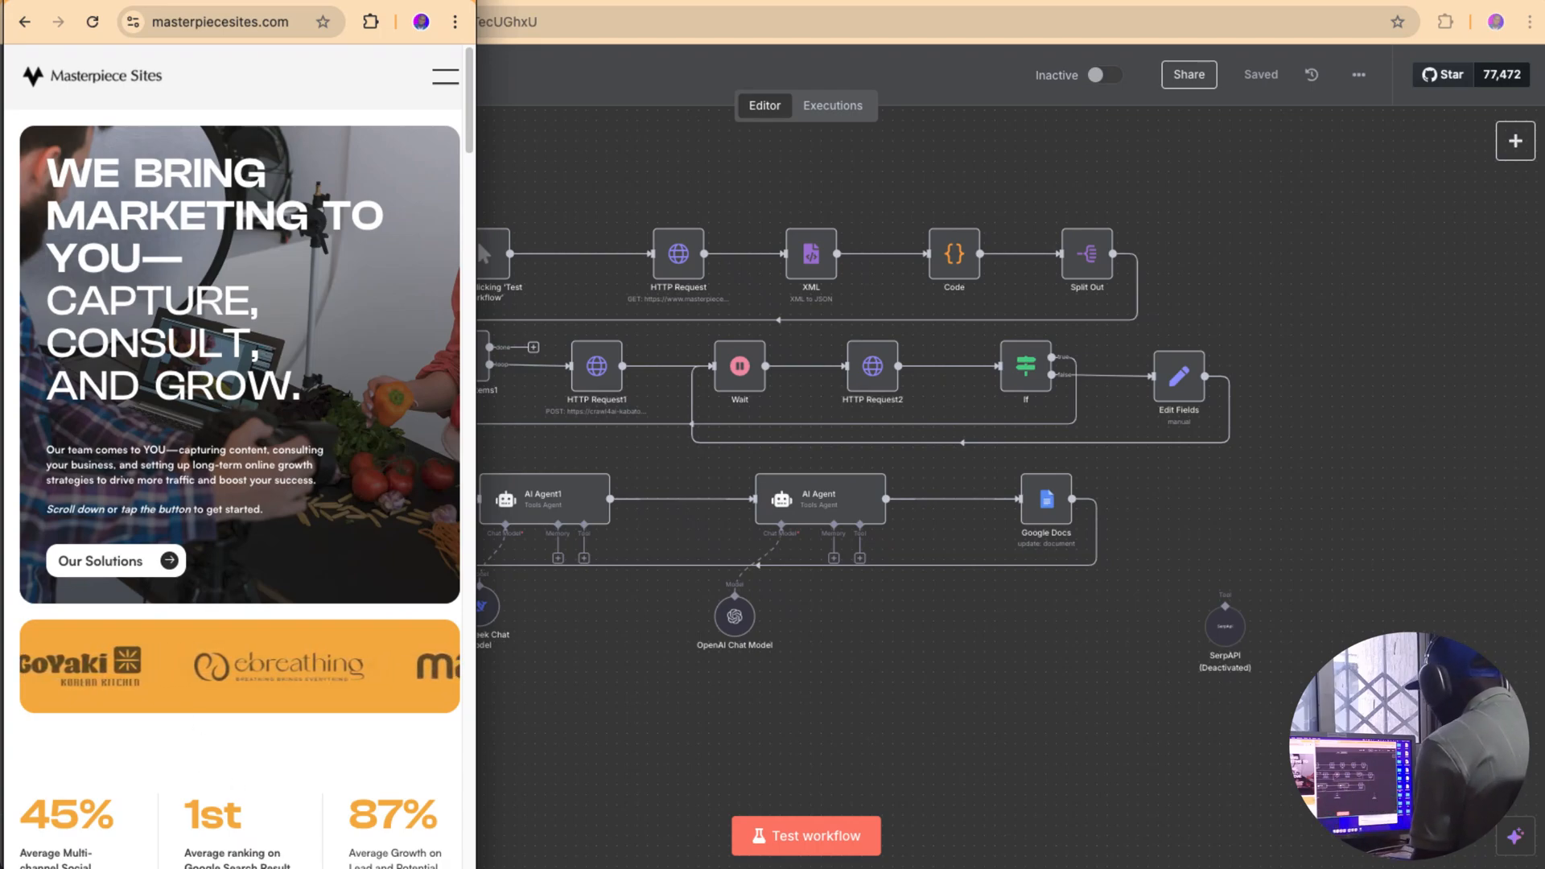
# Scroll through the scraped Masterpiece Sites Google Doc beside the live site, then return to the 'MasterPices Scrapping Crawl4AI' workflow.
pyautogui.press('super+grave')
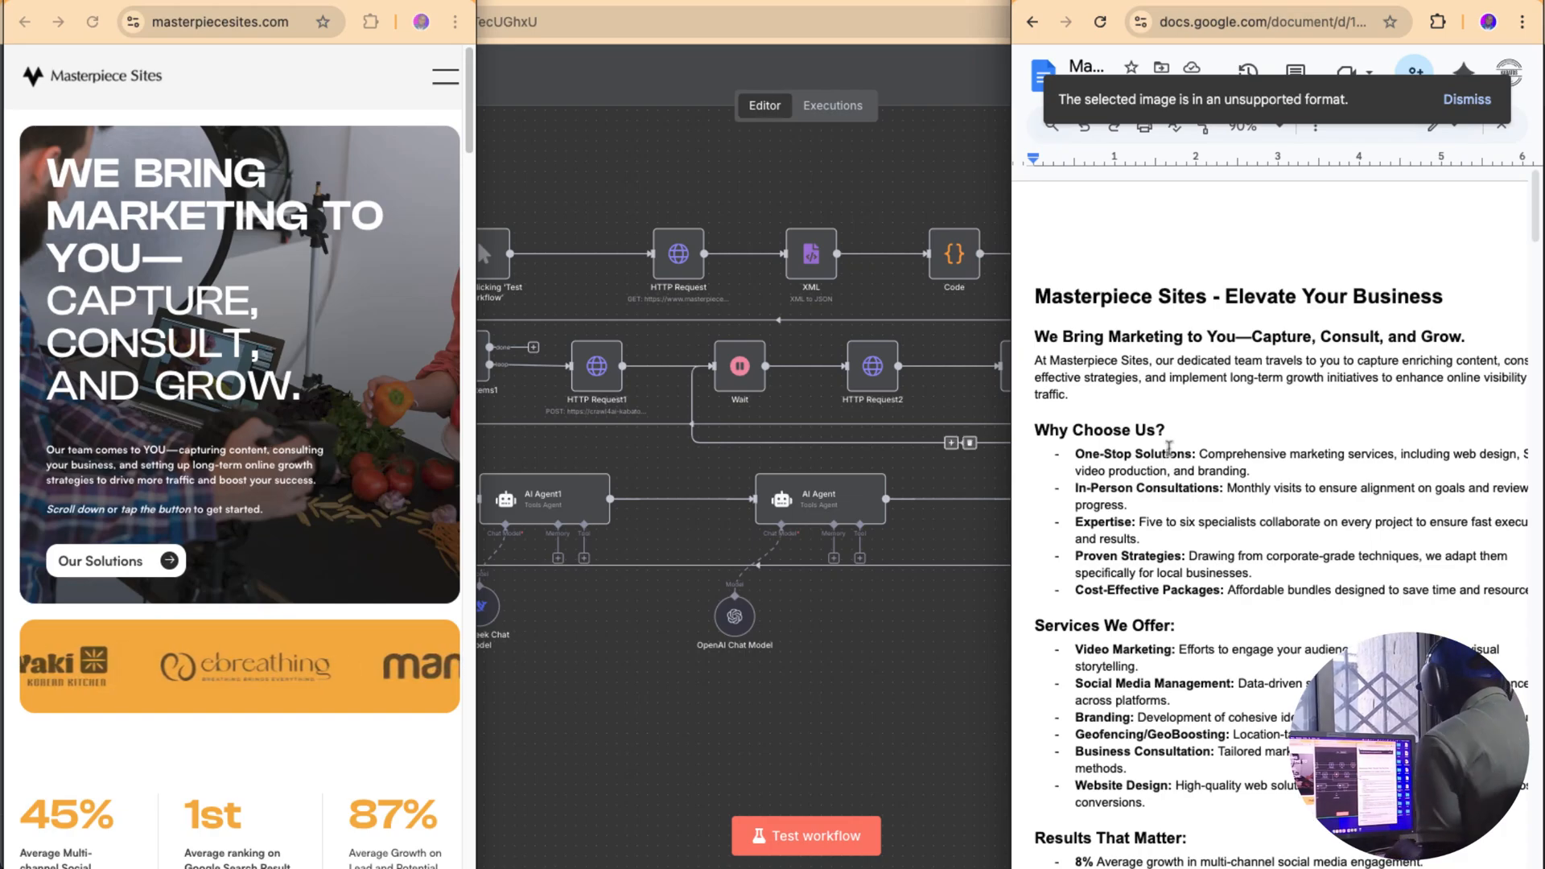
pyautogui.scroll(-5, 1174, 482)
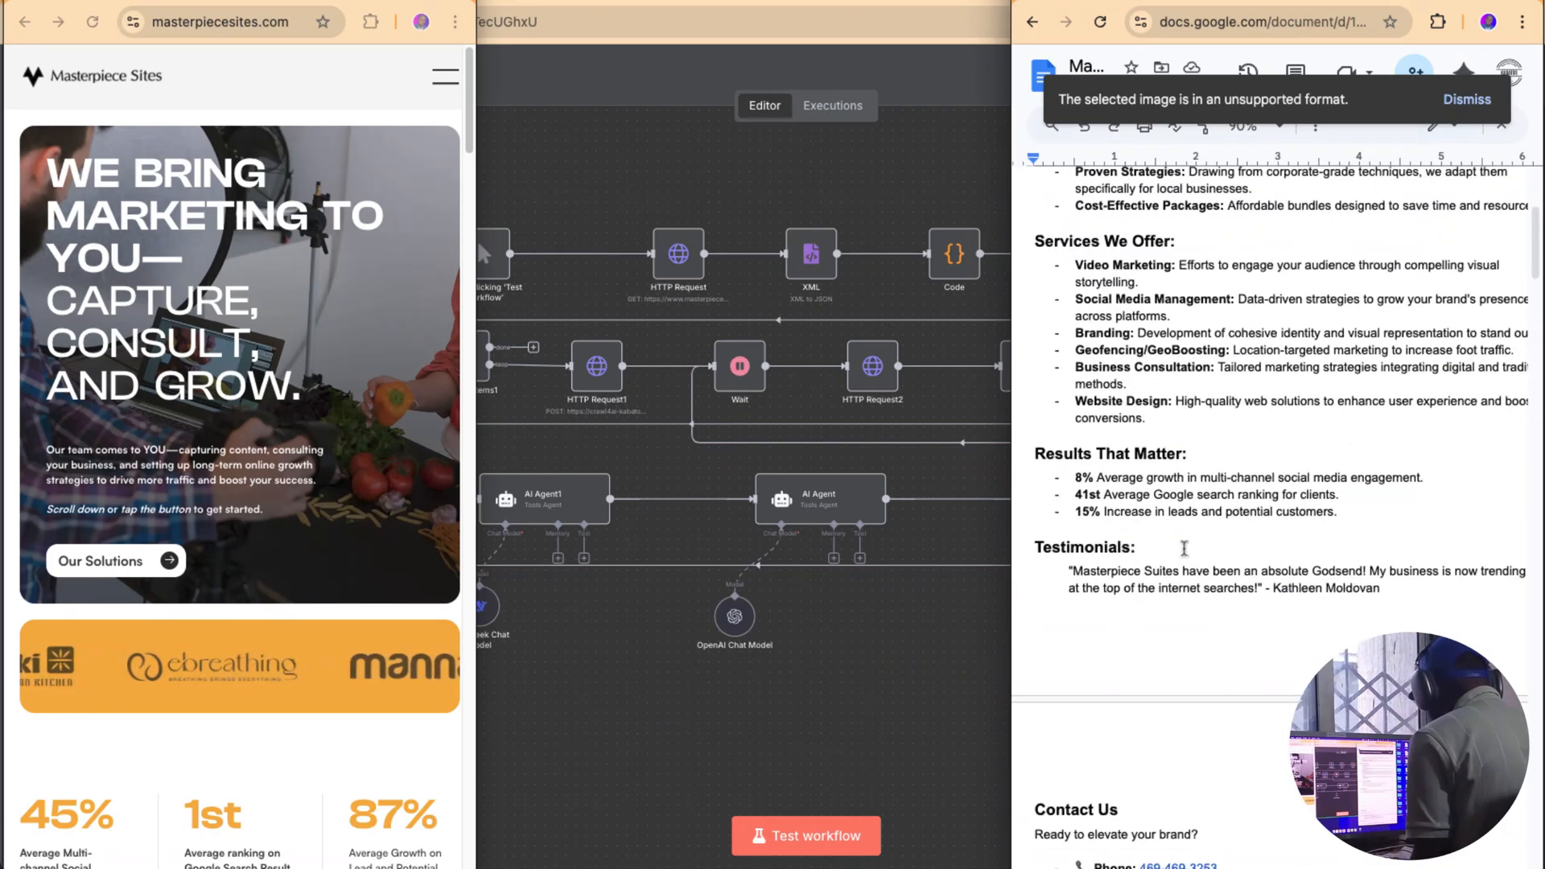
pyautogui.scroll(5, 1183, 547)
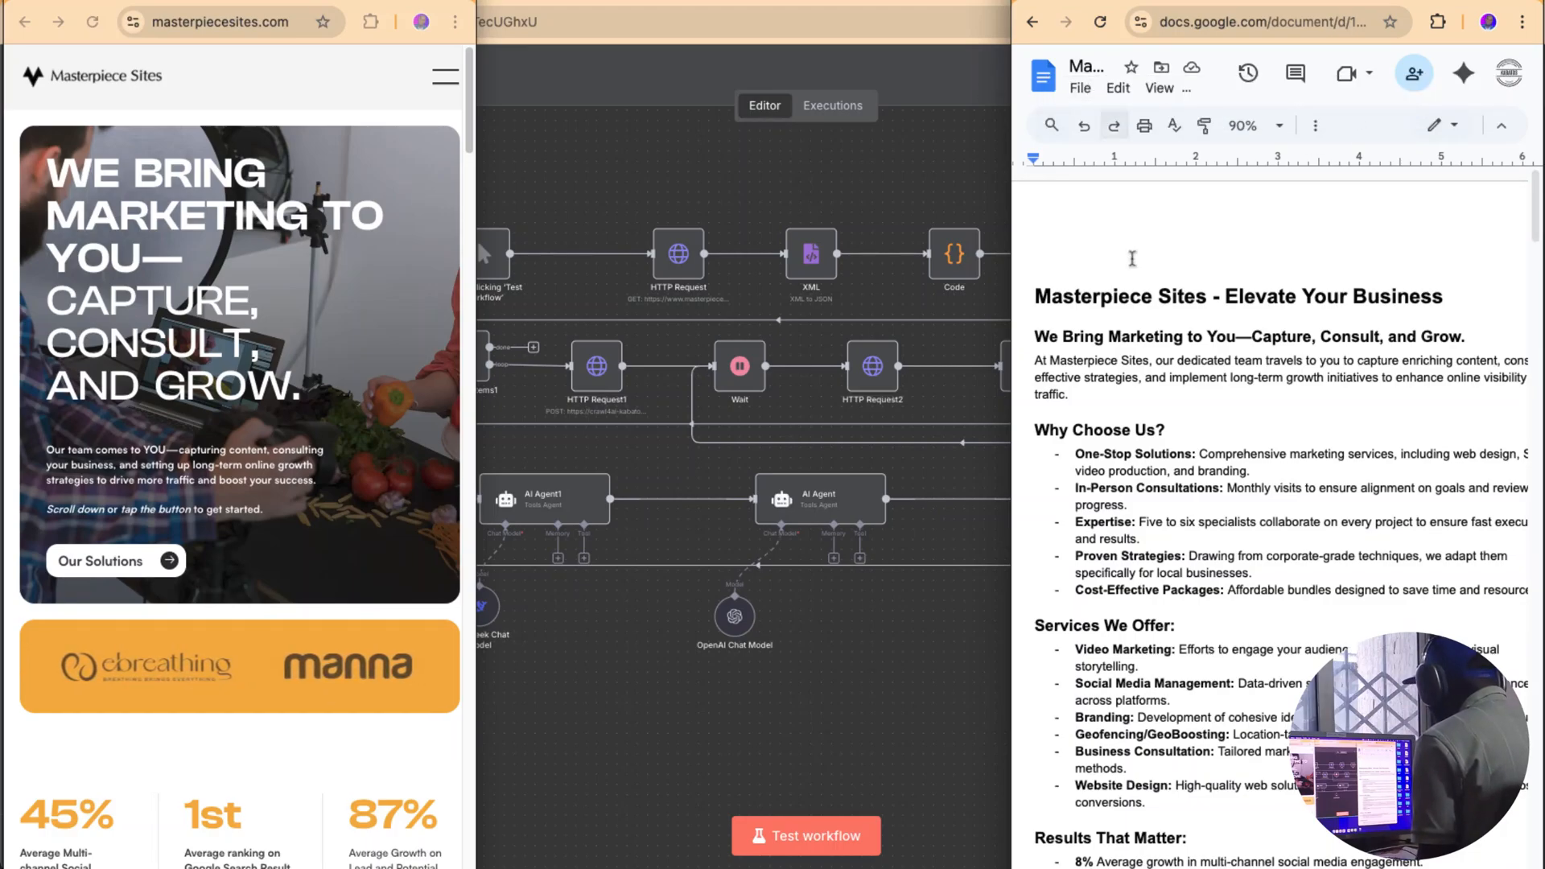
pyautogui.scroll(-1, 1126, 439)
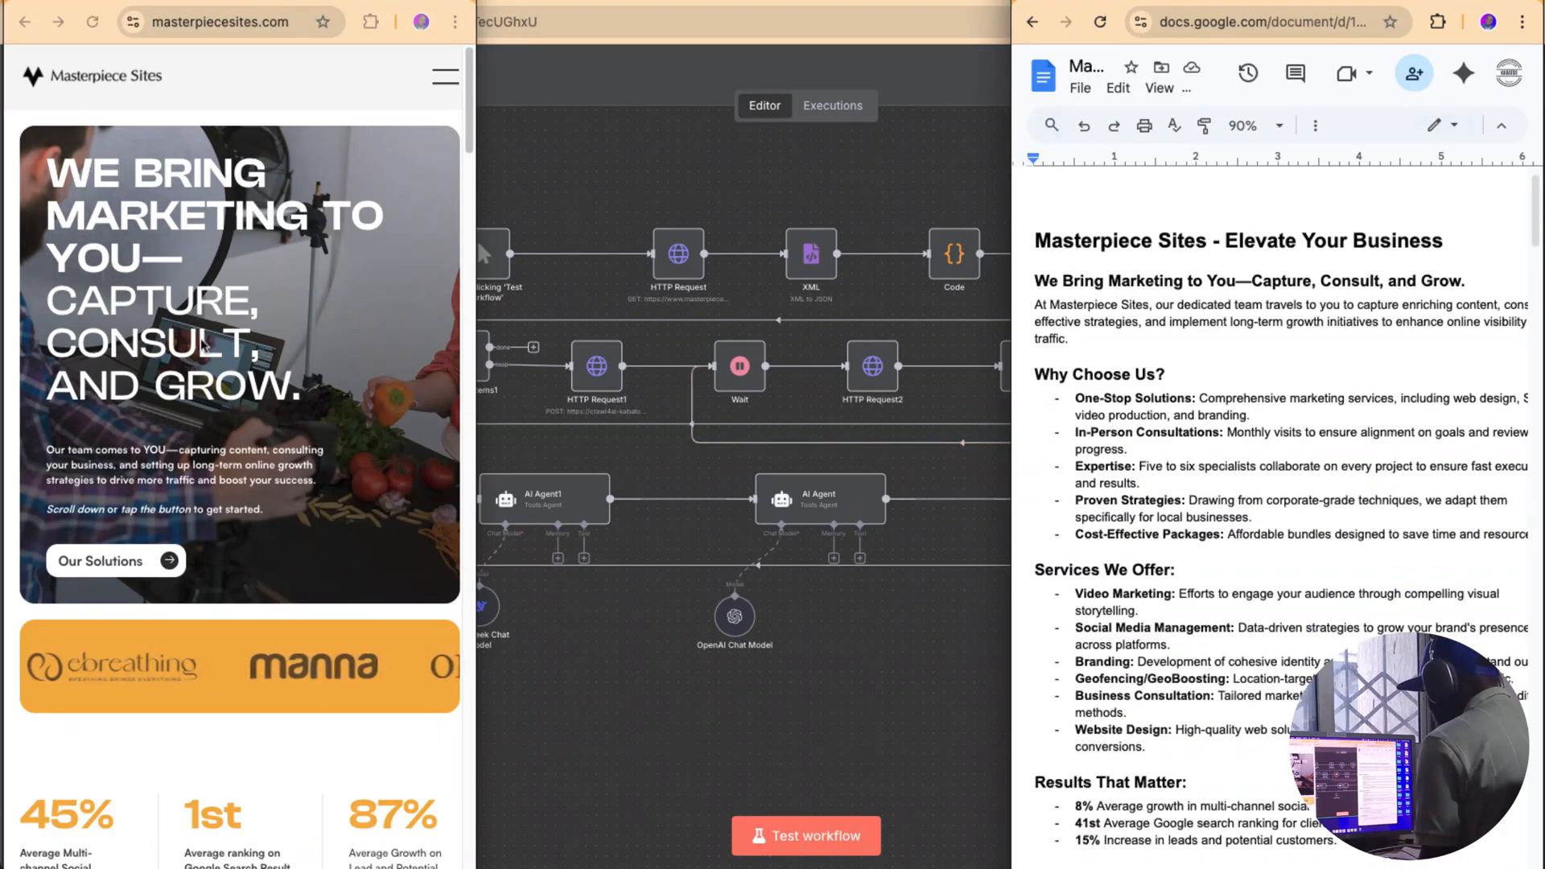
pyautogui.scroll(-10, 203, 345)
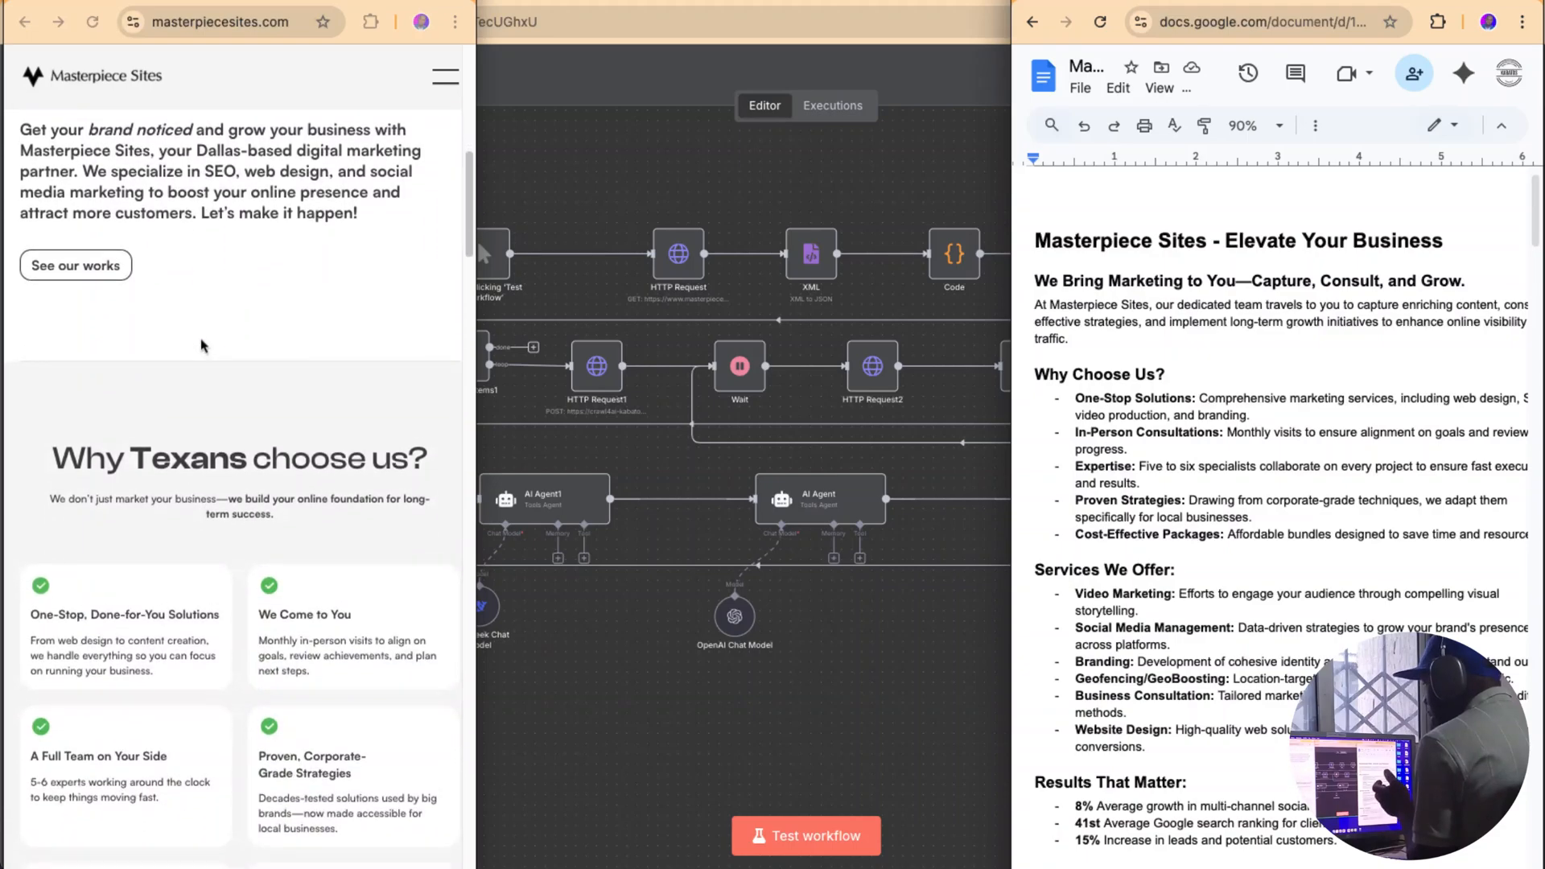
pyautogui.scroll(-10, 201, 345)
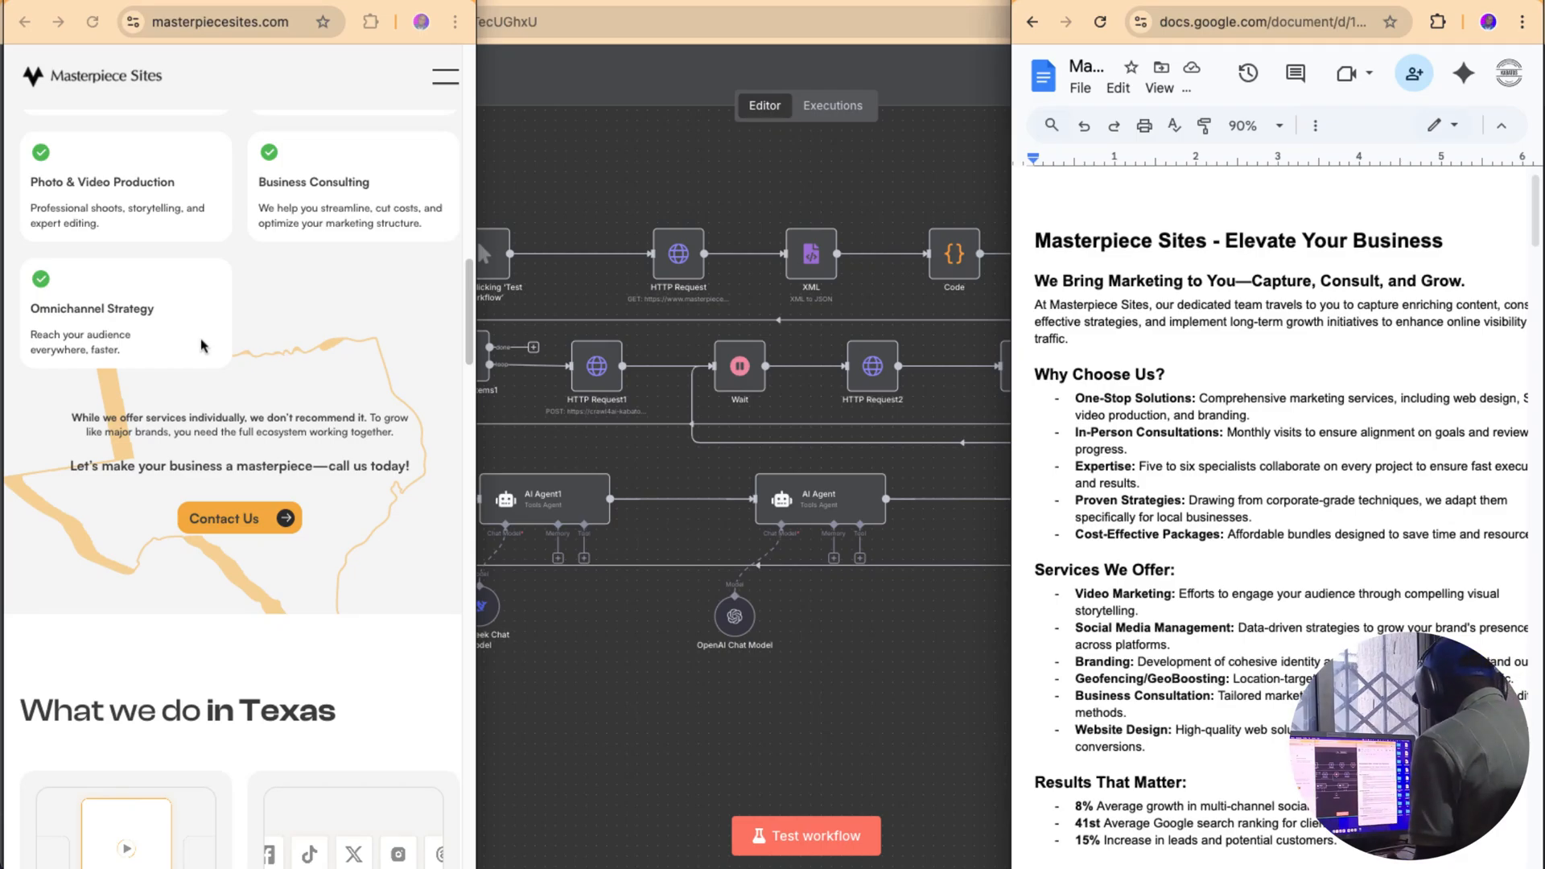
pyautogui.scroll(-10, 1207, 480)
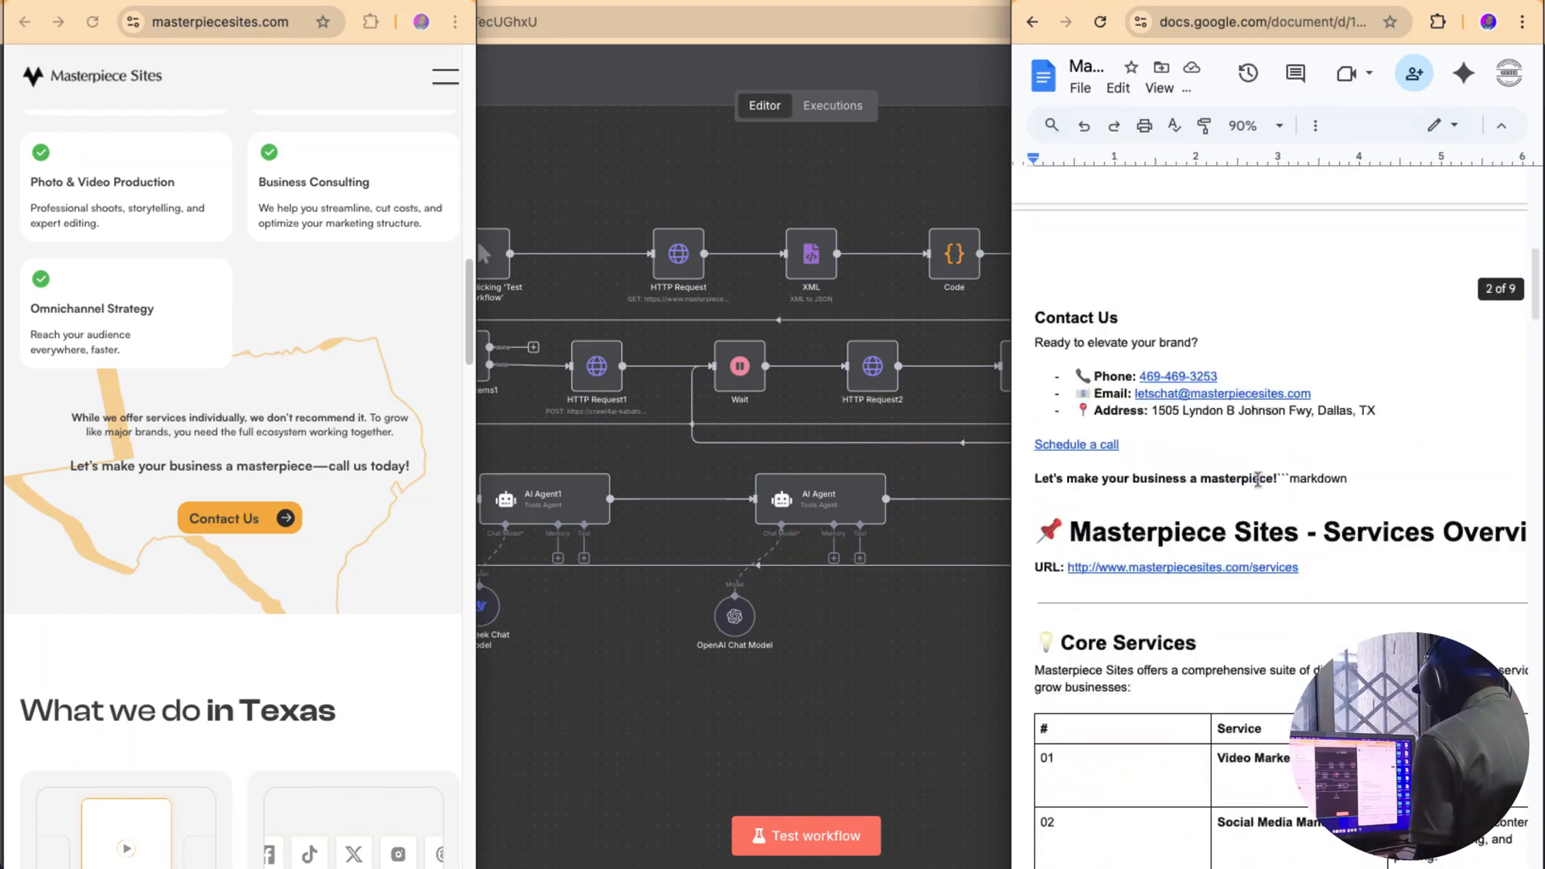
pyautogui.scroll(-5, 1258, 479)
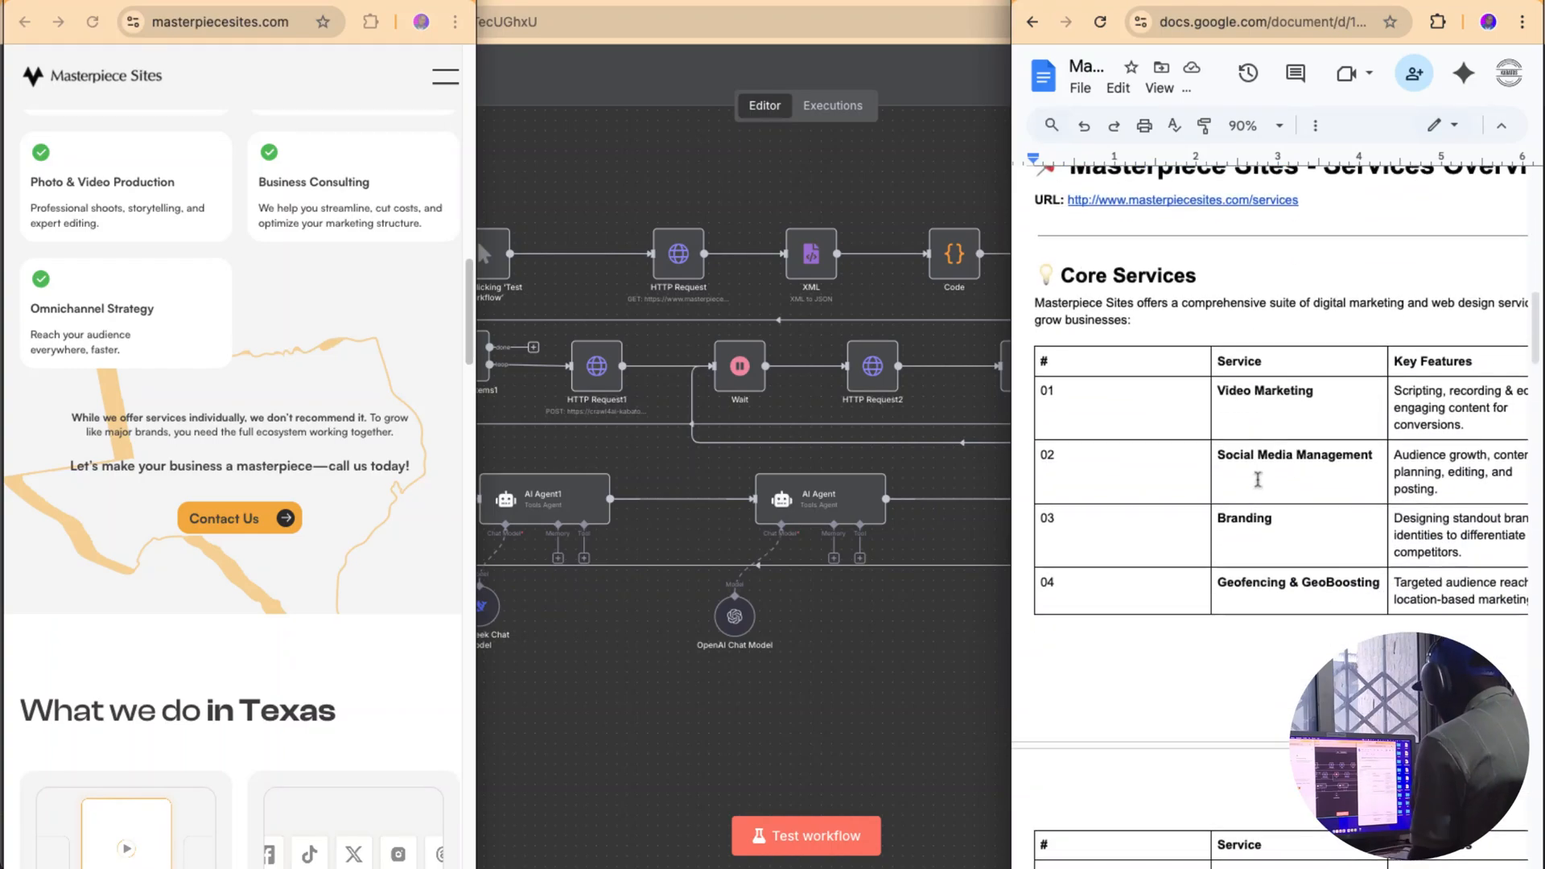
pyautogui.scroll(1, 1258, 479)
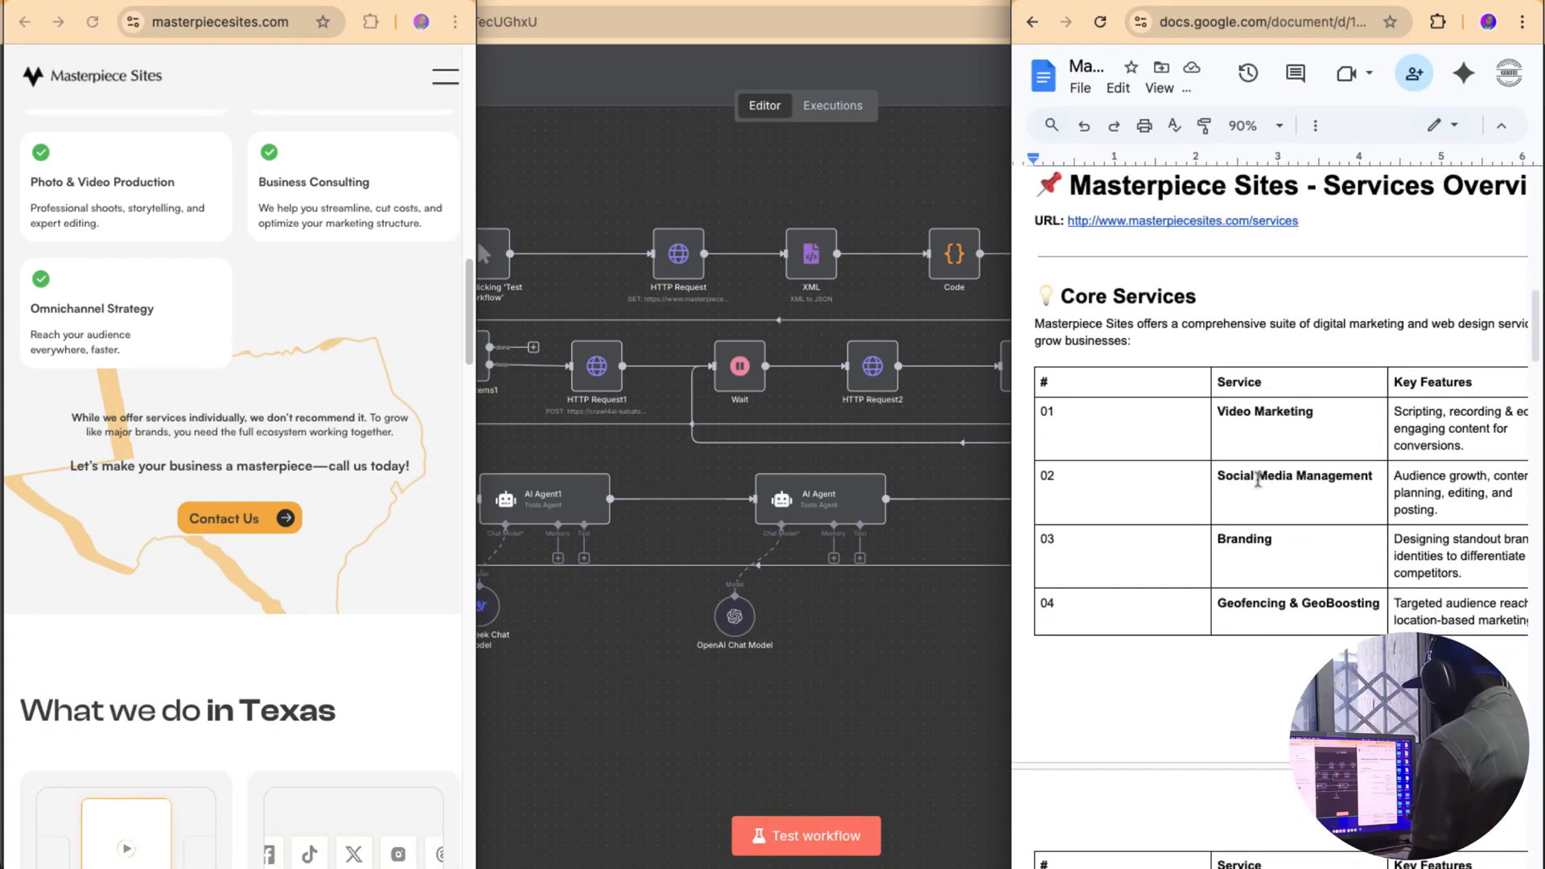
pyautogui.click(749, 194)
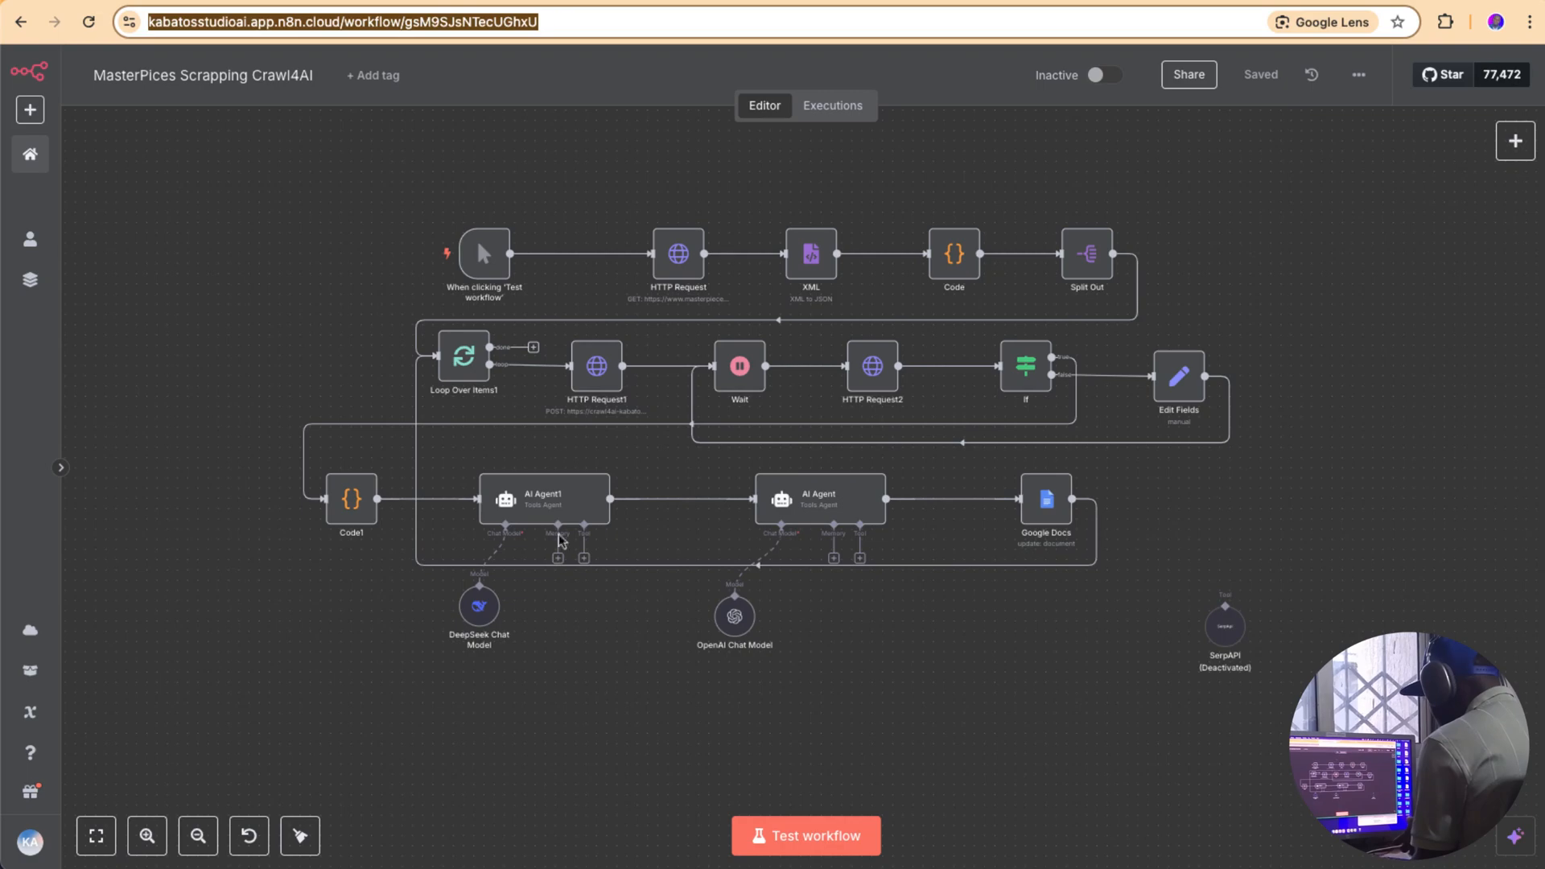
# Bring the generated Google Doc back beside the workflow and scroll through its opening sections.
pyautogui.press('super+grave')
pyautogui.scroll(15, 299, 325)
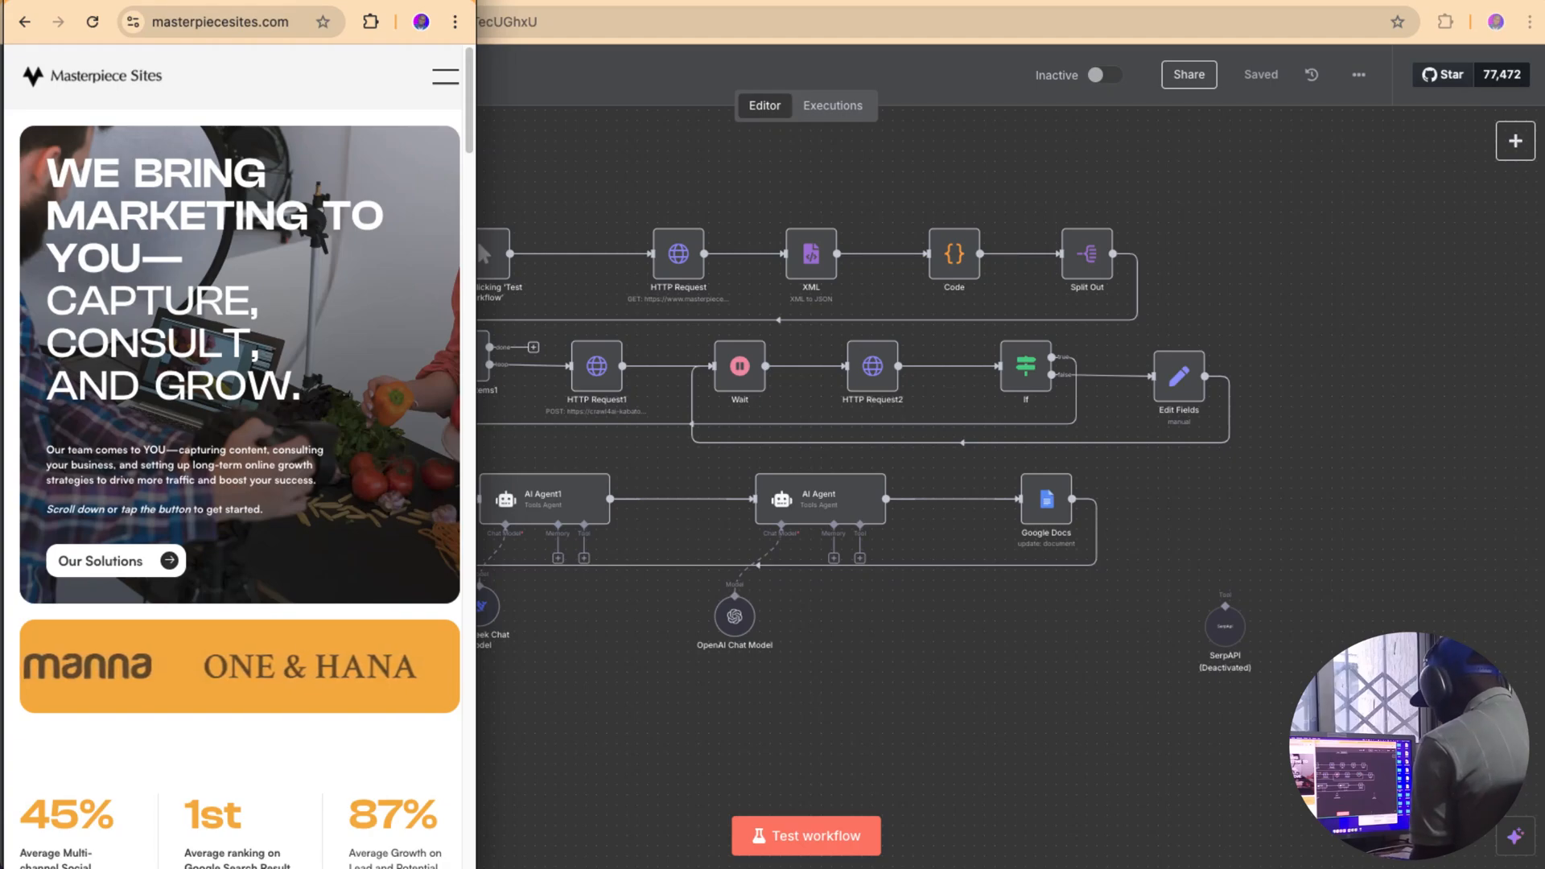
pyautogui.click(1192, 862)
pyautogui.press('super+grave')
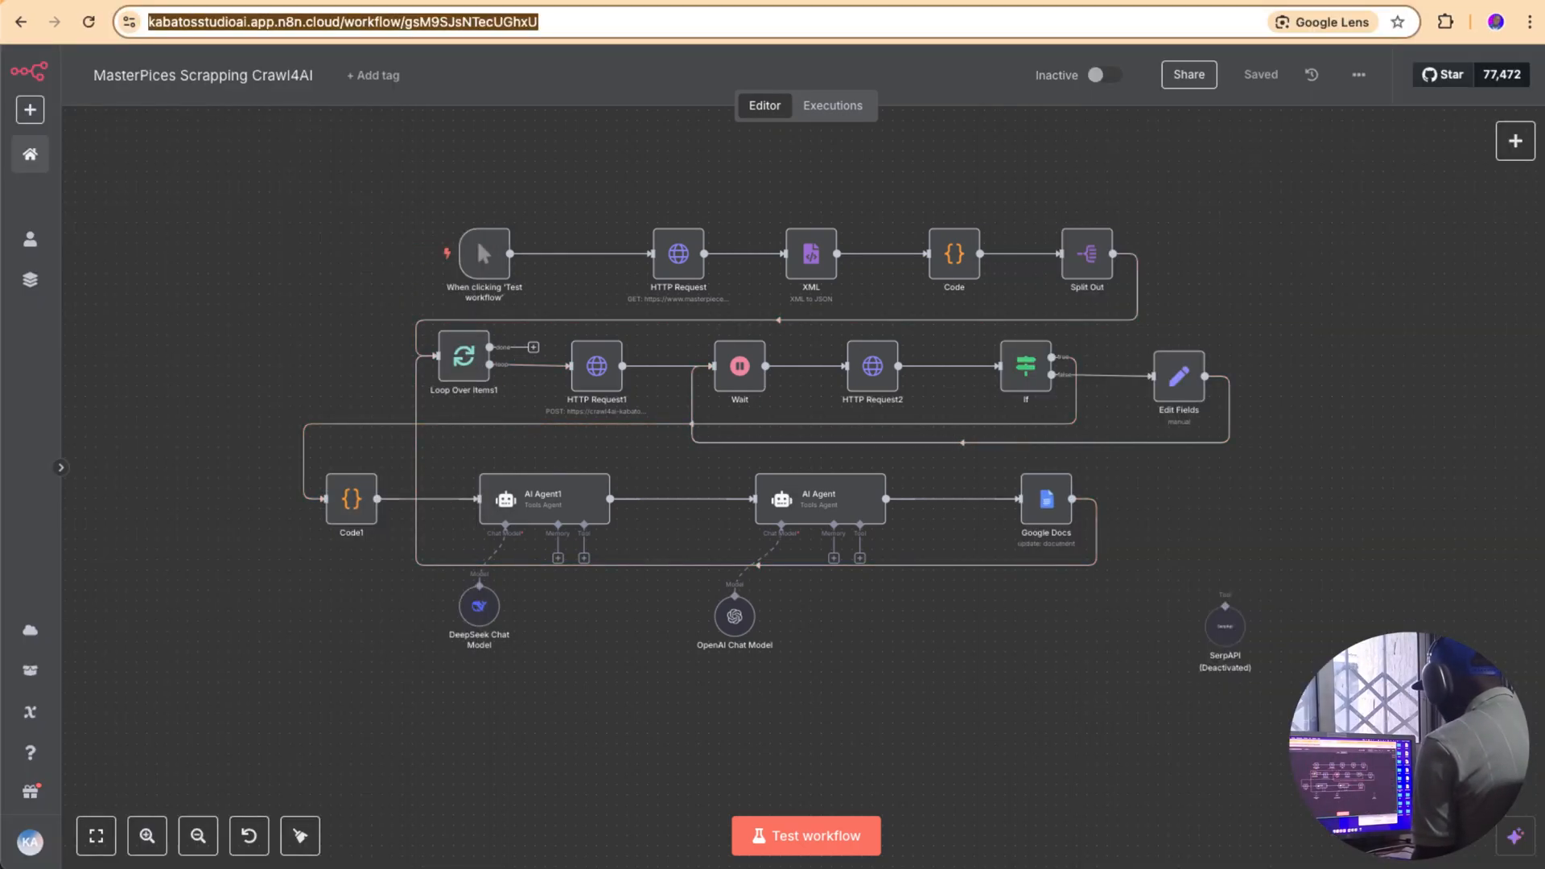
pyautogui.click(1182, 865)
pyautogui.scroll(15, 1247, 572)
pyautogui.scroll(-20, 1248, 571)
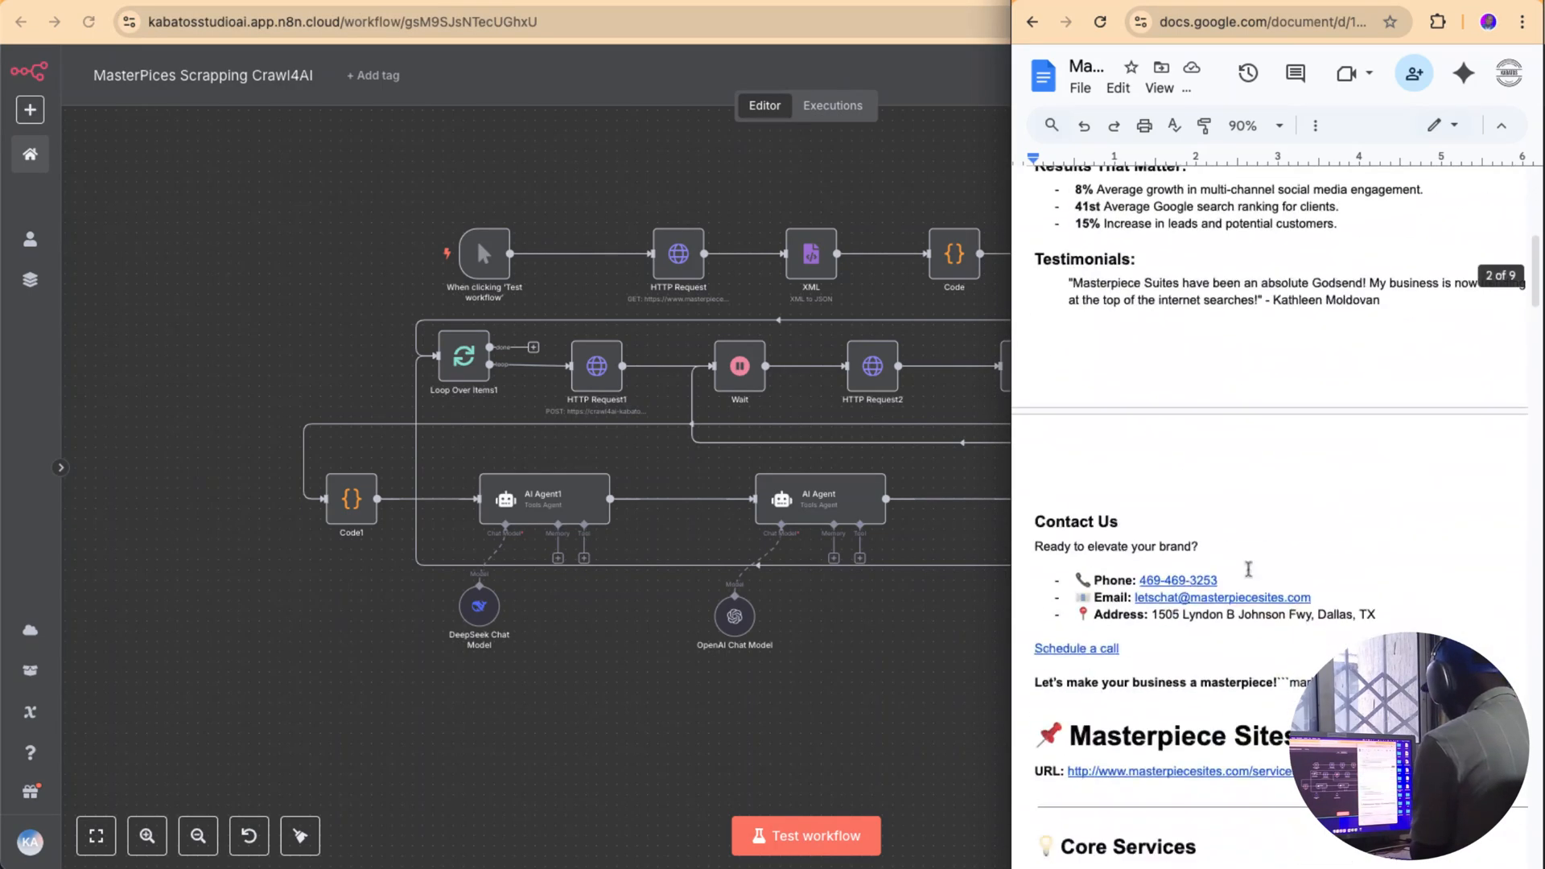
pyautogui.scroll(-6, 1248, 568)
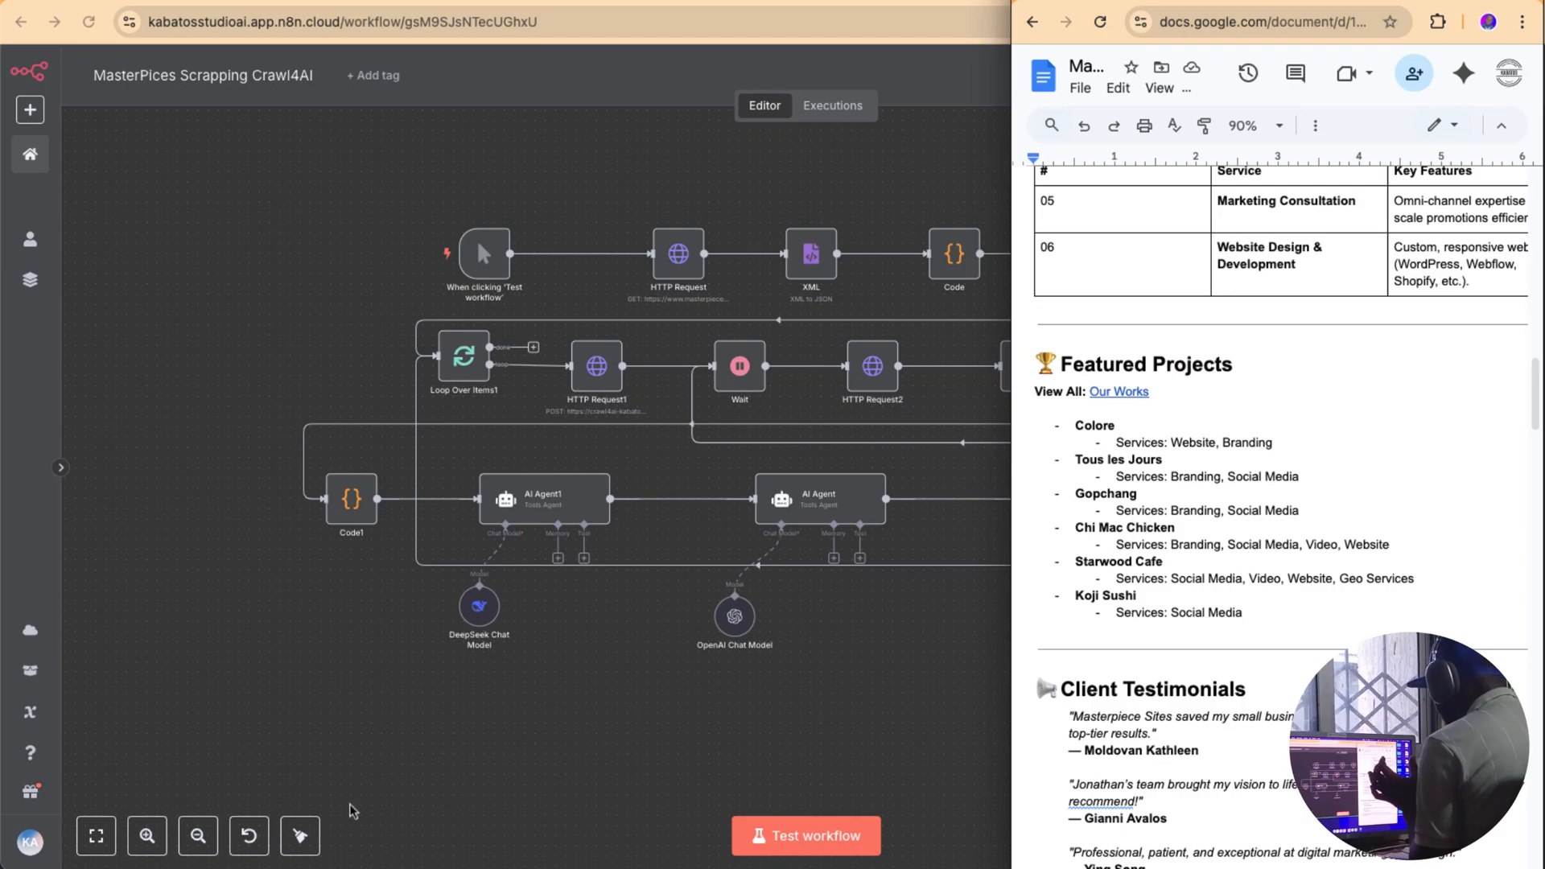
# Compare the Services, Featured Projects, Pricing Plans and Add-On Services sections against the live Masterpiece Sites website.
pyautogui.click(342, 865)
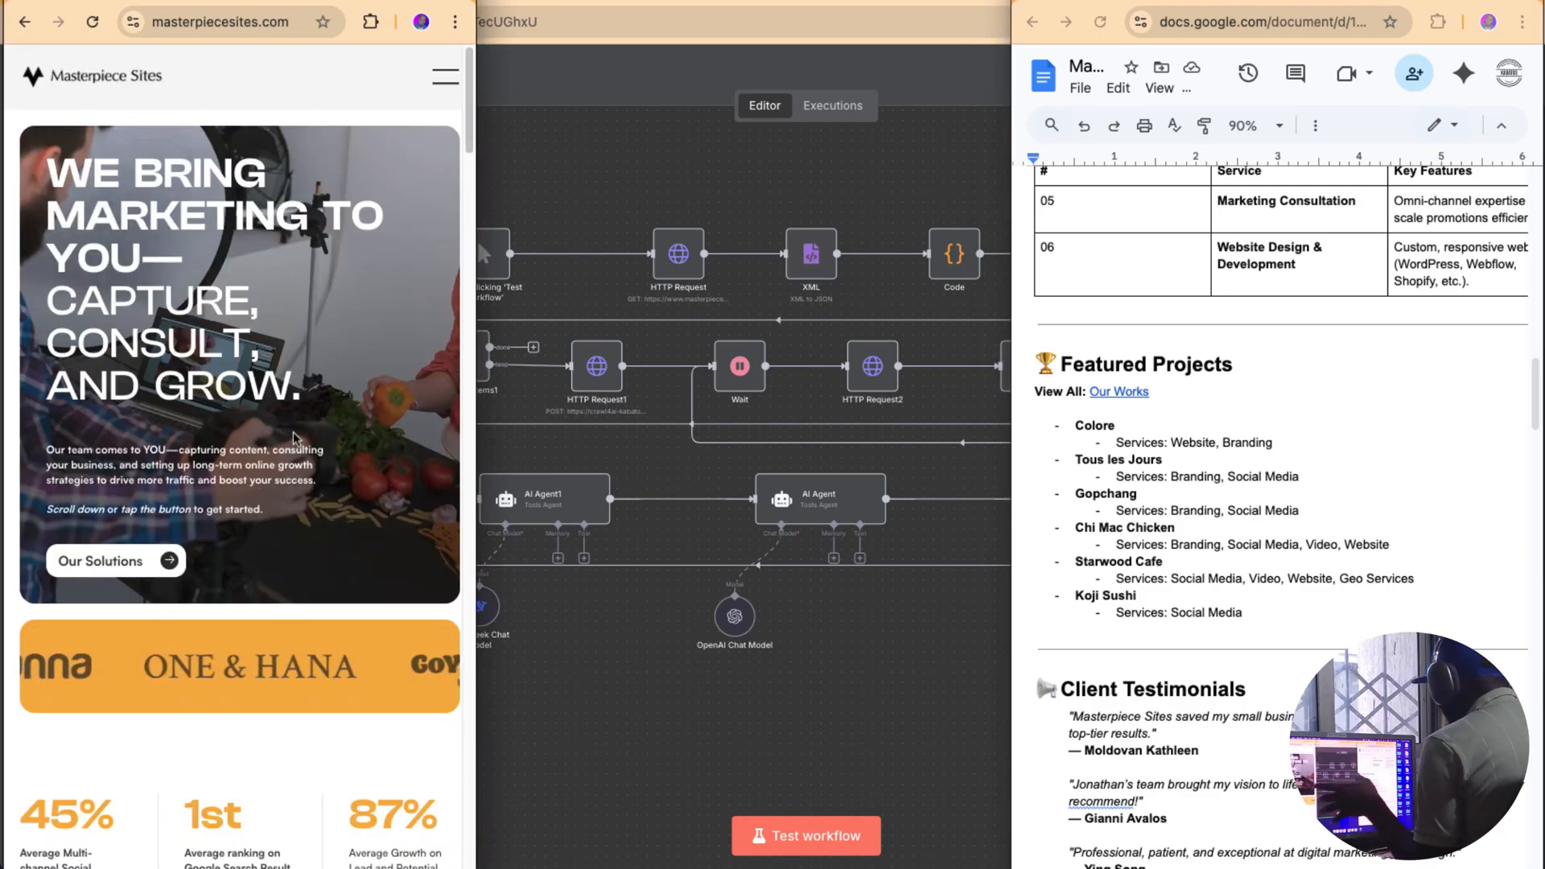
pyautogui.scroll(-10, 1159, 455)
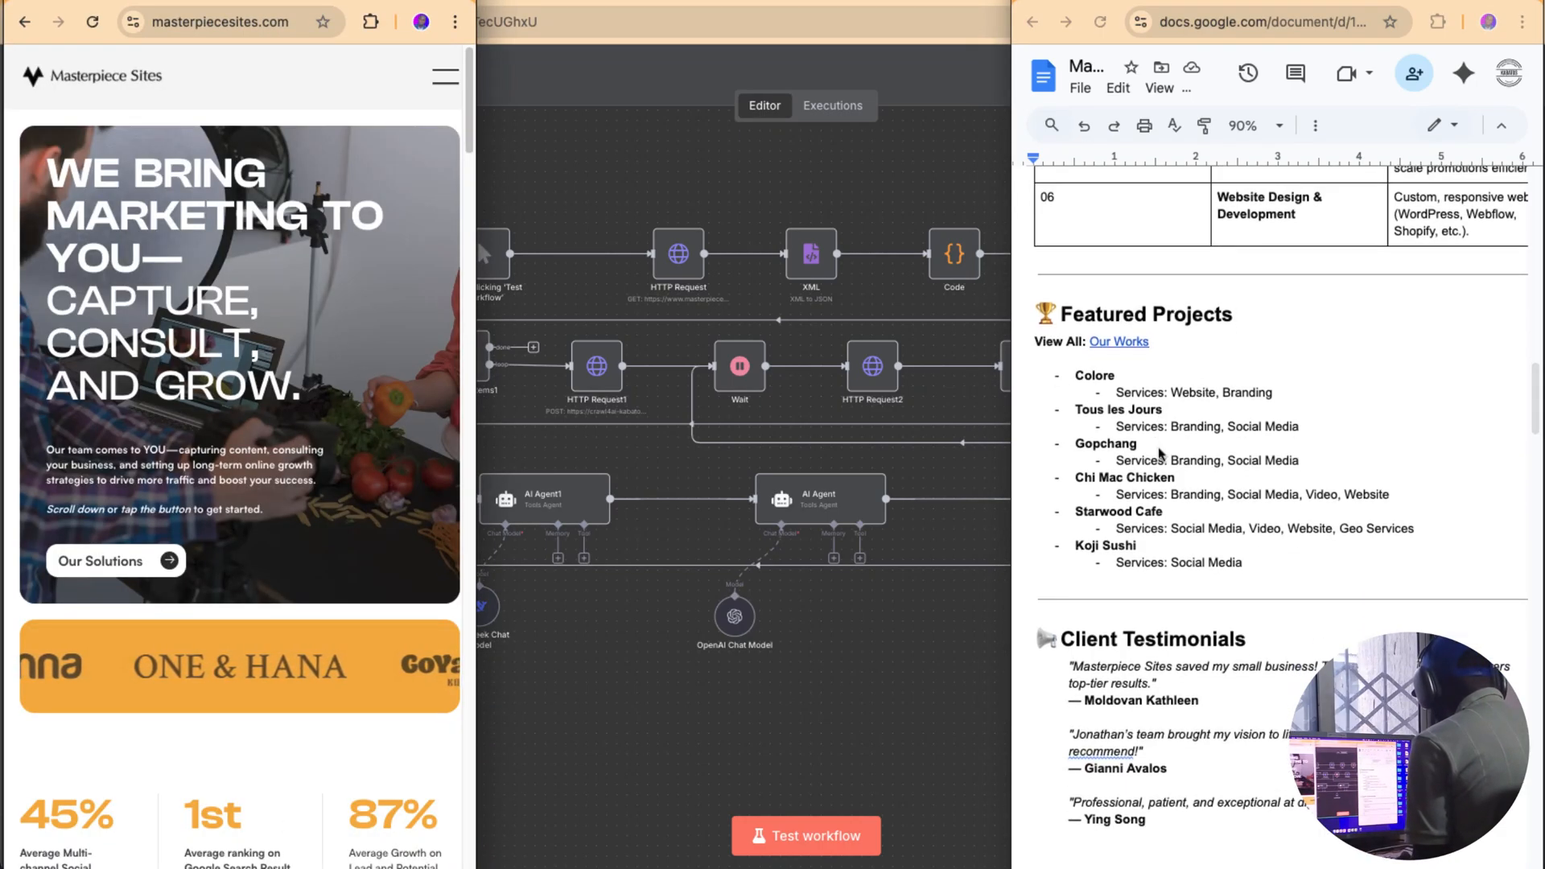
pyautogui.scroll(5, 1159, 455)
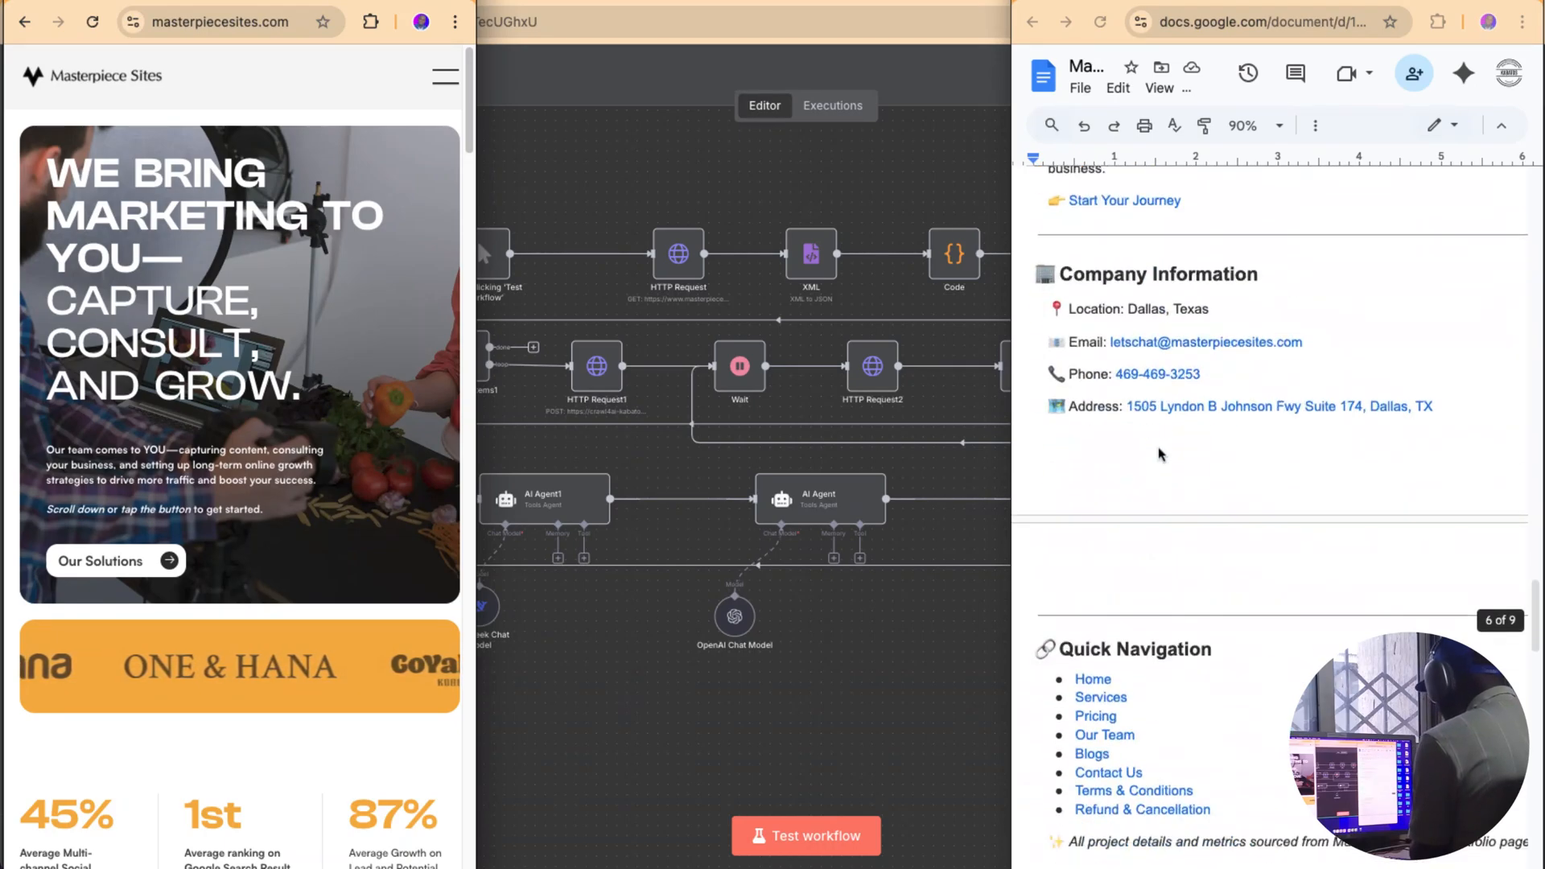
pyautogui.scroll(-8, 1159, 455)
pyautogui.scroll(-12, 1159, 456)
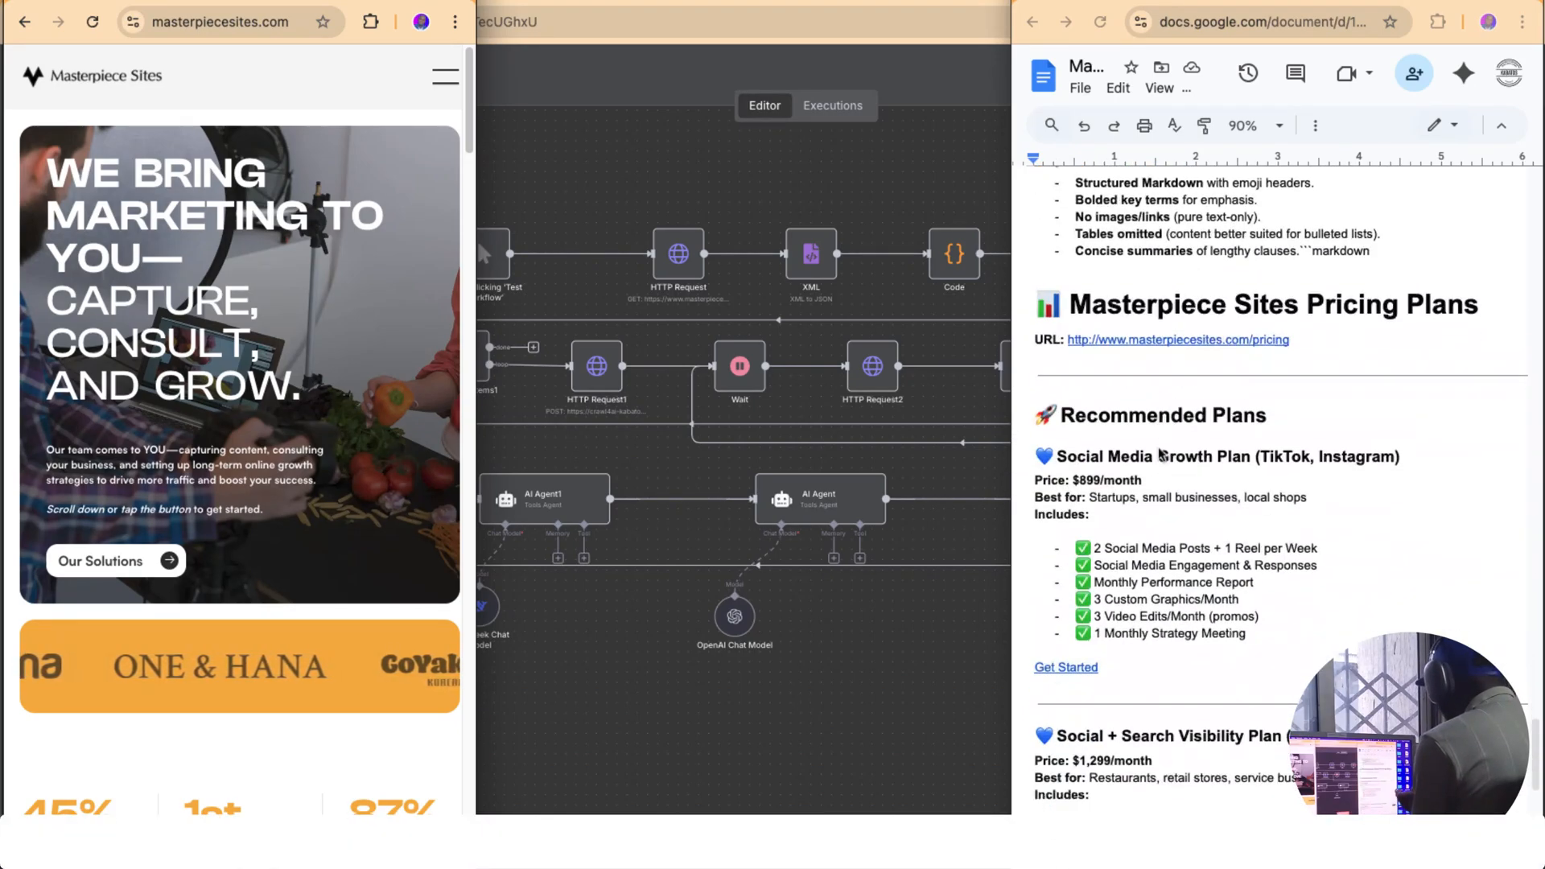
pyautogui.scroll(-5, 1159, 455)
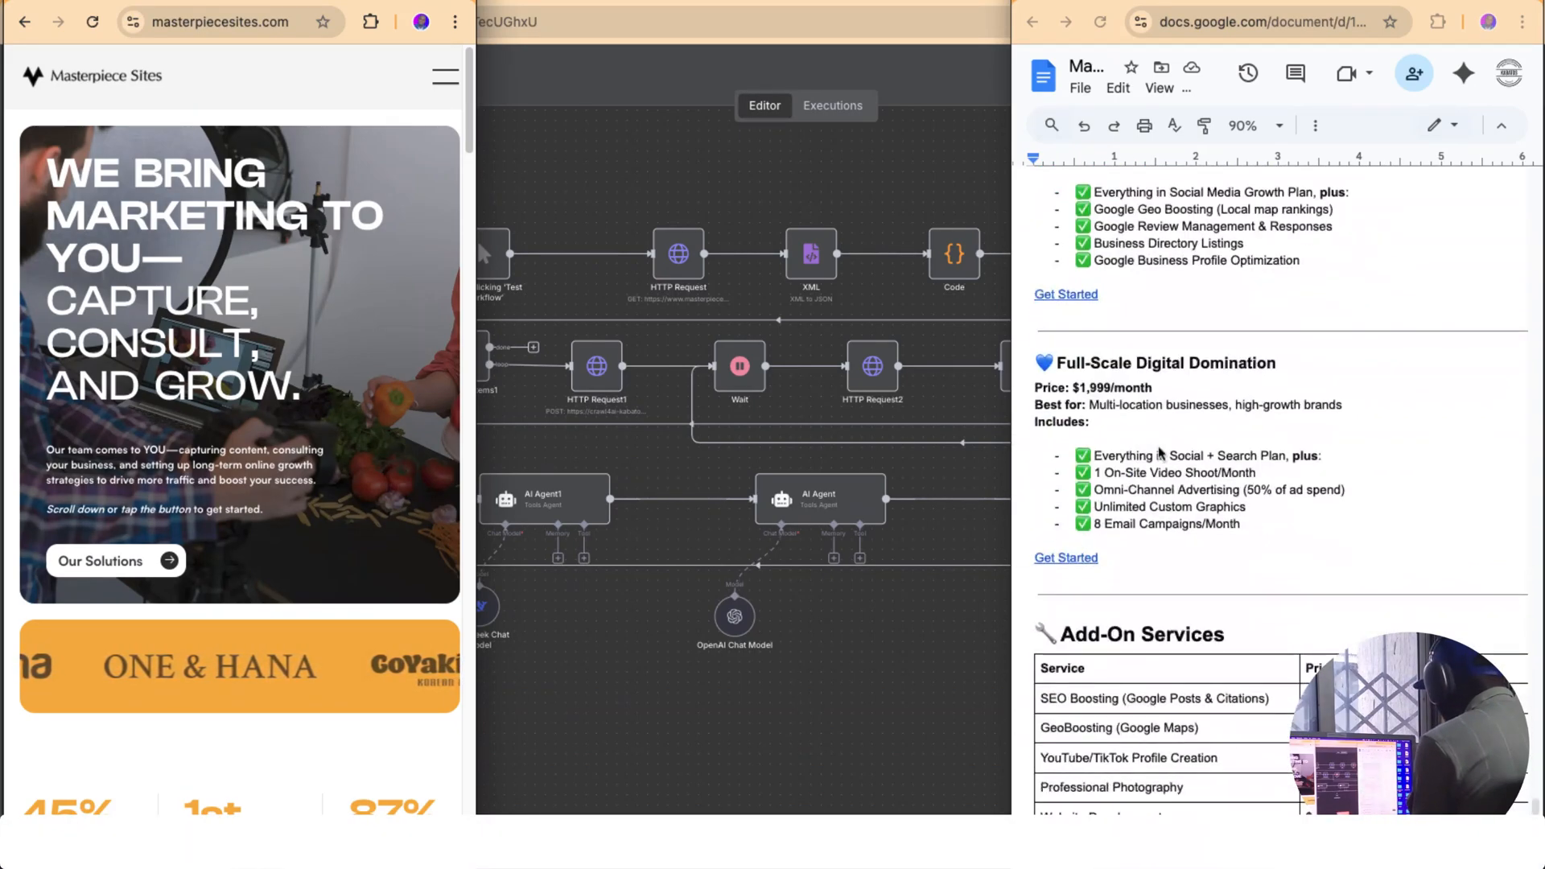
pyautogui.scroll(-1, 1159, 455)
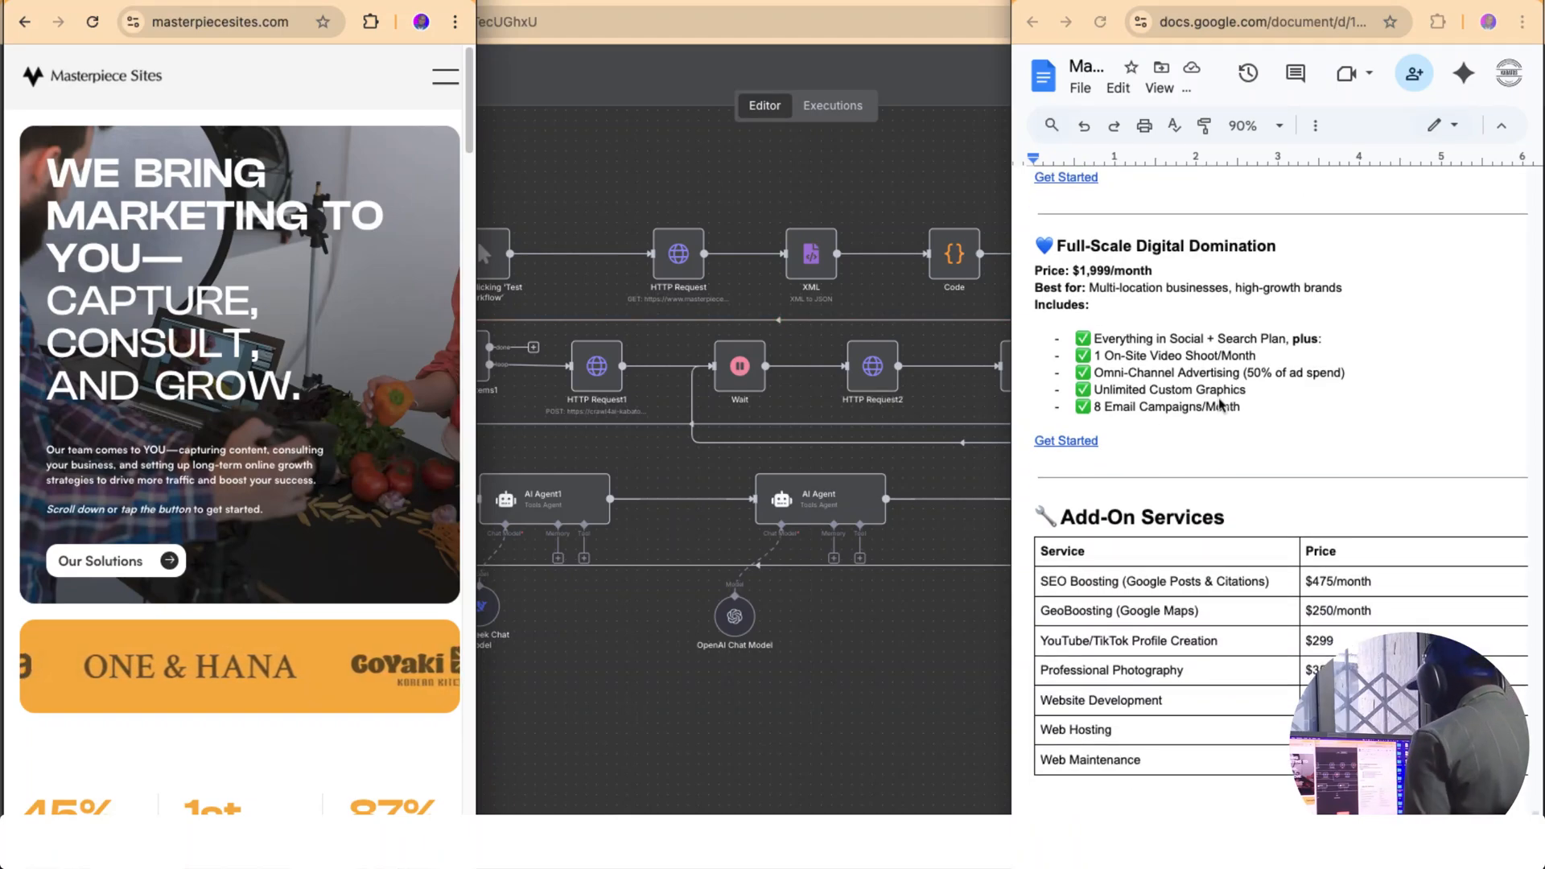
pyautogui.click(897, 215)
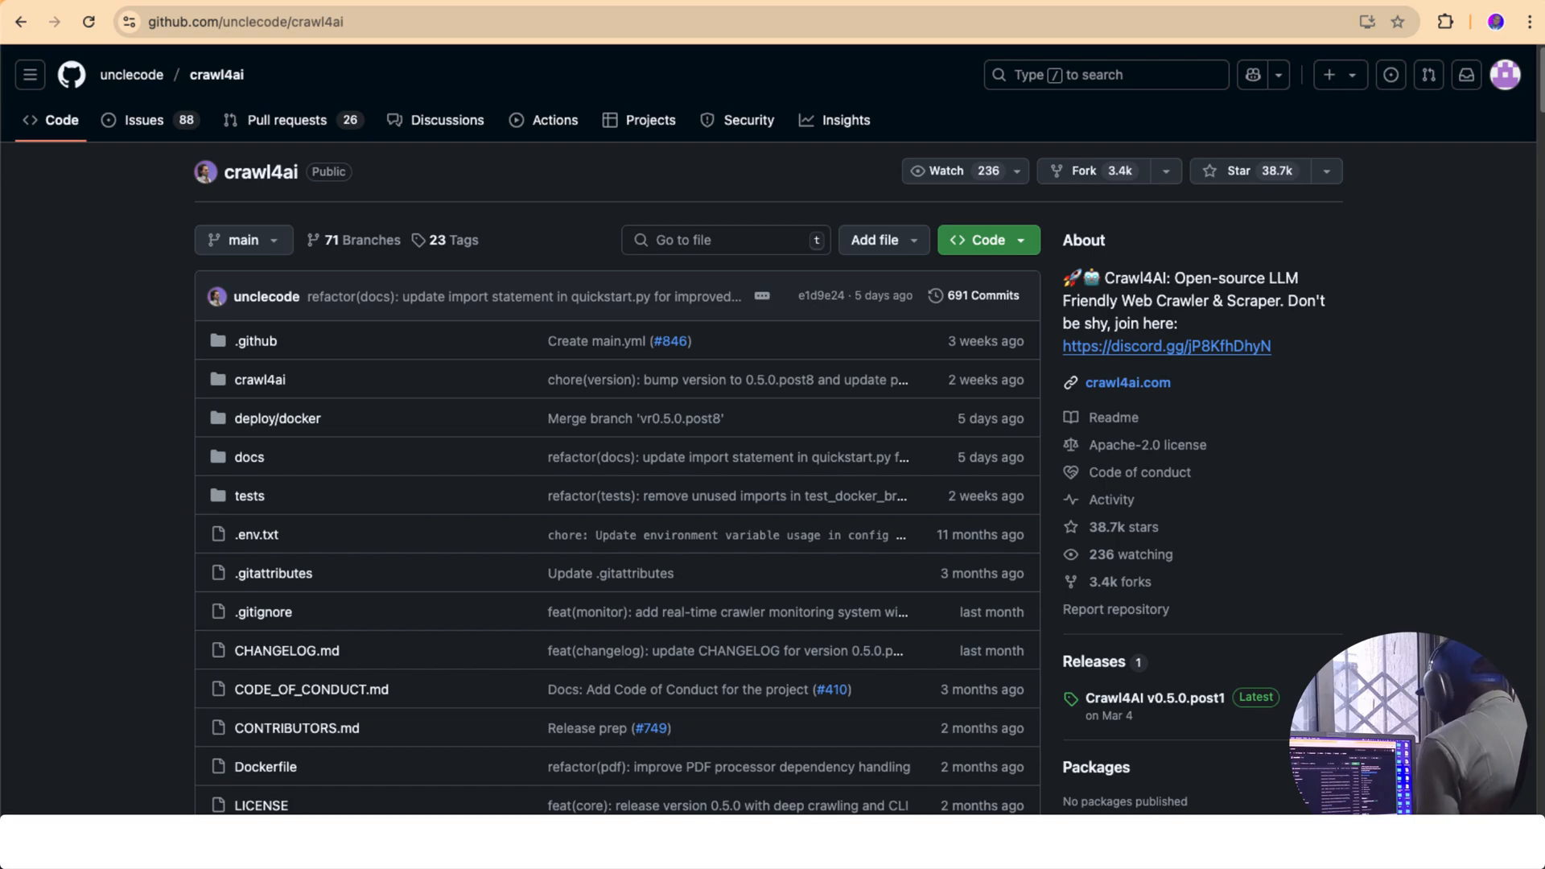
# Glance over the Google Doc again, then go from the crawl4ai page back to the 'MasterPices Scrapping Crawl4AI' workflow.
pyautogui.press('super+grave')
pyautogui.scroll(-8, 1192, 688)
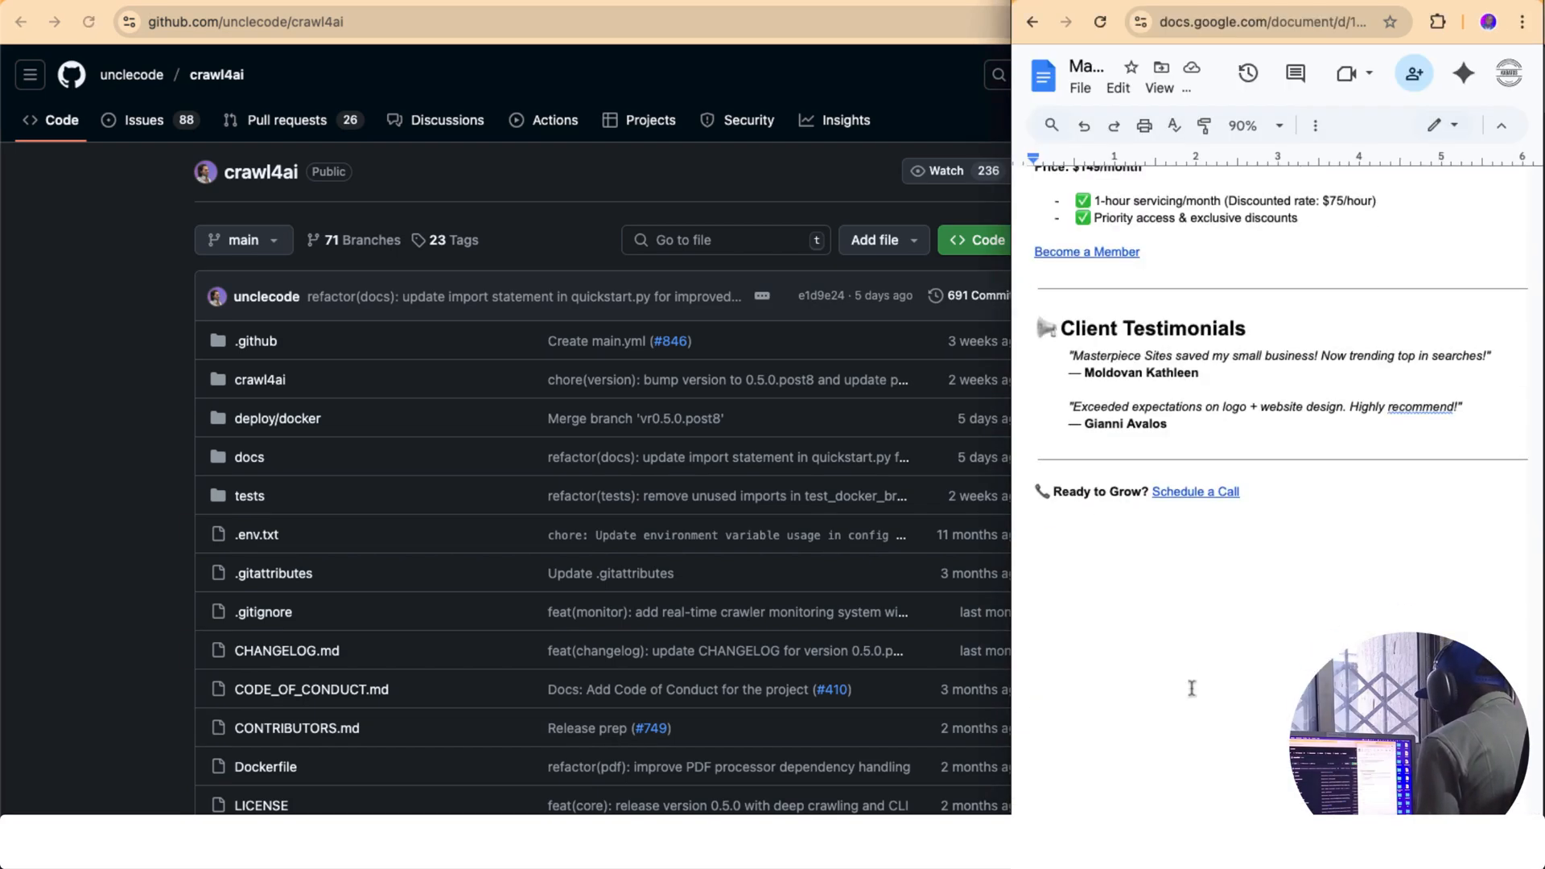
pyautogui.scroll(8, 1192, 688)
pyautogui.scroll(5, 1192, 688)
pyautogui.click(533, 184)
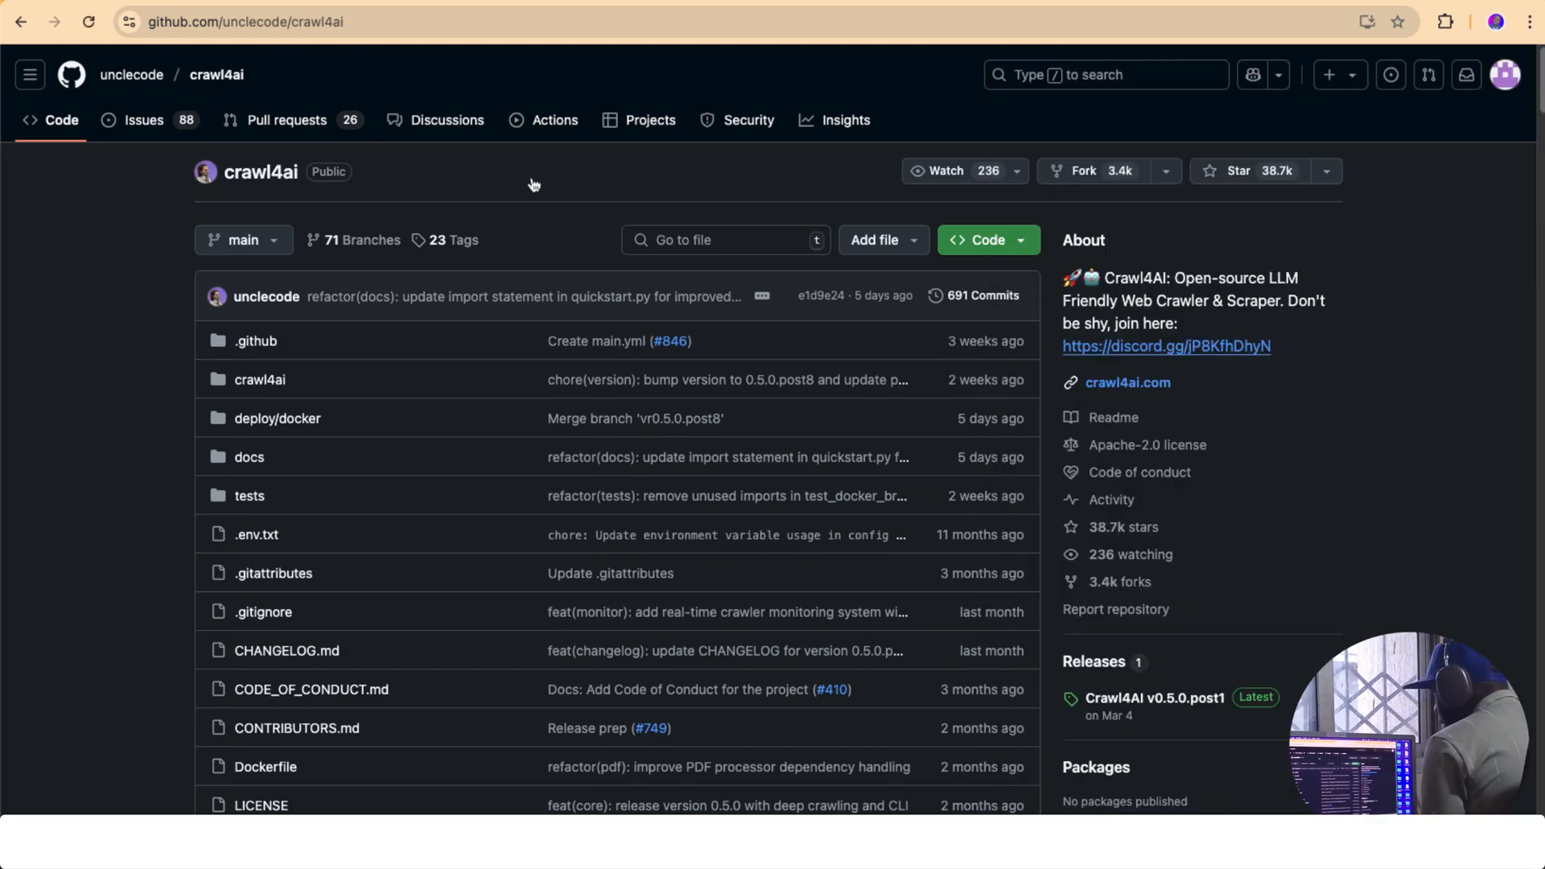
pyautogui.click(620, 1)
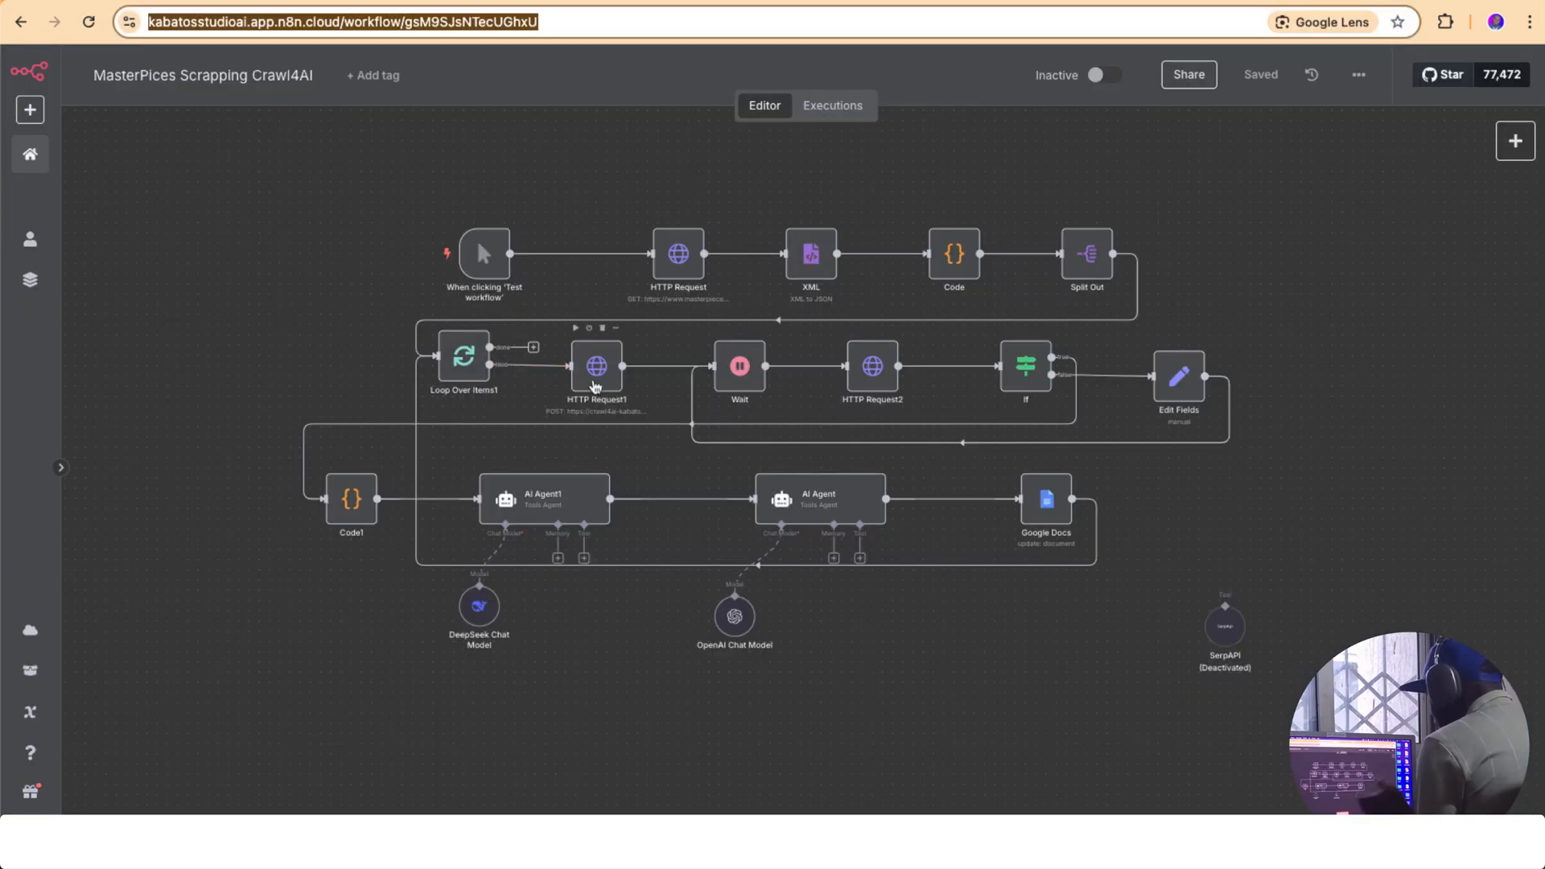
pyautogui.click(219, 3)
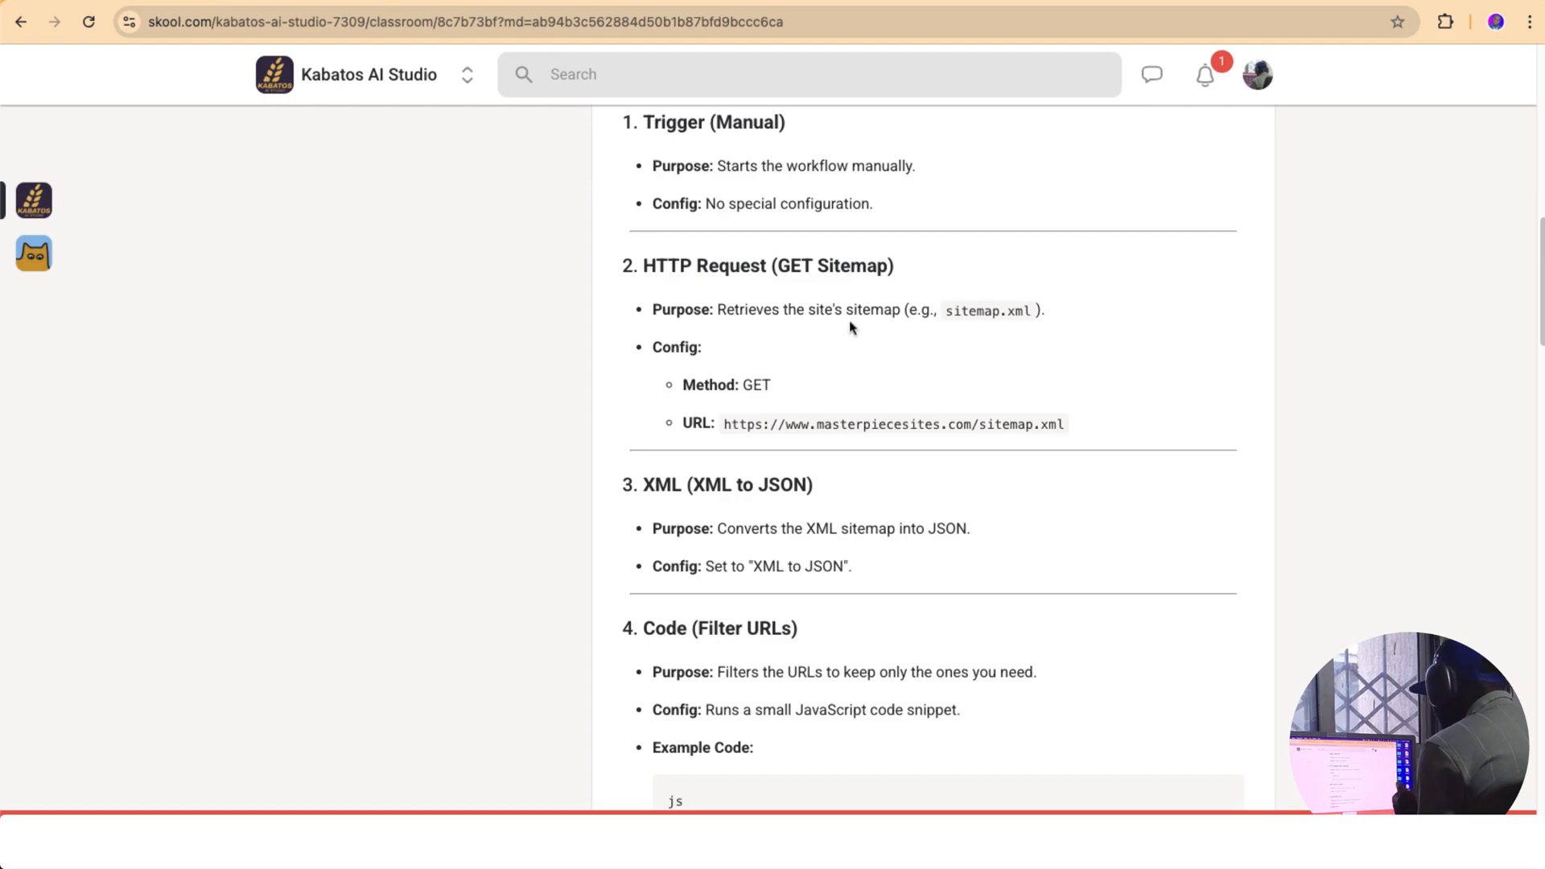
pyautogui.scroll(13, 851, 322)
pyautogui.scroll(-5, 811, 488)
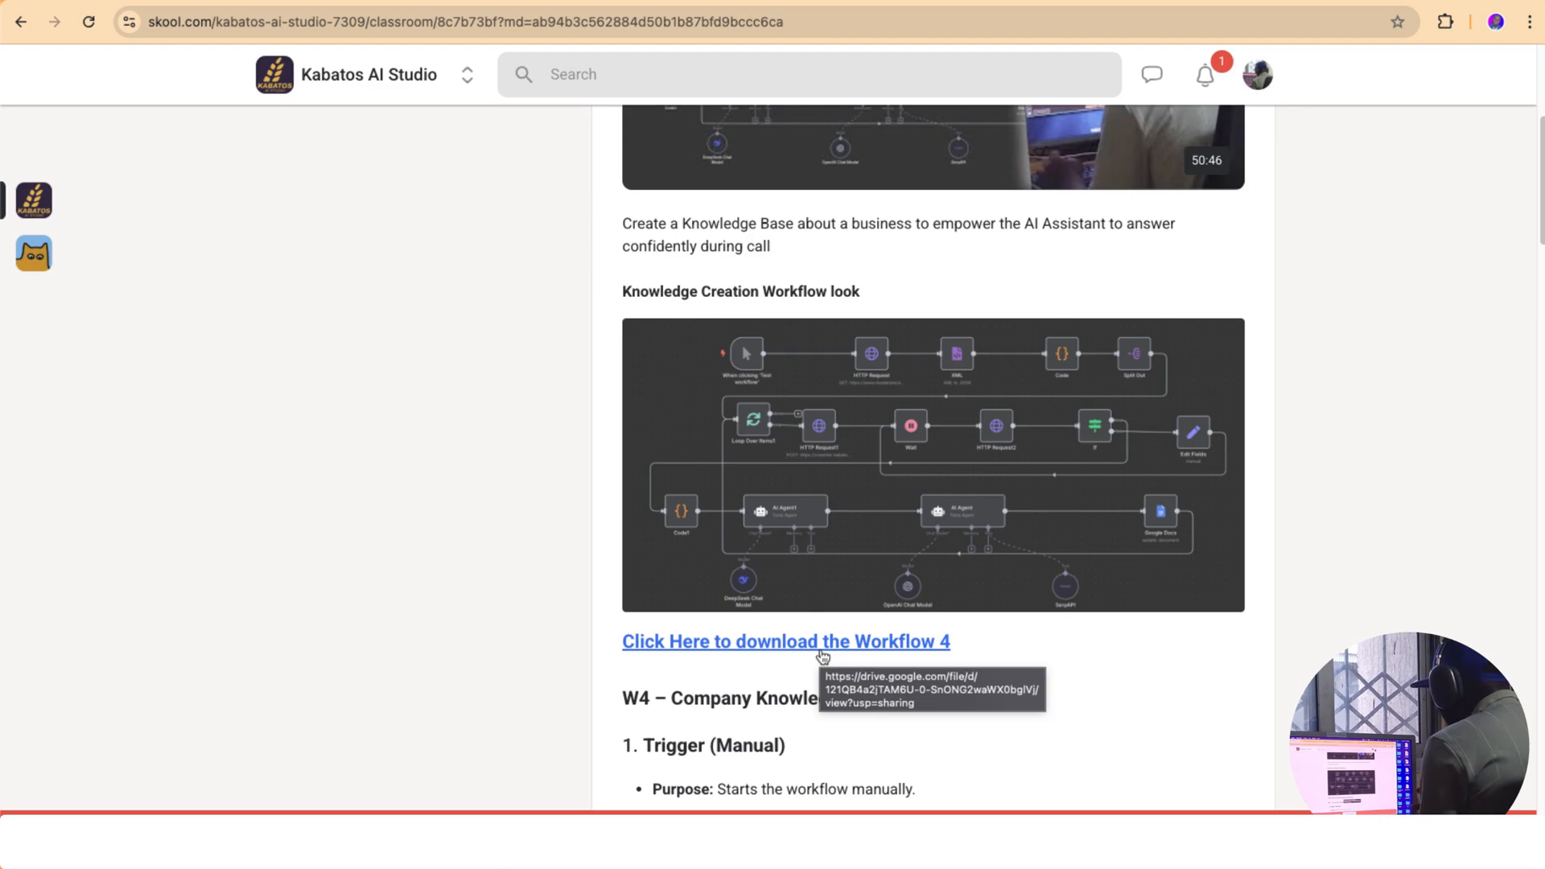
pyautogui.scroll(-1, 825, 653)
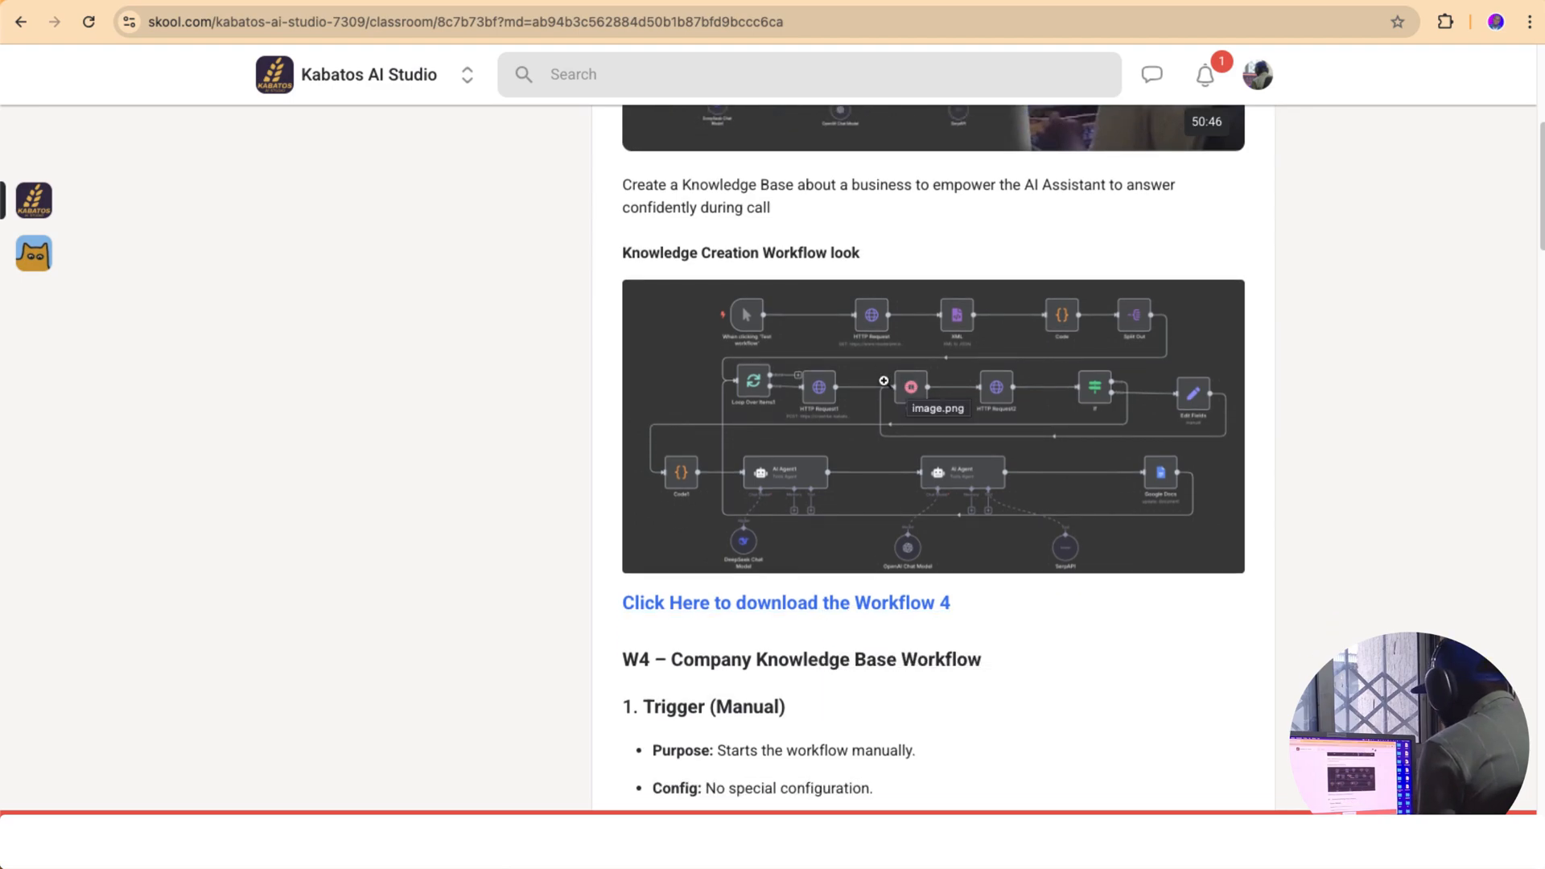
pyautogui.scroll(1, 796, 620)
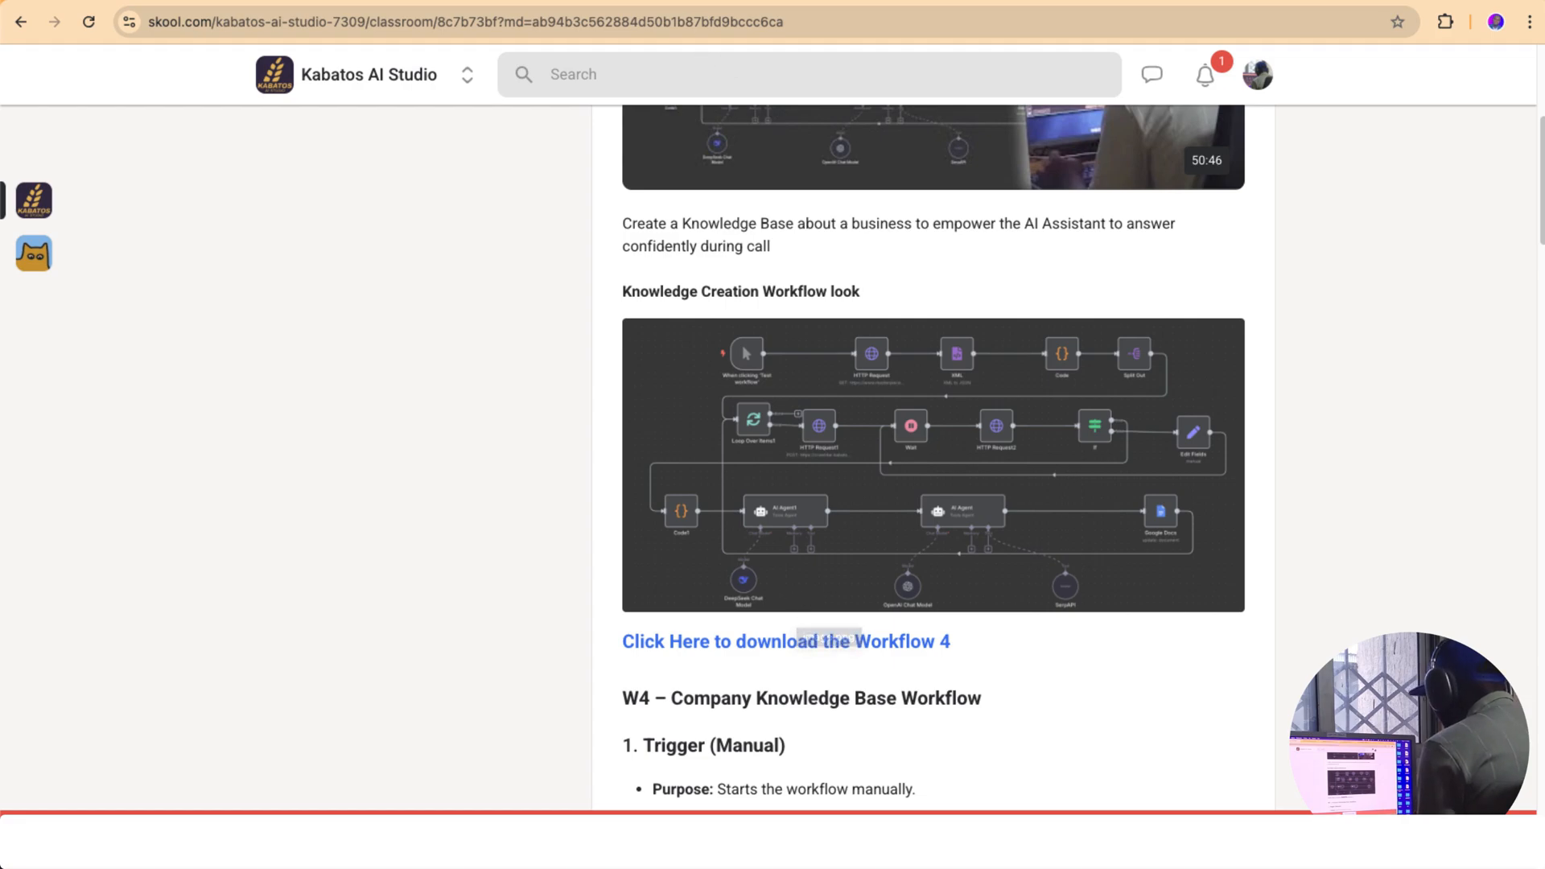
pyautogui.click(648, 2)
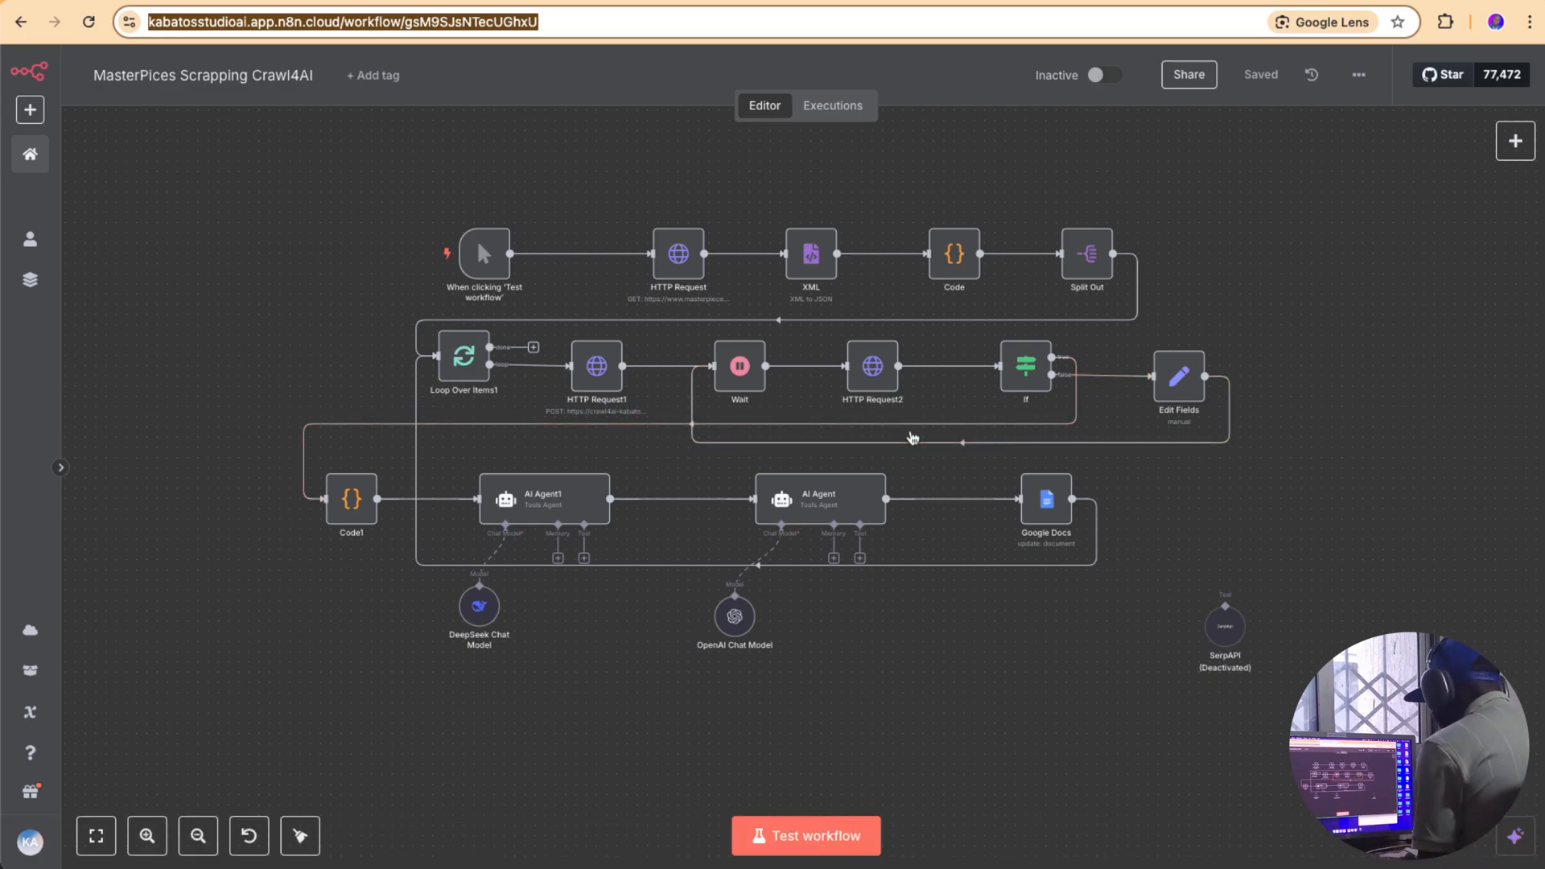
# Zoom in around the manual trigger and nudge the sitemap HTTP Request node slightly left.
pyautogui.moveTo(494, 276)
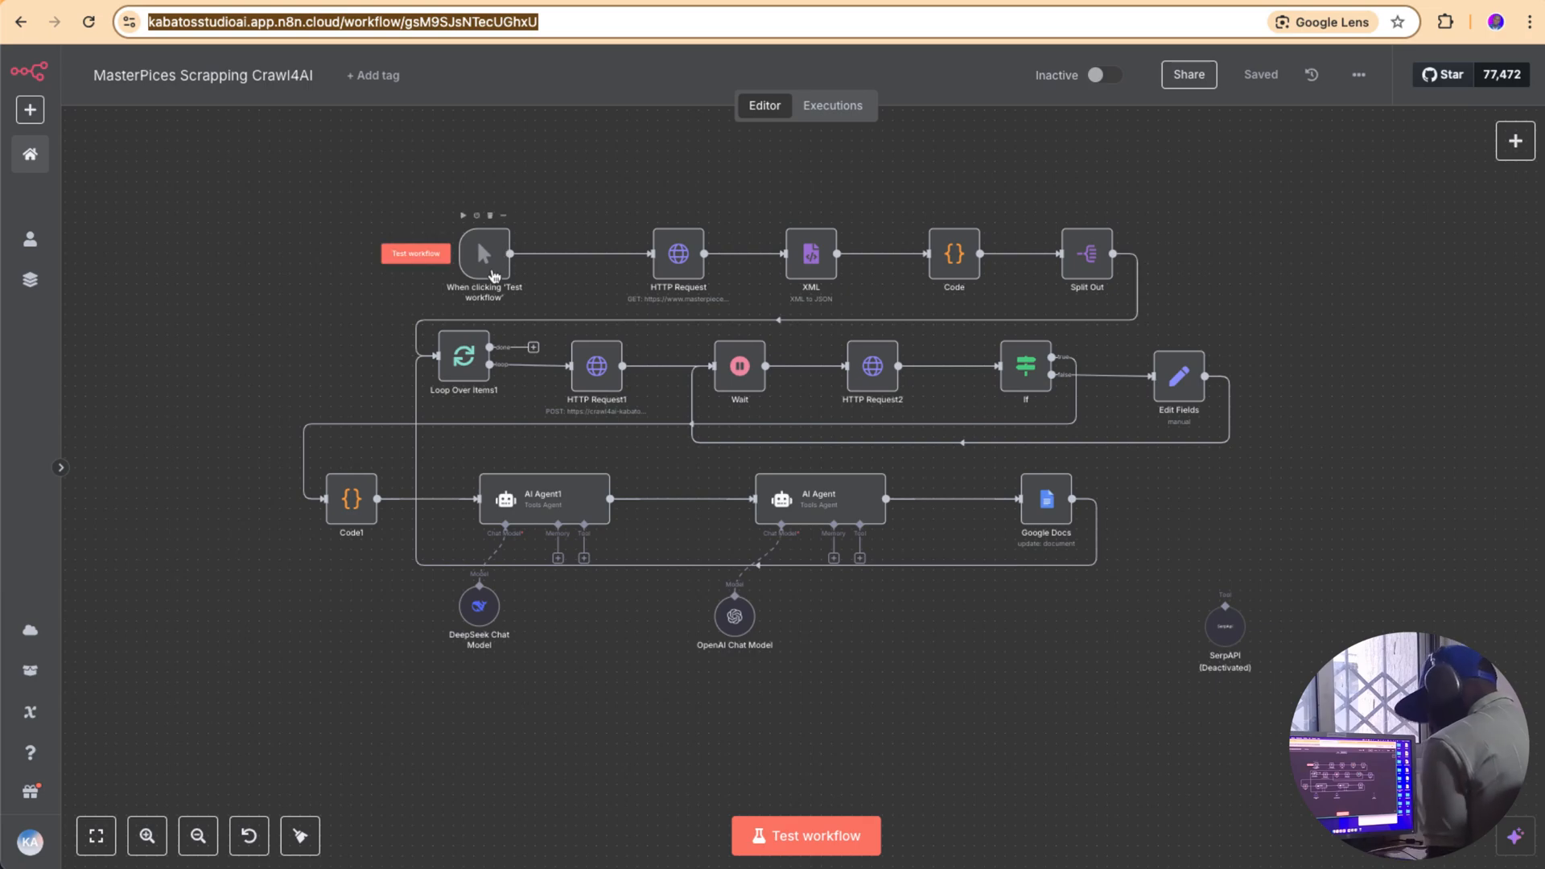
pyautogui.scroll(5, 494, 276)
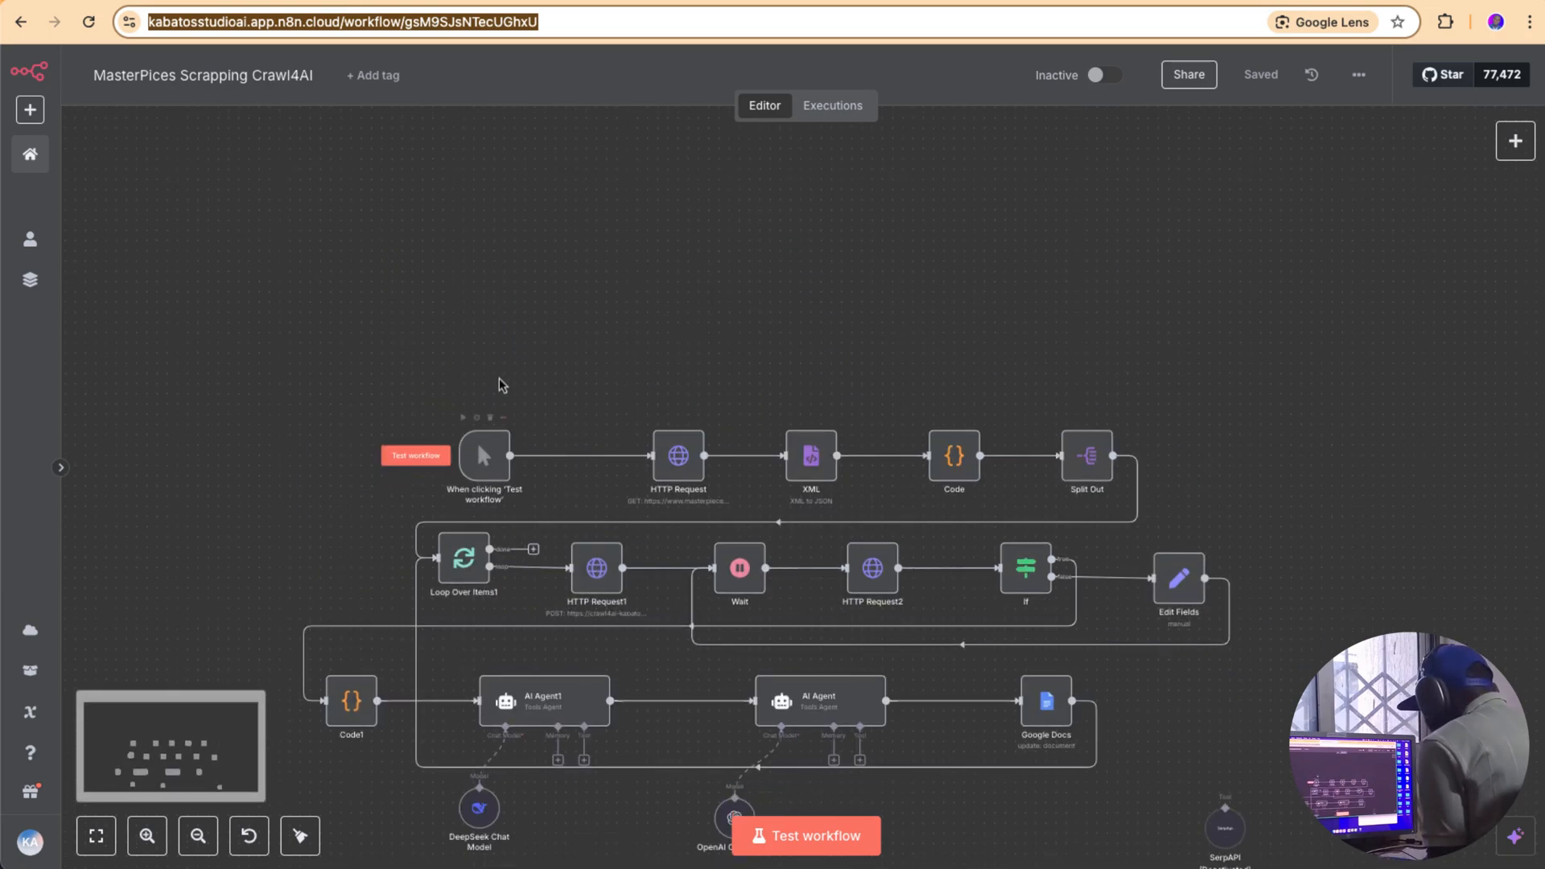
pyautogui.scroll(5, 465, 465)
pyautogui.scroll(-7, 469, 461)
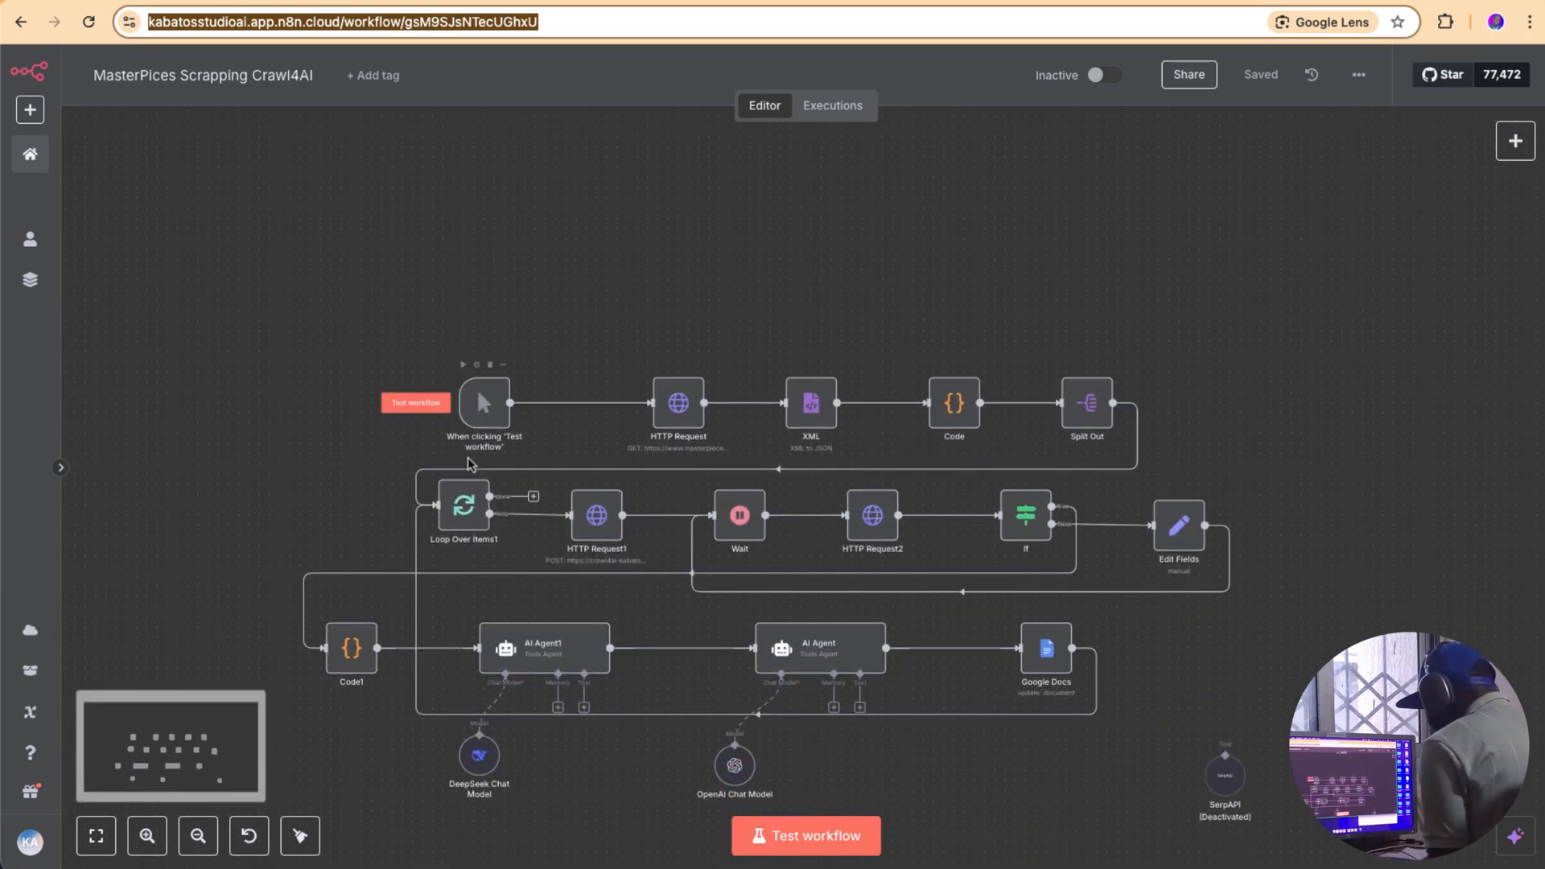
pyautogui.scroll(-1, 470, 463)
pyautogui.click(500, 431)
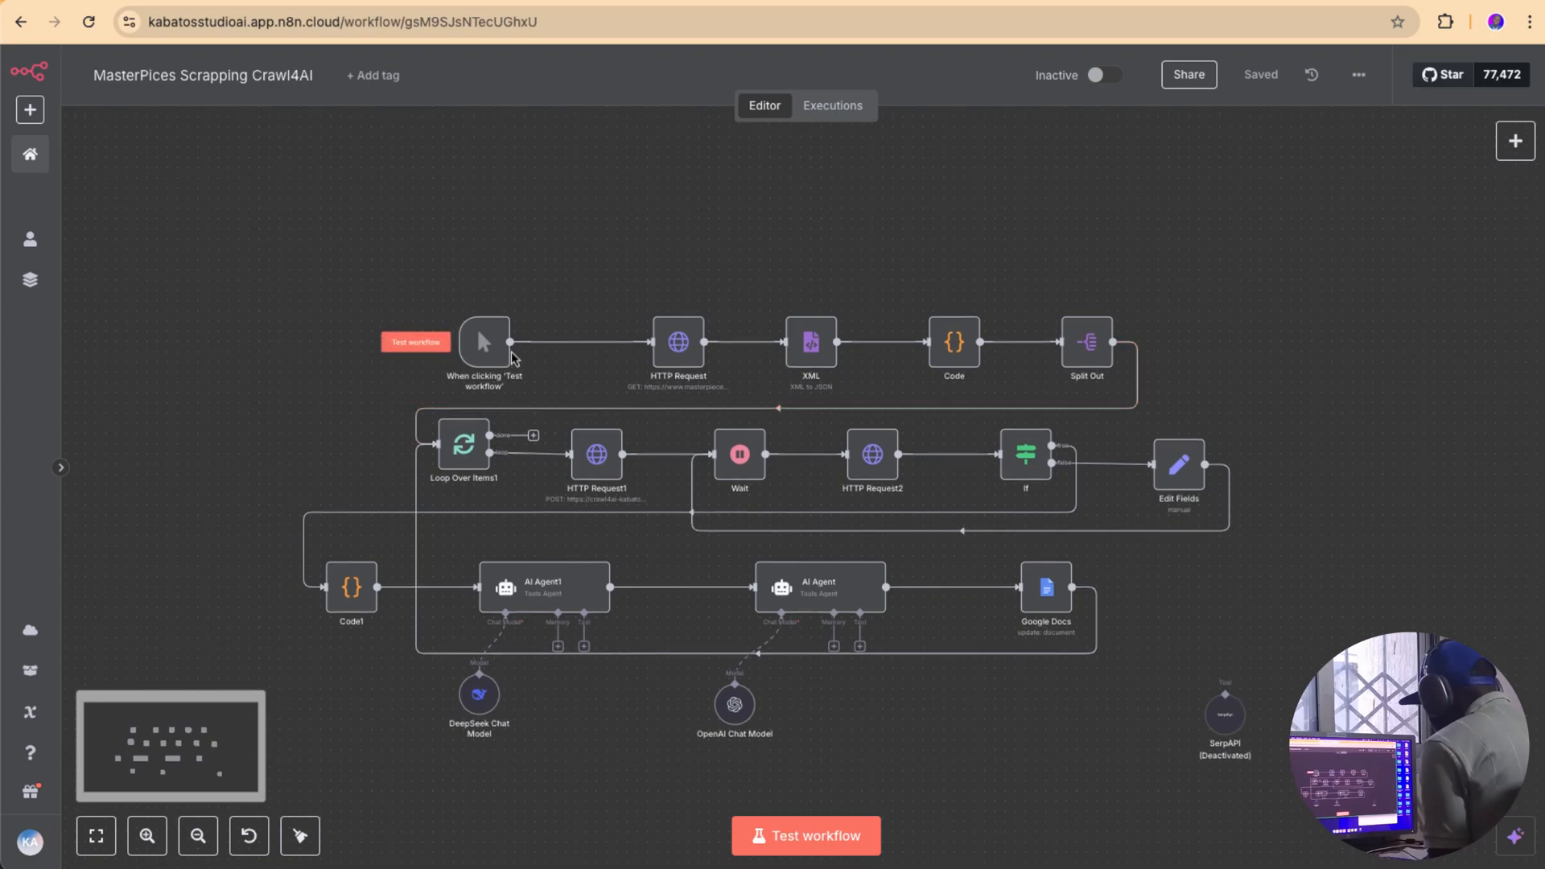
pyautogui.scroll(5, 512, 357)
pyautogui.scroll(3, 511, 357)
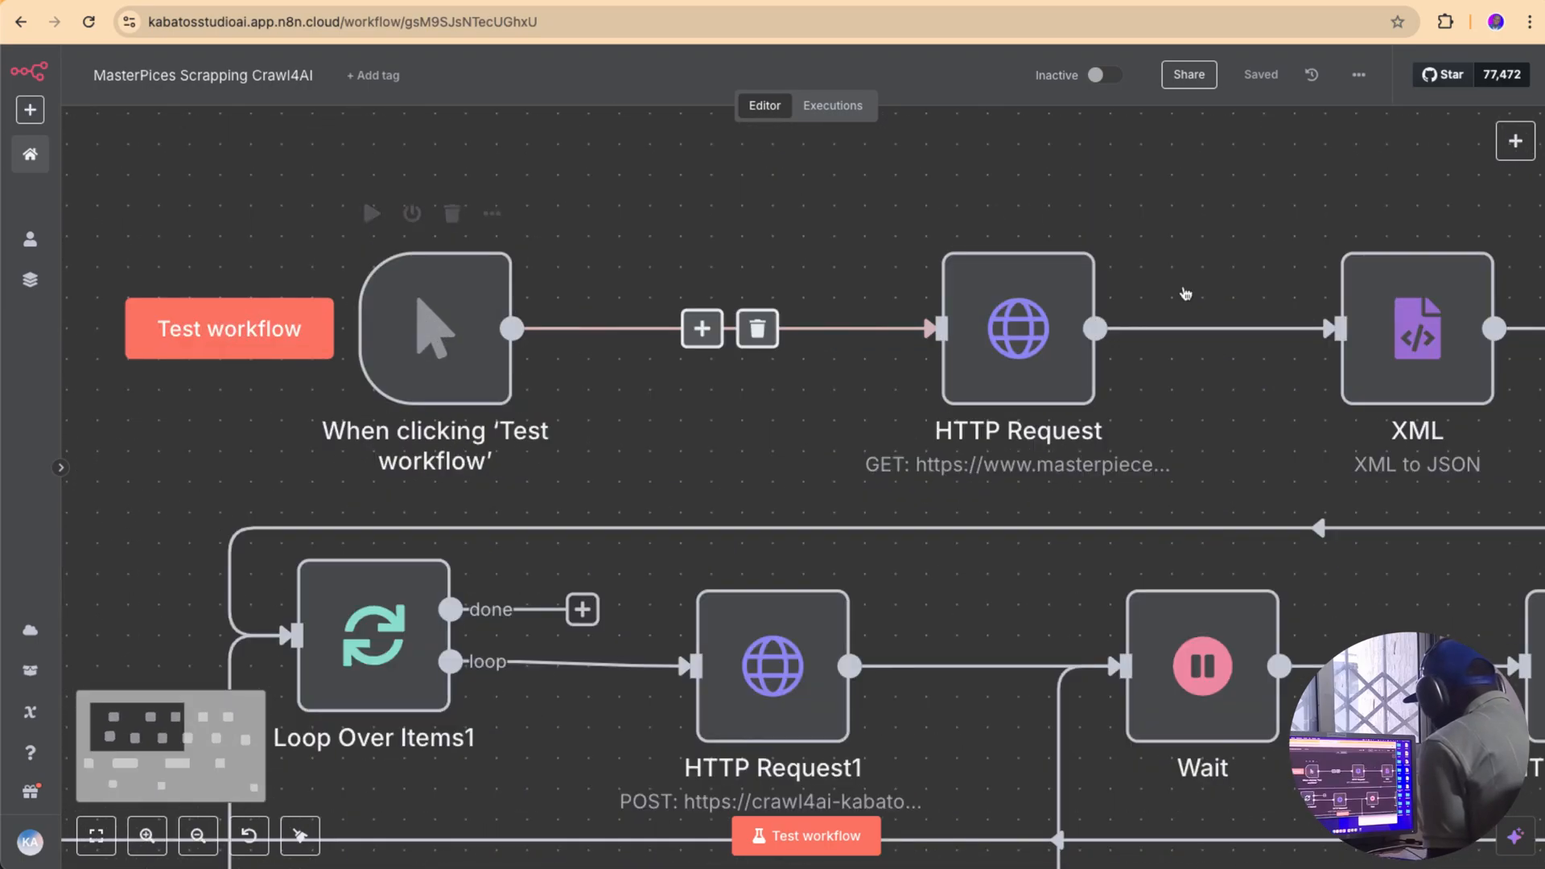
pyautogui.click(1514, 143)
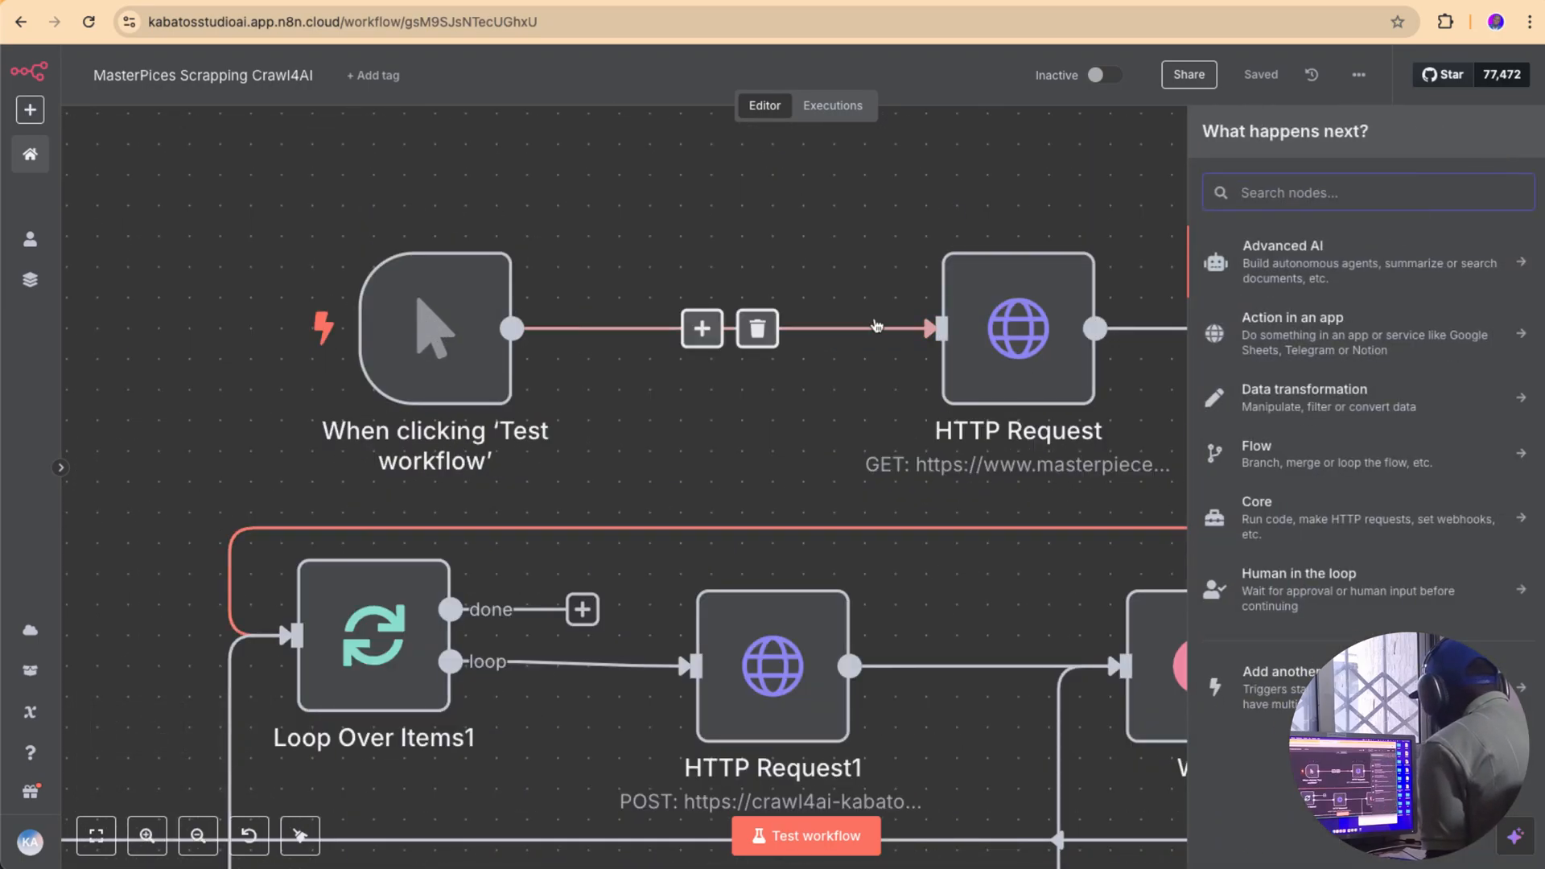
pyautogui.click(662, 238)
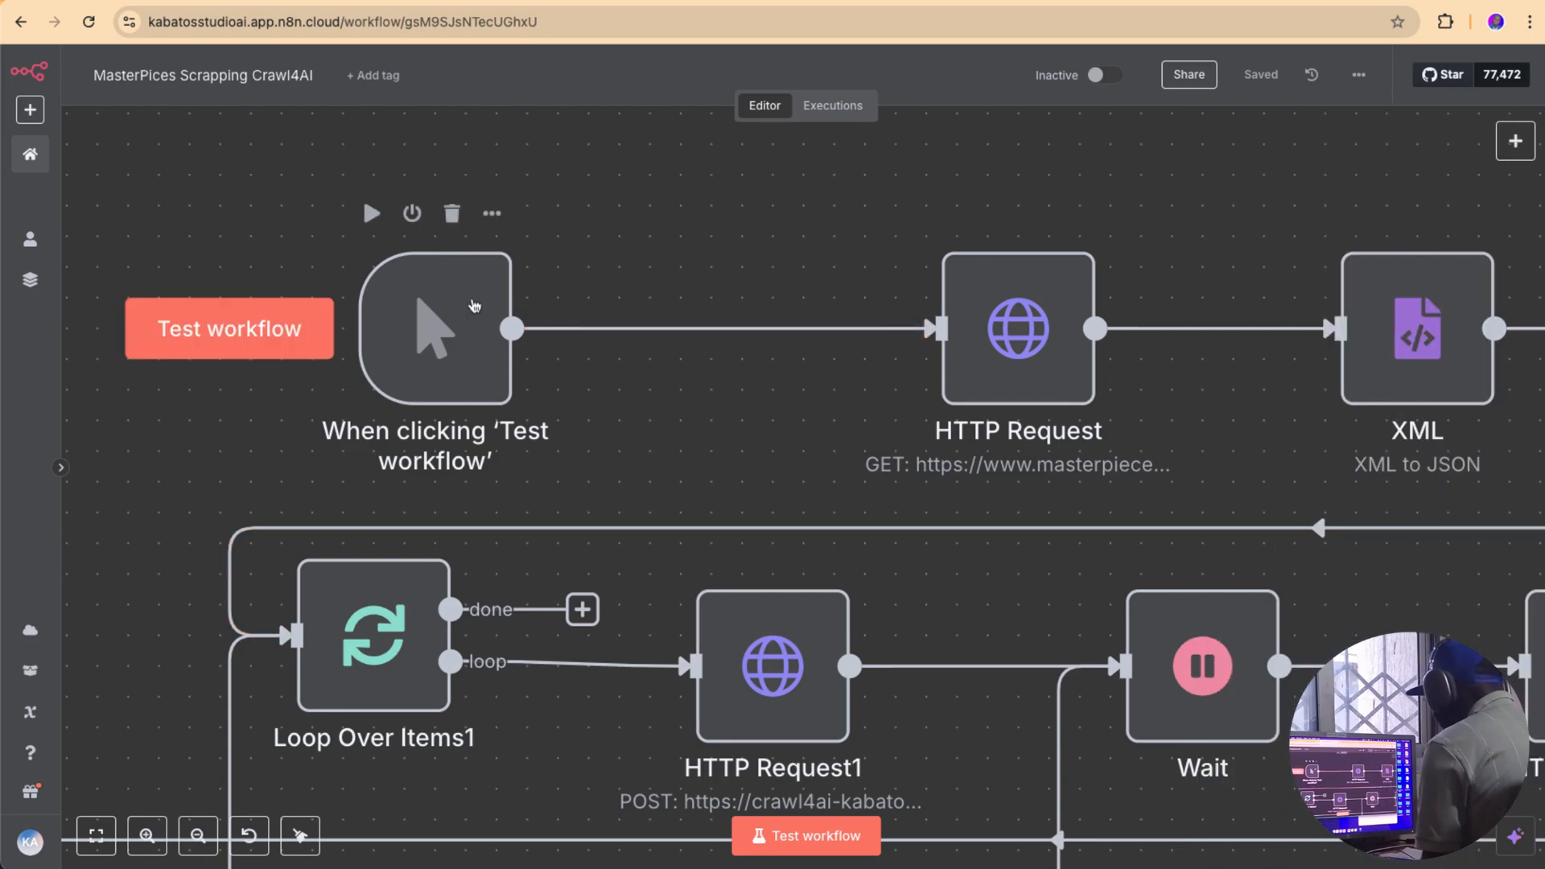
pyautogui.moveTo(940, 453); pyautogui.dragTo(879, 453)
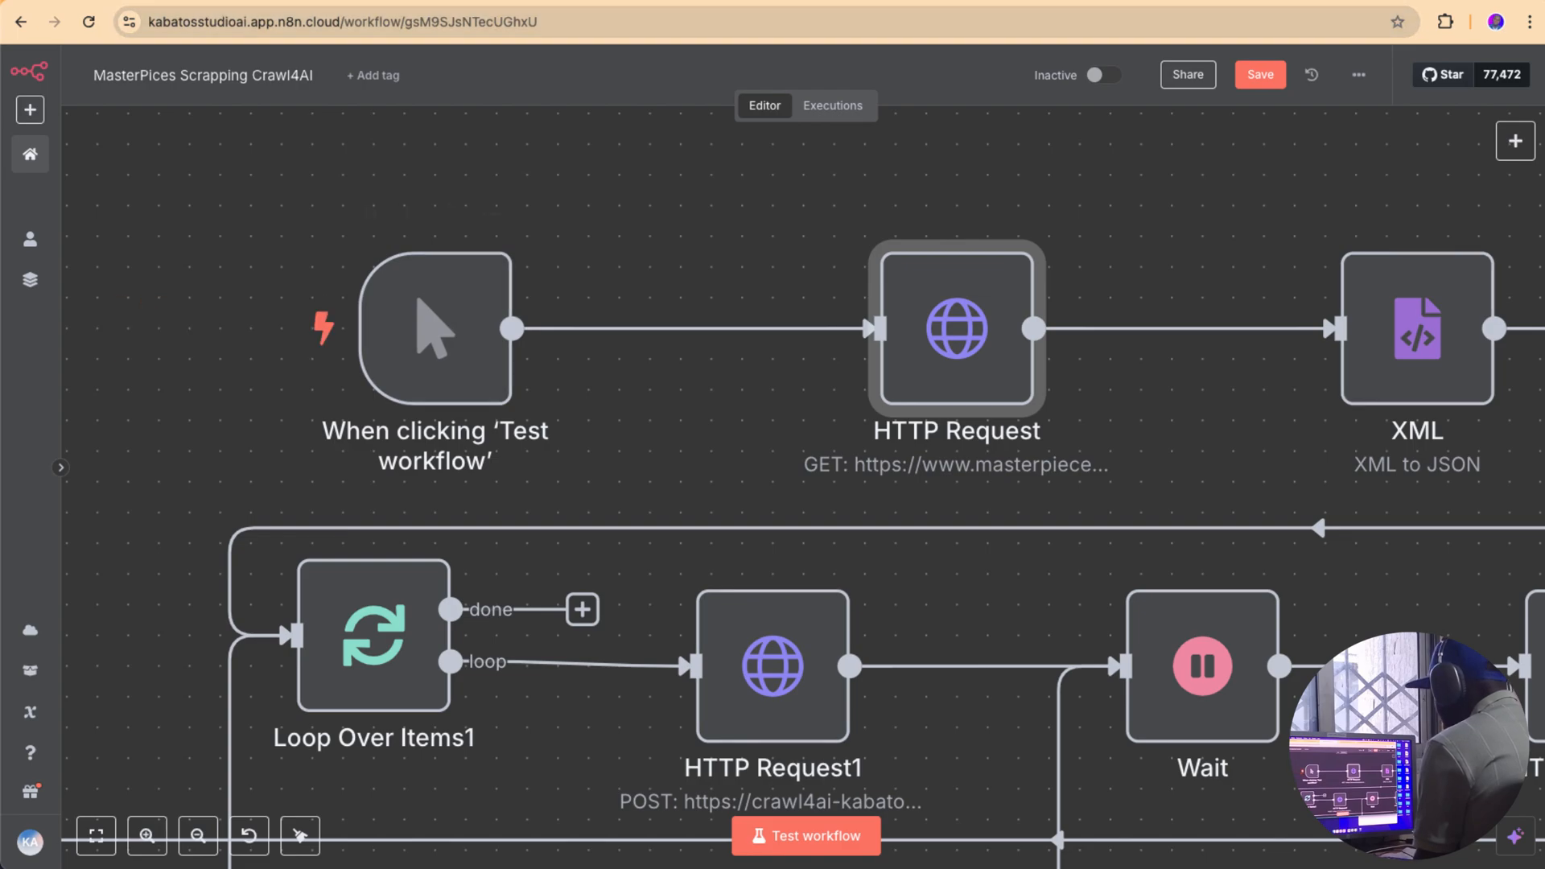
# Grab the masterpiecesites.com homepage address from the website window.
pyautogui.press('super+grave')
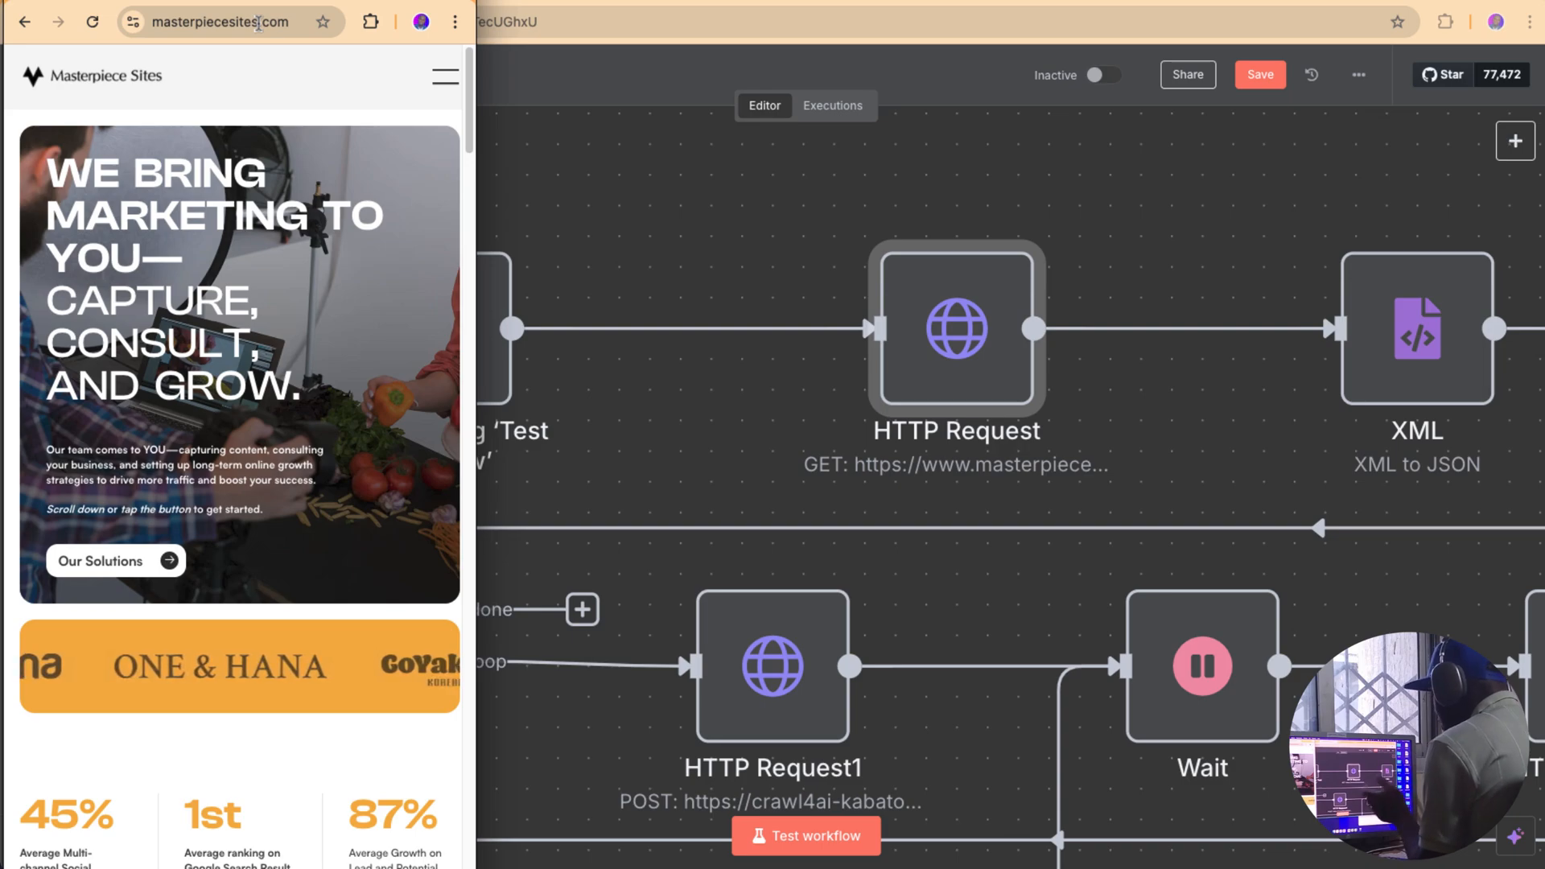
pyautogui.click(260, 27)
pyautogui.press('super+c')
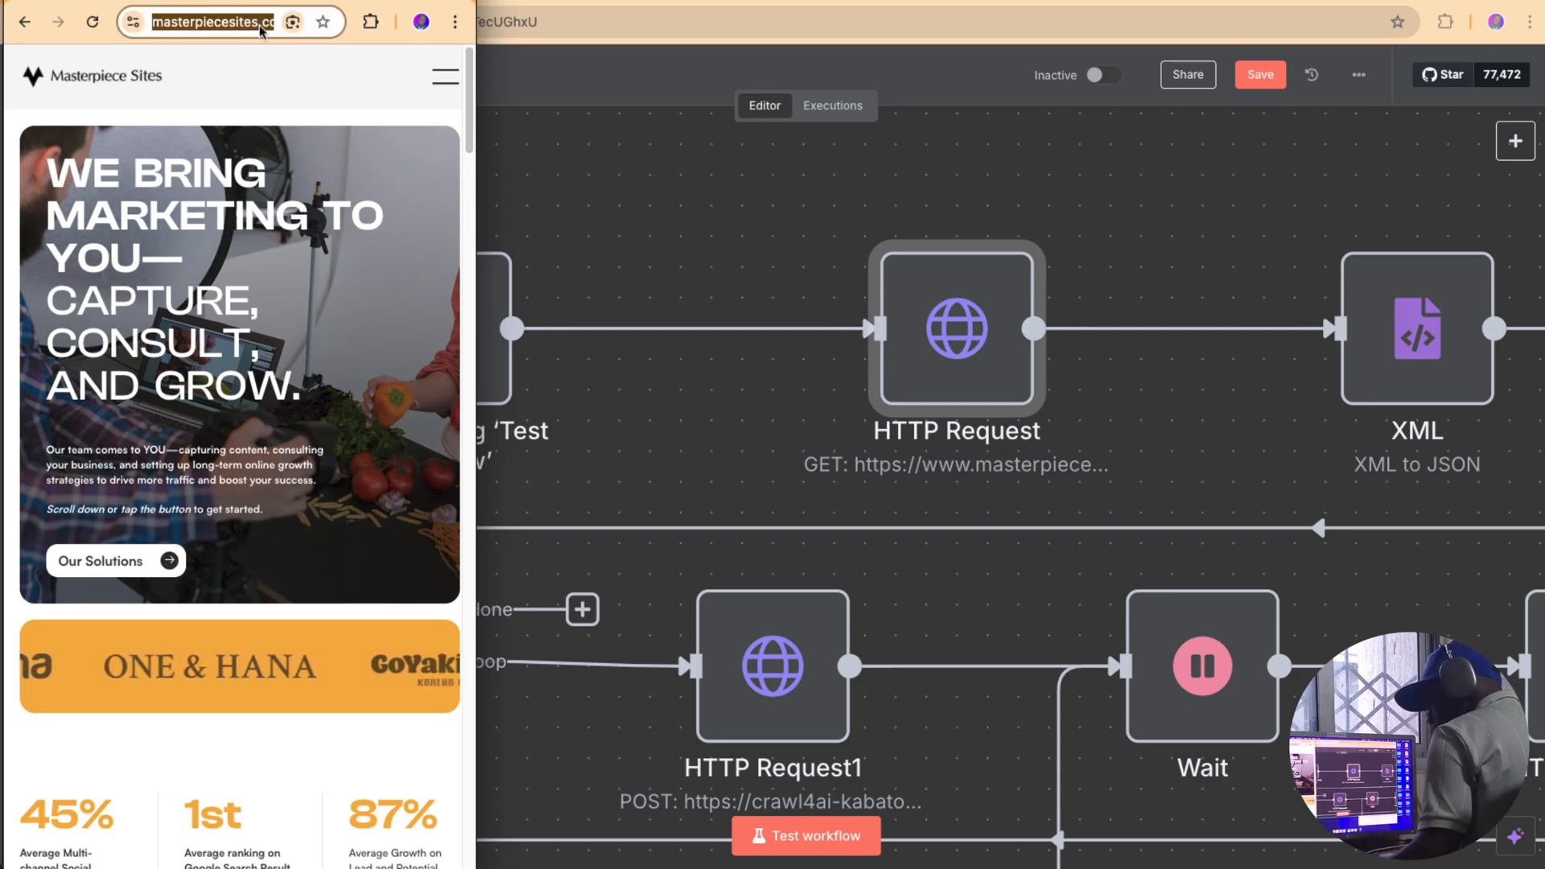
pyautogui.click(956, 323)
pyautogui.doubleClick(956, 323)
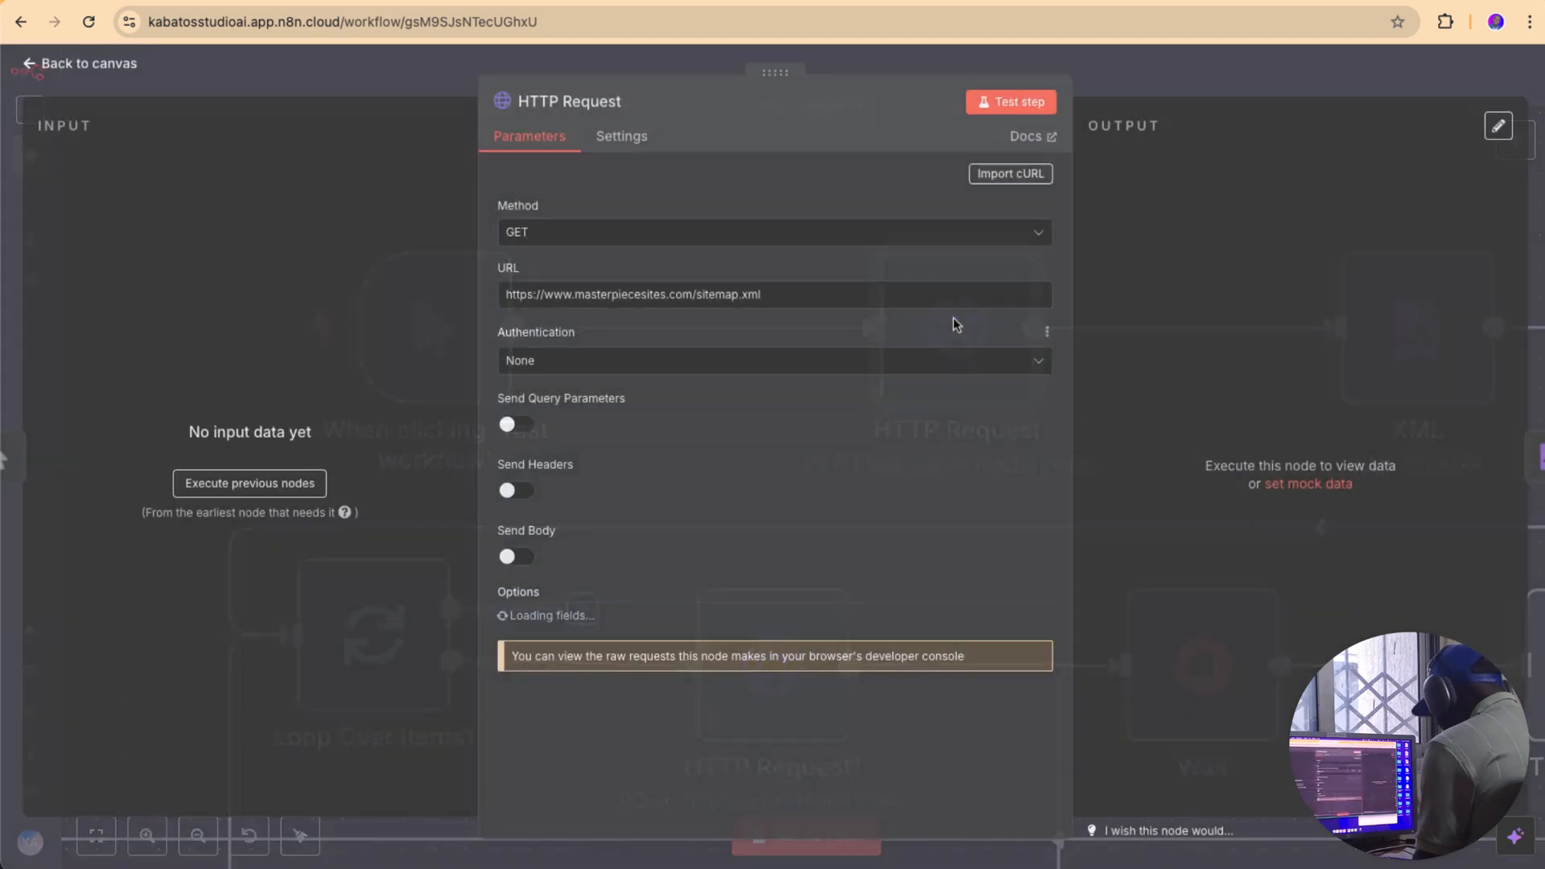
pyautogui.click(845, 306)
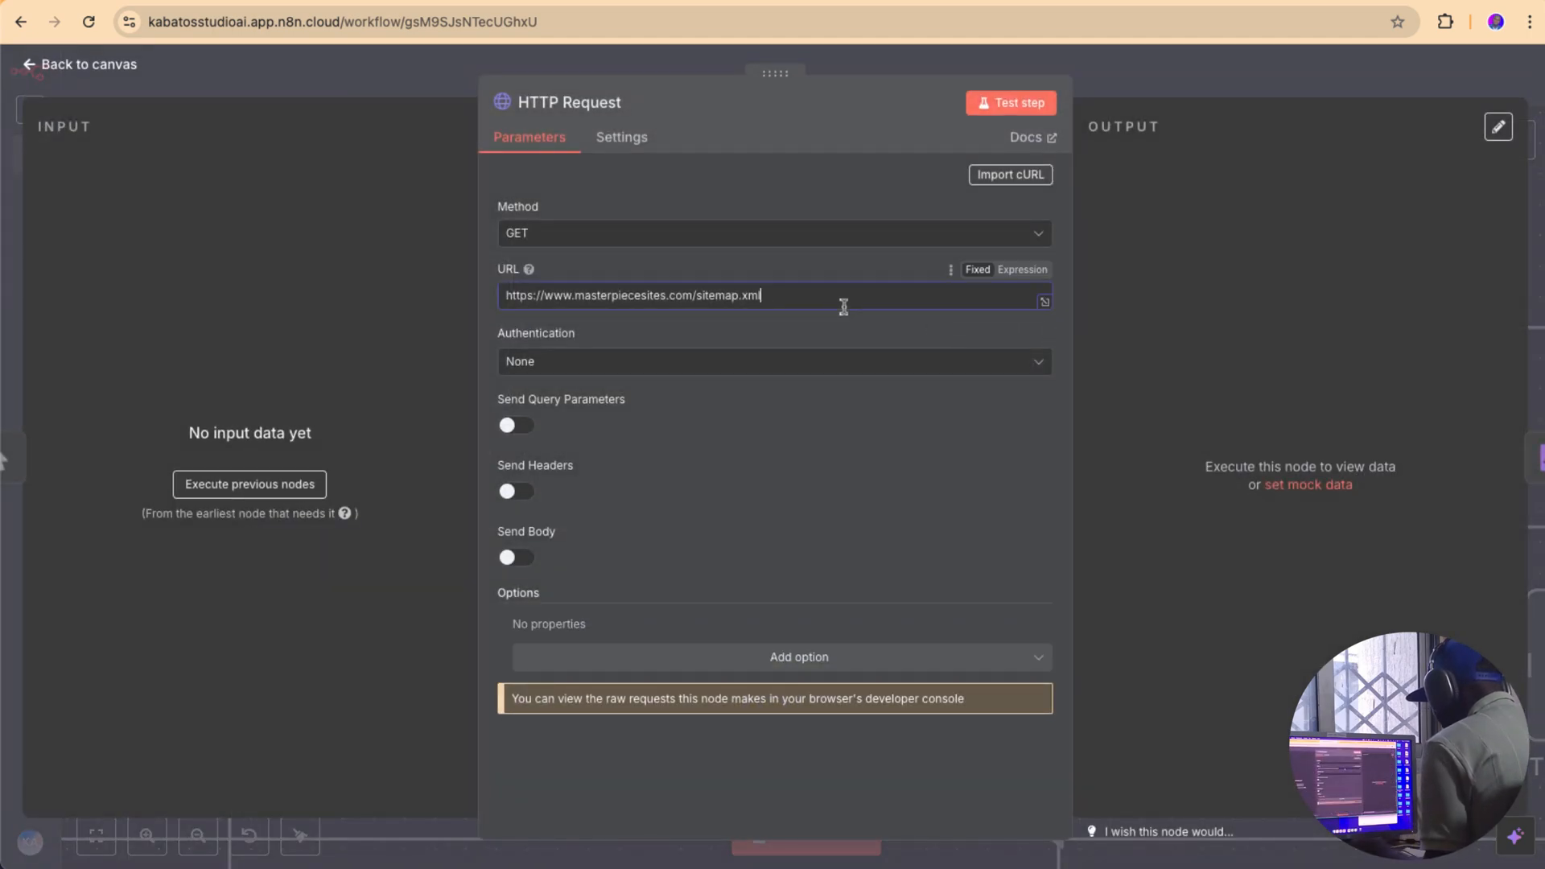
pyautogui.press('super+a')
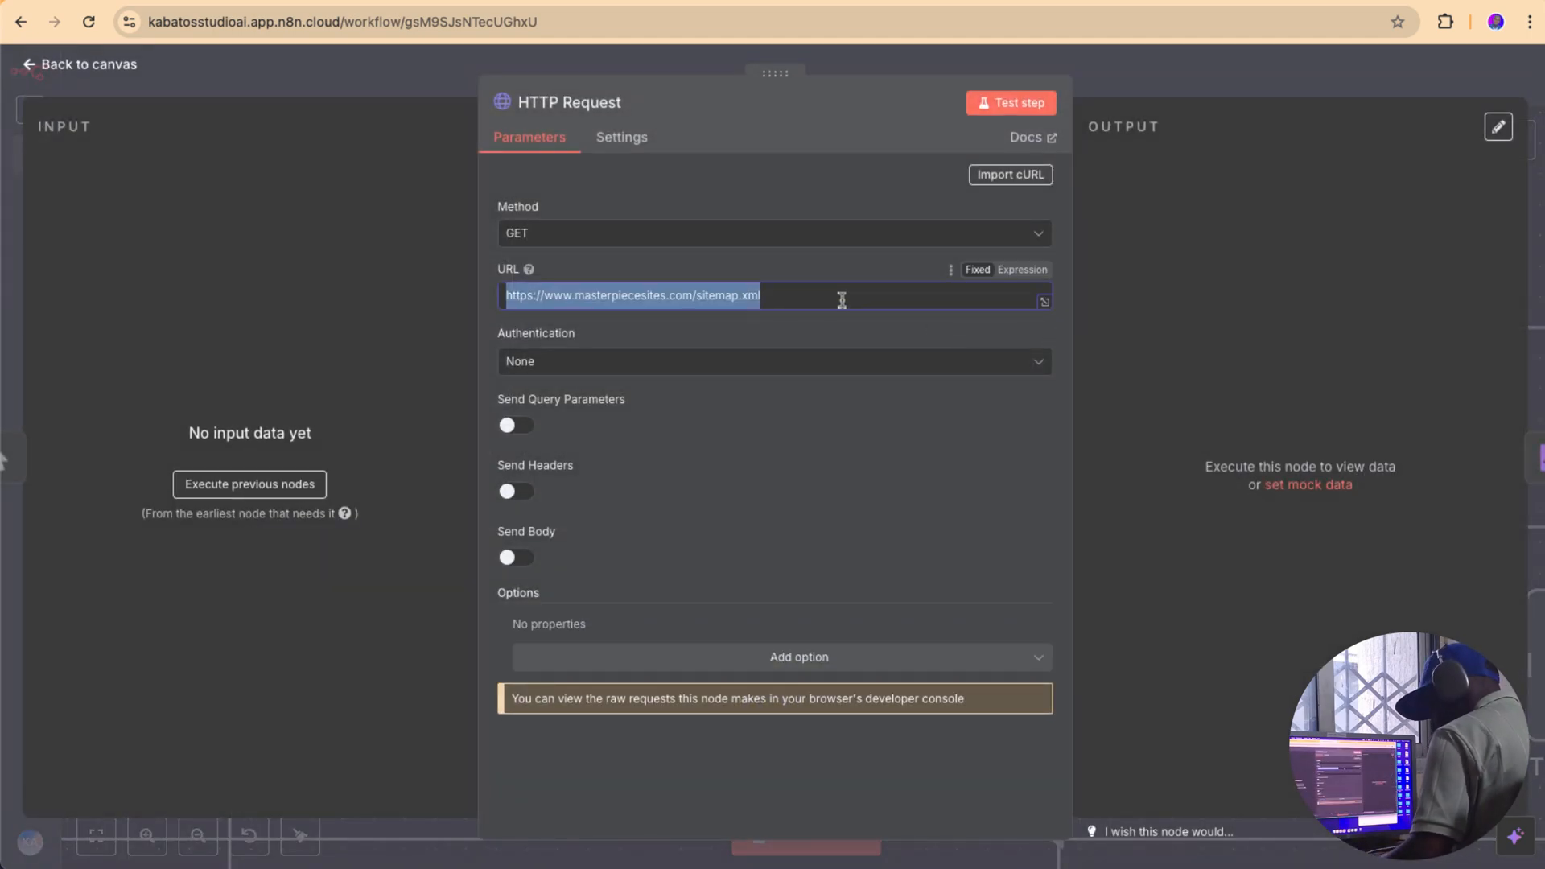
pyautogui.press('super+v')
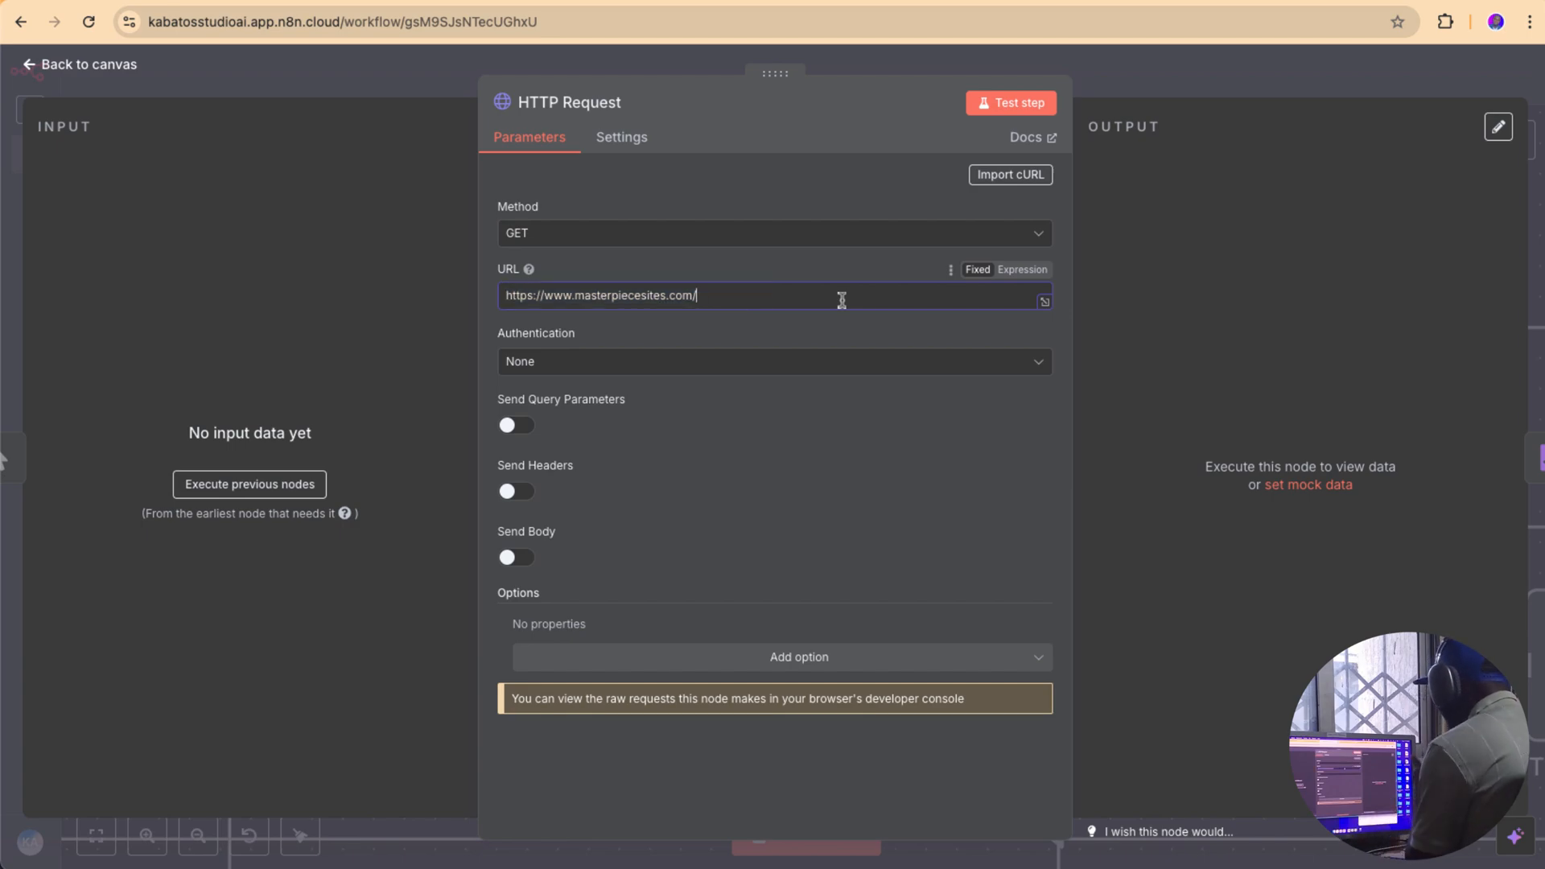
pyautogui.click(251, 2)
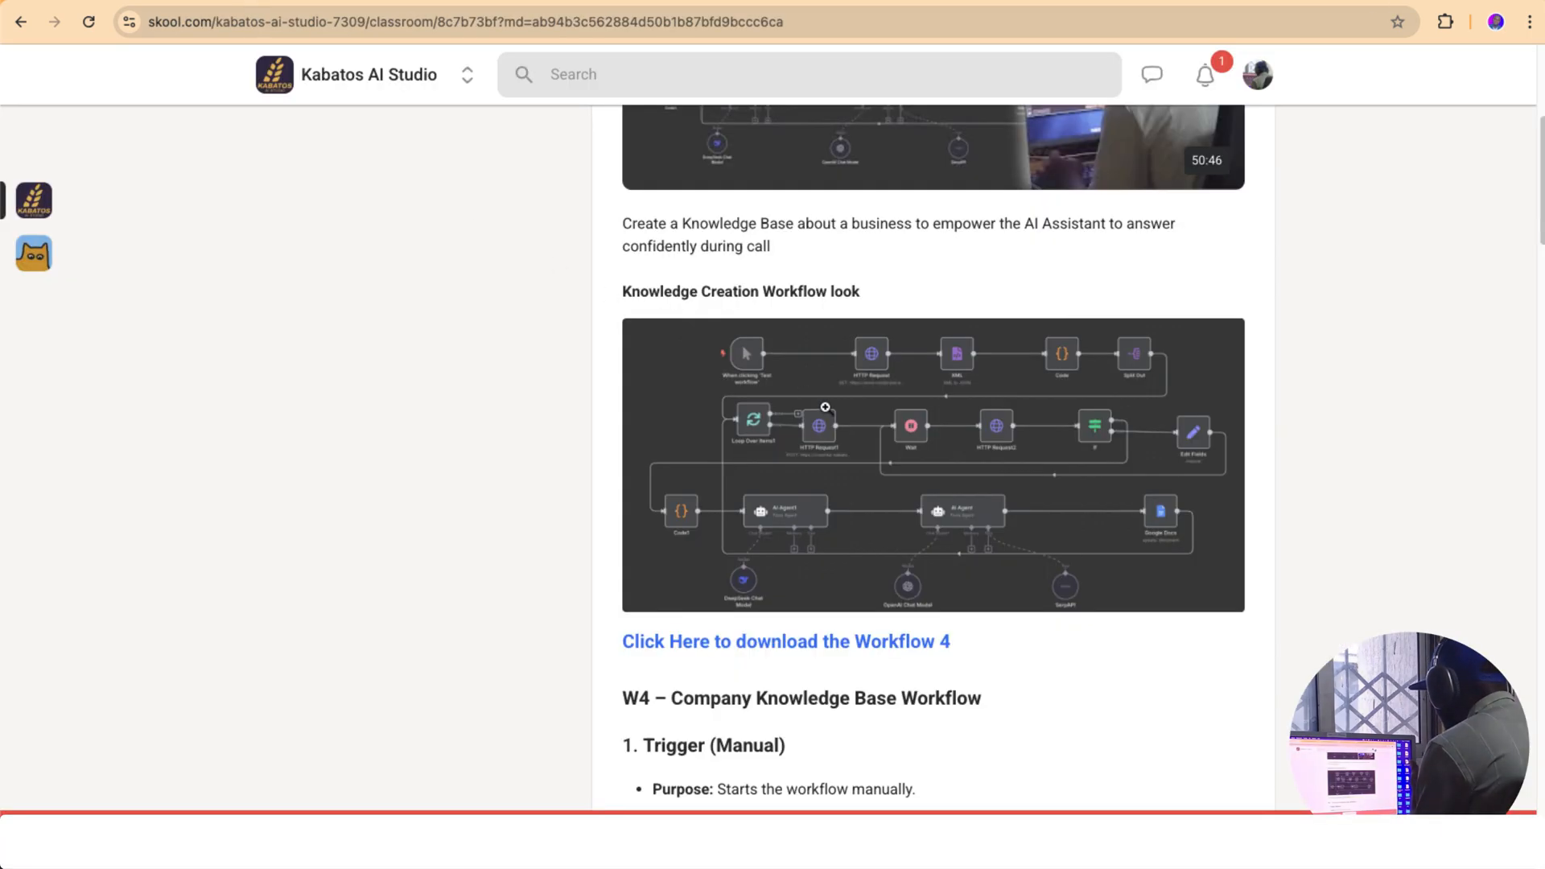
# Copy 'sitemap.xml' from the lesson's HTTP Request (GET Sitemap) notes.
pyautogui.scroll(-6, 955, 533)
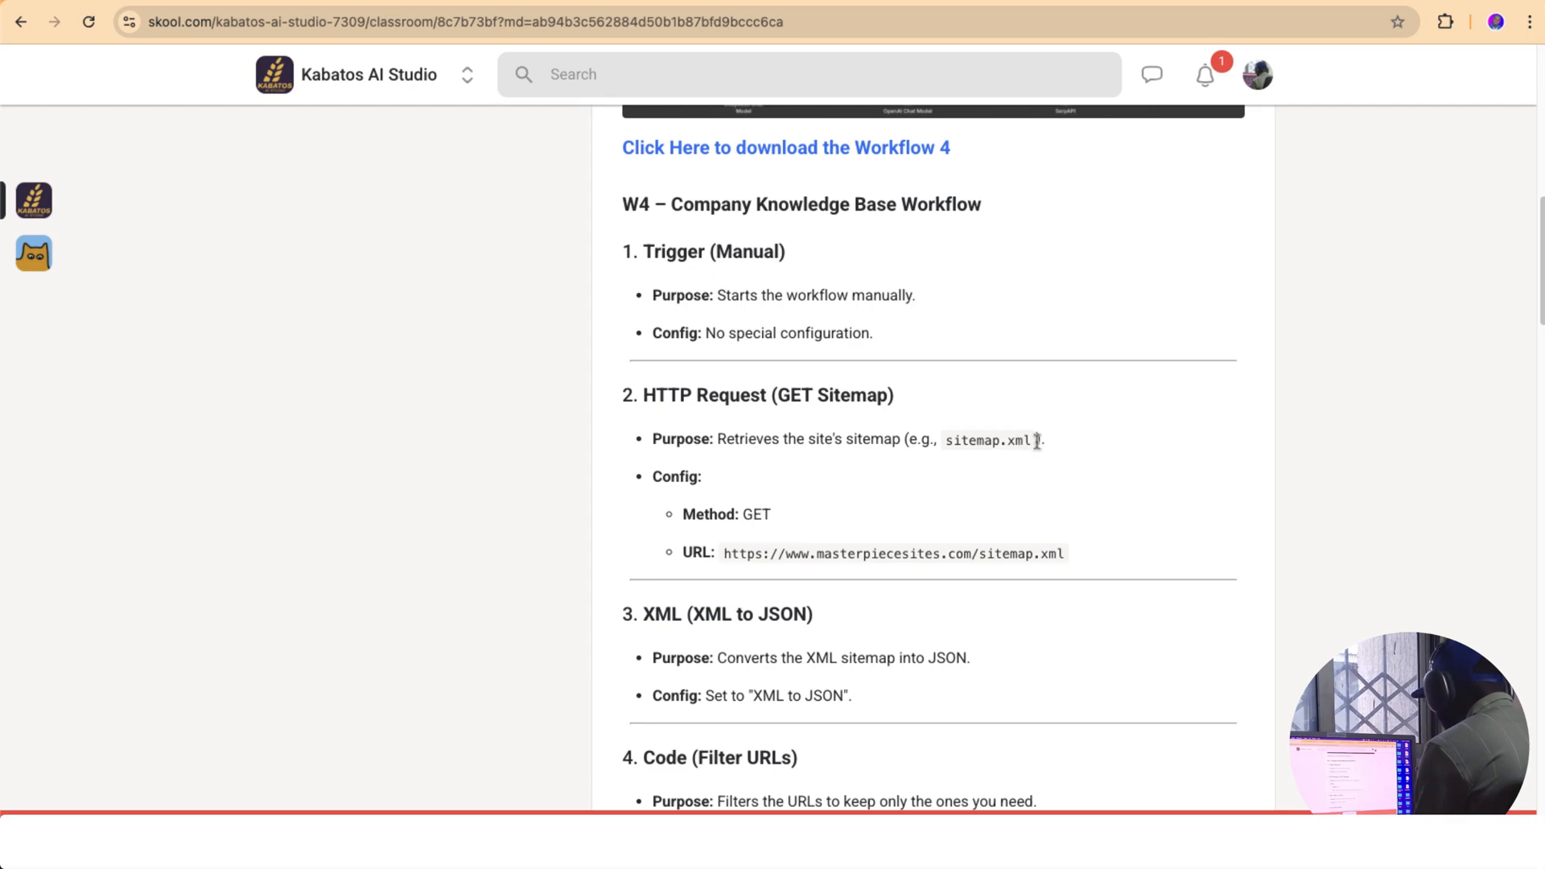
pyautogui.moveTo(1036, 440); pyautogui.dragTo(951, 434)
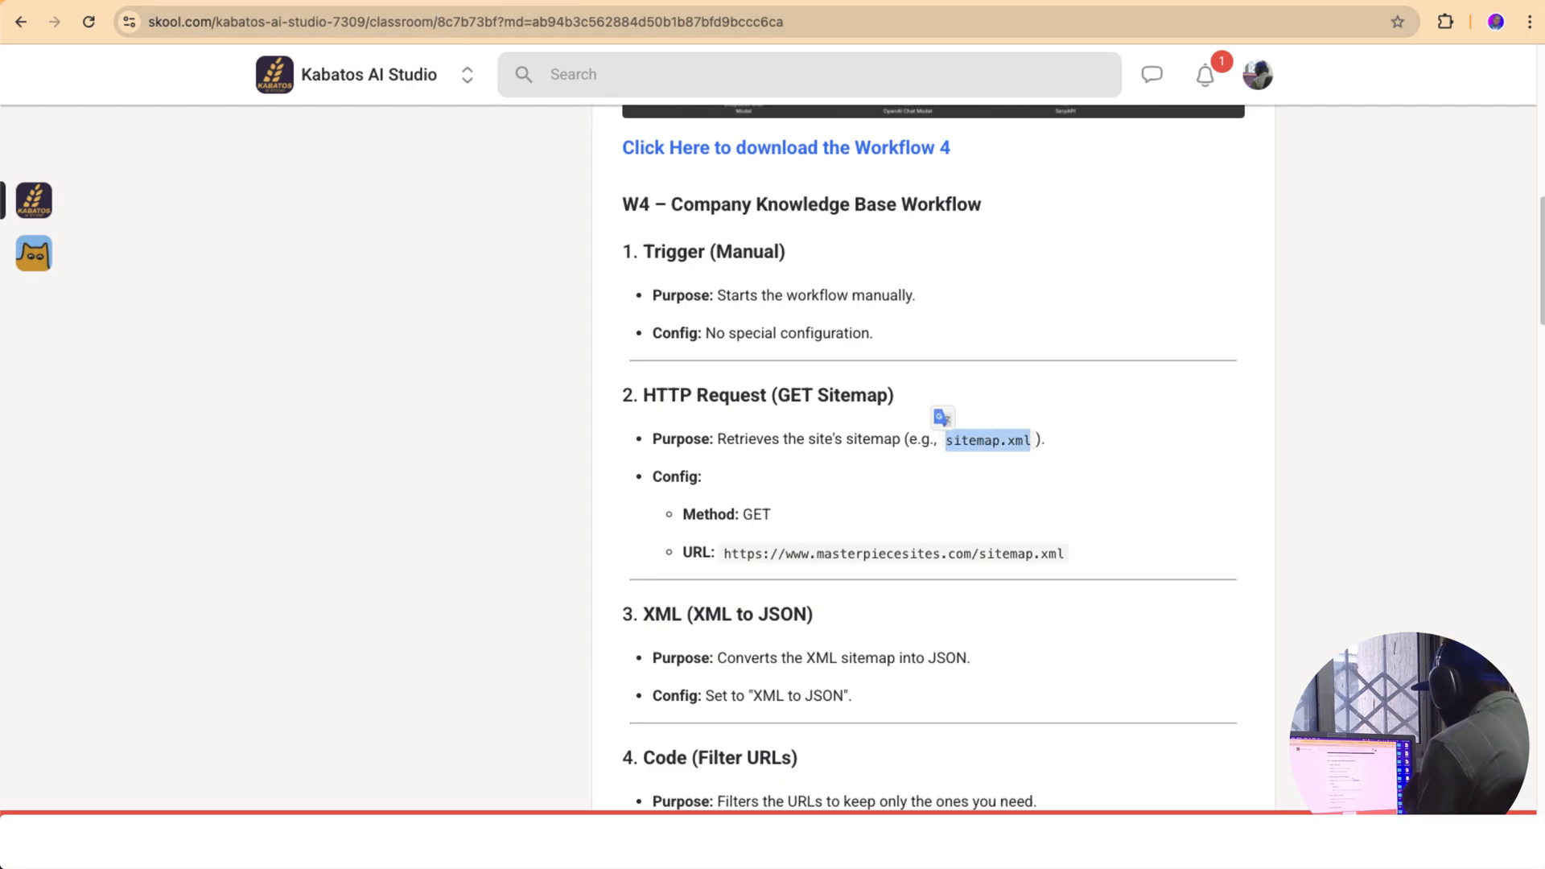
pyautogui.hotkey('ctrl', 'Tab')
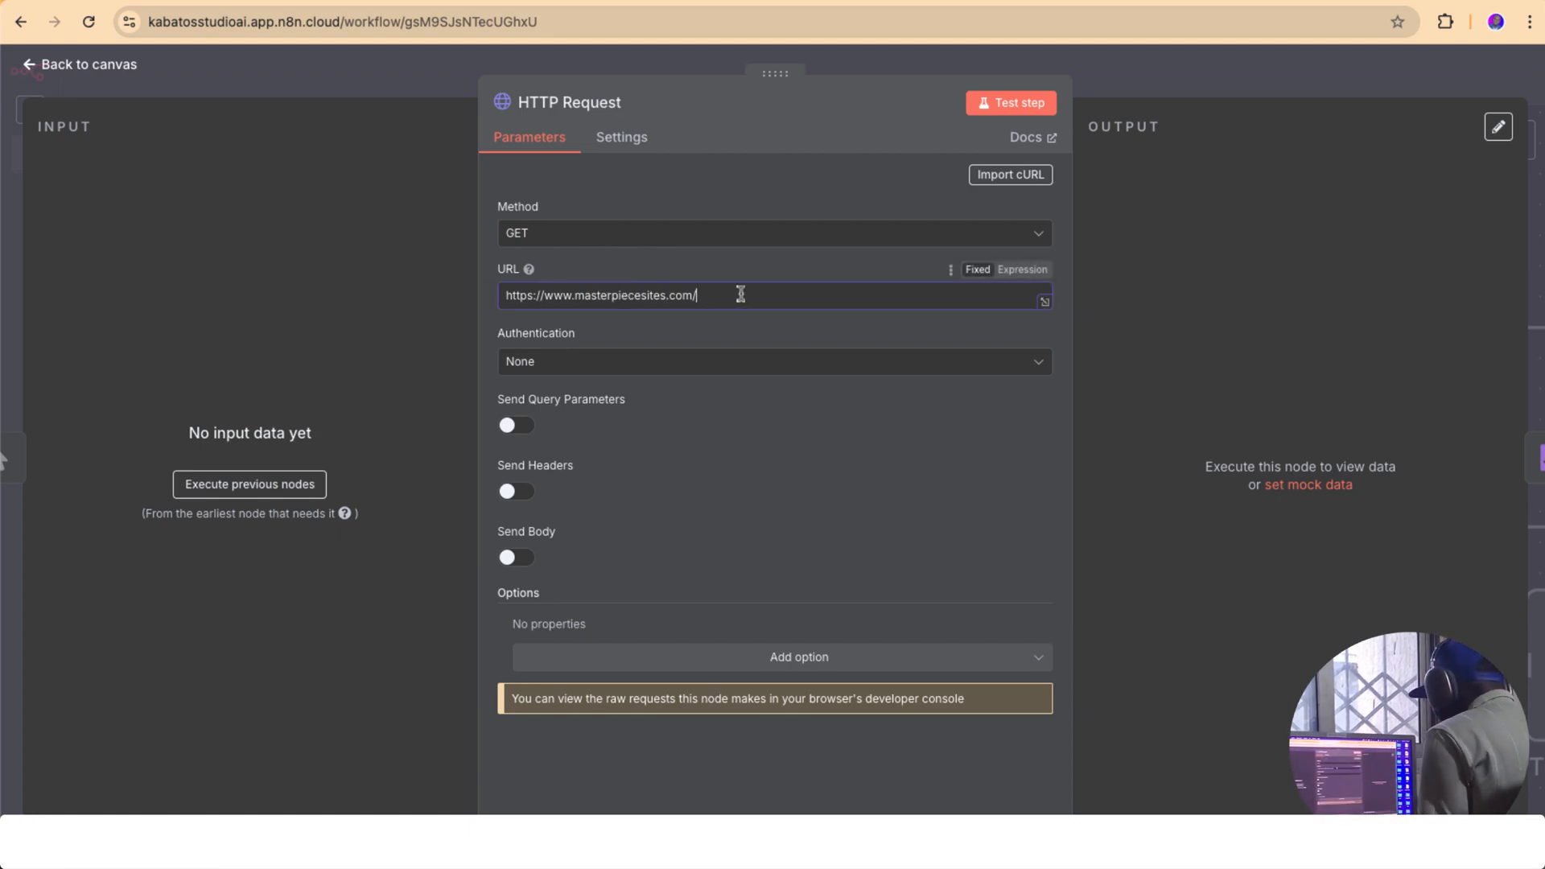
pyautogui.write('sitemap.xml')
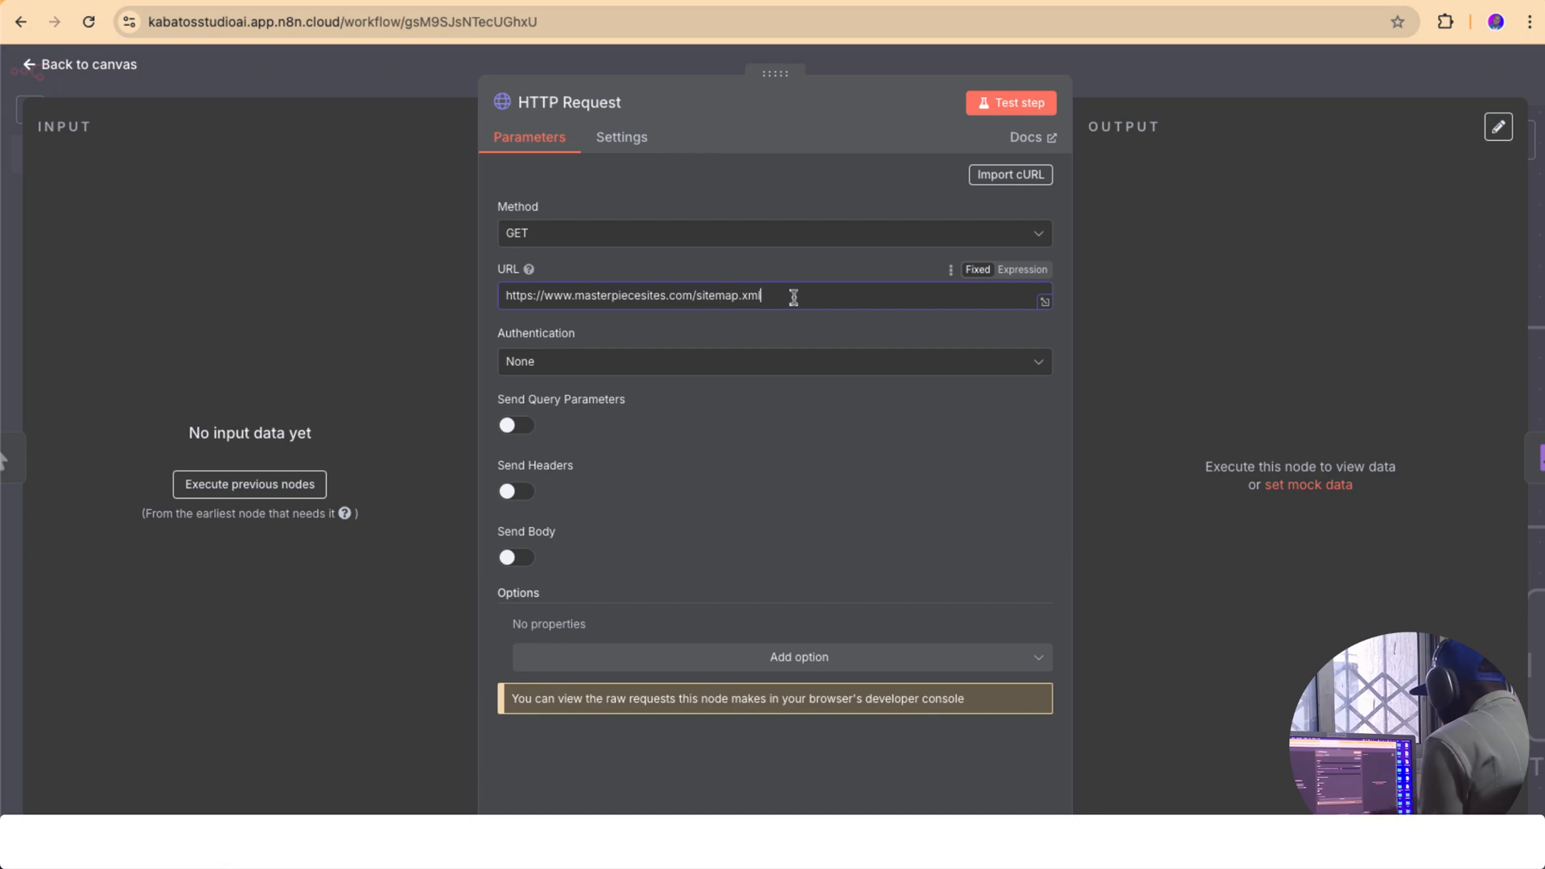
pyautogui.moveTo(794, 296); pyautogui.dragTo(510, 298)
pyautogui.hotkey('ctrl', 'c')
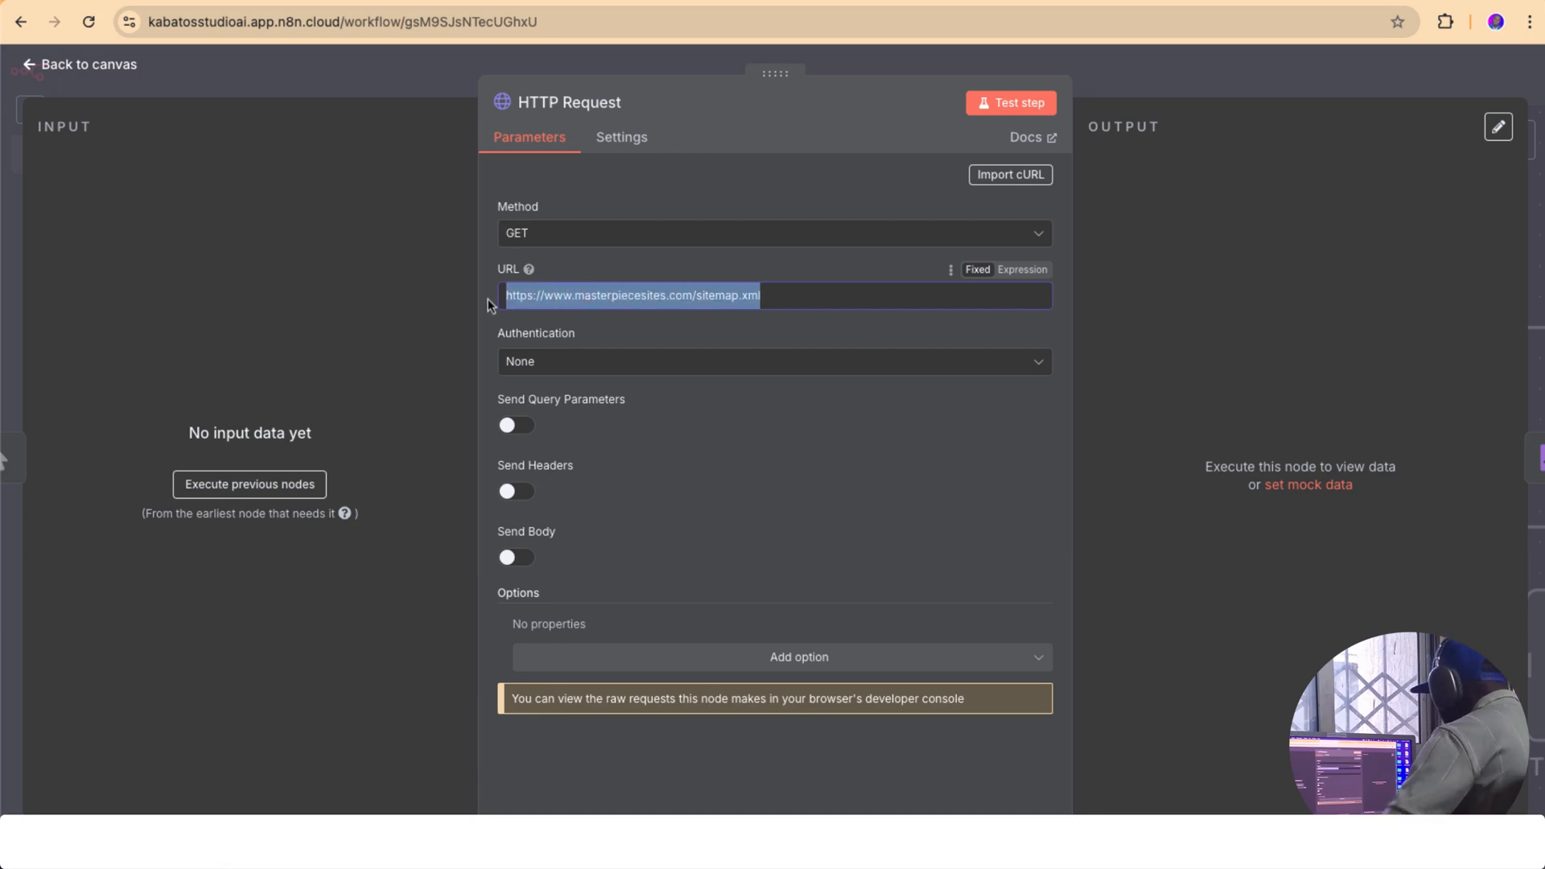
pyautogui.hotkey('ctrl', 't')
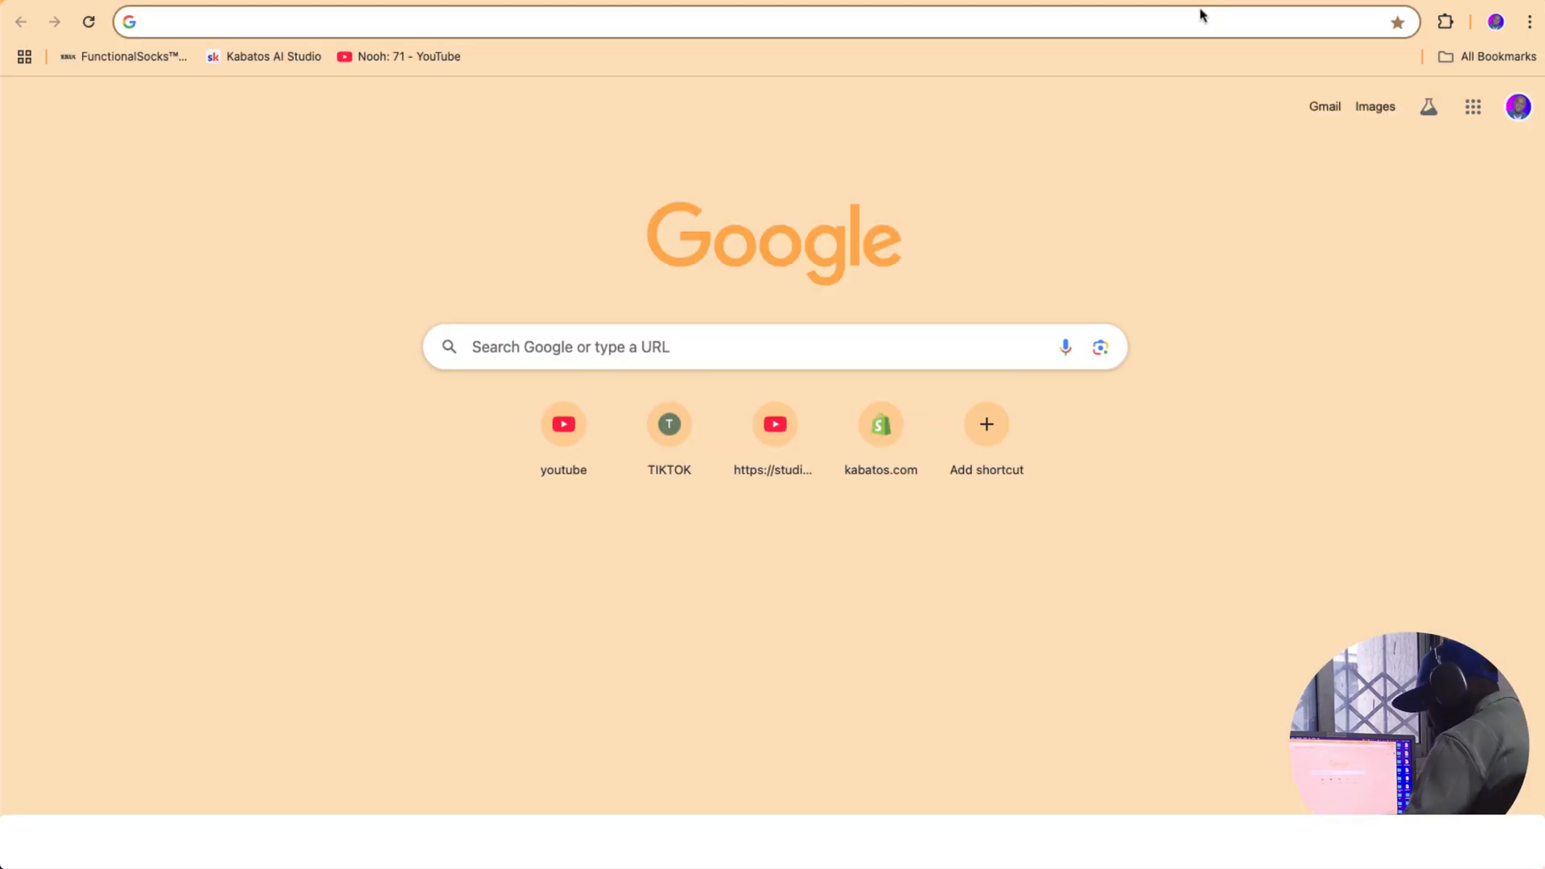
pyautogui.hotkey('ctrl', 'v')
pyautogui.press('Return')
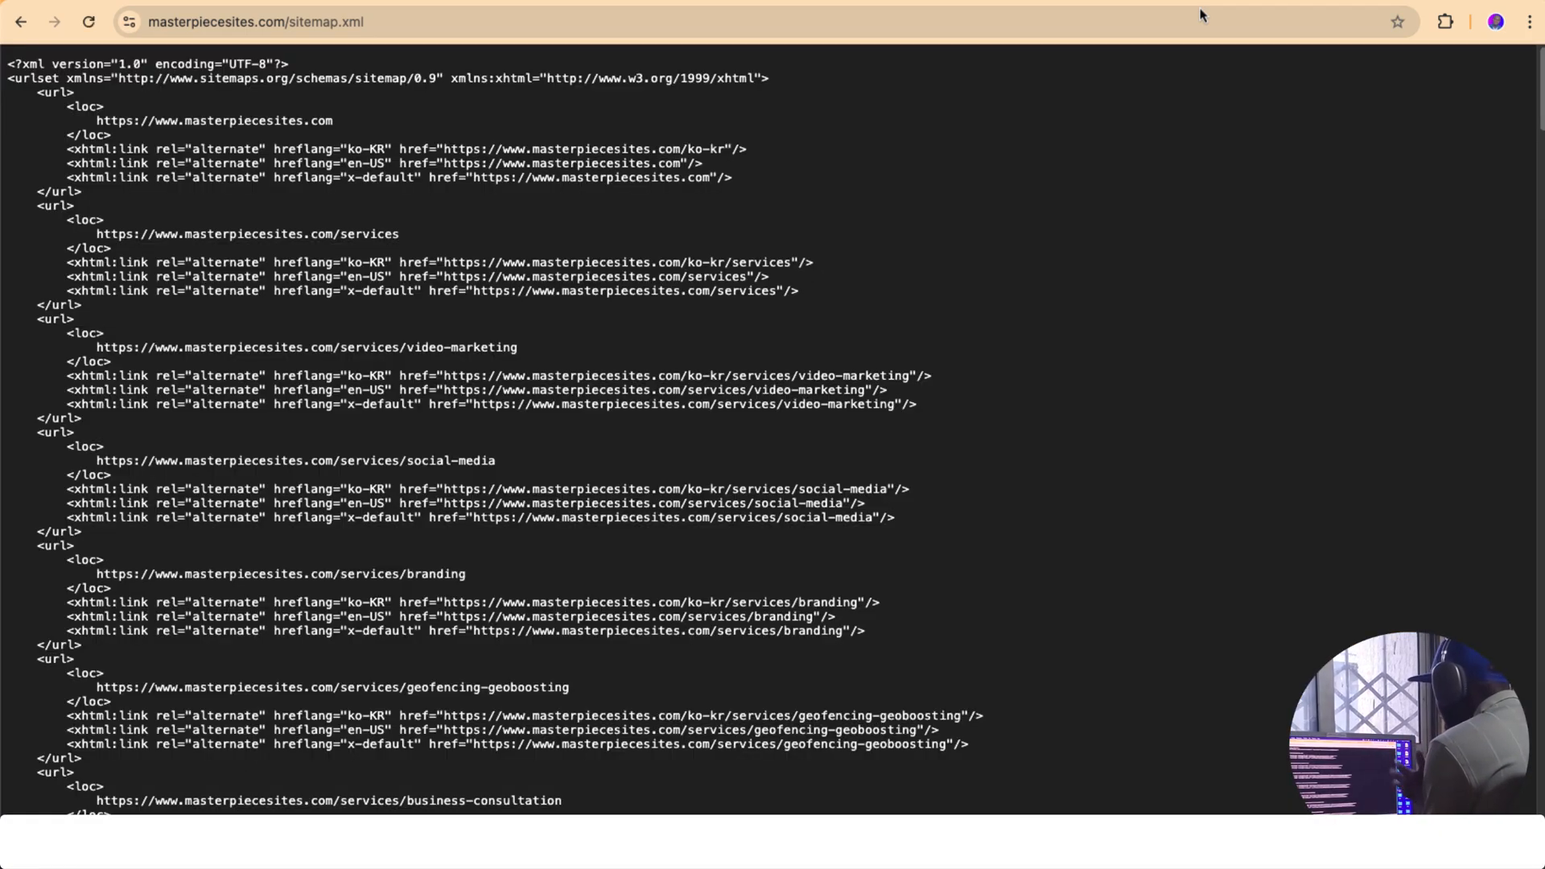
pyautogui.scroll(-5, 418, 229)
pyautogui.scroll(5, 418, 229)
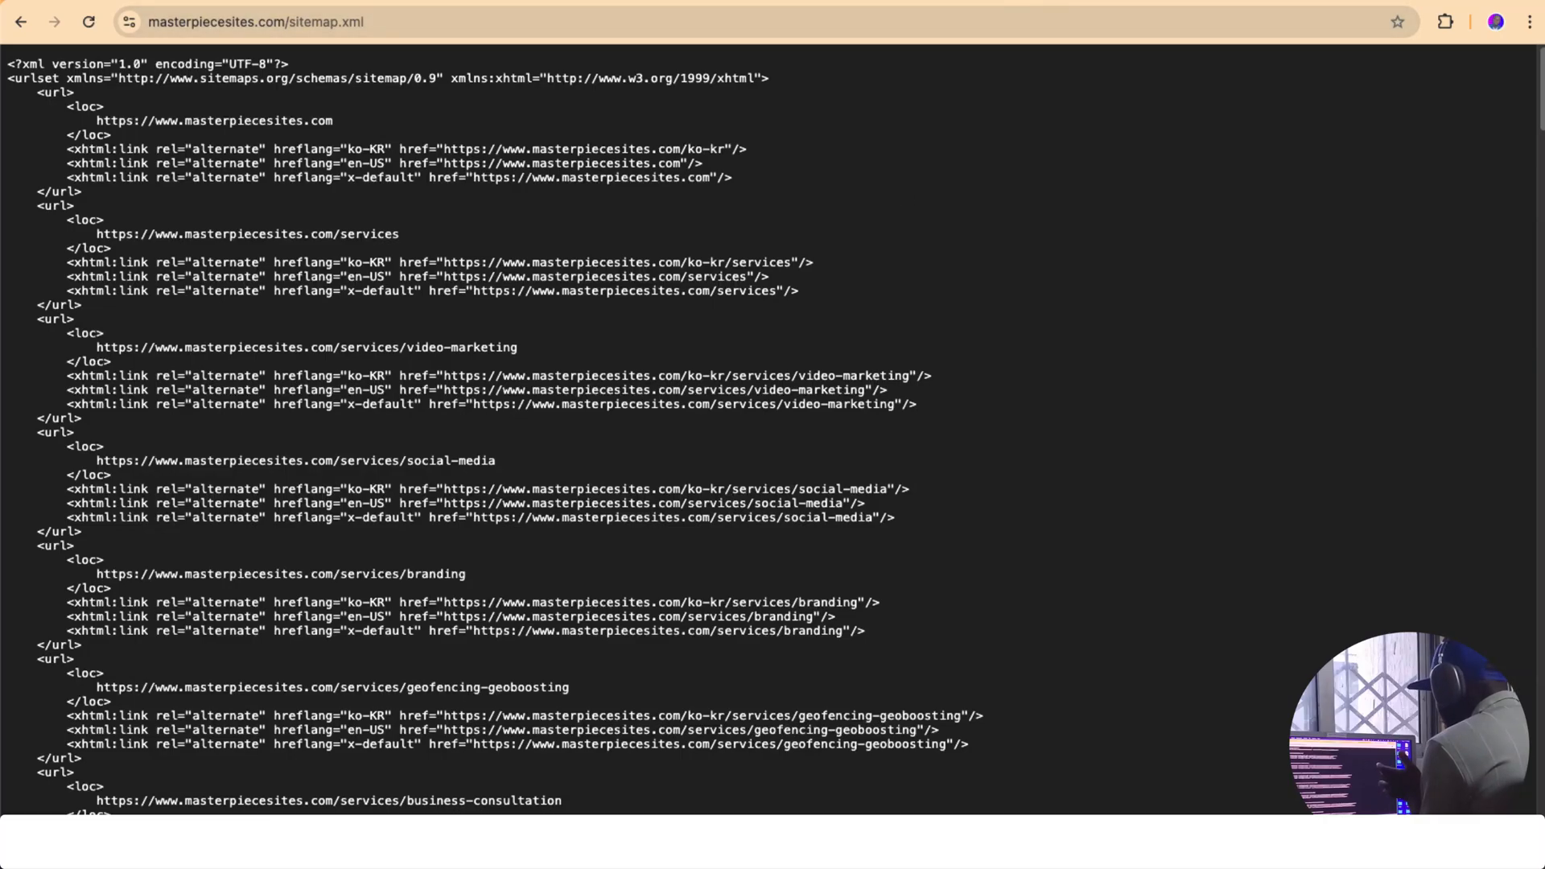
pyautogui.press('super+grave')
pyautogui.scroll(-20, 291, 386)
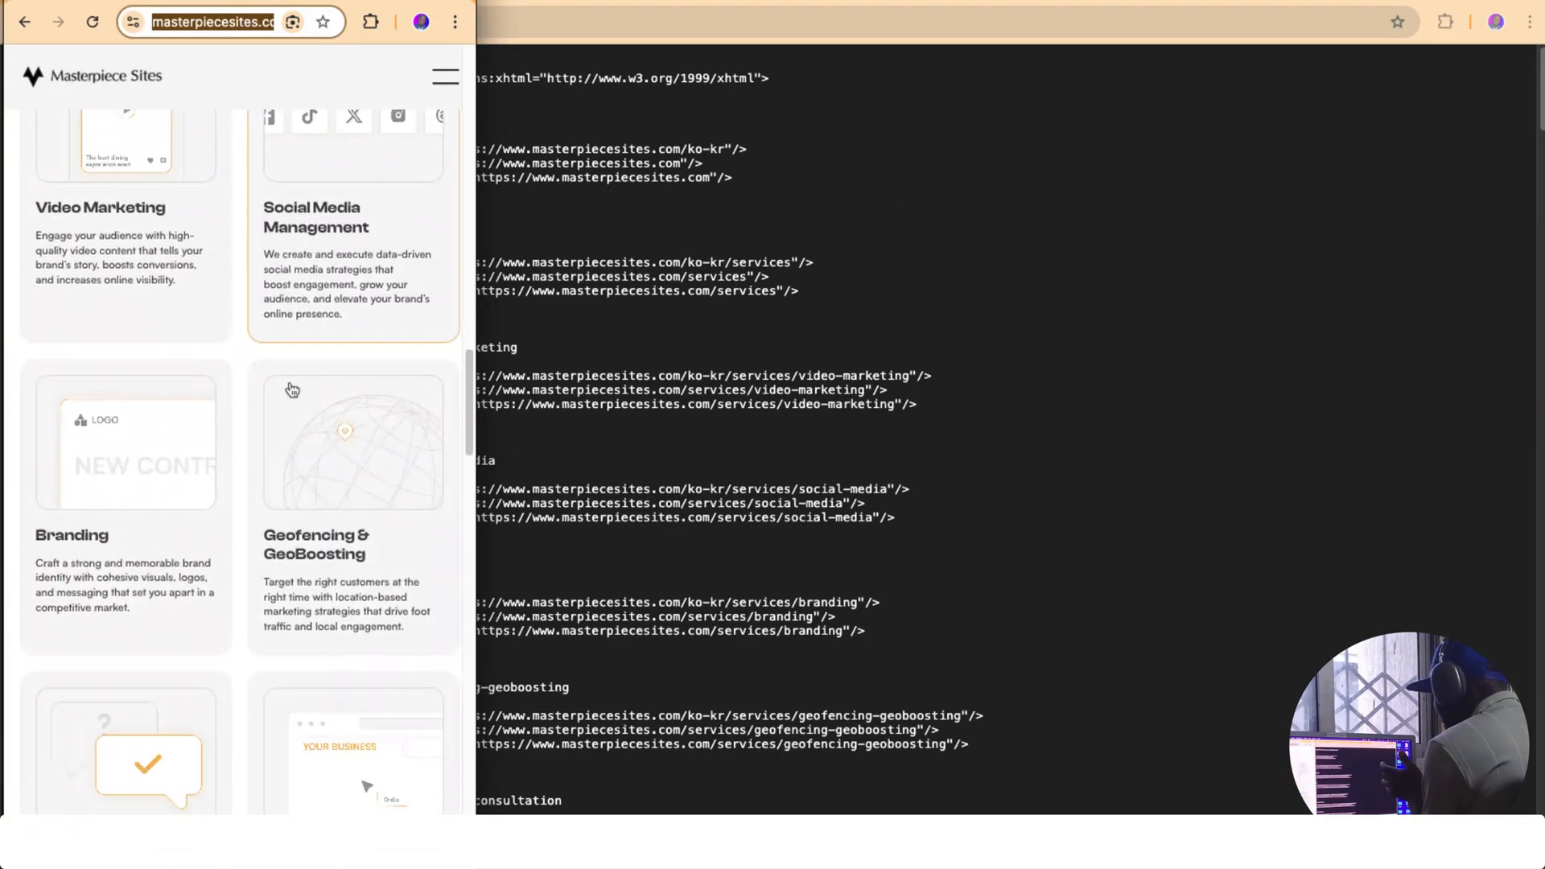
pyautogui.scroll(-15, 291, 390)
pyautogui.scroll(10, 291, 390)
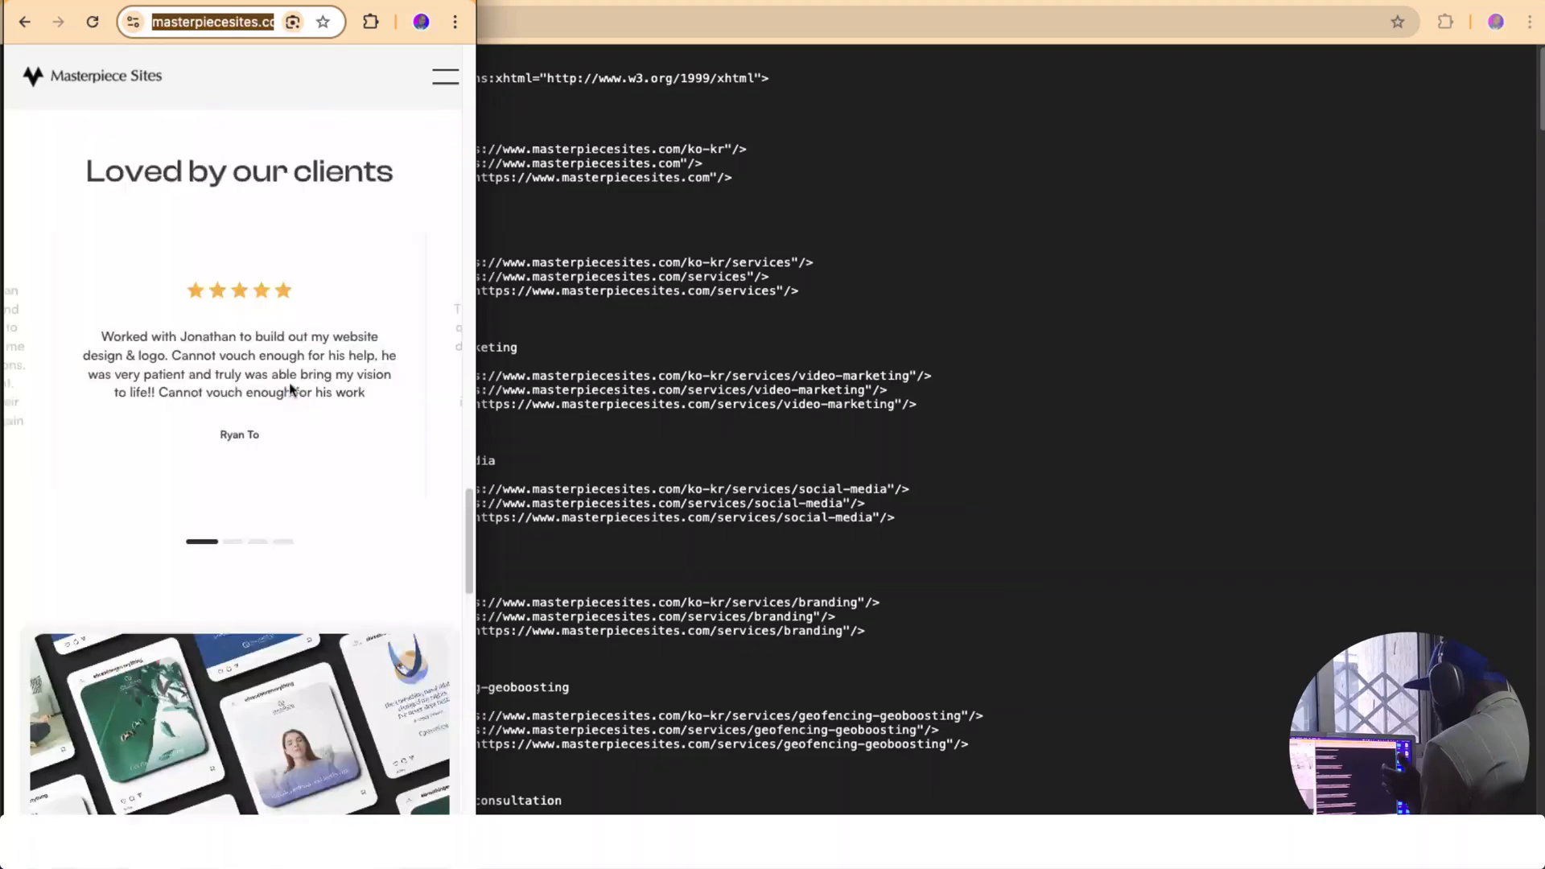
pyautogui.scroll(10, 290, 390)
pyautogui.click(775, 255)
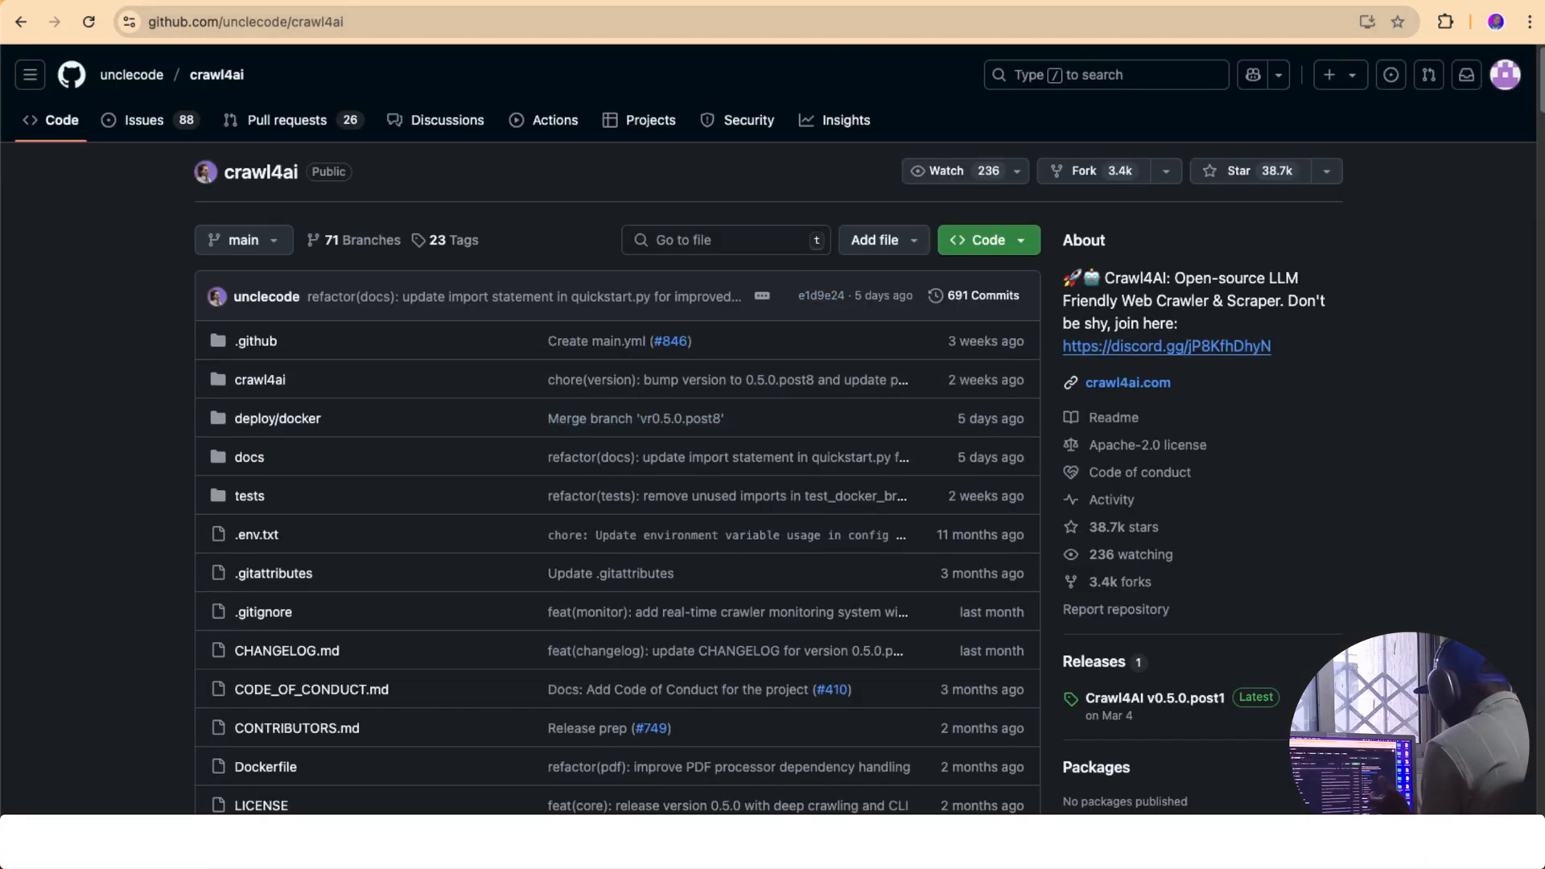
# Briefly scroll the Google Docs results, then return to the n8n HTTP Request node editor.
pyautogui.press('super+grave')
pyautogui.scroll(-20, 1288, 525)
pyautogui.scroll(20, 1288, 523)
pyautogui.scroll(20, 1288, 525)
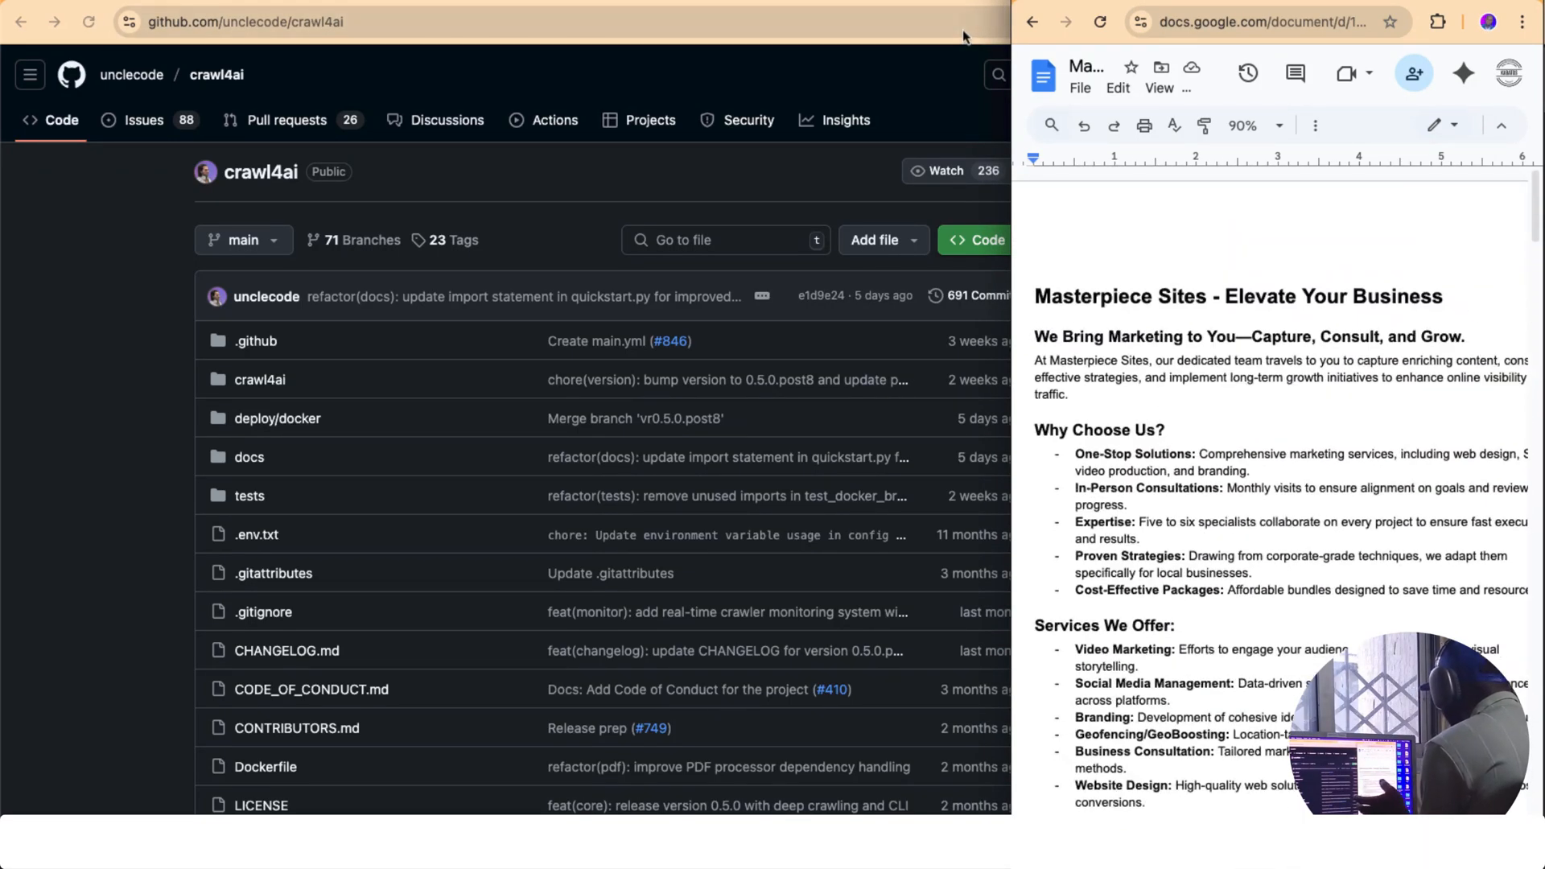
pyautogui.click(640, 2)
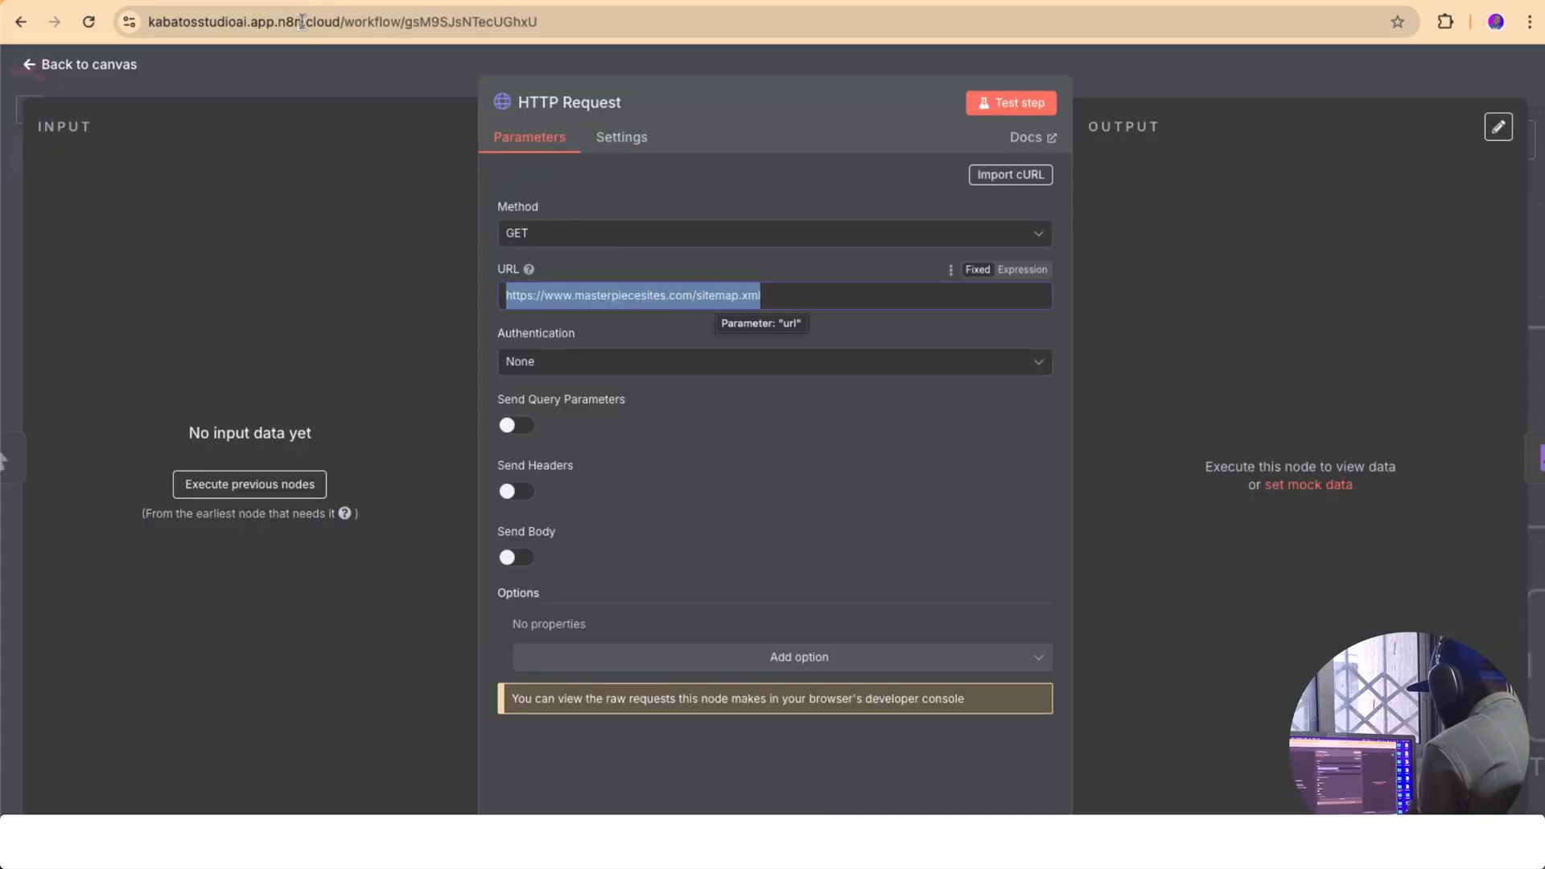
pyautogui.click(256, 1)
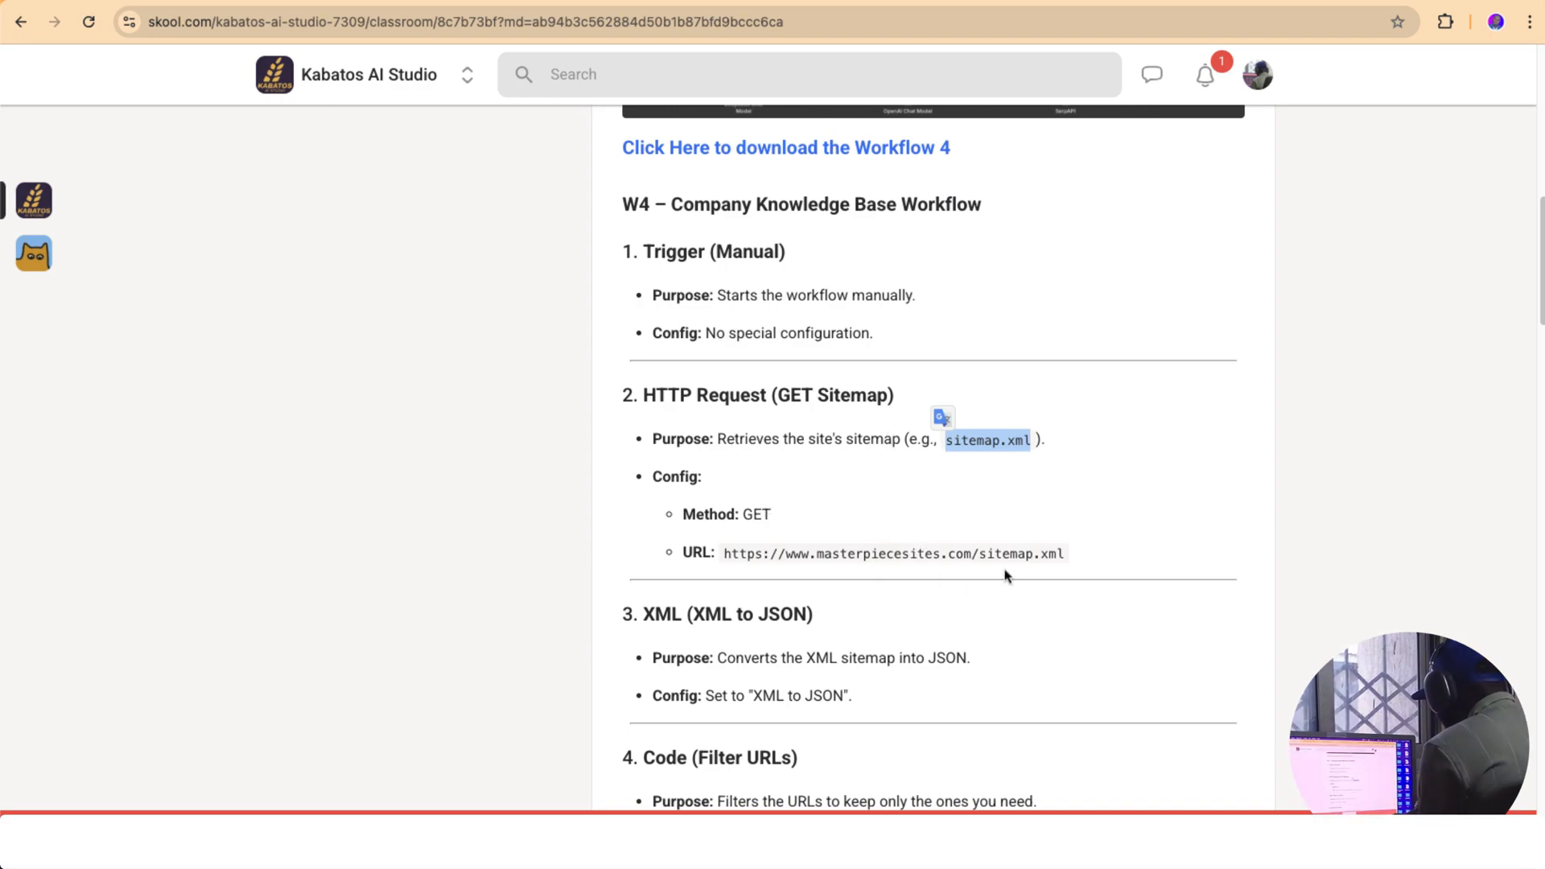
pyautogui.moveTo(979, 553); pyautogui.dragTo(756, 553)
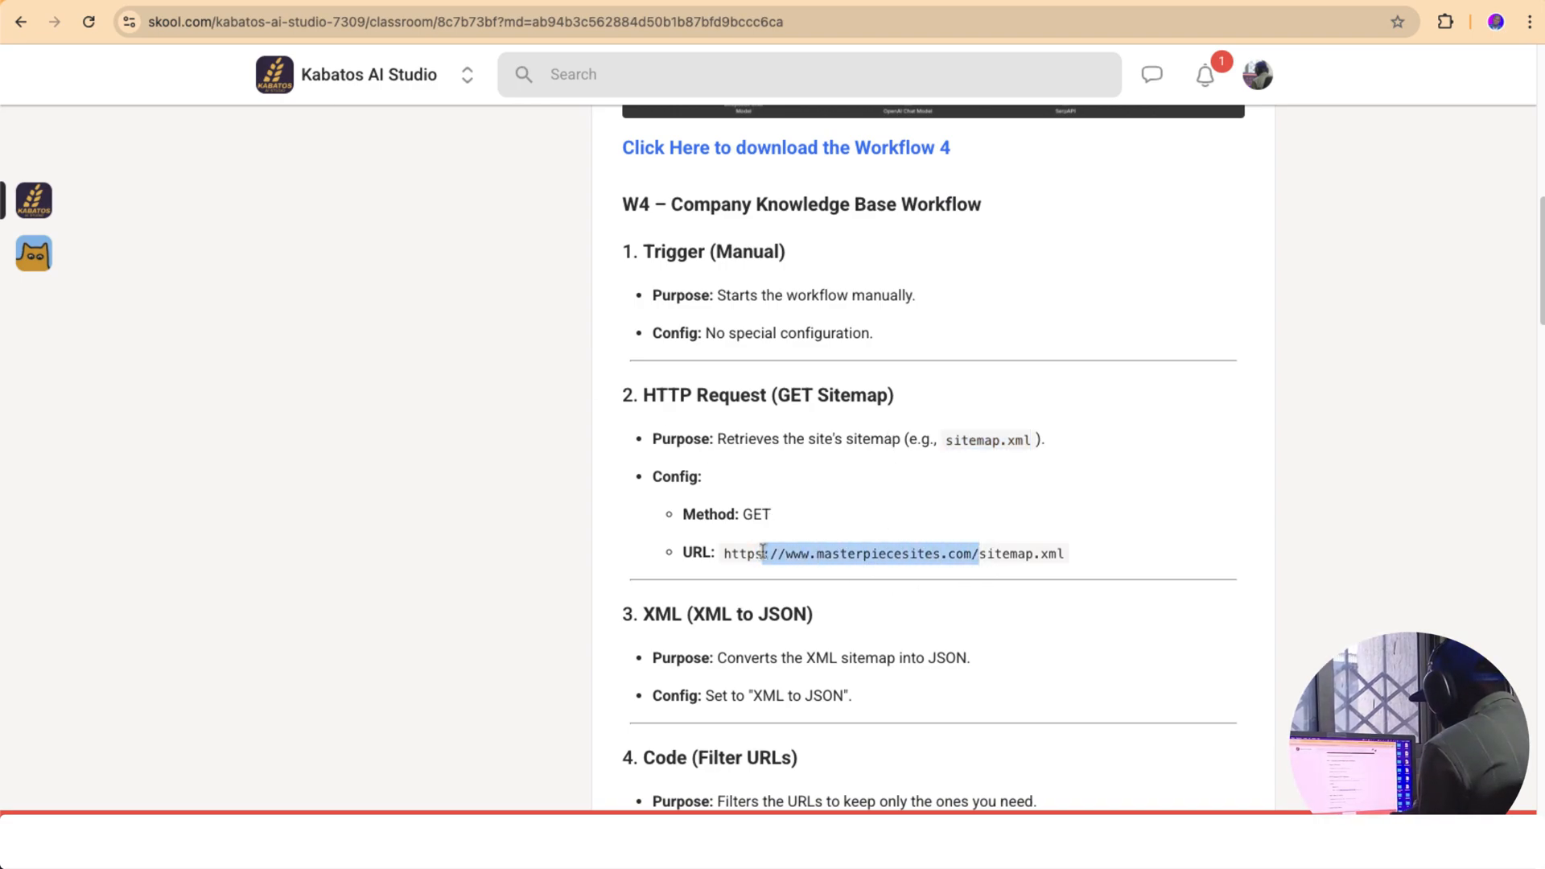
pyautogui.moveTo(1064, 553); pyautogui.dragTo(1003, 552)
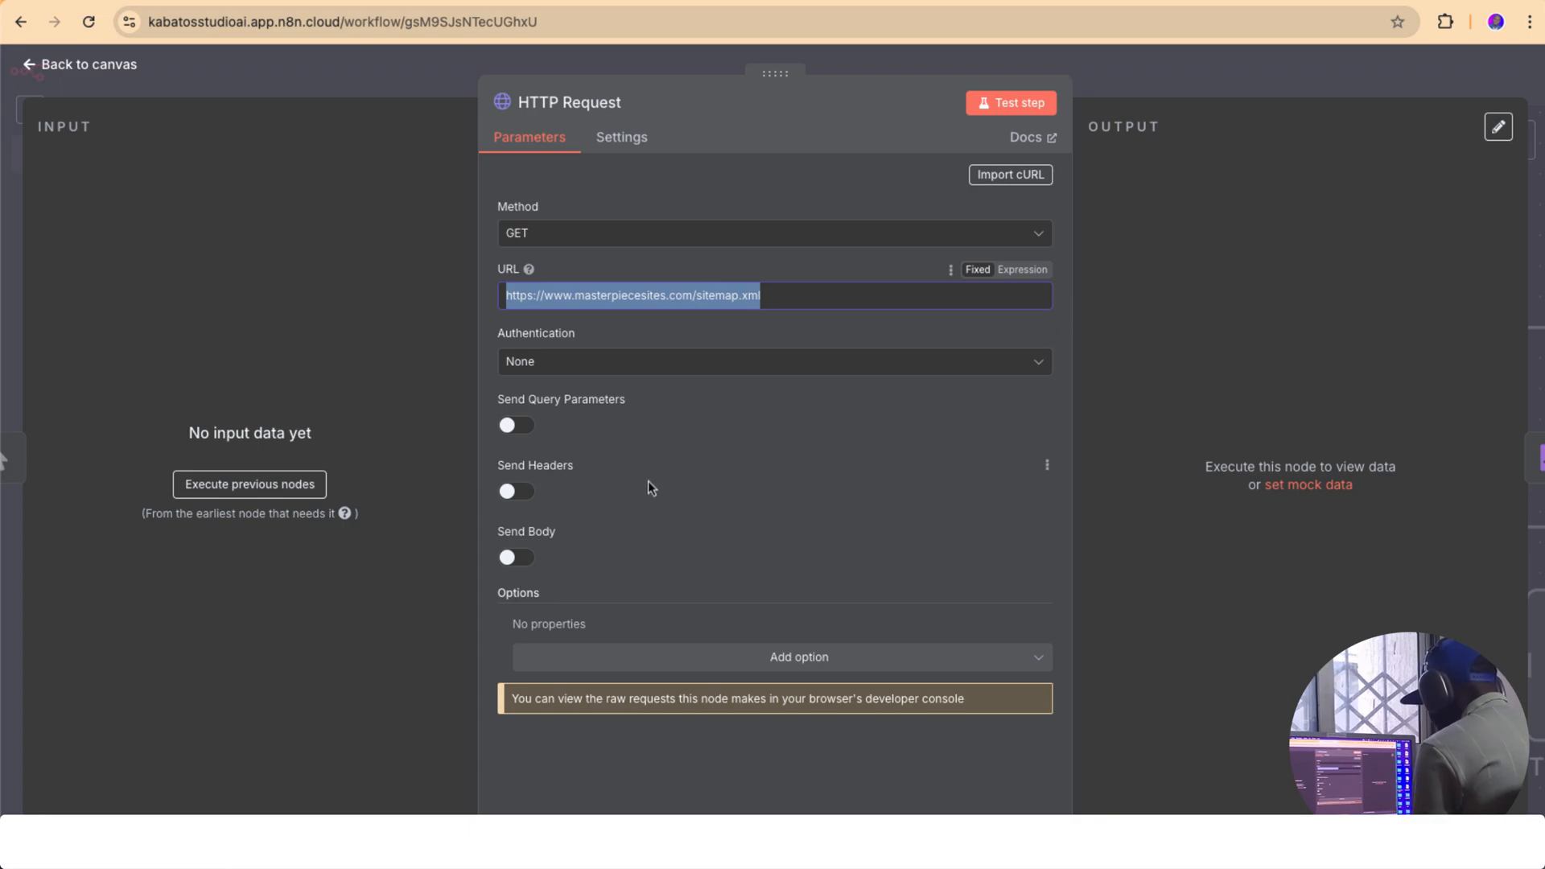
# Keep the request method as GET and check the downstream XML node's settings.
pyautogui.click(642, 234)
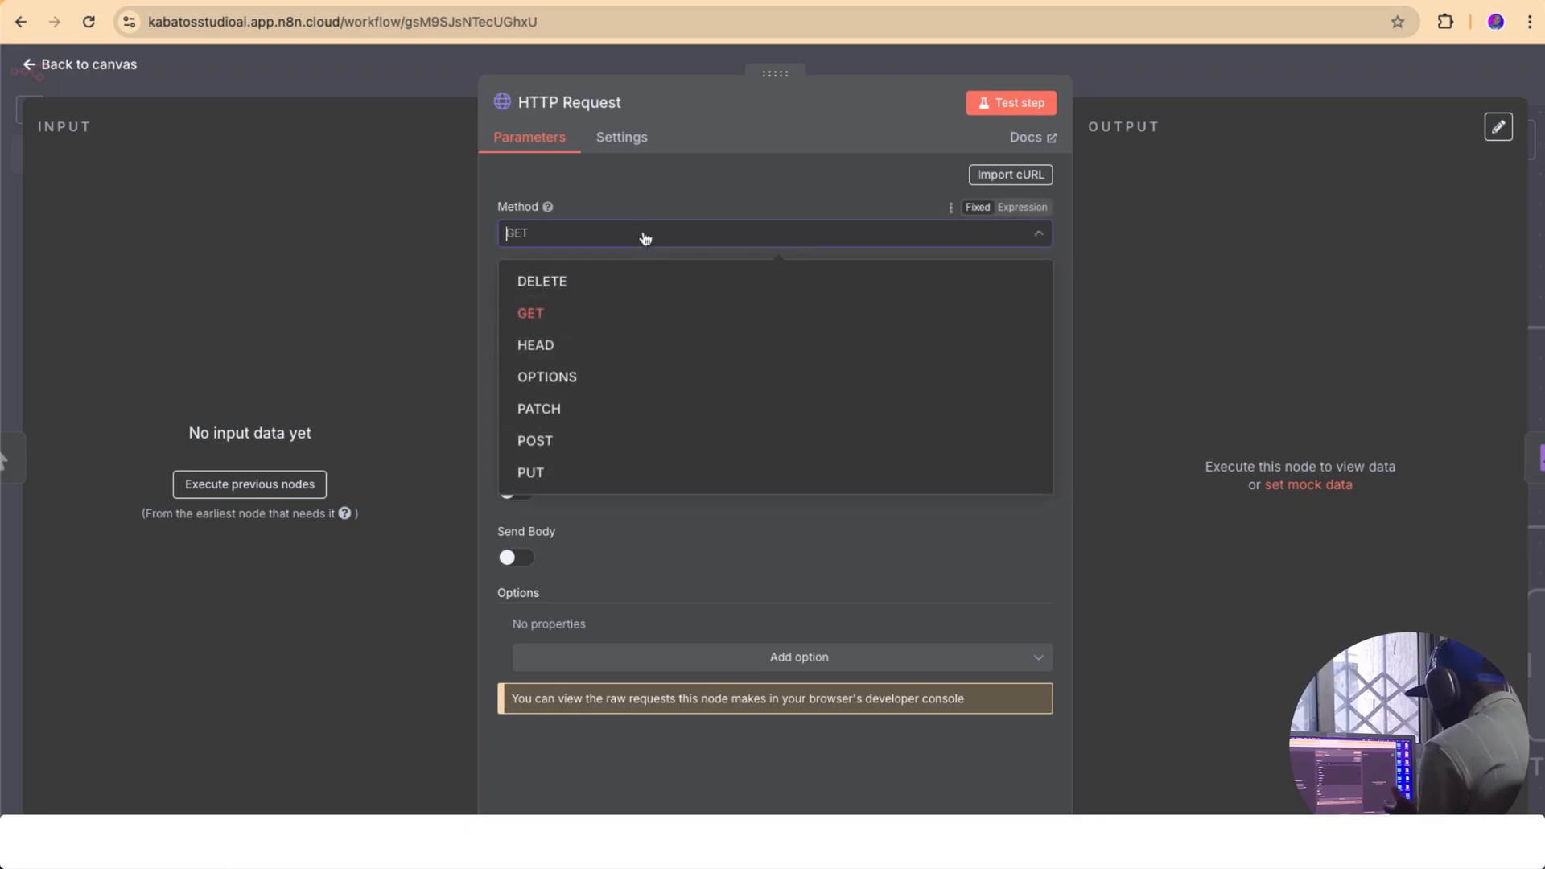
pyautogui.click(644, 238)
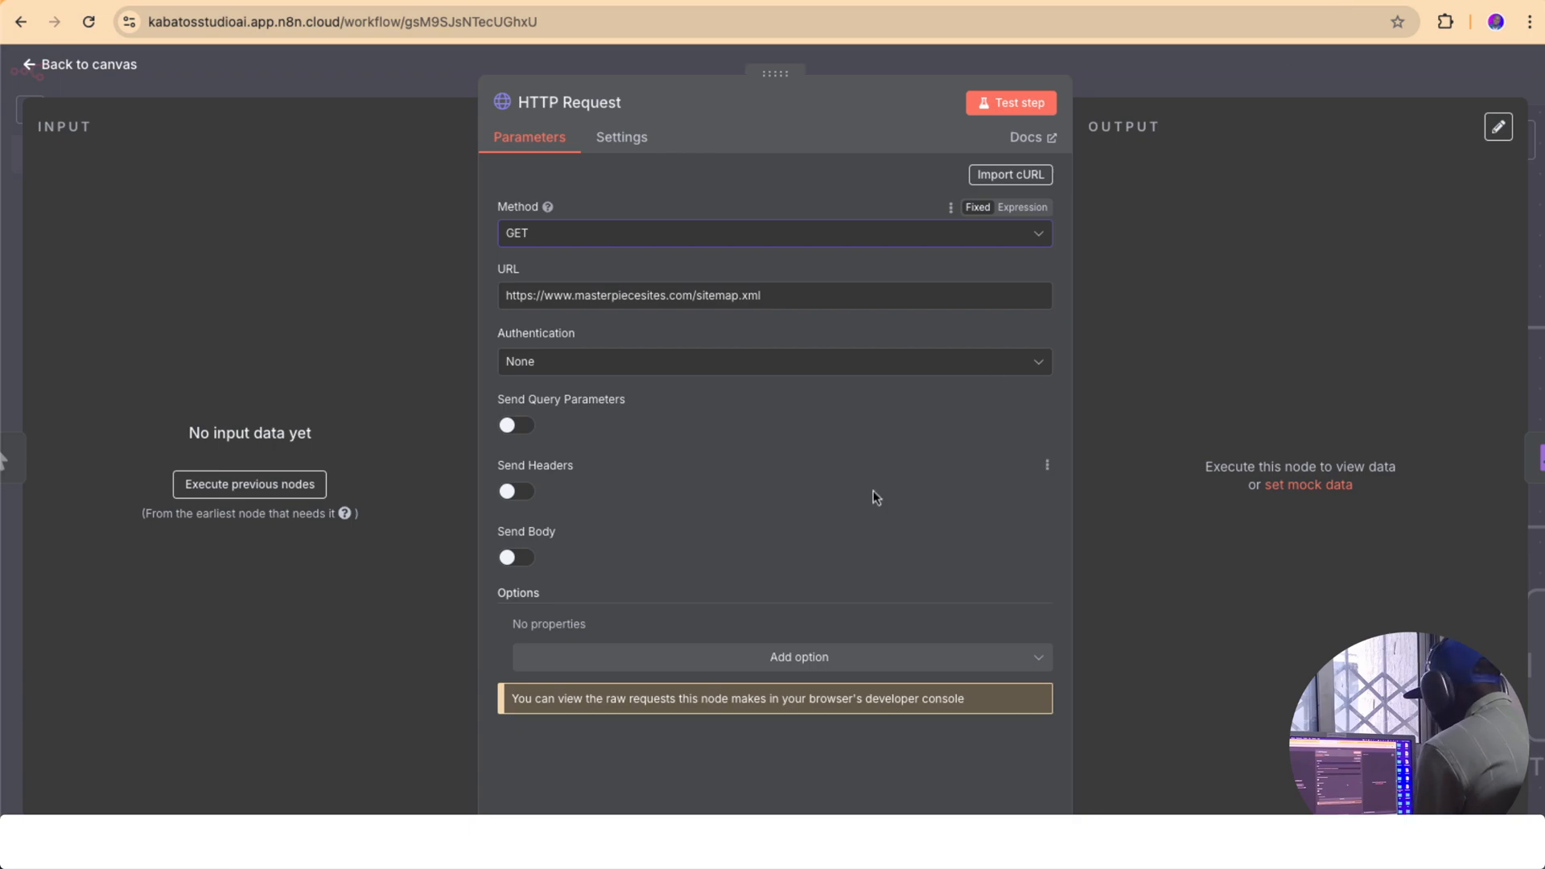
pyautogui.click(1022, 53)
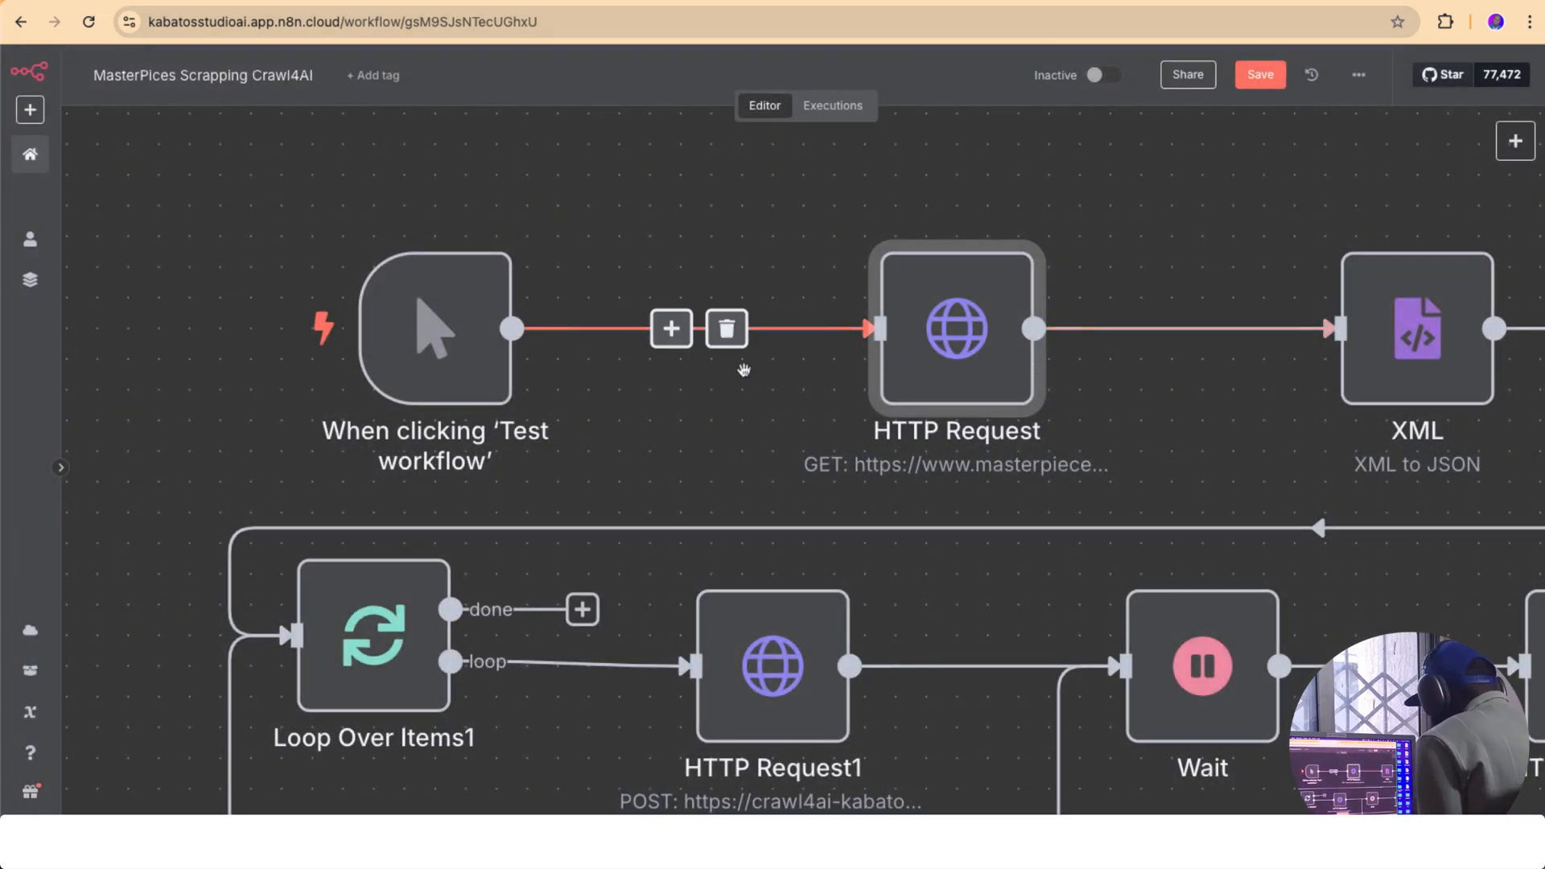
pyautogui.moveTo(1191, 416); pyautogui.dragTo(655, 449)
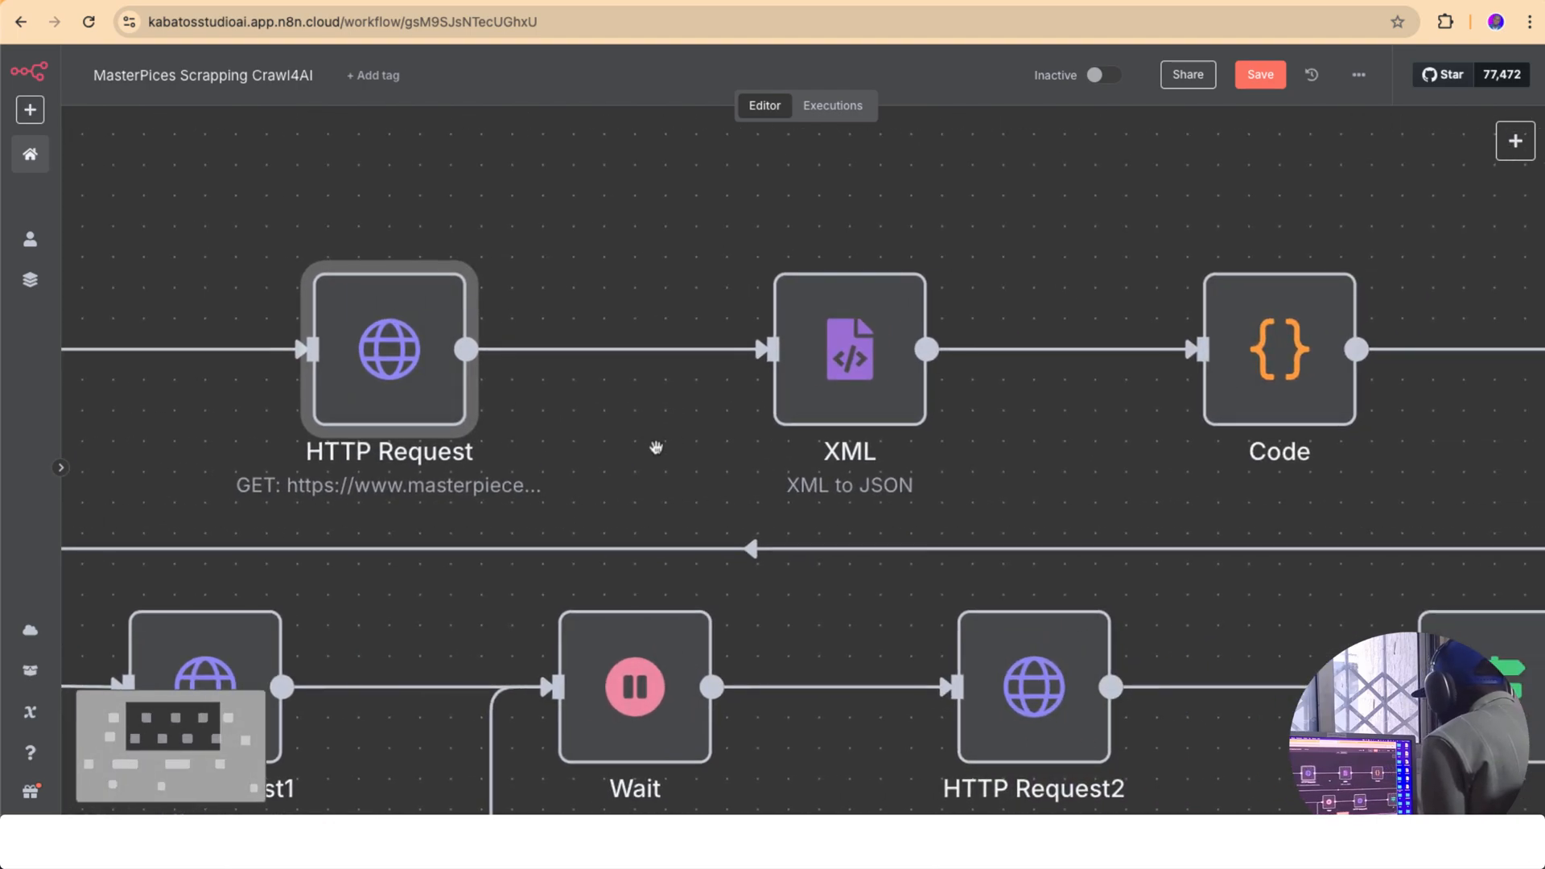
pyautogui.doubleClick(819, 383)
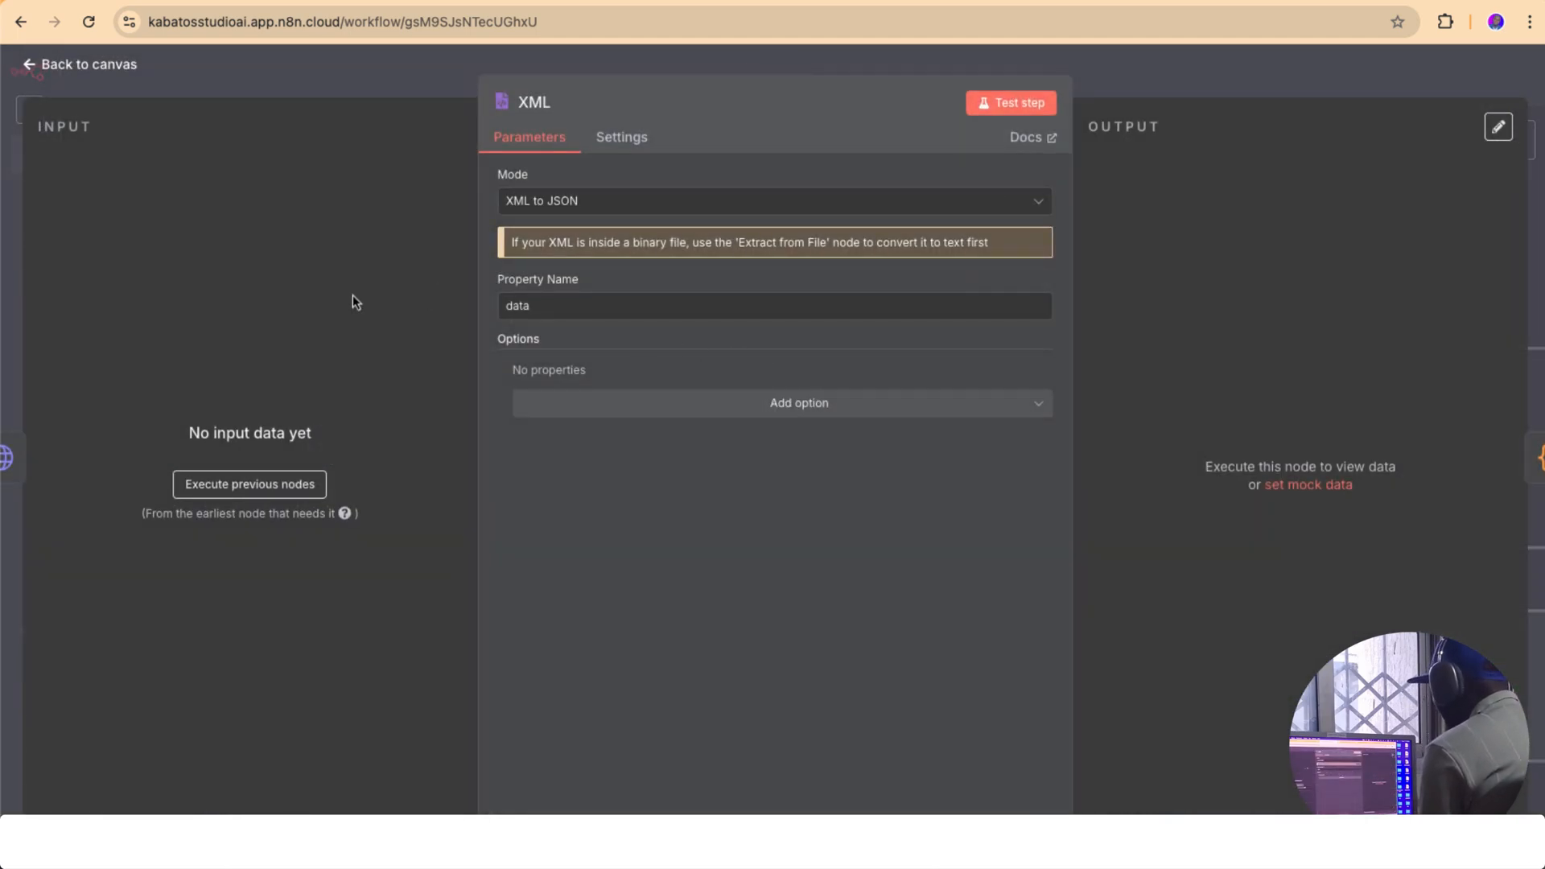
pyautogui.click(407, 84)
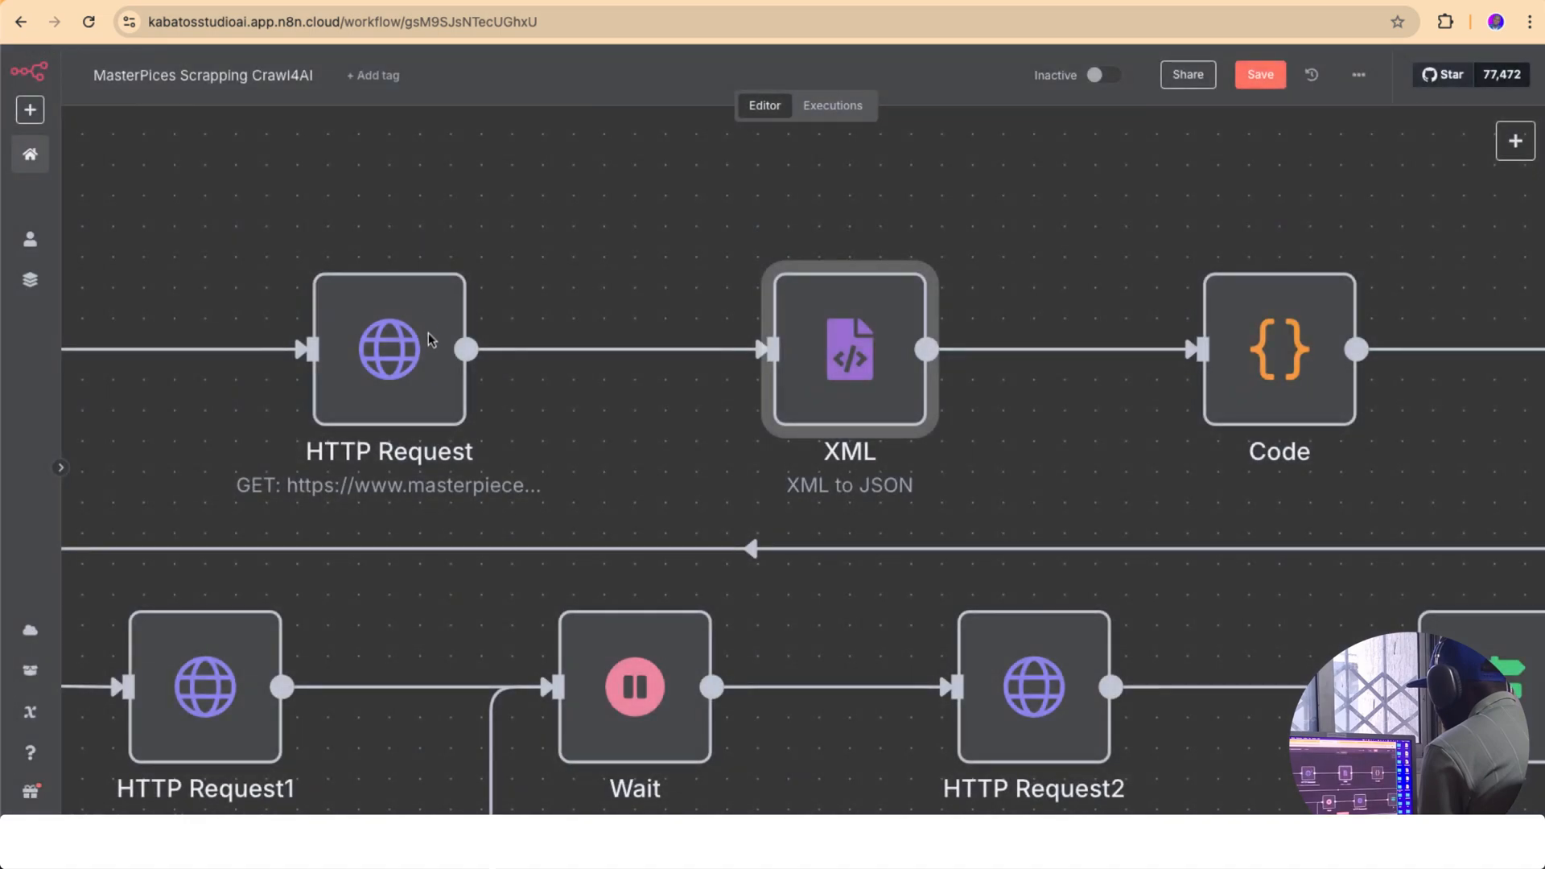
# Reopen the HTTP Request node and test it, fetching the sitemap XML as 1 item.
pyautogui.click(362, 377)
pyautogui.doubleClick(362, 377)
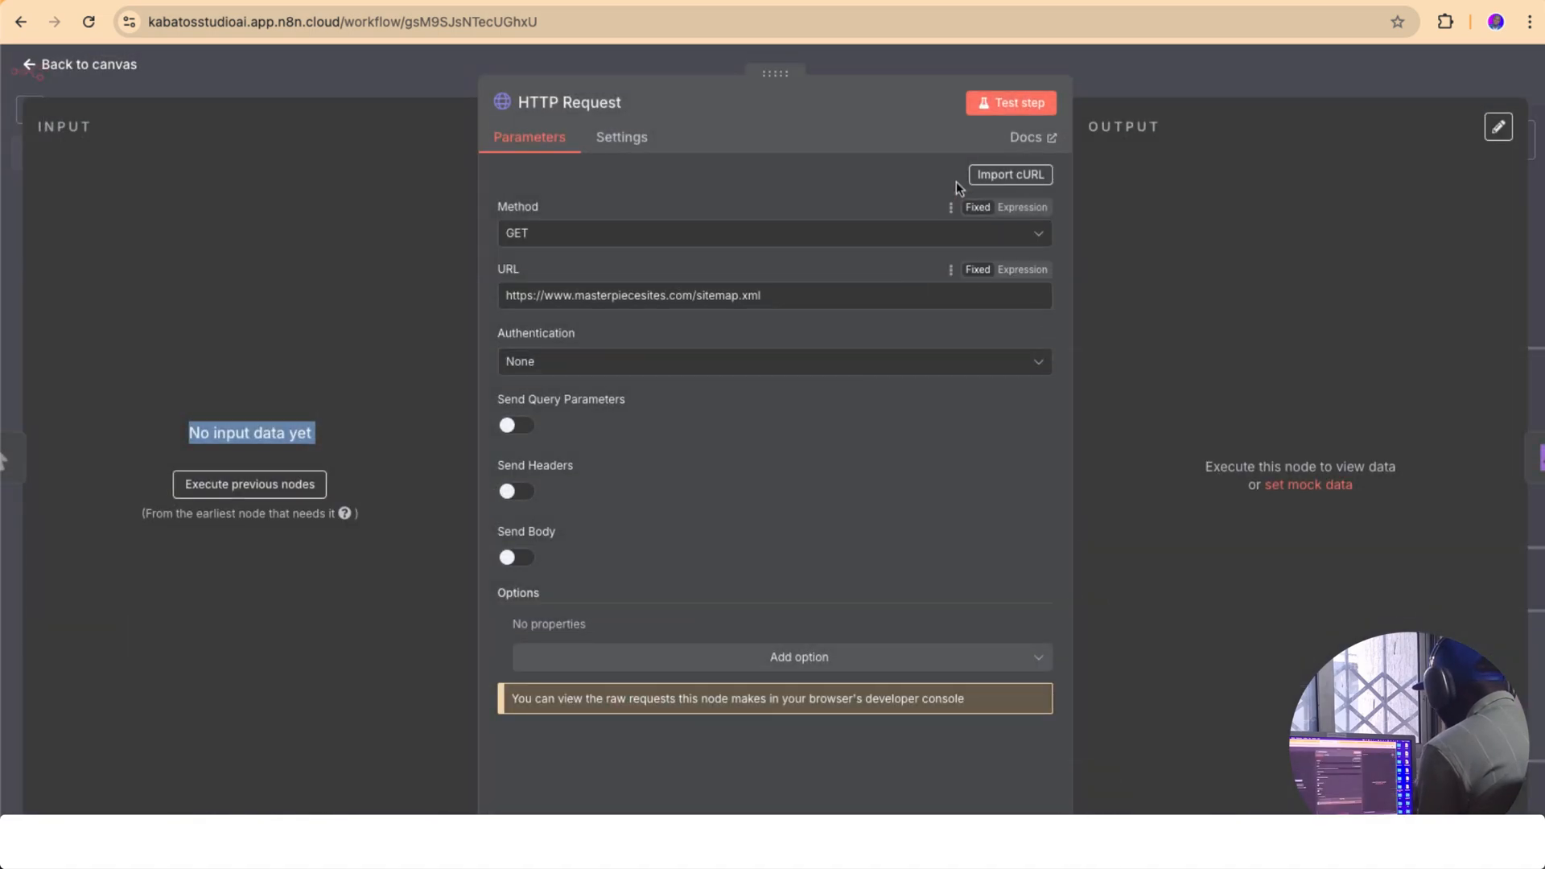
pyautogui.click(1018, 105)
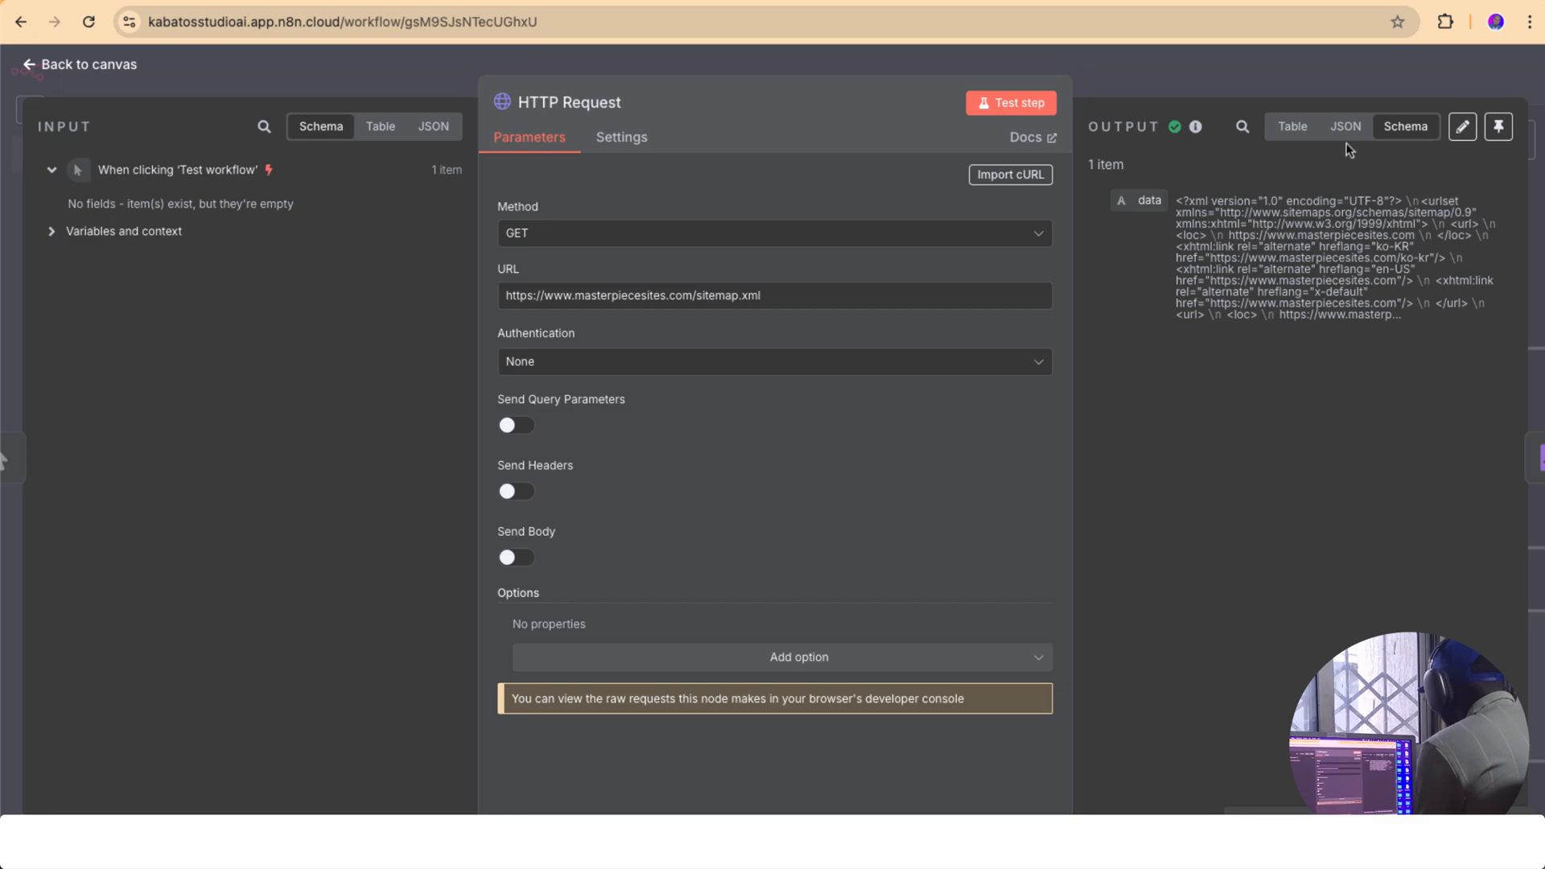
# Review the HTTP Request's fetched output as JSON and compare it with the sitemap.xml page.
pyautogui.click(1345, 126)
pyautogui.scroll(-5, 1266, 367)
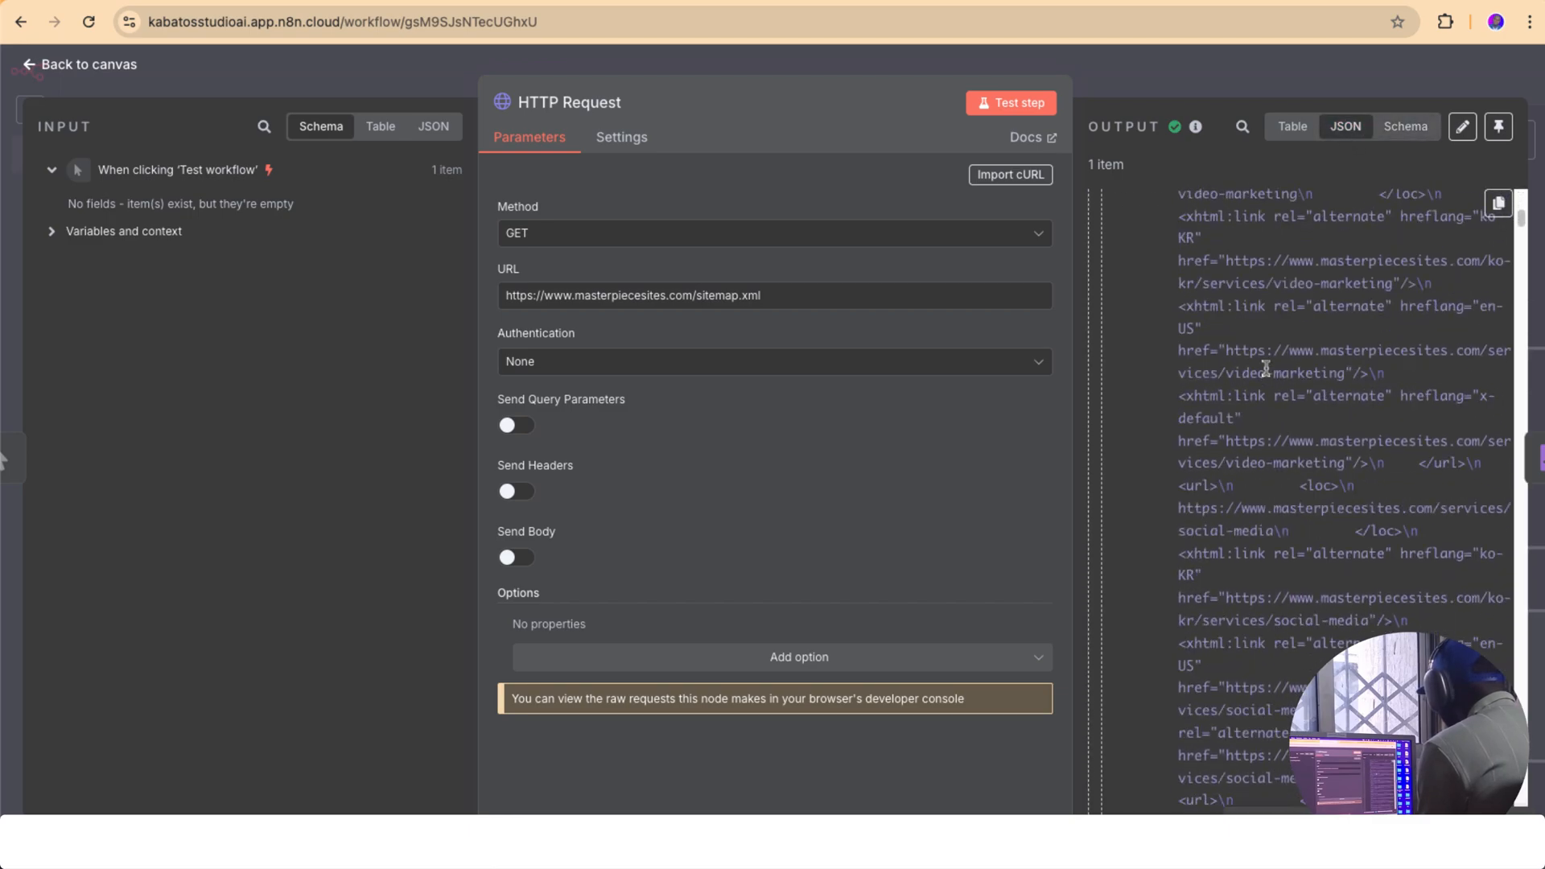
pyautogui.scroll(-5, 1265, 368)
pyautogui.click(1301, 1)
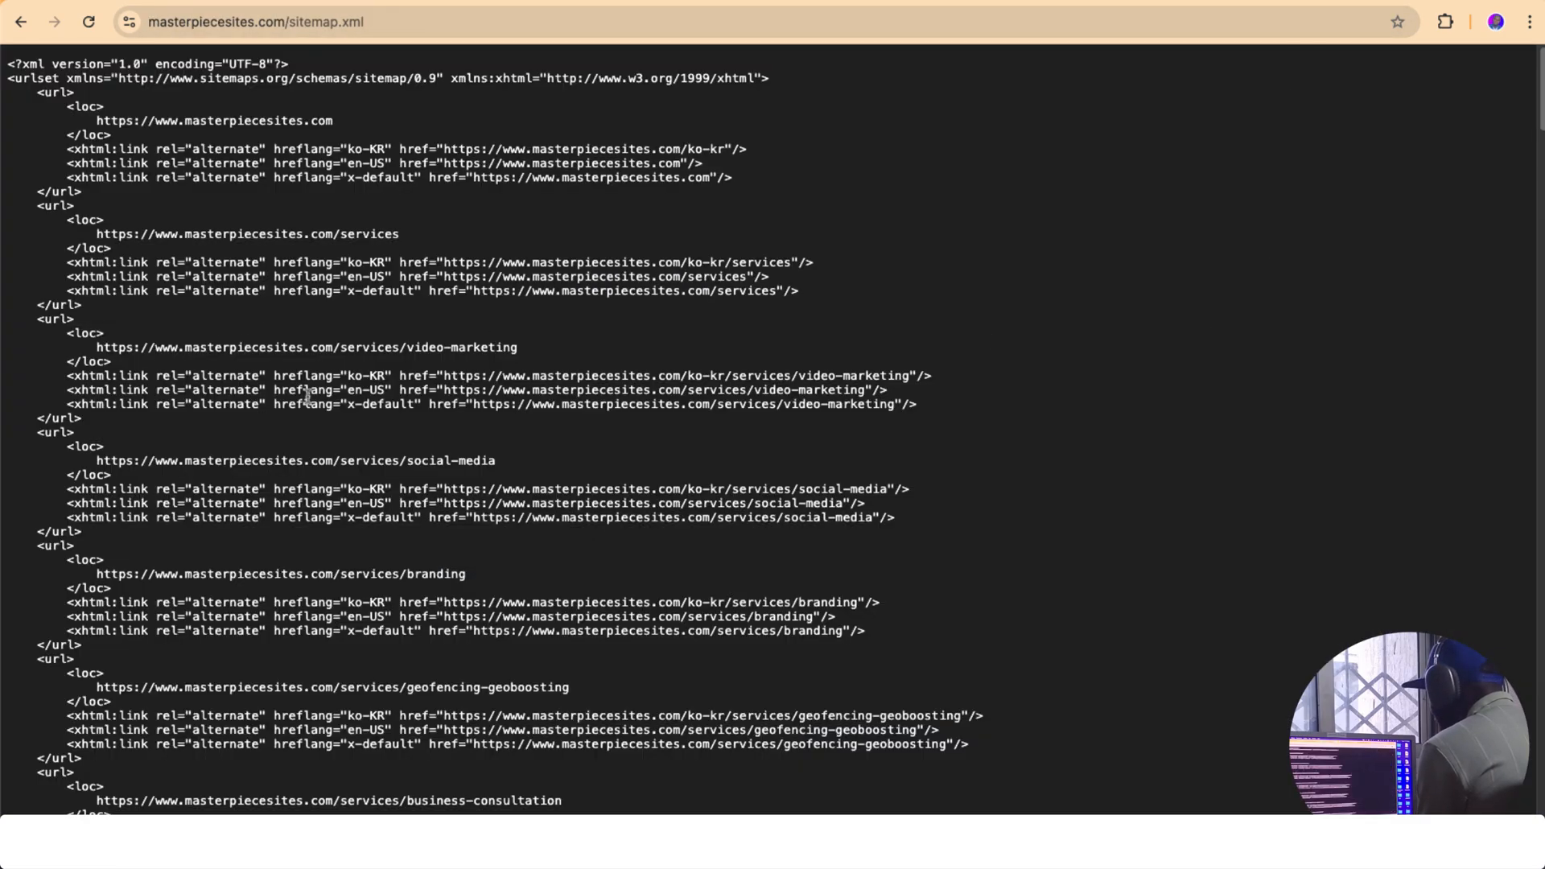
pyautogui.click(617, 2)
pyautogui.scroll(-10, 1229, 467)
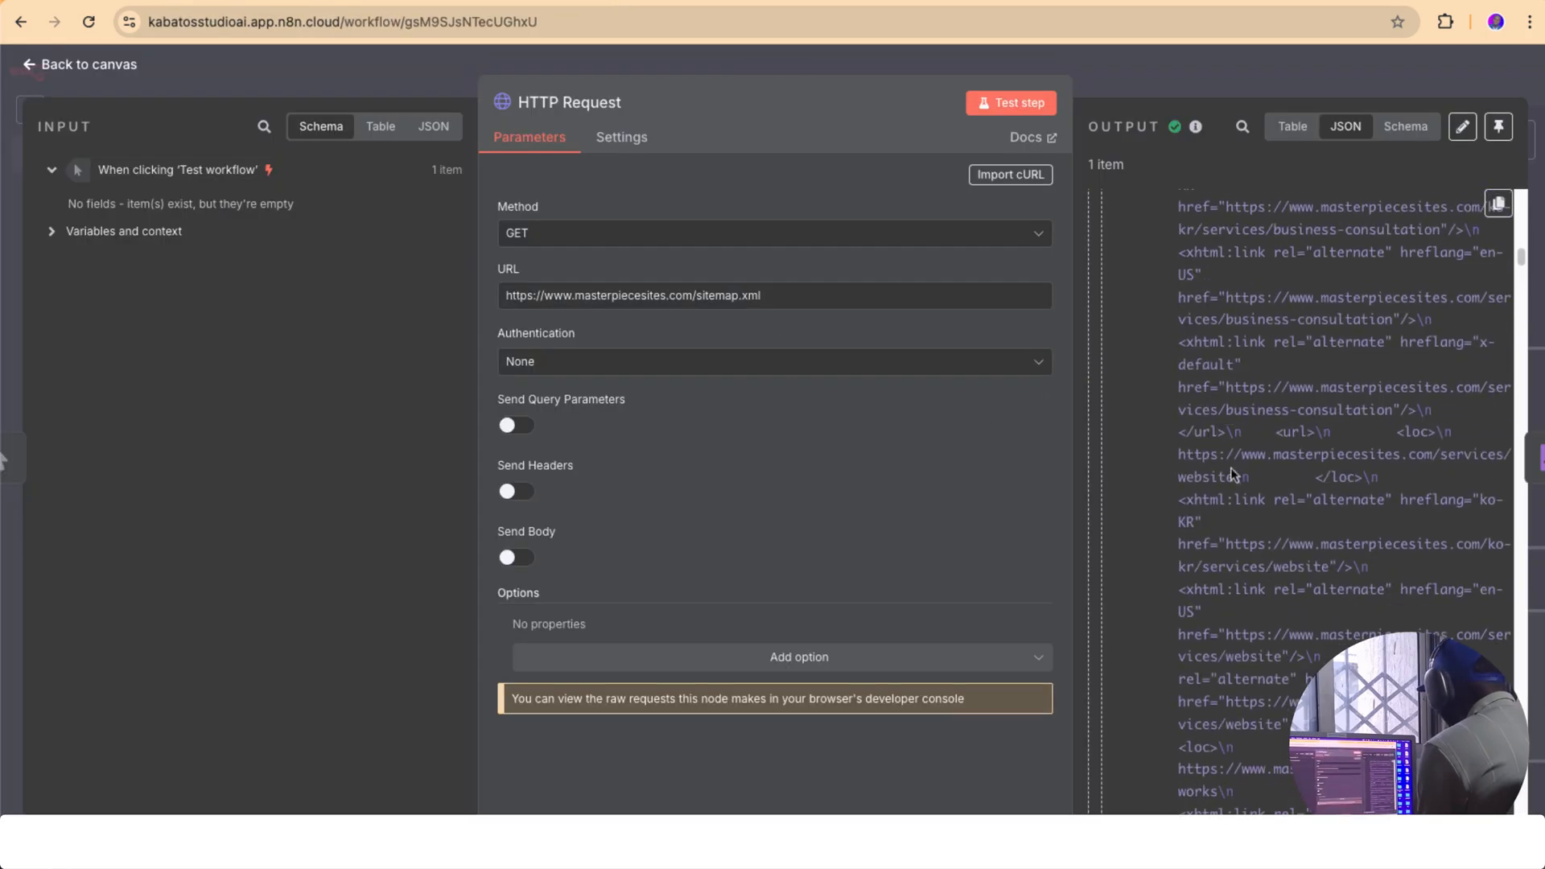
pyautogui.scroll(-5, 1230, 467)
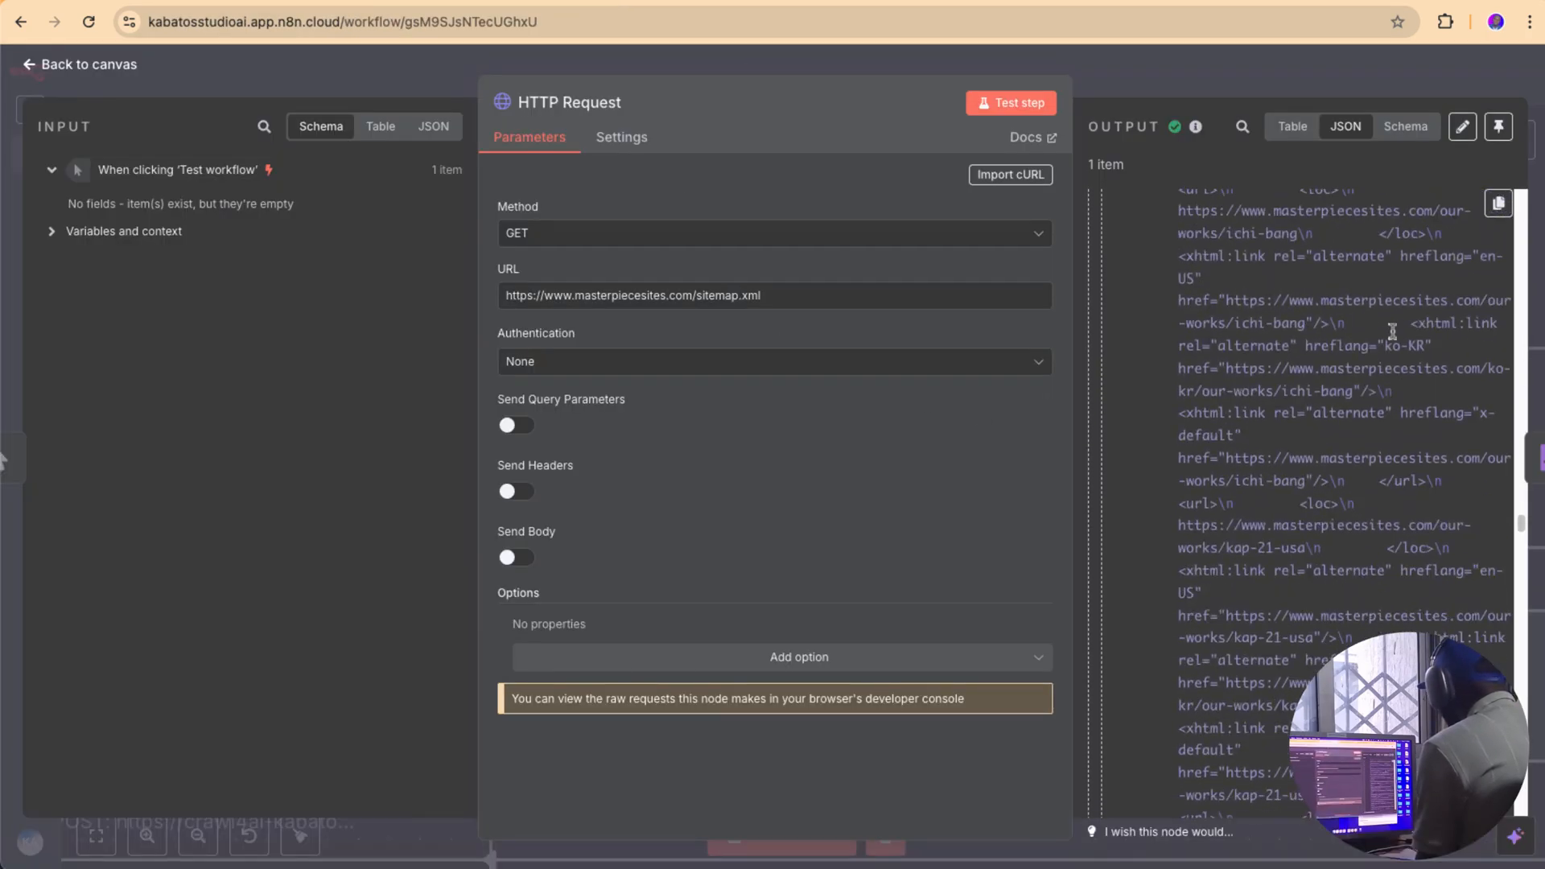
# Check the output in Schema, Table and JSON views, then return to the canvas.
pyautogui.click(1414, 134)
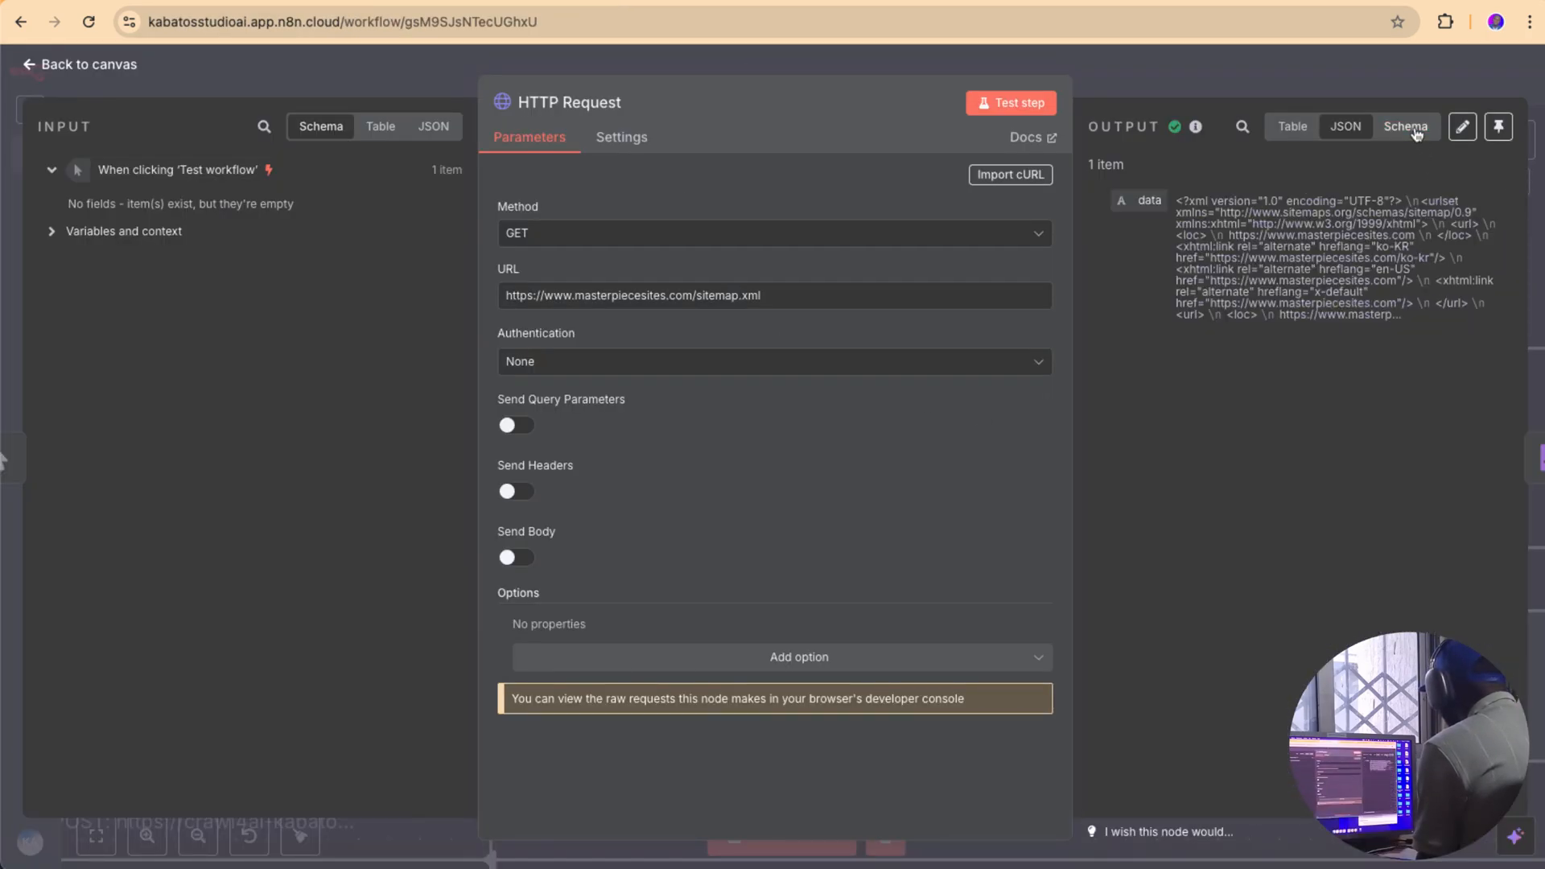
pyautogui.click(1292, 127)
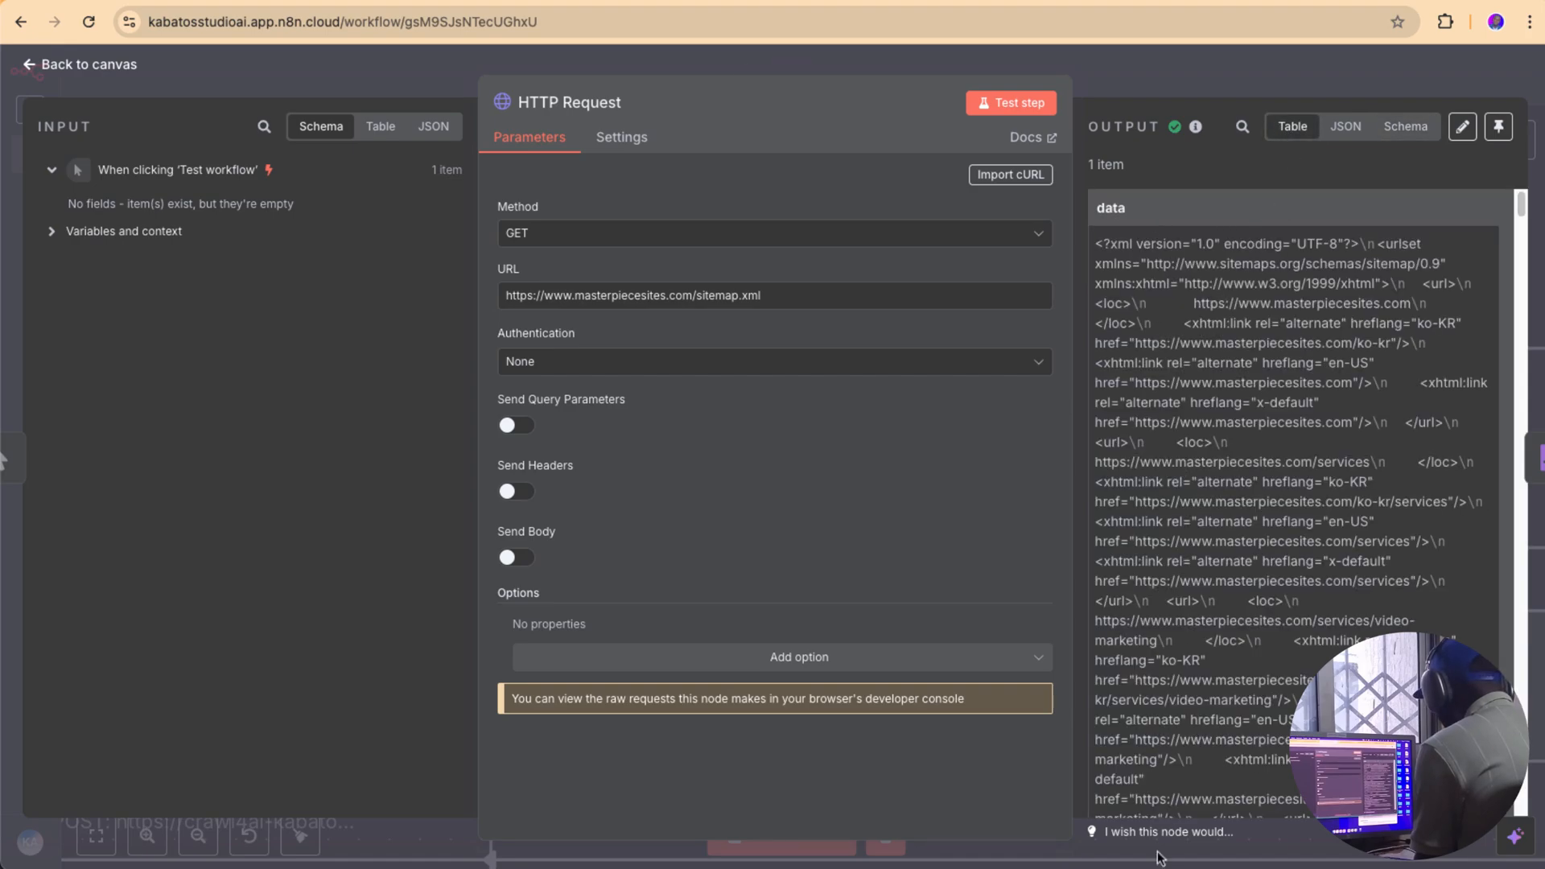
pyautogui.click(1345, 127)
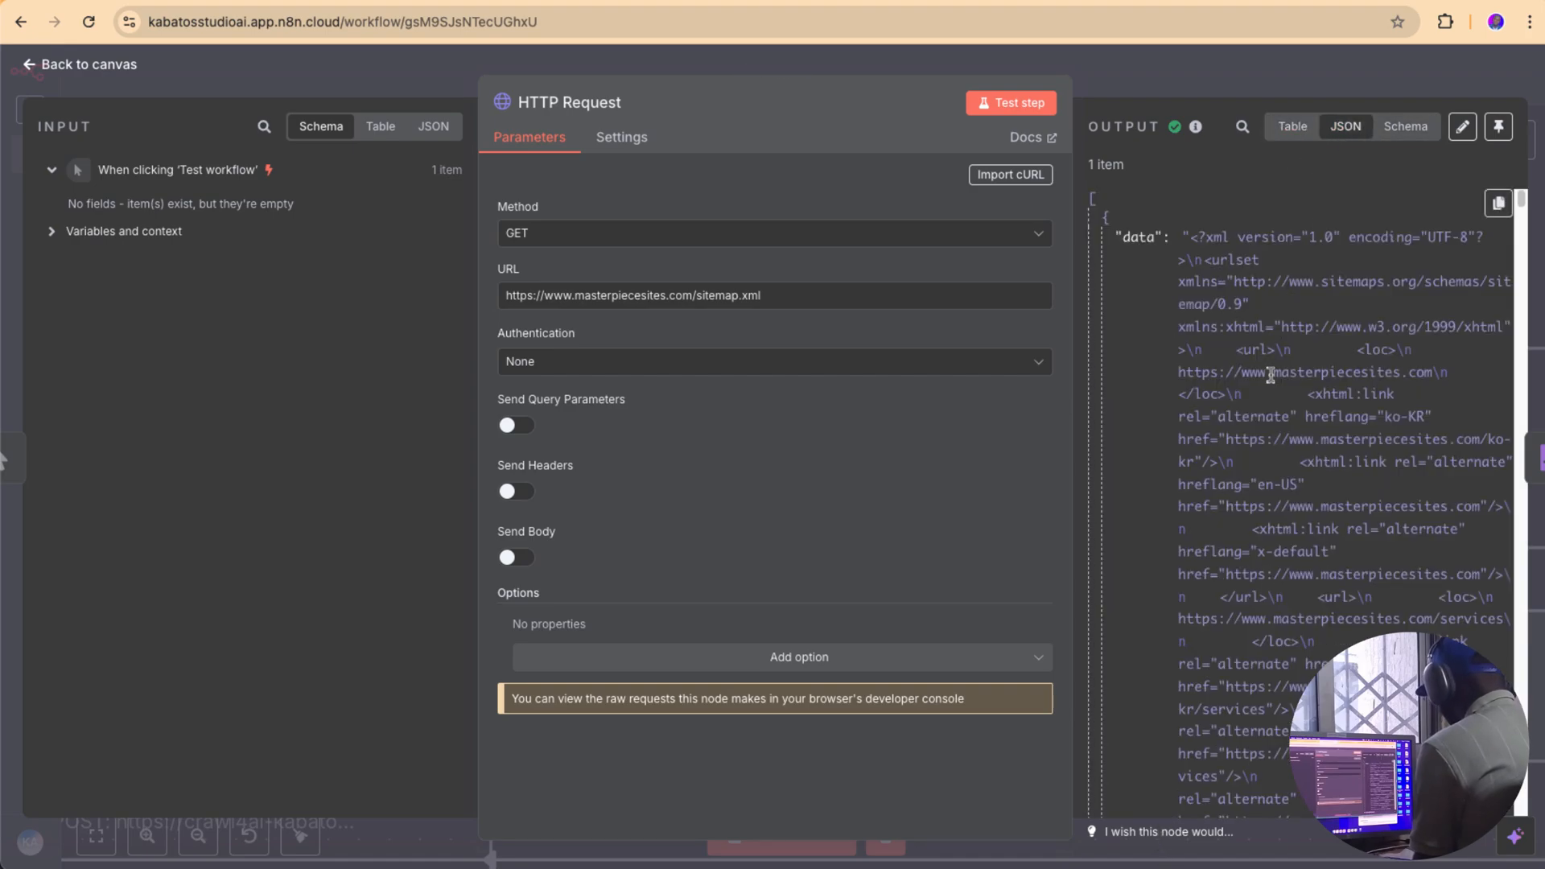
pyautogui.scroll(-5, 1270, 375)
pyautogui.scroll(-5, 1271, 375)
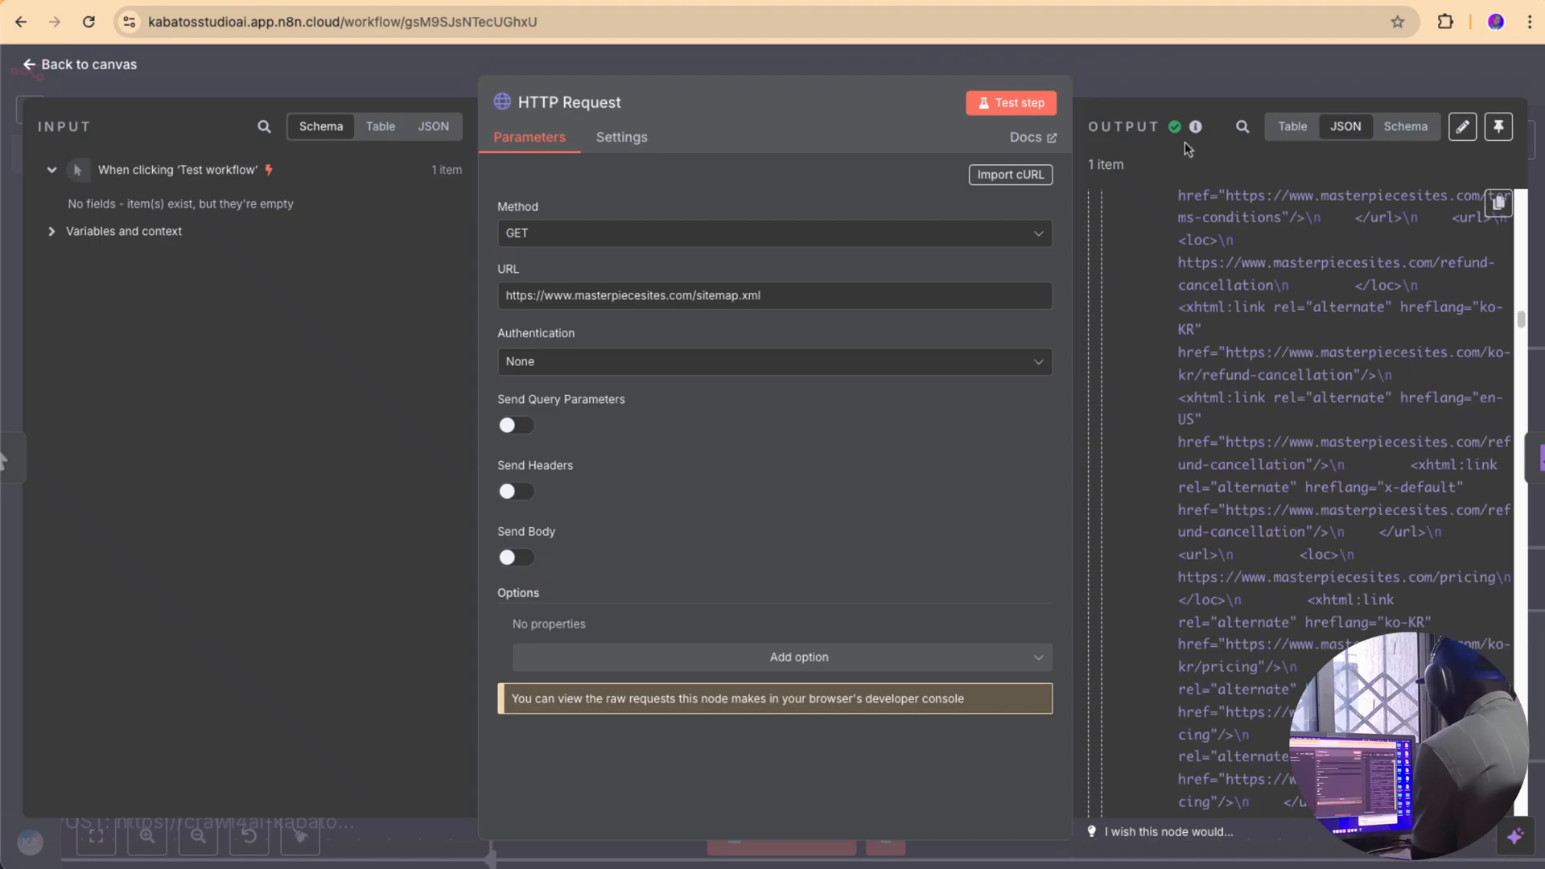
pyautogui.click(901, 61)
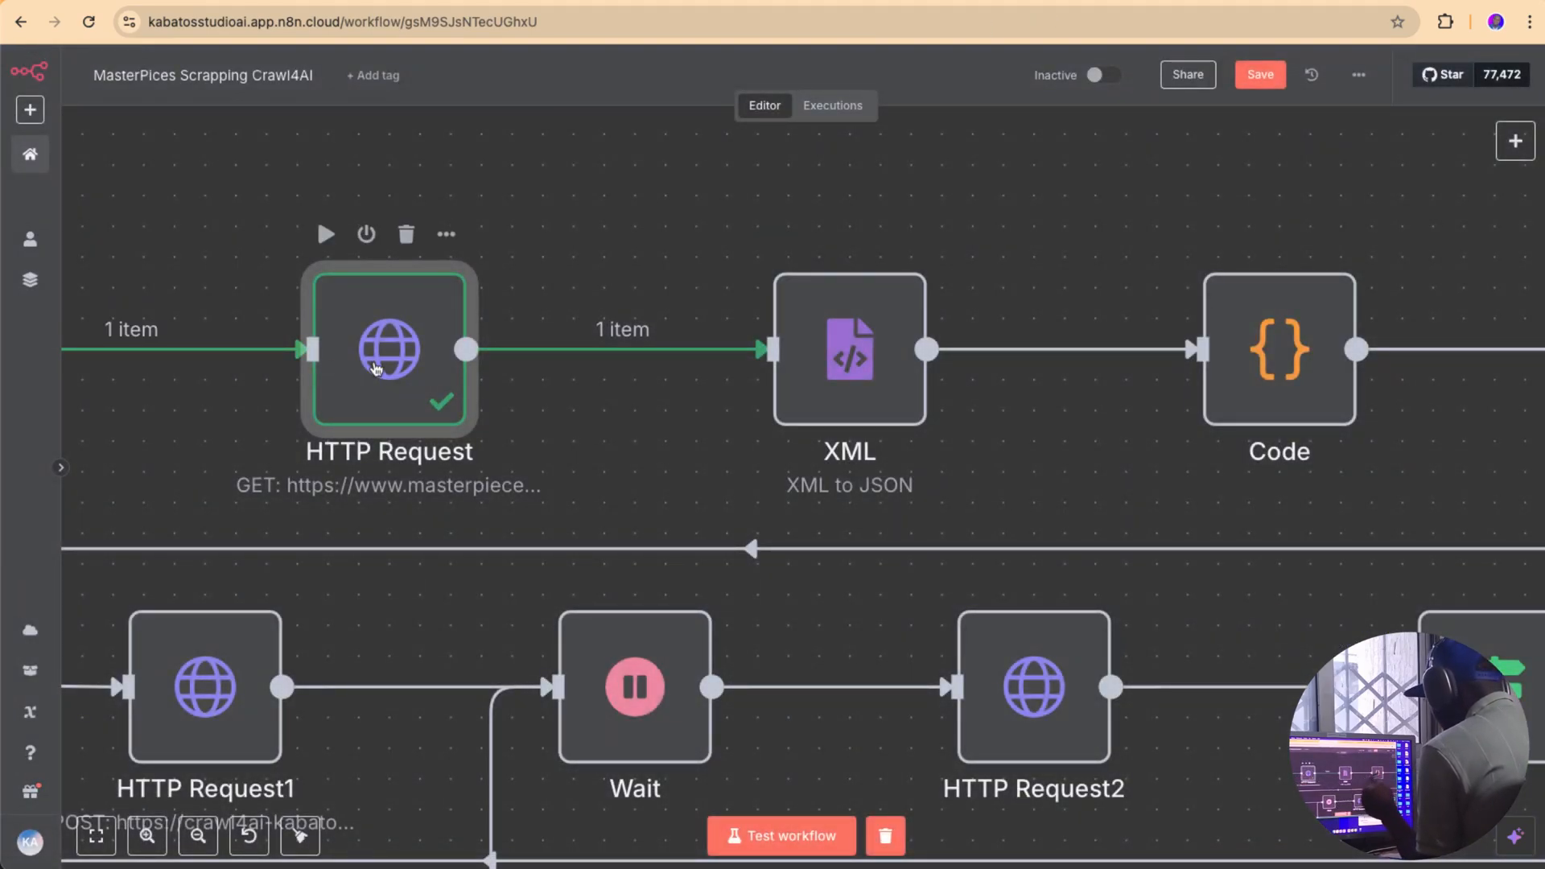
# Open the XML node and confirm its Property Name is data for XML to JSON.
pyautogui.doubleClick(873, 366)
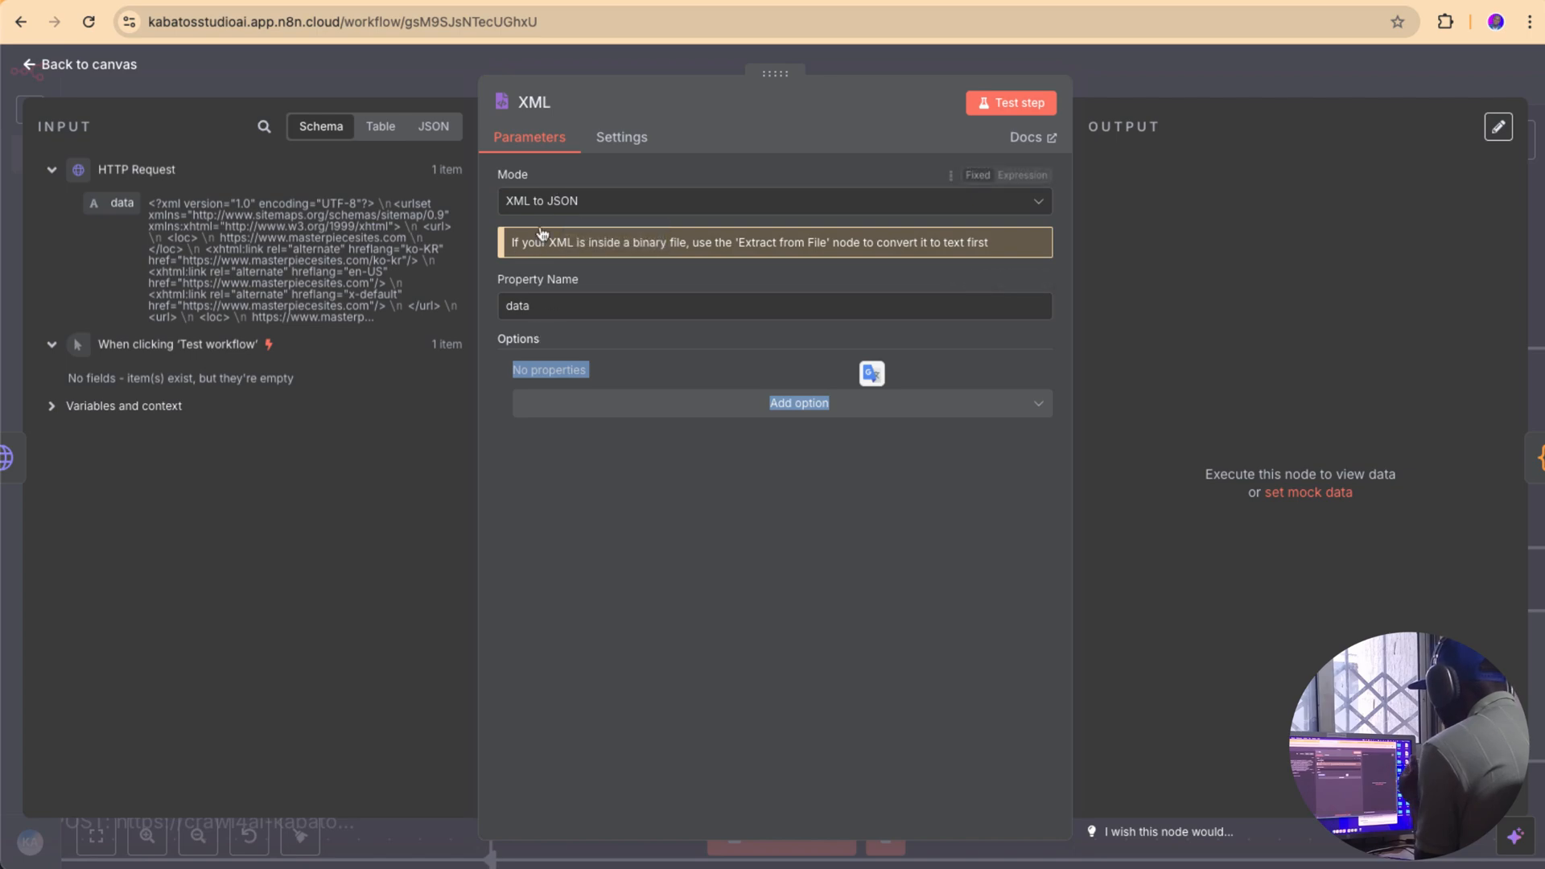
pyautogui.doubleClick(519, 306)
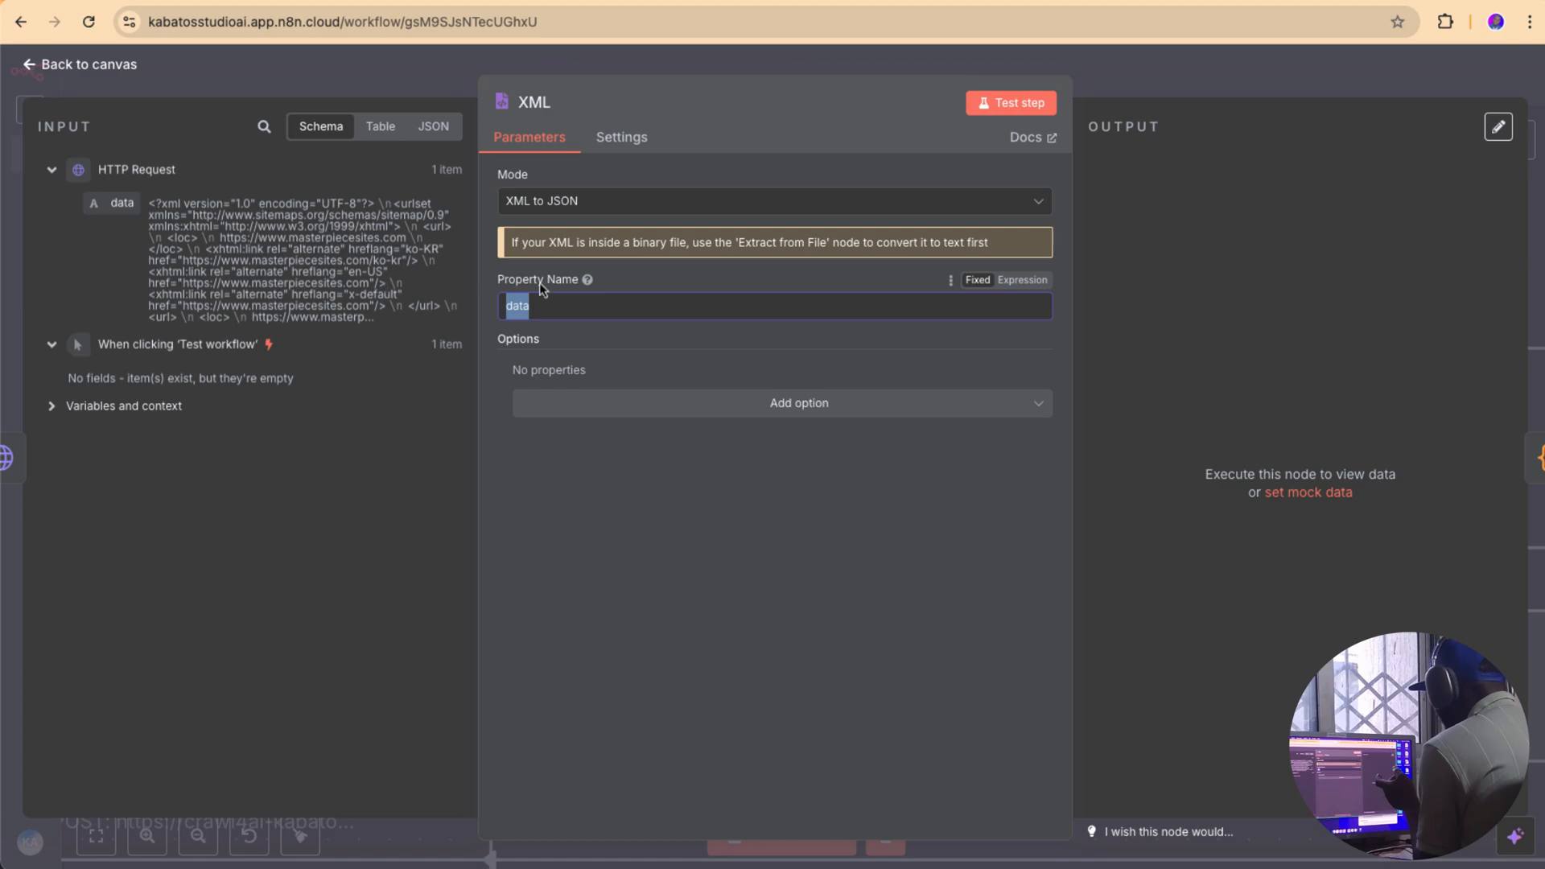
# Test the XML step, inspect the JSON sitemap output and table input, then close it.
pyautogui.click(1006, 107)
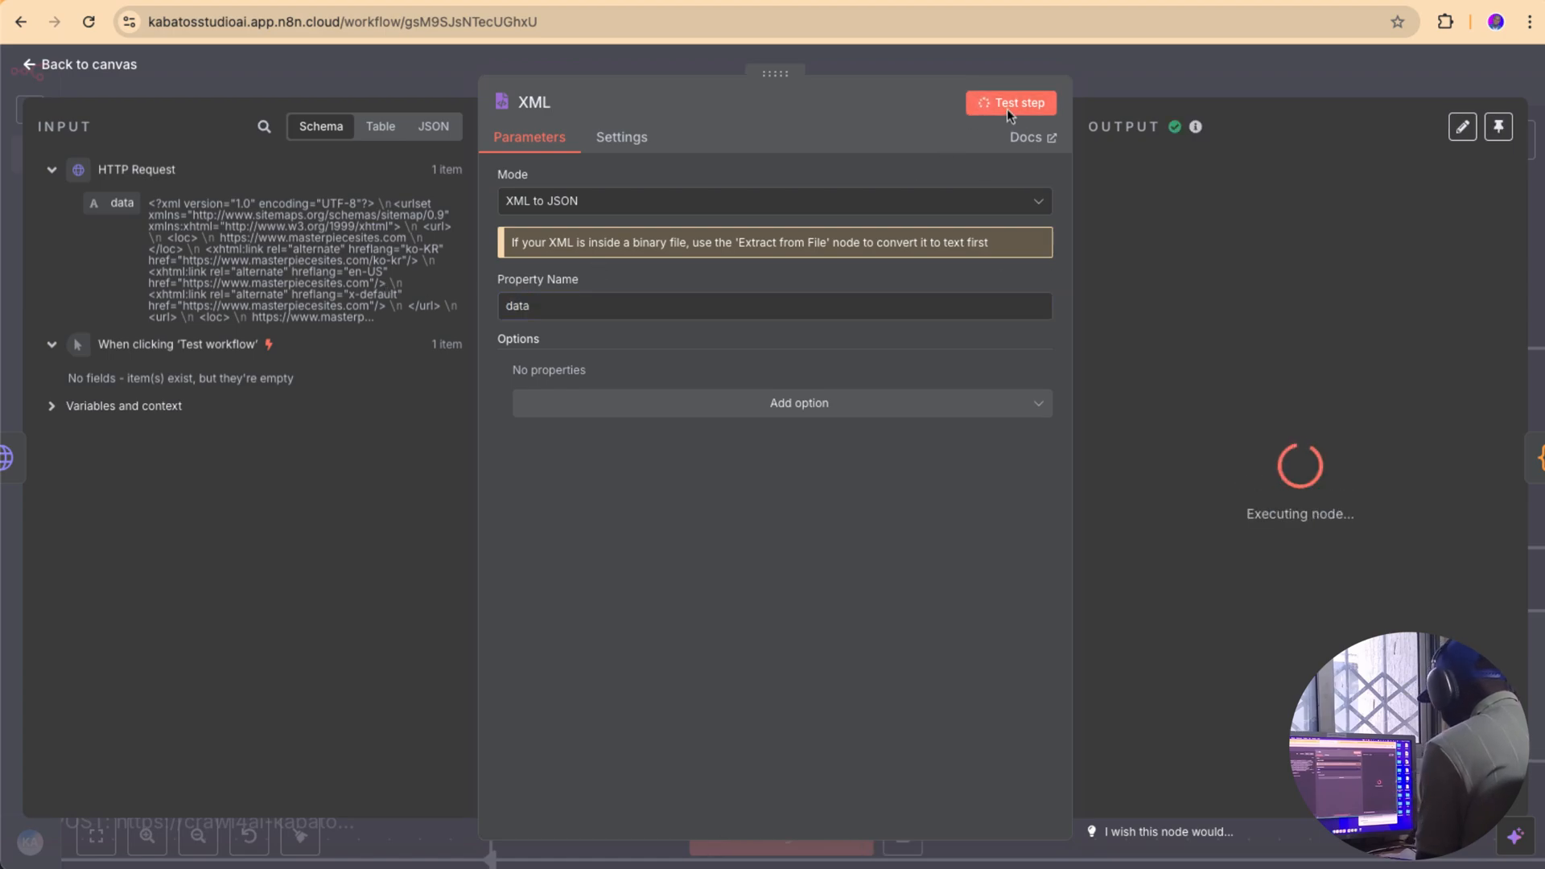
pyautogui.scroll(-10, 1234, 495)
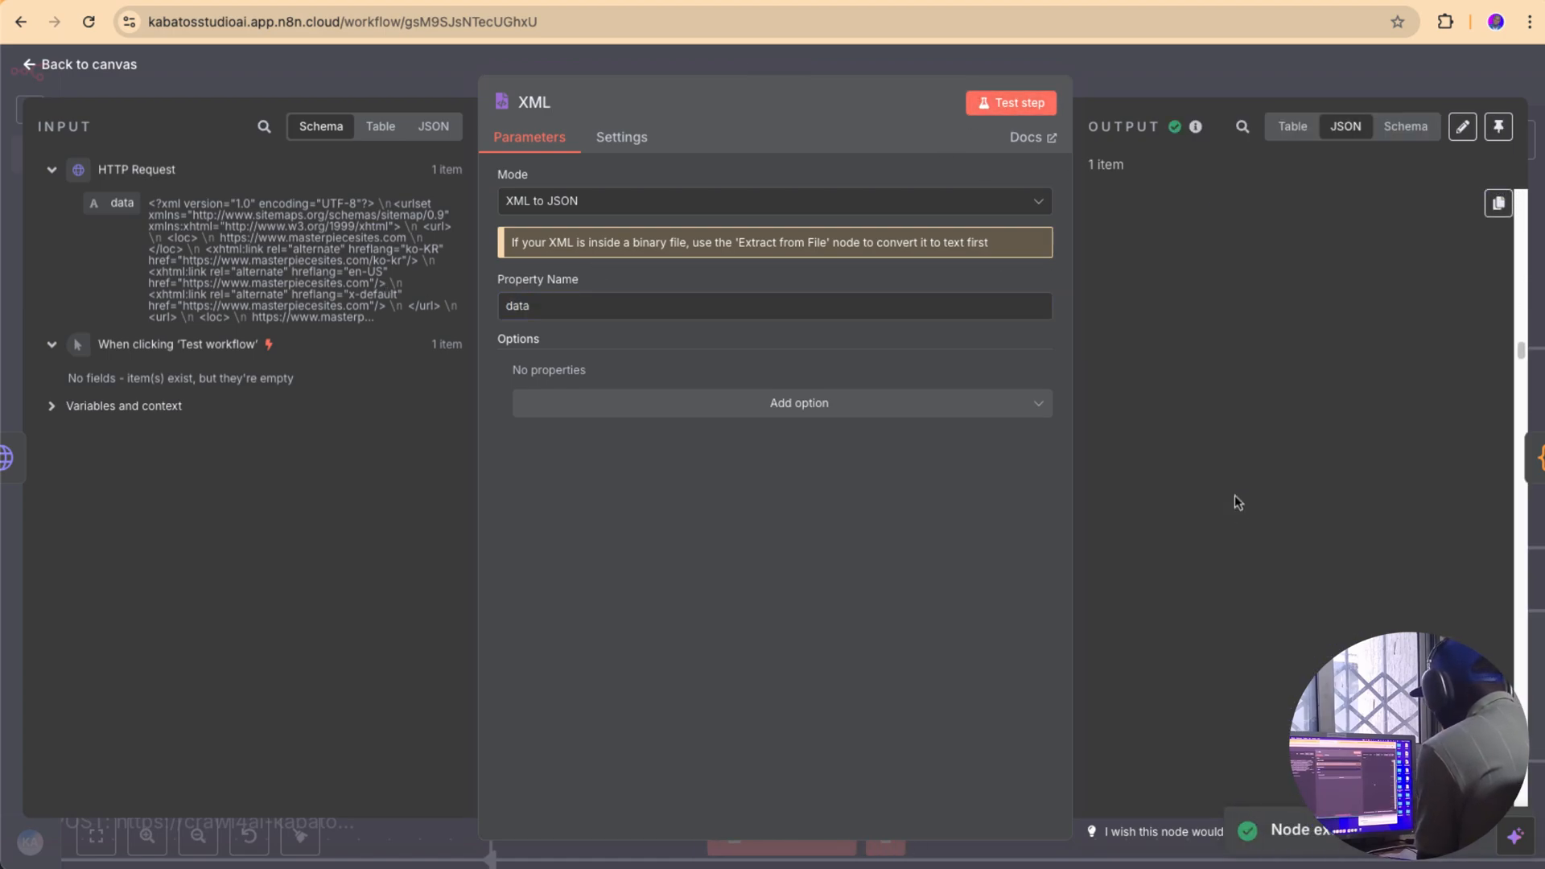
pyautogui.scroll(10, 1233, 494)
pyautogui.moveTo(1195, 127)
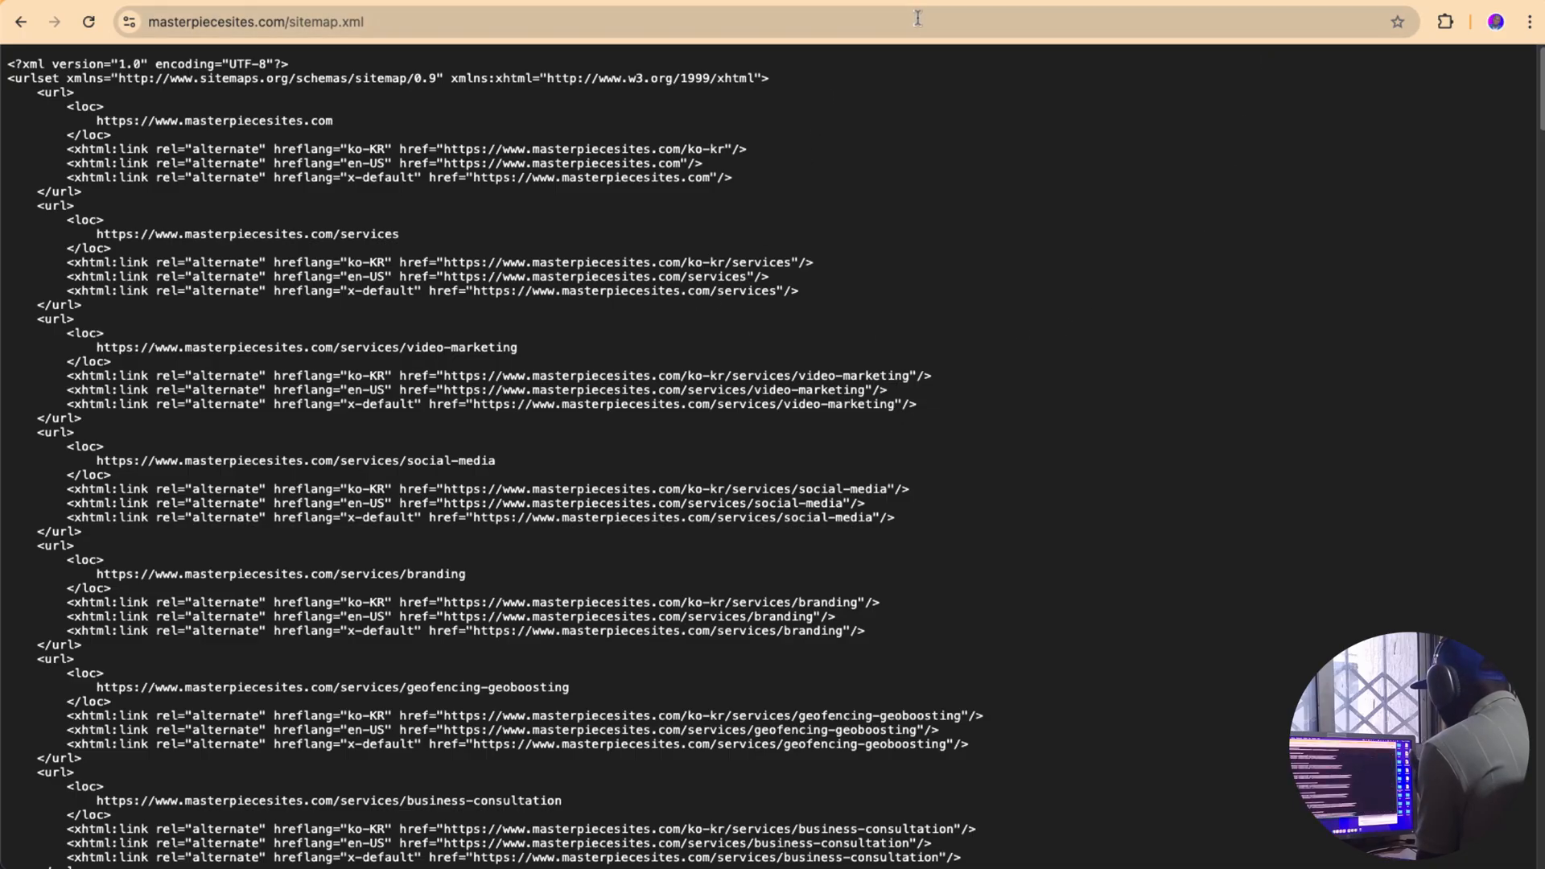
pyautogui.scroll(-10, 376, 493)
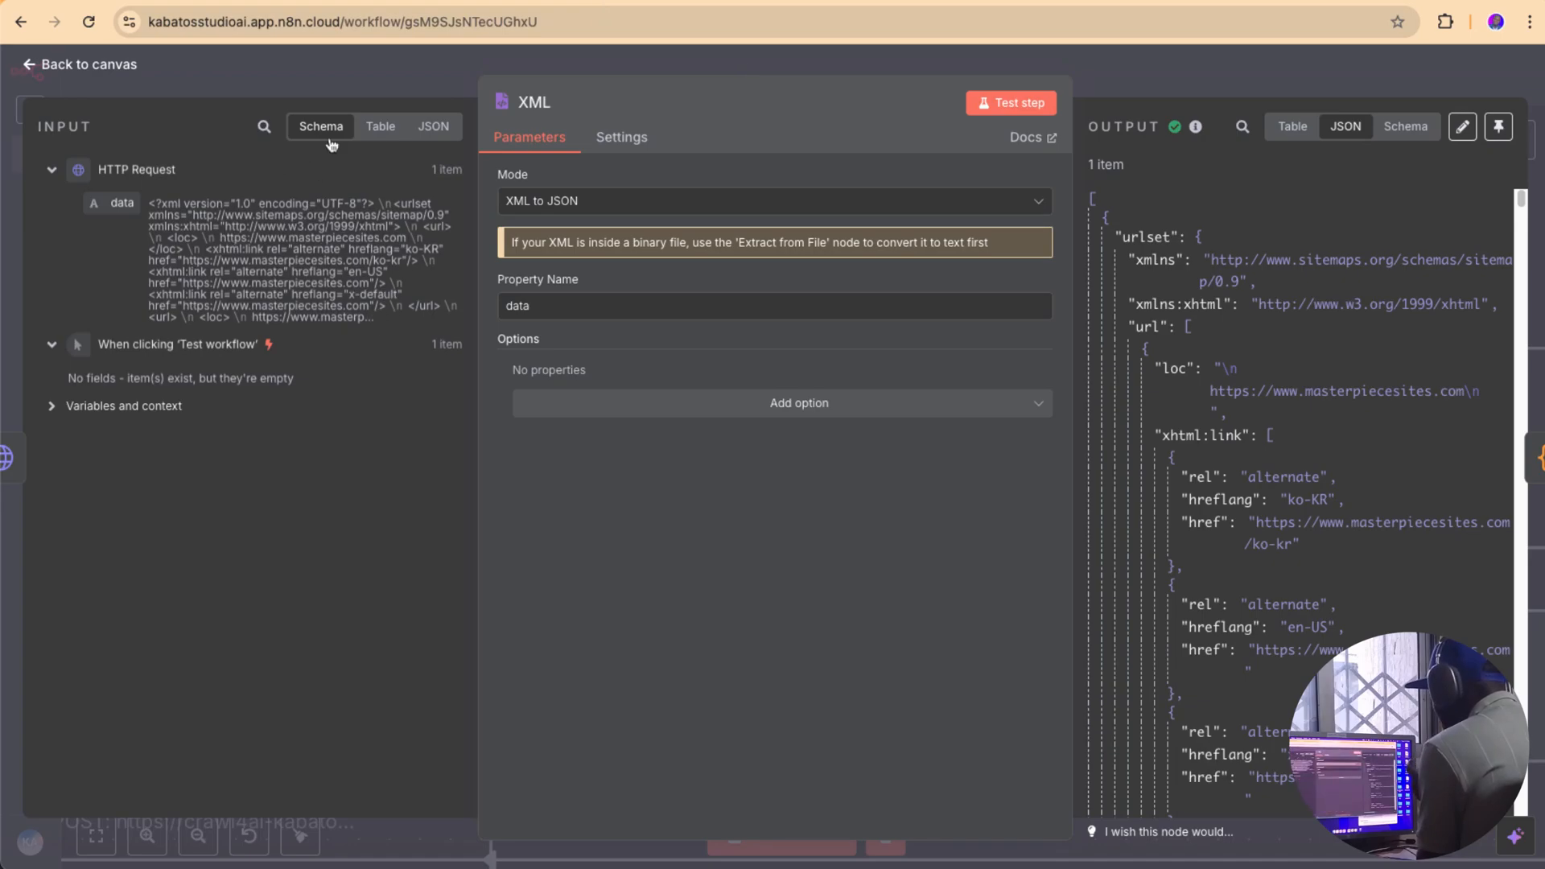
pyautogui.click(379, 127)
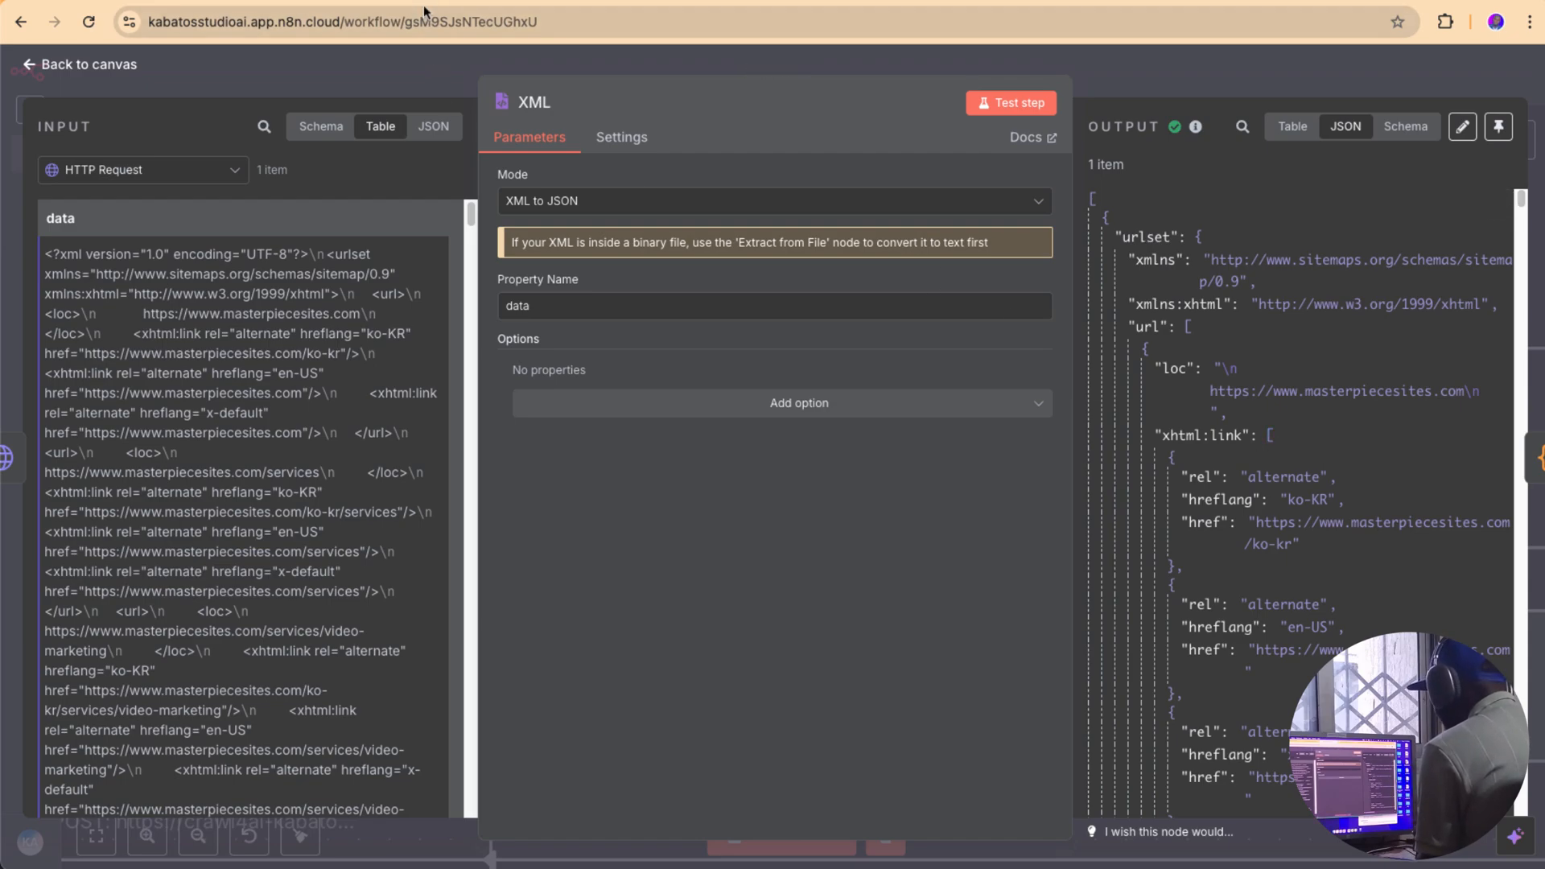
pyautogui.click(1195, 61)
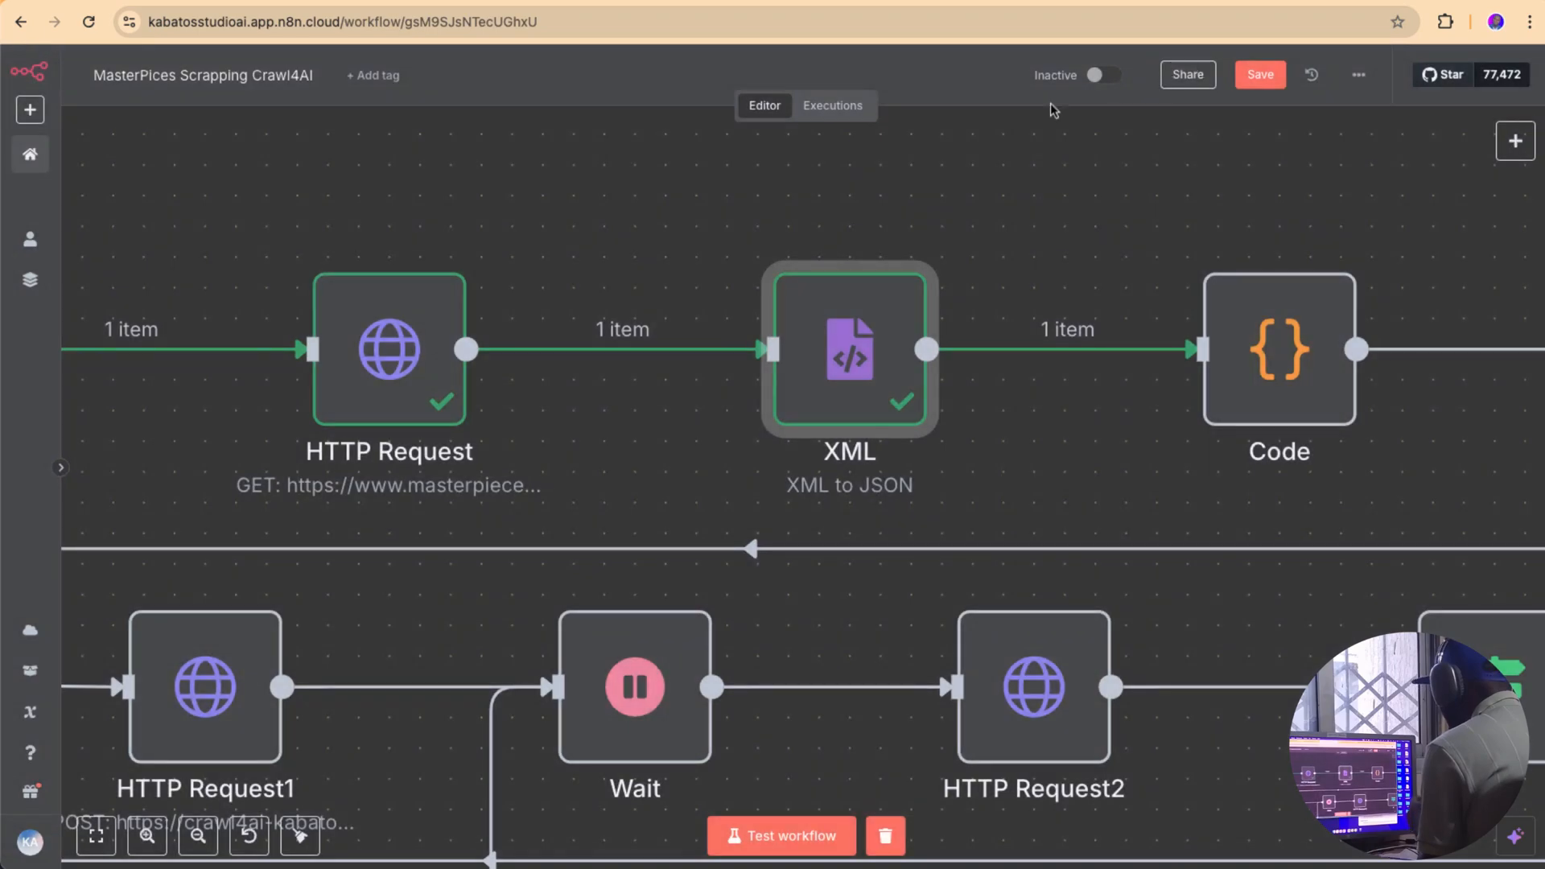
# Re-run the XML conversion step from its node on the canvas.
pyautogui.moveTo(843, 555)
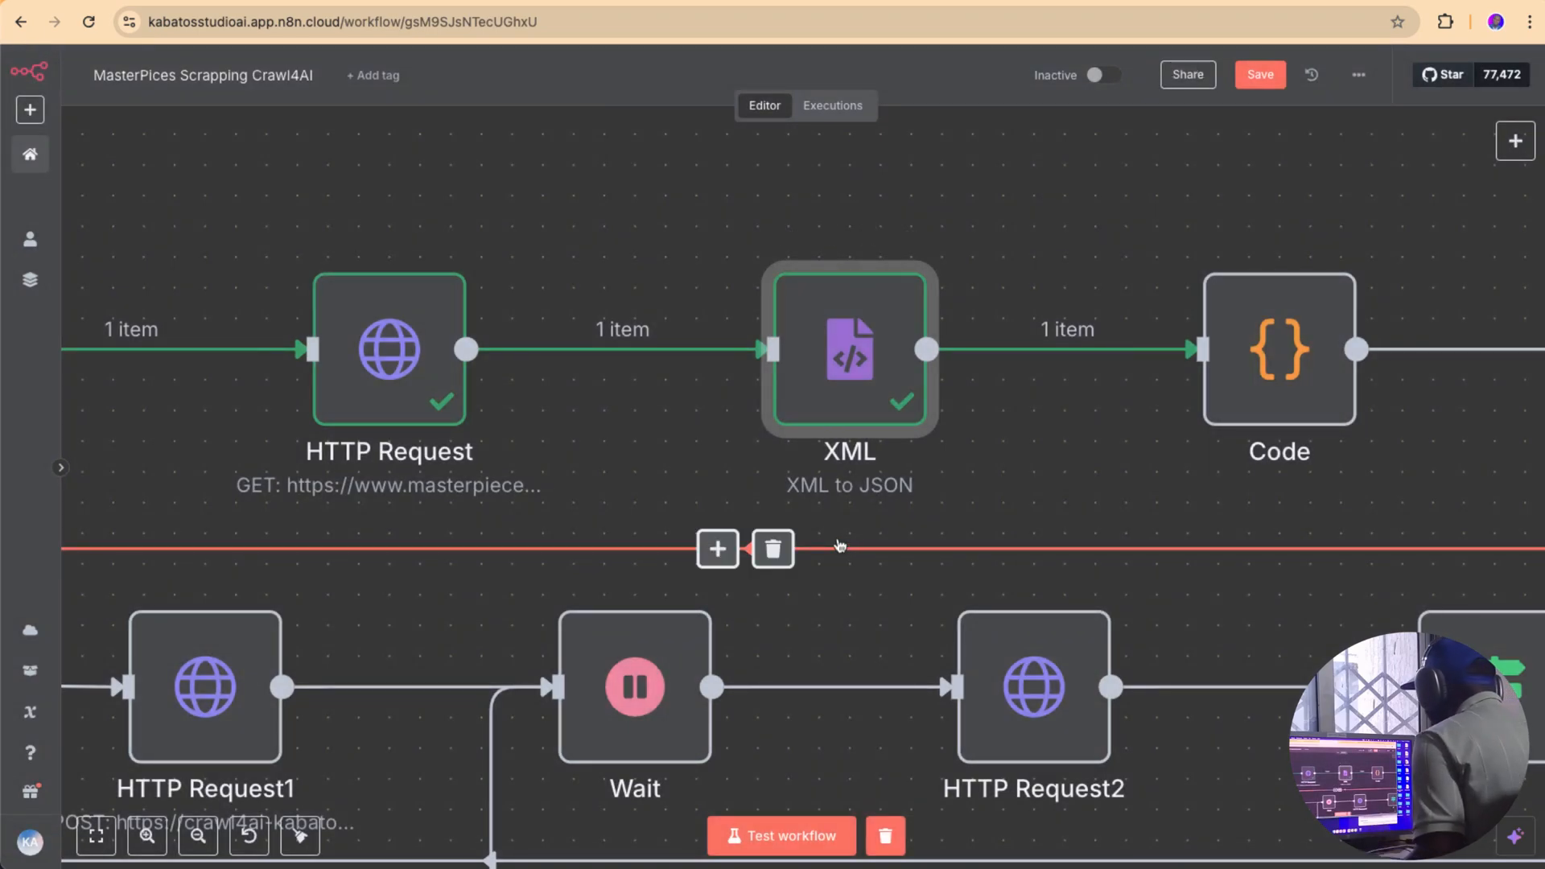
pyautogui.click(829, 1)
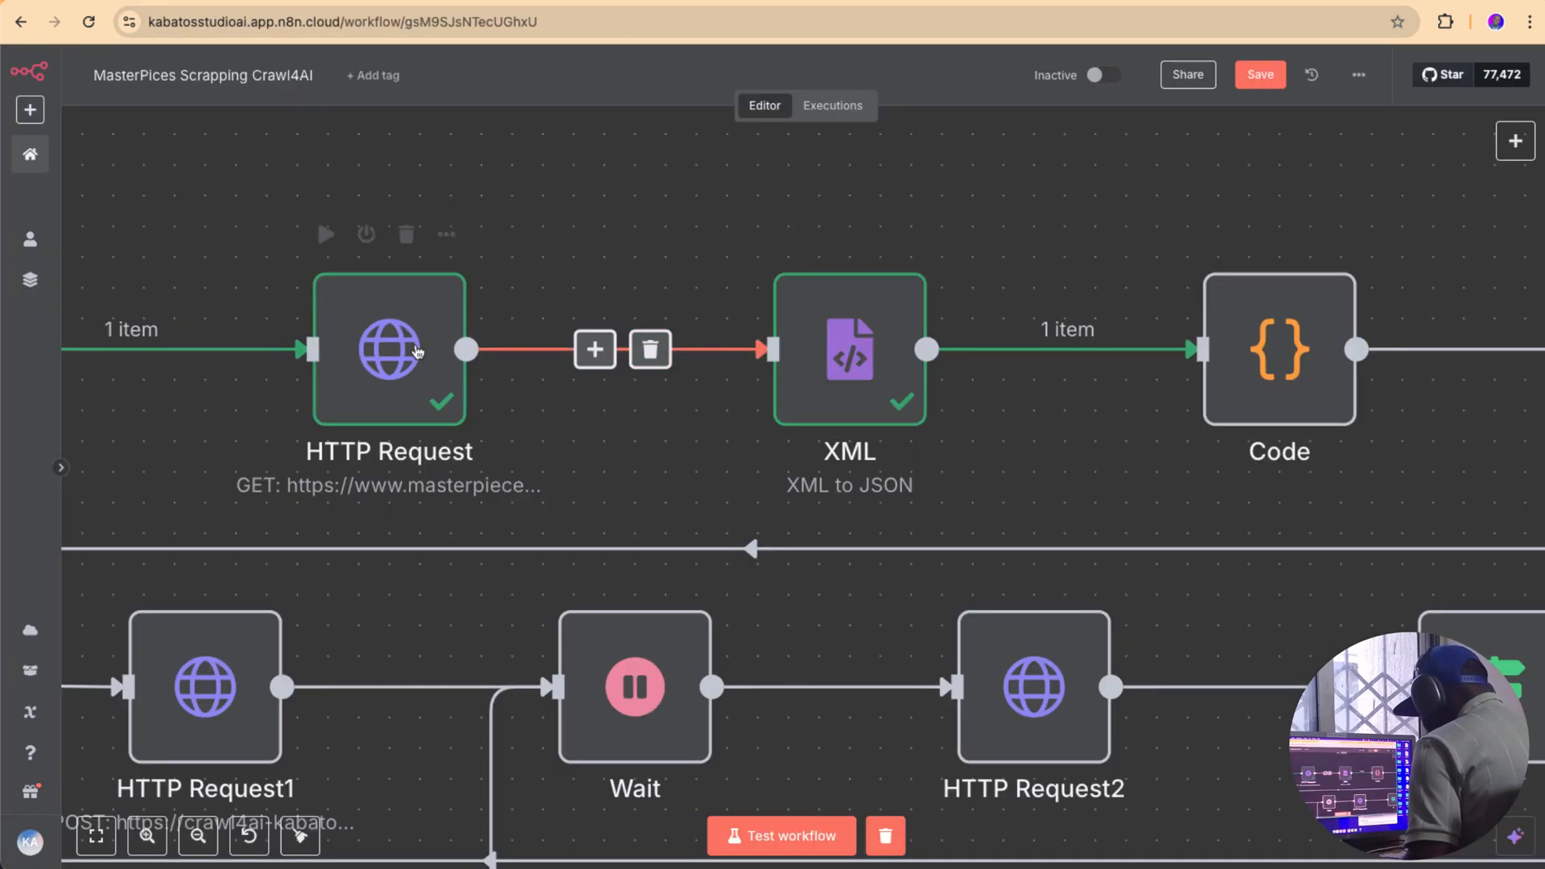
pyautogui.click(786, 234)
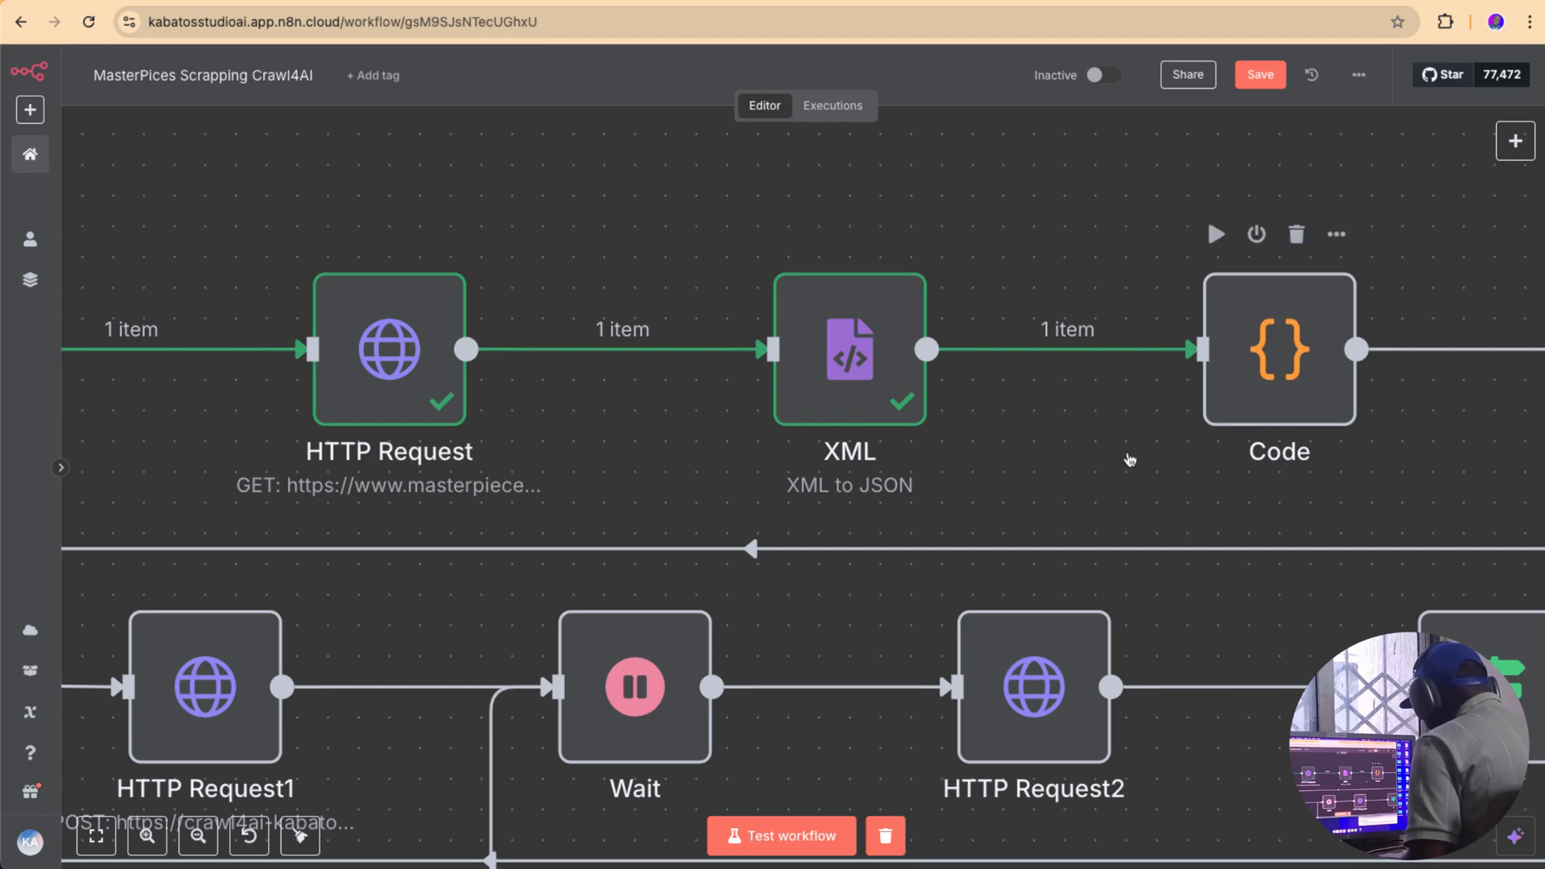
# Reposition the Code node after XML and pan to reveal Code, Split Out and If.
pyautogui.moveTo(1215, 407); pyautogui.dragTo(1162, 455)
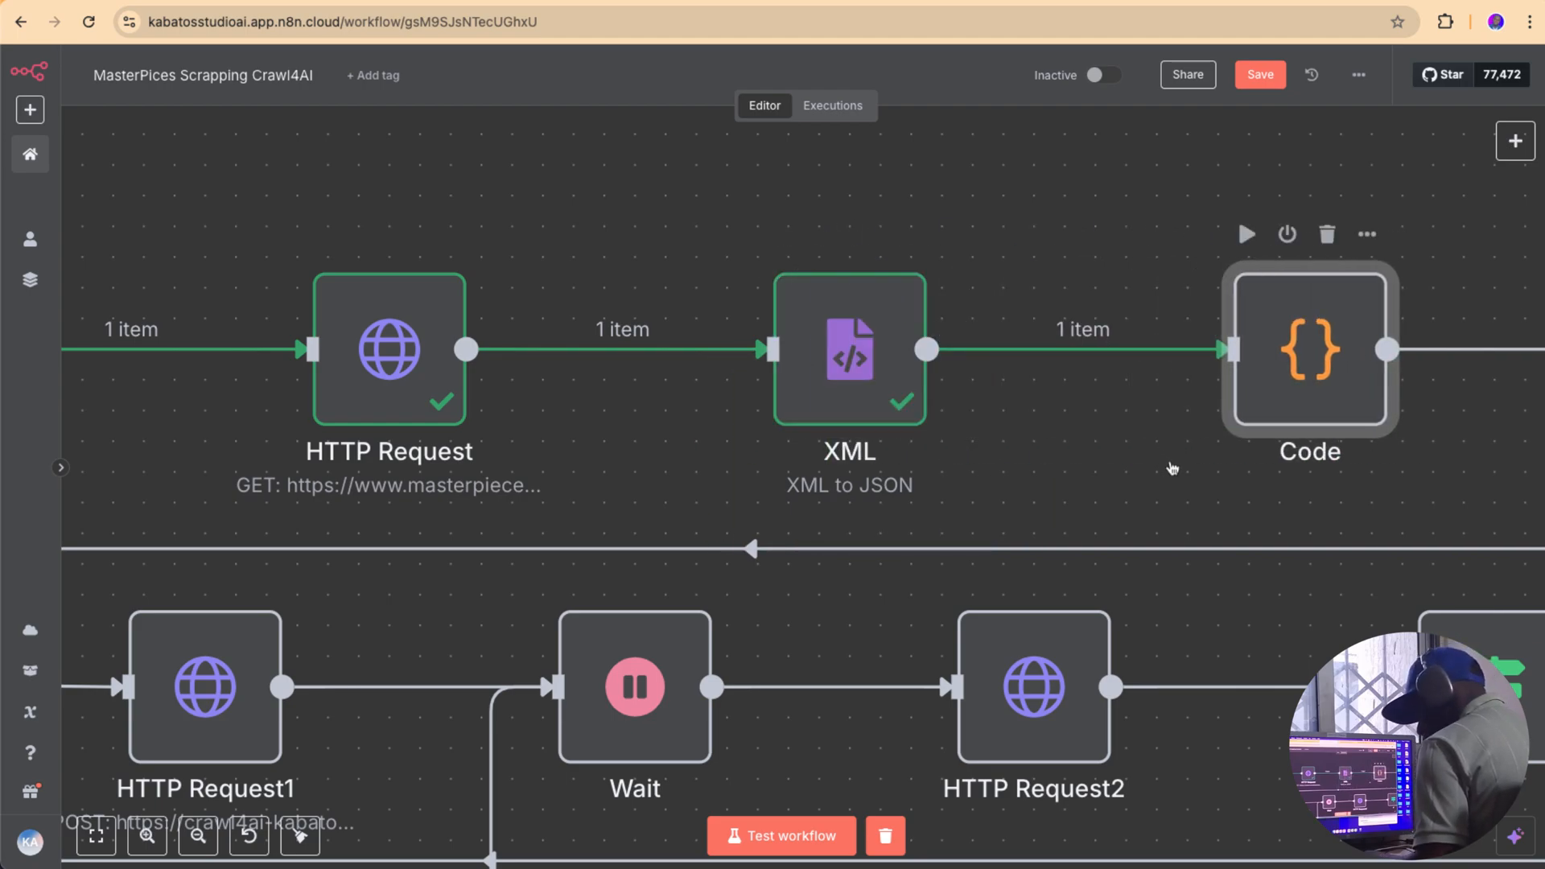
pyautogui.moveTo(1448, 465); pyautogui.dragTo(1411, 474)
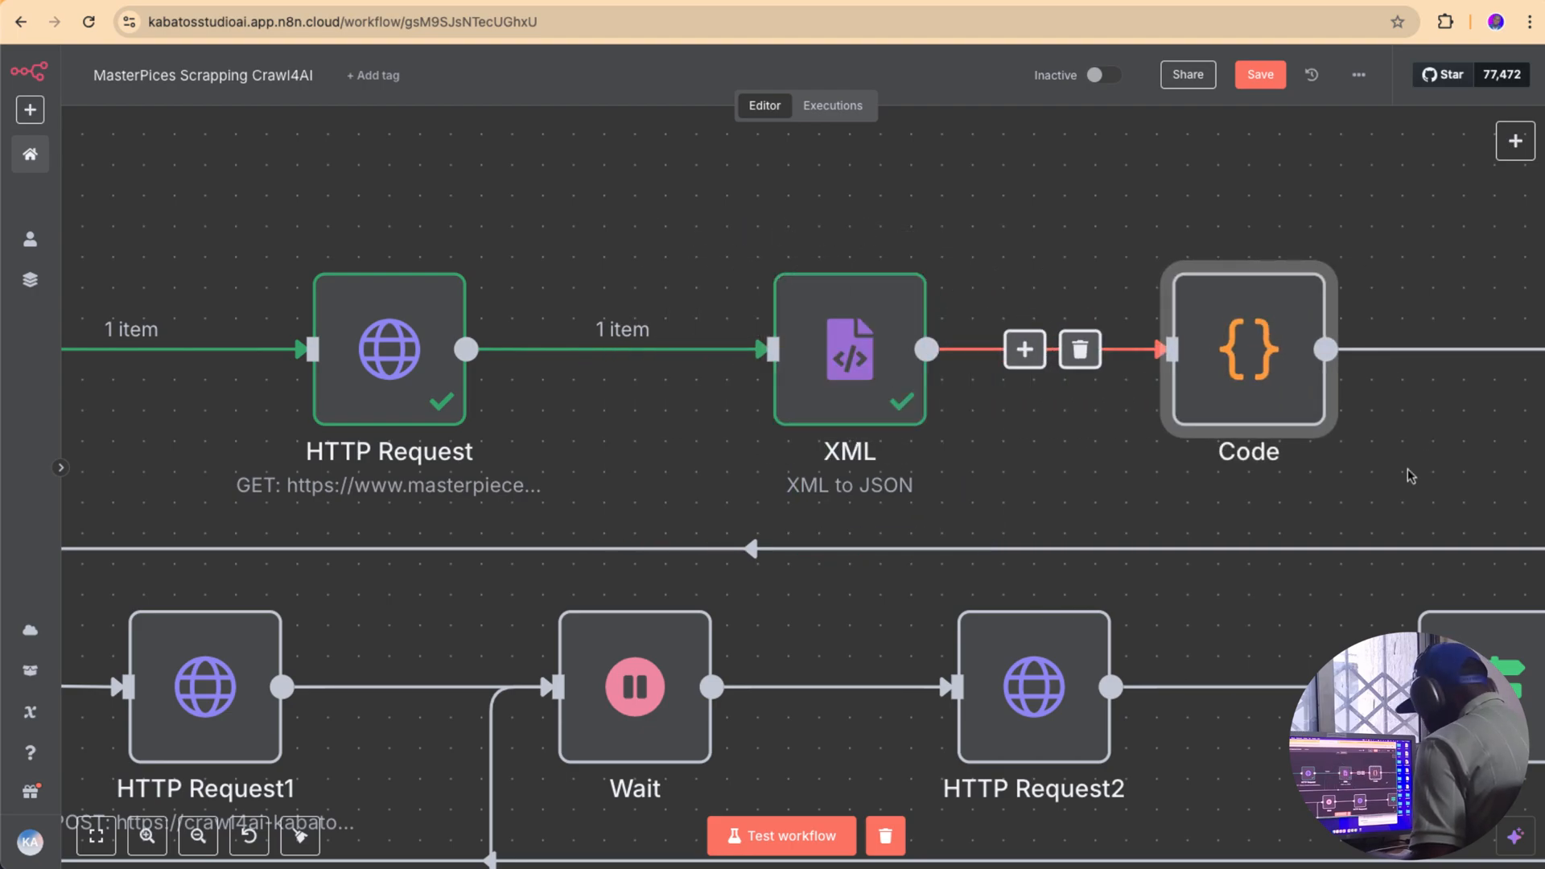
pyautogui.scroll(-1, 1411, 476)
pyautogui.scroll(-3, 1408, 468)
pyautogui.moveTo(1457, 290); pyautogui.dragTo(1043, 290)
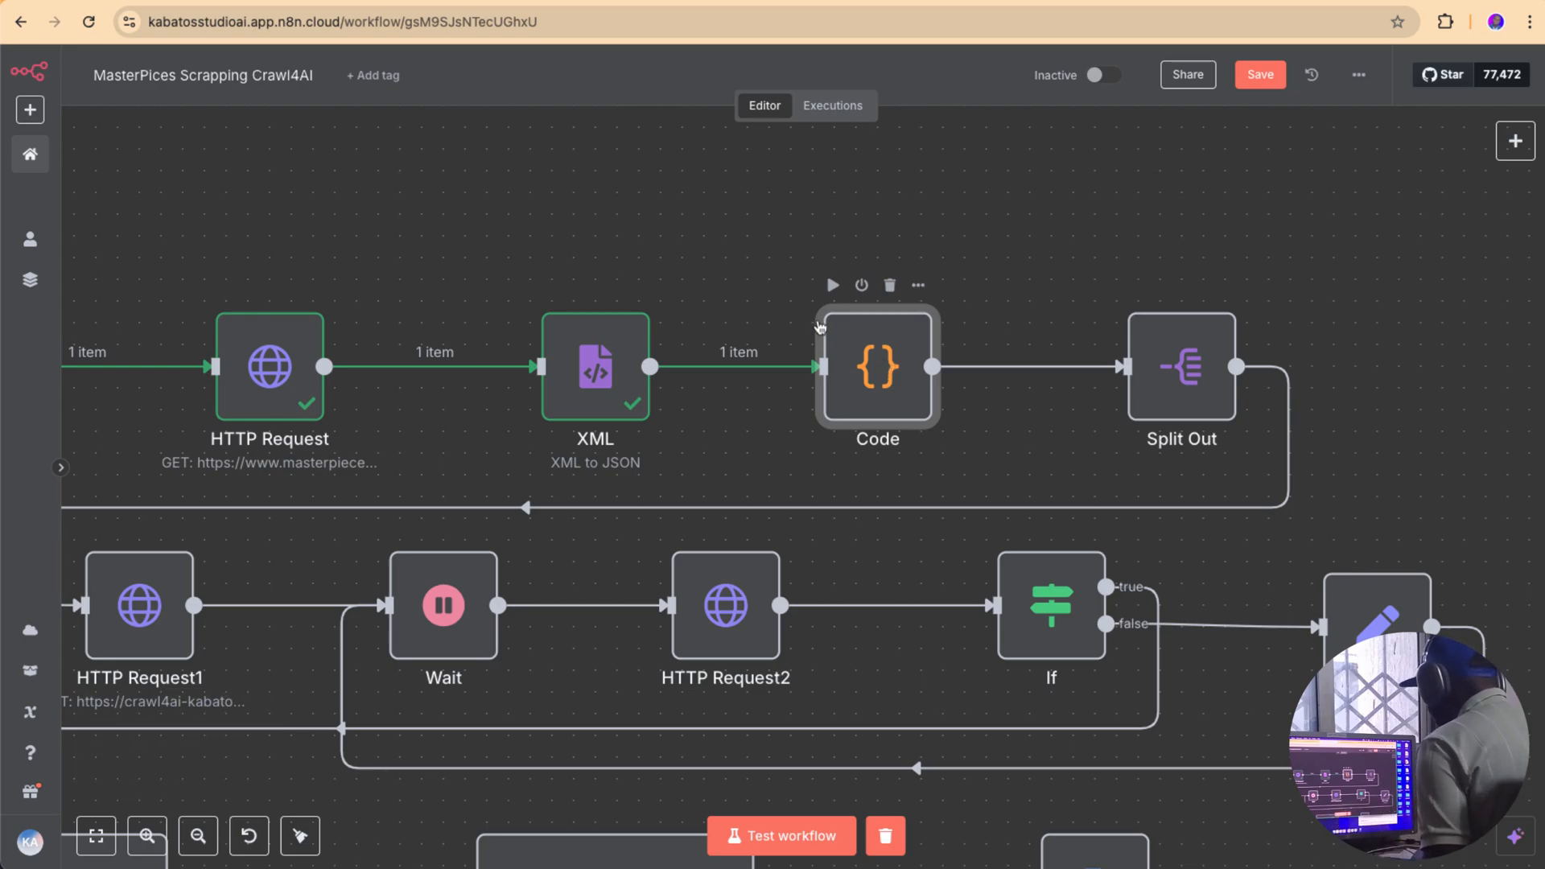
pyautogui.click(322, 865)
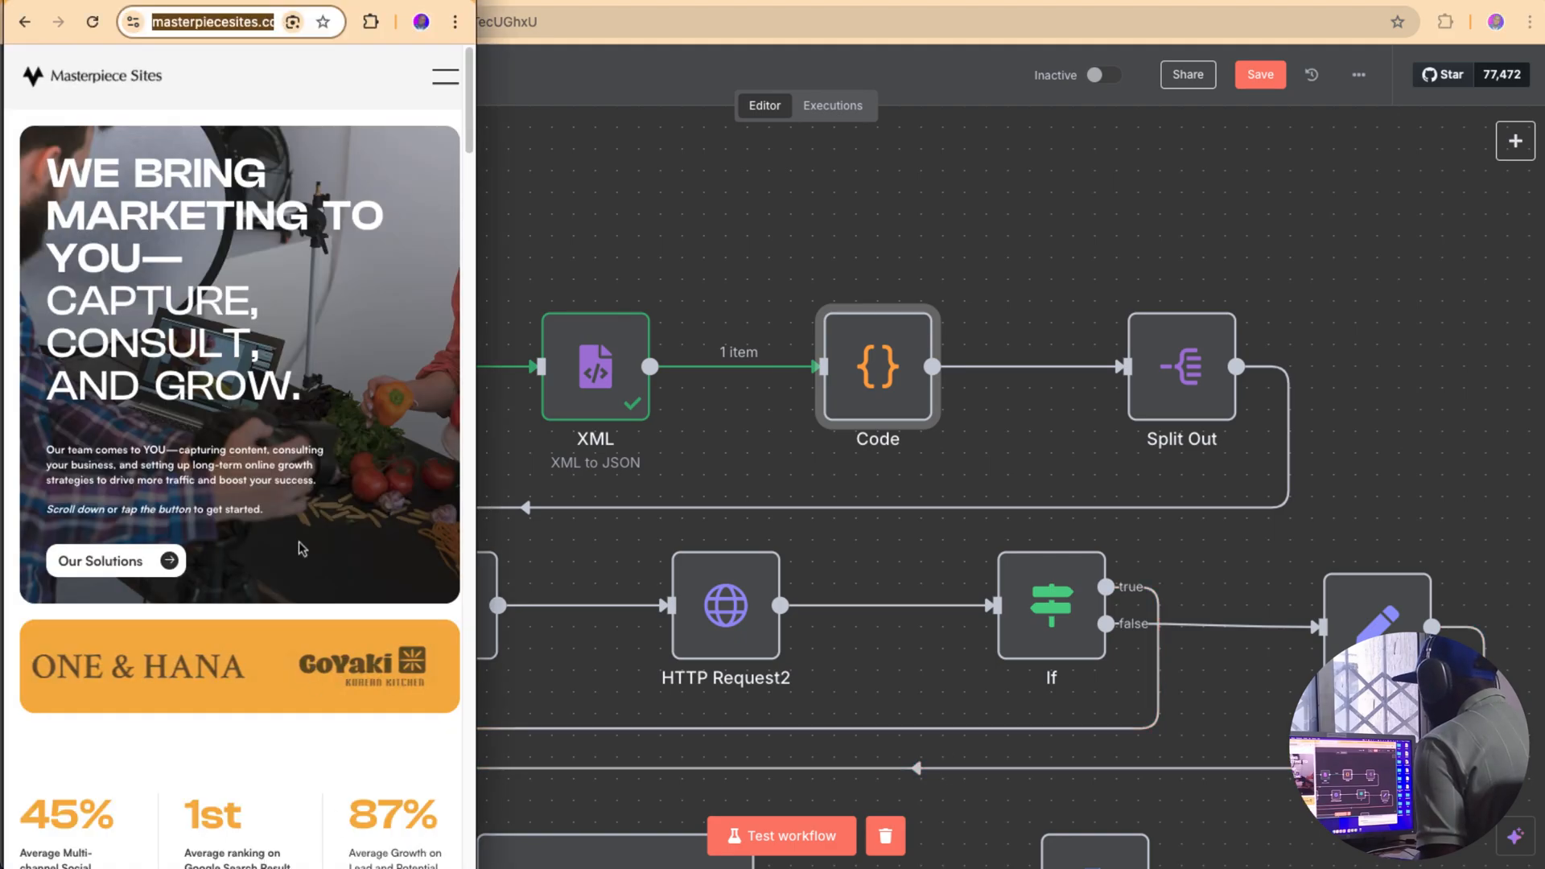
# Scroll through the page URL entries in masterpiecesites.com/sitemap.xml.
pyautogui.scroll(-20, 300, 527)
pyautogui.scroll(-15, 296, 495)
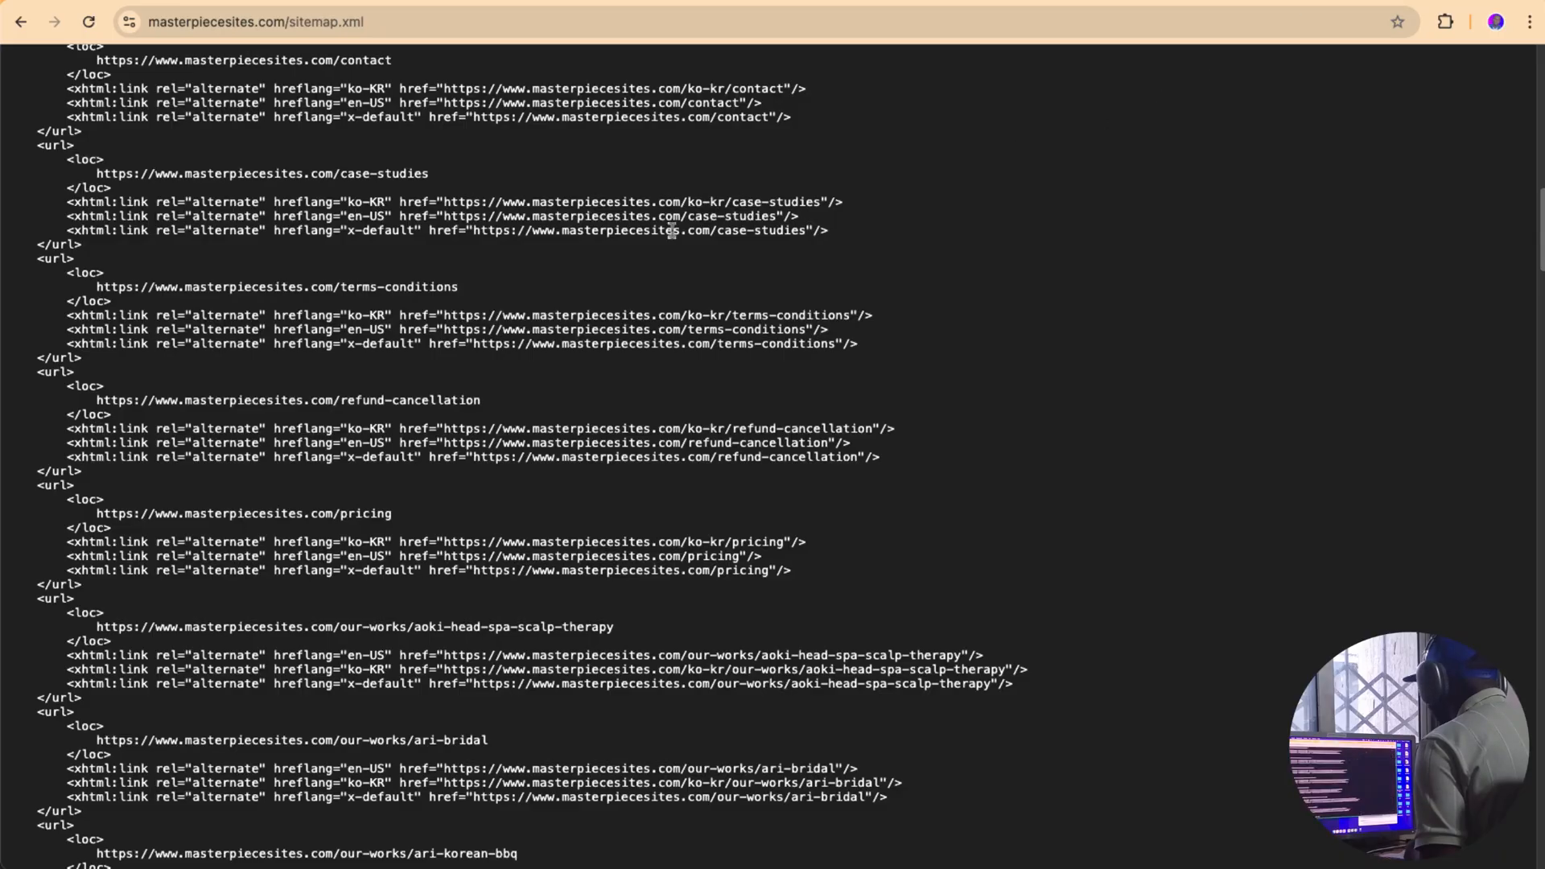
pyautogui.scroll(-15, 563, 373)
pyautogui.scroll(-3, 566, 378)
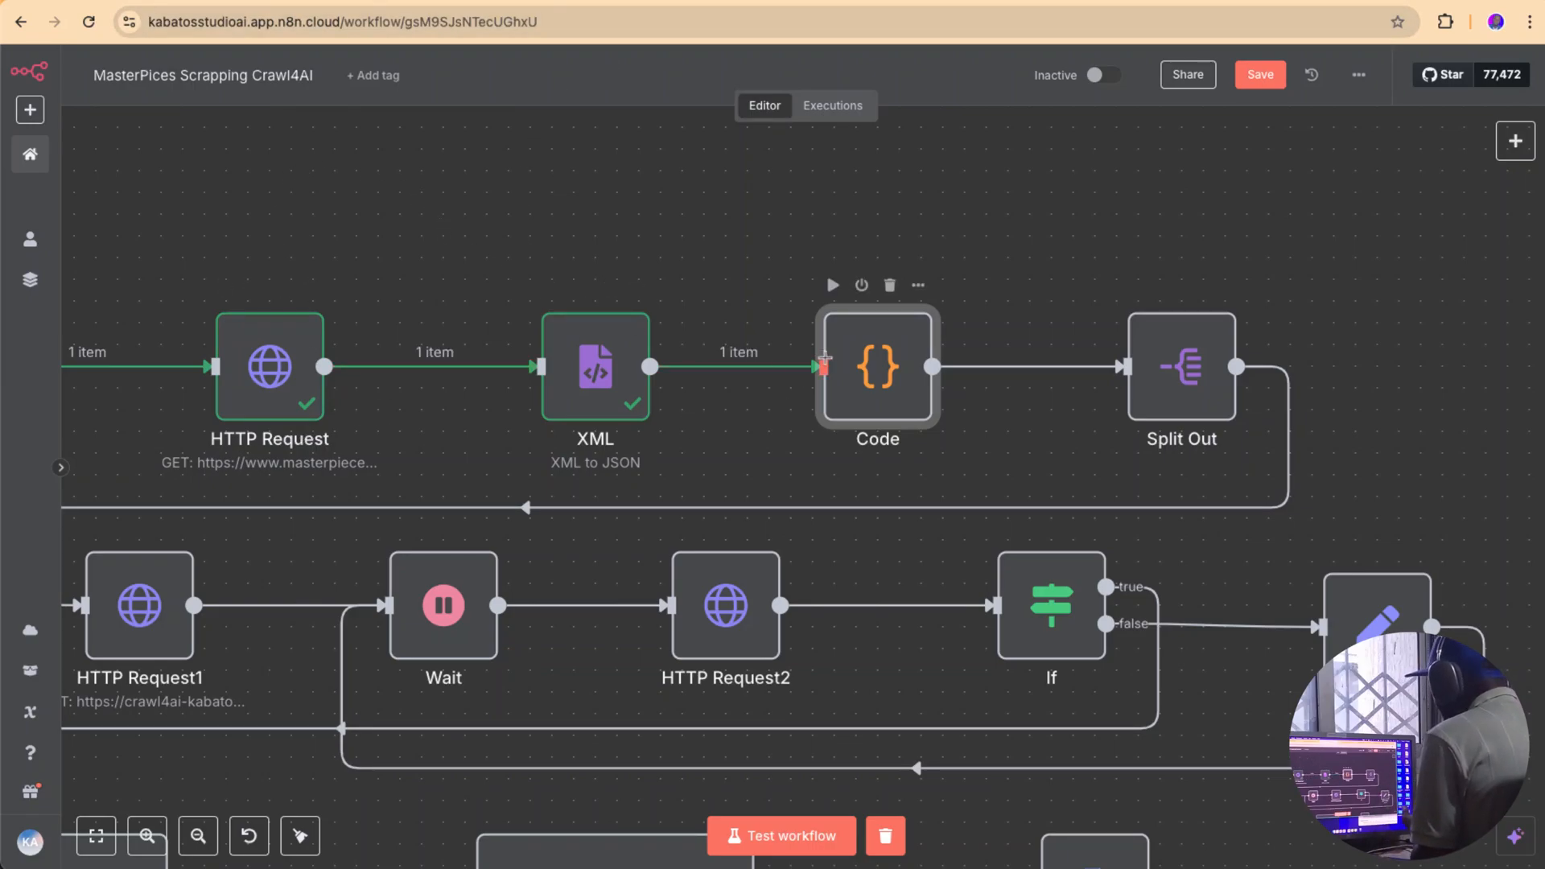
# Open the Code node and compare it against the live Masterpiece Sites website.
pyautogui.doubleClick(884, 377)
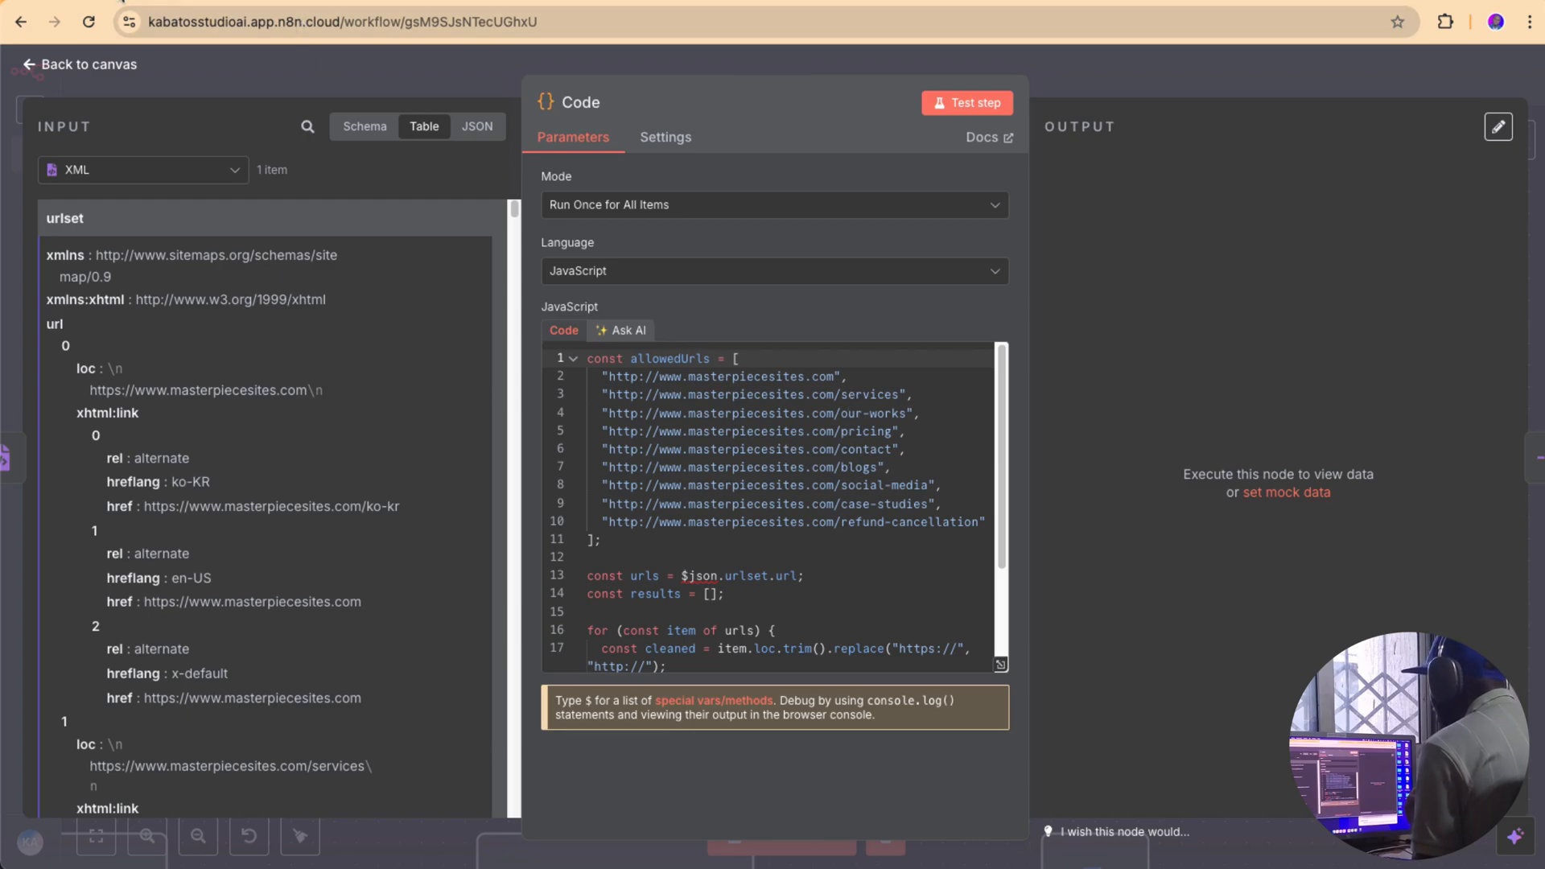
pyautogui.click(289, 866)
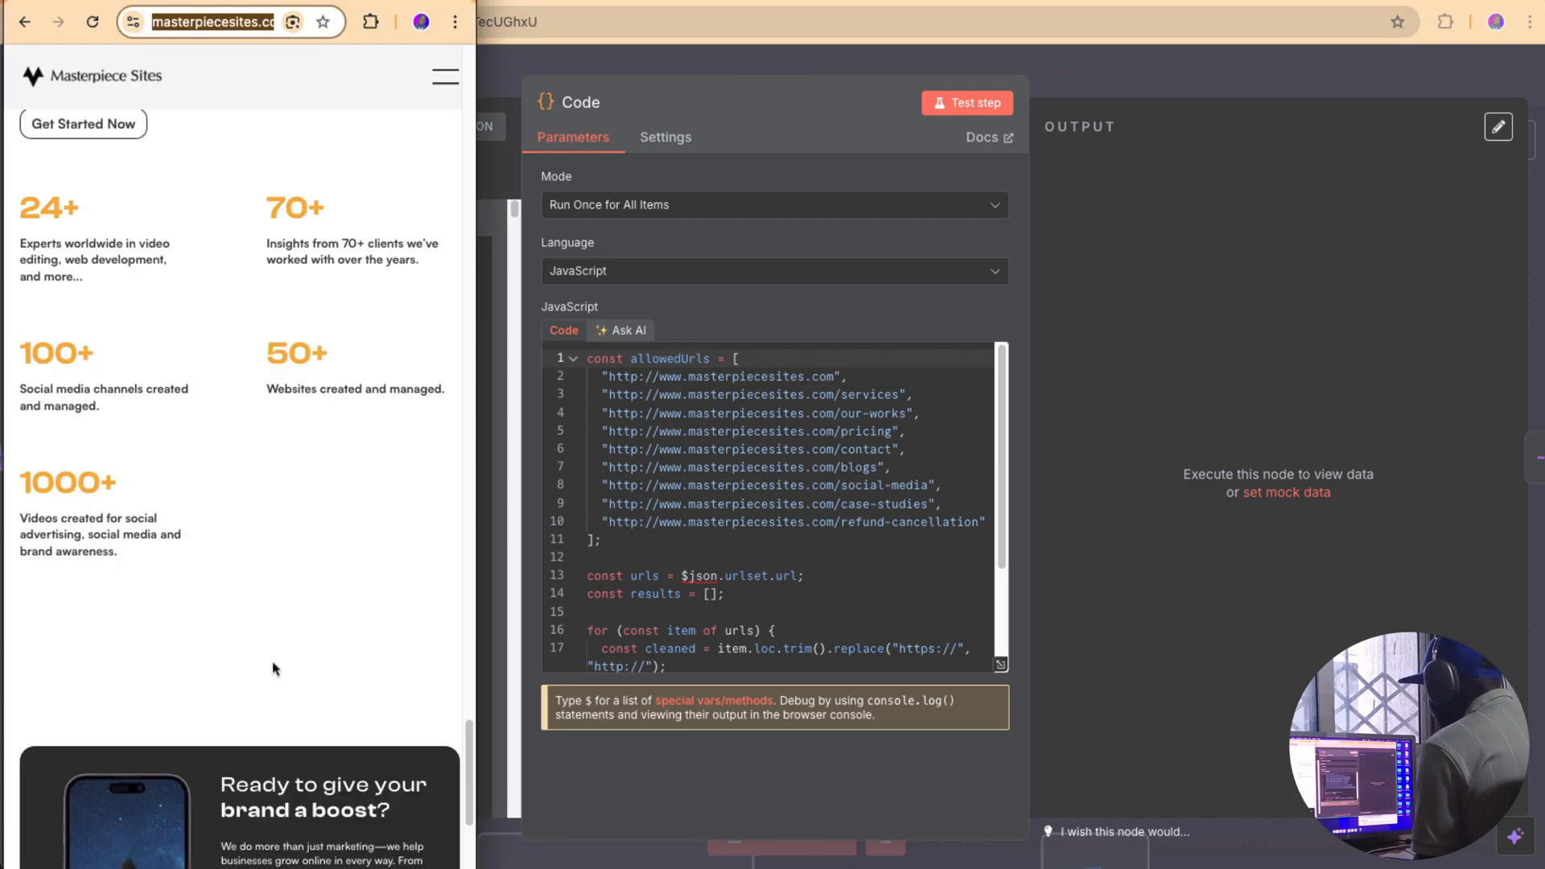
pyautogui.doubleClick(382, 2)
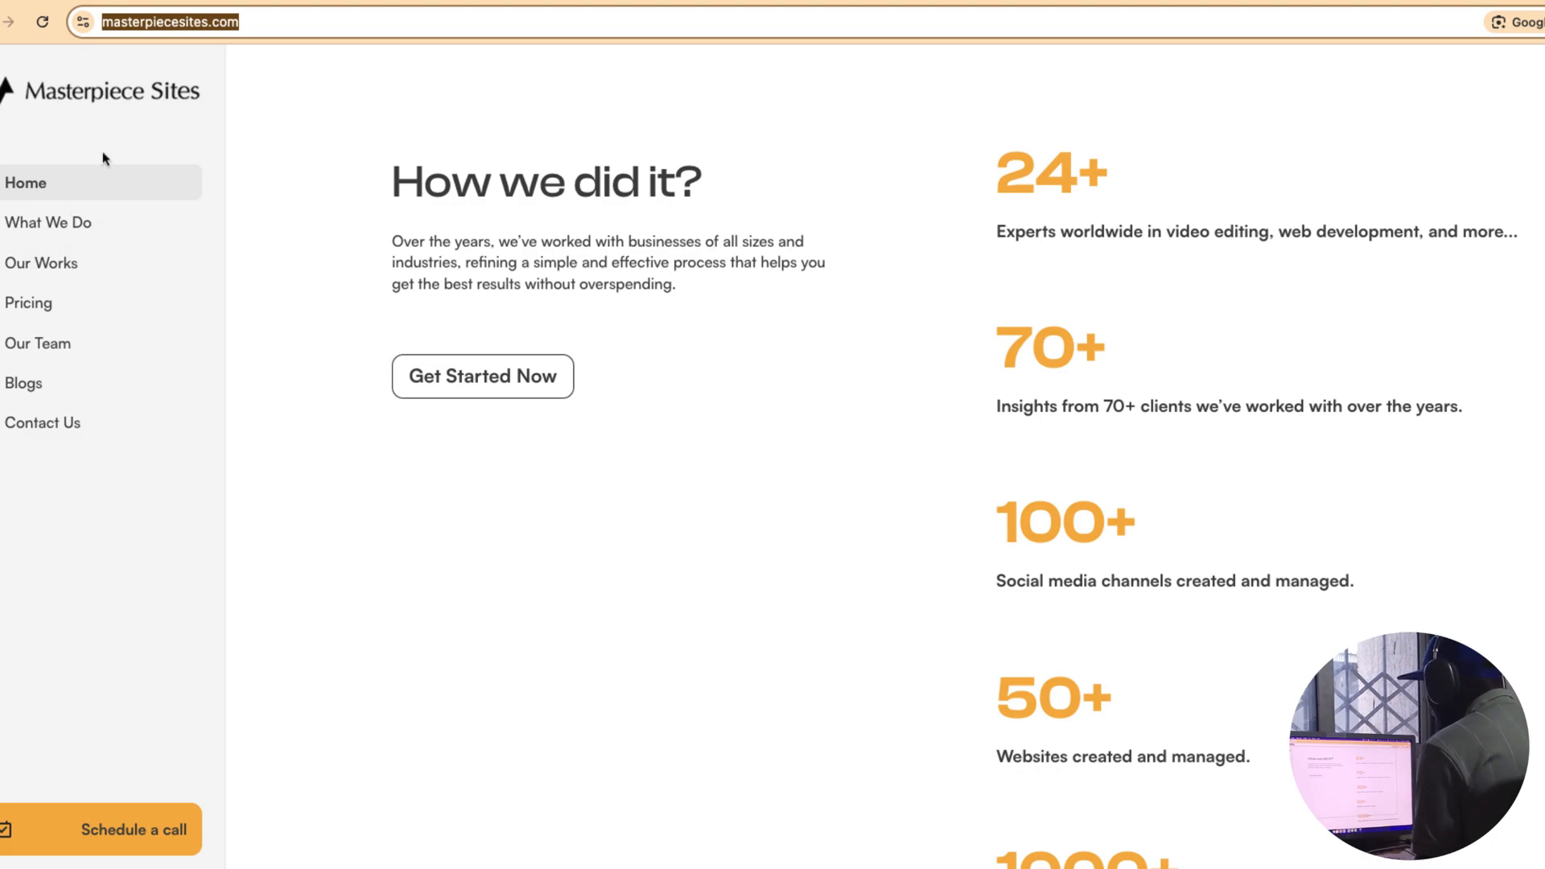
pyautogui.moveTo(0, 184)
pyautogui.mouseDown()
pyautogui.moveTo(47, 184)
pyautogui.moveTo(8, 184)
pyautogui.mouseUp()
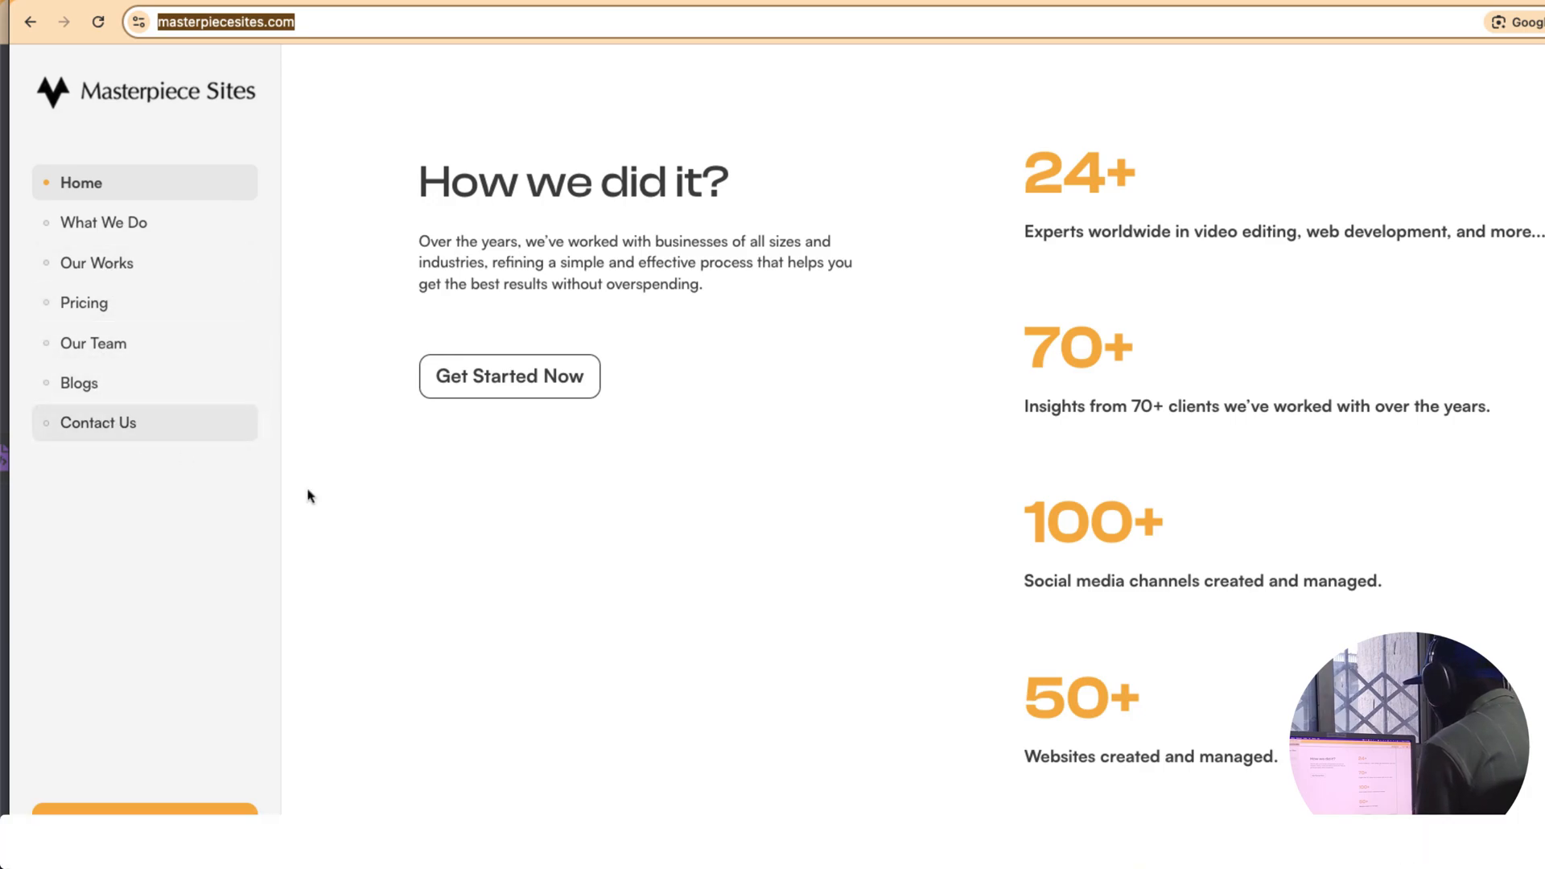
pyautogui.scroll(-10, 307, 493)
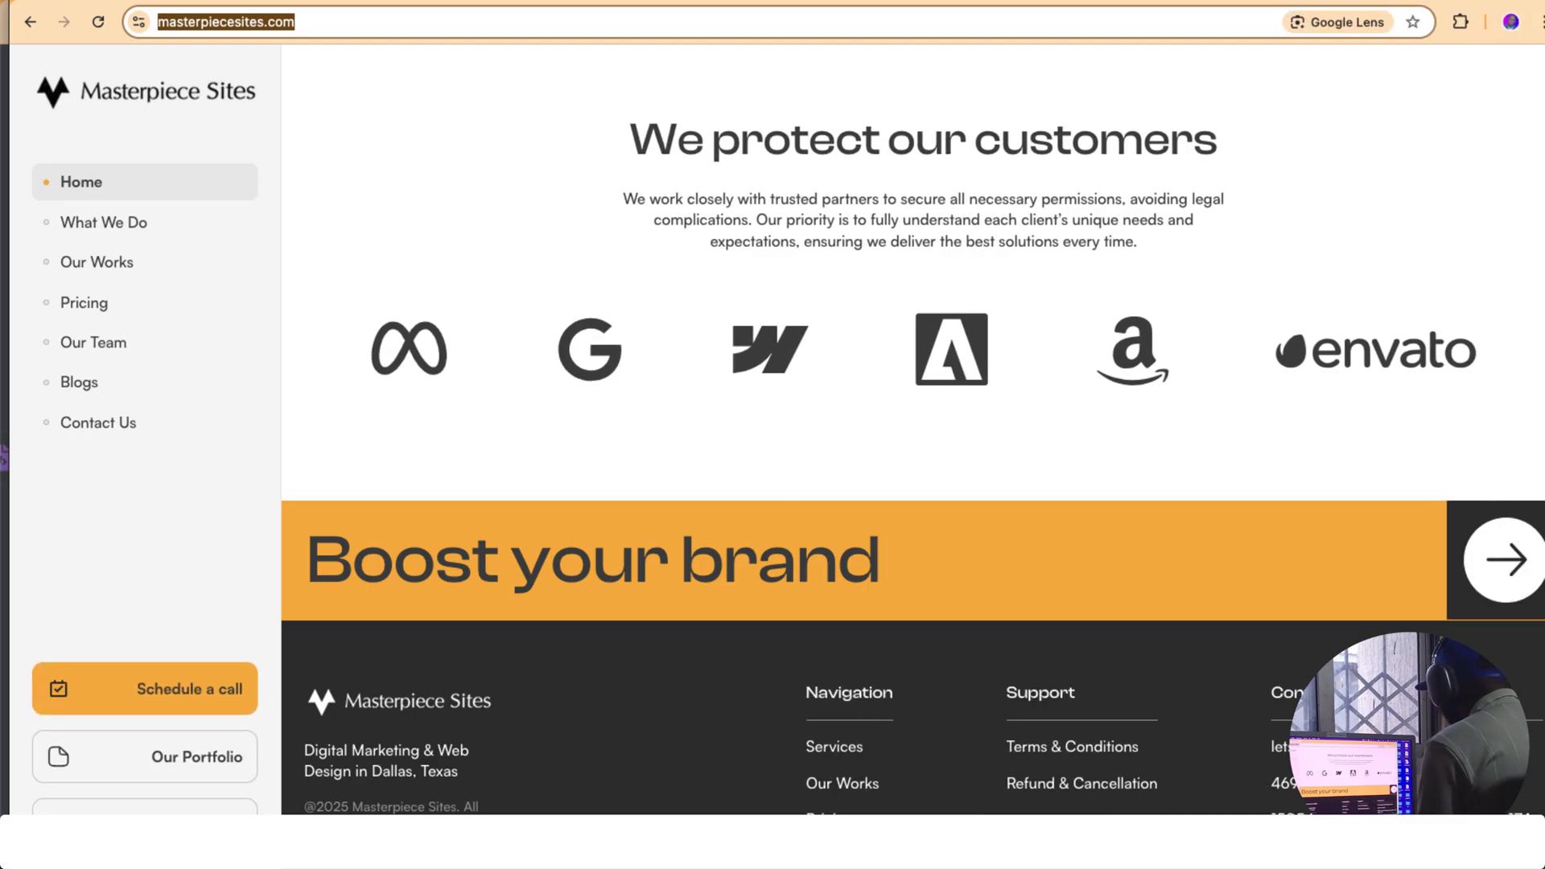
pyautogui.scroll(-2, 1046, 748)
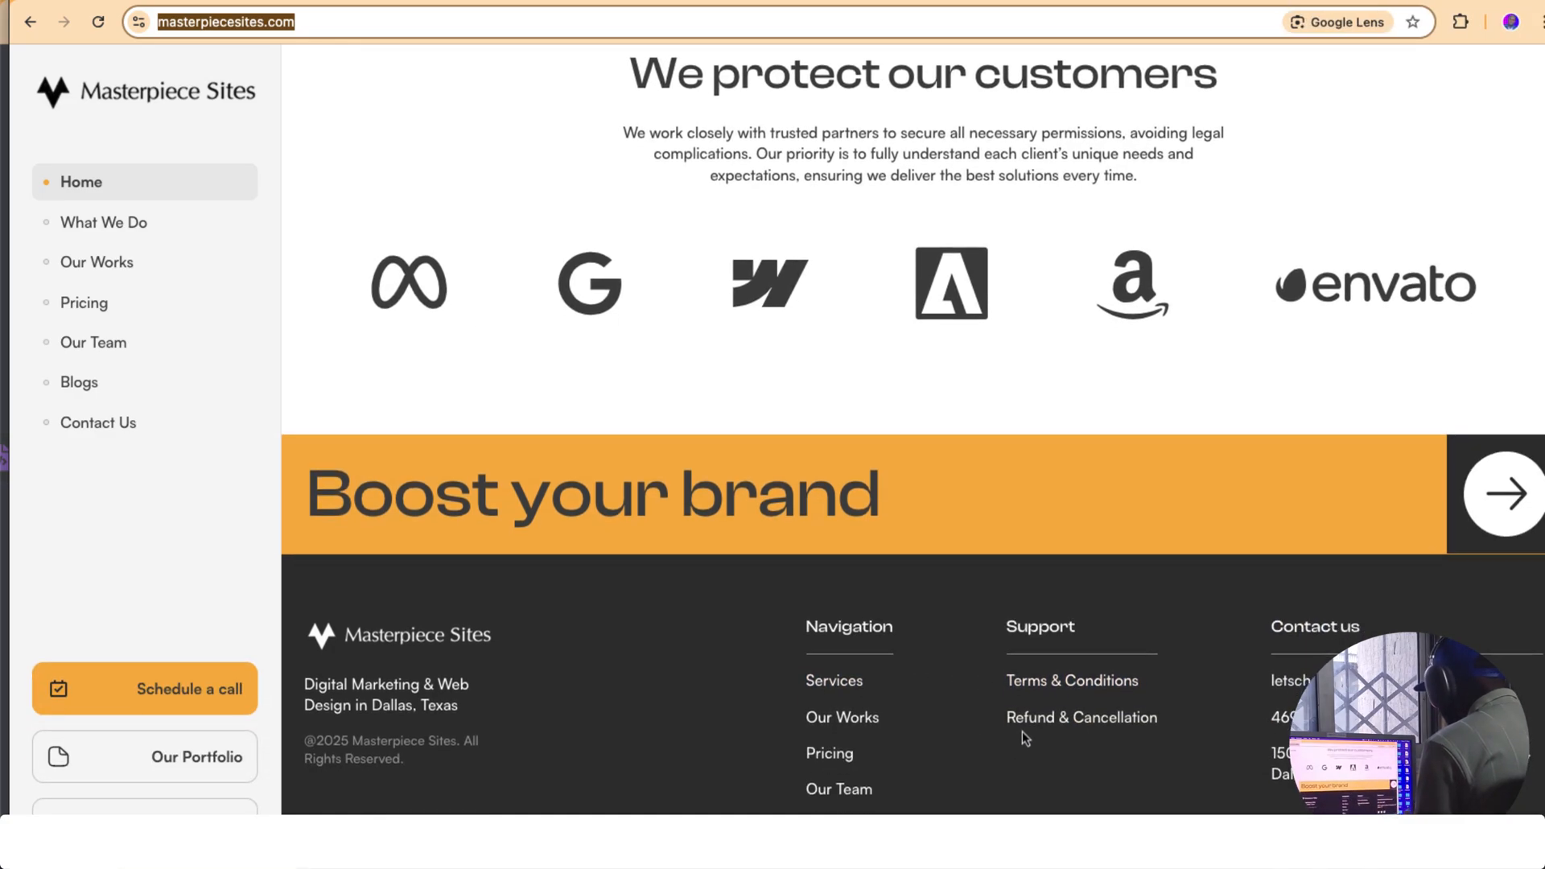
pyautogui.scroll(-2, 884, 746)
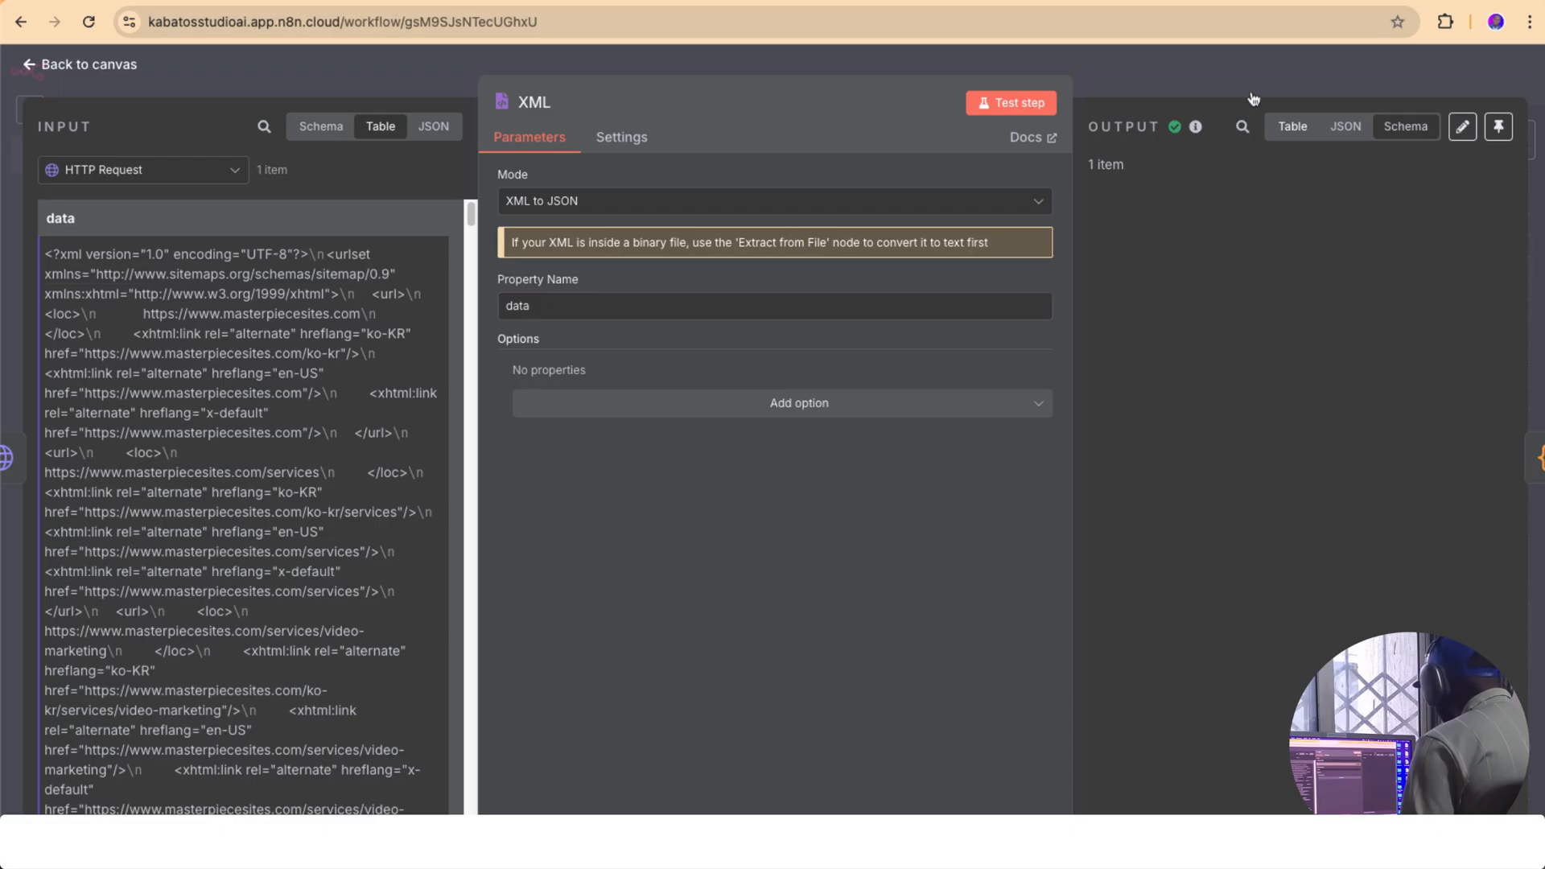
# Select lines 2–10 of the Code node's allowedUrls array, then view the Skool lesson.
pyautogui.click(1255, 71)
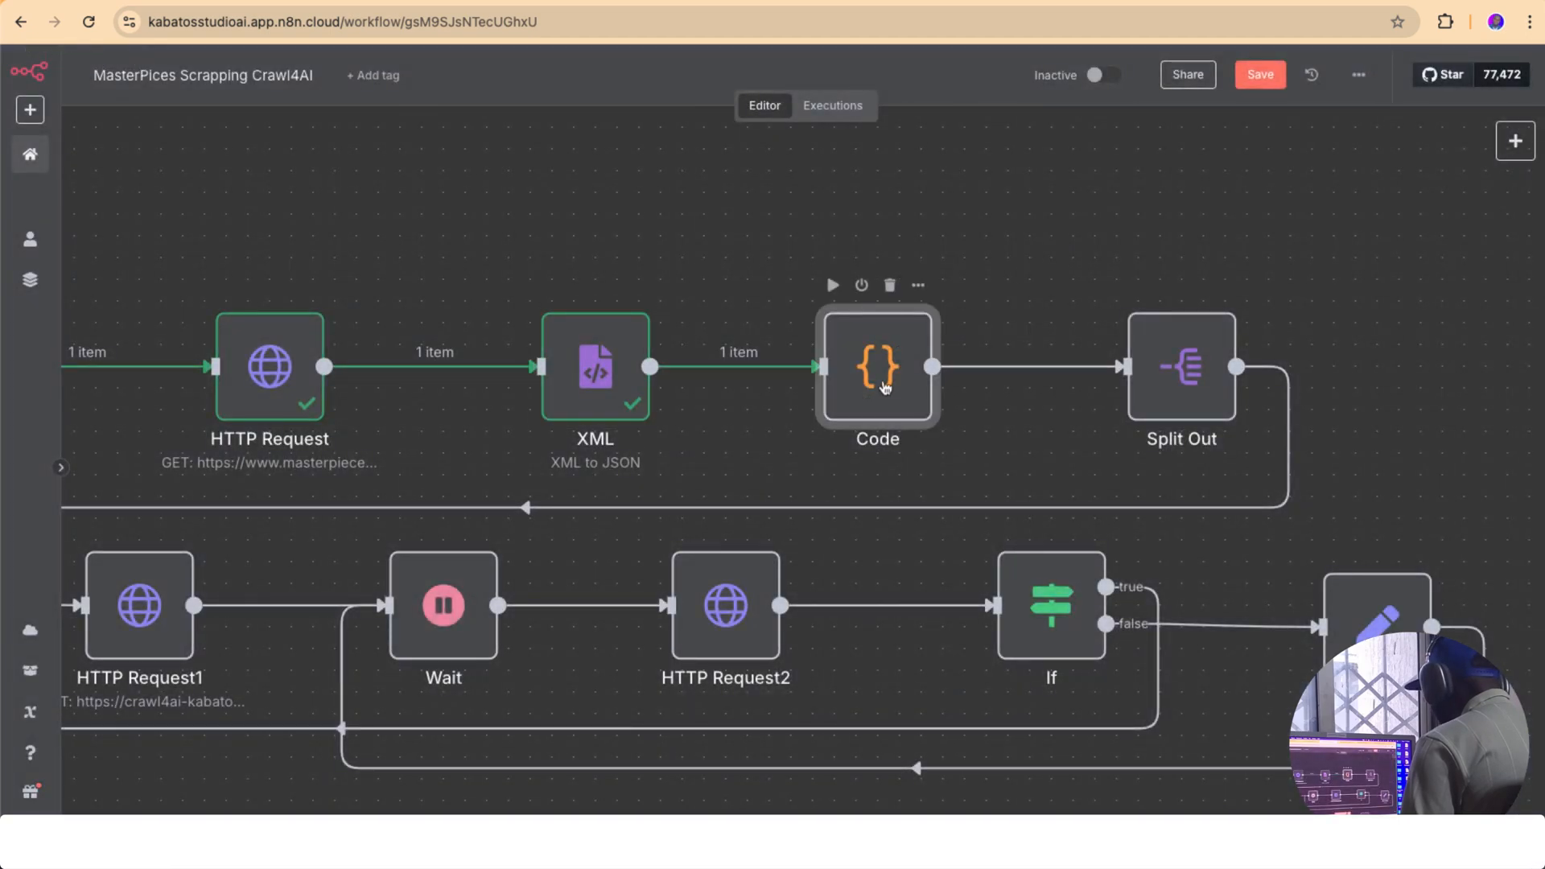
pyautogui.doubleClick(885, 387)
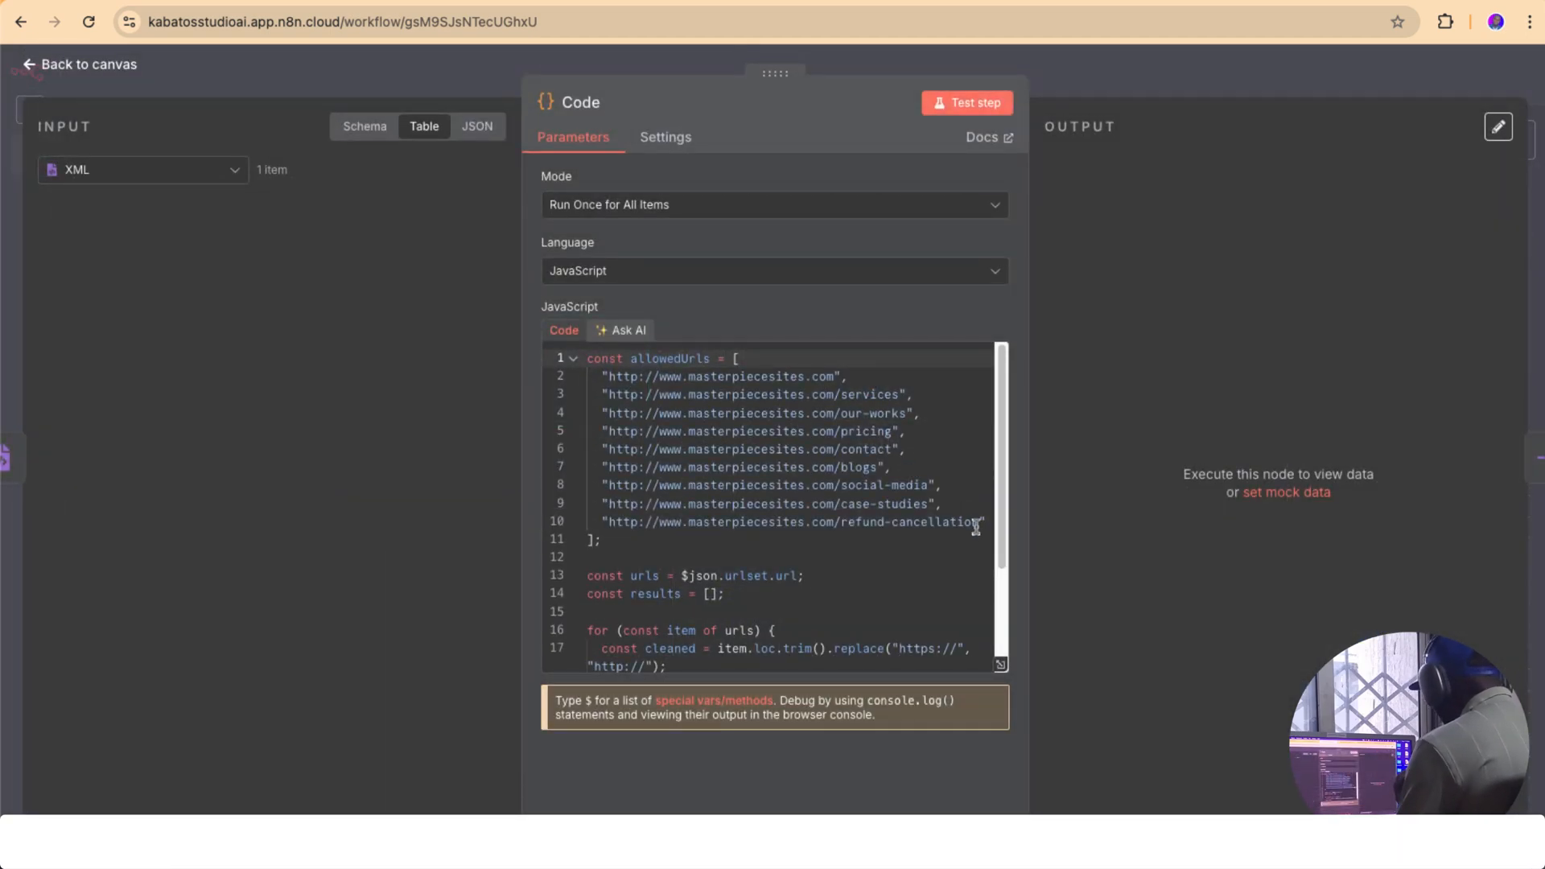
pyautogui.moveTo(983, 524); pyautogui.dragTo(609, 376)
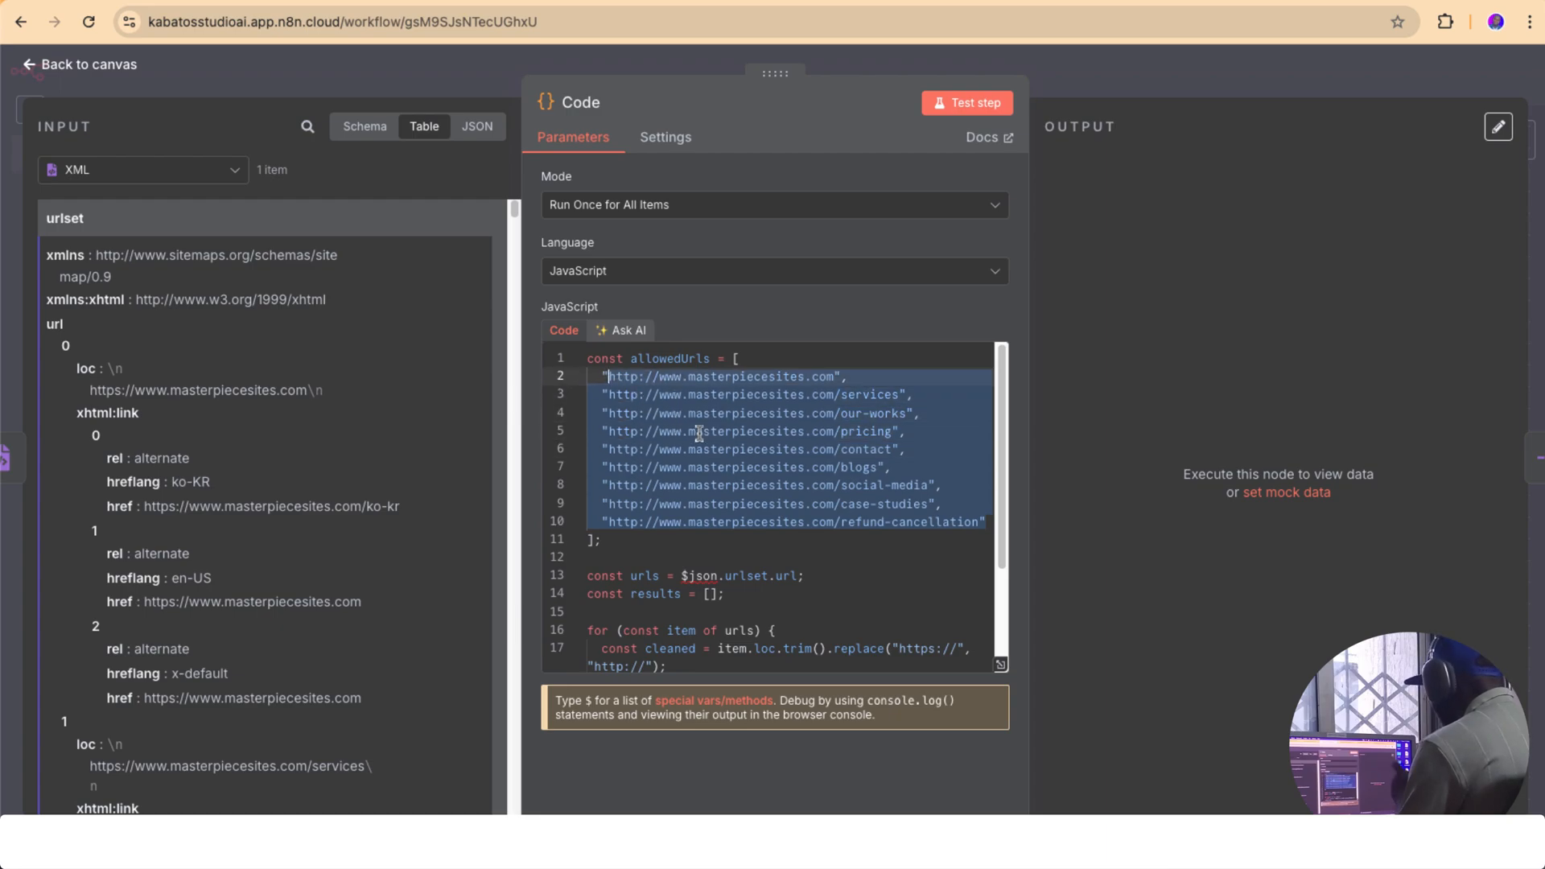
pyautogui.click(135, 4)
pyautogui.scroll(-10, 776, 569)
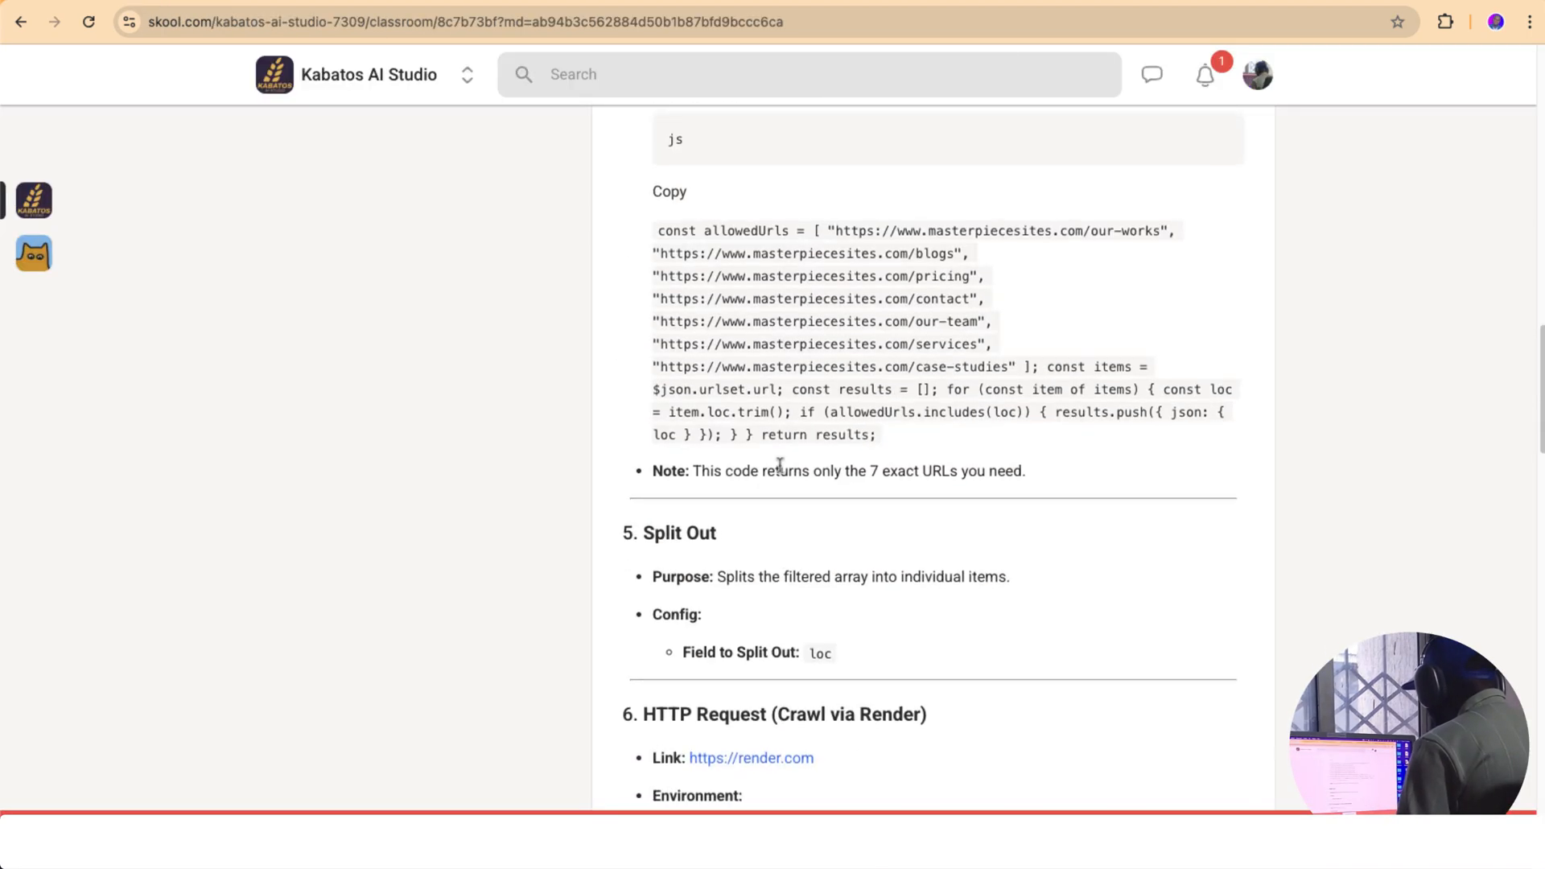
# Select the lesson's Code (Filter URLs) snippet in Skool, then return to the n8n Code node.
pyautogui.scroll(1, 780, 465)
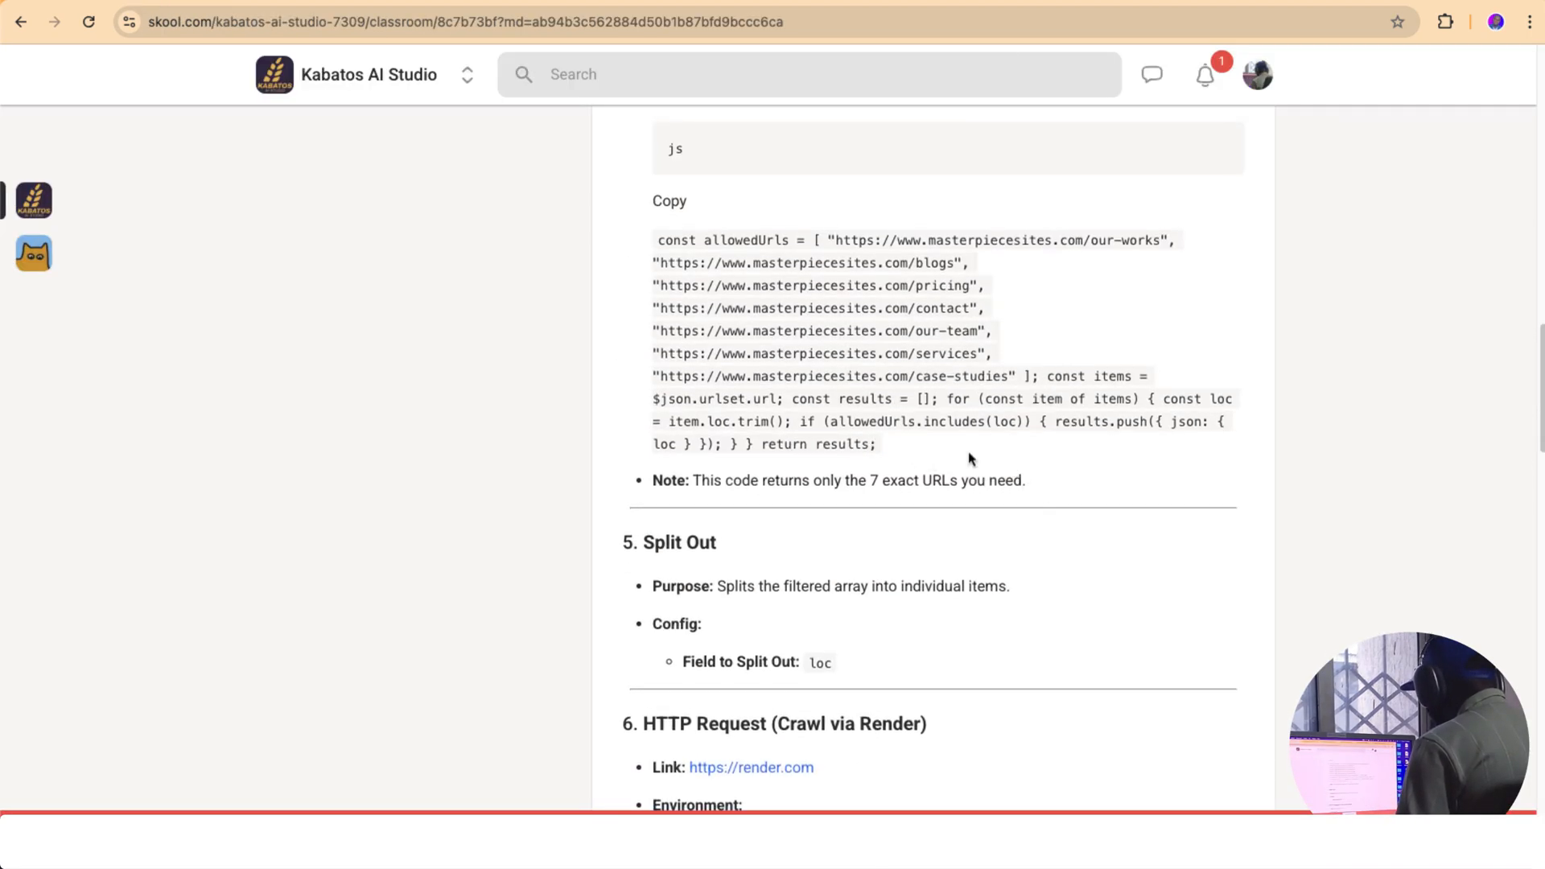
pyautogui.scroll(1, 905, 453)
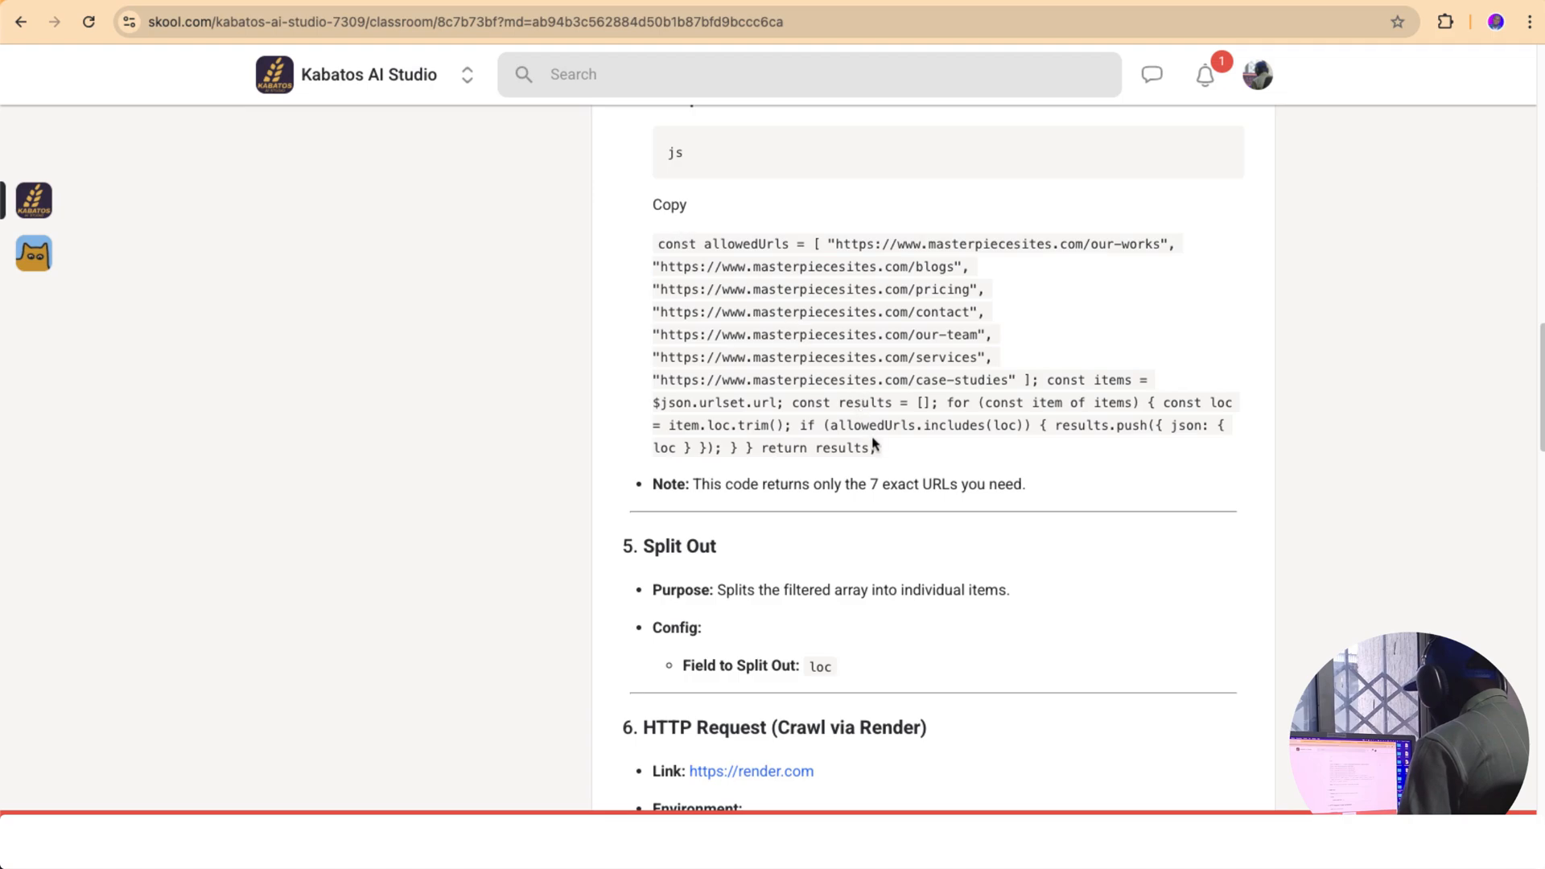
pyautogui.moveTo(880, 456); pyautogui.dragTo(625, 217)
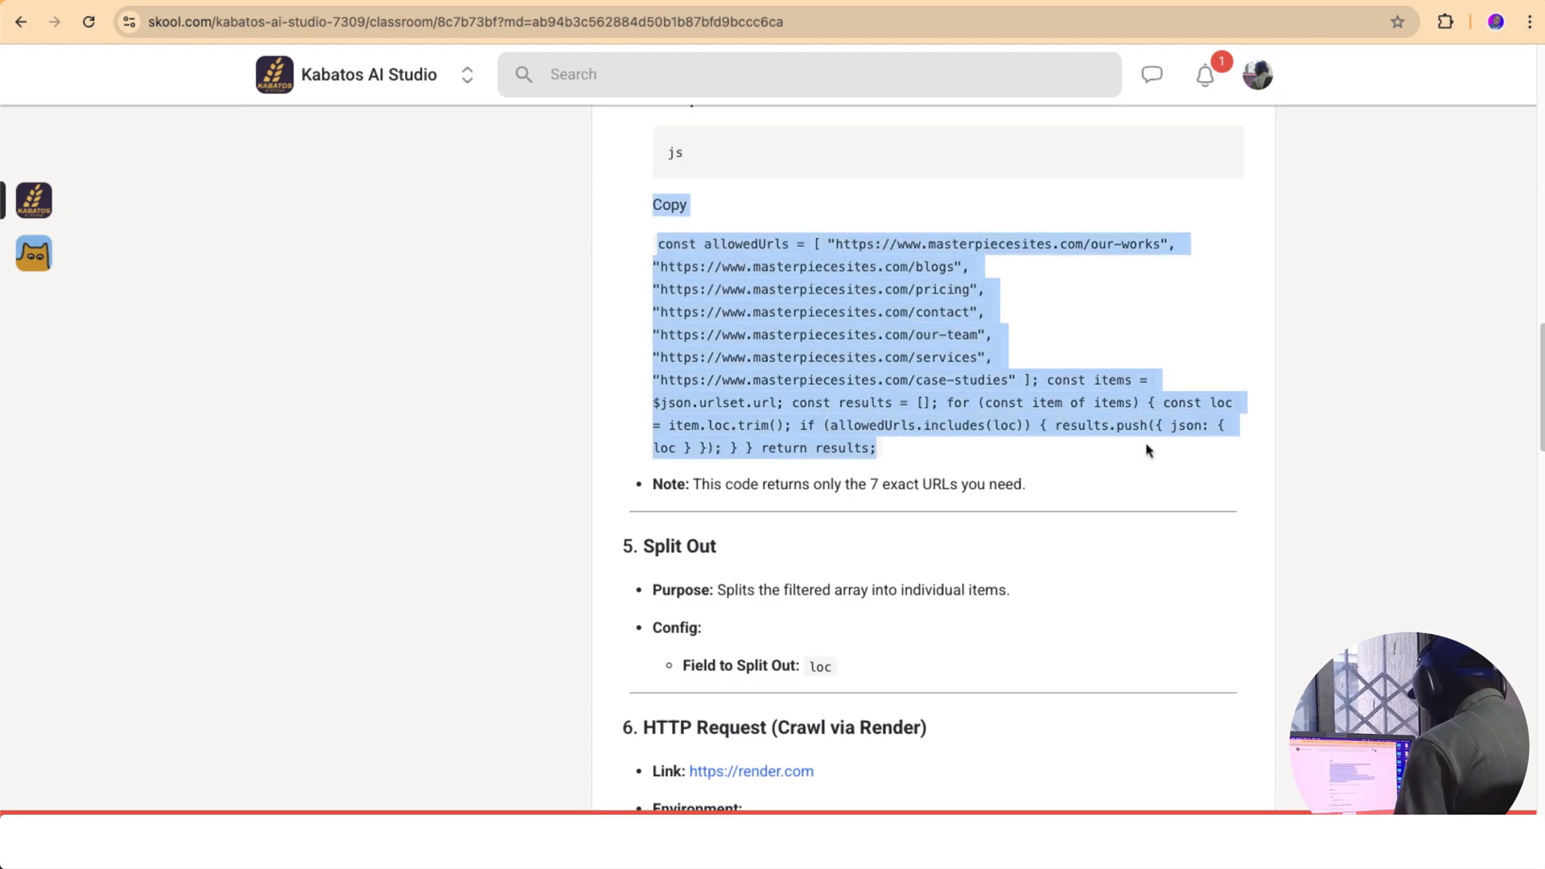
pyautogui.click(965, 454)
pyautogui.scroll(-1, 882, 271)
pyautogui.press('super+grave')
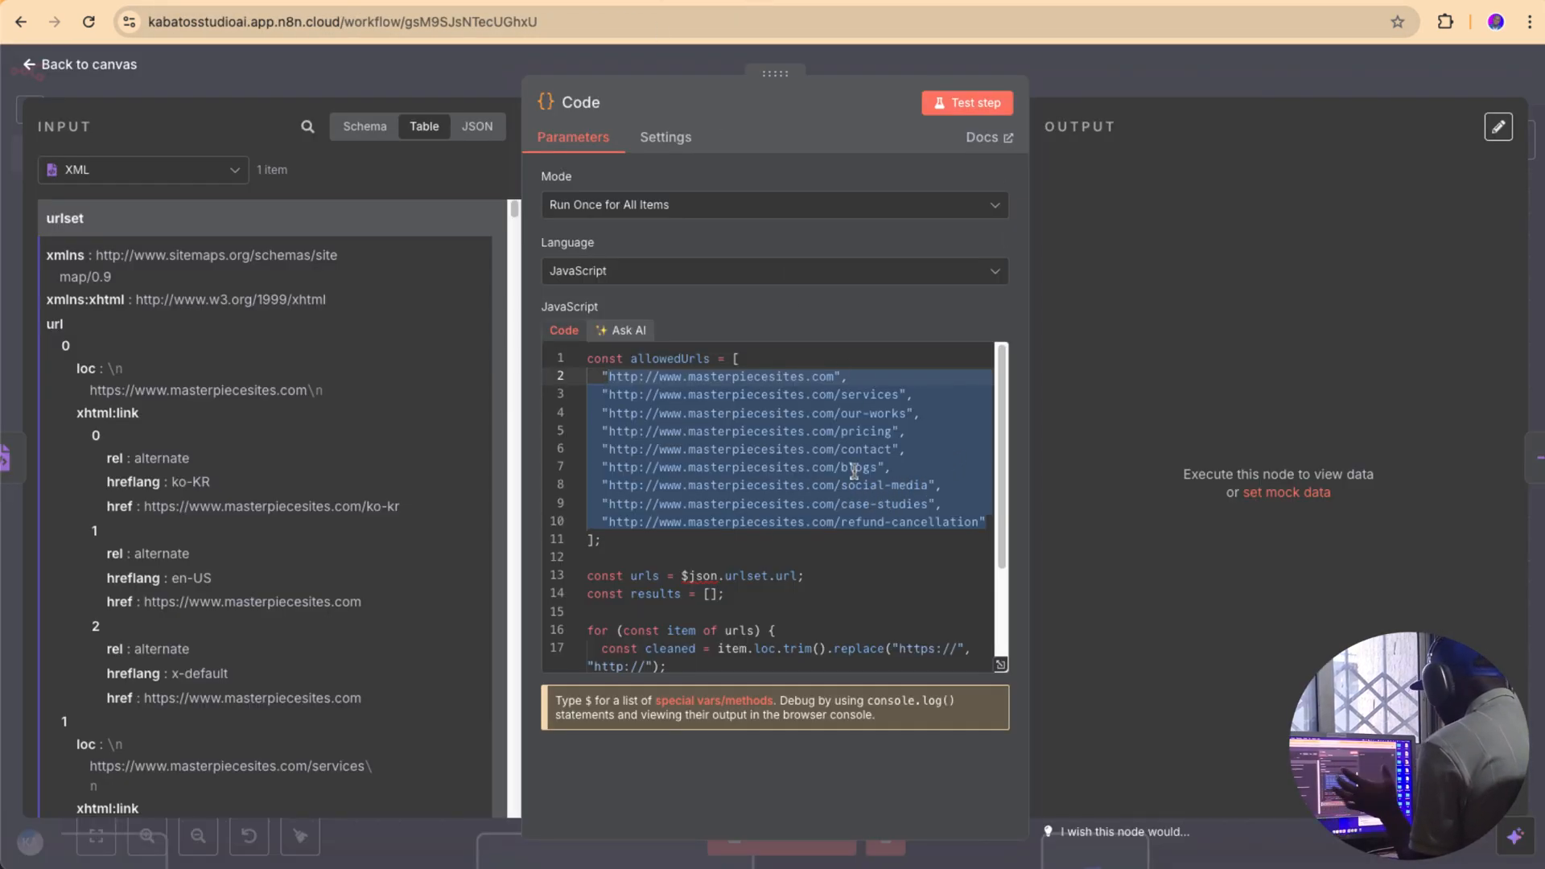
# Run the Code node to filter 8 URLs, then check the XML output in Schema view.
pyautogui.click(1000, 107)
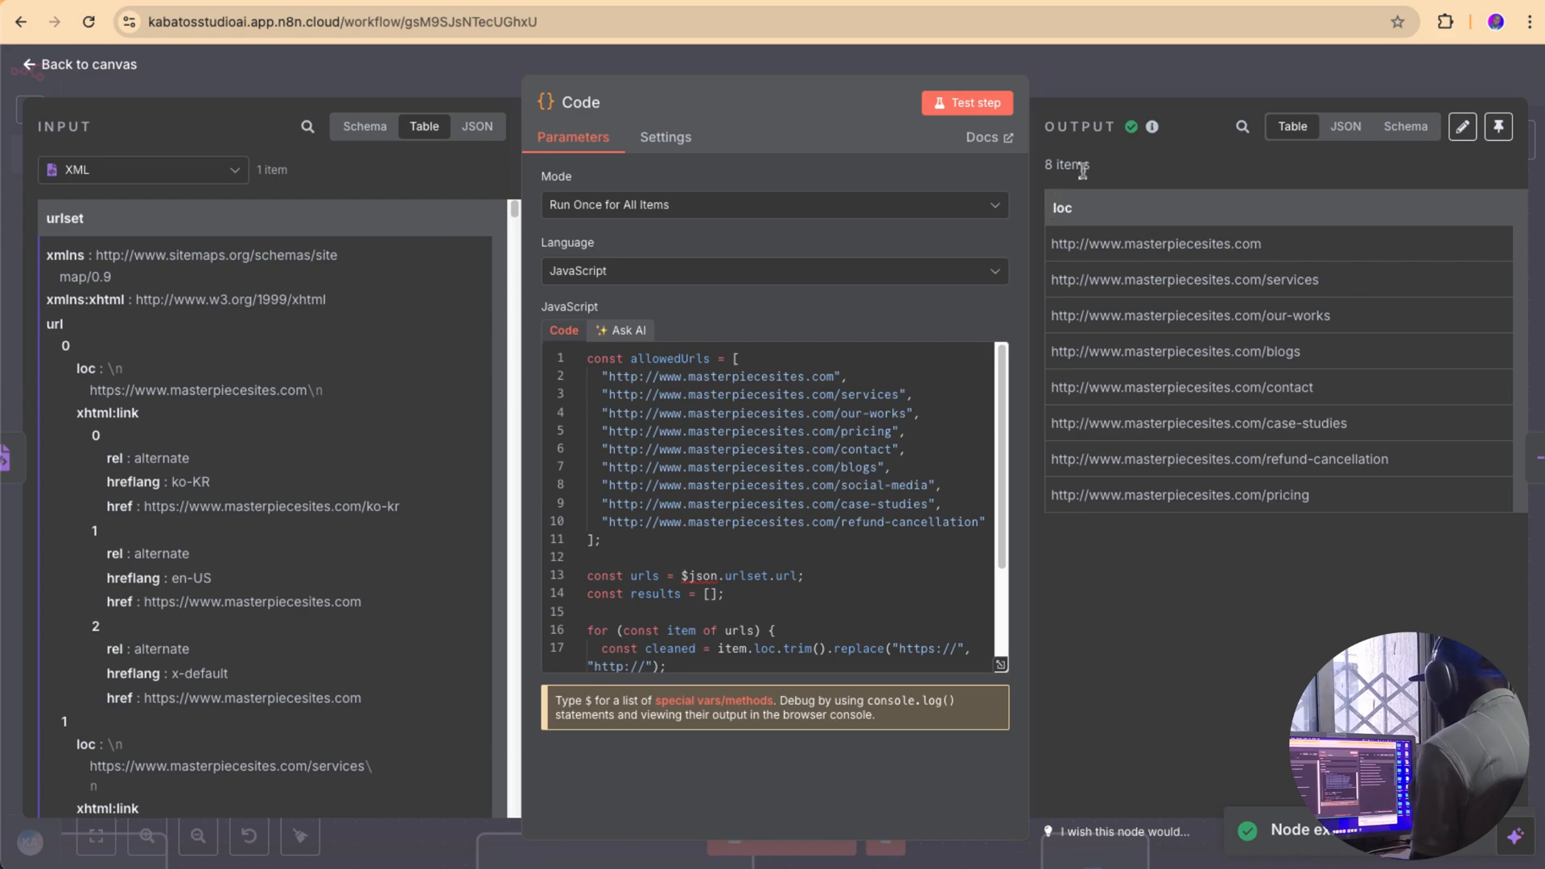
pyautogui.click(934, 64)
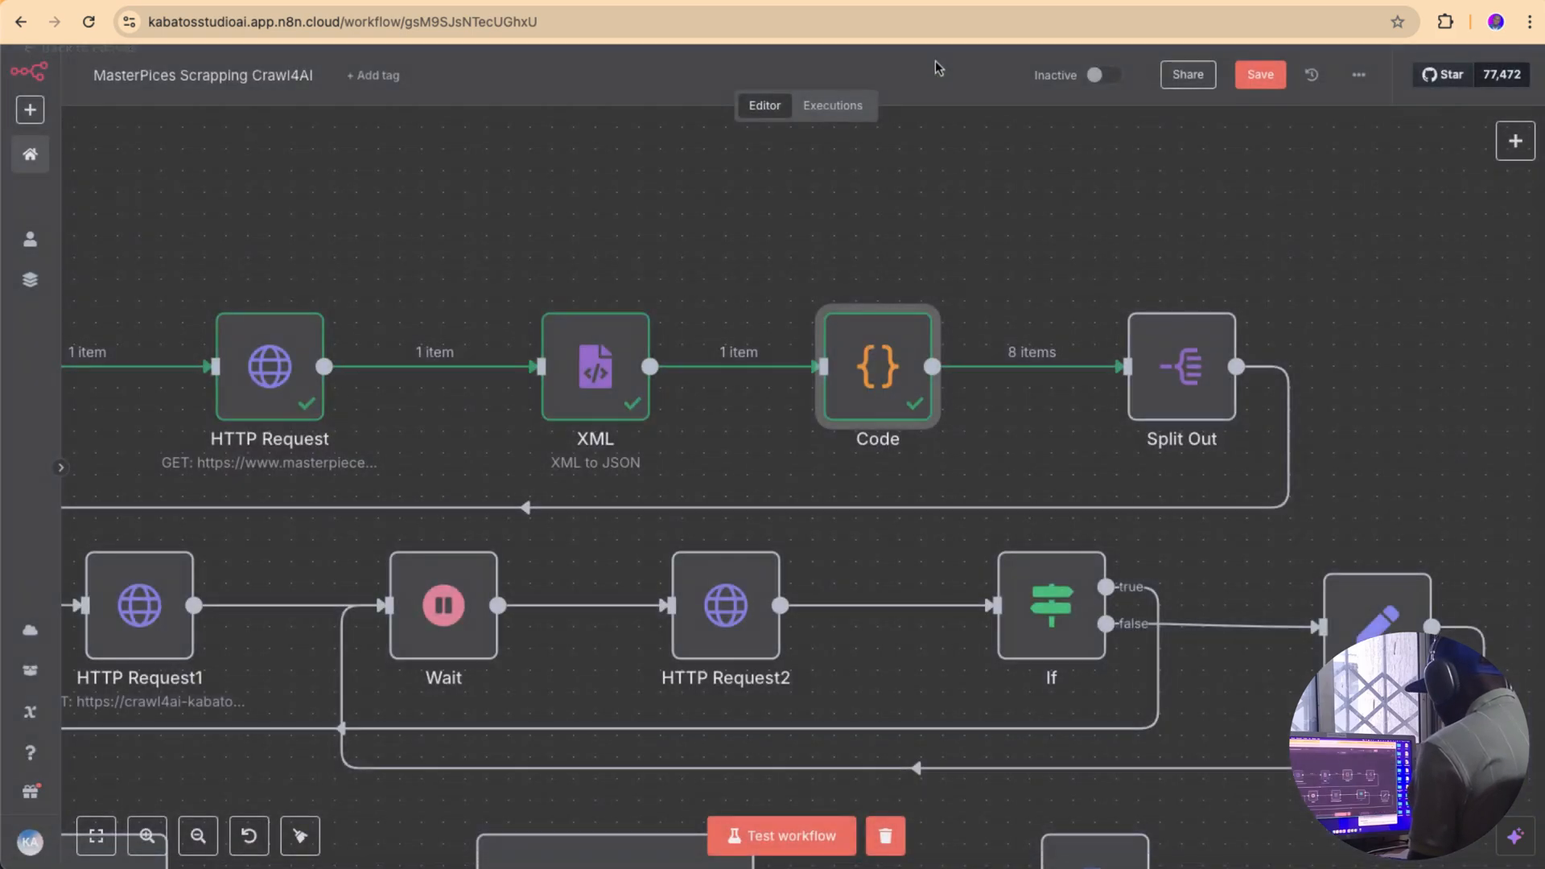
pyautogui.doubleClick(624, 392)
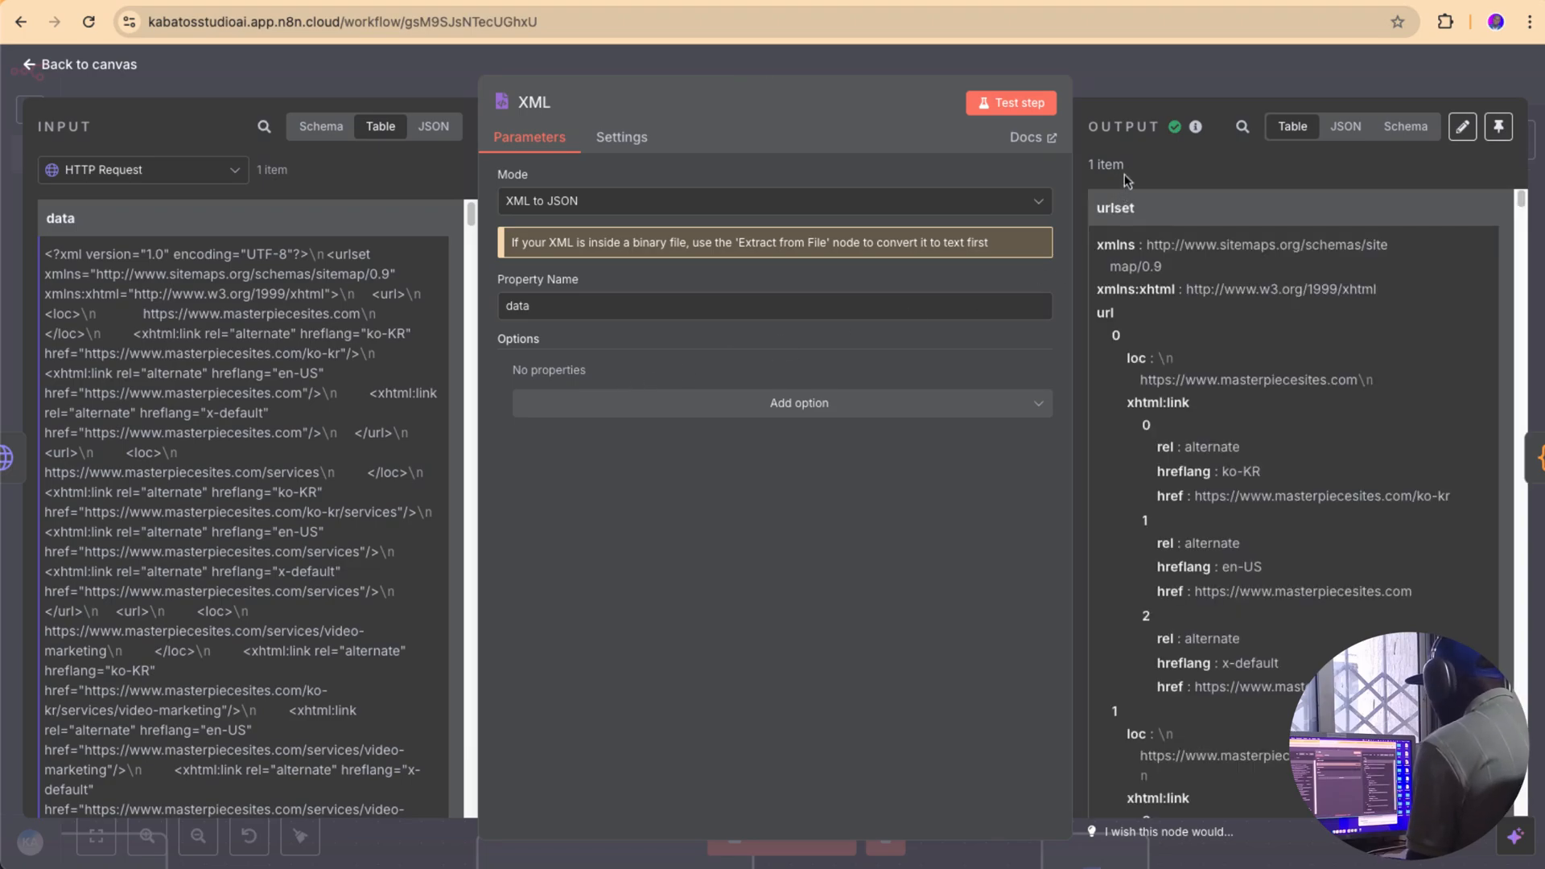
pyautogui.click(1408, 129)
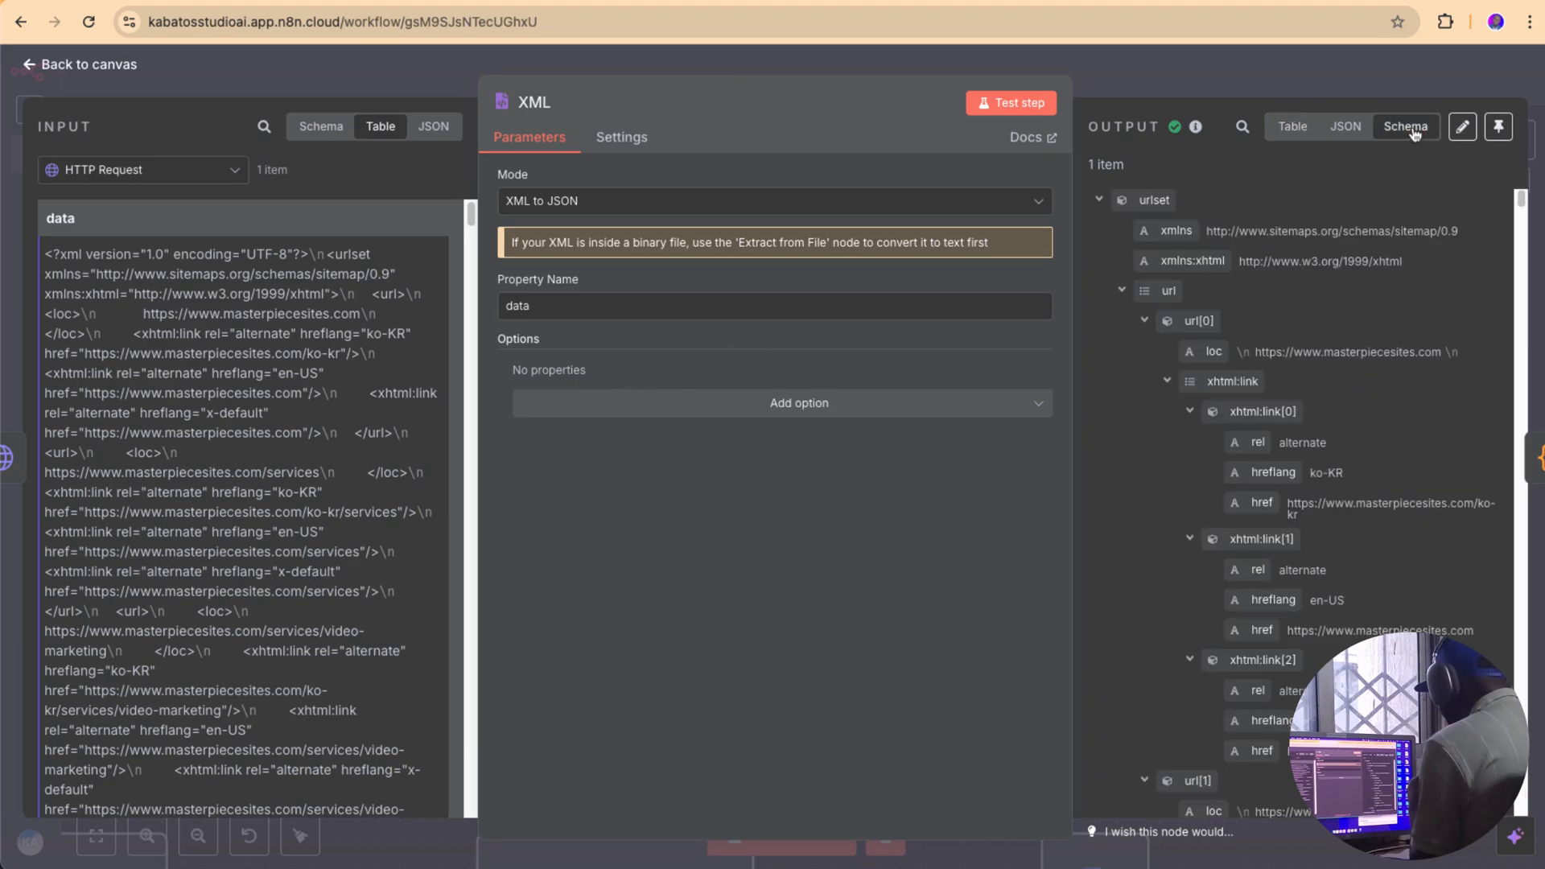
pyautogui.scroll(-5, 1114, 334)
pyautogui.scroll(-15, 1115, 333)
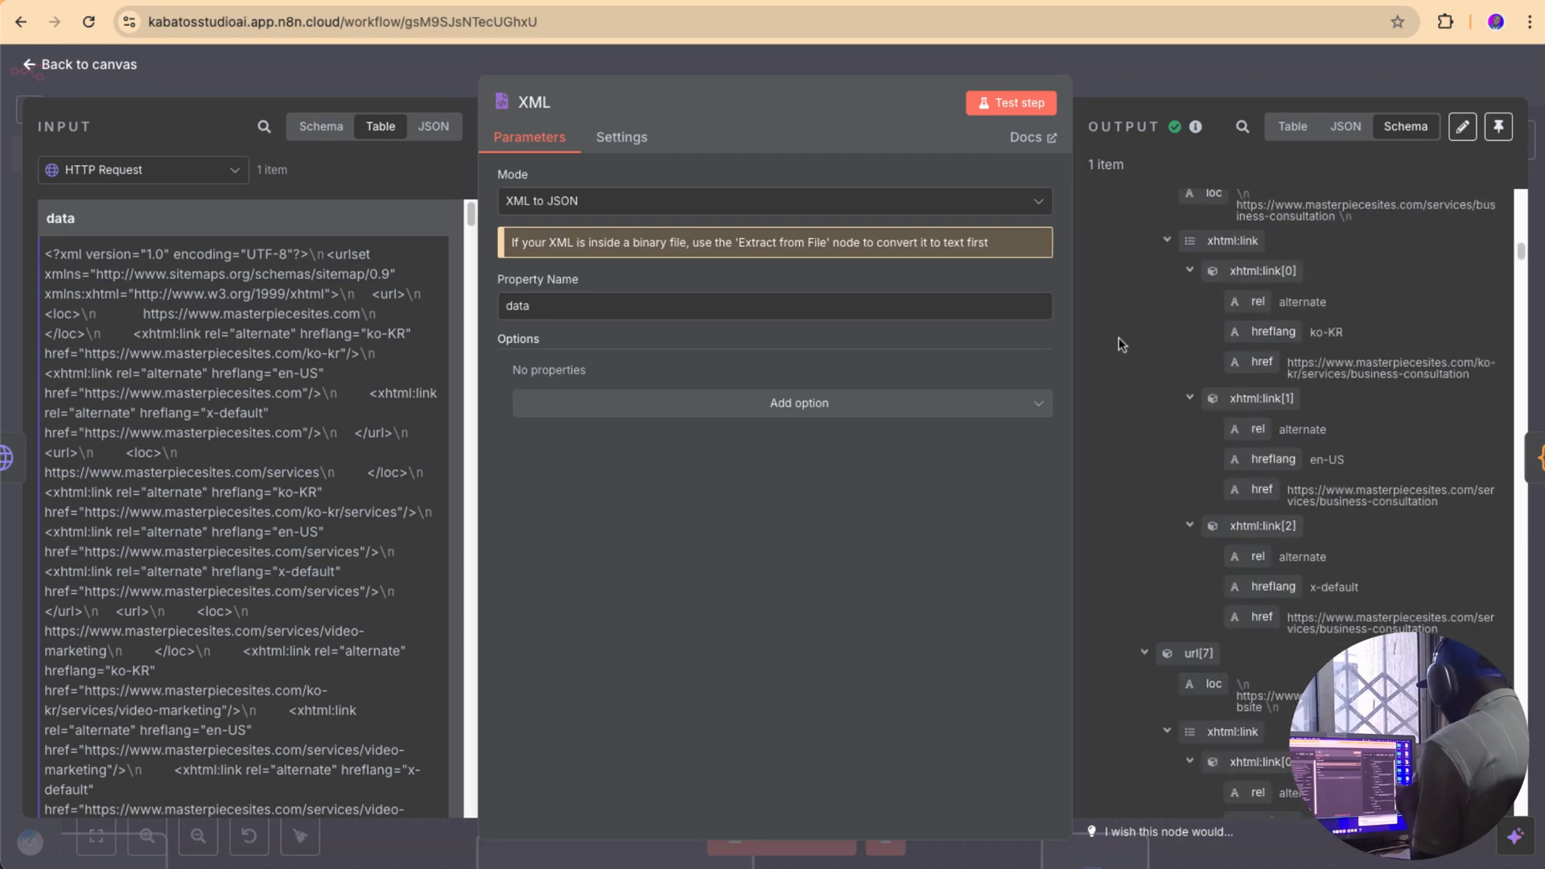
pyautogui.click(1115, 99)
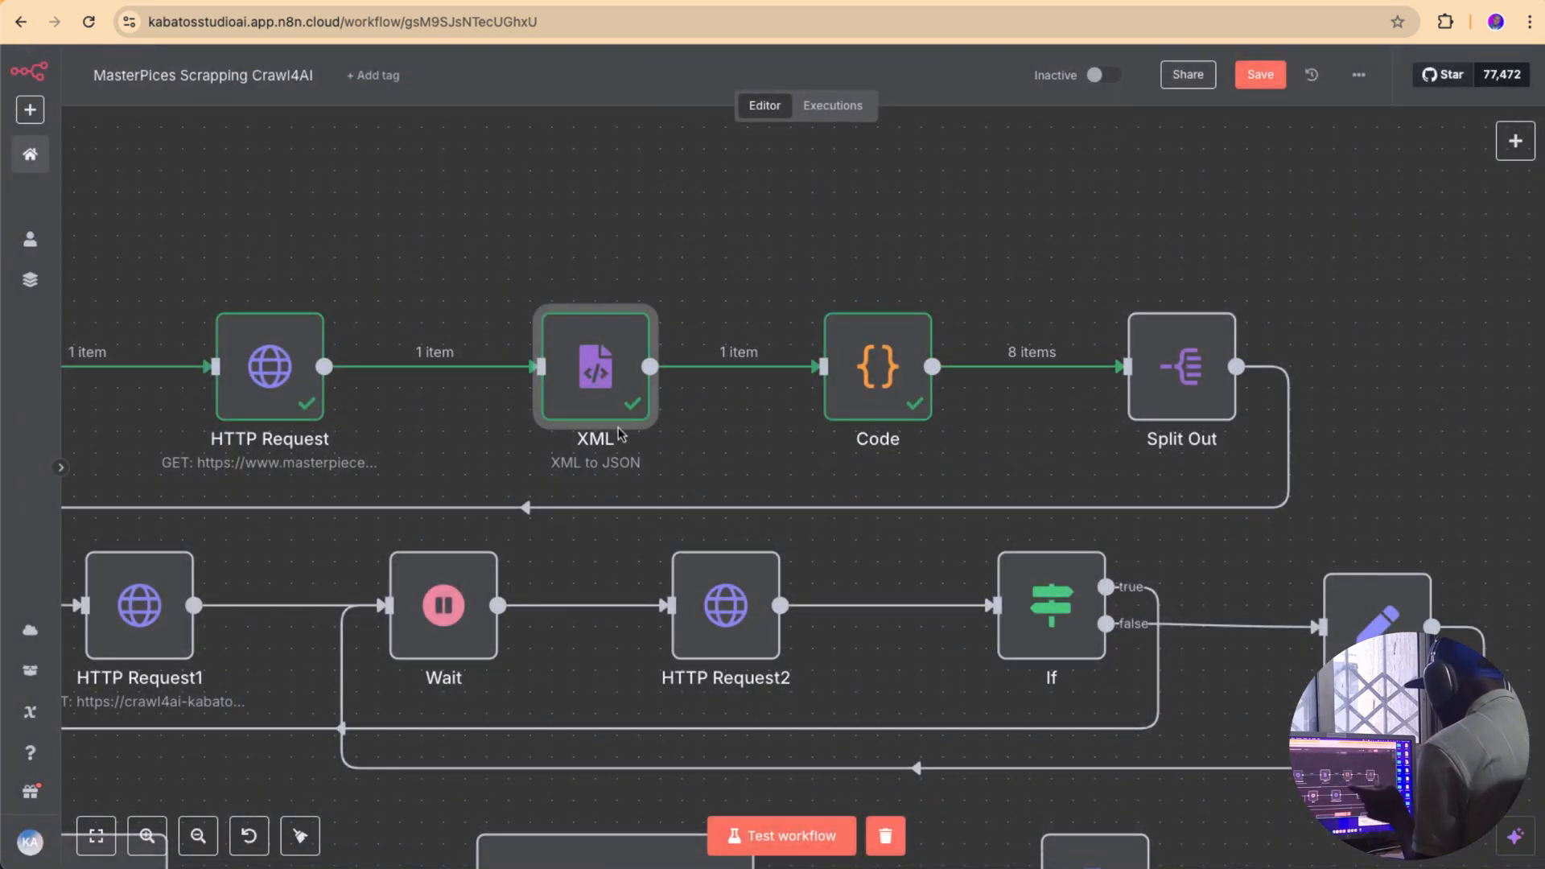
# Check the rest of the Code node's script, then open the Split Out node's settings.
pyautogui.moveTo(645, 445)
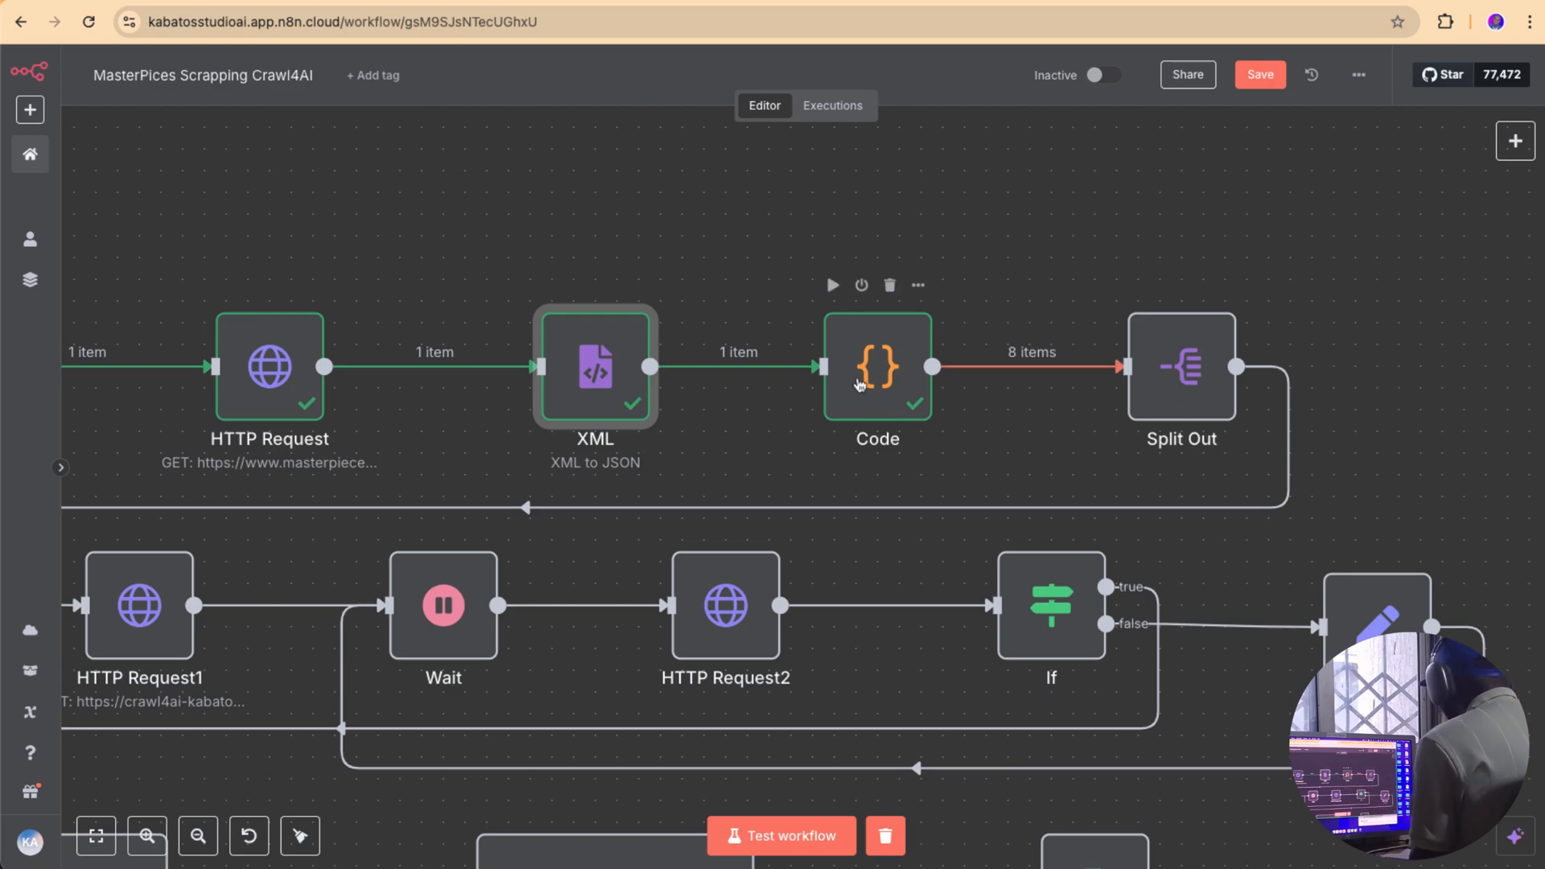
pyautogui.doubleClick(863, 348)
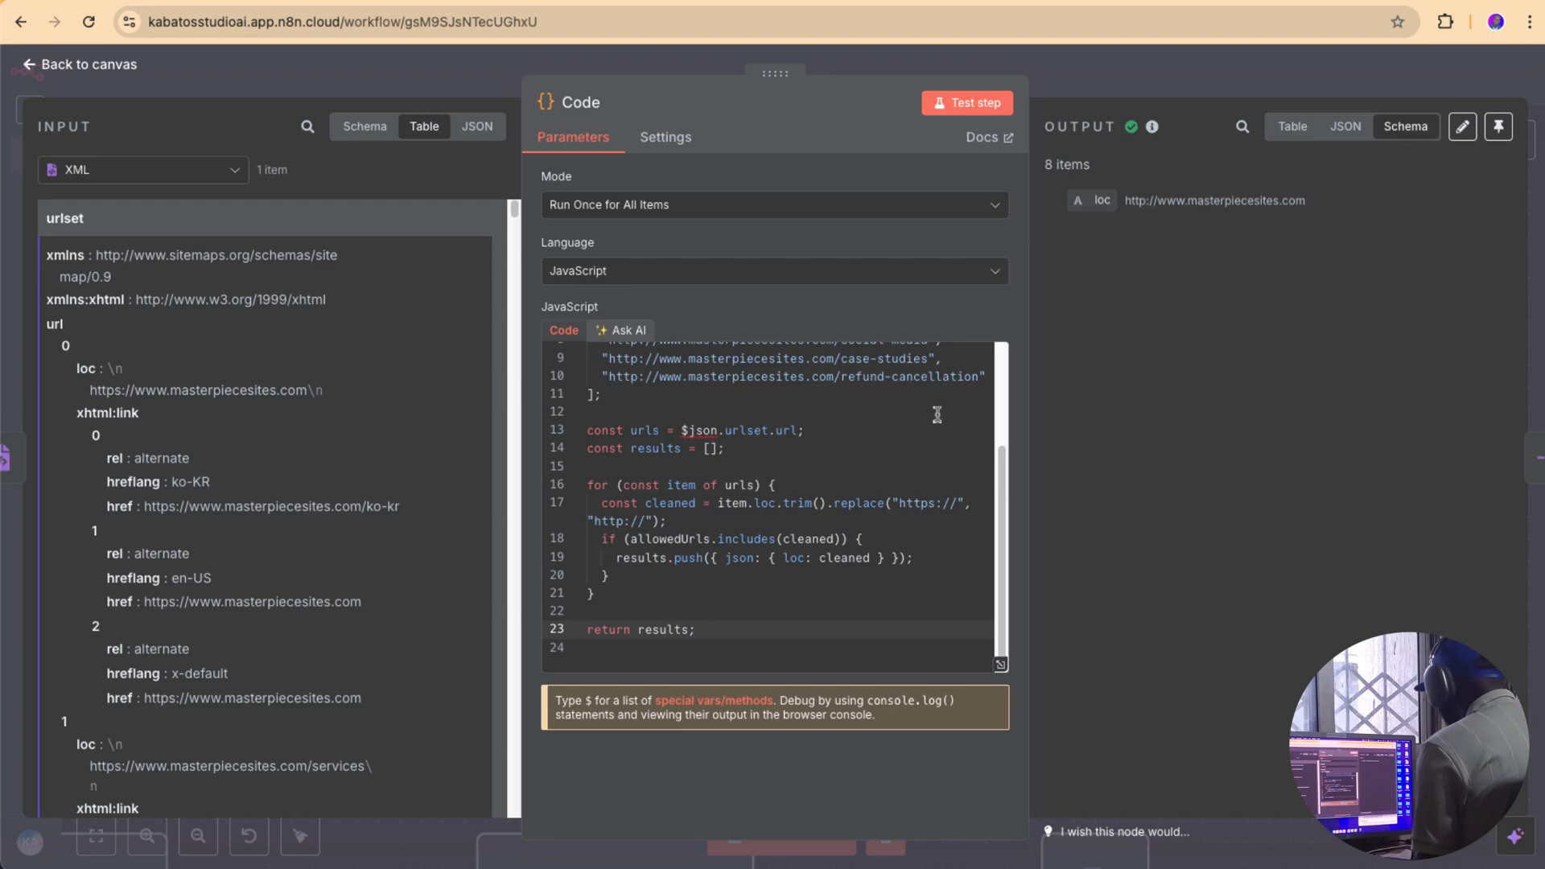
pyautogui.press('Escape')
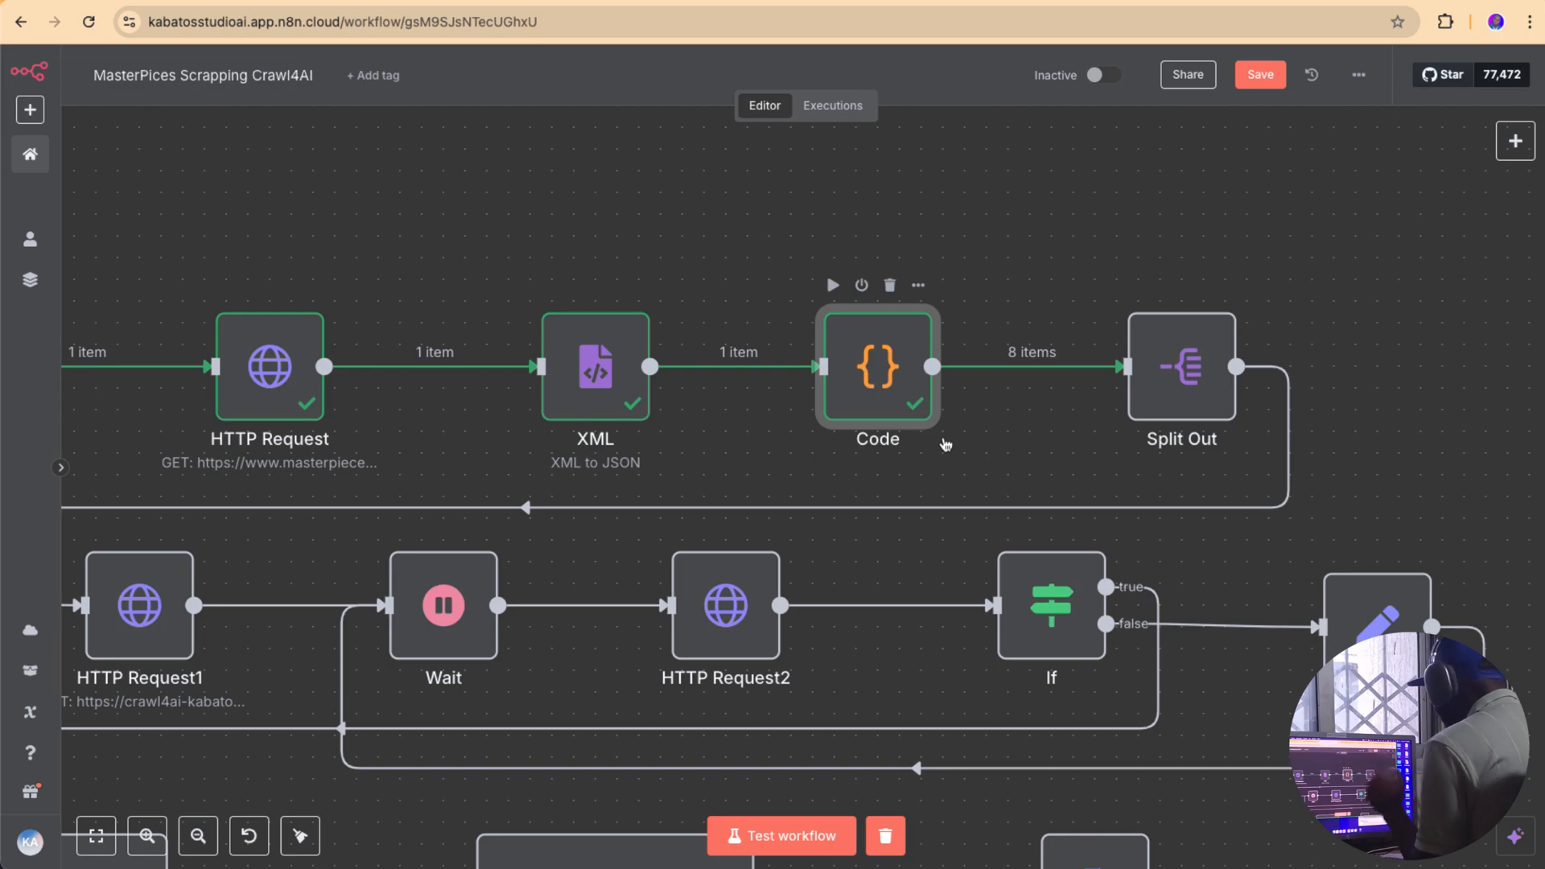
pyautogui.doubleClick(1181, 366)
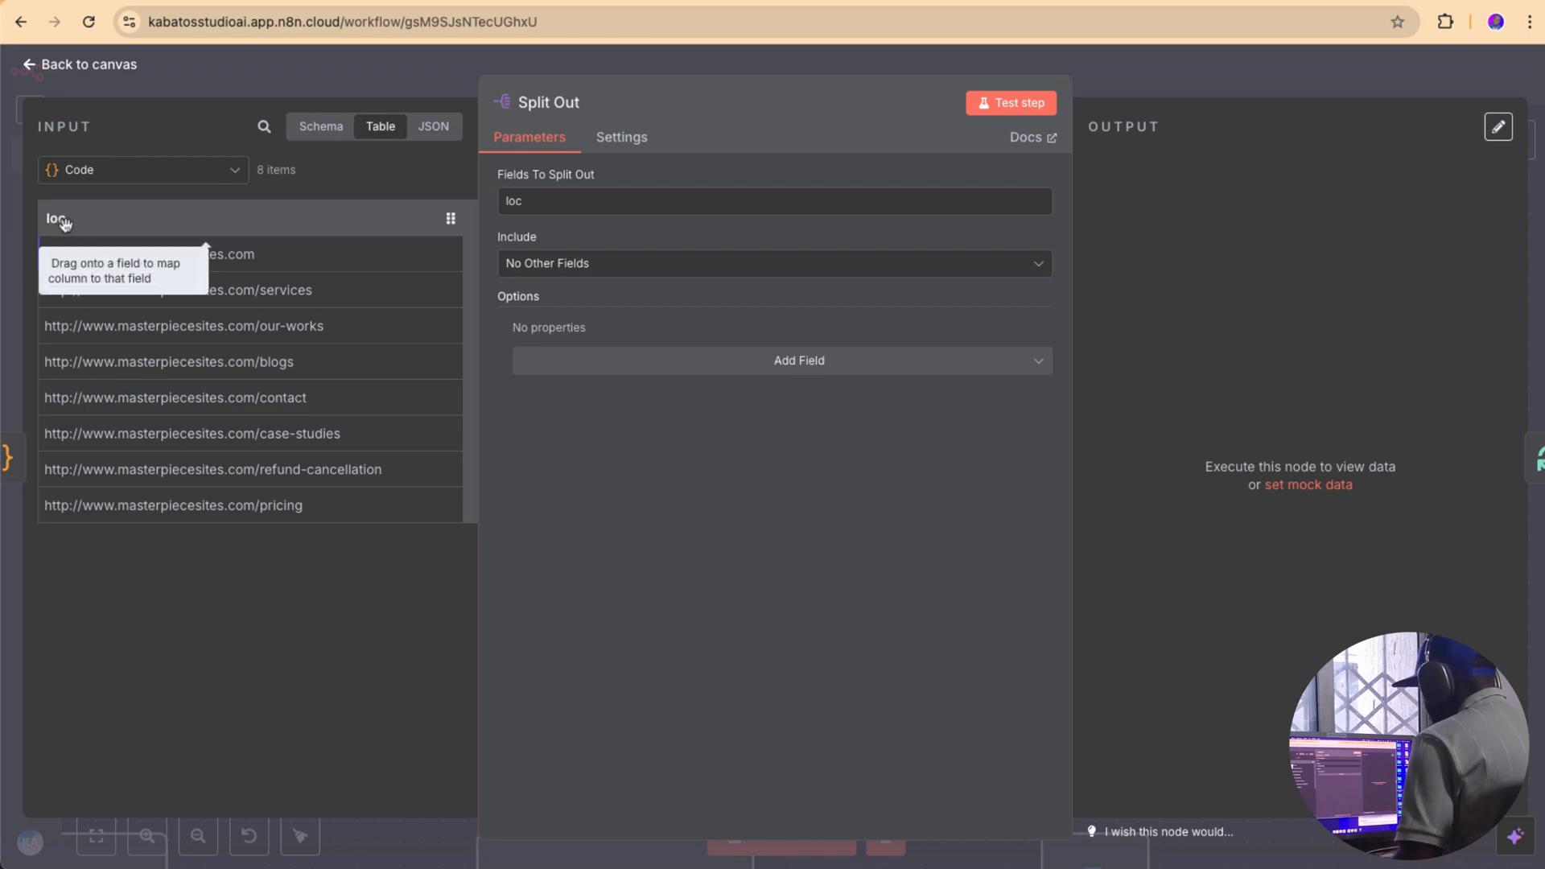
# Set Split Out's Fields To Split Out to loc and test it, yielding 8 items.
pyautogui.doubleClick(508, 207)
pyautogui.press('BackSpace')
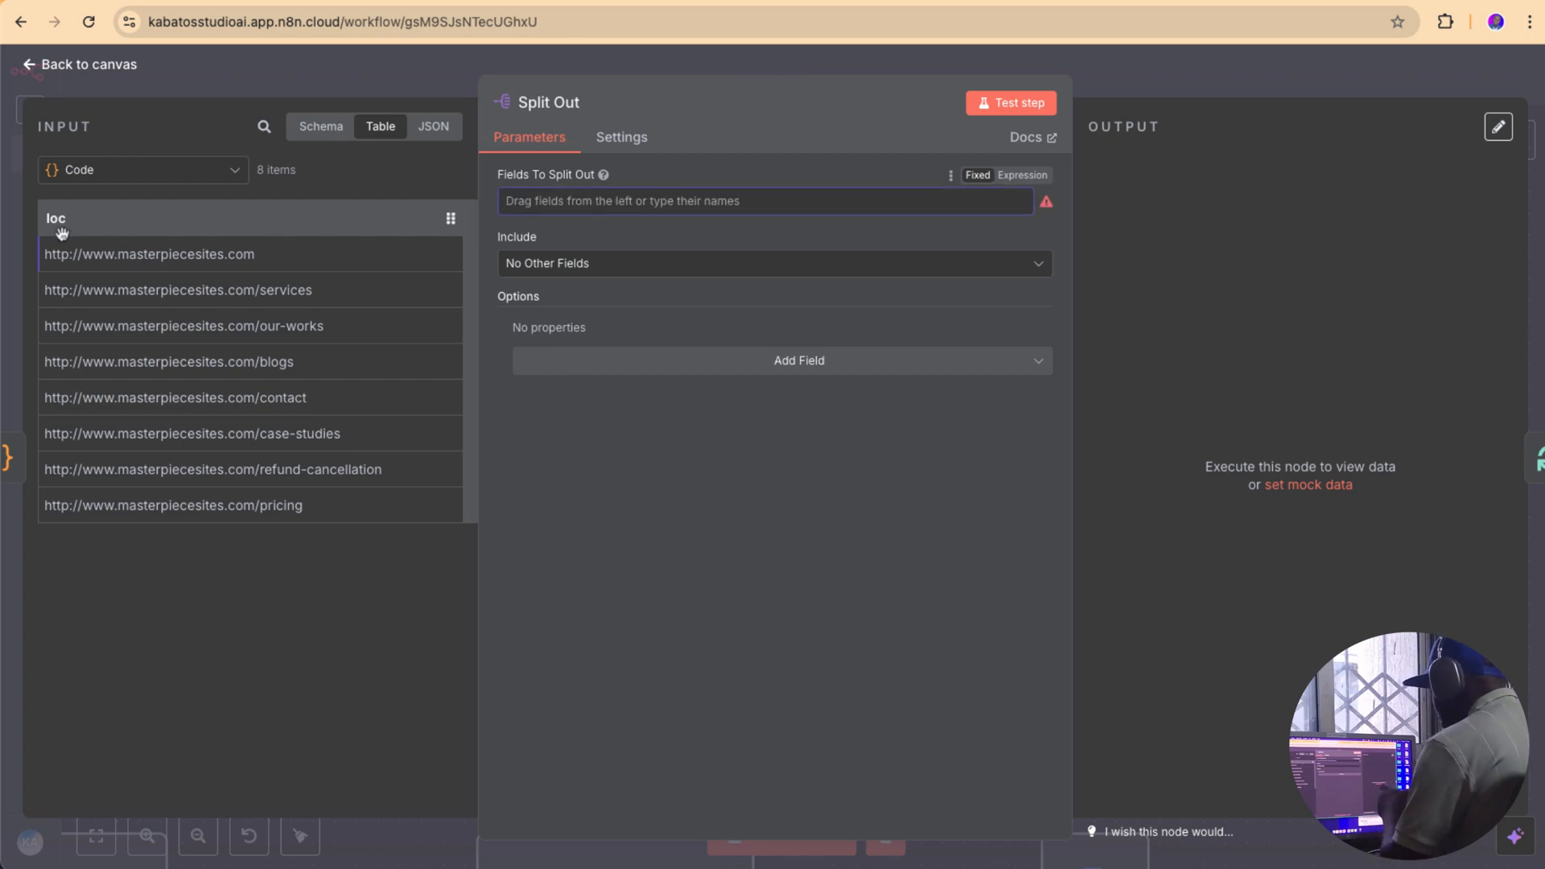
pyautogui.write('loc')
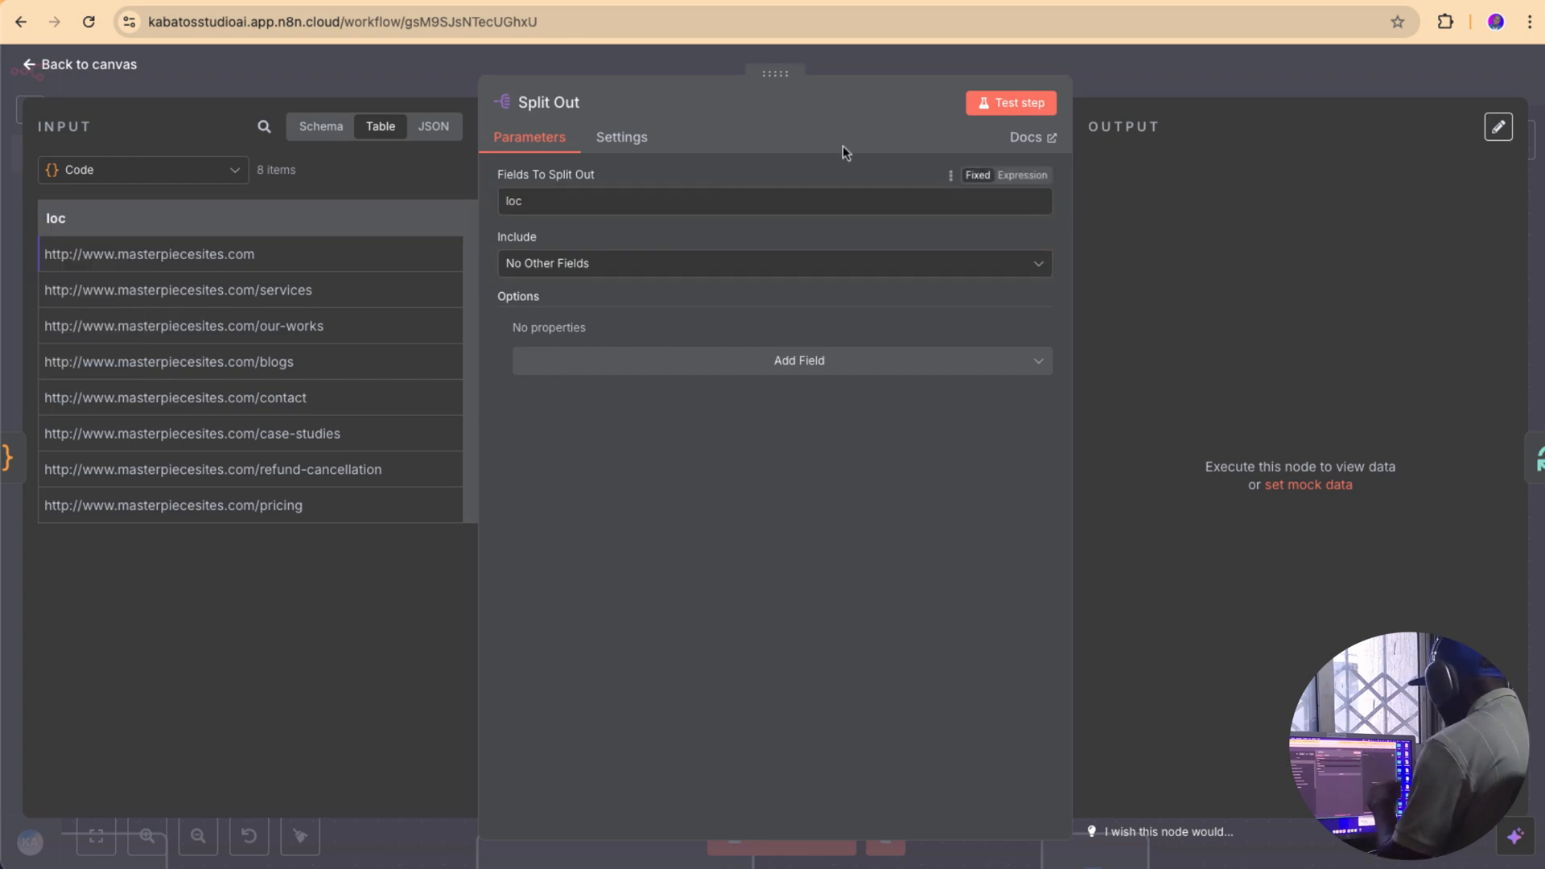
pyautogui.click(1035, 109)
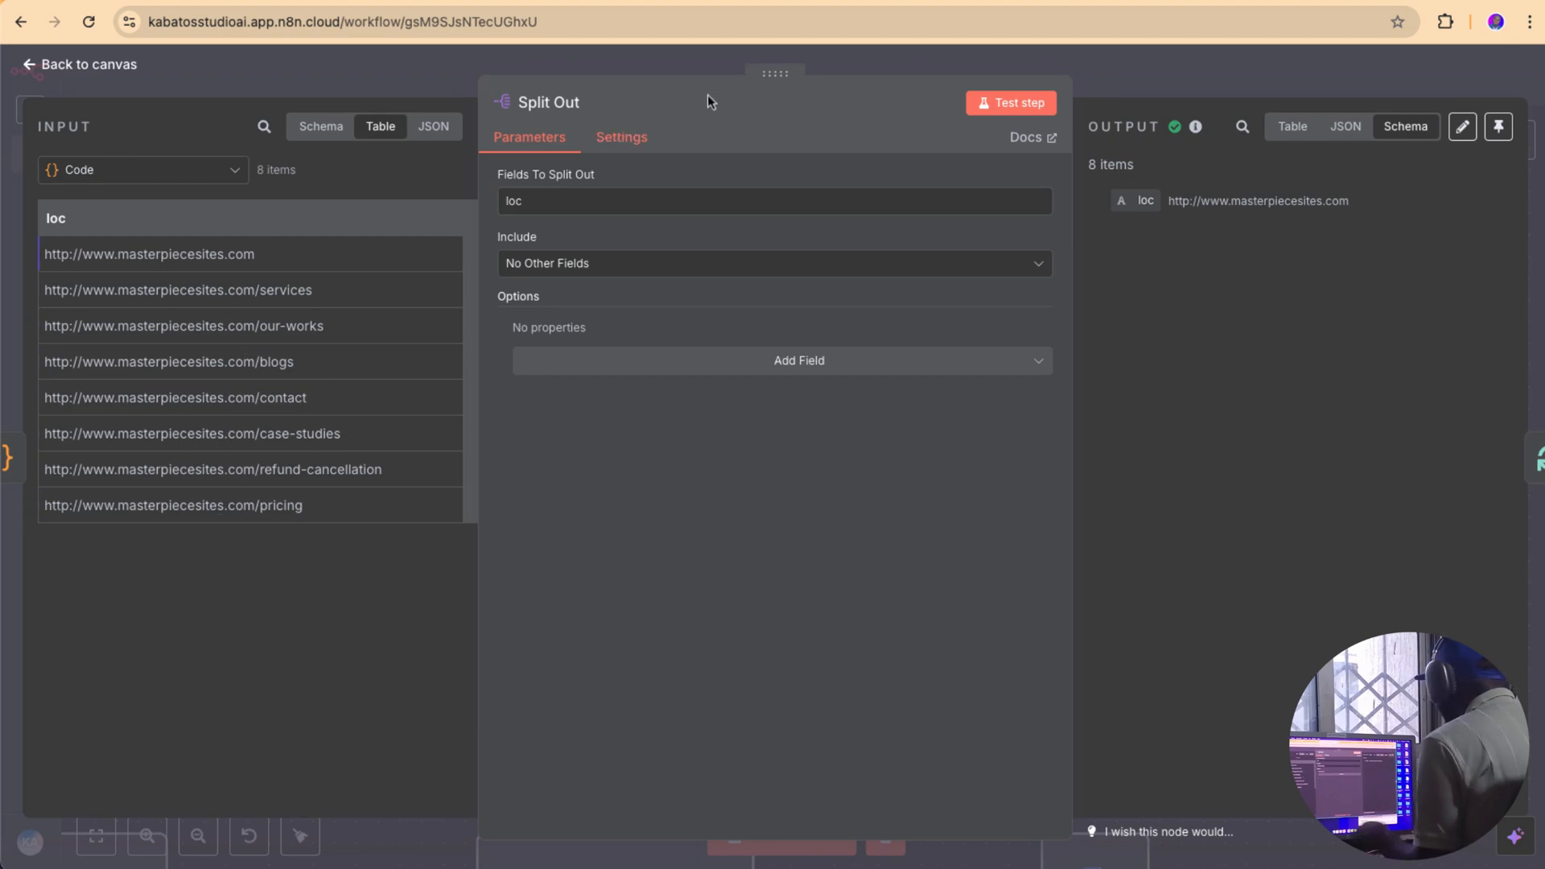
pyautogui.click(891, 73)
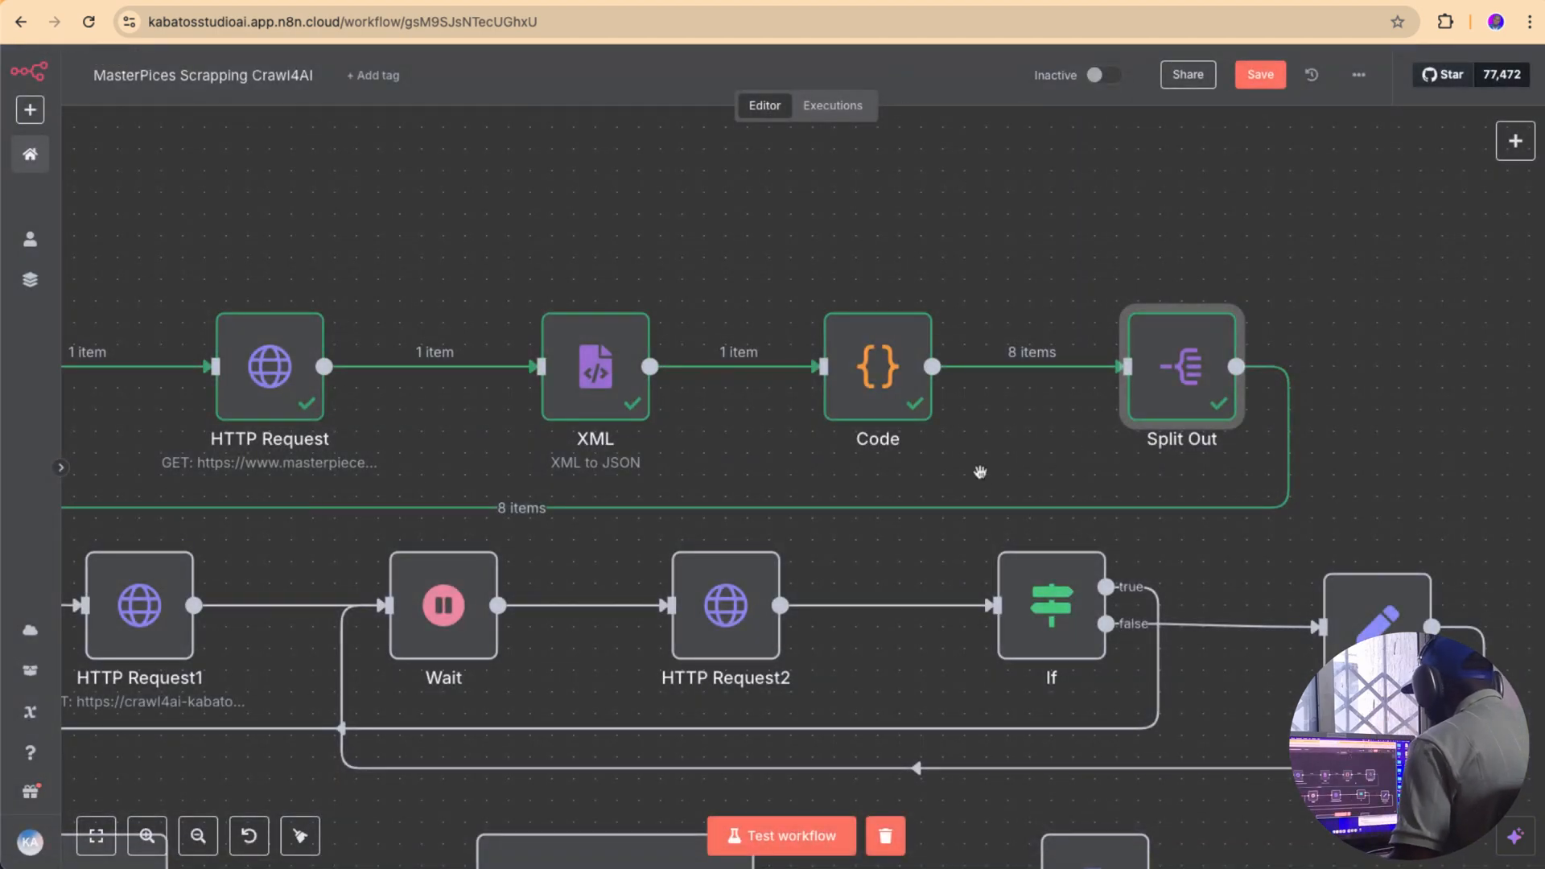
pyautogui.hscroll(-8, 982, 475)
pyautogui.scroll(-2, 983, 476)
pyautogui.moveTo(590, 300)
pyautogui.mouseDown()
pyautogui.moveTo(634, 297)
pyautogui.moveTo(645, 268)
pyautogui.moveTo(612, 300)
pyautogui.mouseUp()
pyautogui.scroll(-5, 727, 416)
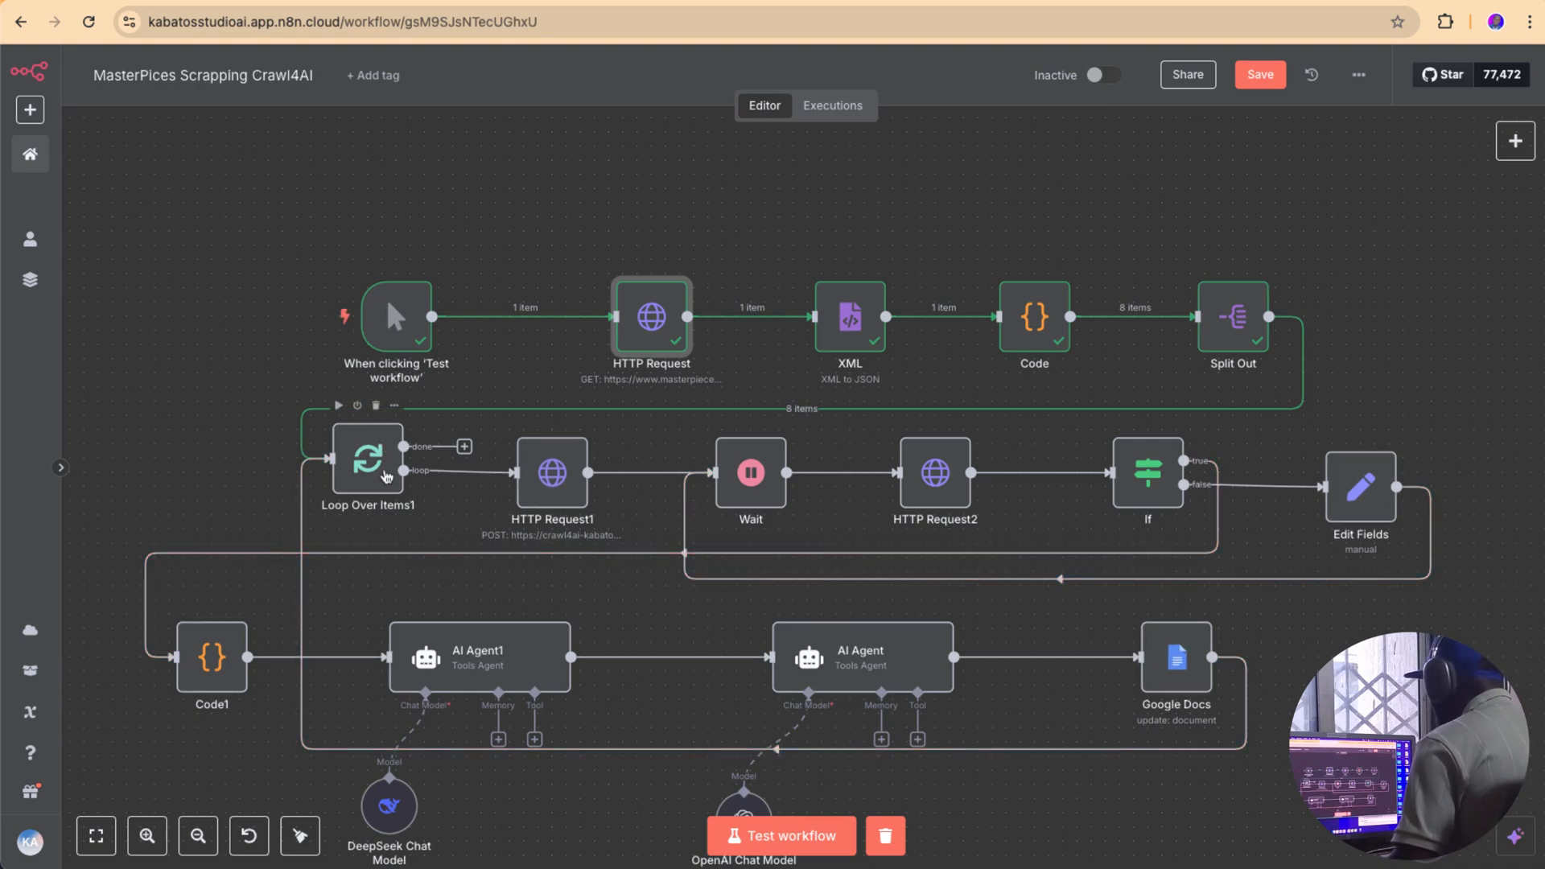
pyautogui.scroll(-1, 459, 512)
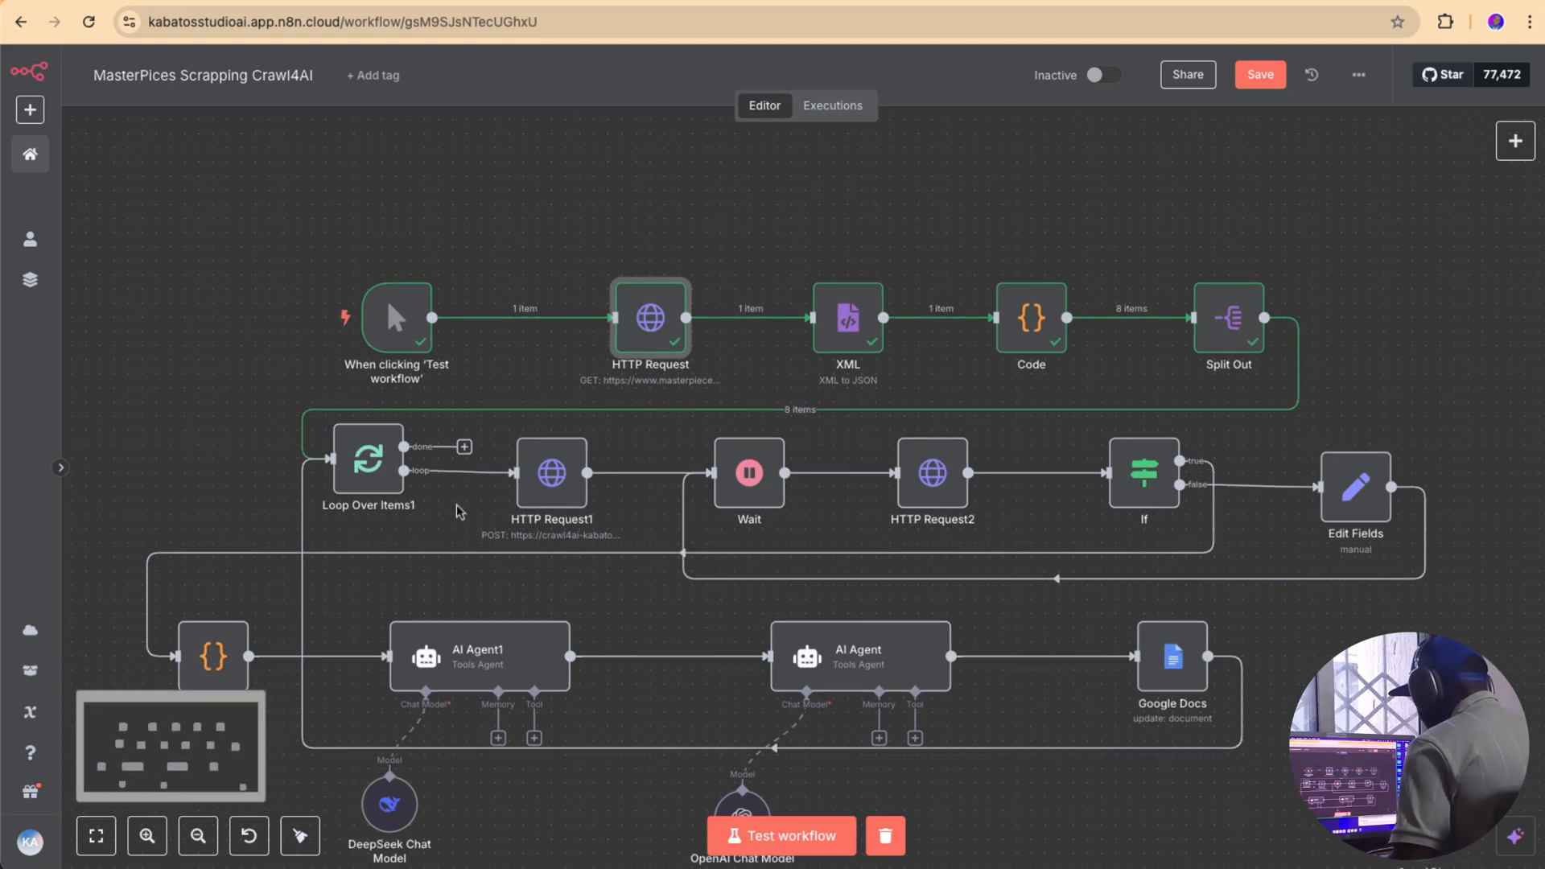
pyautogui.scroll(4, 459, 512)
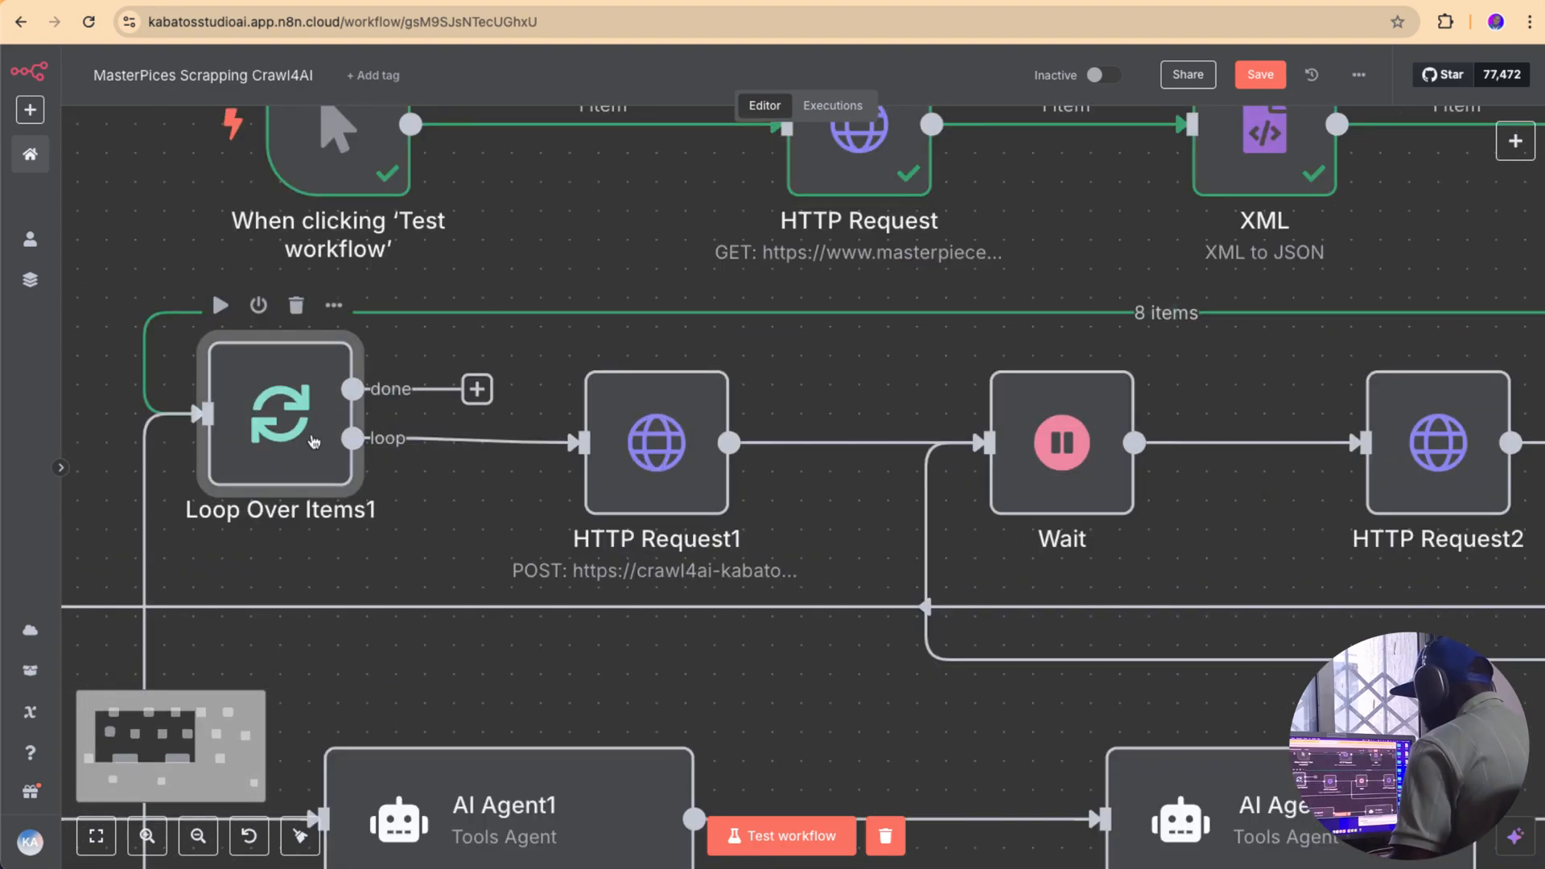
pyautogui.doubleClick(314, 440)
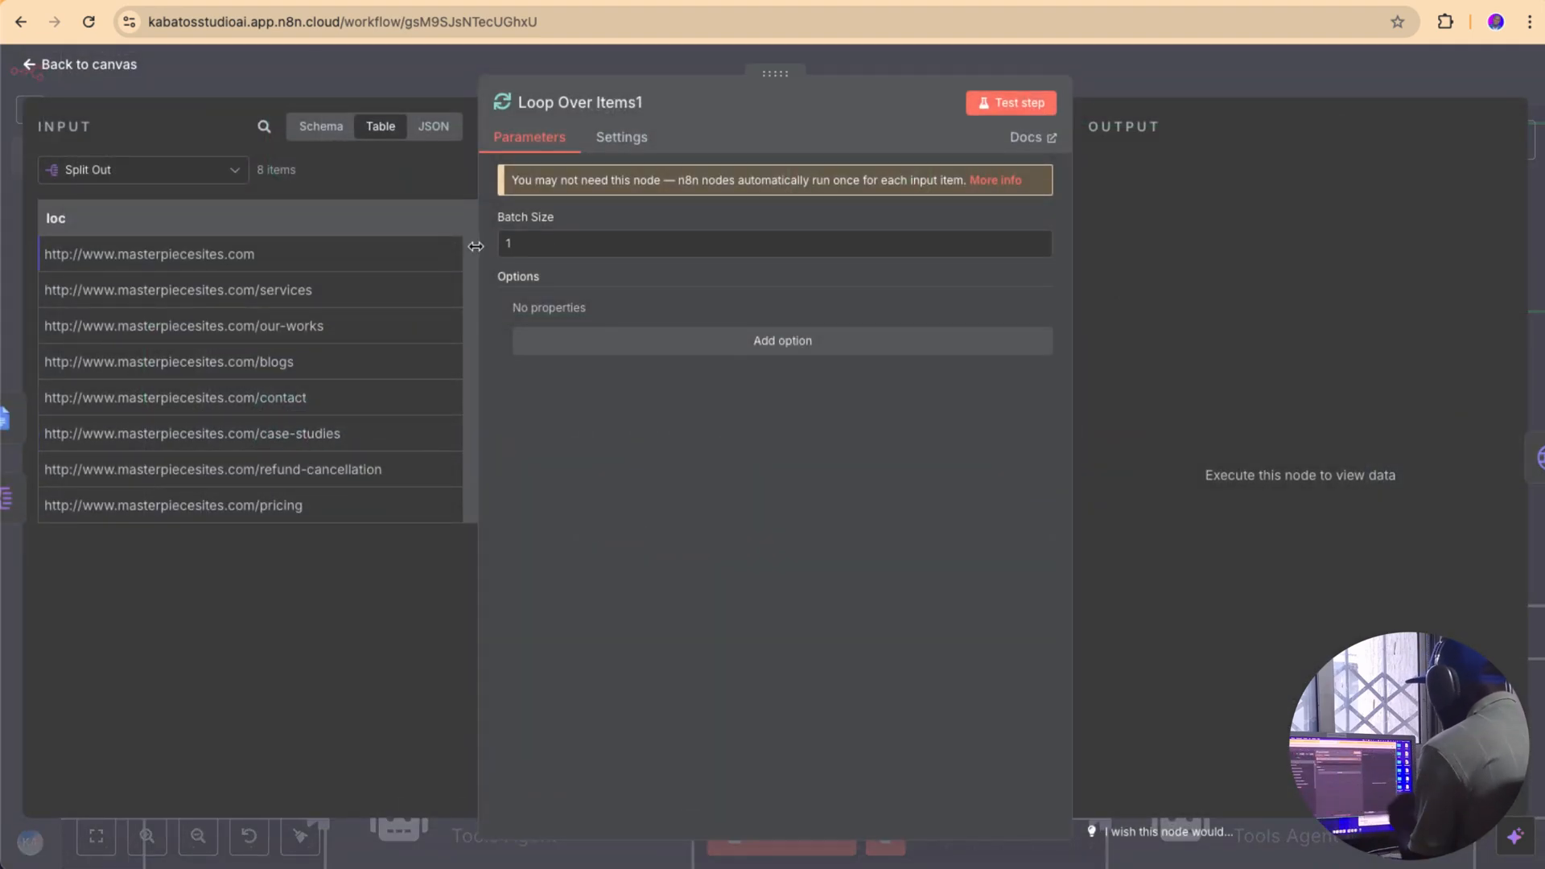
pyautogui.click(1013, 105)
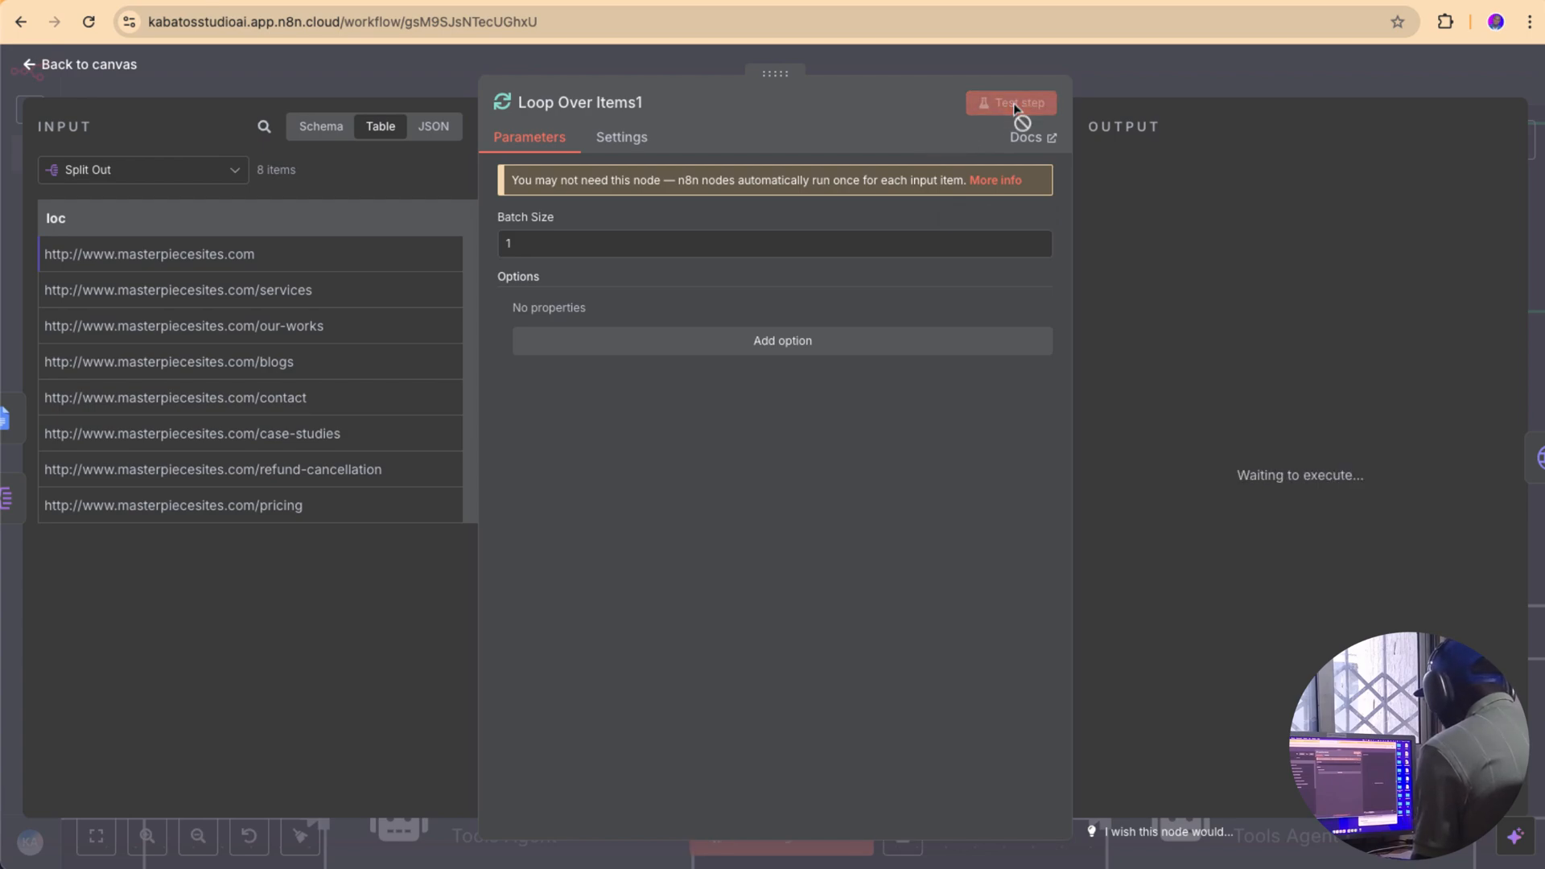
pyautogui.click(1251, 169)
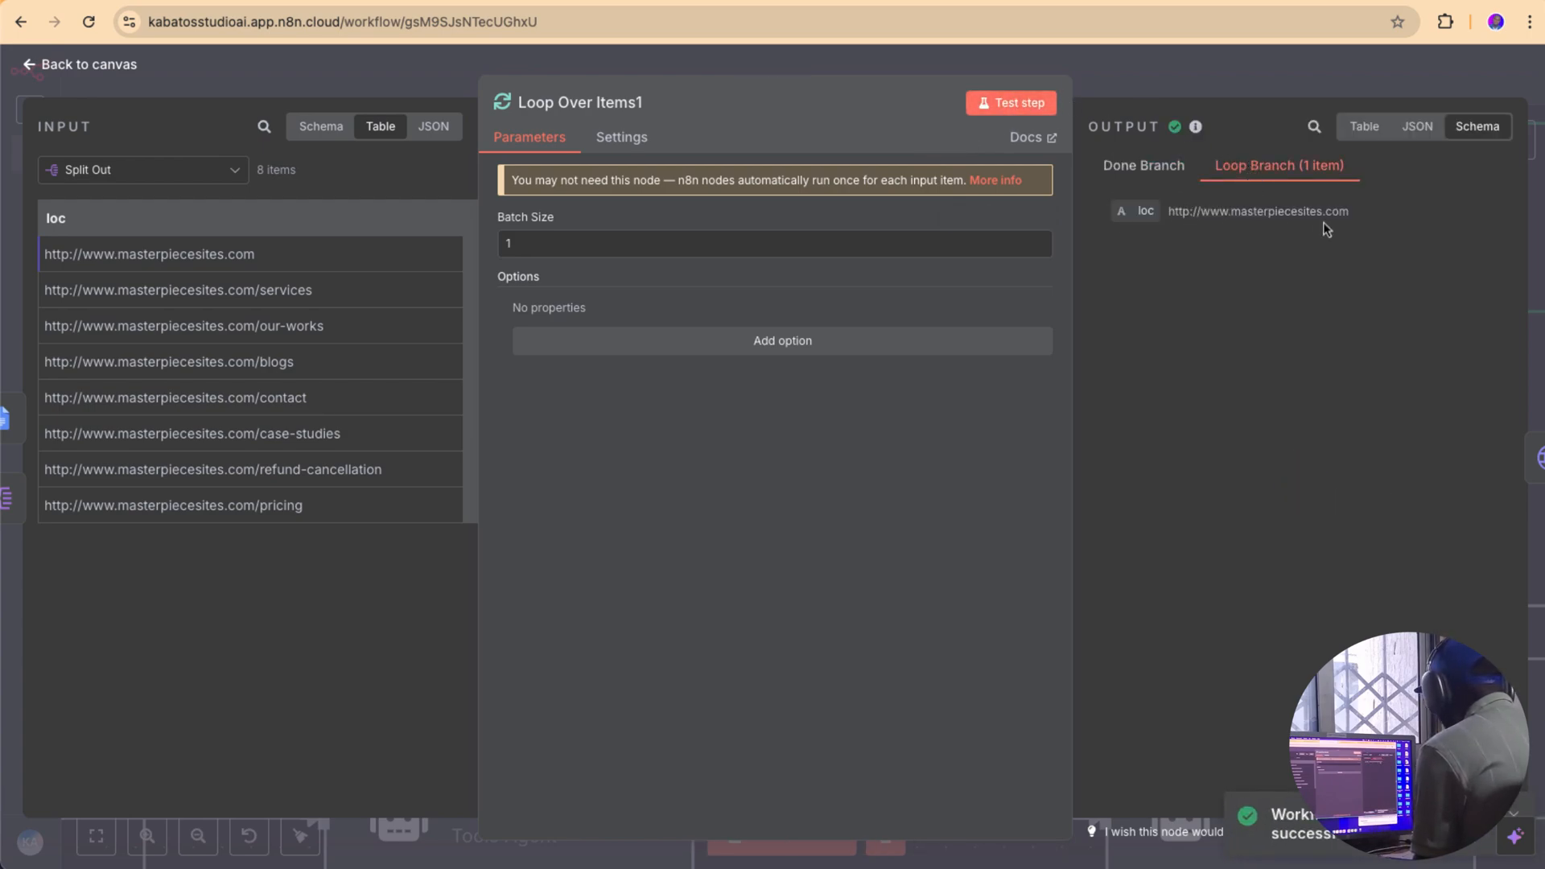
pyautogui.click(1308, 90)
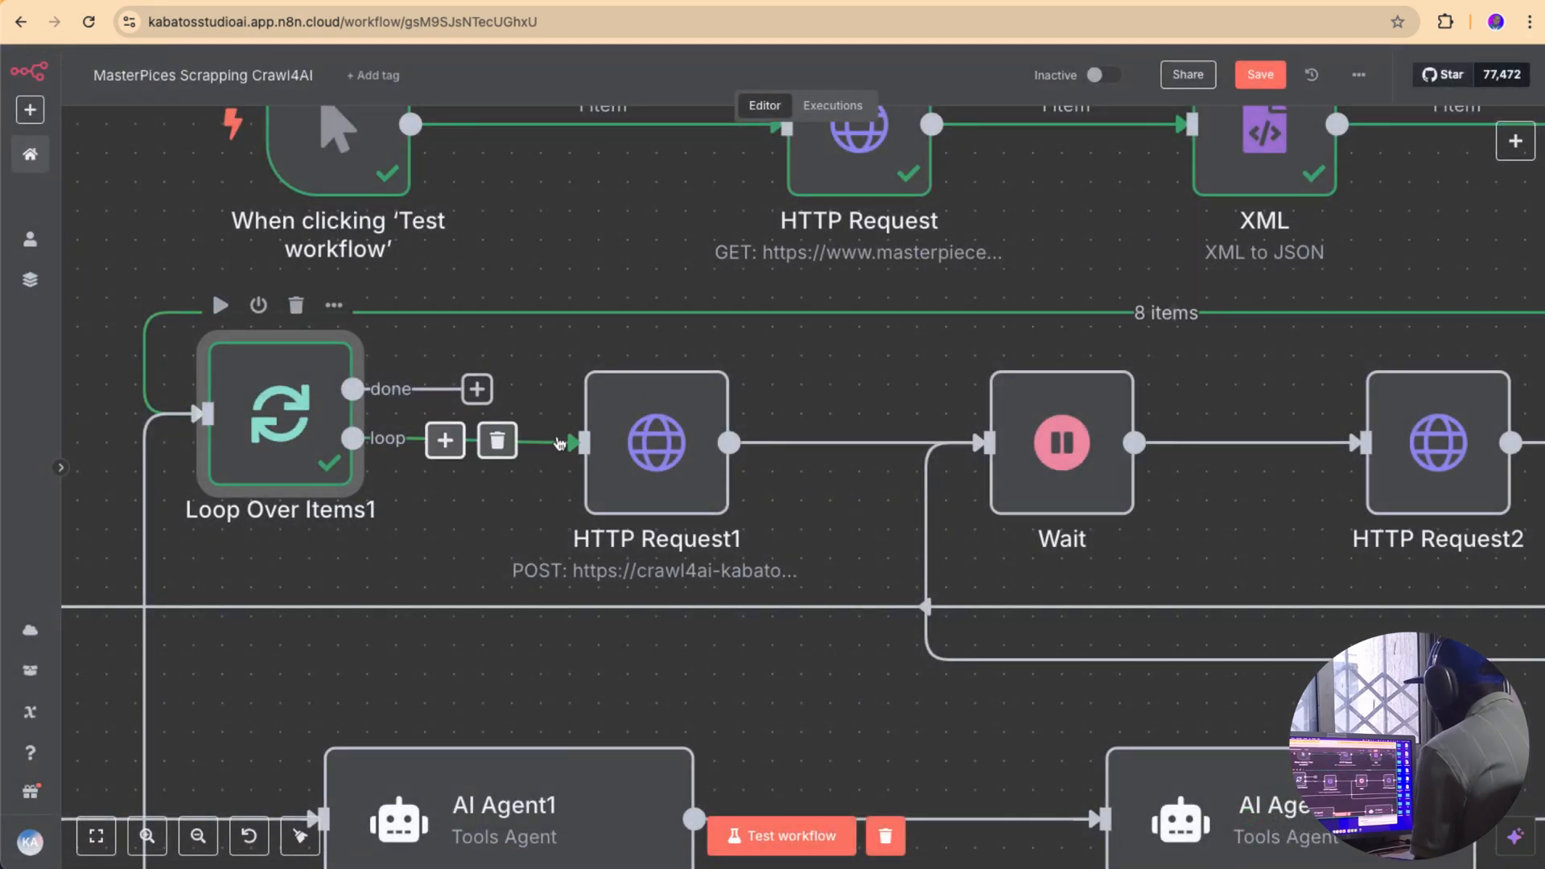
# Inspect HTTP Request1's POST crawl settings against the Skool lesson's step 6 notes.
pyautogui.click(648, 455)
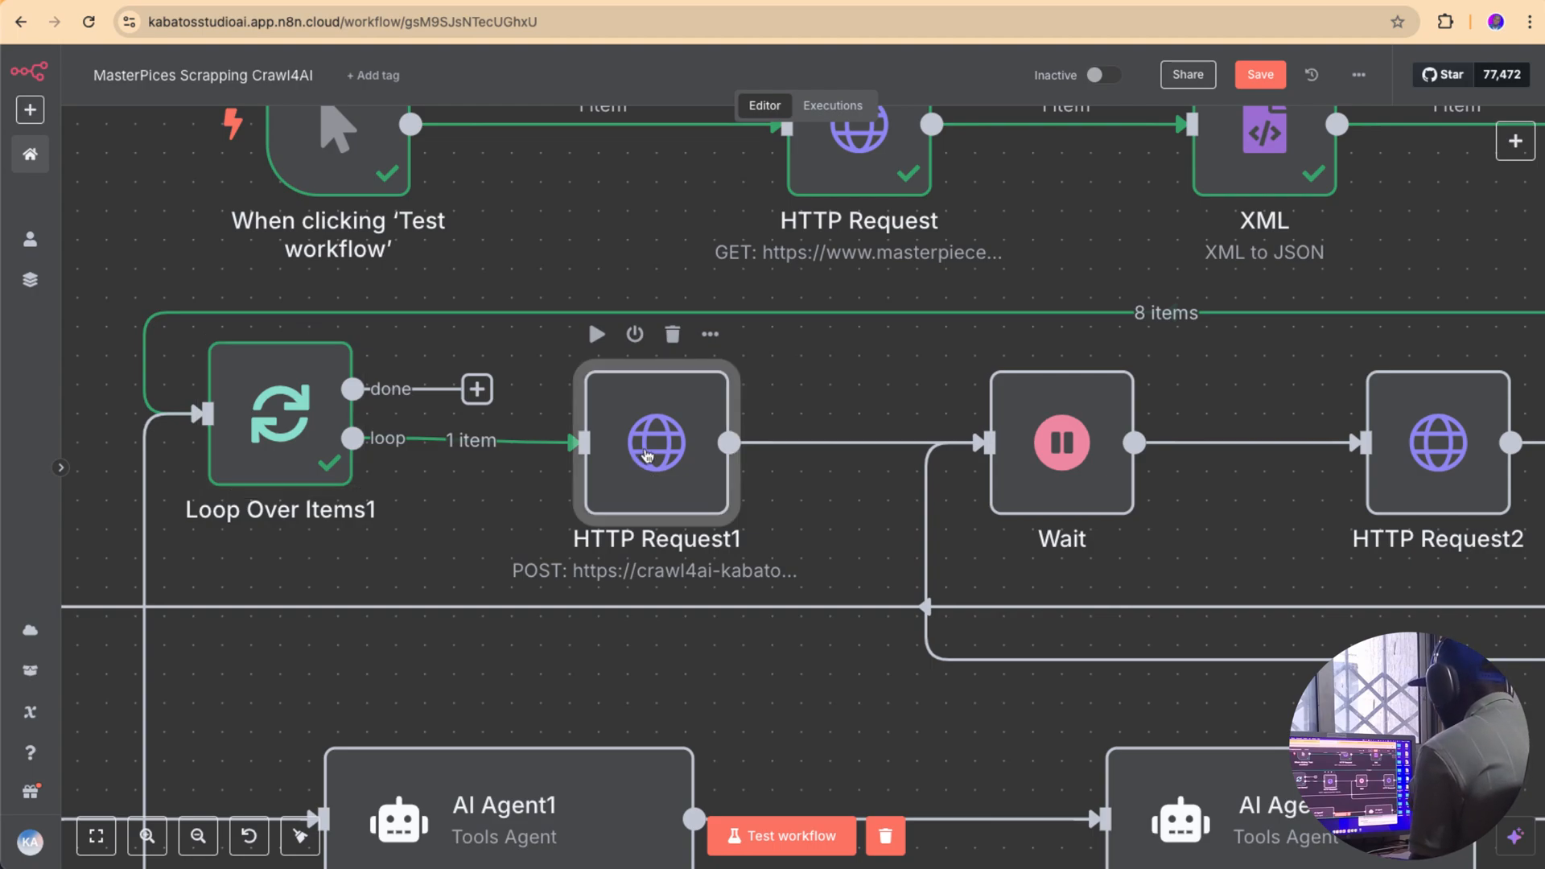
pyautogui.doubleClick(647, 455)
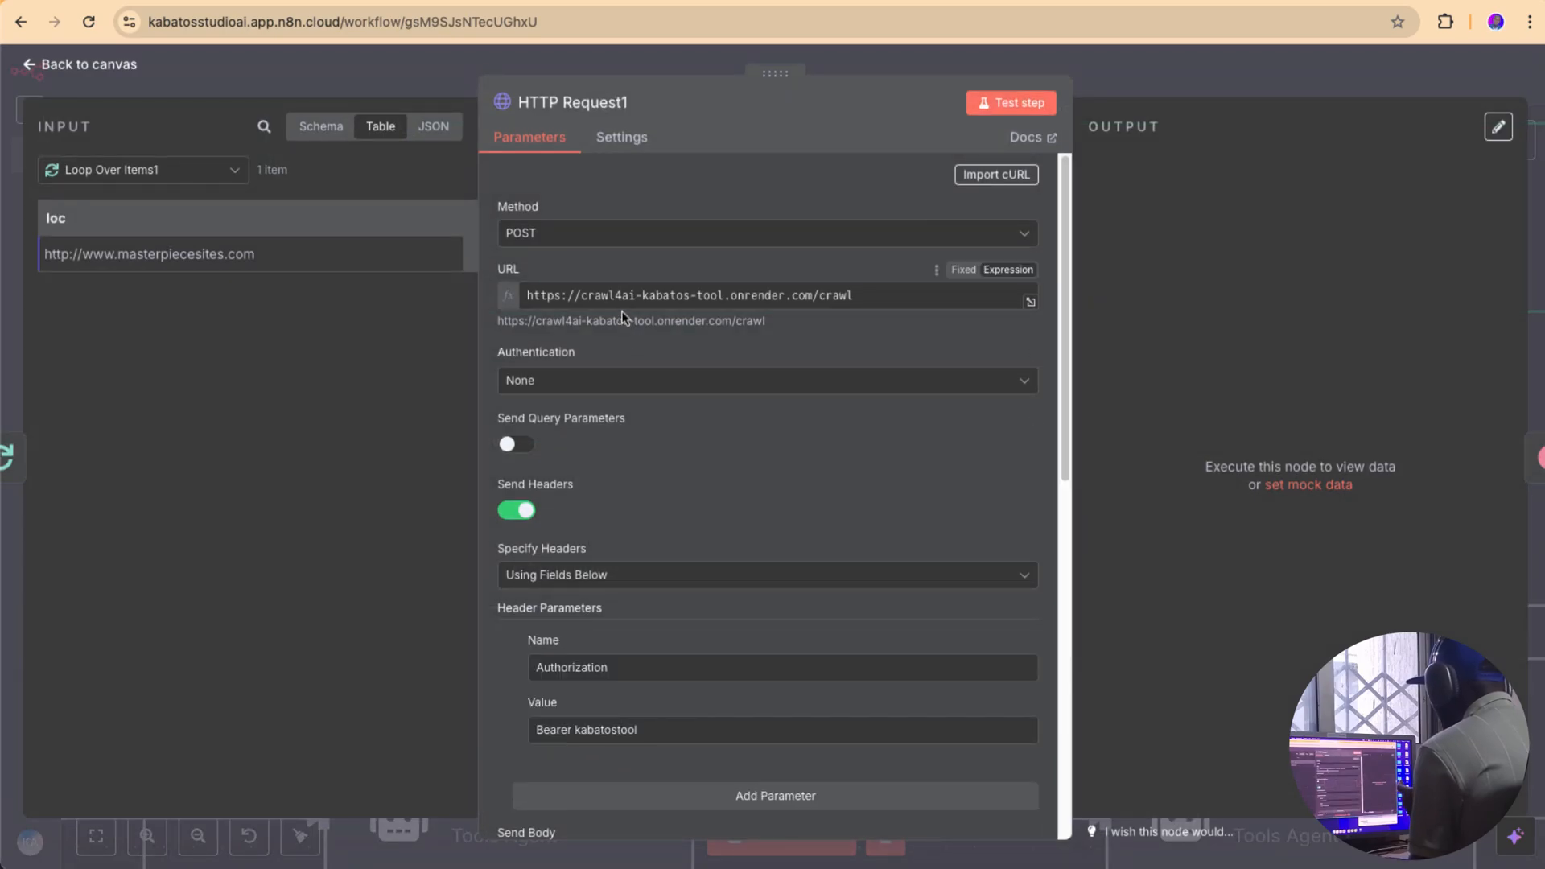
pyautogui.press('Escape')
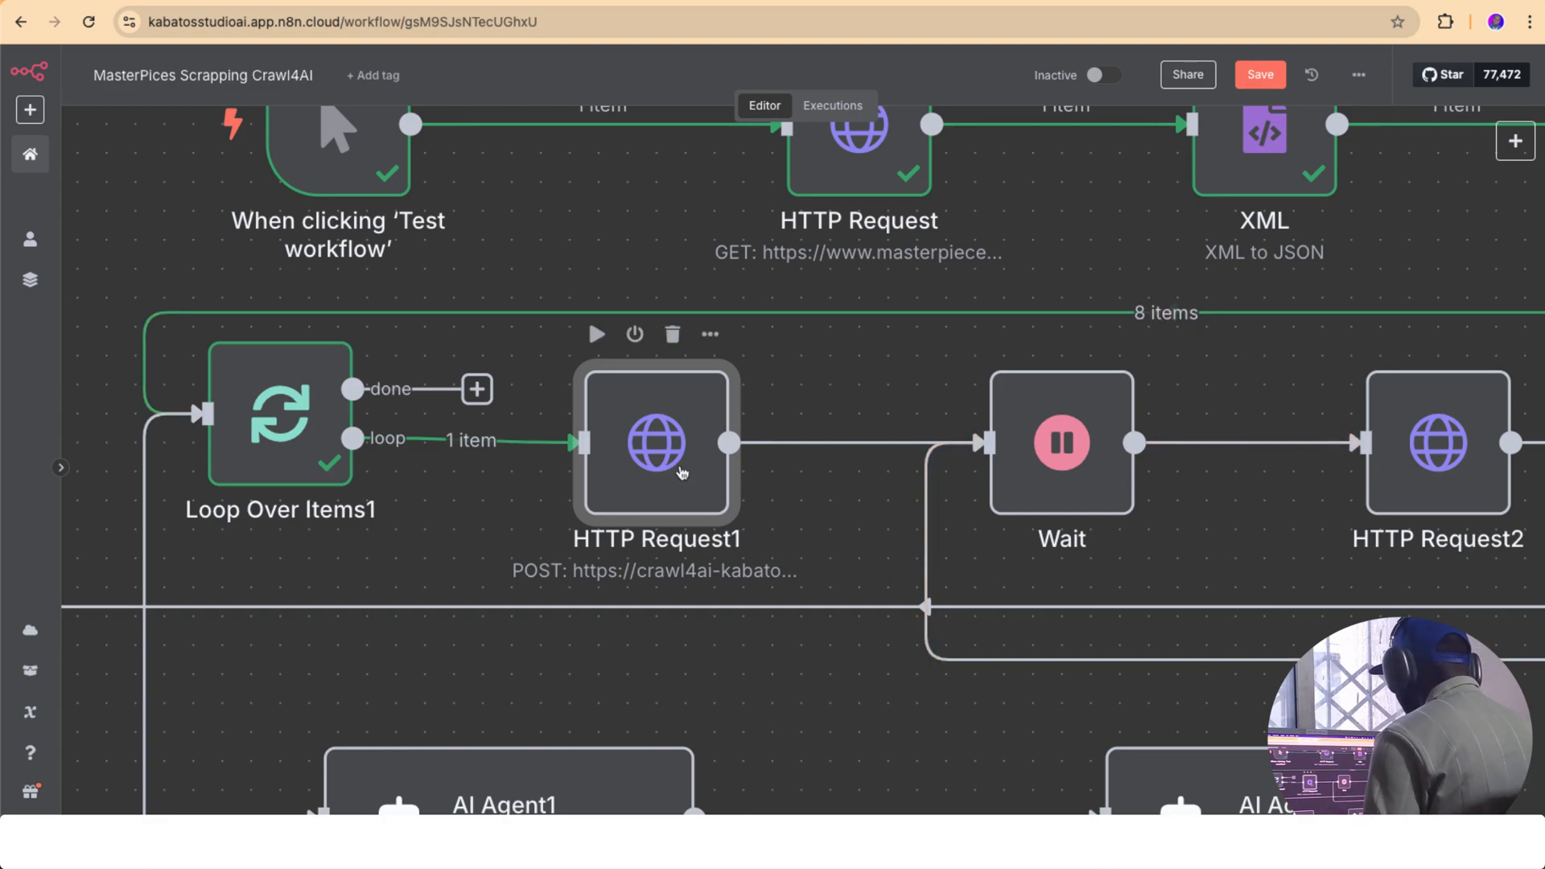
pyautogui.click(857, 1)
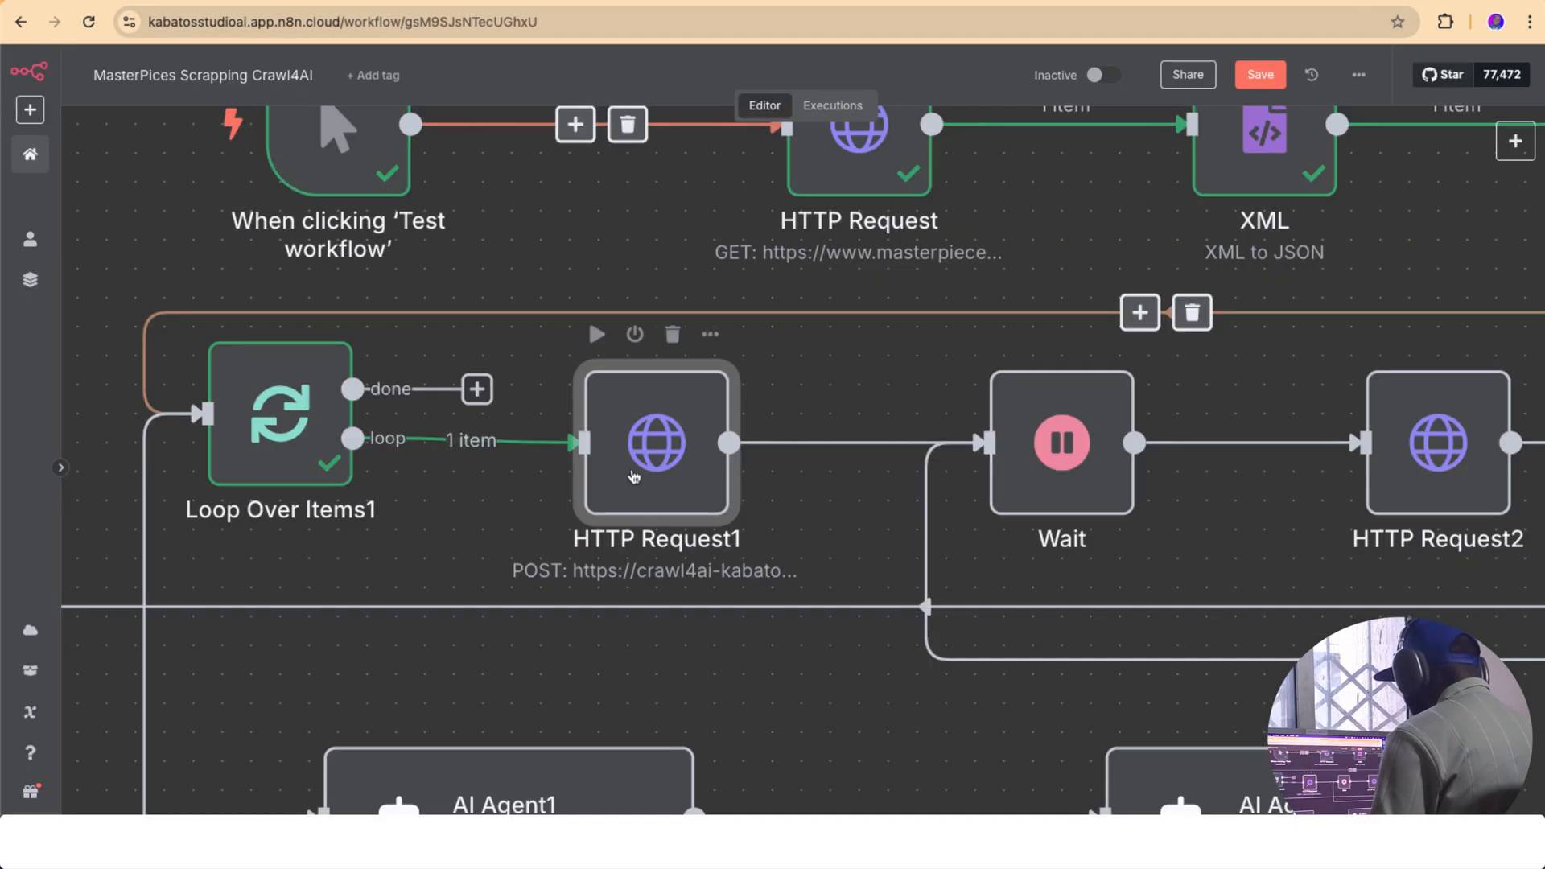
pyautogui.doubleClick(644, 475)
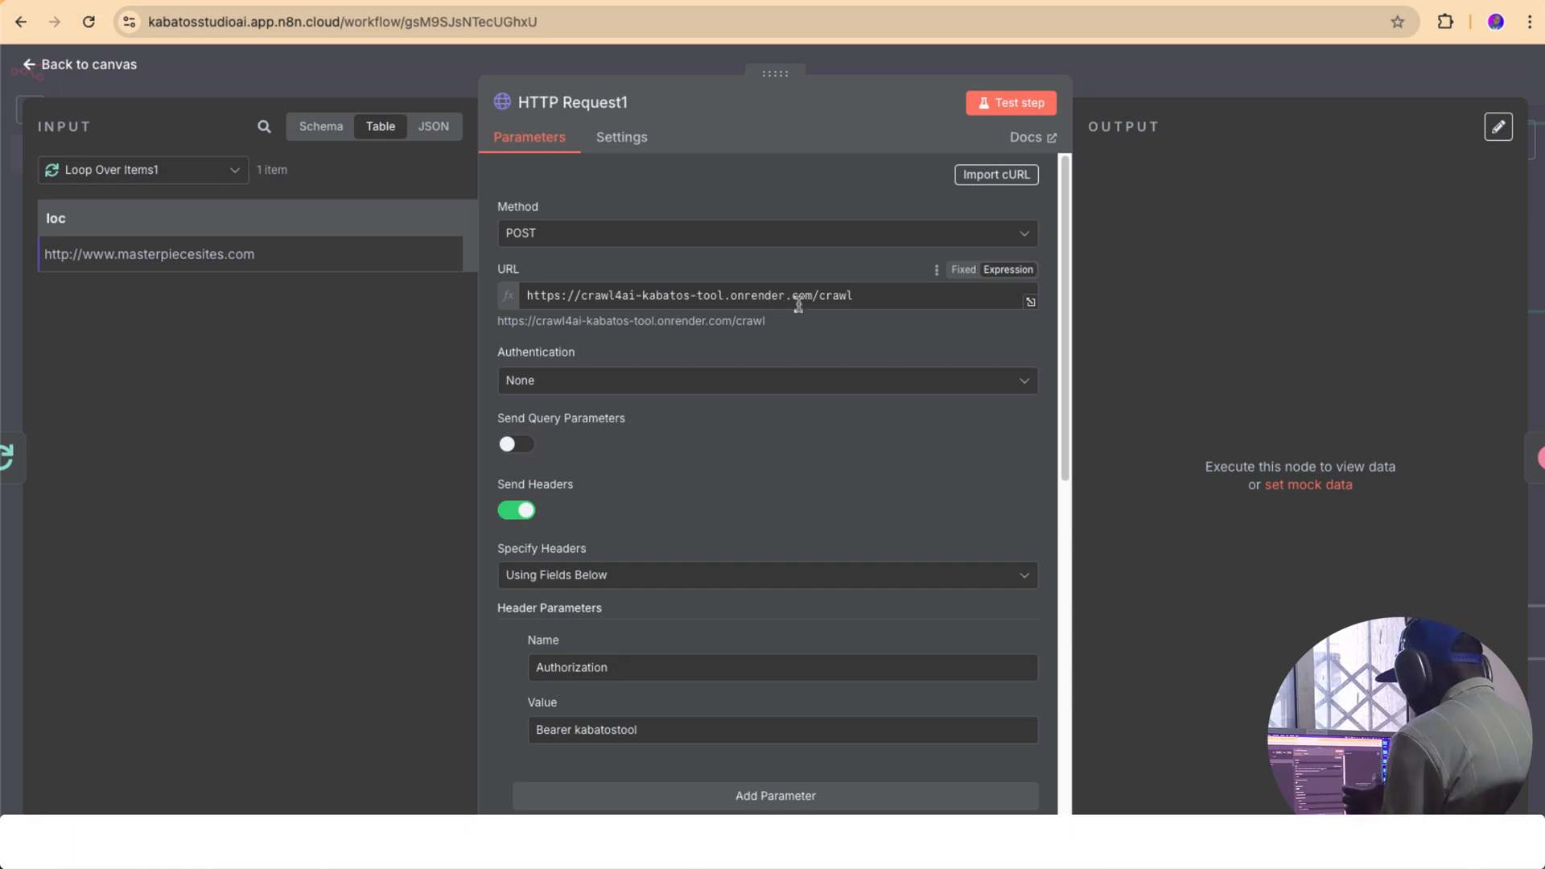
pyautogui.click(231, 2)
pyautogui.scroll(-9, 867, 539)
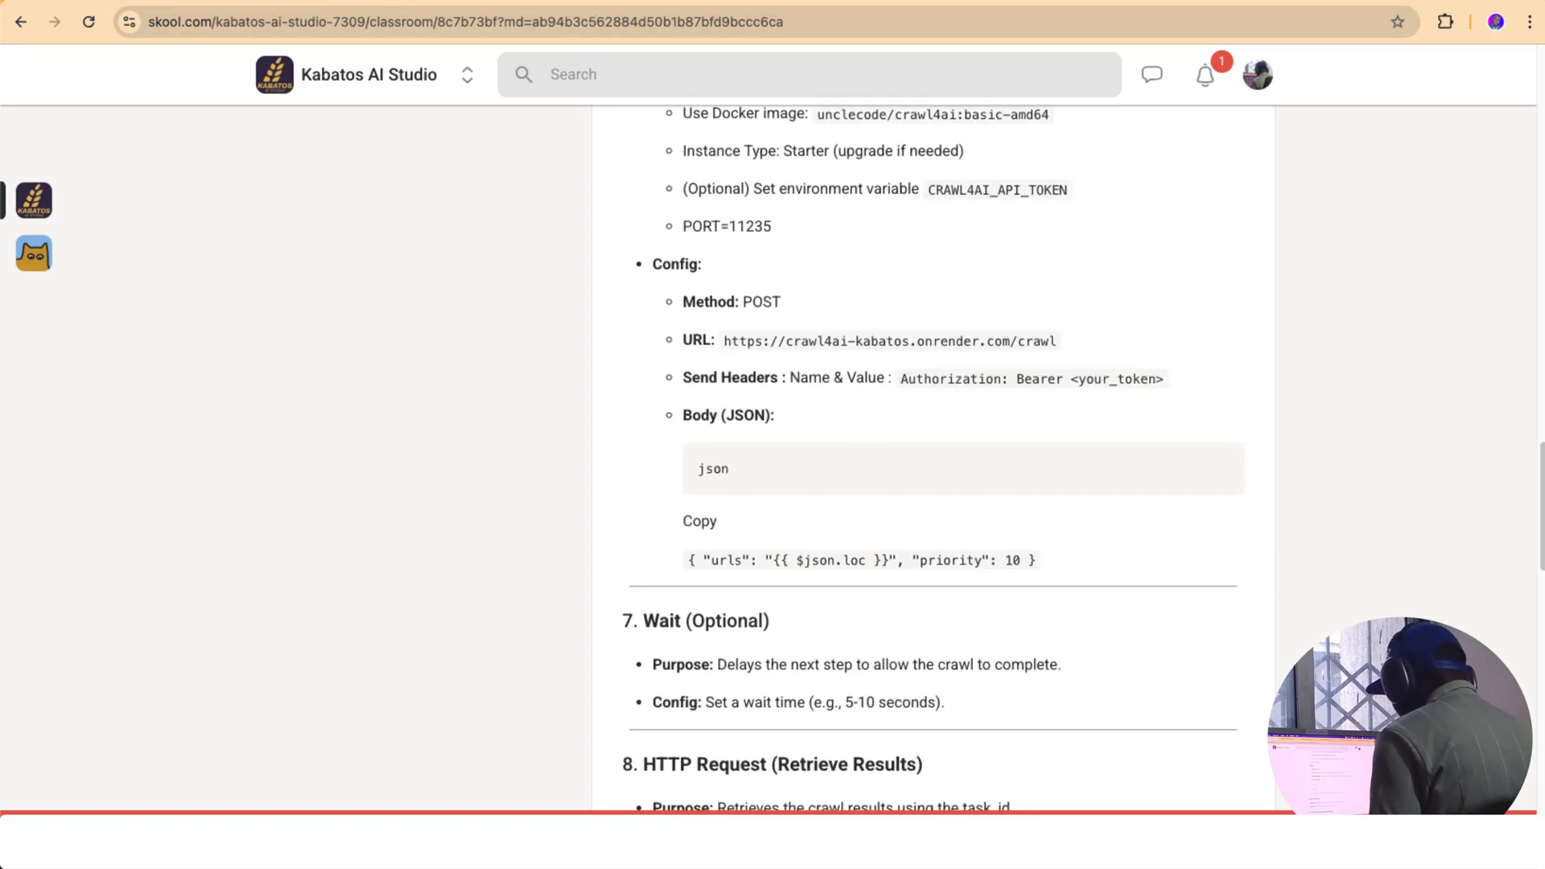
# Open render.com in a new browser tab alongside the n8n workflow.
pyautogui.click(386, 2)
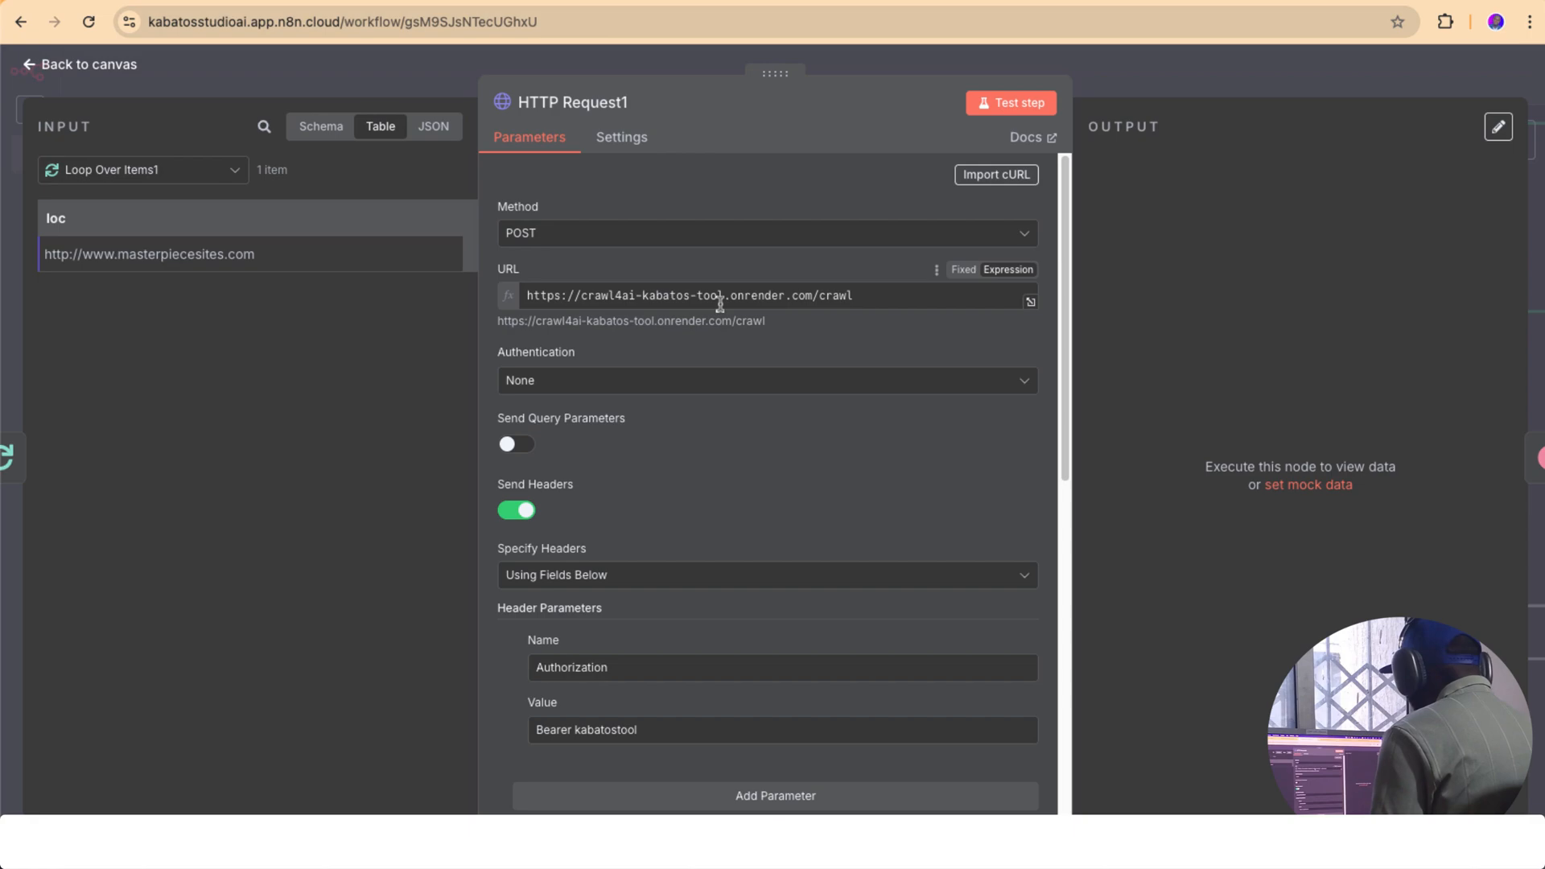
pyautogui.press('super+t')
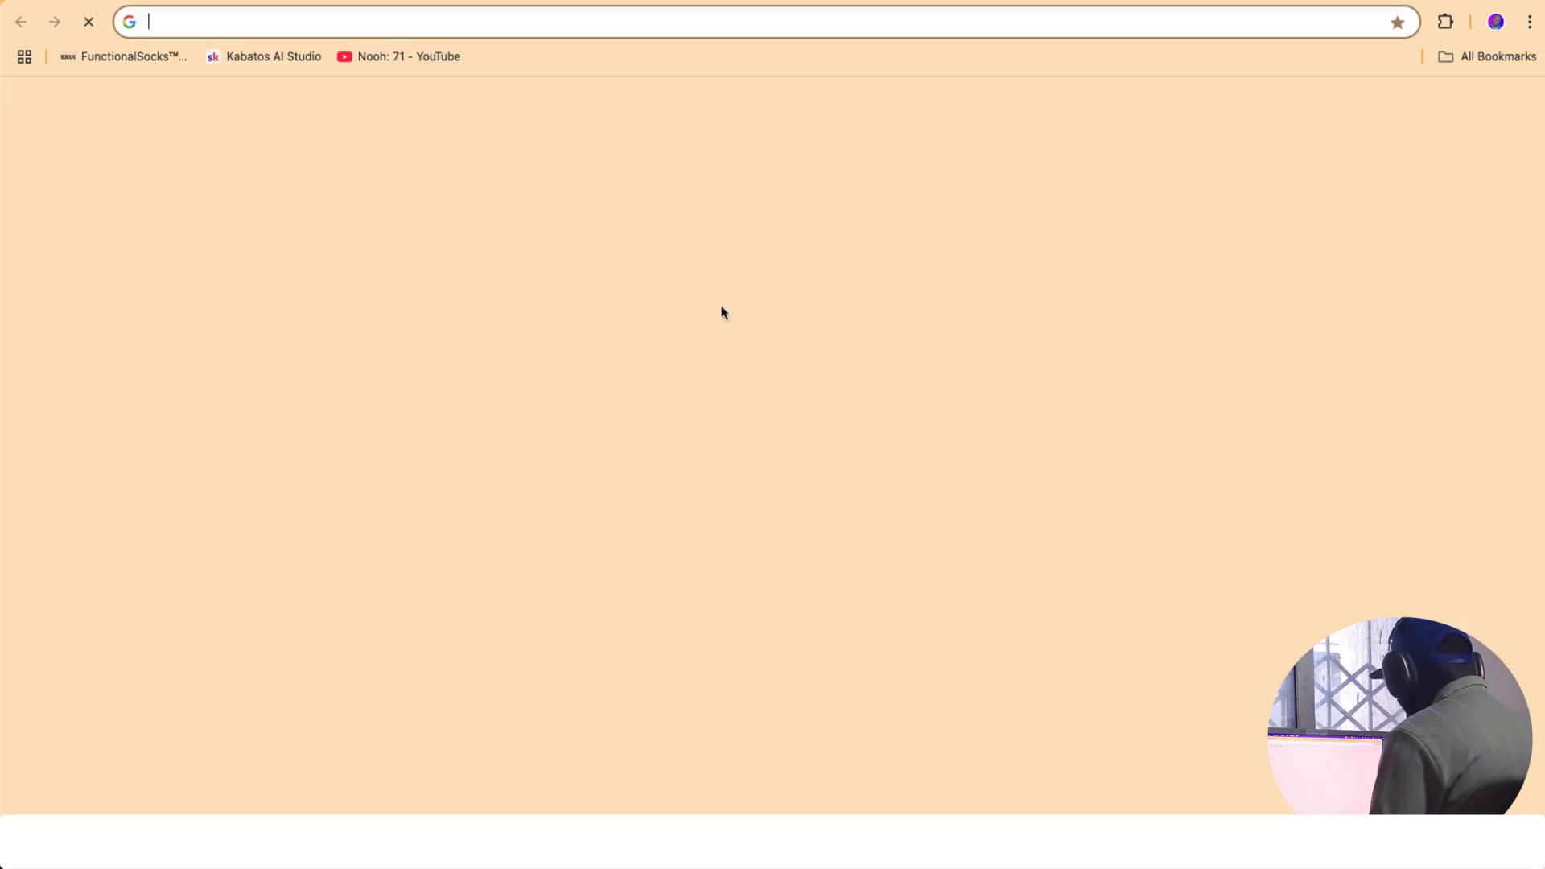
pyautogui.write('render')
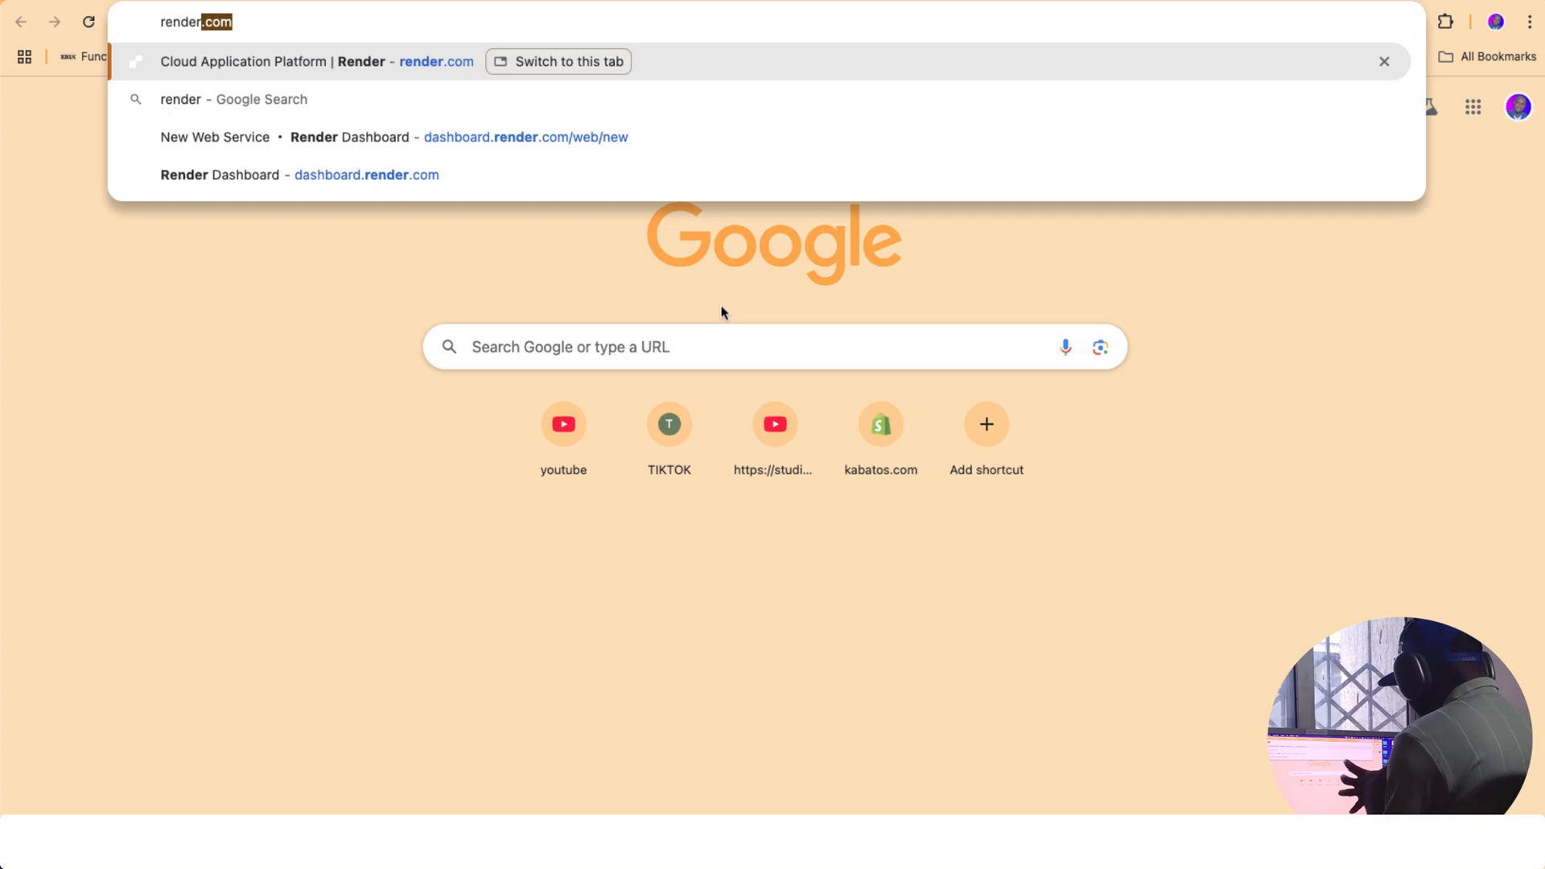
pyautogui.press('Return')
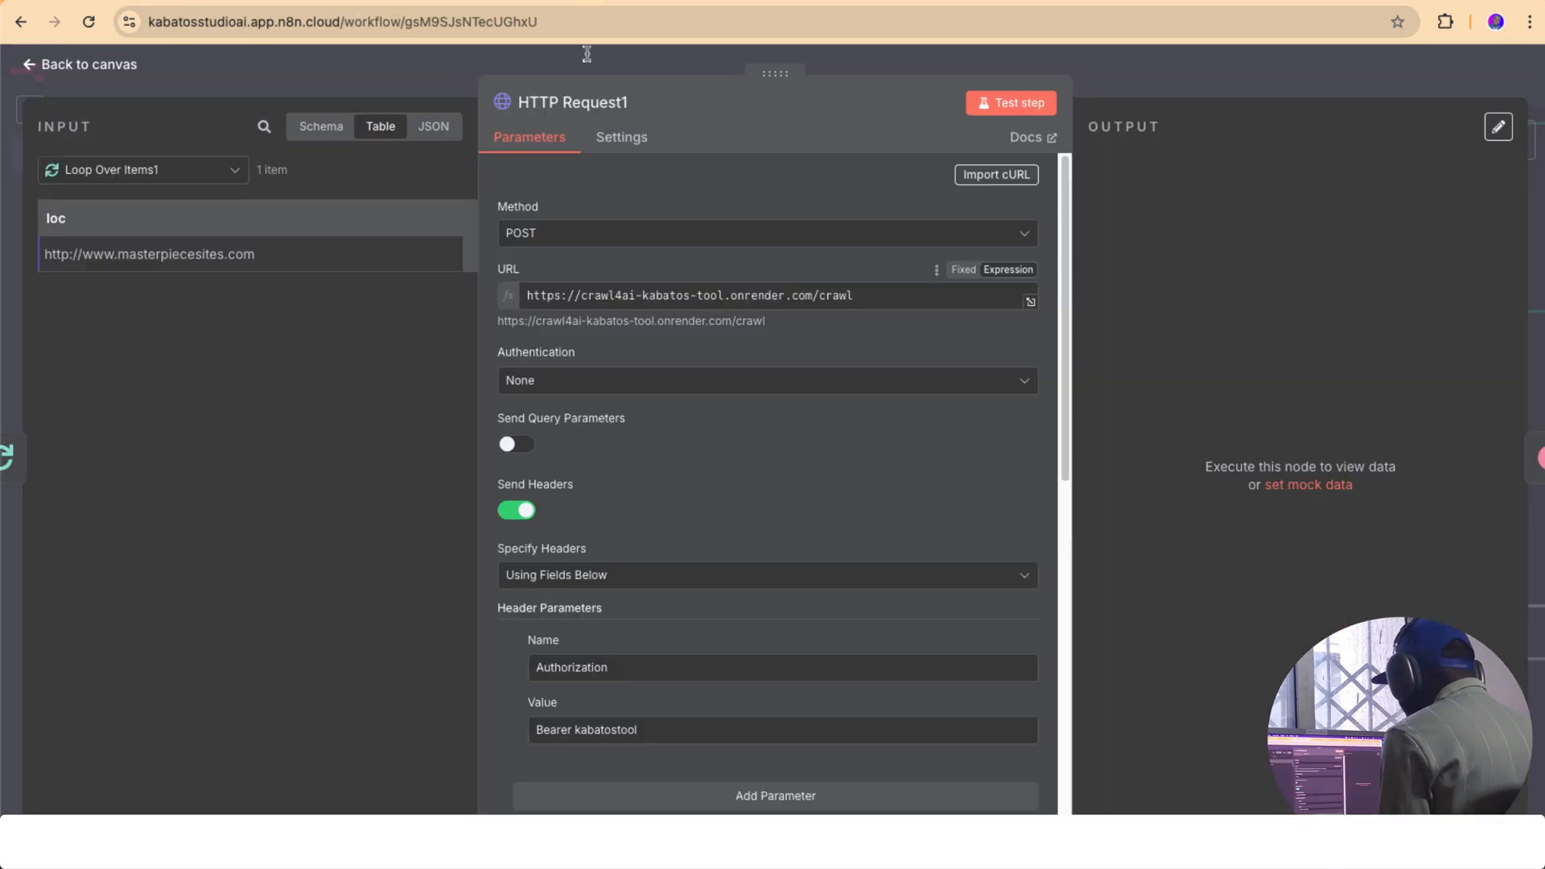
pyautogui.scroll(-6, 665, 505)
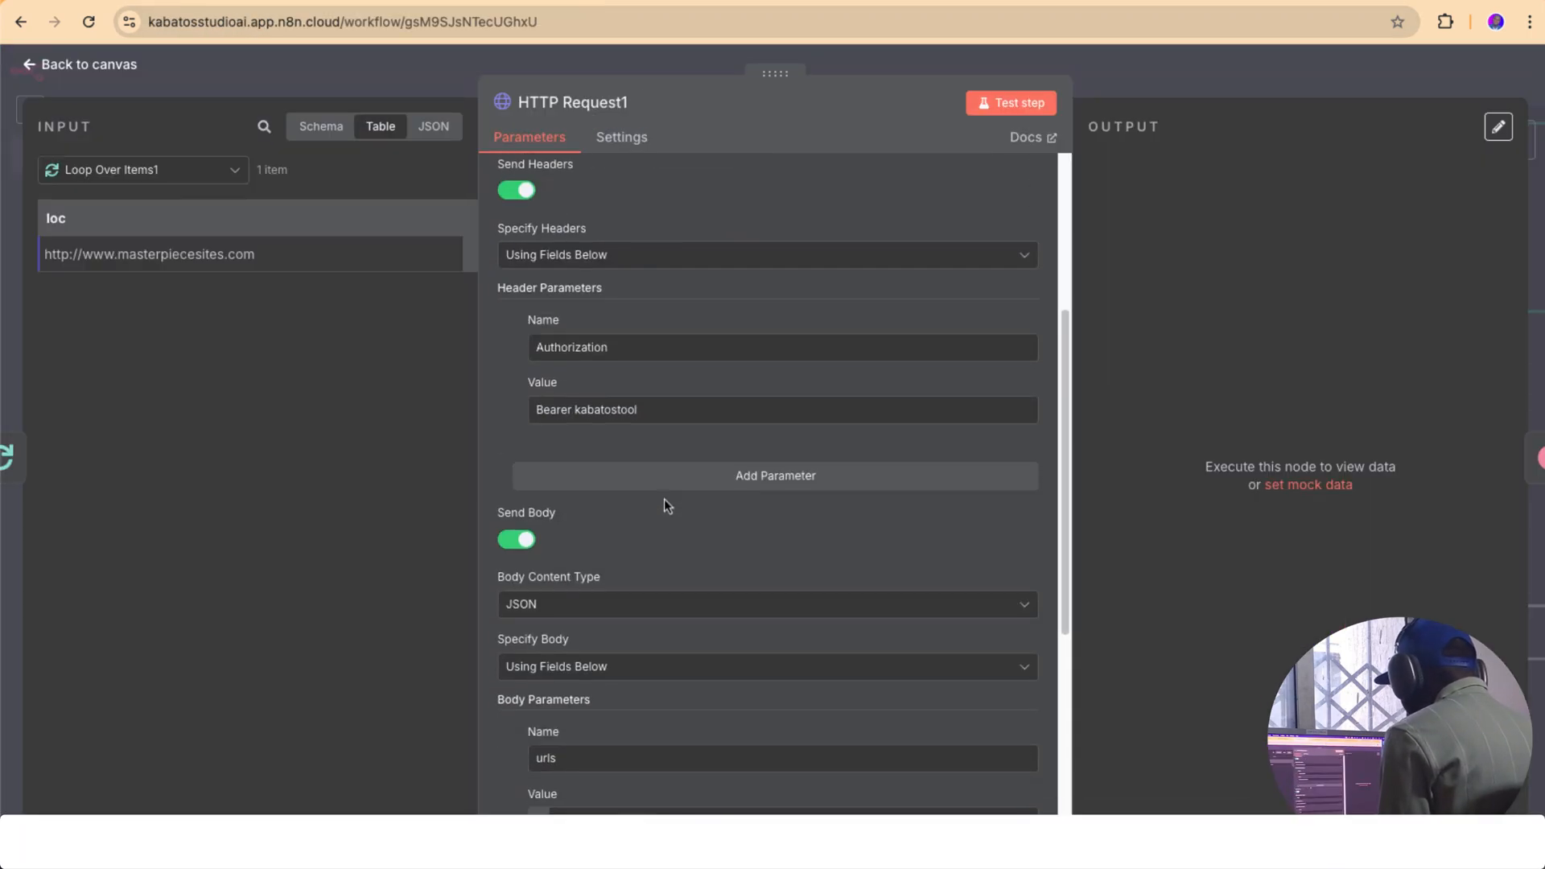
pyautogui.scroll(7, 665, 505)
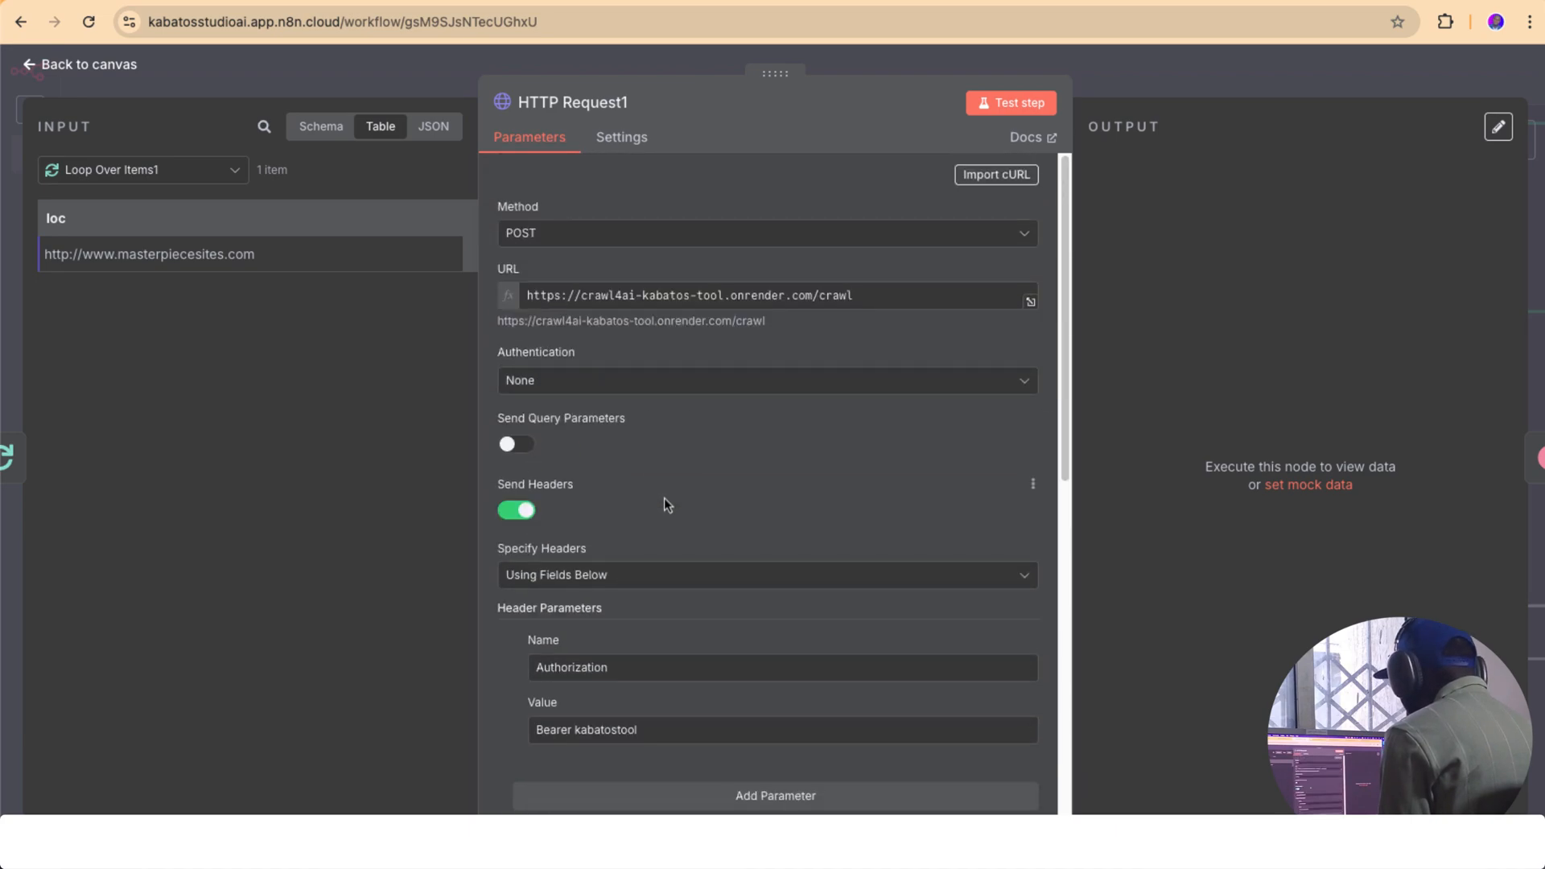
pyautogui.hotkey('ctrl', 'Tab')
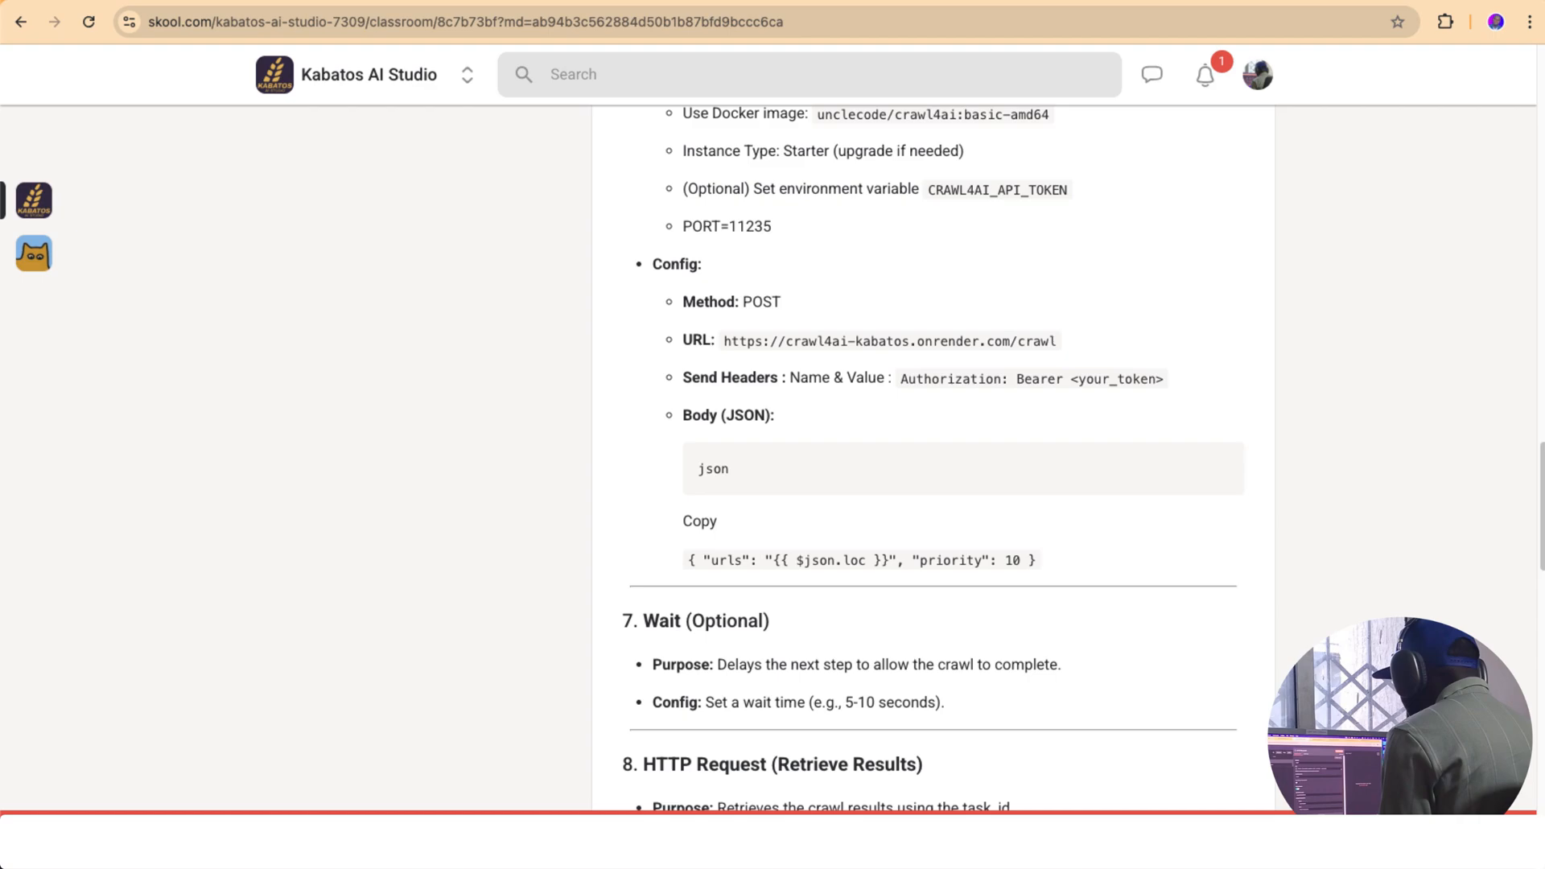
pyautogui.scroll(-6, 684, 542)
pyautogui.scroll(10, 688, 543)
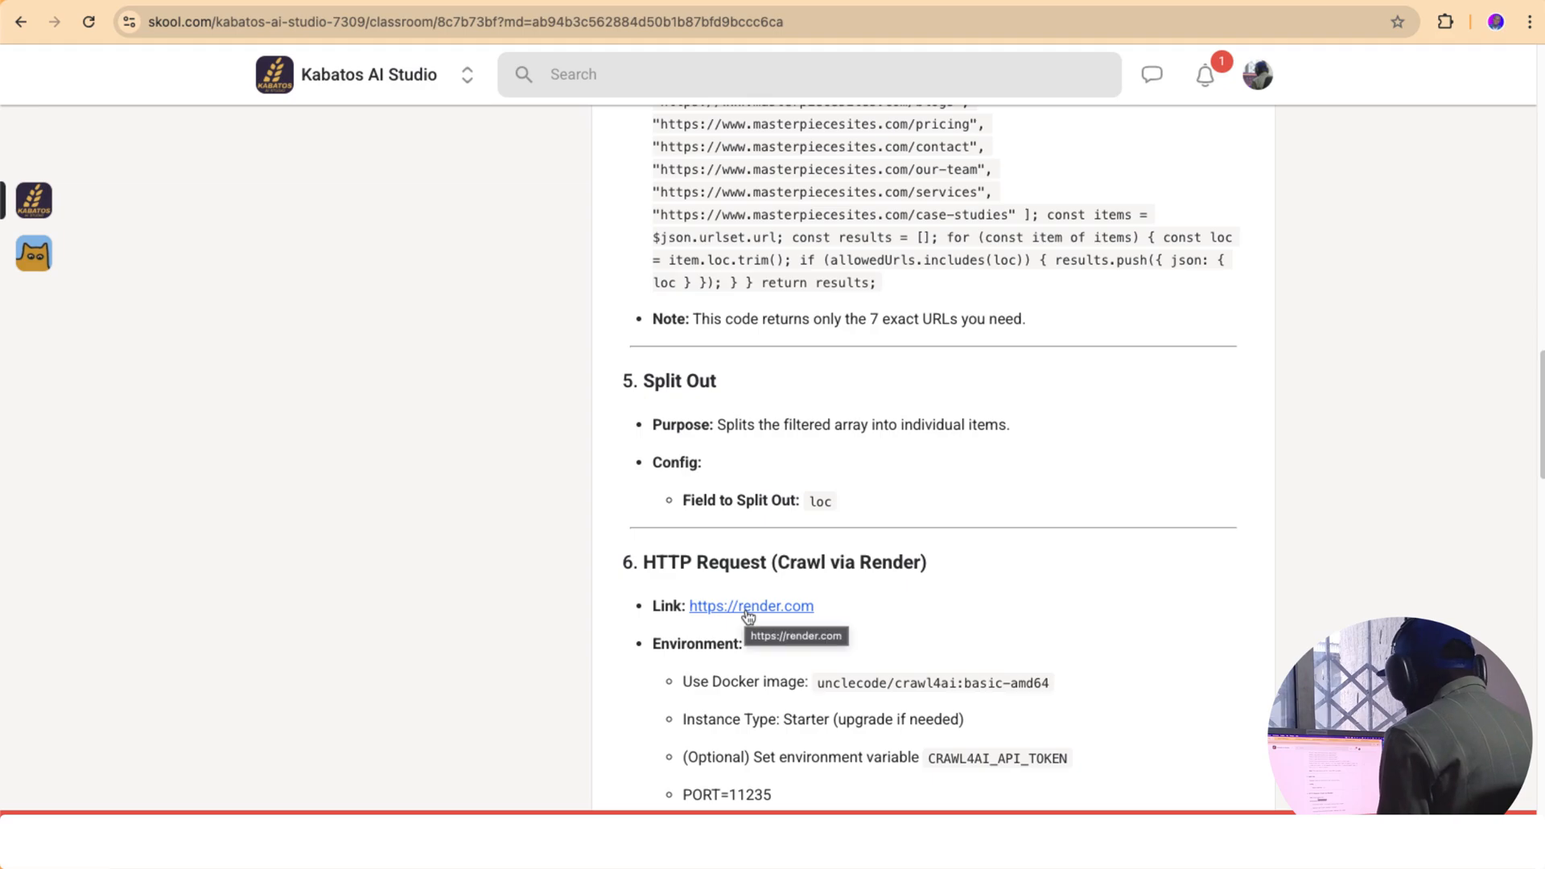
pyautogui.click(769, 611)
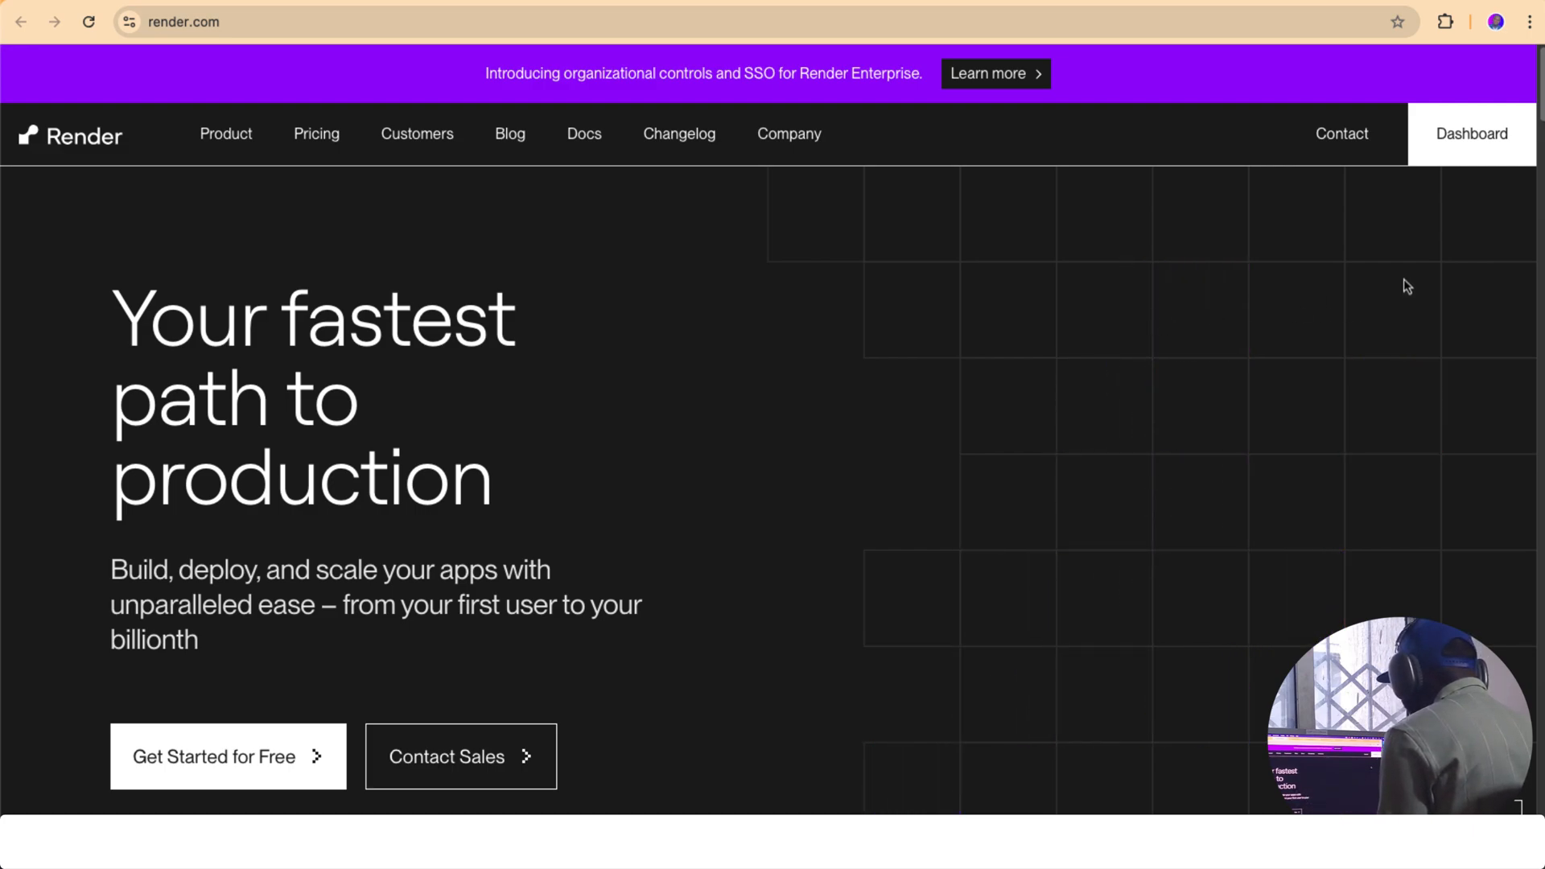
# Sign in to the Render dashboard with a Google account.
pyautogui.click(1503, 139)
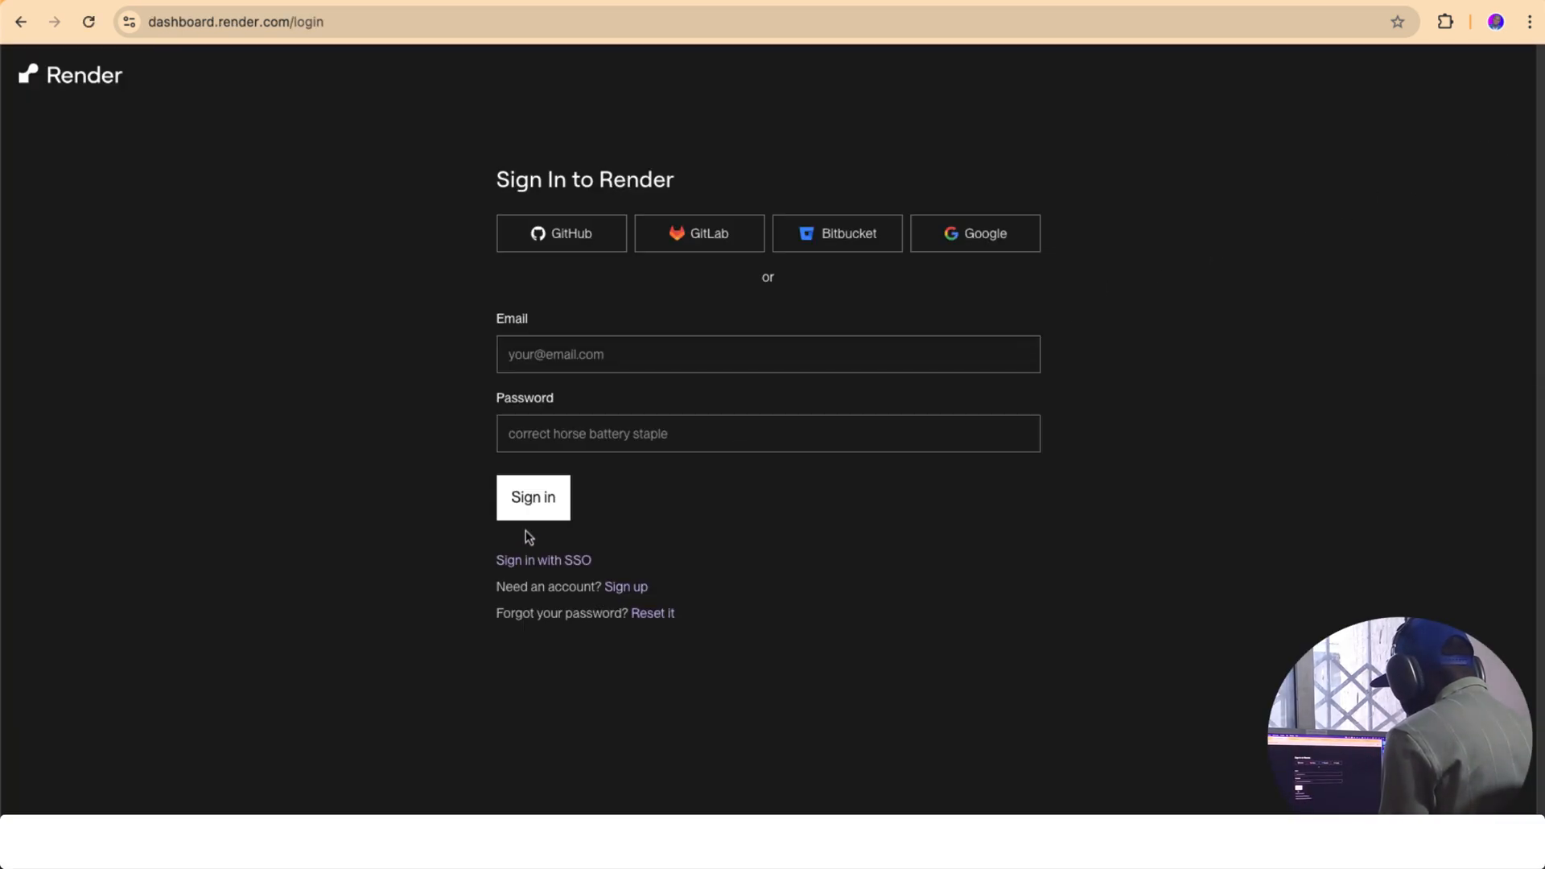
pyautogui.click(966, 232)
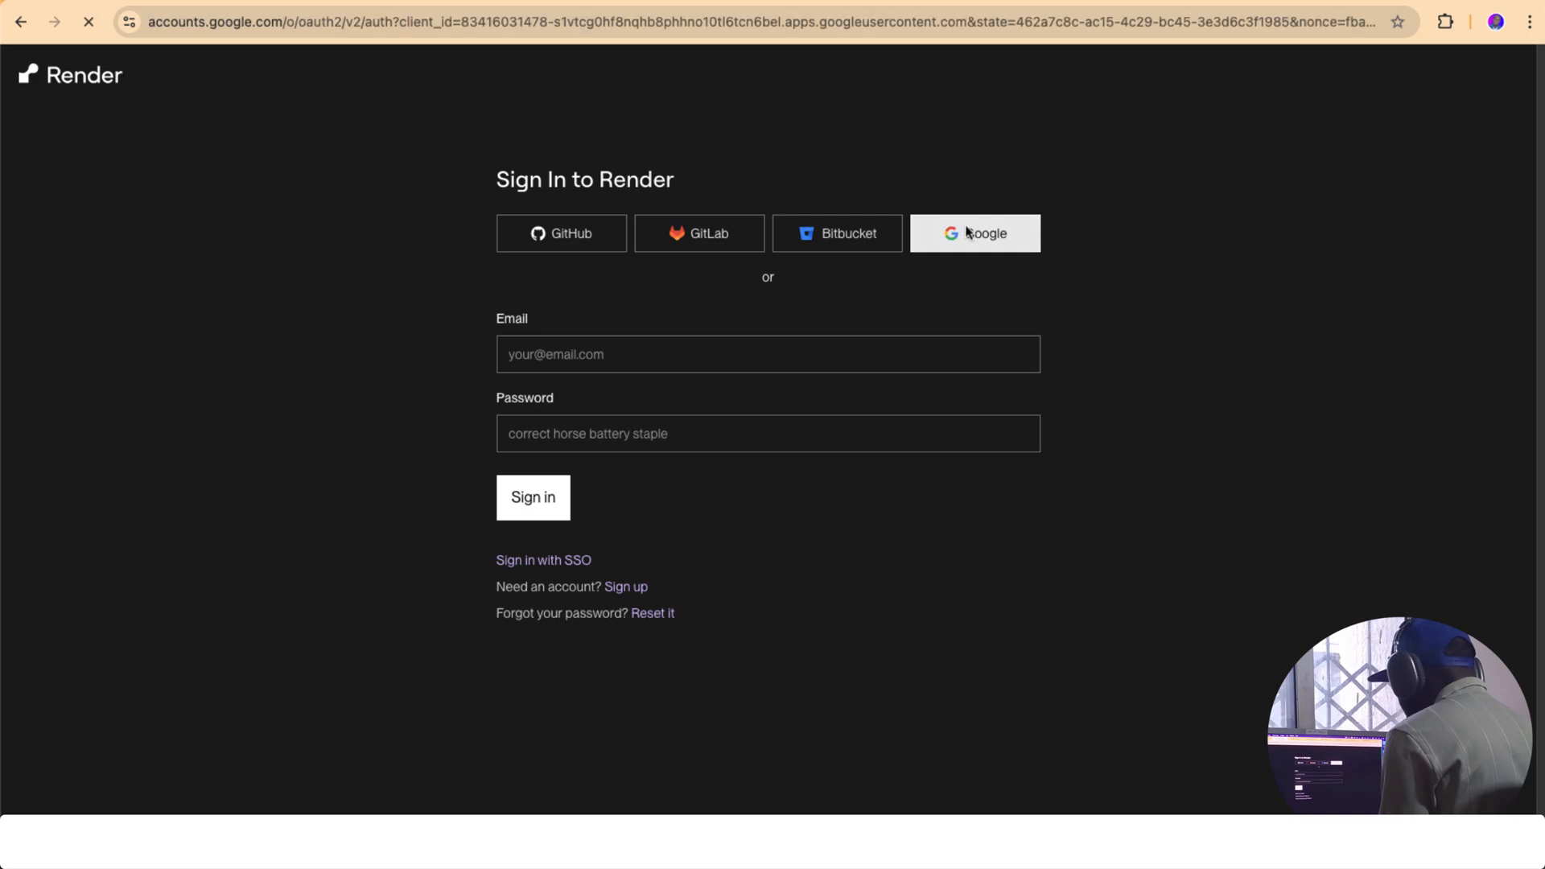
pyautogui.click(880, 319)
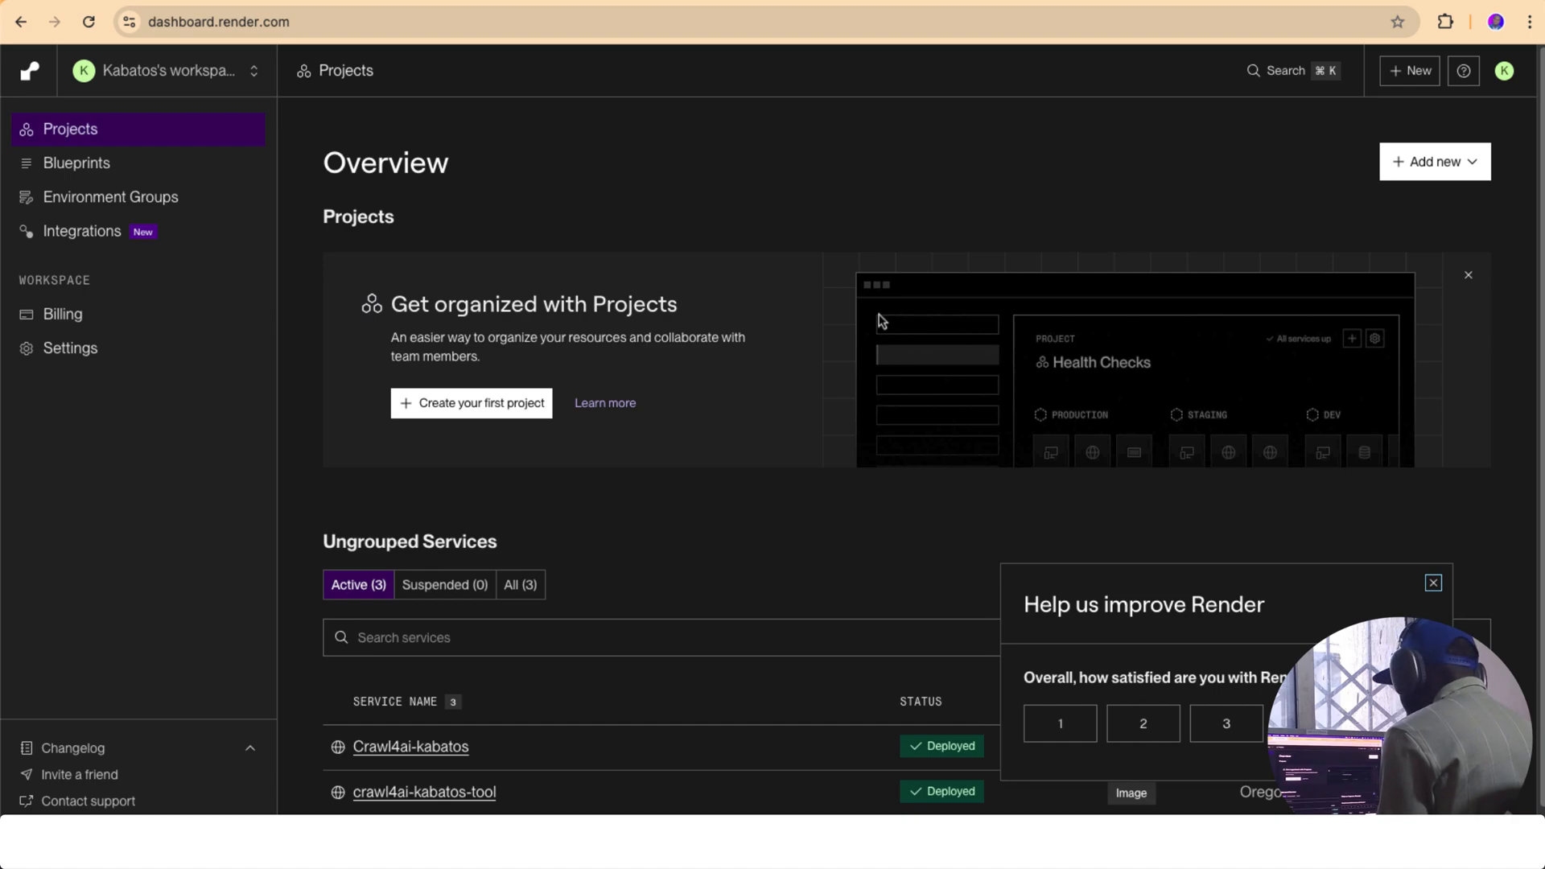
# Start creating a new Web Service from the dashboard's New menu.
pyautogui.click(1395, 163)
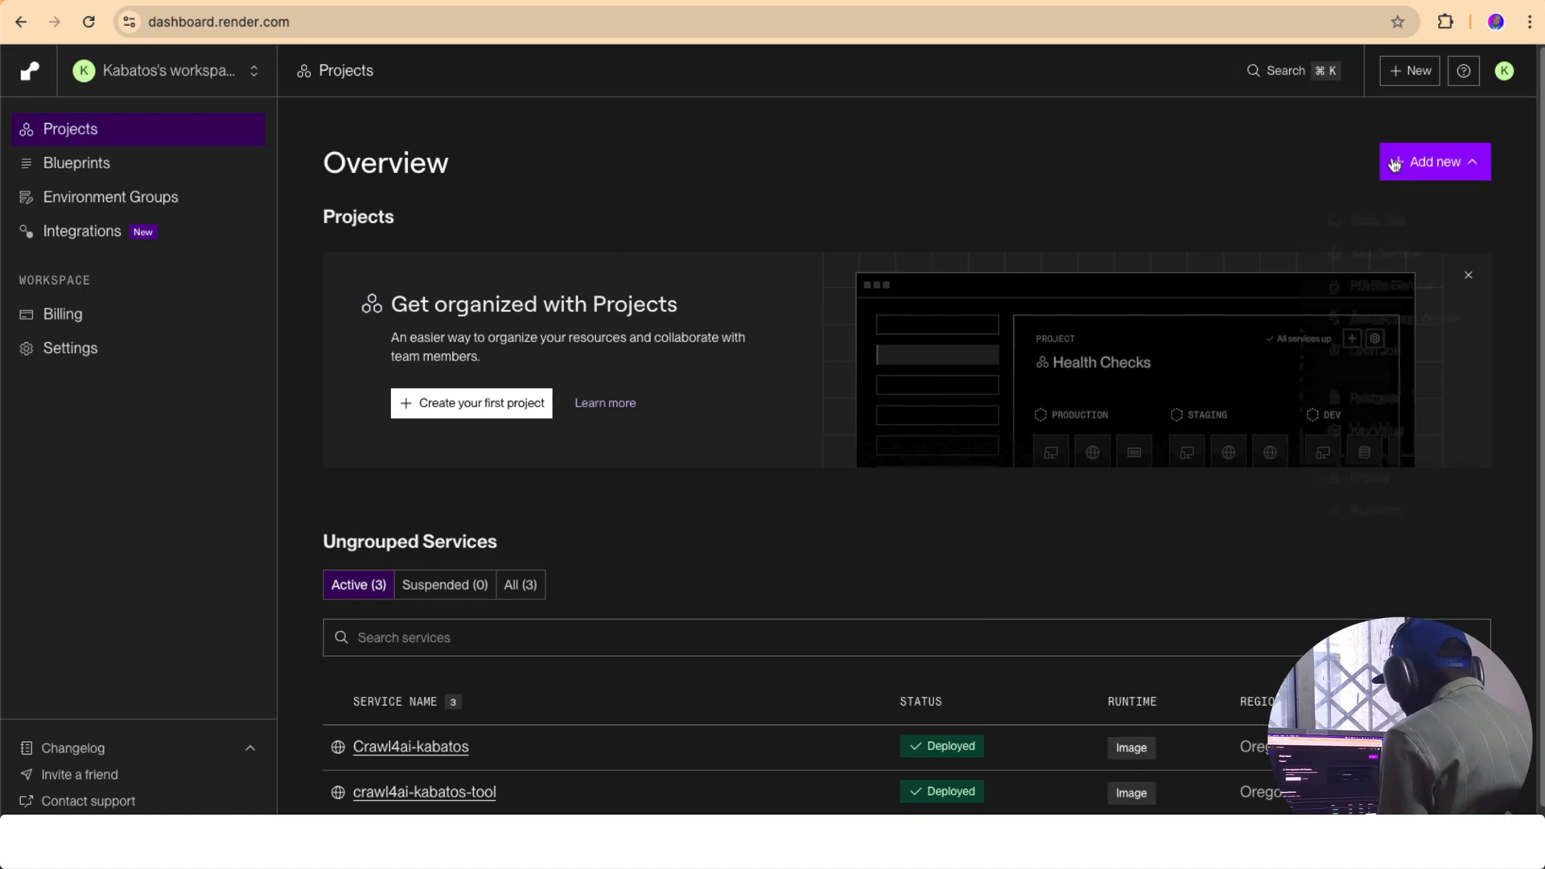
pyautogui.click(1310, 166)
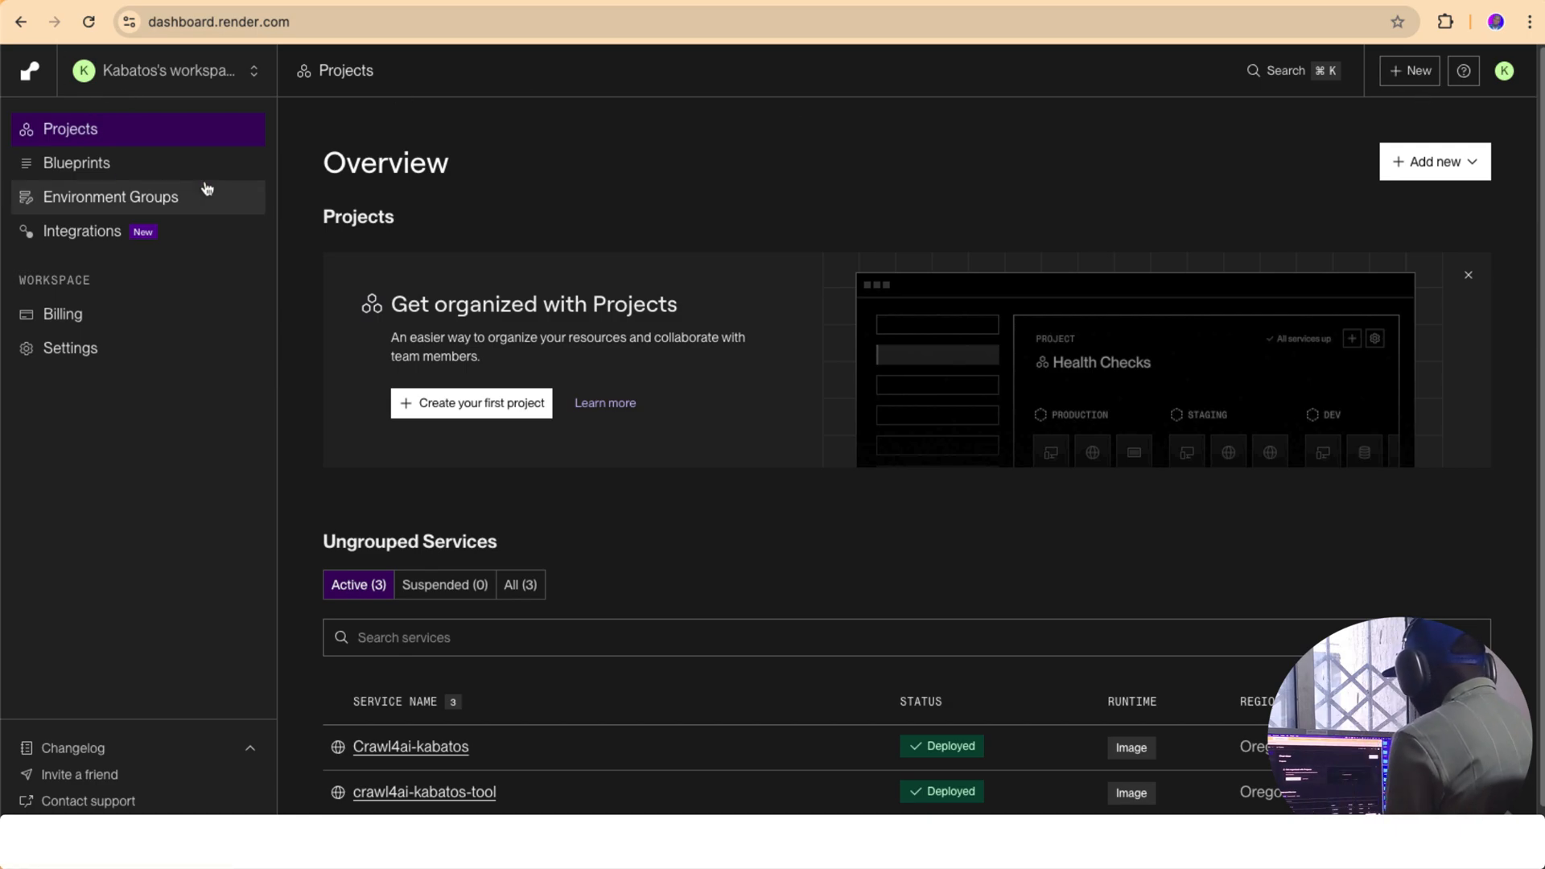
pyautogui.click(1408, 70)
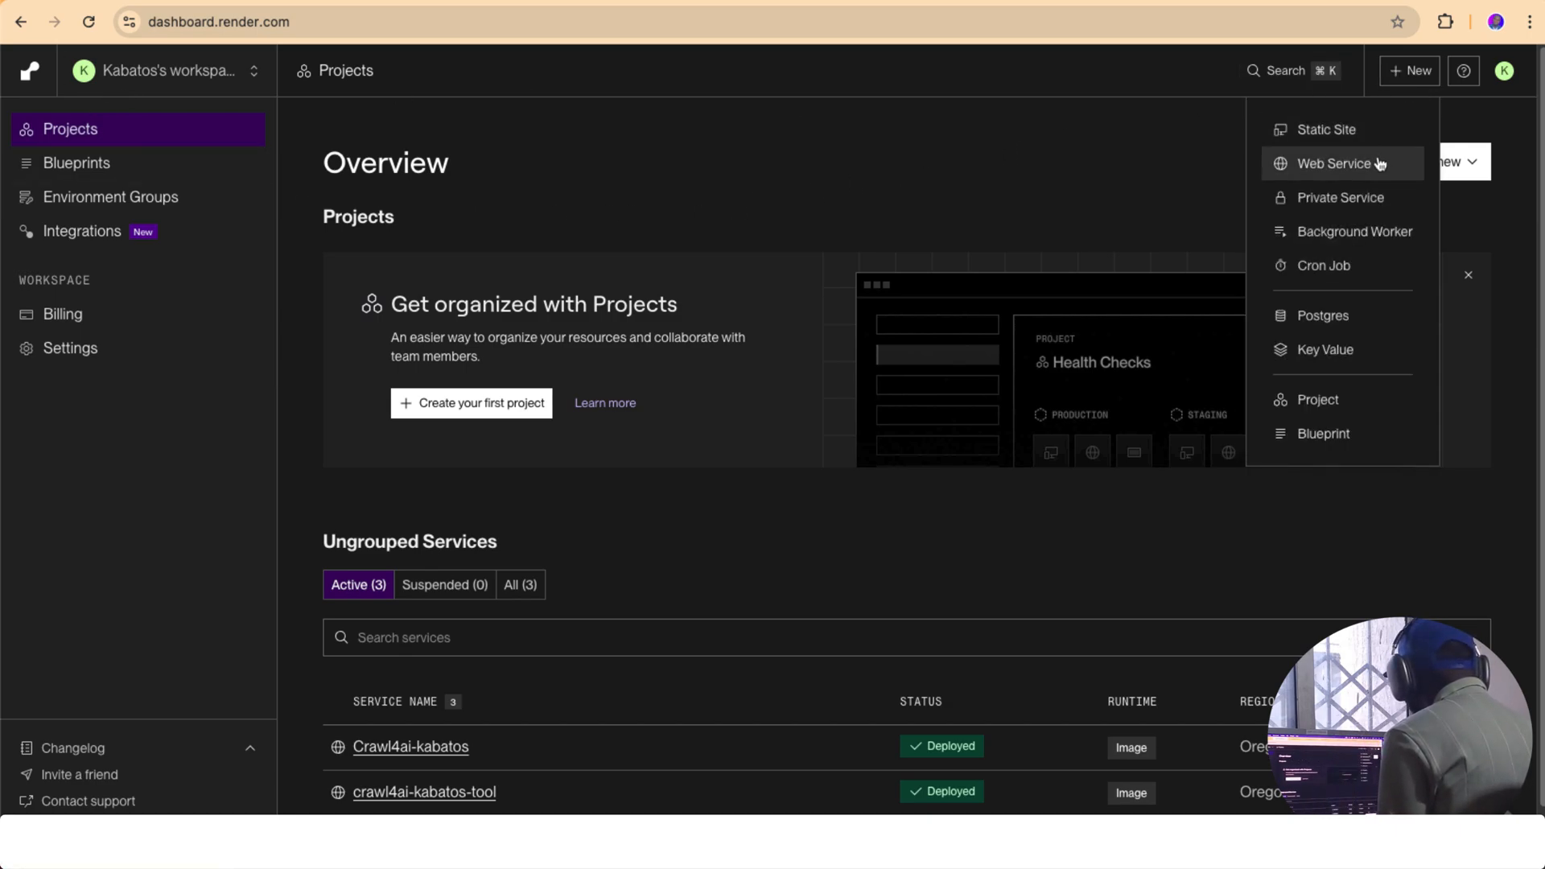
pyautogui.click(1336, 164)
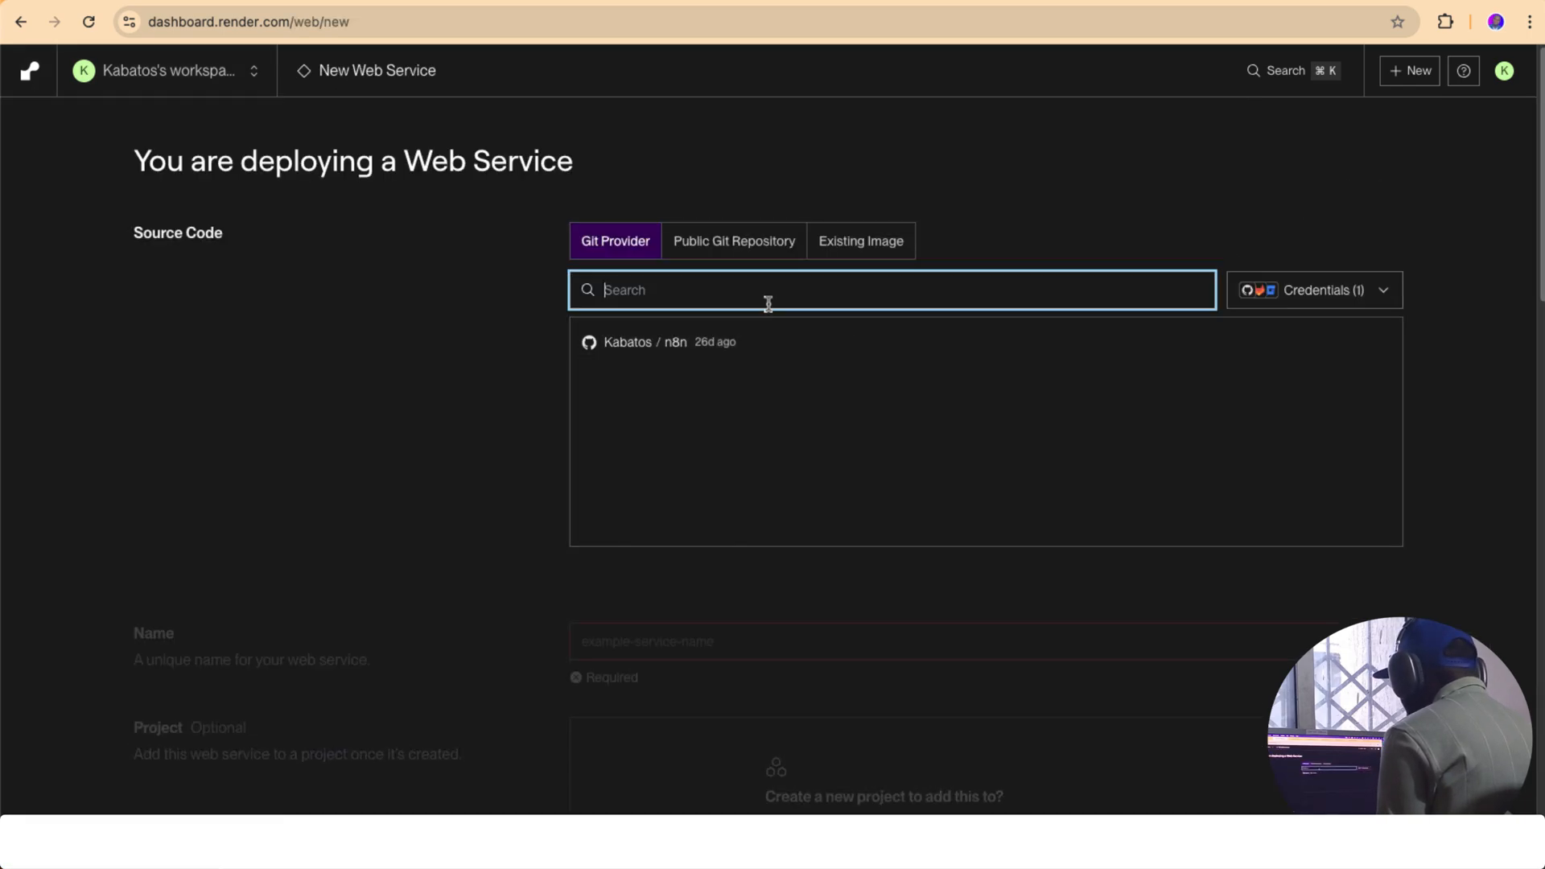
# Copy the crawl4ai Docker image name from the Skool lesson notes.
pyautogui.hotkey('ctrl', 'Tab')
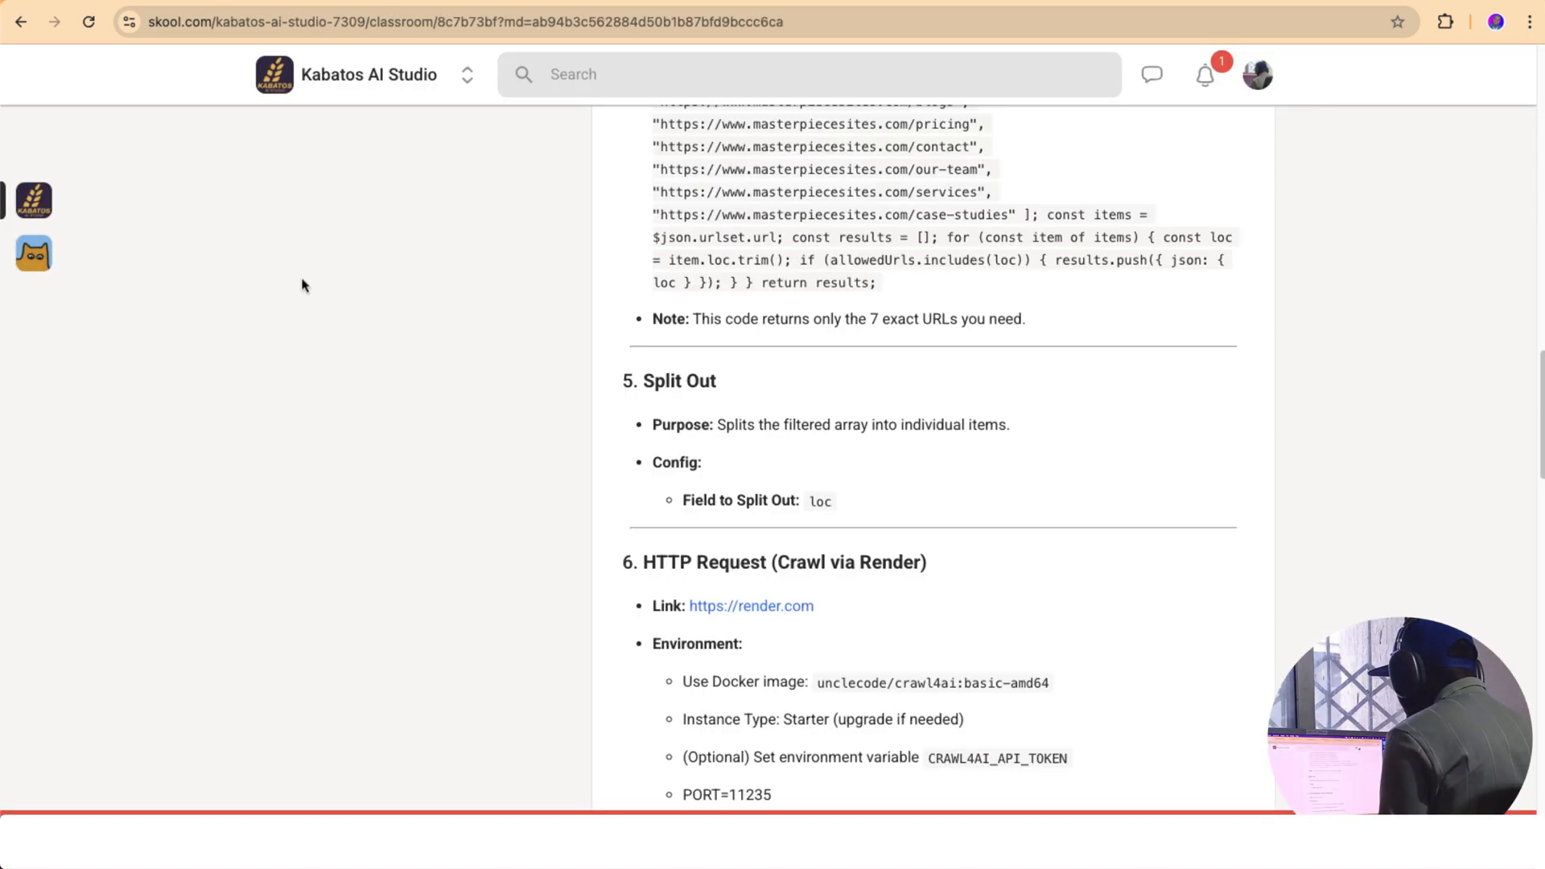
pyautogui.scroll(-2, 788, 449)
pyautogui.scroll(-3, 788, 449)
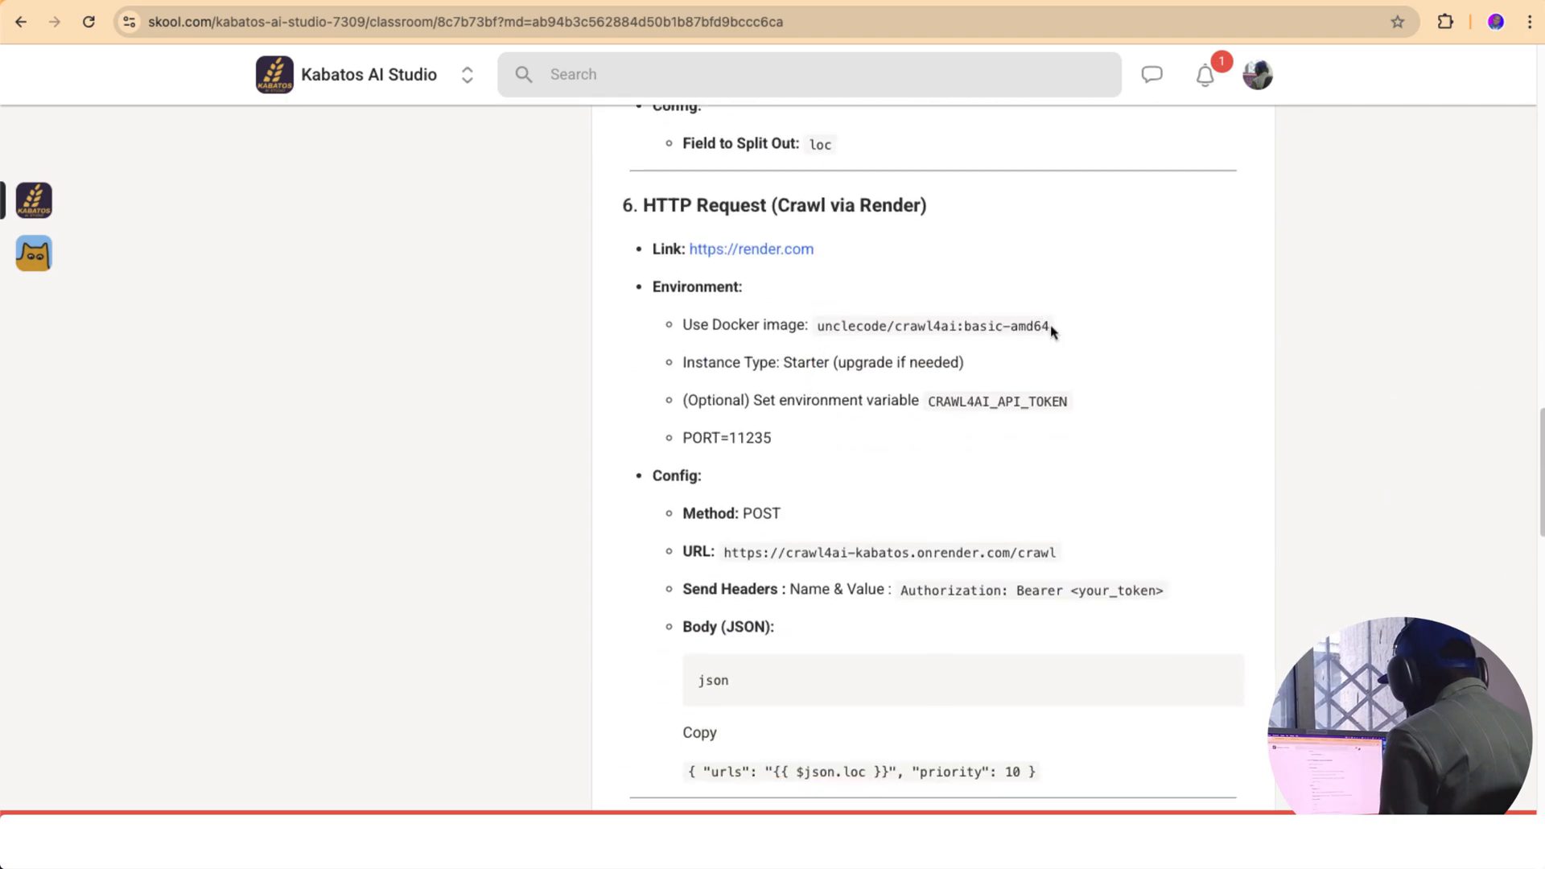
pyautogui.moveTo(1052, 325); pyautogui.dragTo(816, 324)
pyautogui.press('super+c')
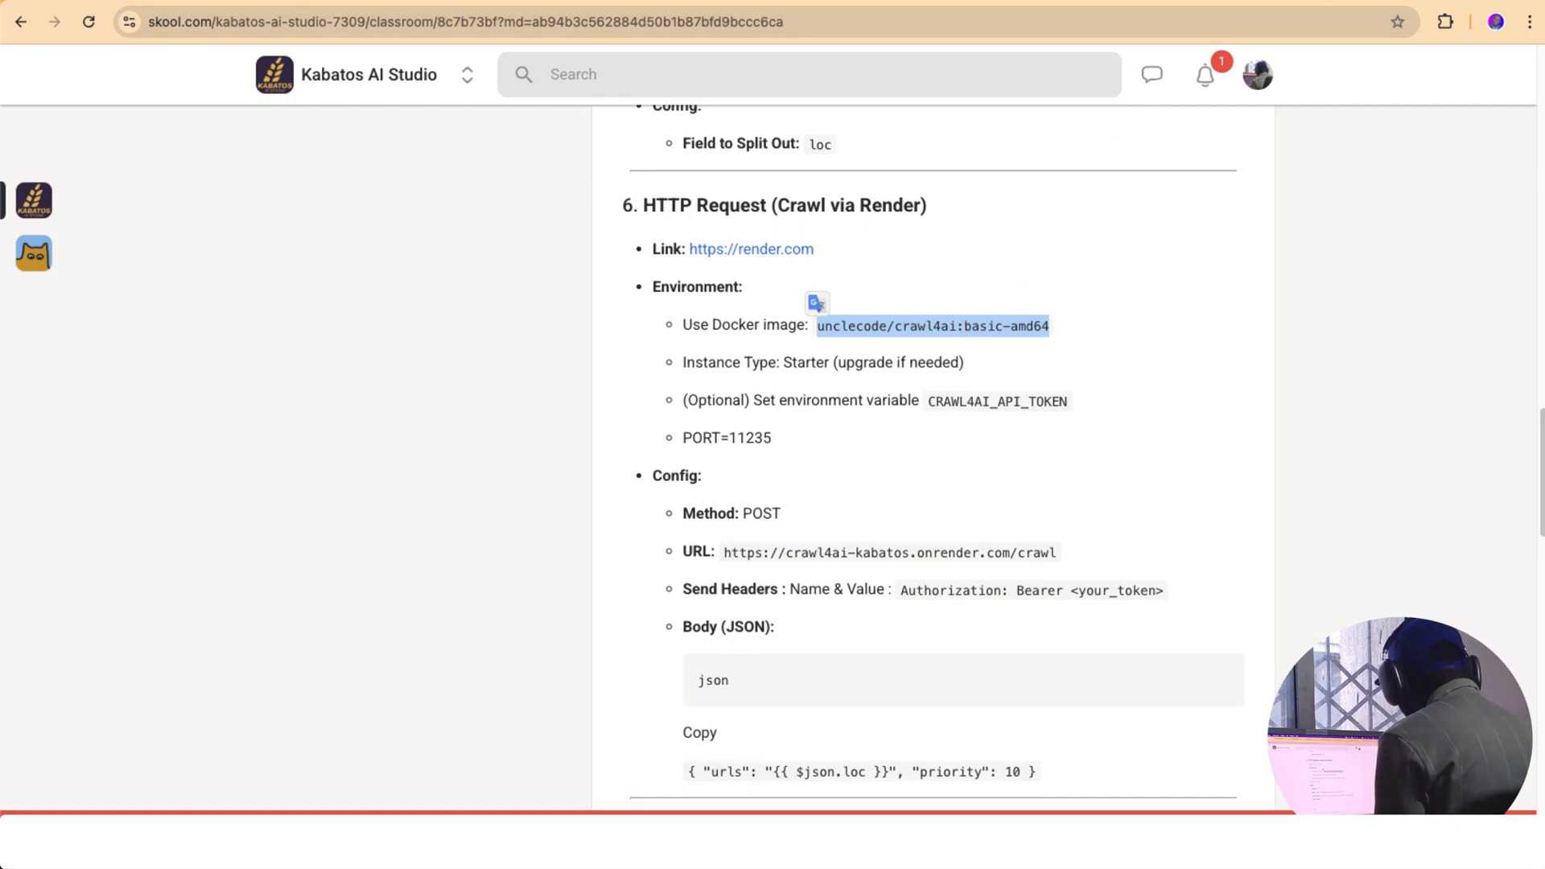
pyautogui.scroll(20, 919, 406)
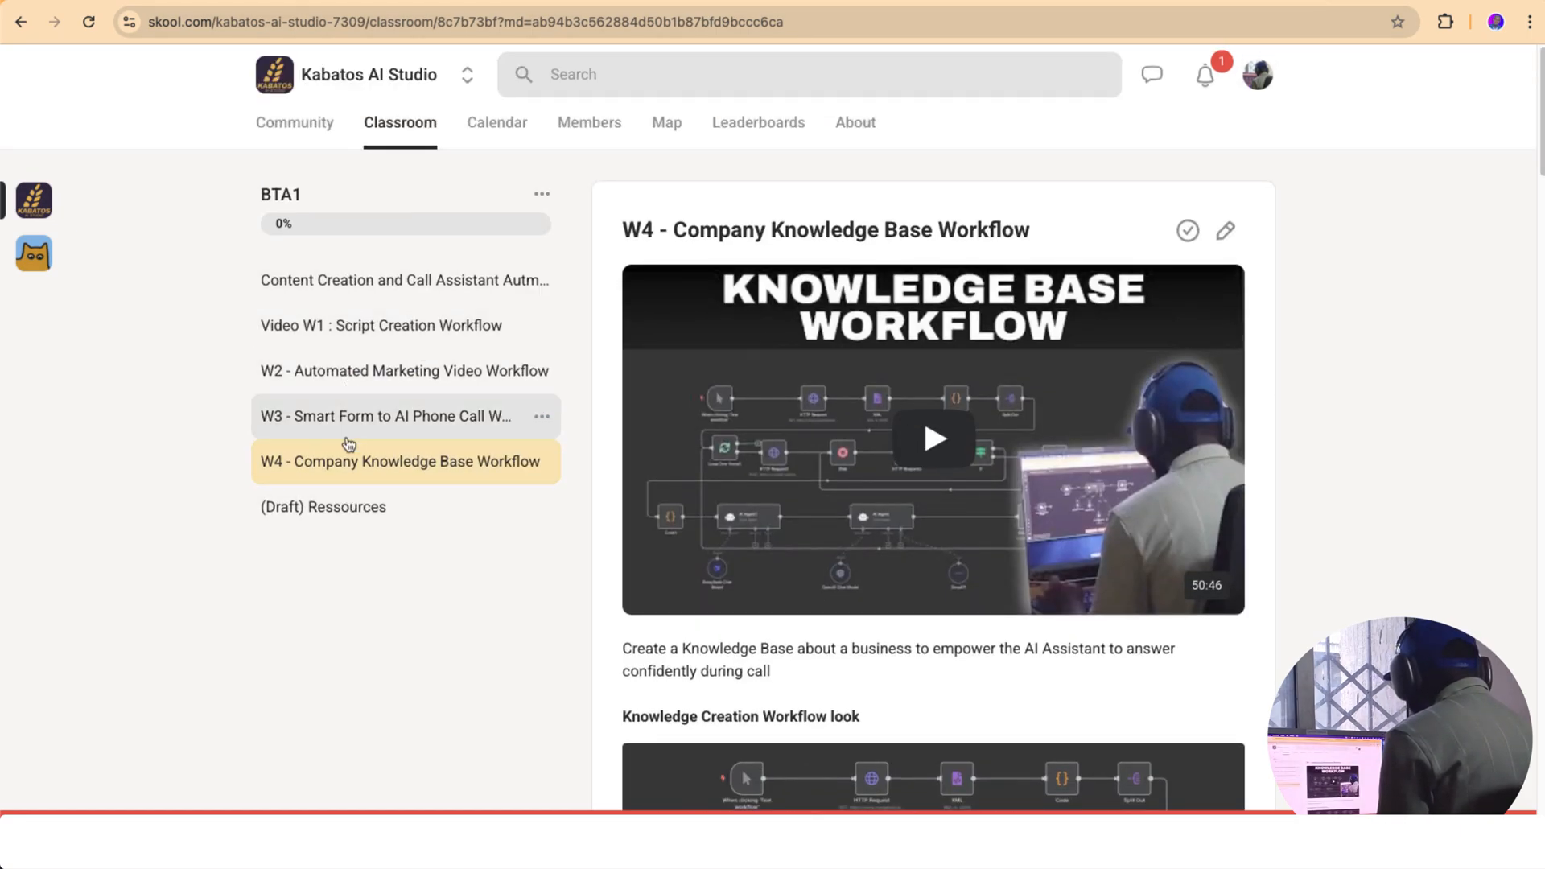
pyautogui.scroll(-5, 884, 296)
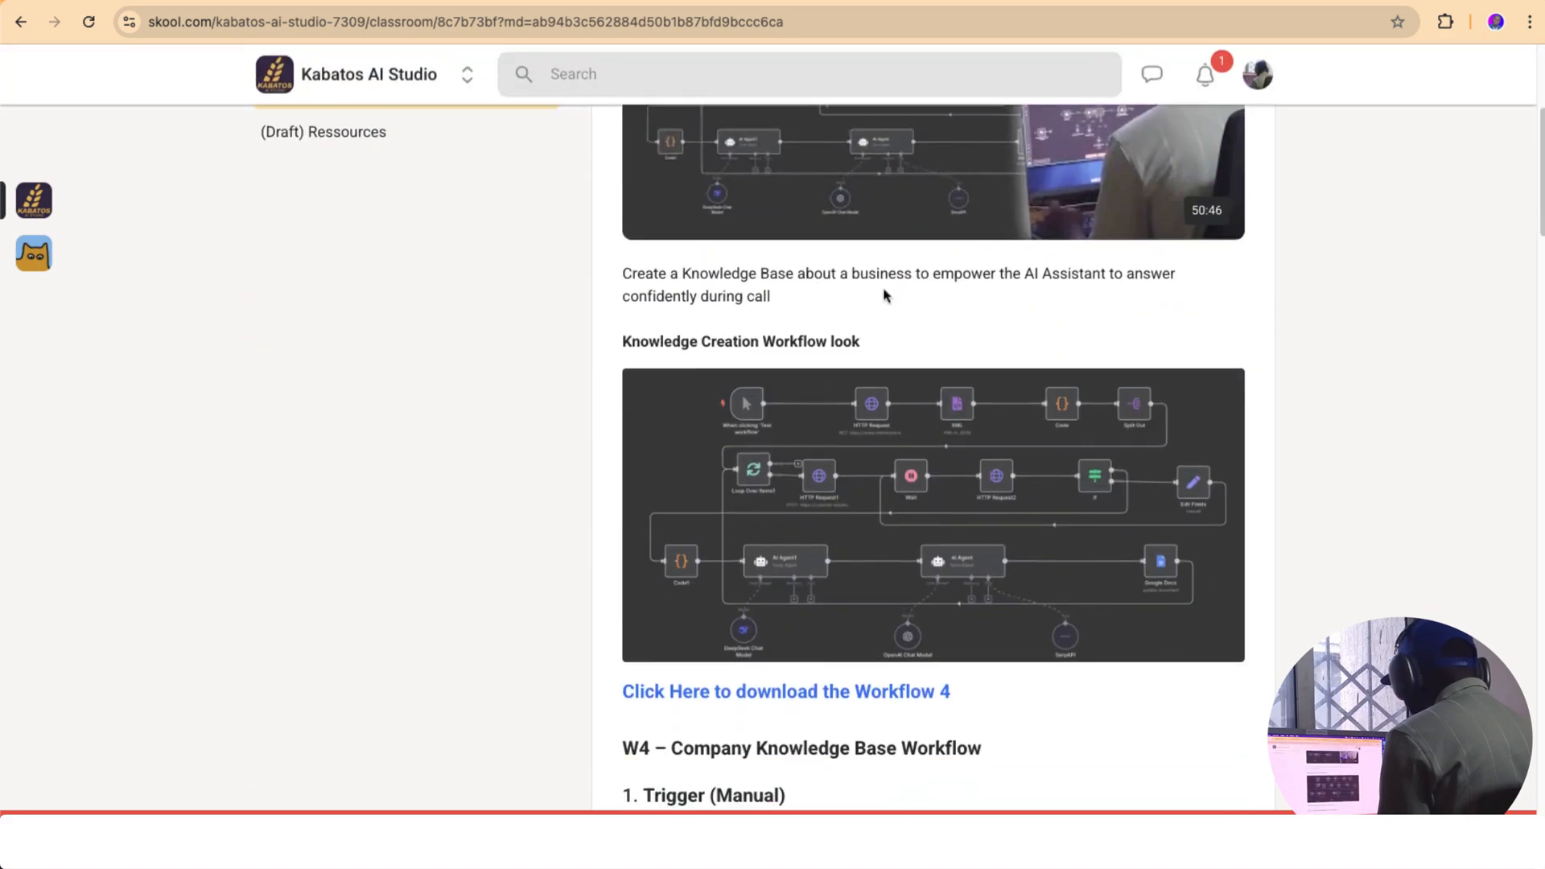
pyautogui.scroll(-6, 885, 295)
# Choose Existing Image as the source after the pasted image name finds no repository.
pyautogui.click(349, 0)
pyautogui.click(775, 300)
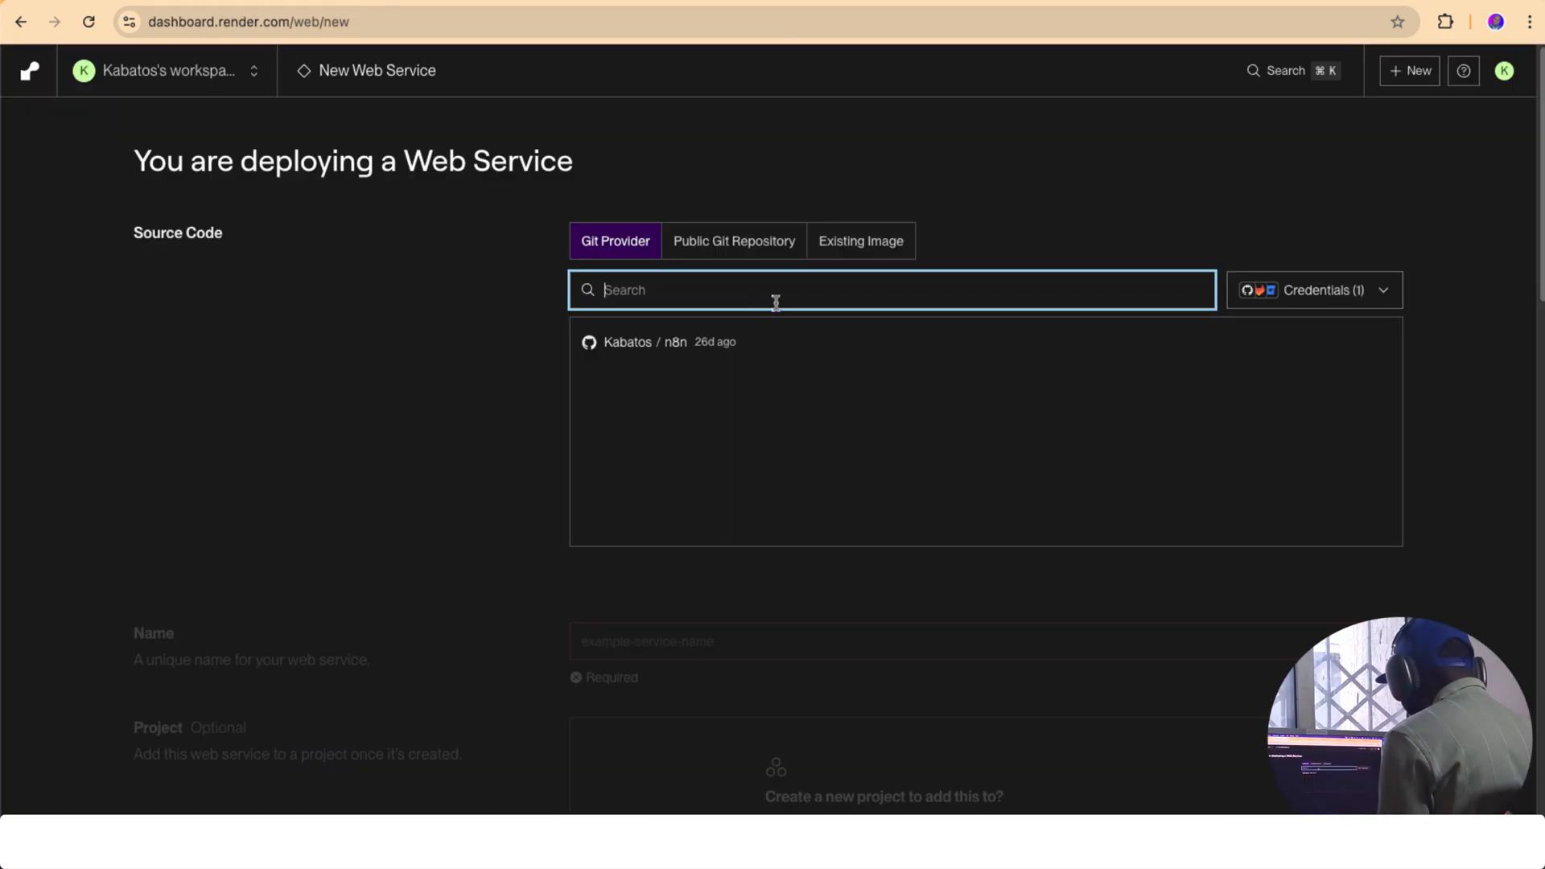
pyautogui.press('super+v')
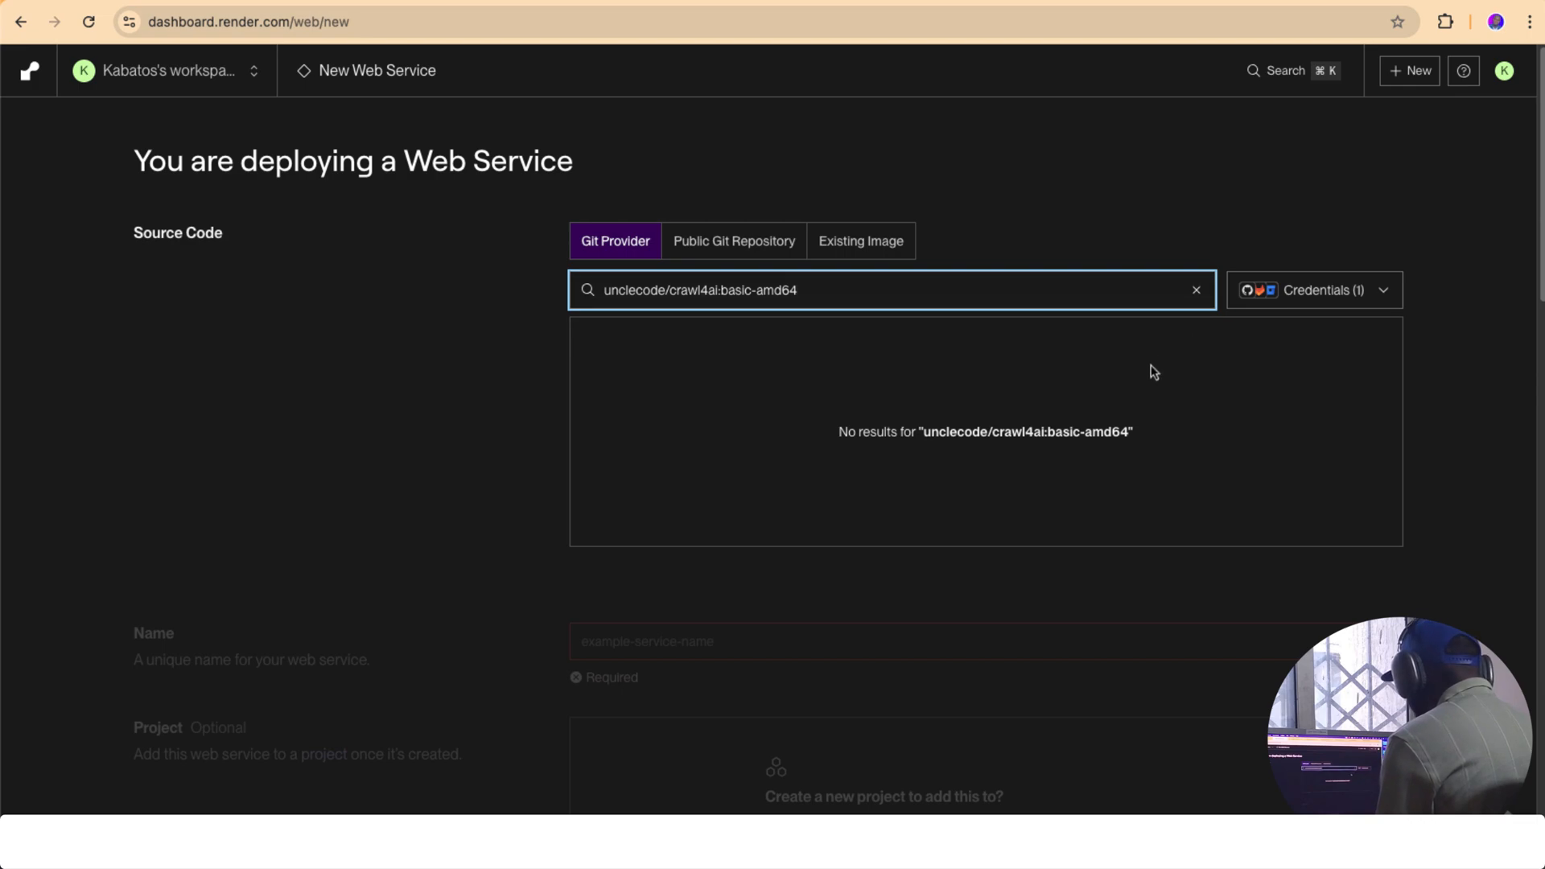
pyautogui.click(858, 254)
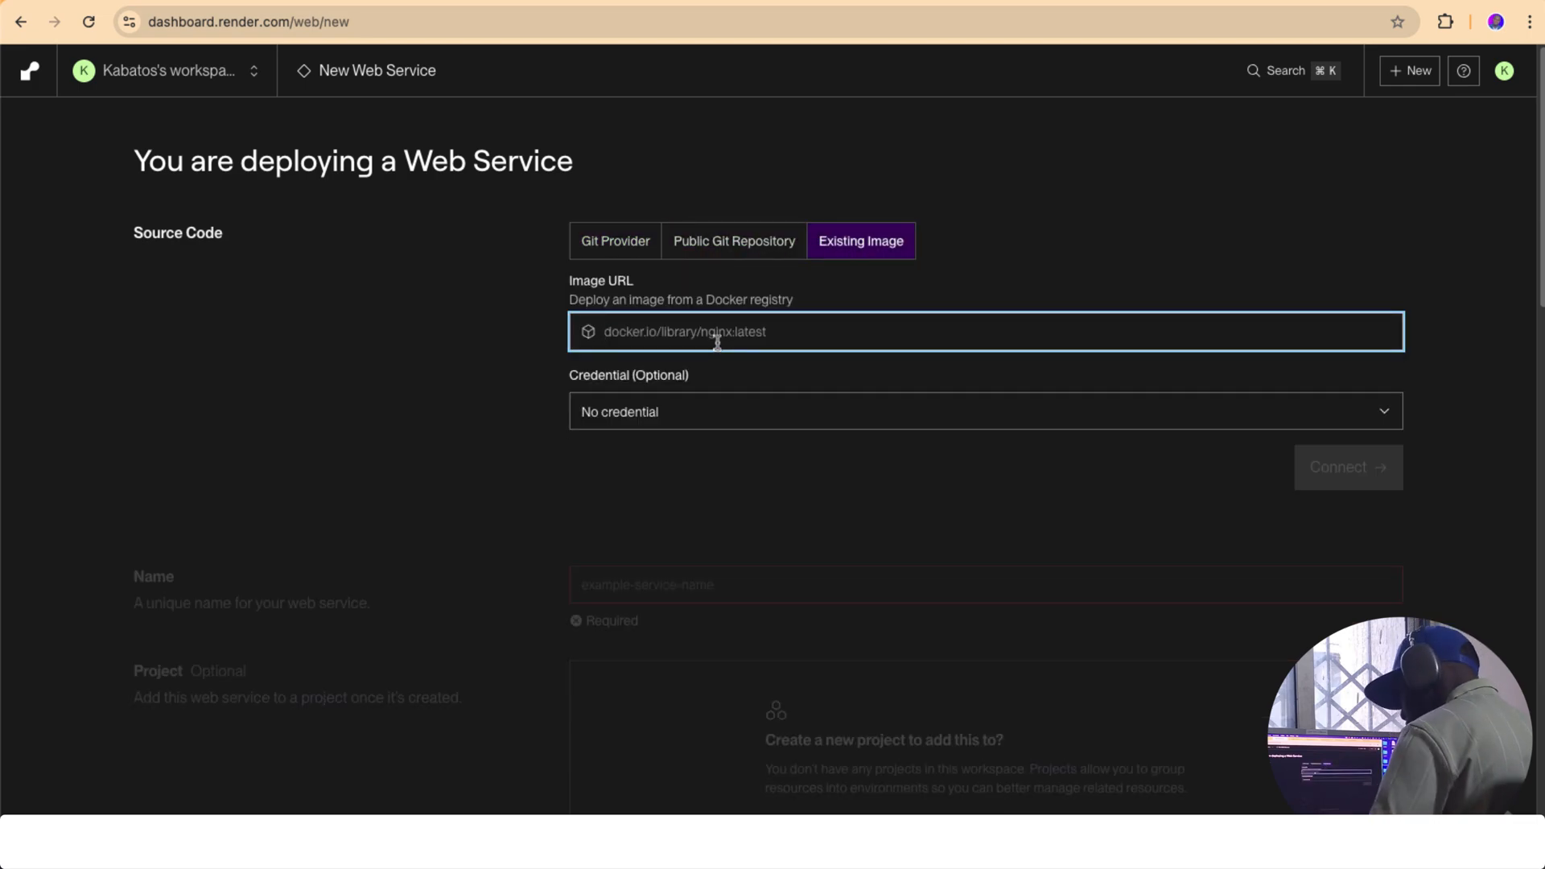
# Connect the Image URL unclecode/crawl4ai:basic-amd64 to the new web service.
pyautogui.press('super+v')
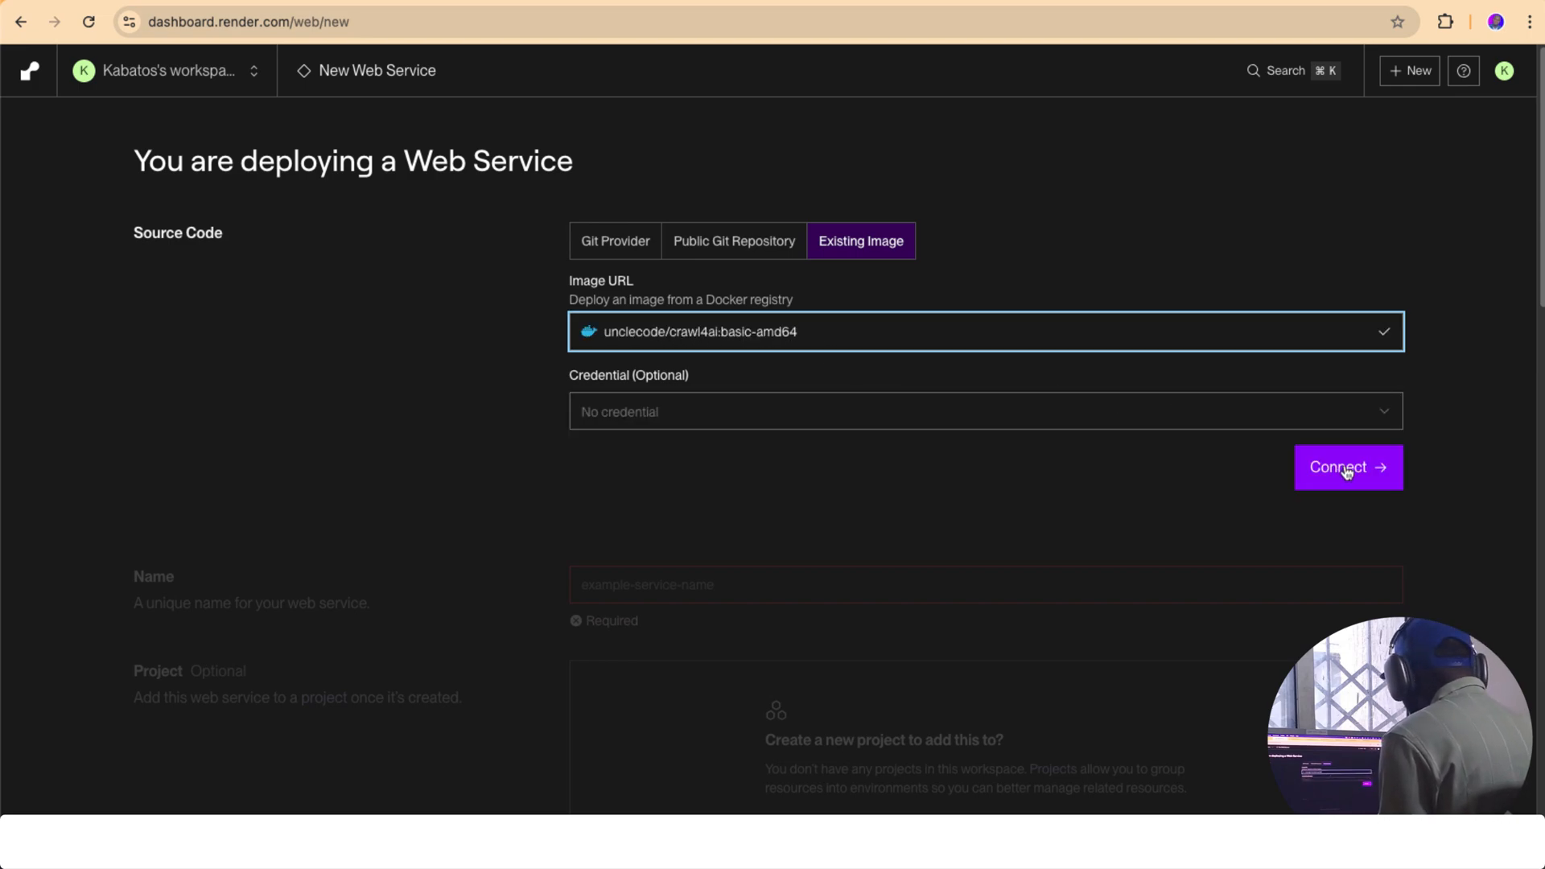
pyautogui.click(1345, 470)
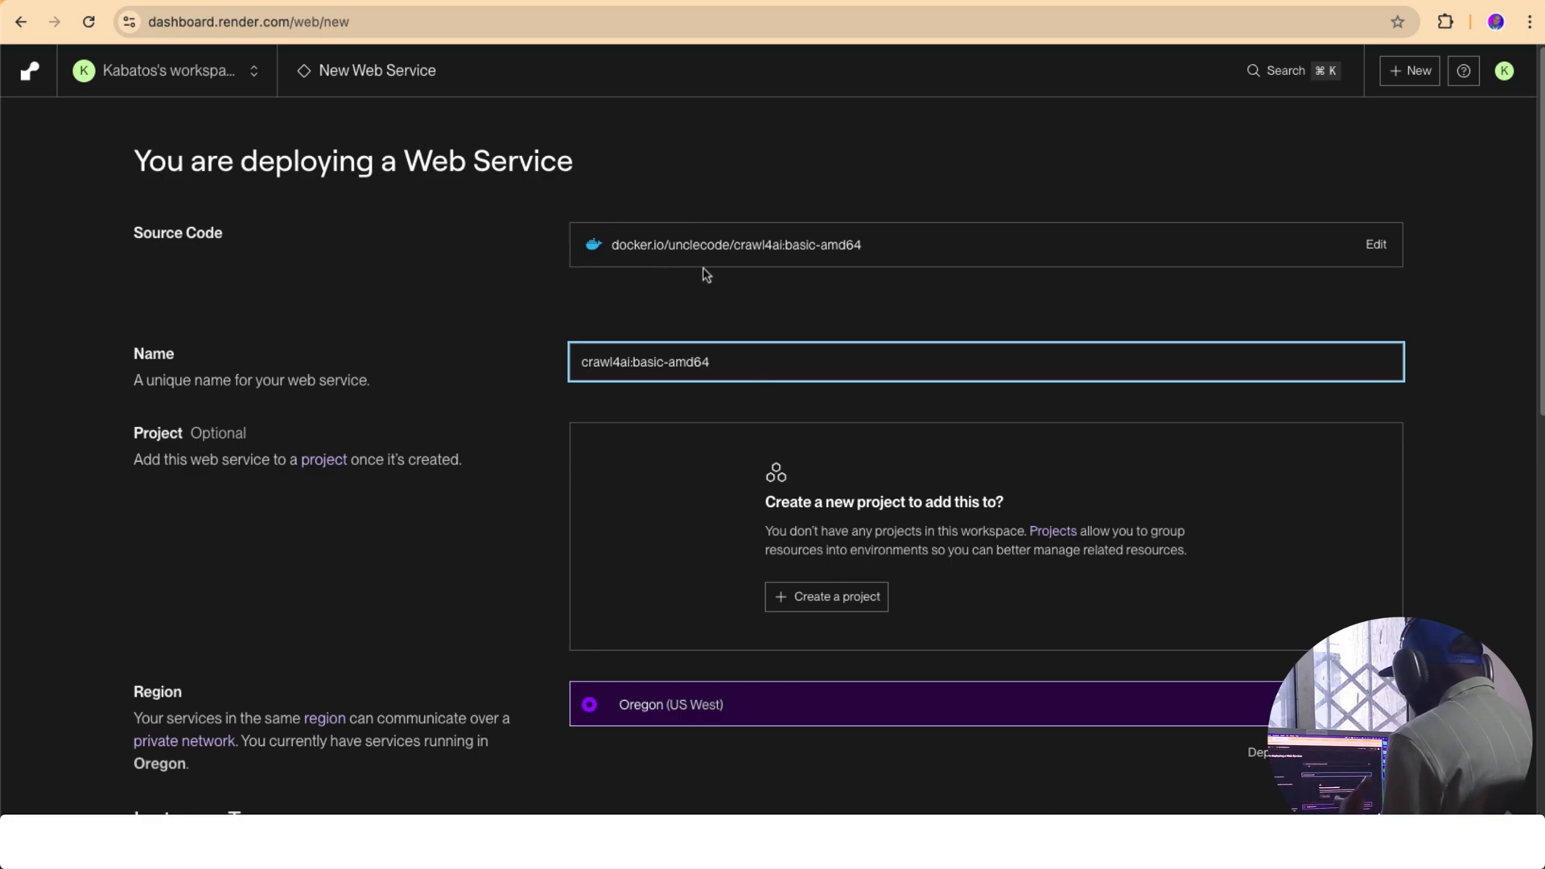
pyautogui.click(808, 1)
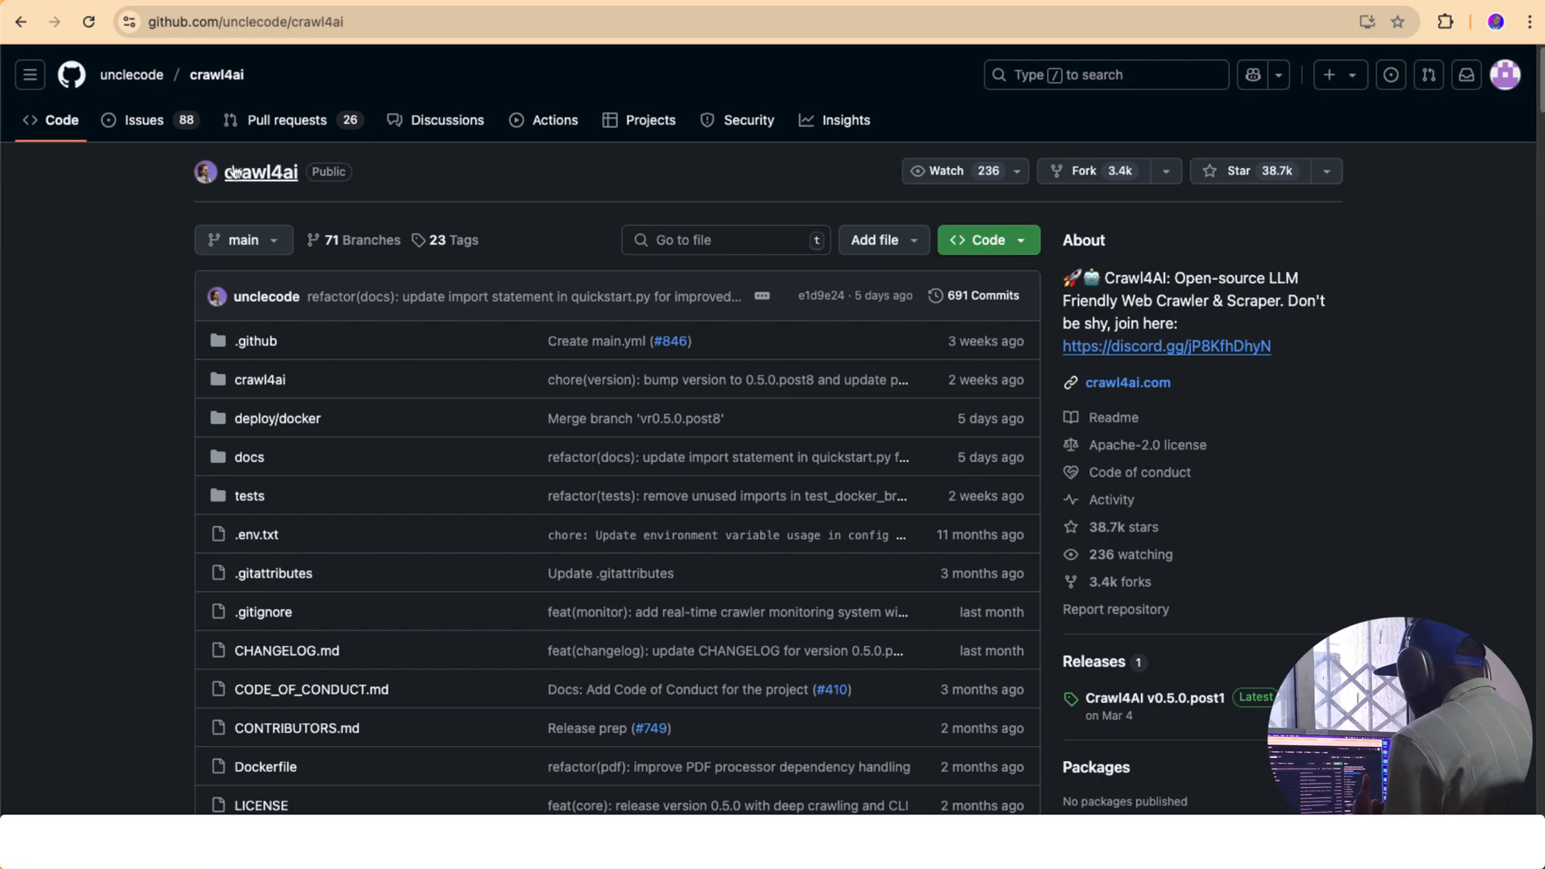
pyautogui.click(321, 1)
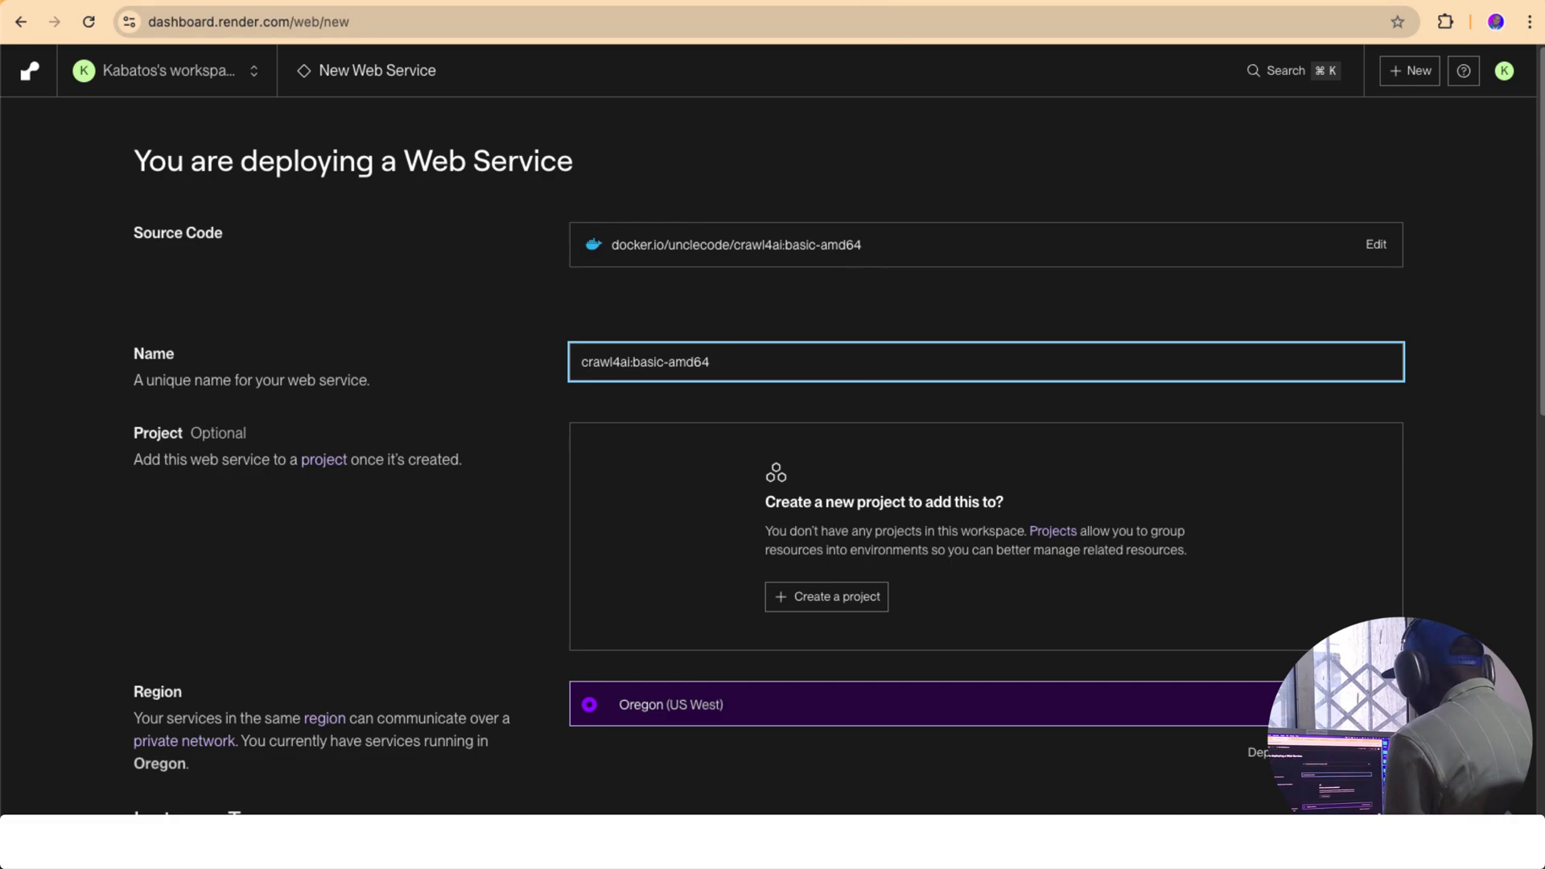
pyautogui.click(796, 1)
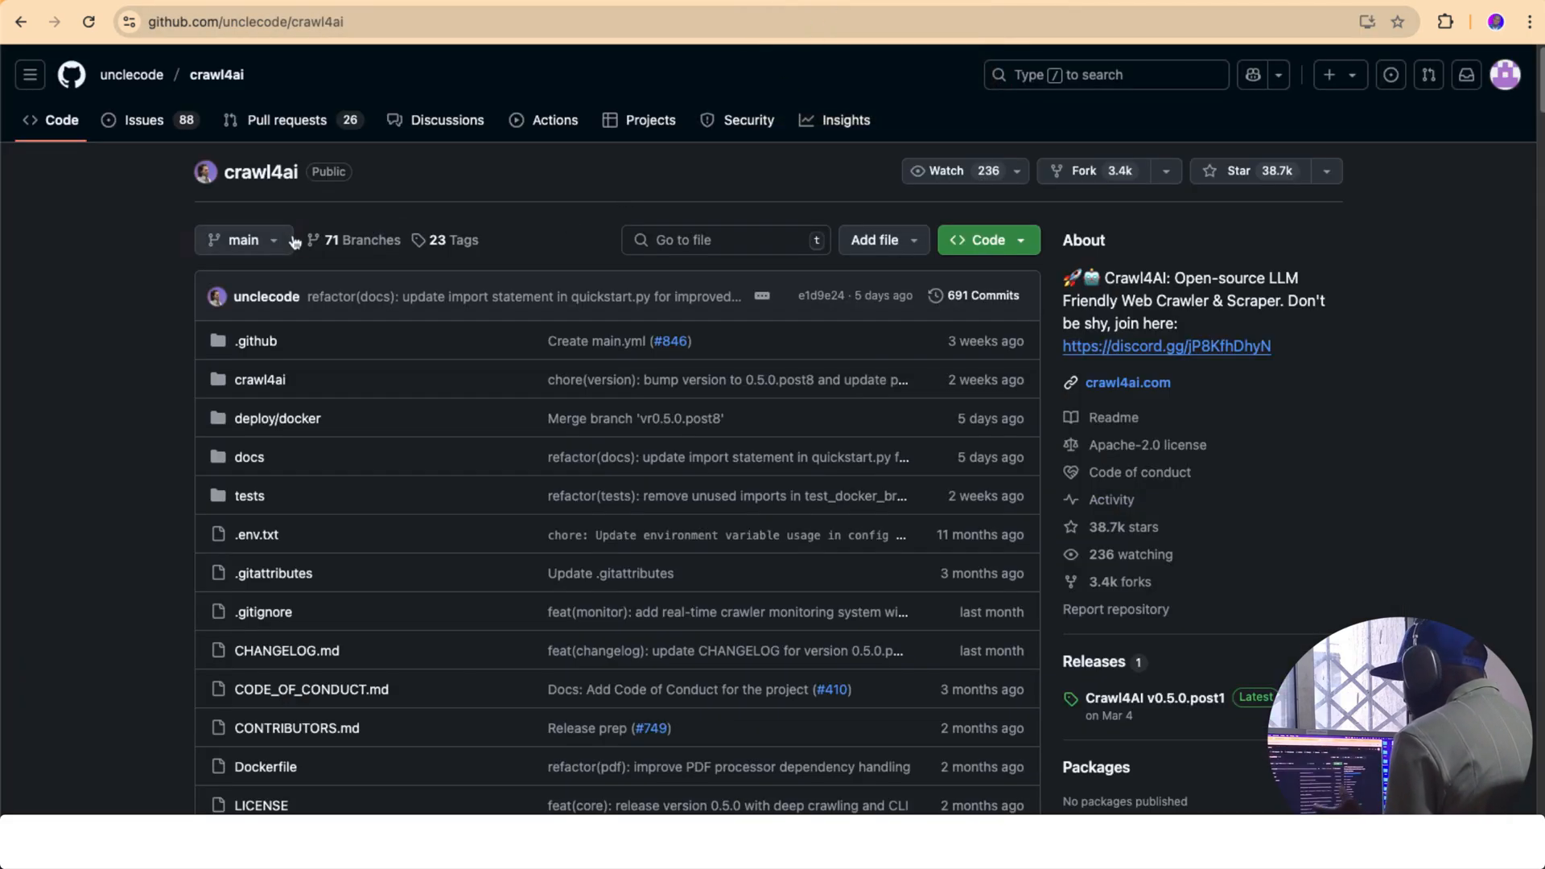
pyautogui.click(338, 1)
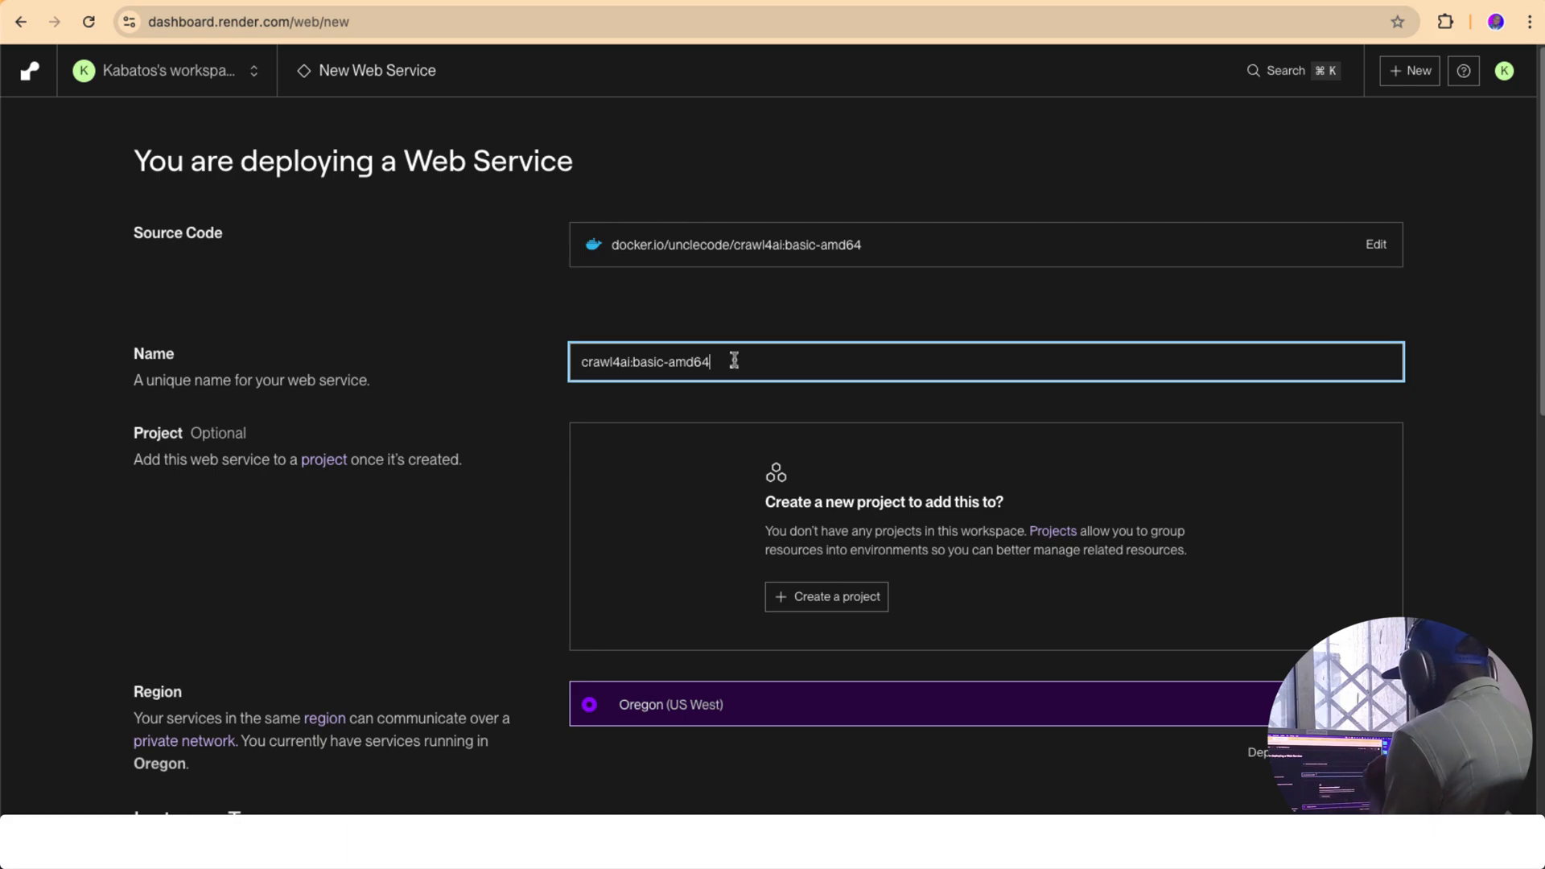
# Replace the default service name with a custom crawl4ai tool name.
pyautogui.scroll(-1, 733, 360)
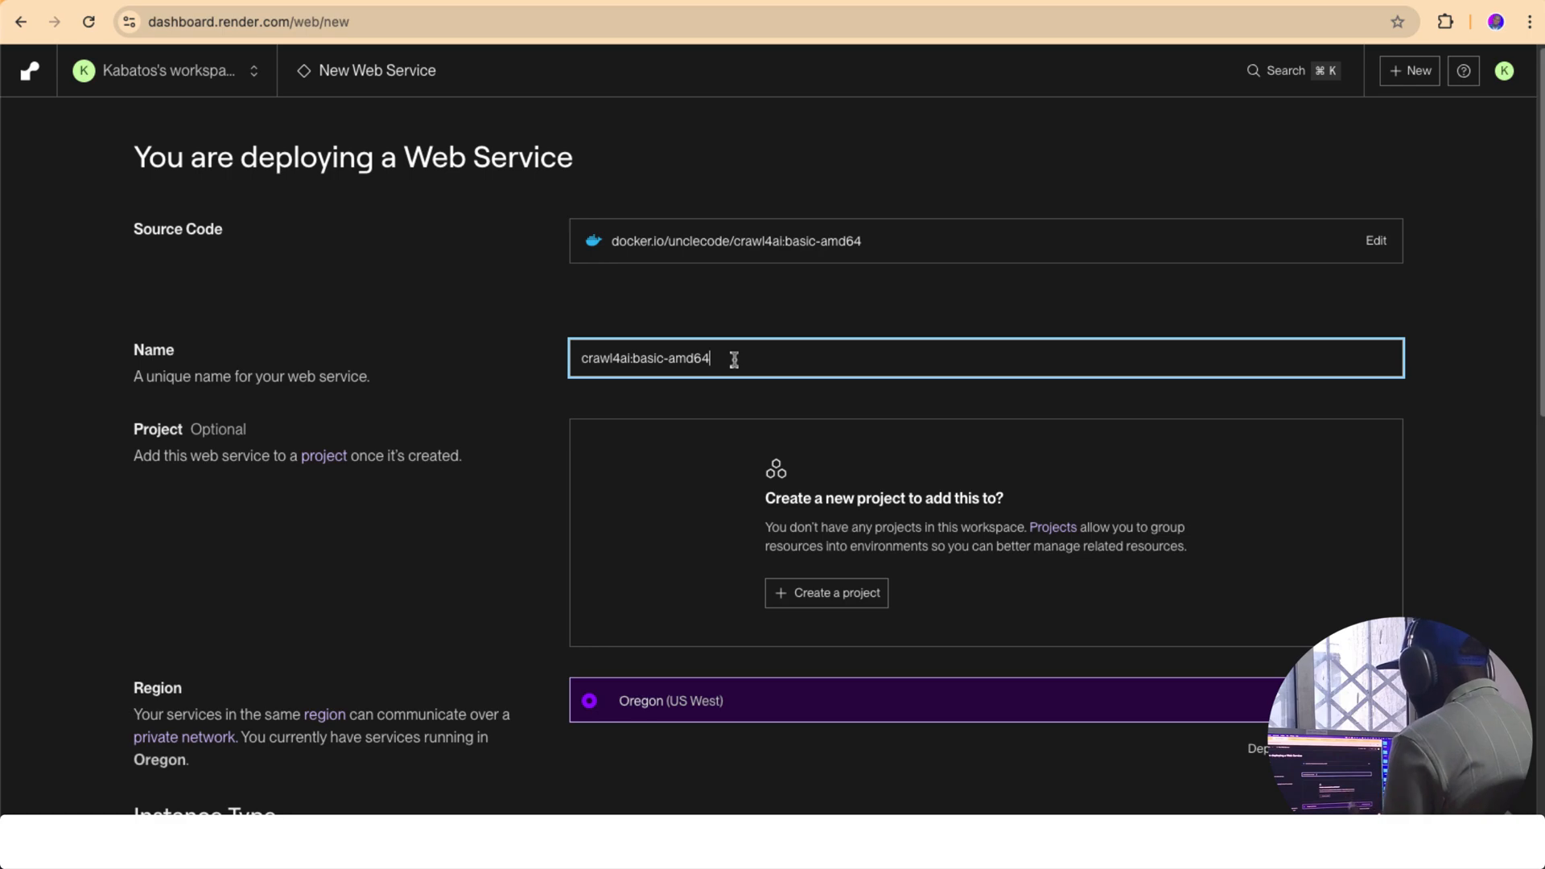
pyautogui.scroll(-2, 733, 360)
pyautogui.moveTo(731, 296); pyautogui.dragTo(533, 298)
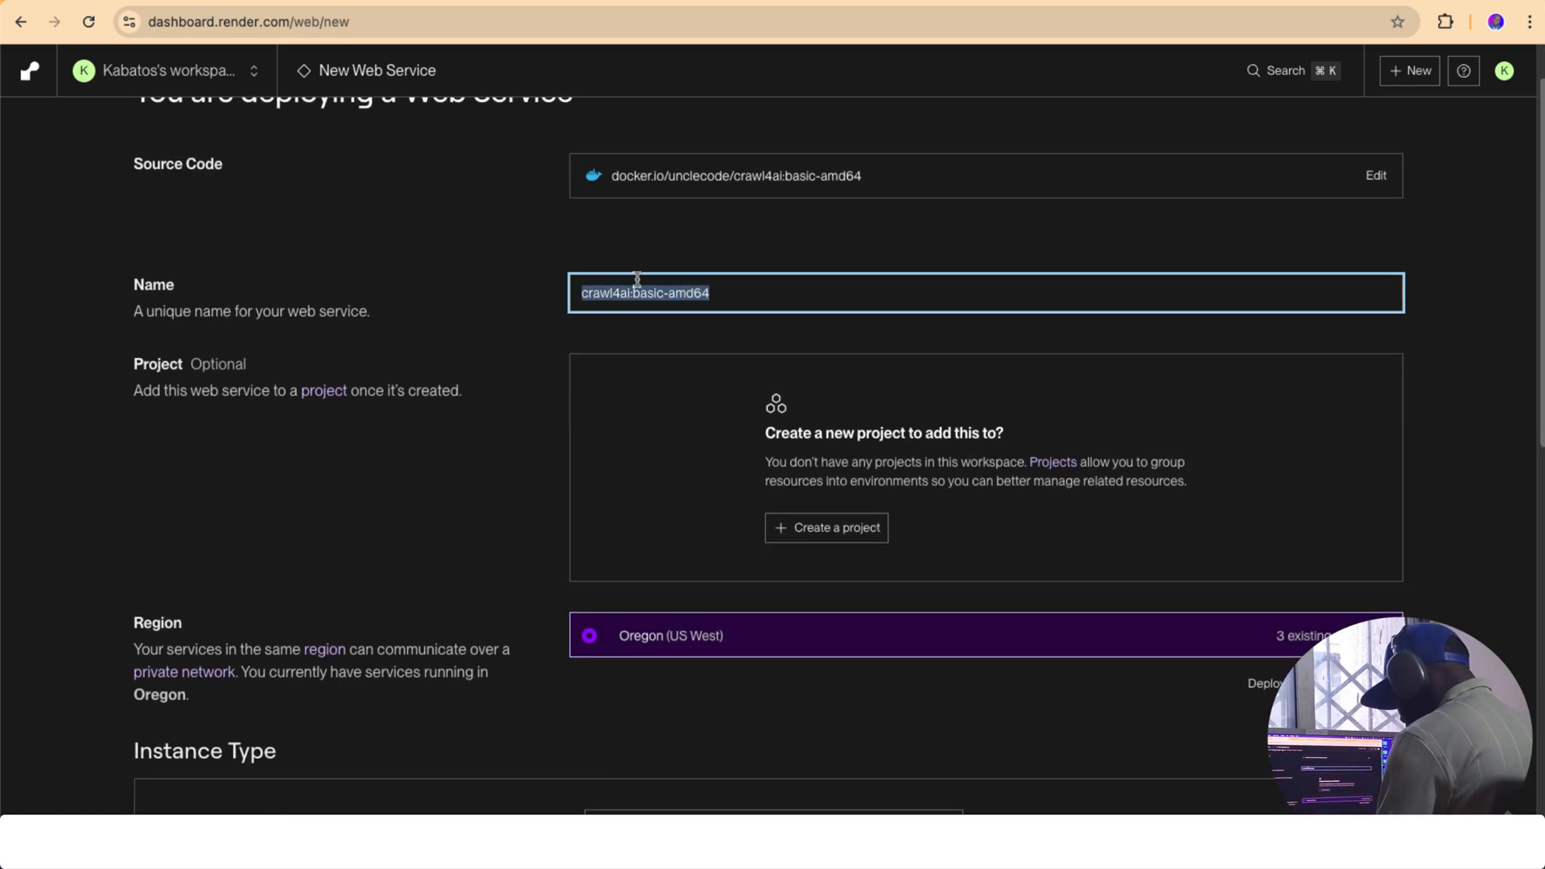
pyautogui.write('Kabatos-crawl4ai-tool')
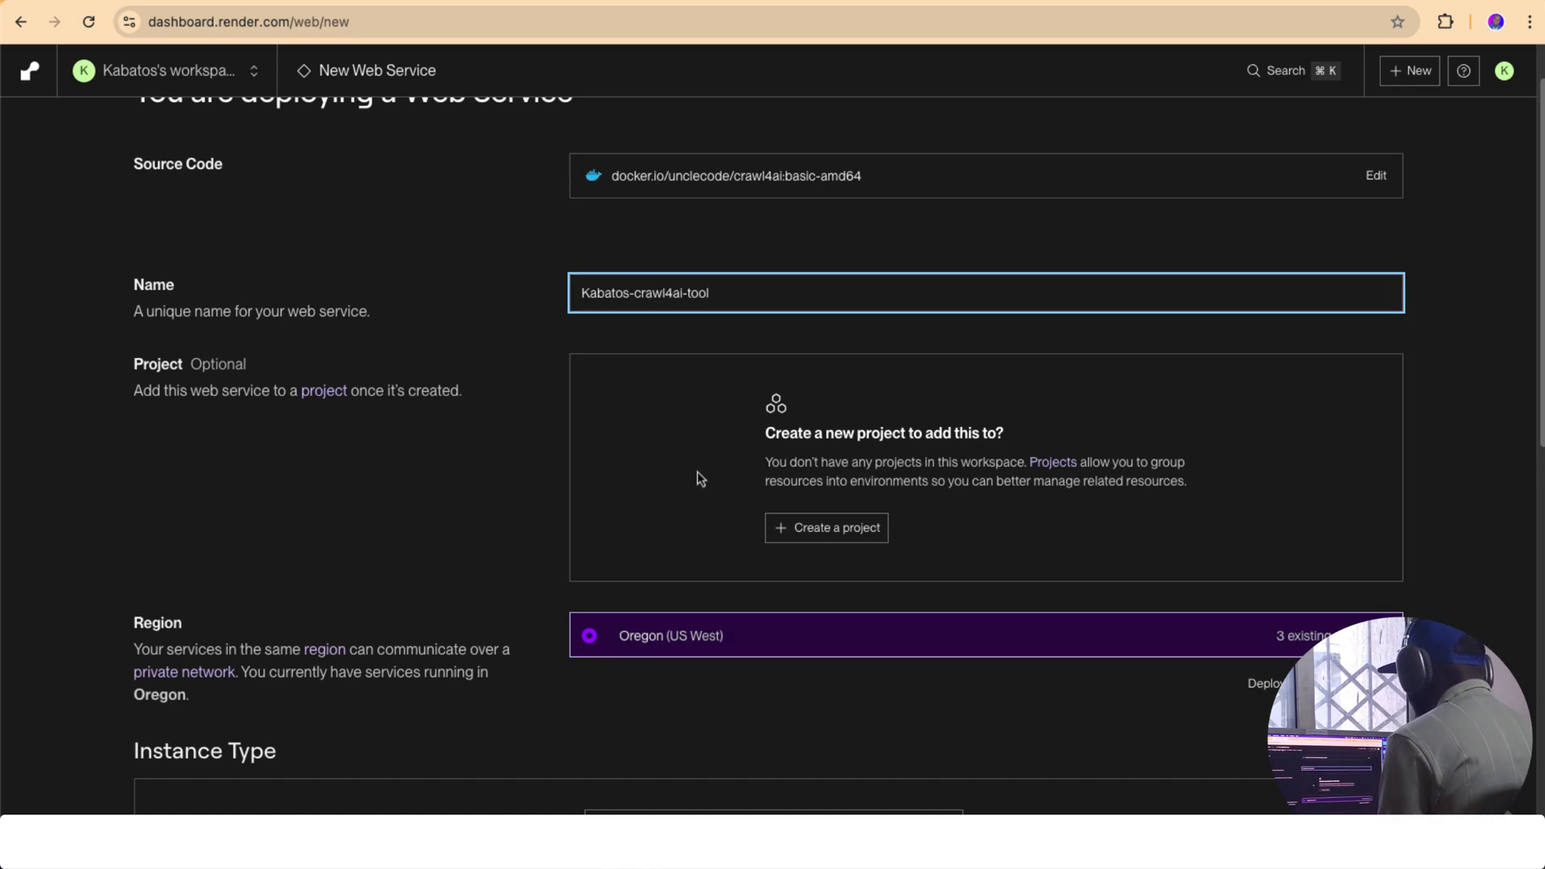
# Keep the Starter instance type after briefly selecting Free.
pyautogui.scroll(-5, 696, 476)
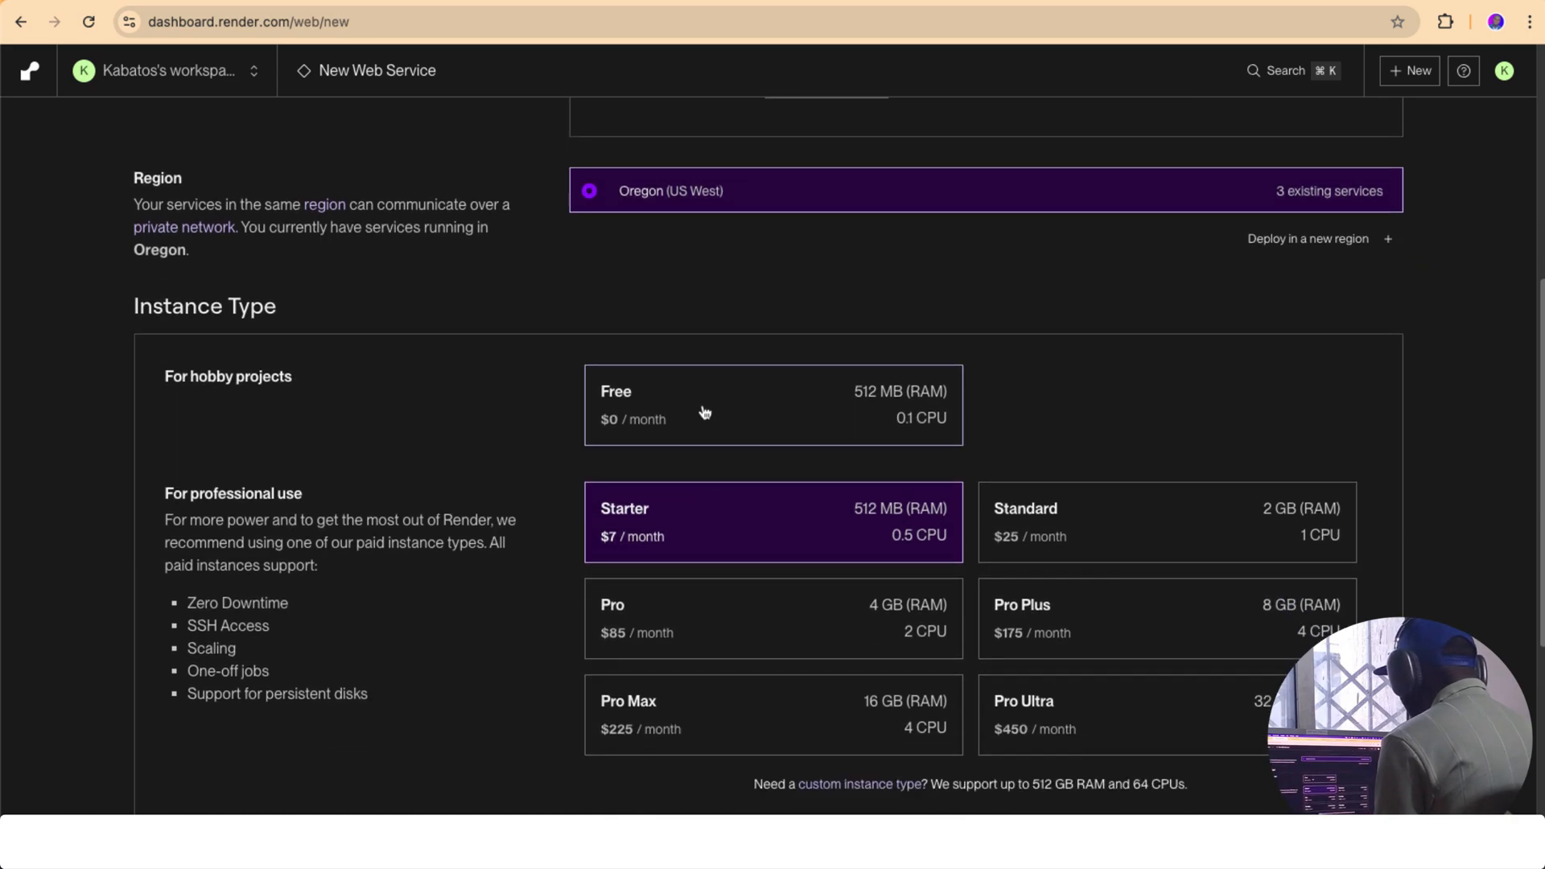
pyautogui.scroll(-1, 712, 412)
pyautogui.click(721, 357)
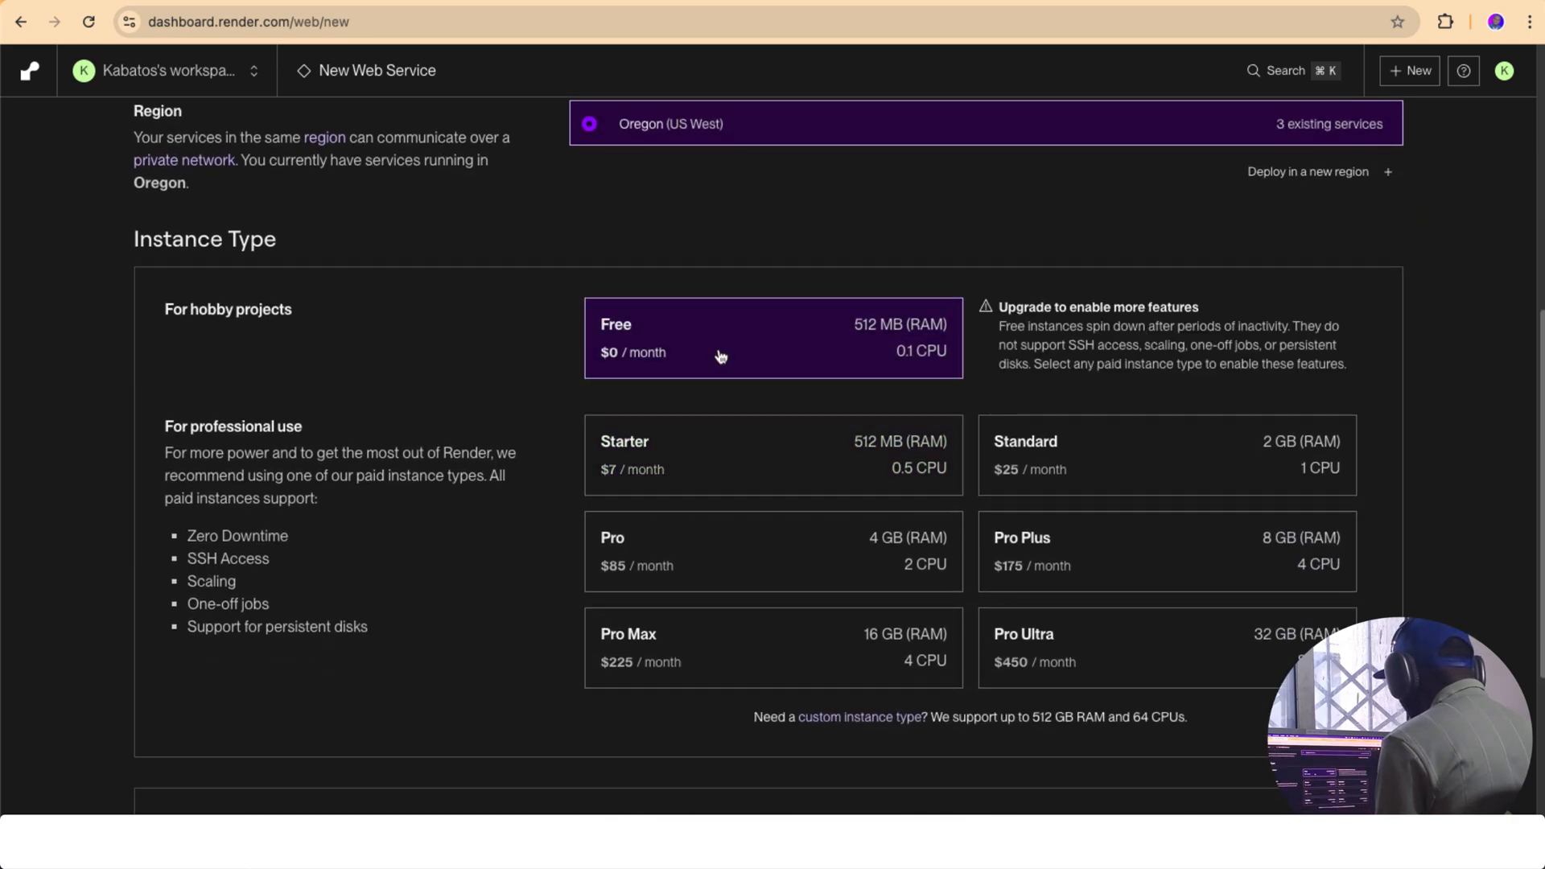
pyautogui.click(742, 451)
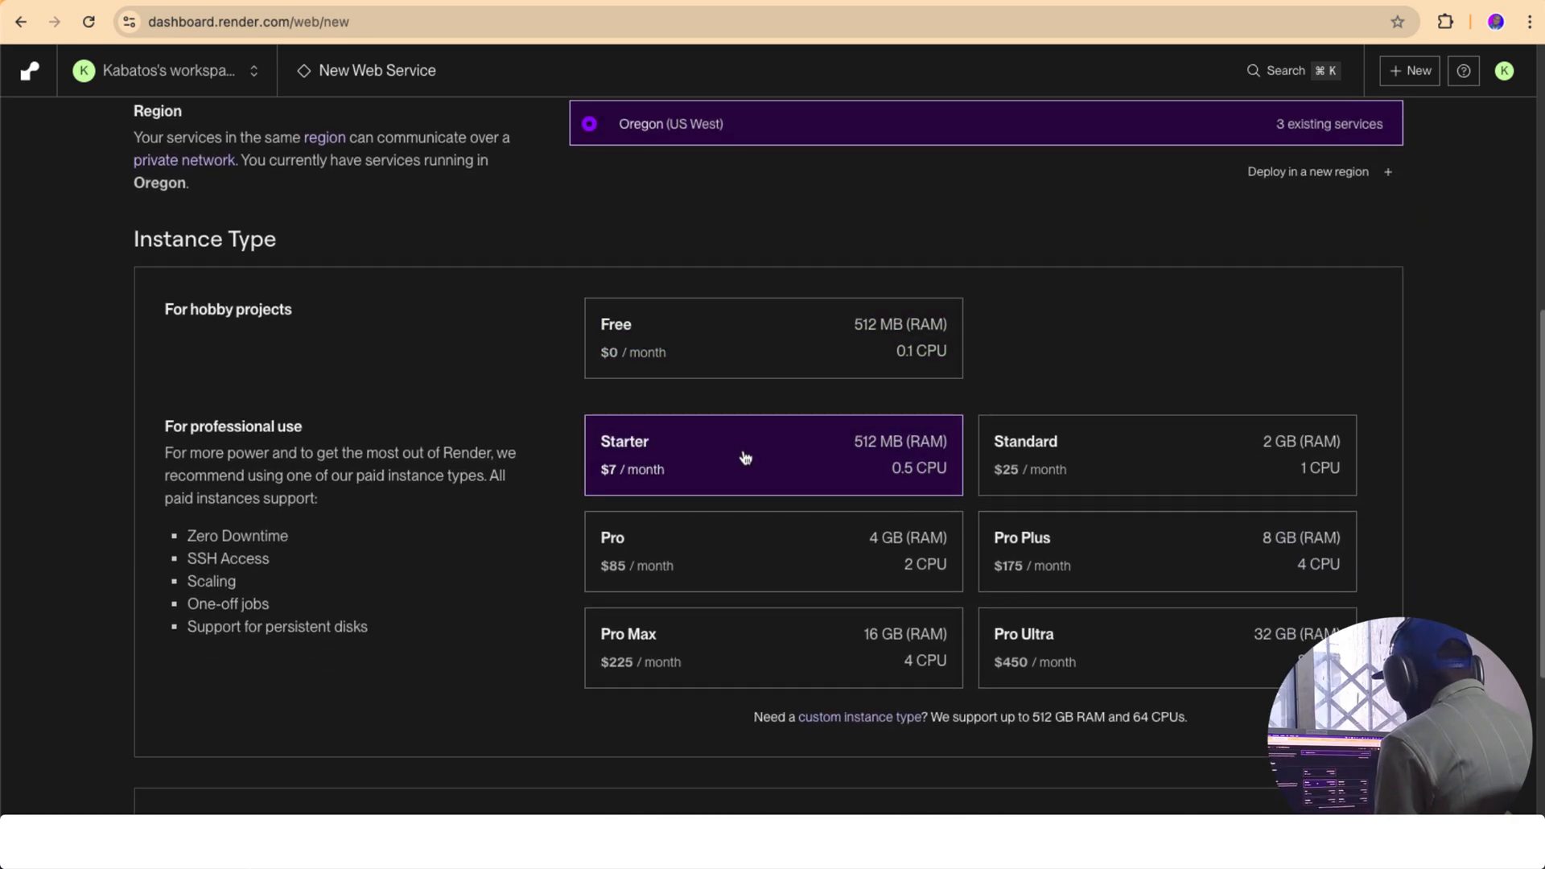
# Focus the environment variable name field, then return to the Skool lesson notes.
pyautogui.scroll(-1, 738, 421)
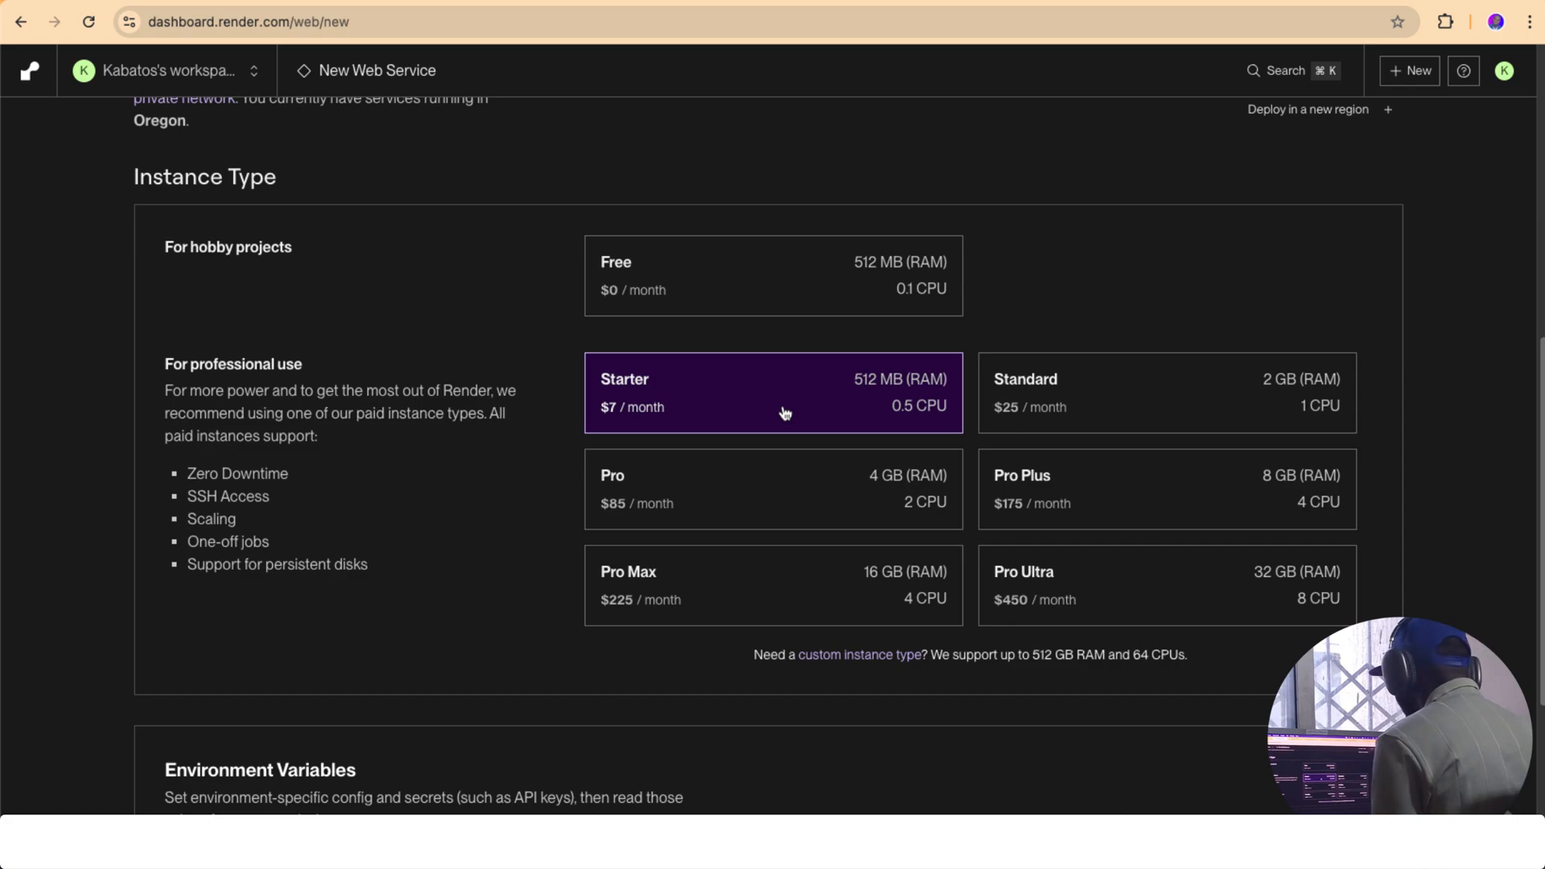
pyautogui.scroll(-5, 784, 412)
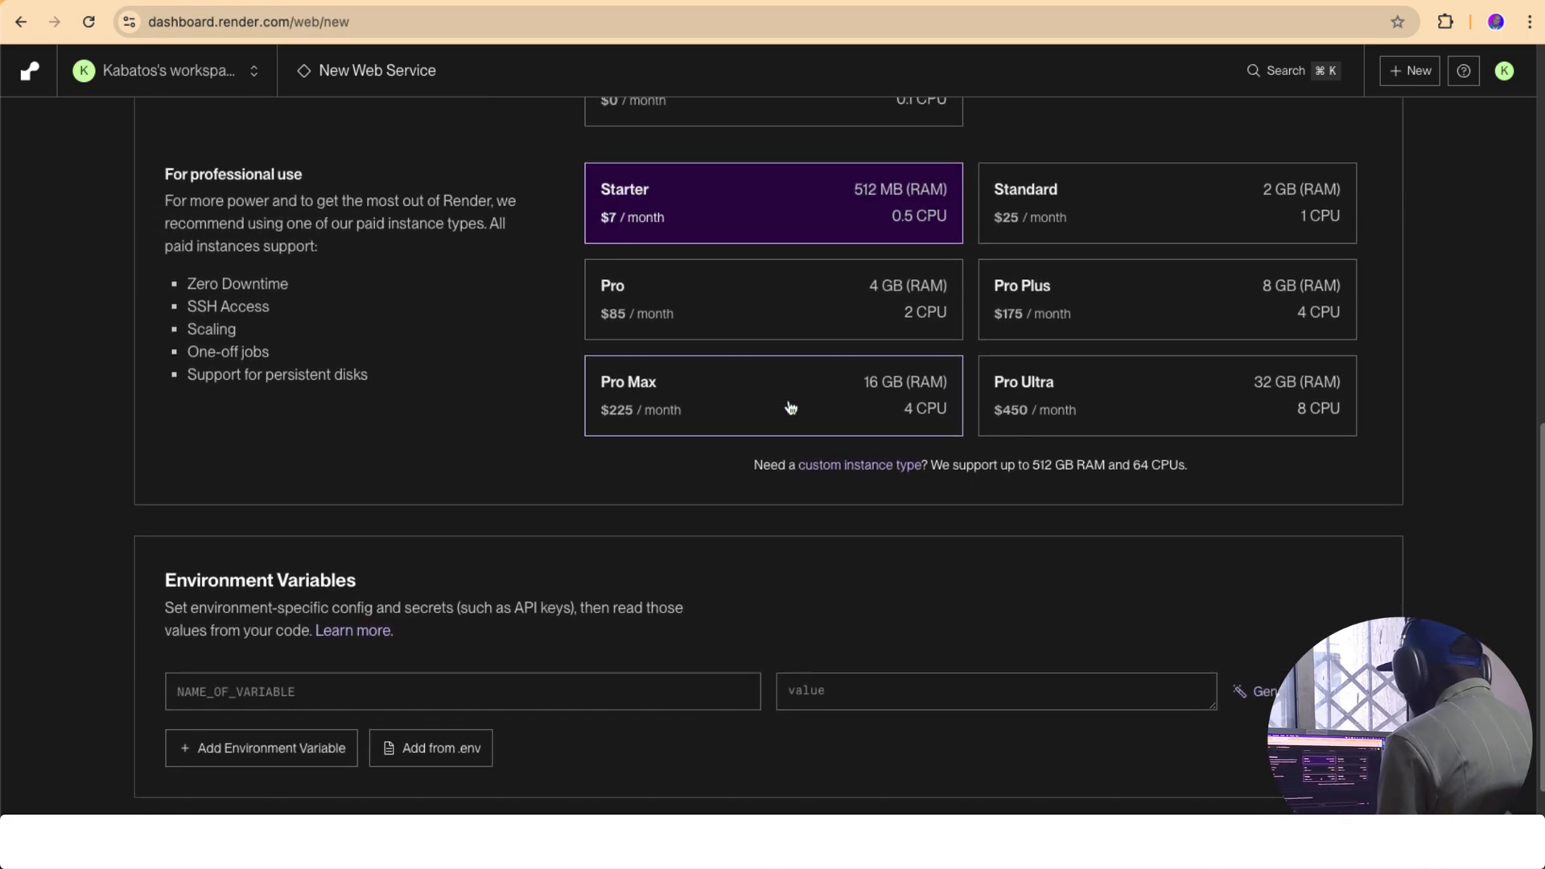
pyautogui.scroll(1, 790, 407)
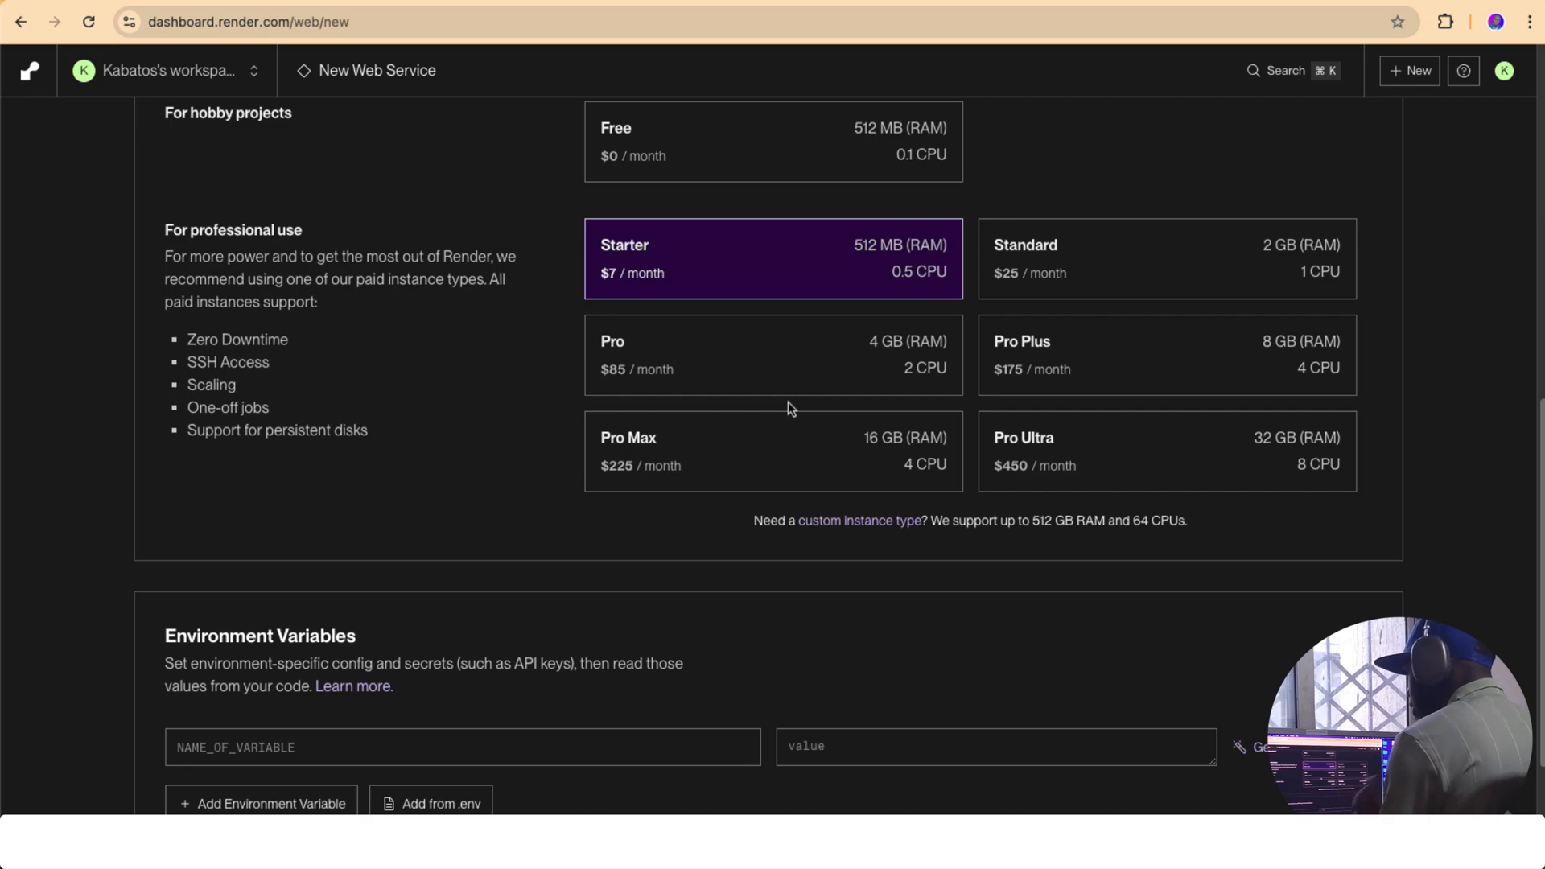
pyautogui.scroll(-1, 668, 656)
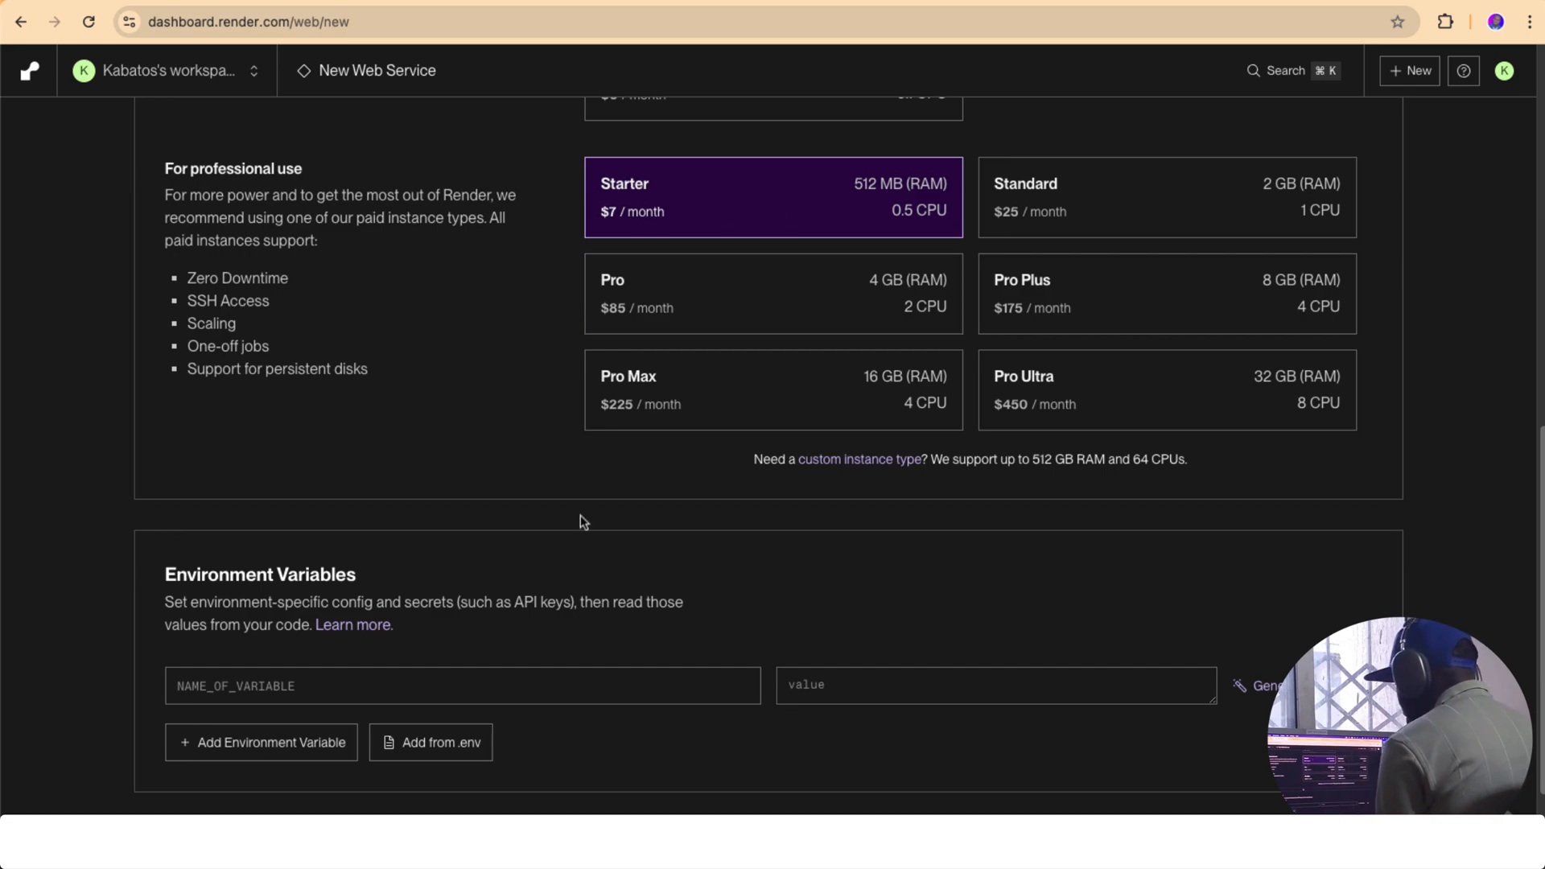
pyautogui.scroll(-1, 581, 514)
pyautogui.click(375, 637)
pyautogui.scroll(5, 835, 543)
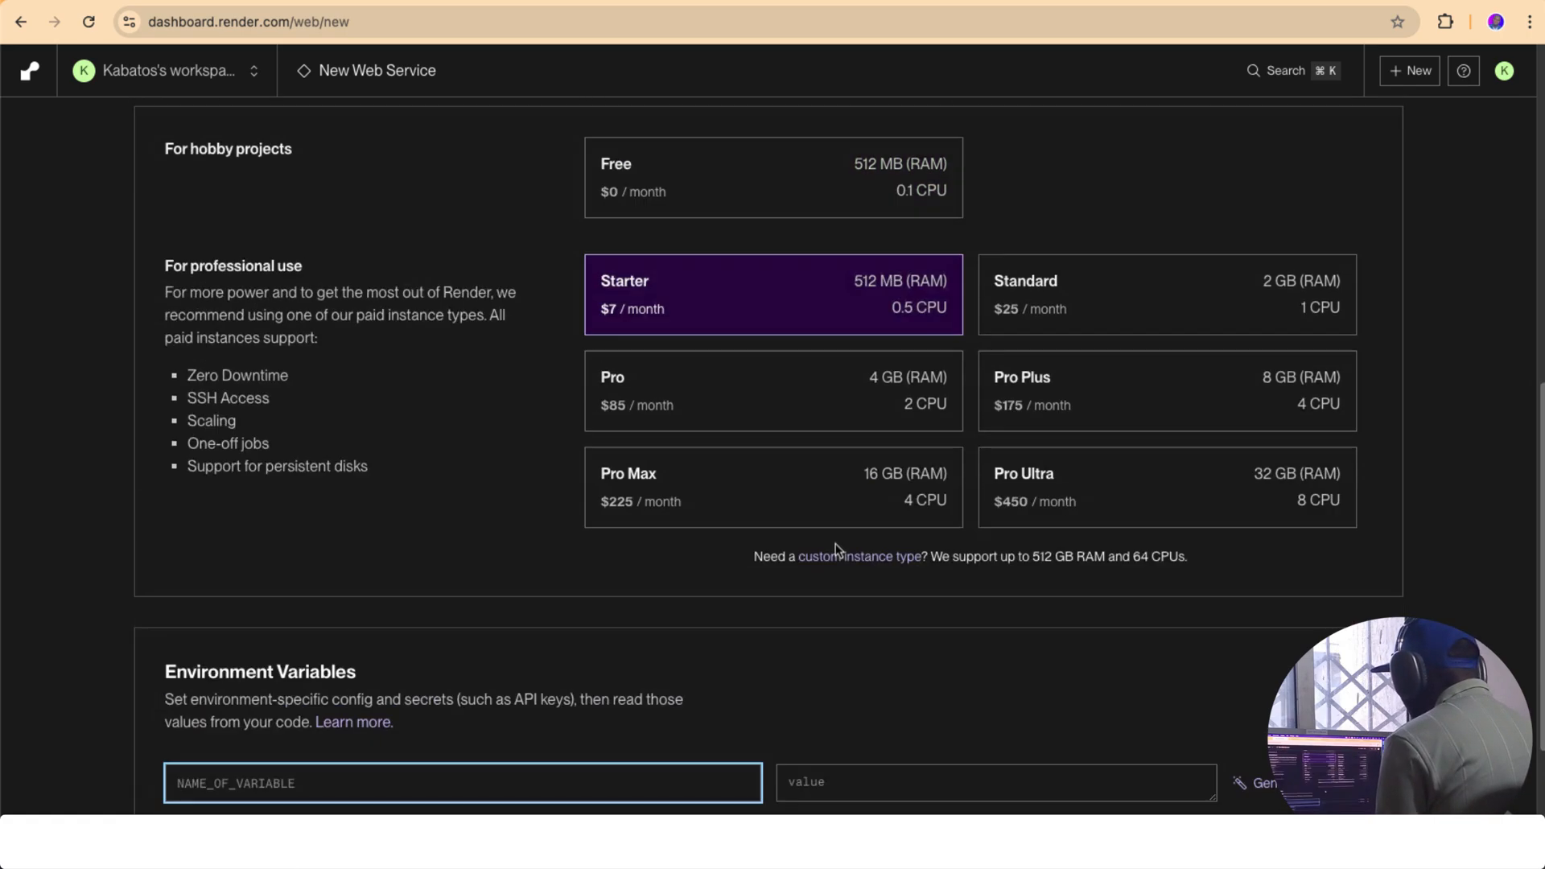
pyautogui.scroll(-5, 835, 543)
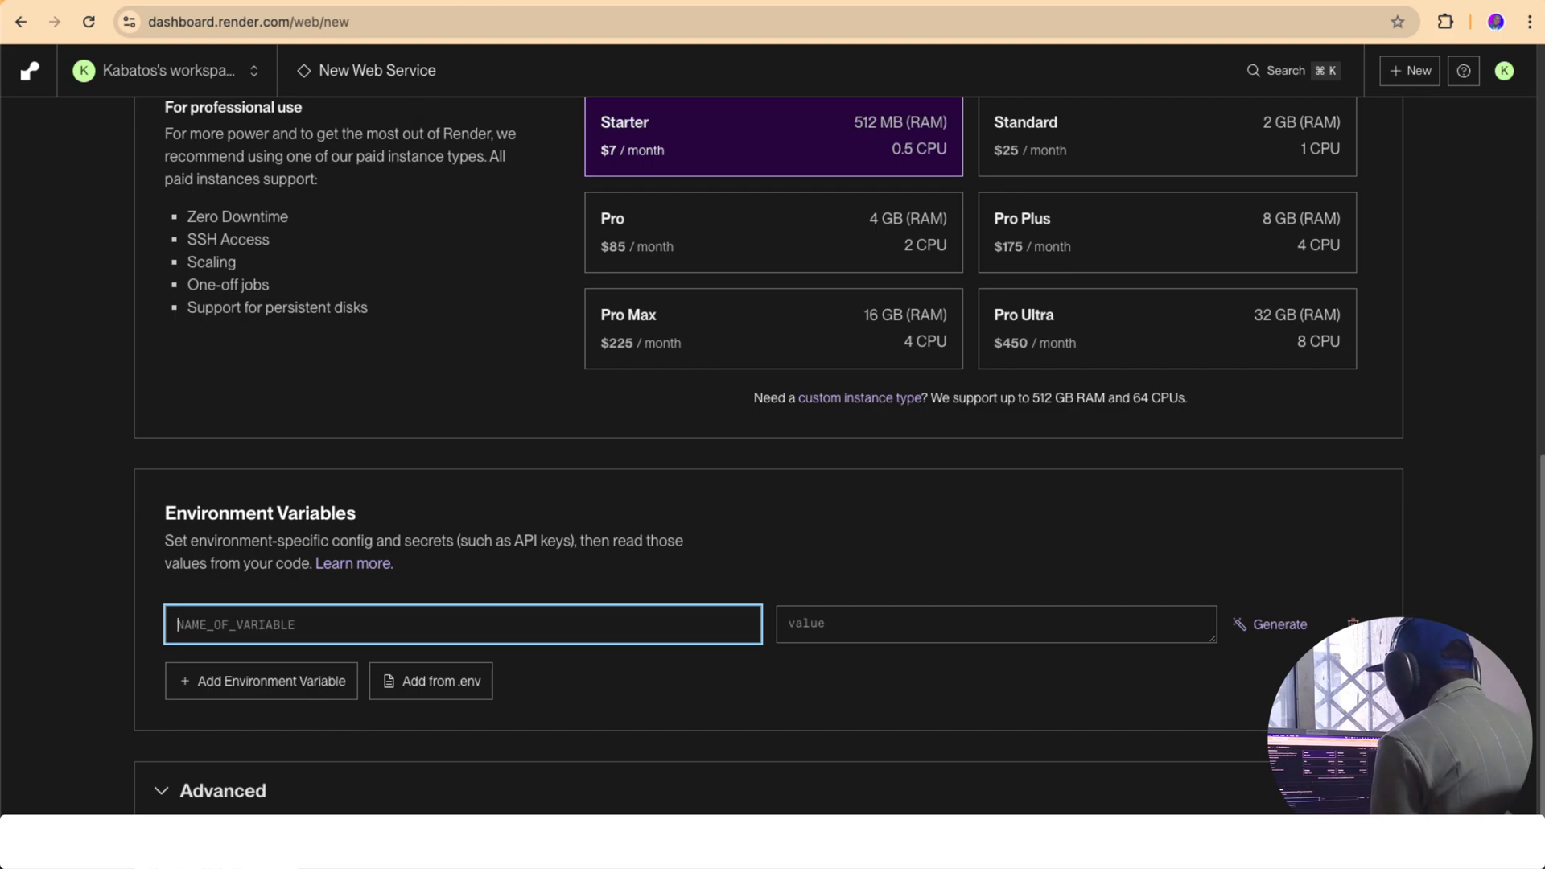
pyautogui.click(158, 1)
# Copy CRAWL4AI_API_TOKEN from the lesson's step 6 and go back to Render.
pyautogui.scroll(-6, 755, 575)
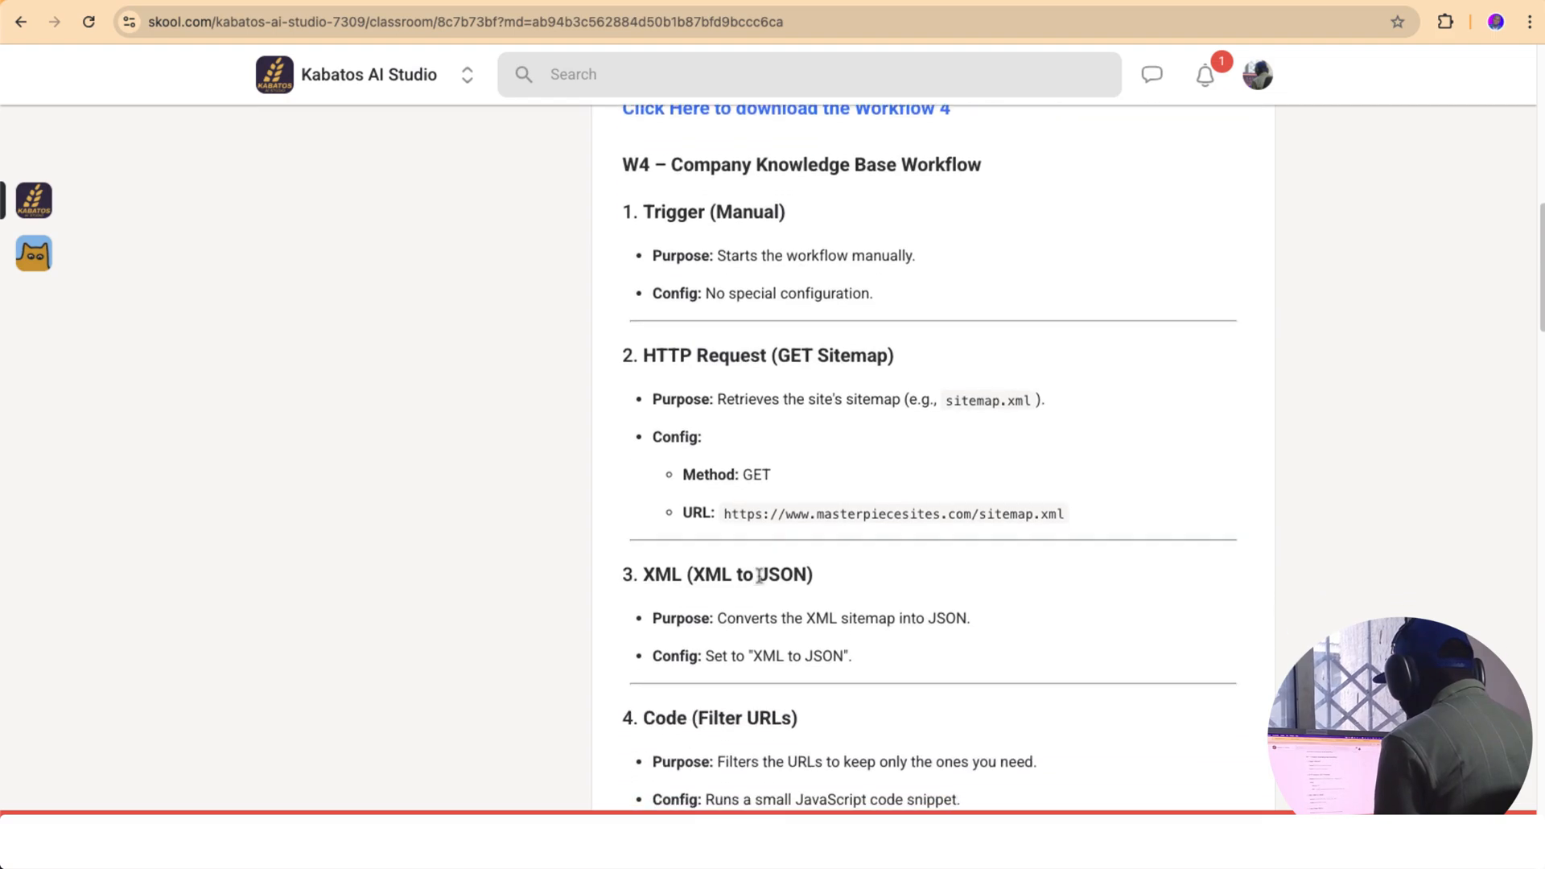
pyautogui.scroll(5, 762, 584)
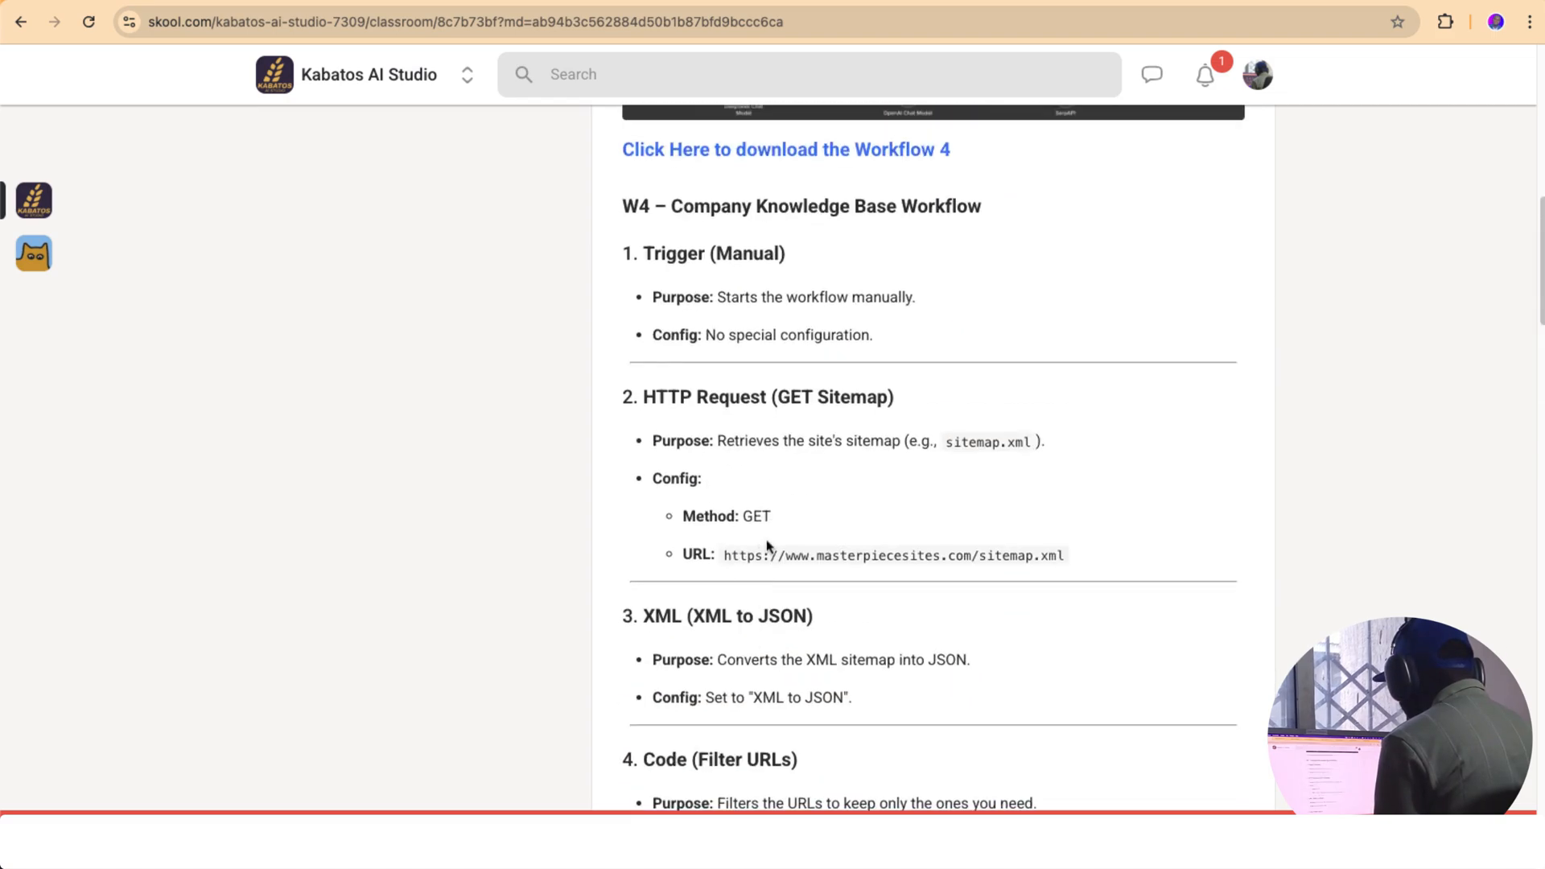
pyautogui.scroll(-15, 767, 546)
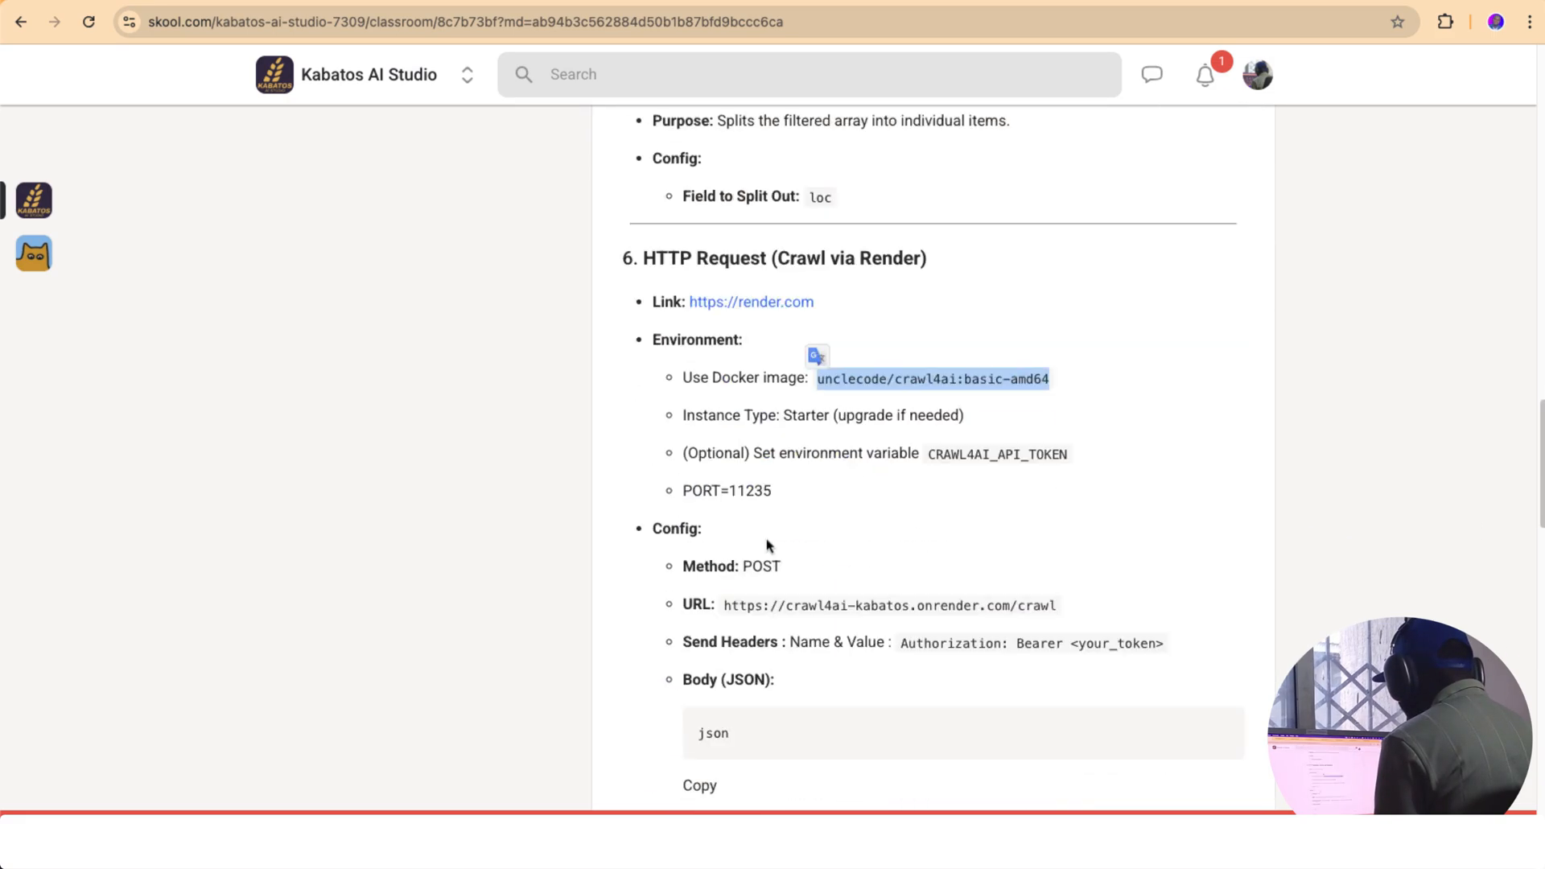
pyautogui.scroll(-2, 766, 545)
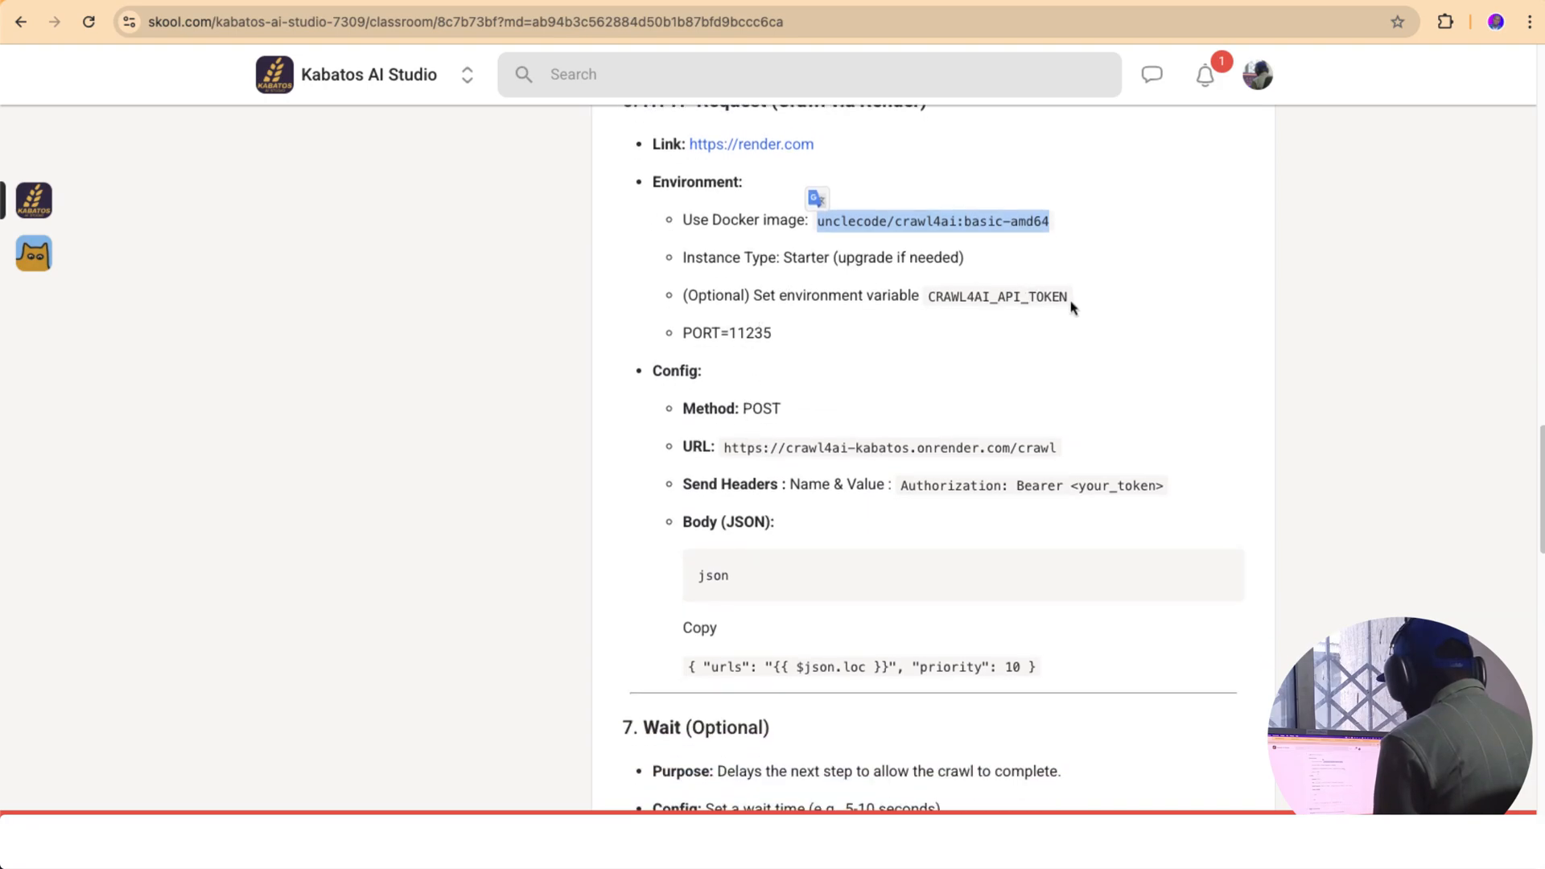
pyautogui.moveTo(1070, 304); pyautogui.dragTo(927, 299)
pyautogui.press('super+c')
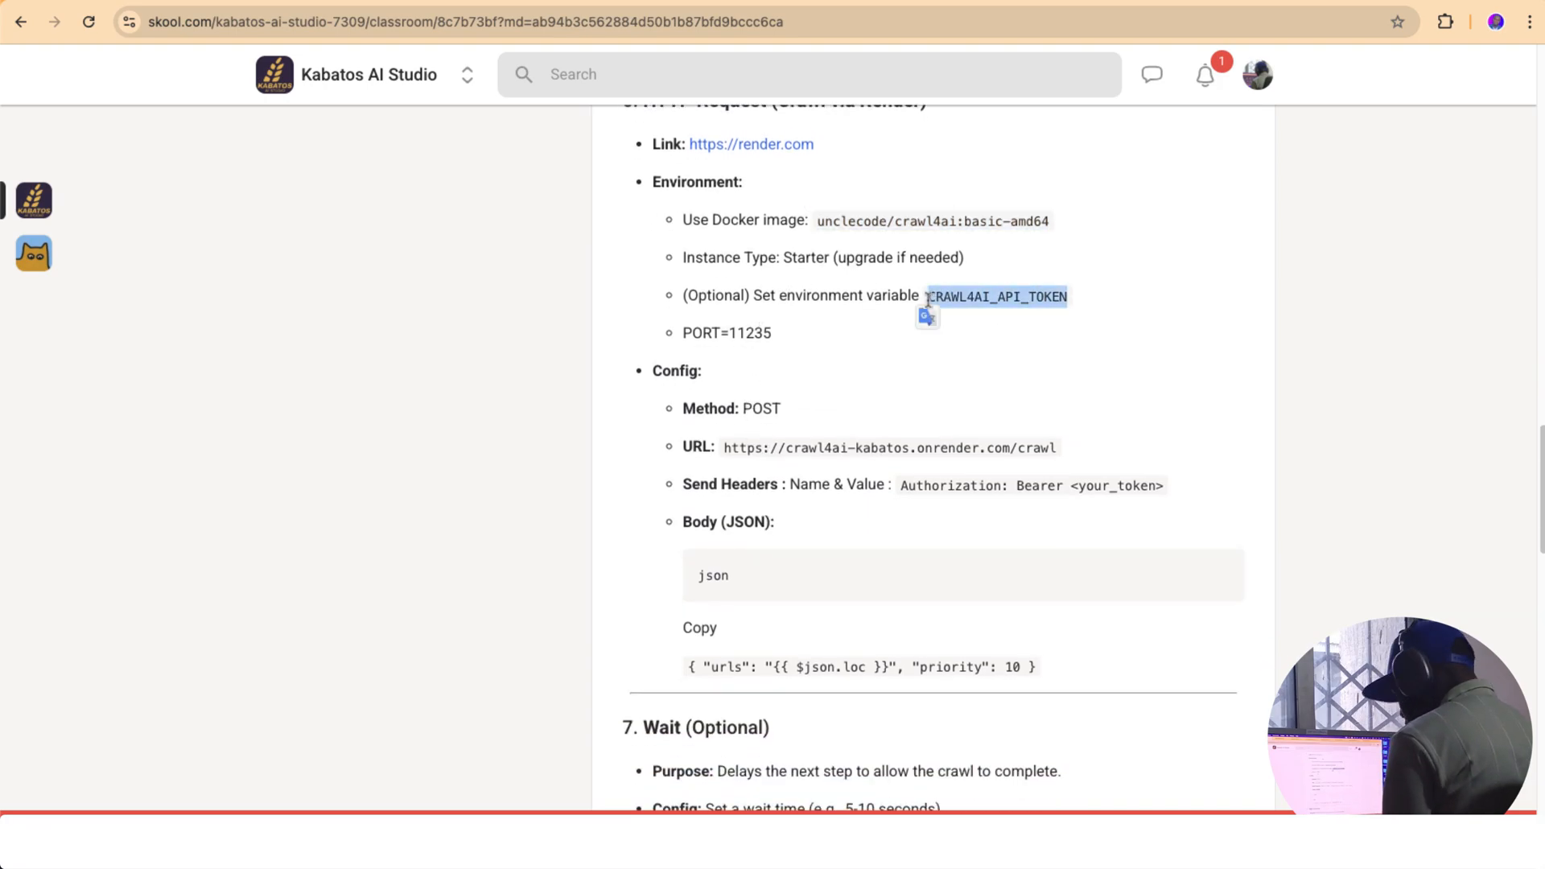
pyautogui.click(475, 1)
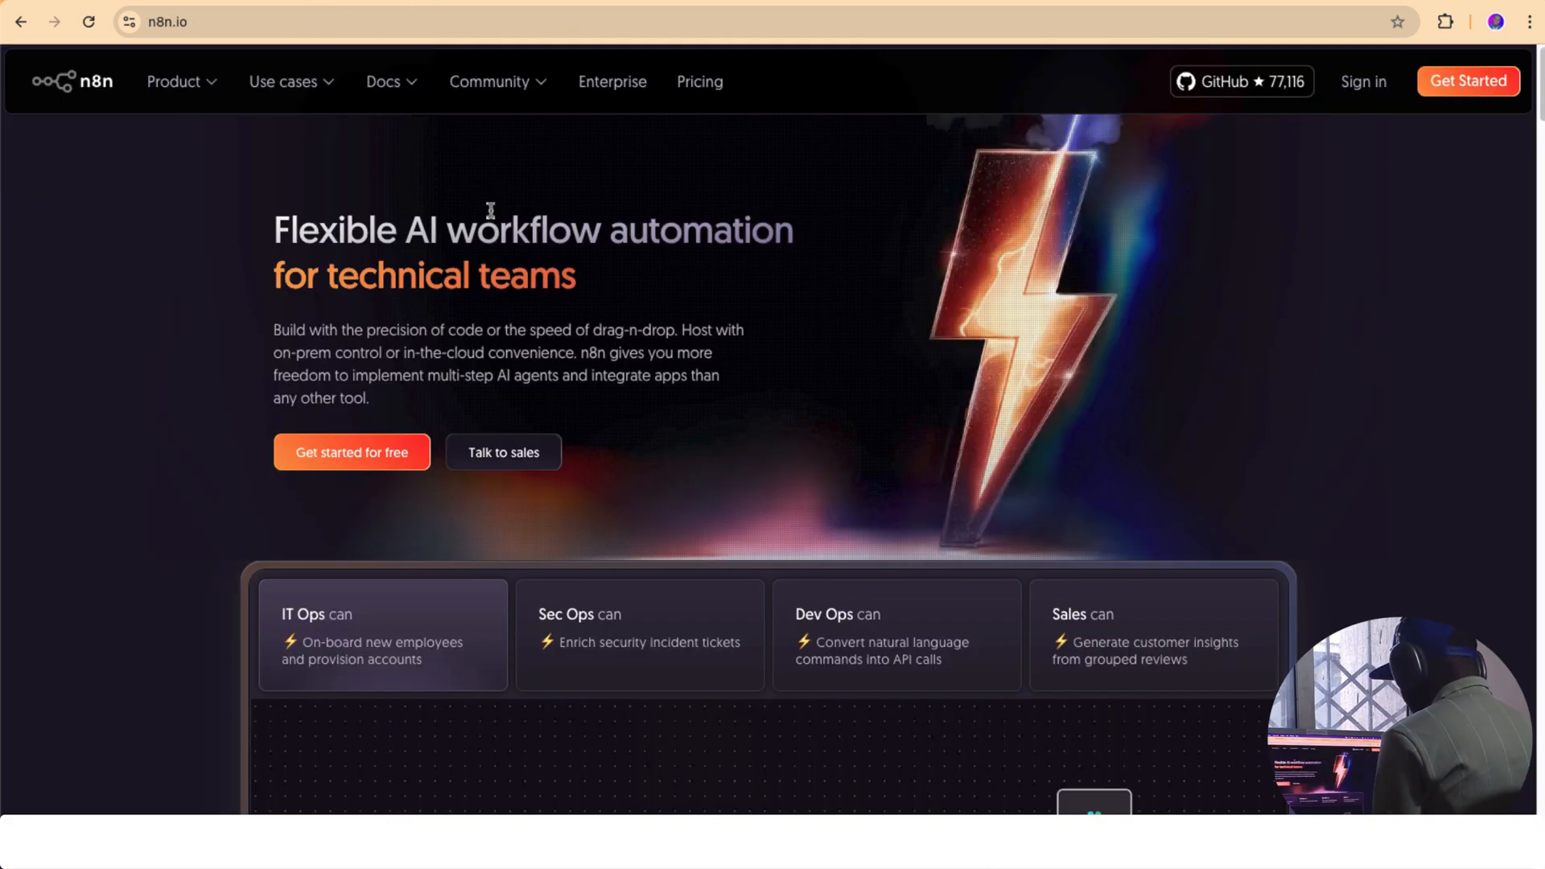
pyautogui.click(357, 0)
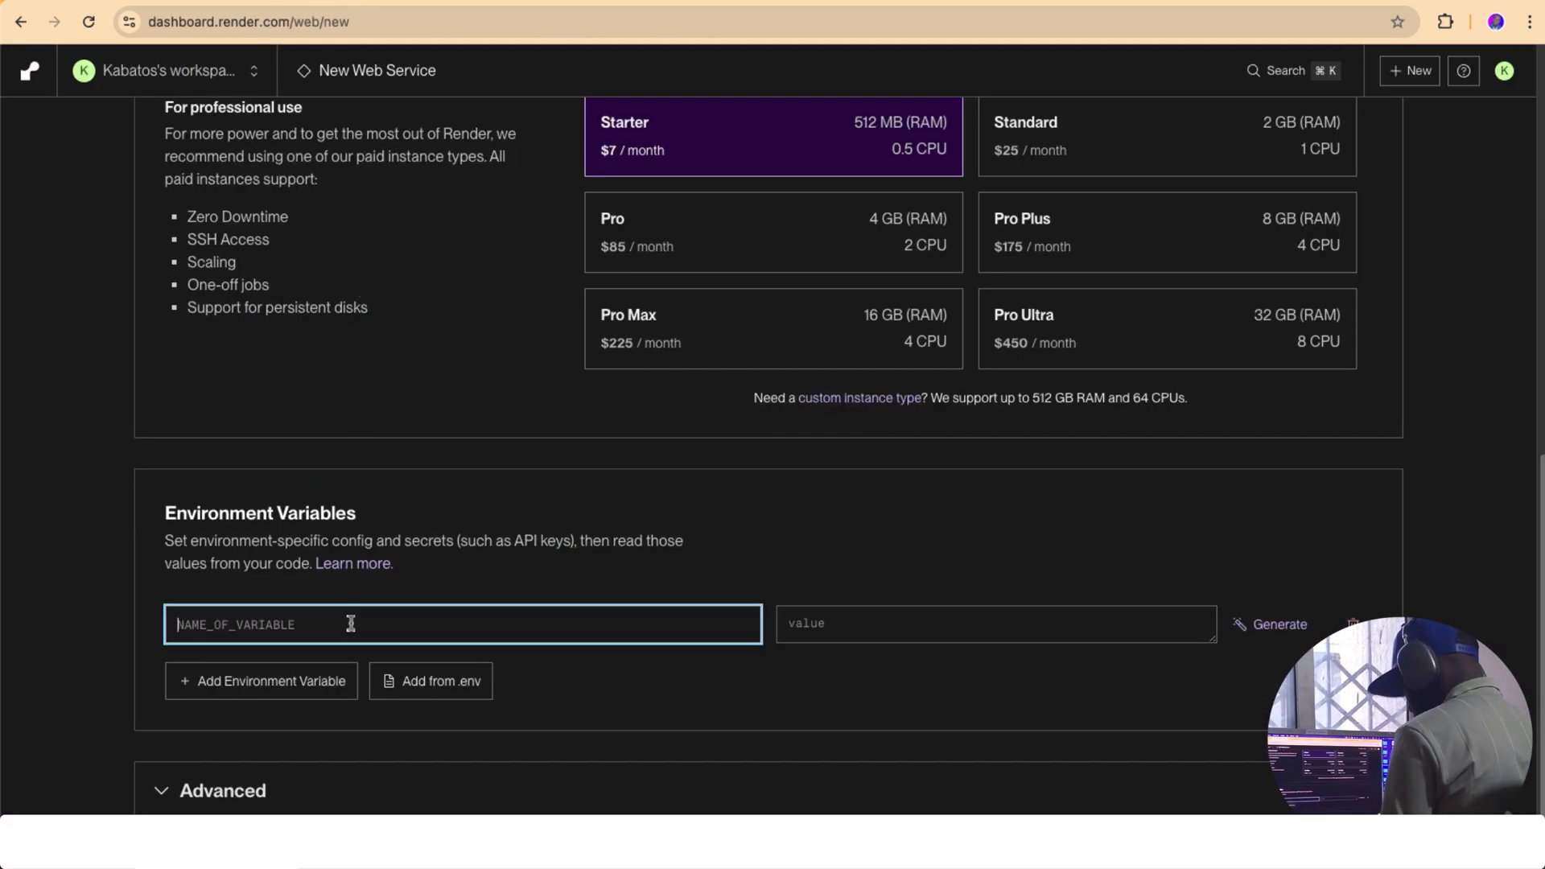
# Add a CRAWL4AI_API_TOKEN variable with a generated token value and copy the token.
pyautogui.press('super+v')
pyautogui.click(892, 631)
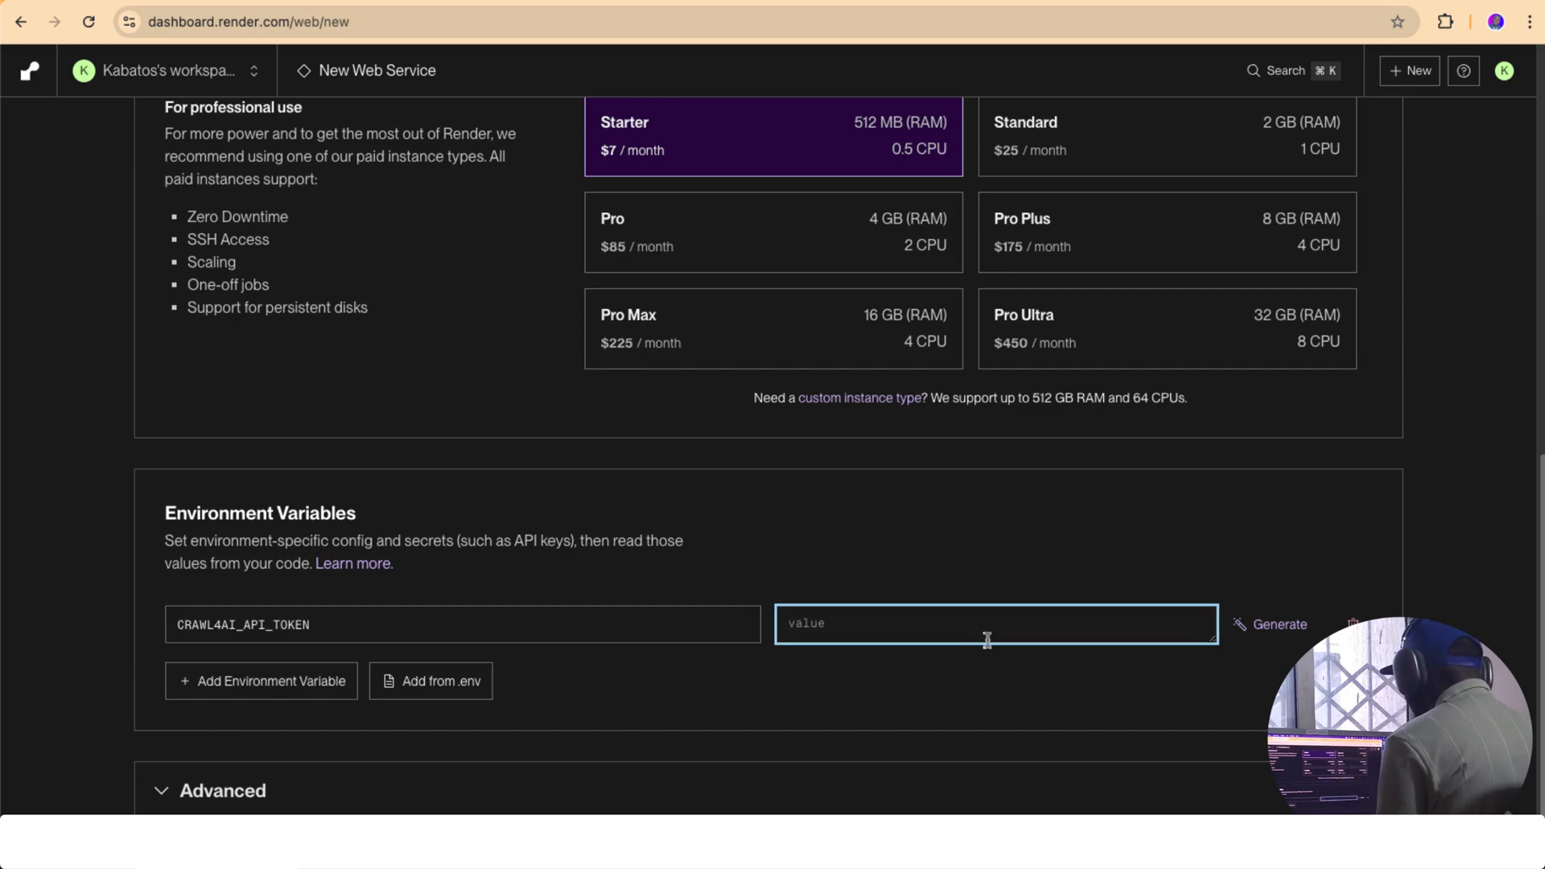
pyautogui.click(1287, 640)
pyautogui.click(1086, 630)
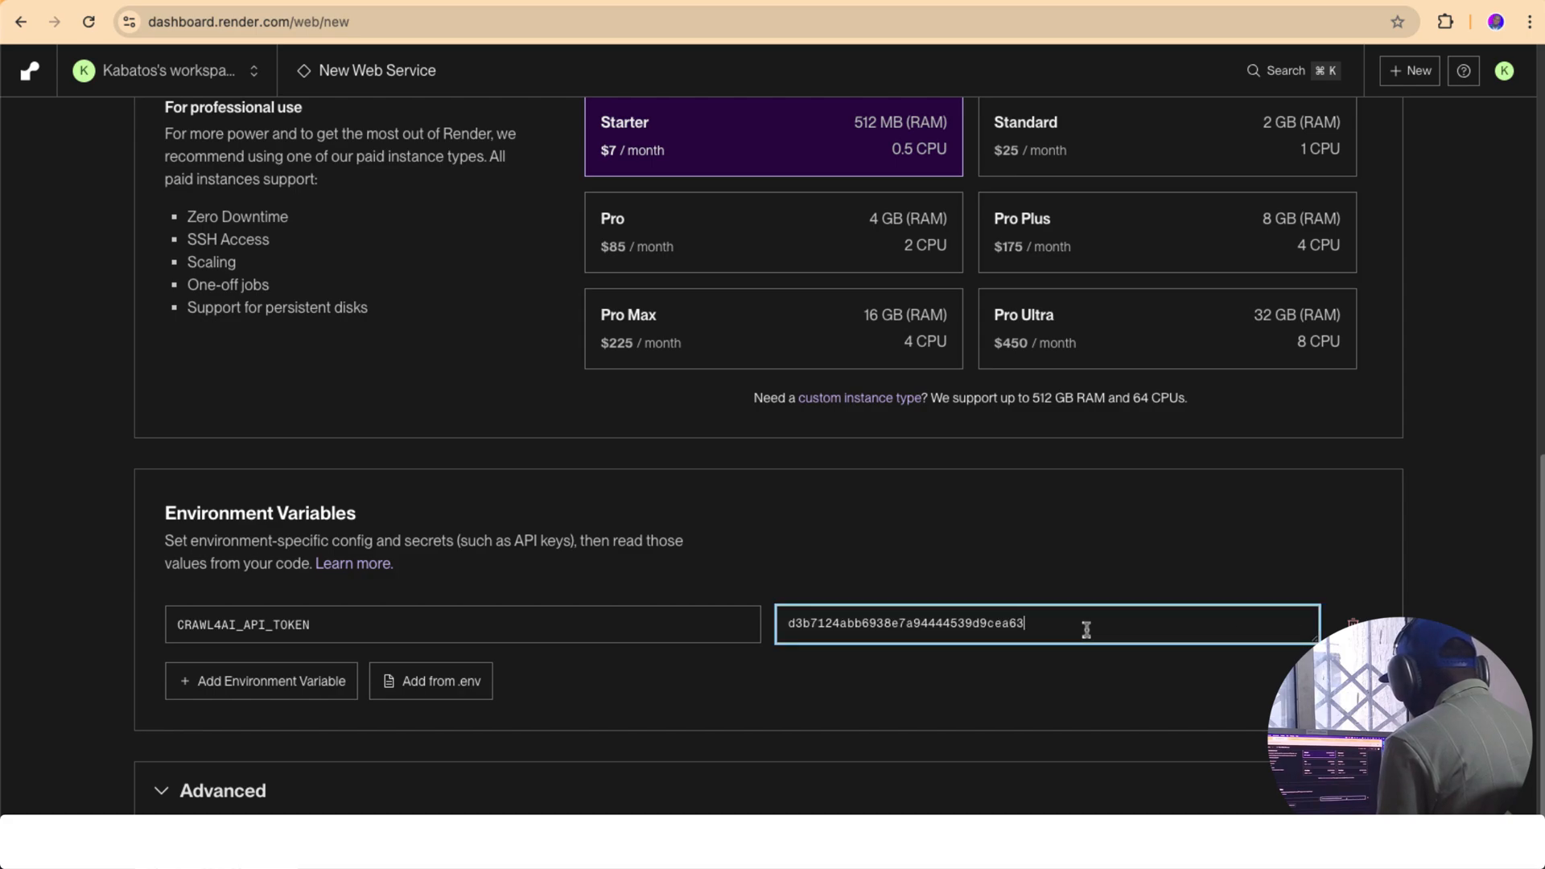
pyautogui.doubleClick(987, 628)
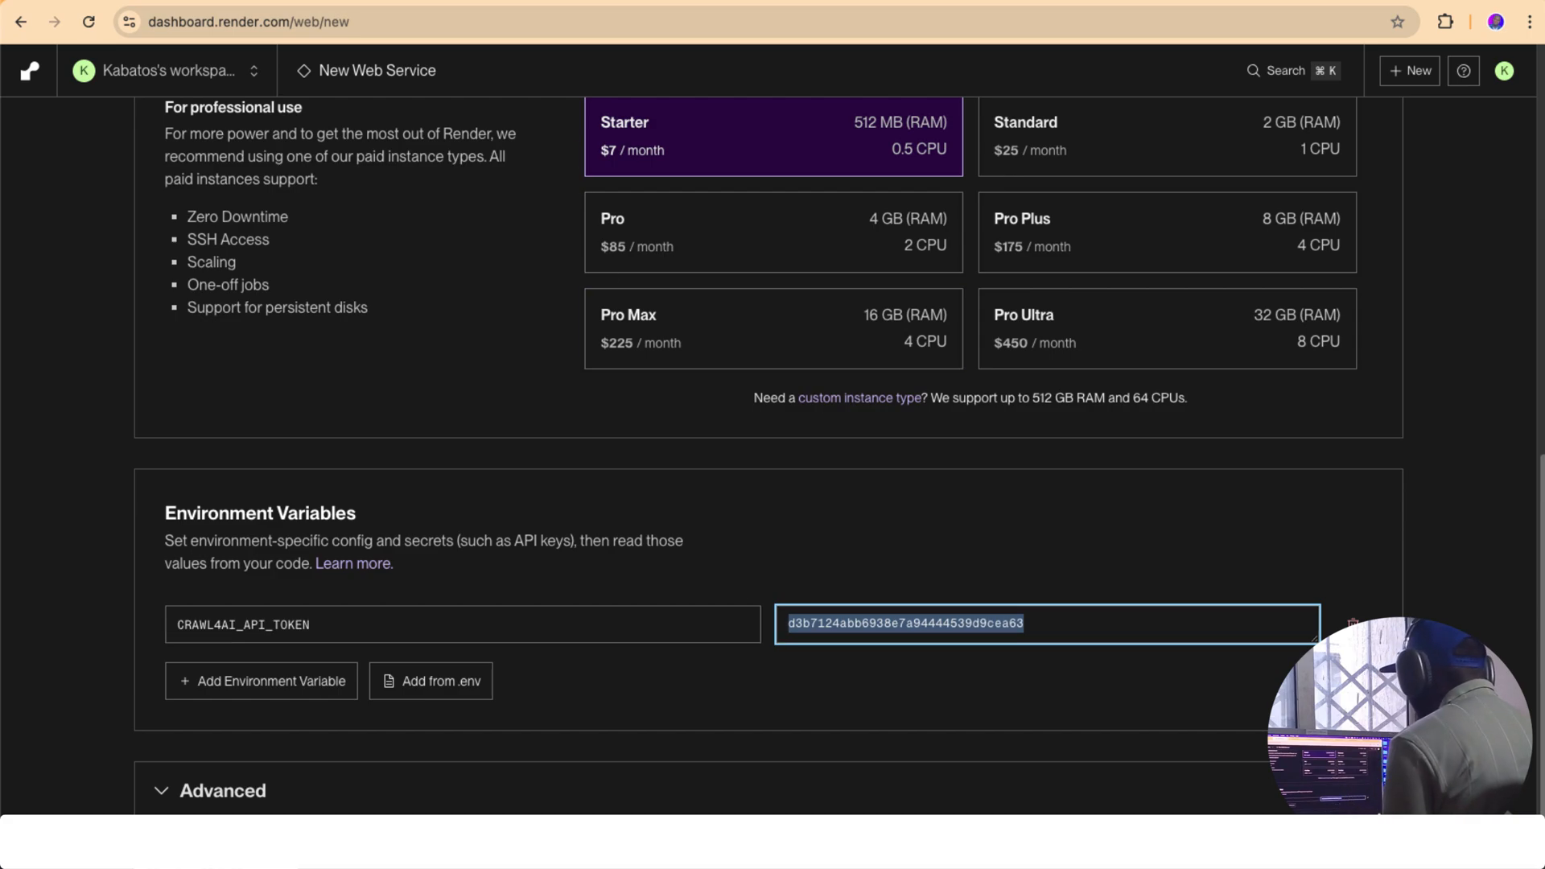
pyautogui.hotkey('ctrl', 'Tab')
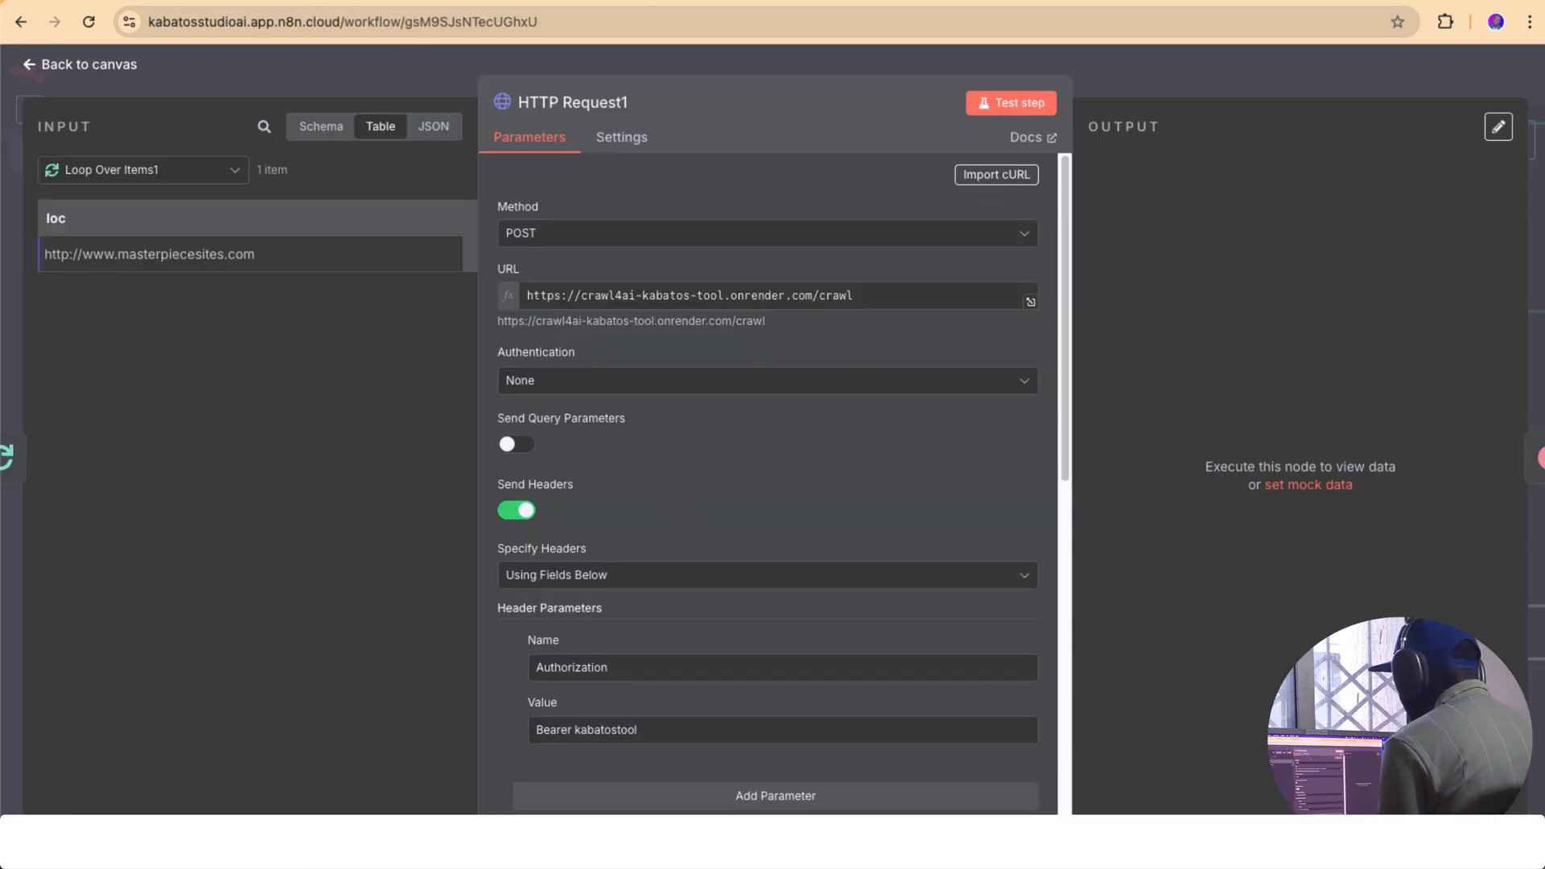
pyautogui.hotkey('ctrl', 'shift', 'Tab')
# Add a second environment variable row and copy the name PORT from the lesson notes.
pyautogui.scroll(-1, 547, 586)
pyautogui.click(277, 630)
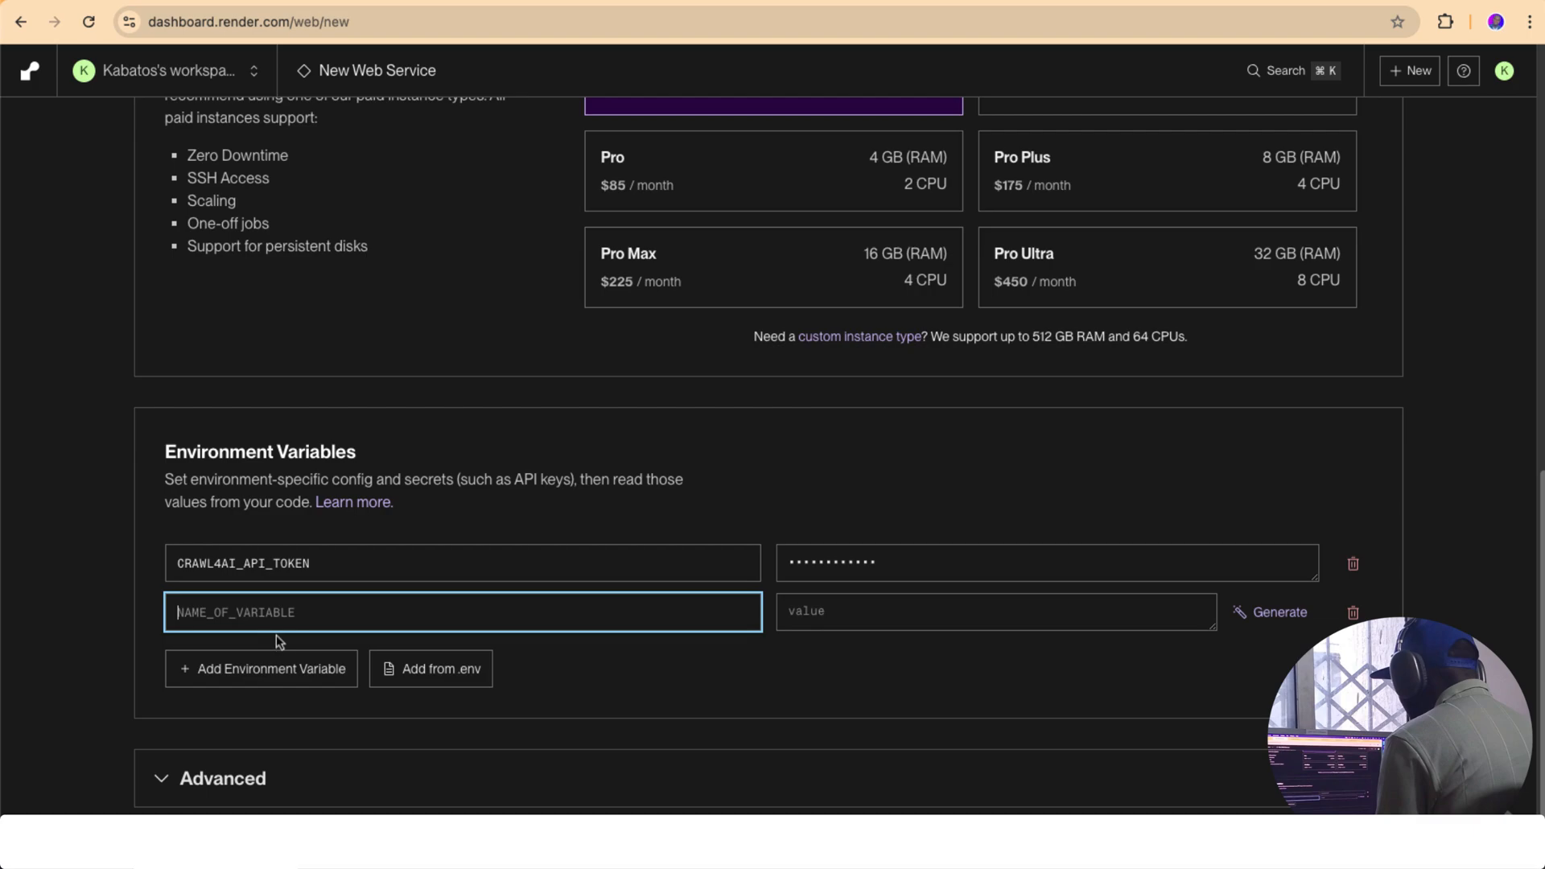
pyautogui.click(199, 2)
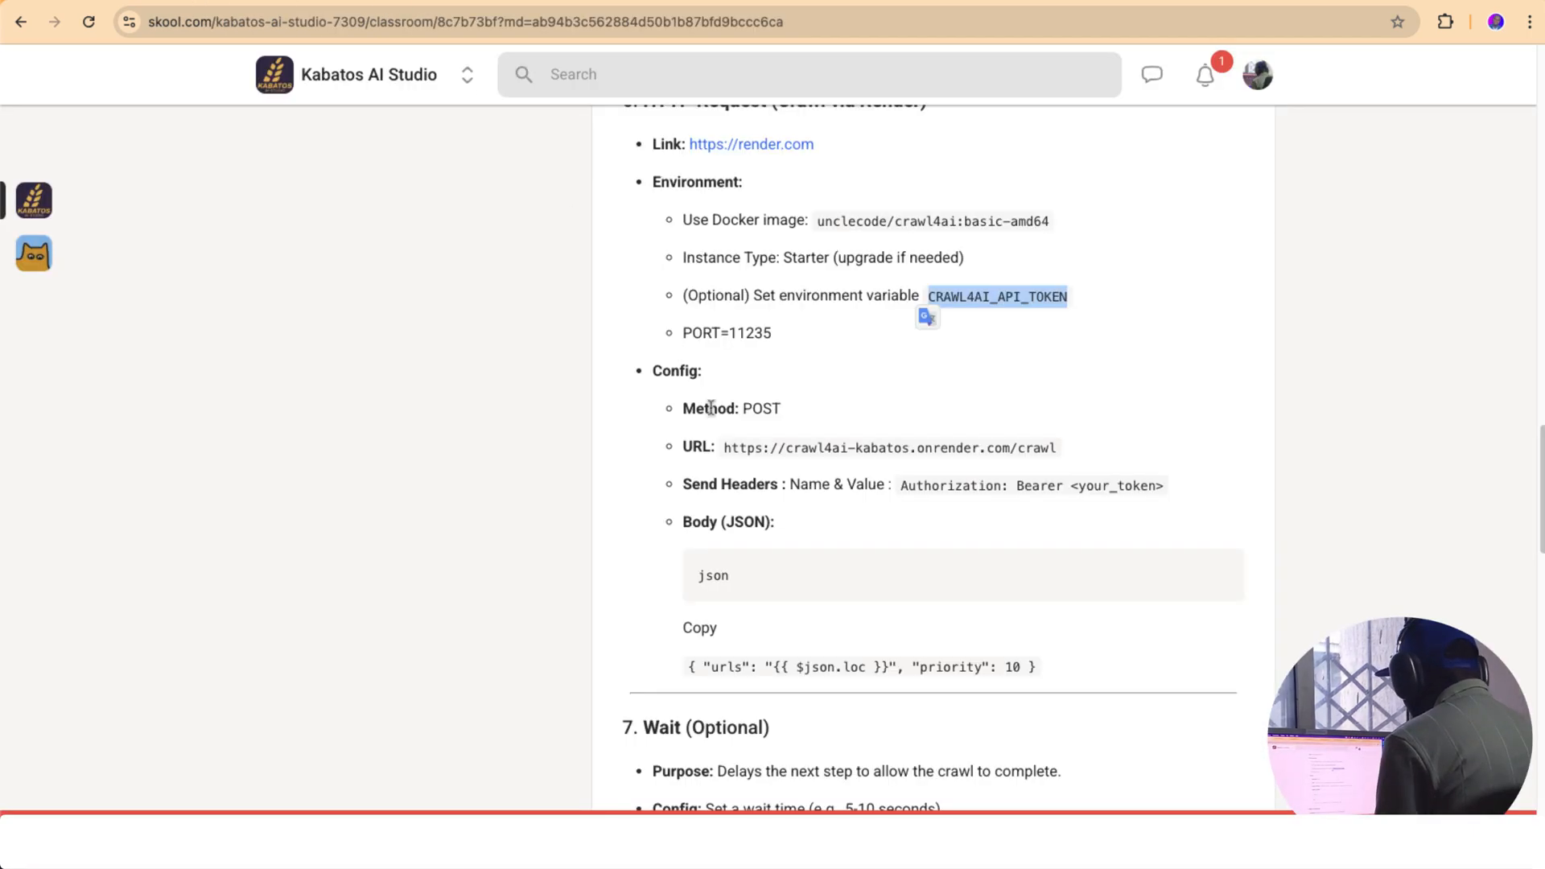
pyautogui.click(768, 413)
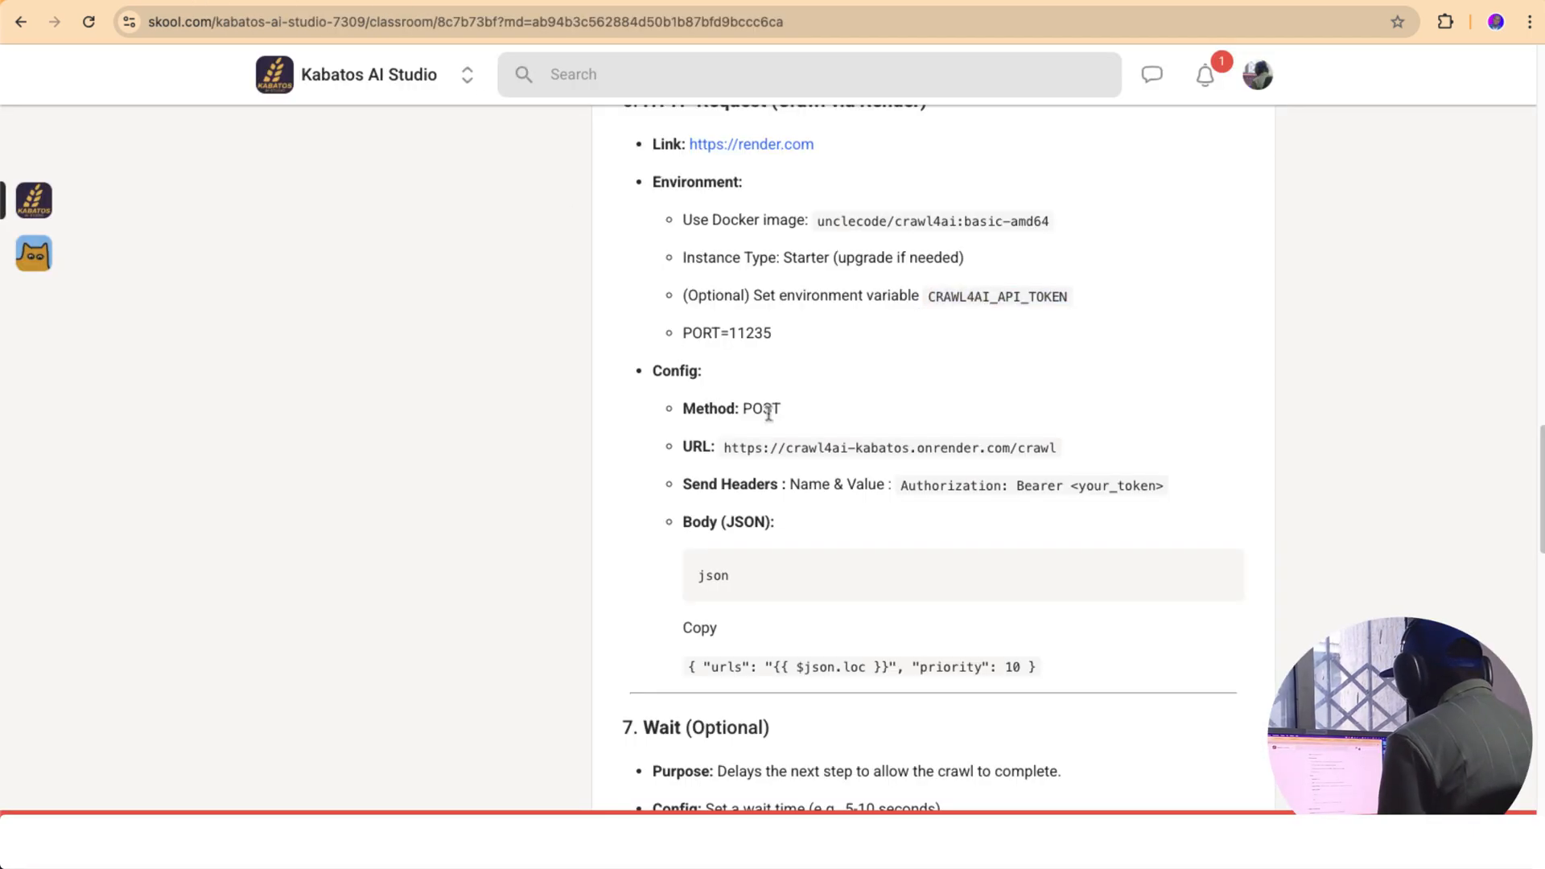
pyautogui.doubleClick(712, 329)
pyautogui.hotkey('ctrl', 'c')
pyautogui.click(335, 2)
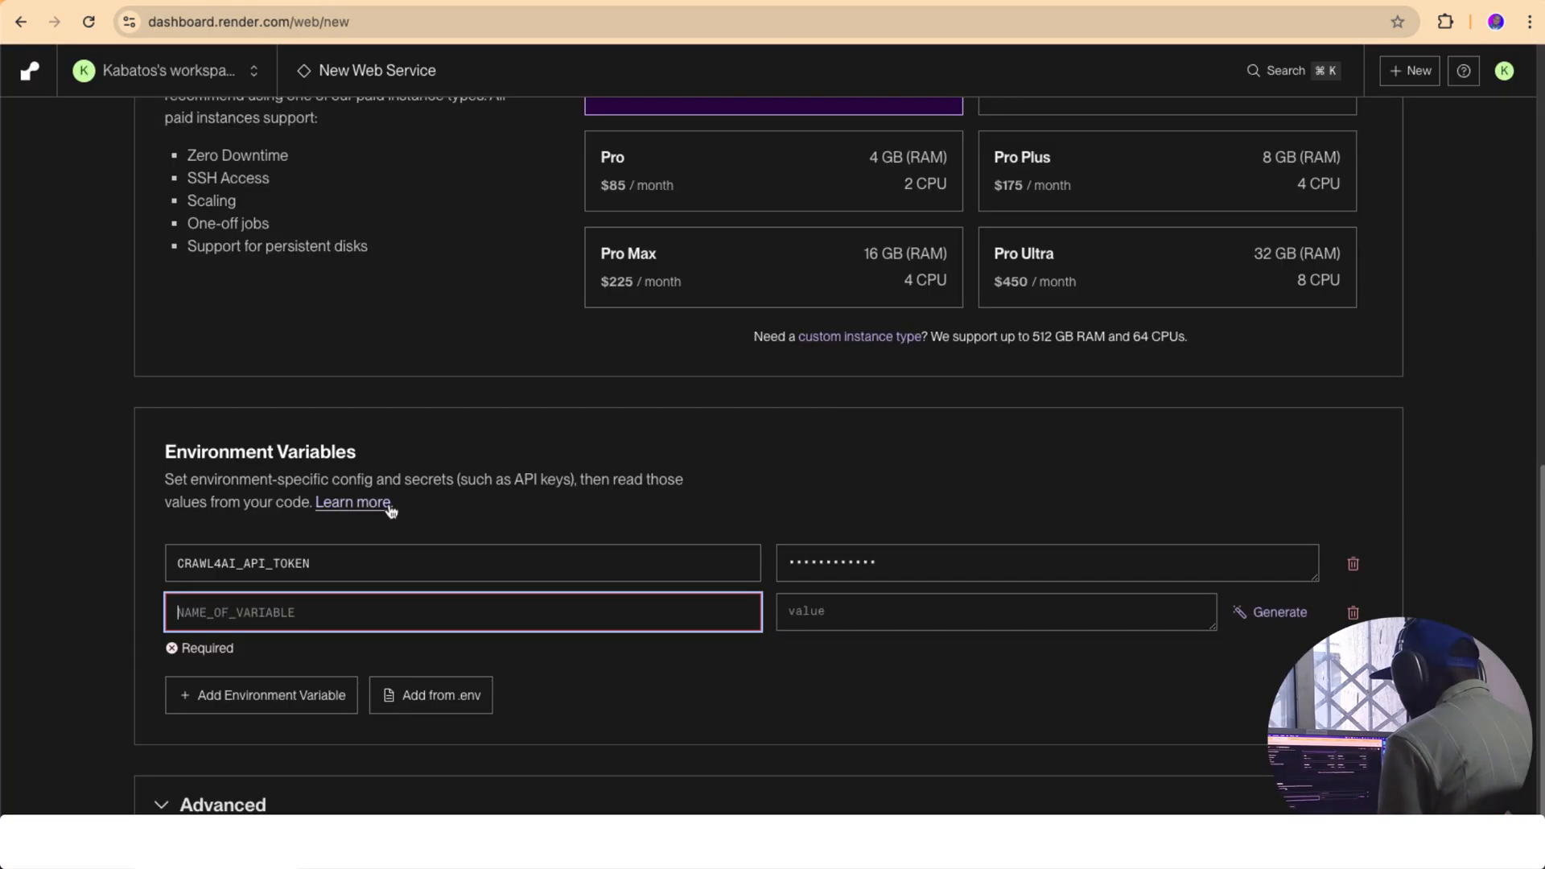
pyautogui.click(359, 615)
# Add the PORT environment variable with value 11235.
pyautogui.hotkey('ctrl', 'v')
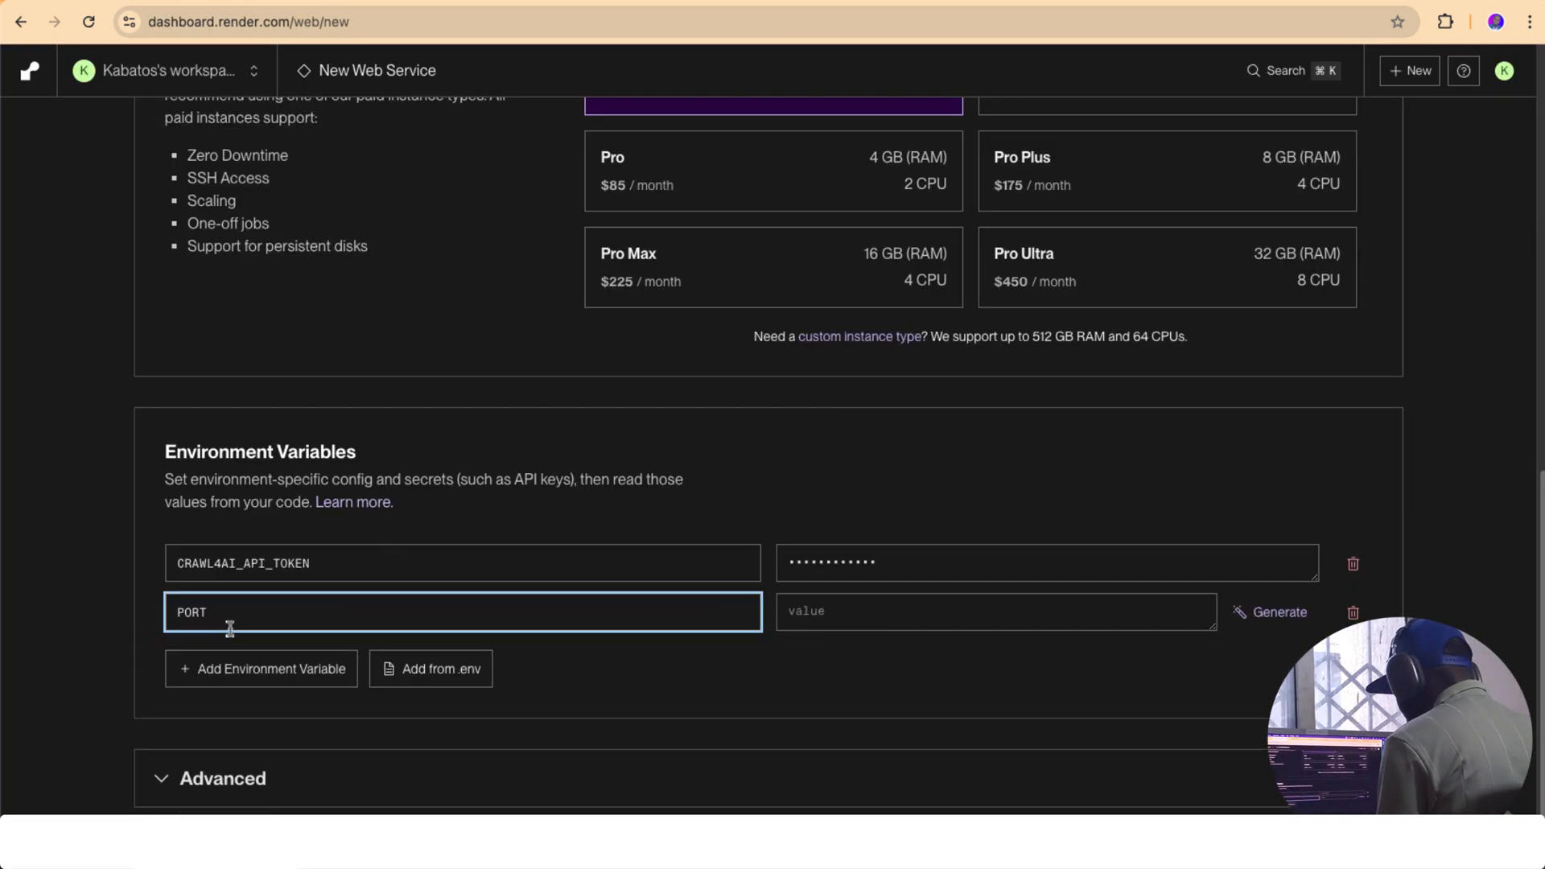
pyautogui.click(891, 604)
pyautogui.write('11235')
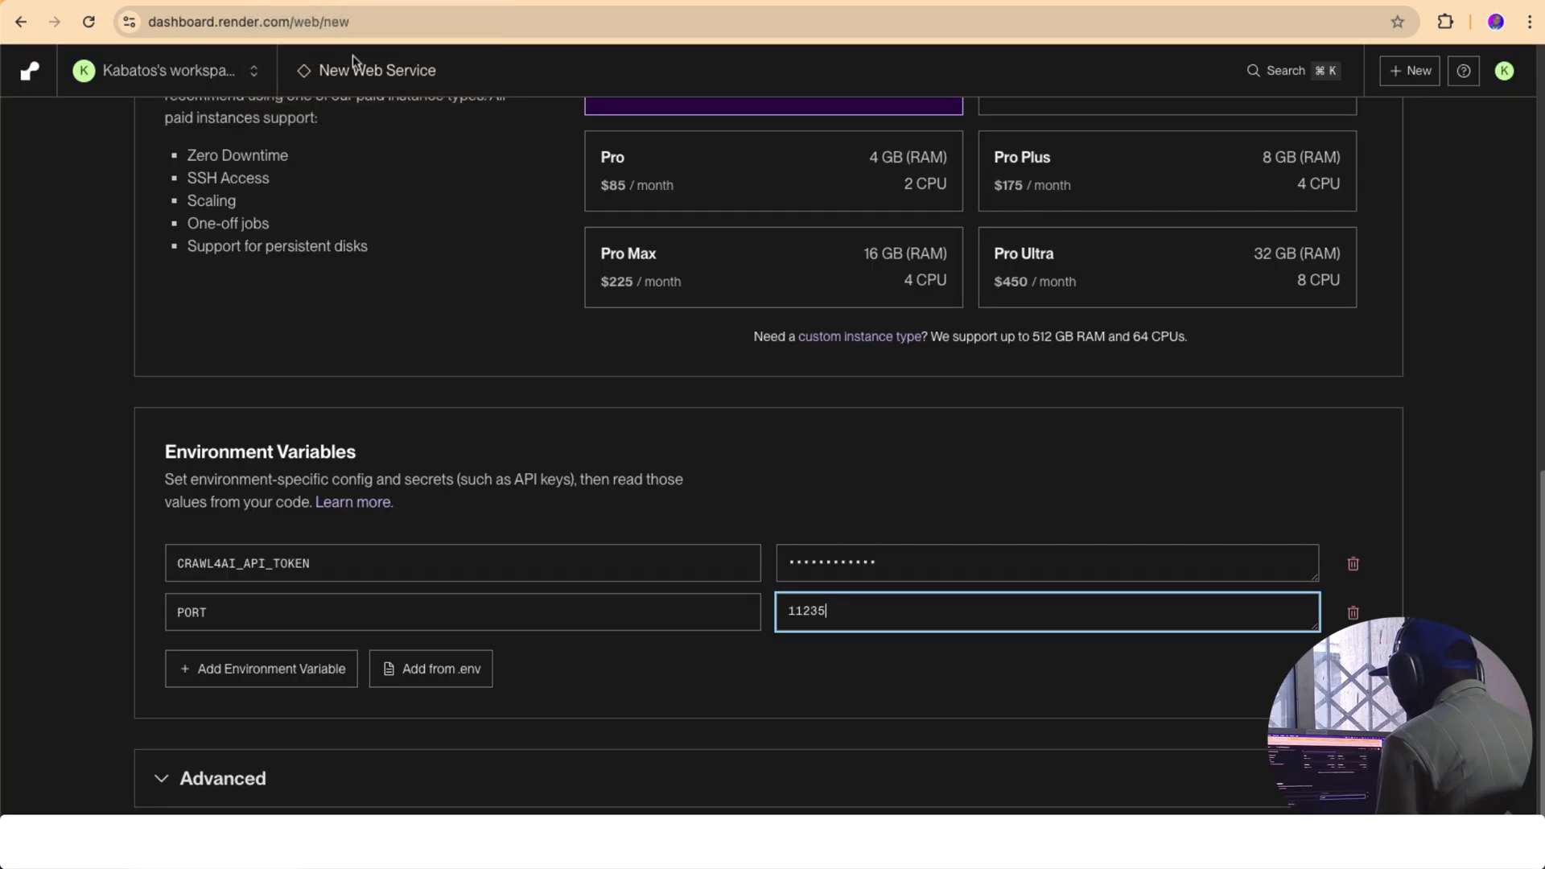
pyautogui.click(790, 608)
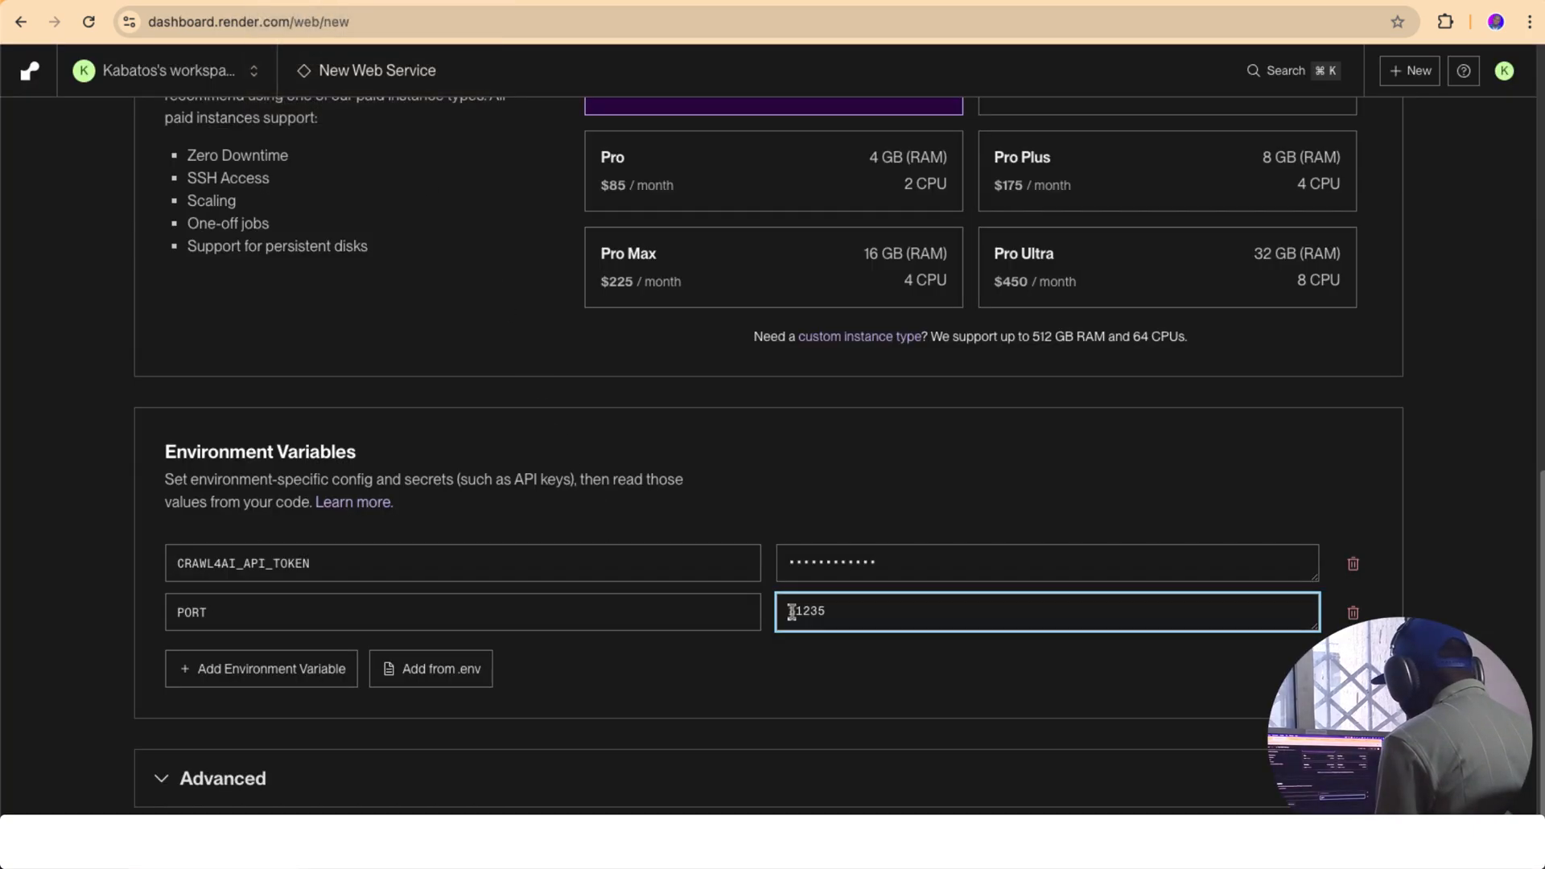
# Deploy the new crawl4ai tool web service.
pyautogui.scroll(-1, 565, 653)
pyautogui.scroll(-1, 418, 684)
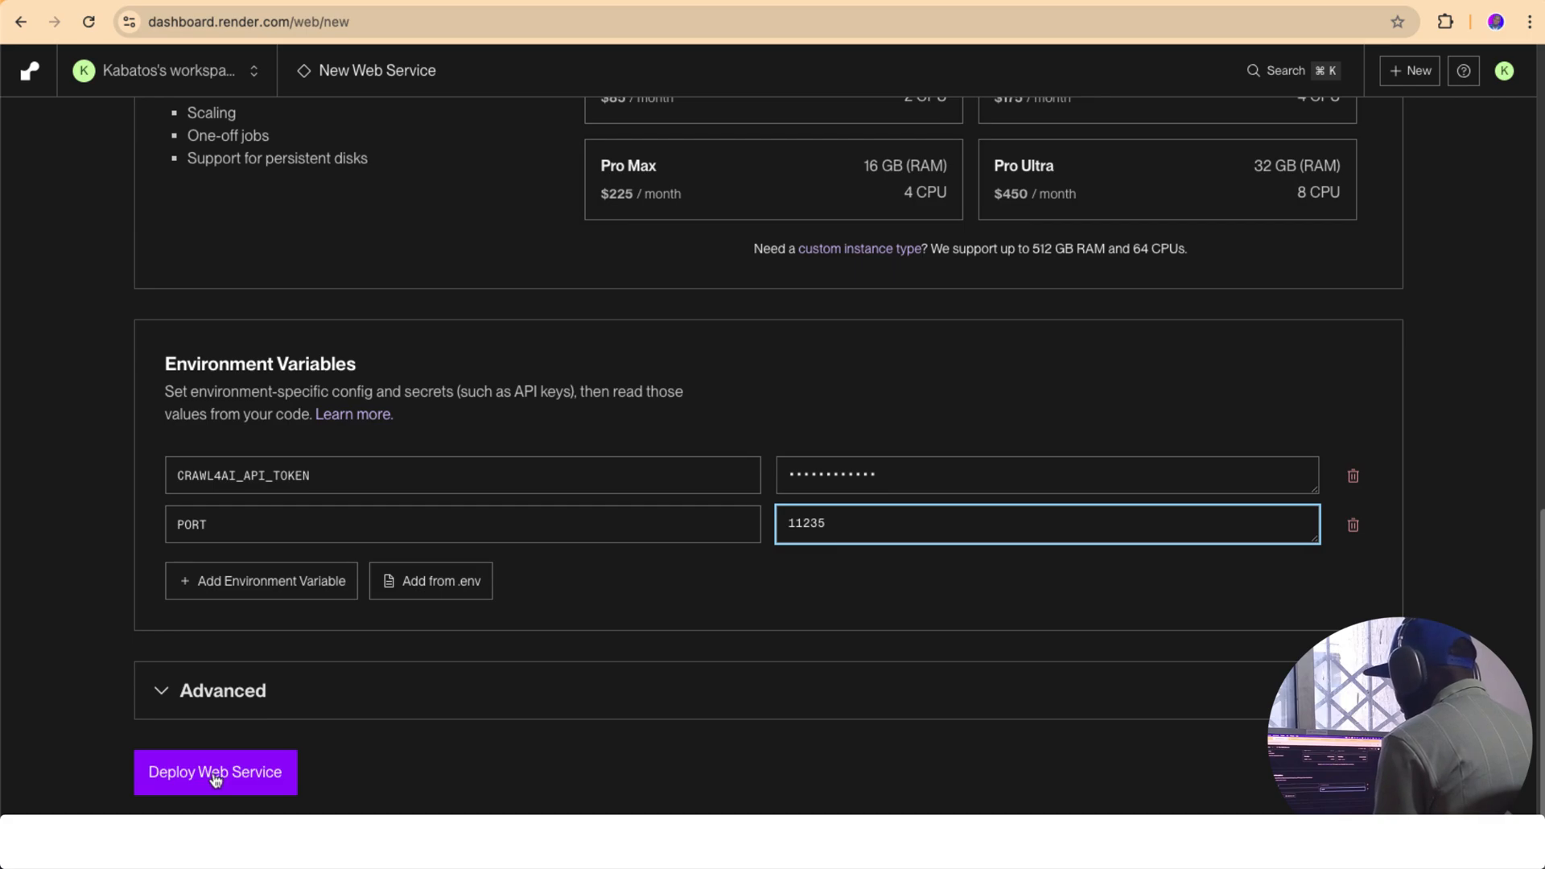
pyautogui.scroll(20, 338, 580)
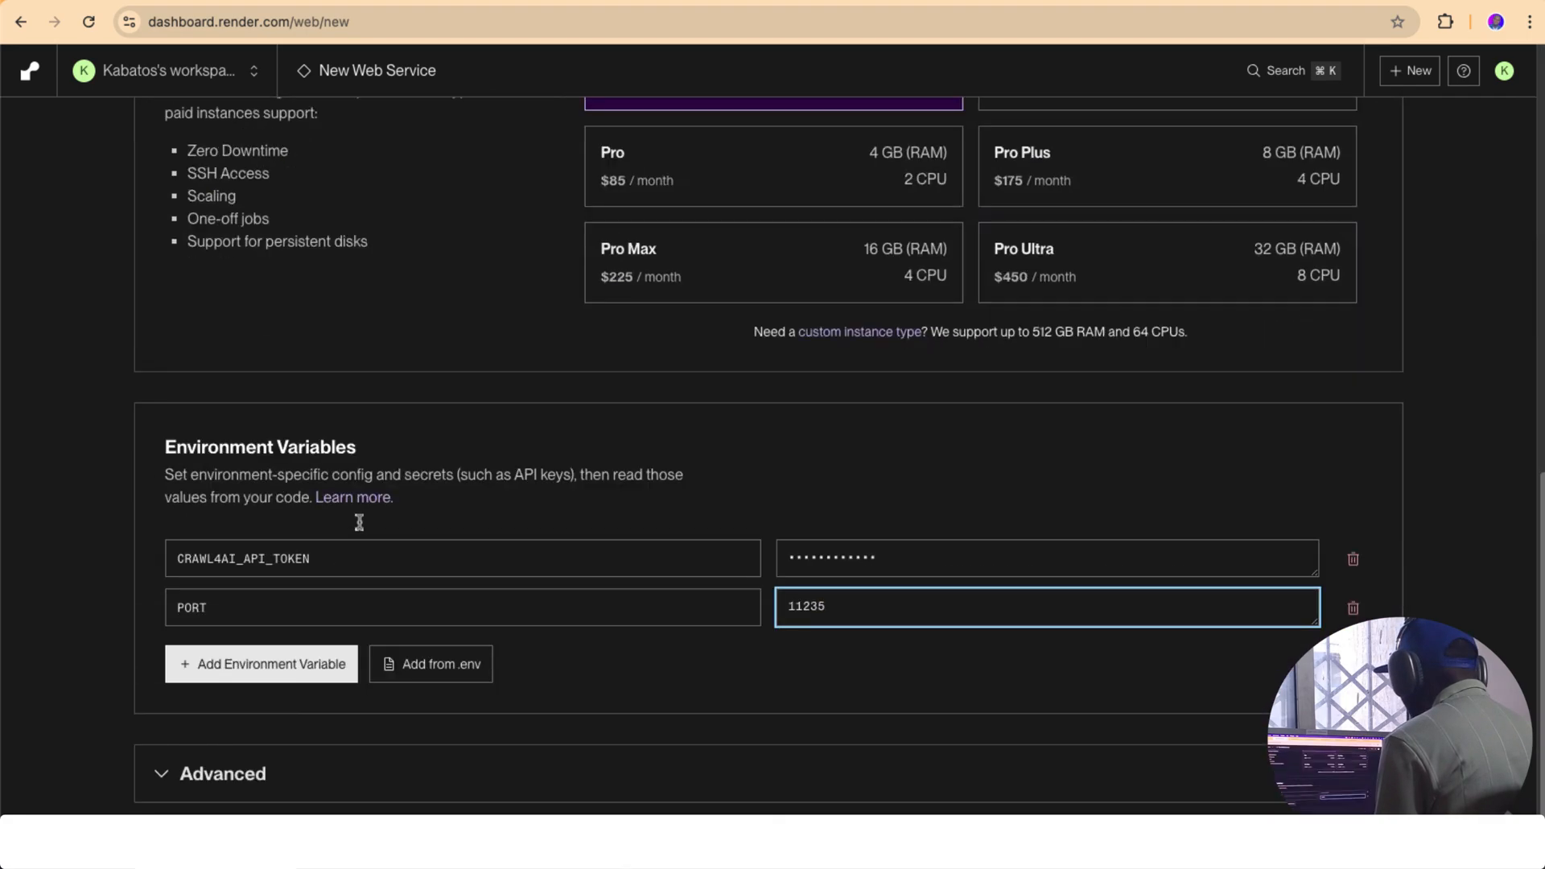
pyautogui.scroll(20, 359, 522)
pyautogui.scroll(-1, 815, 429)
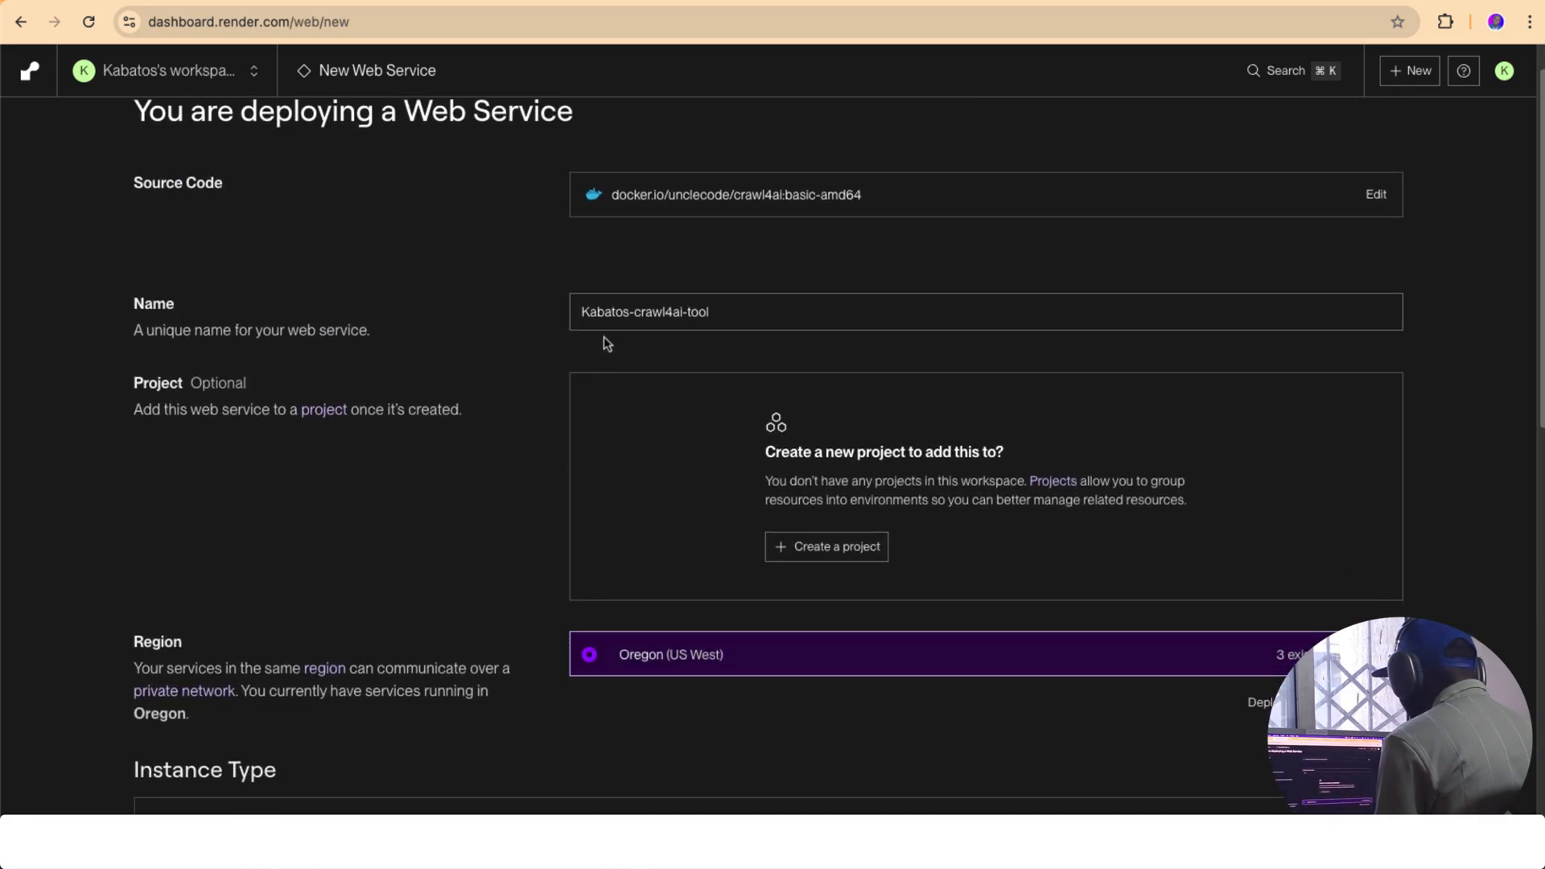
pyautogui.scroll(-1, 716, 338)
pyautogui.scroll(-10, 703, 372)
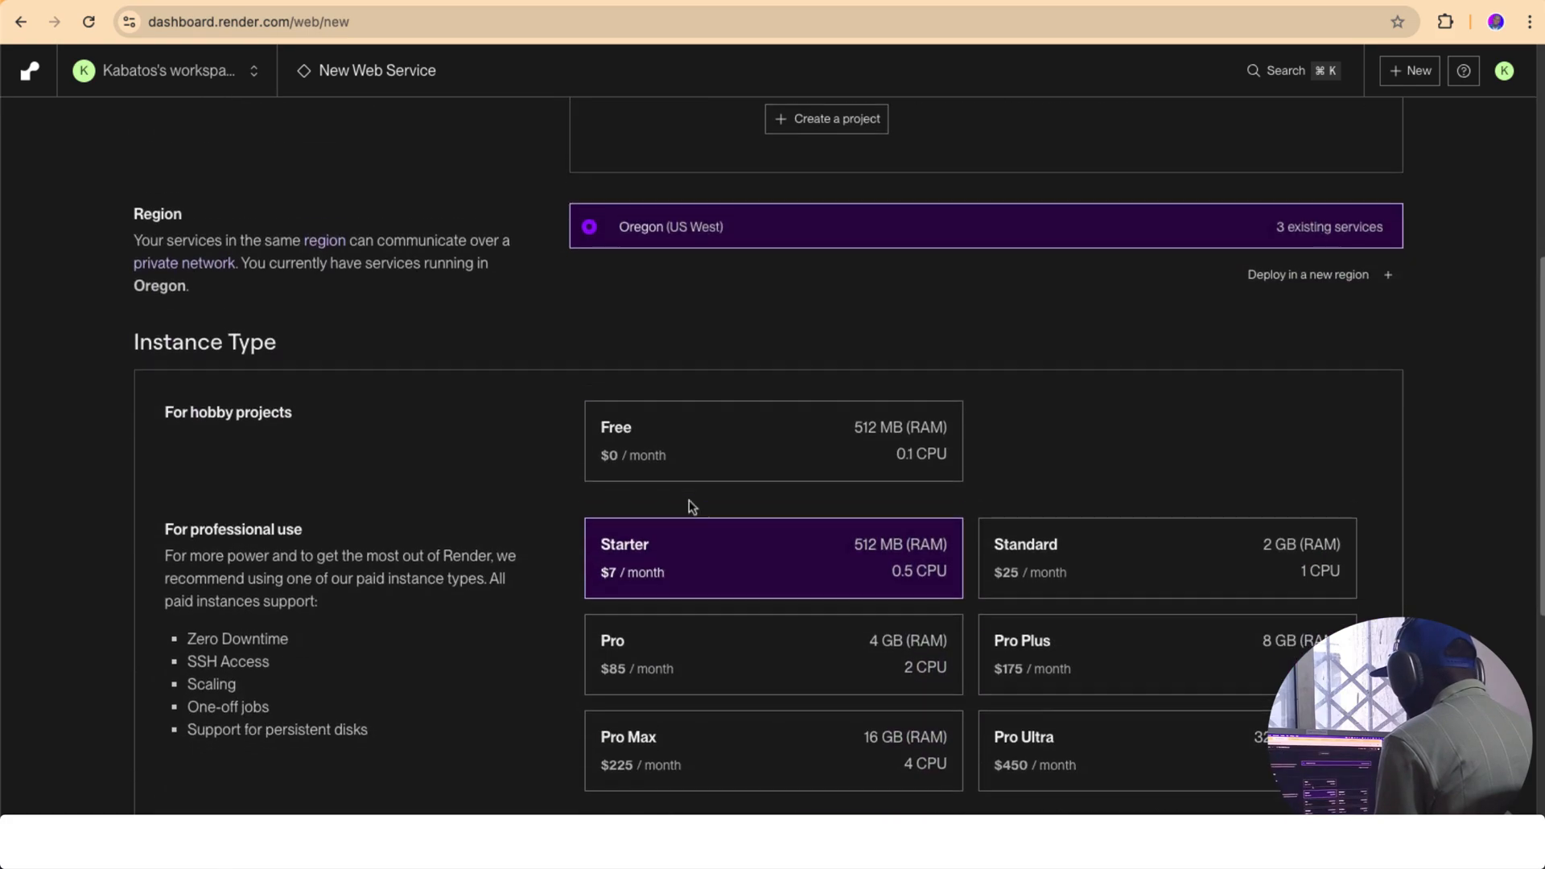
pyautogui.scroll(-1, 844, 528)
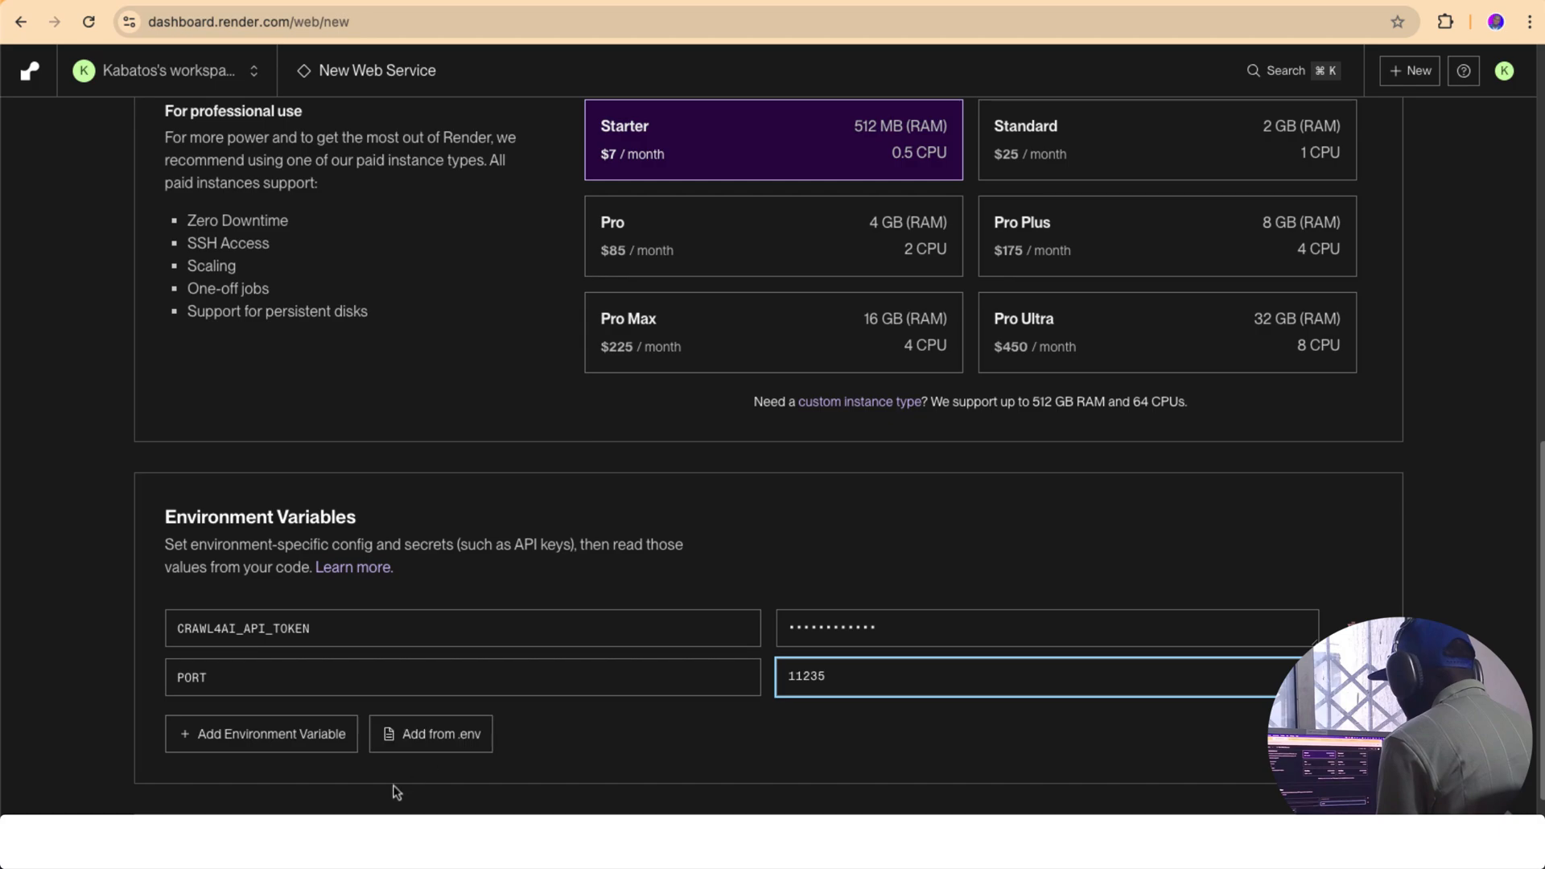
pyautogui.scroll(-3, 293, 796)
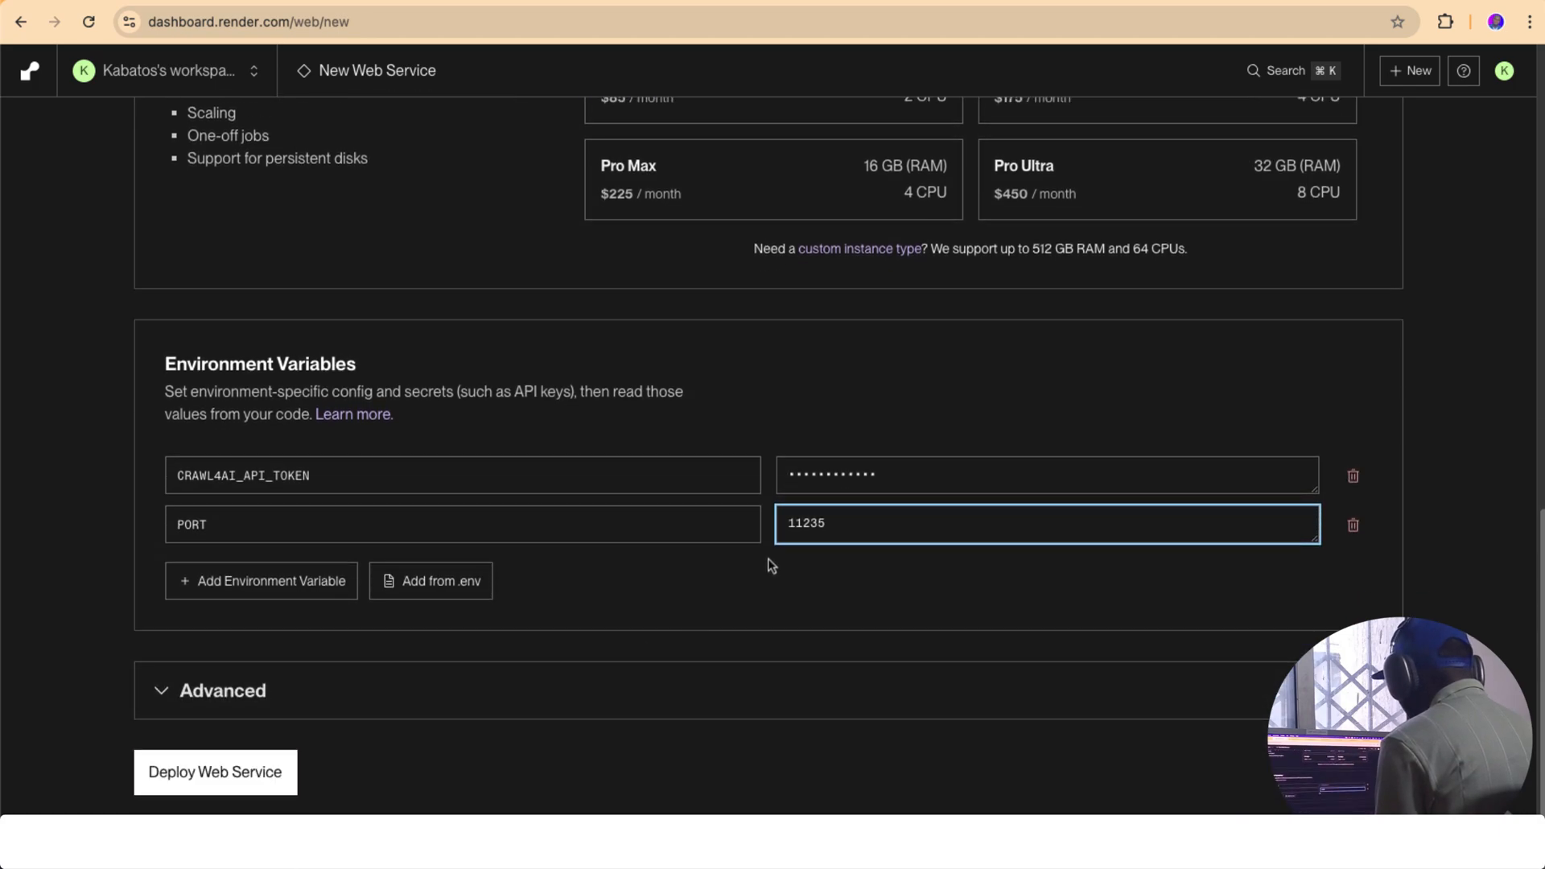
pyautogui.click(267, 769)
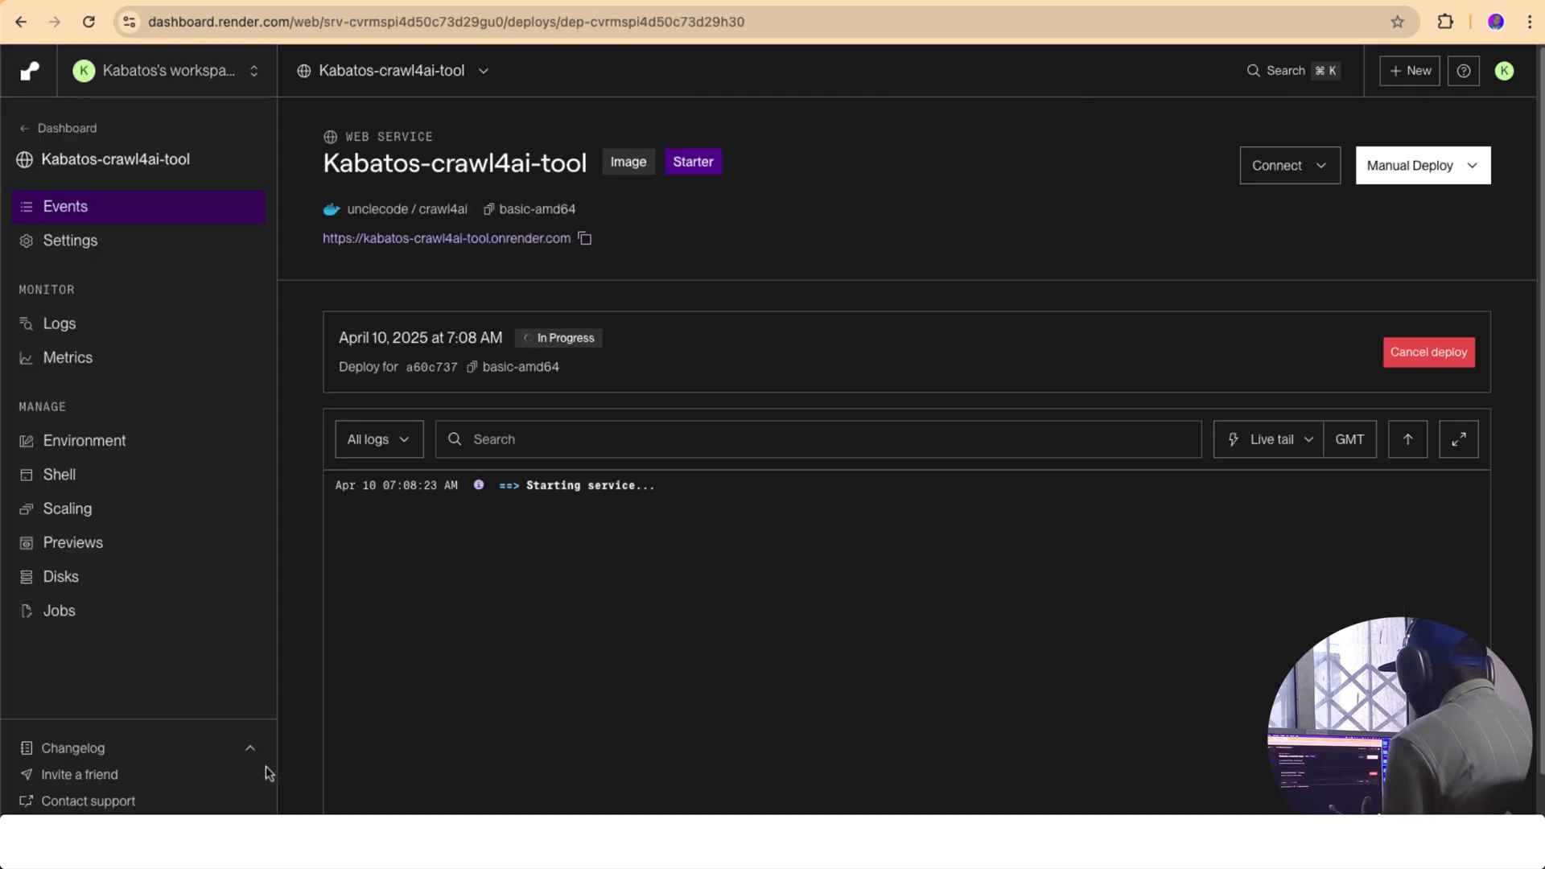
# Copy the crawl4ai service's onrender.com URL from Render and return to n8n's HTTP Request1.
pyautogui.click(585, 235)
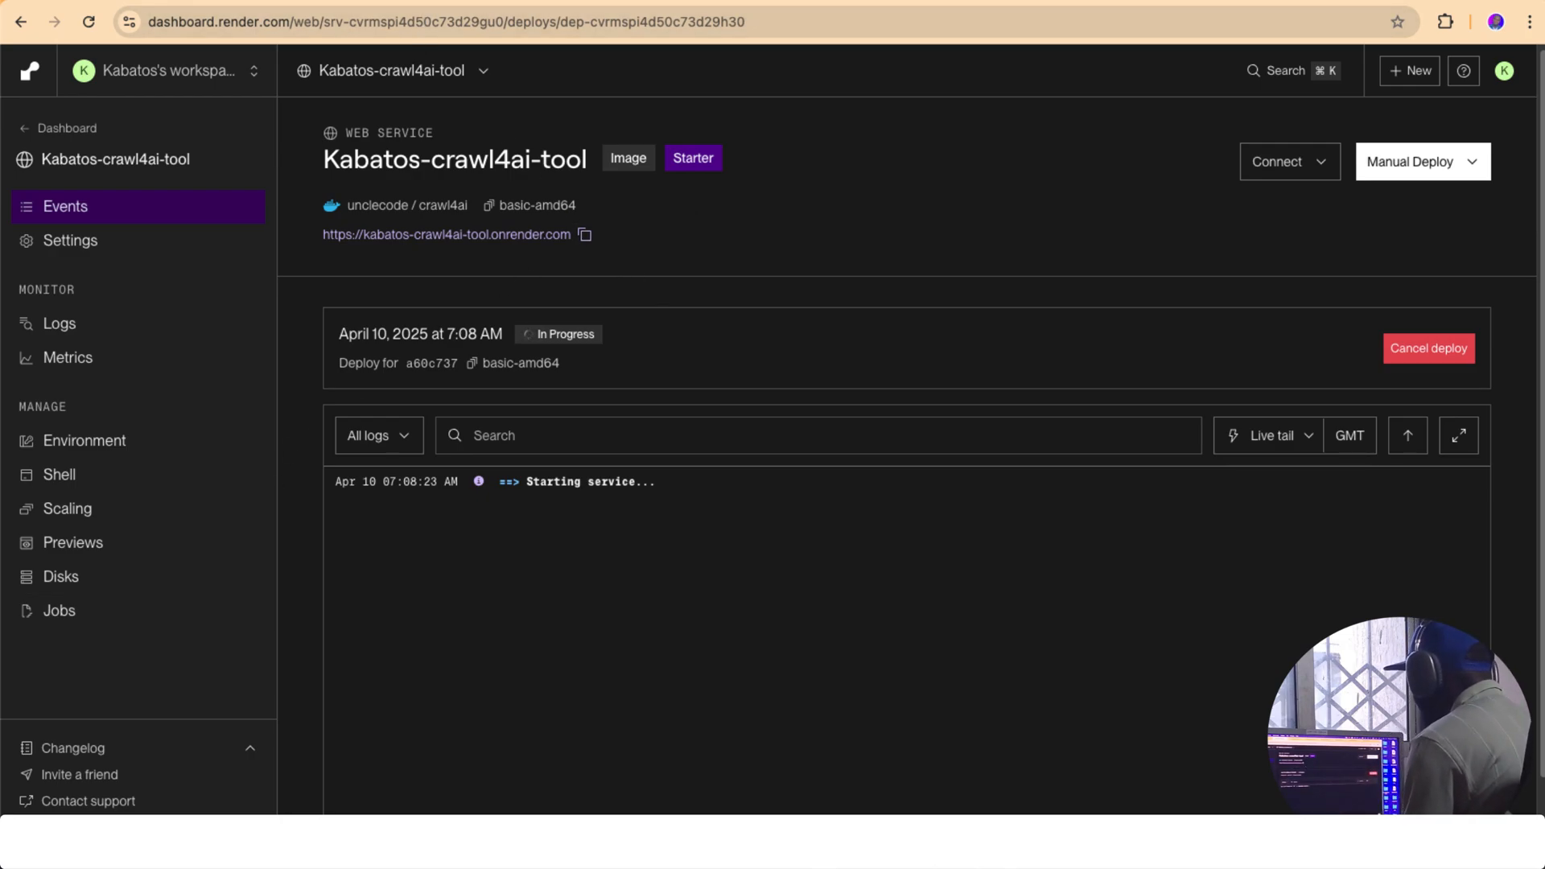
pyautogui.click(710, 1)
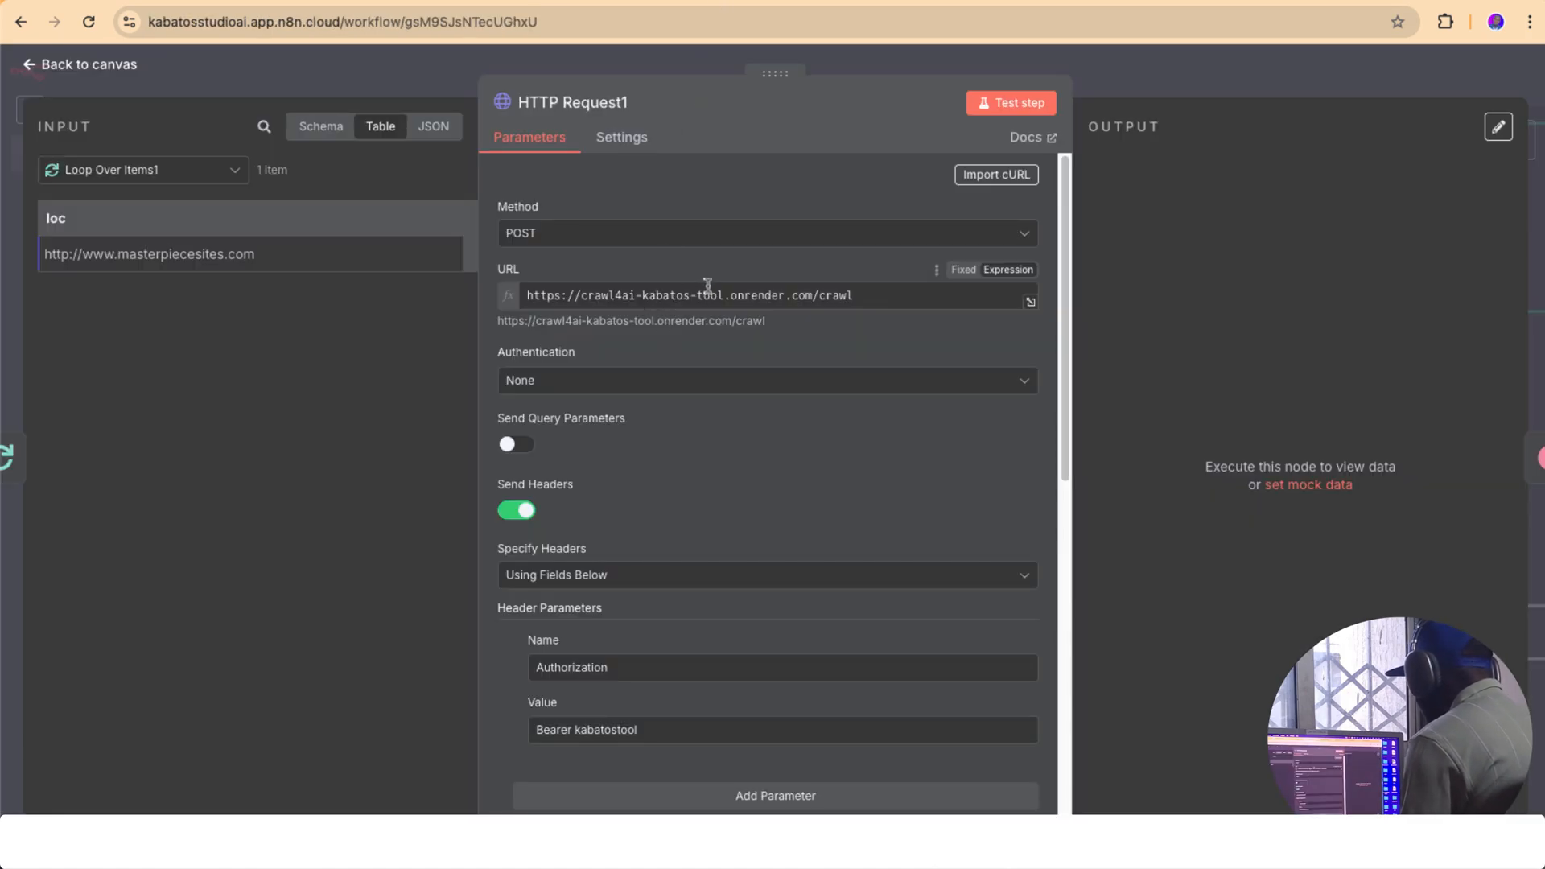
# Replace the HTTP Request1 URL with the Render service address and append /crawl.
pyautogui.tripleClick(795, 294)
pyautogui.hotkey('ctrl', 'v')
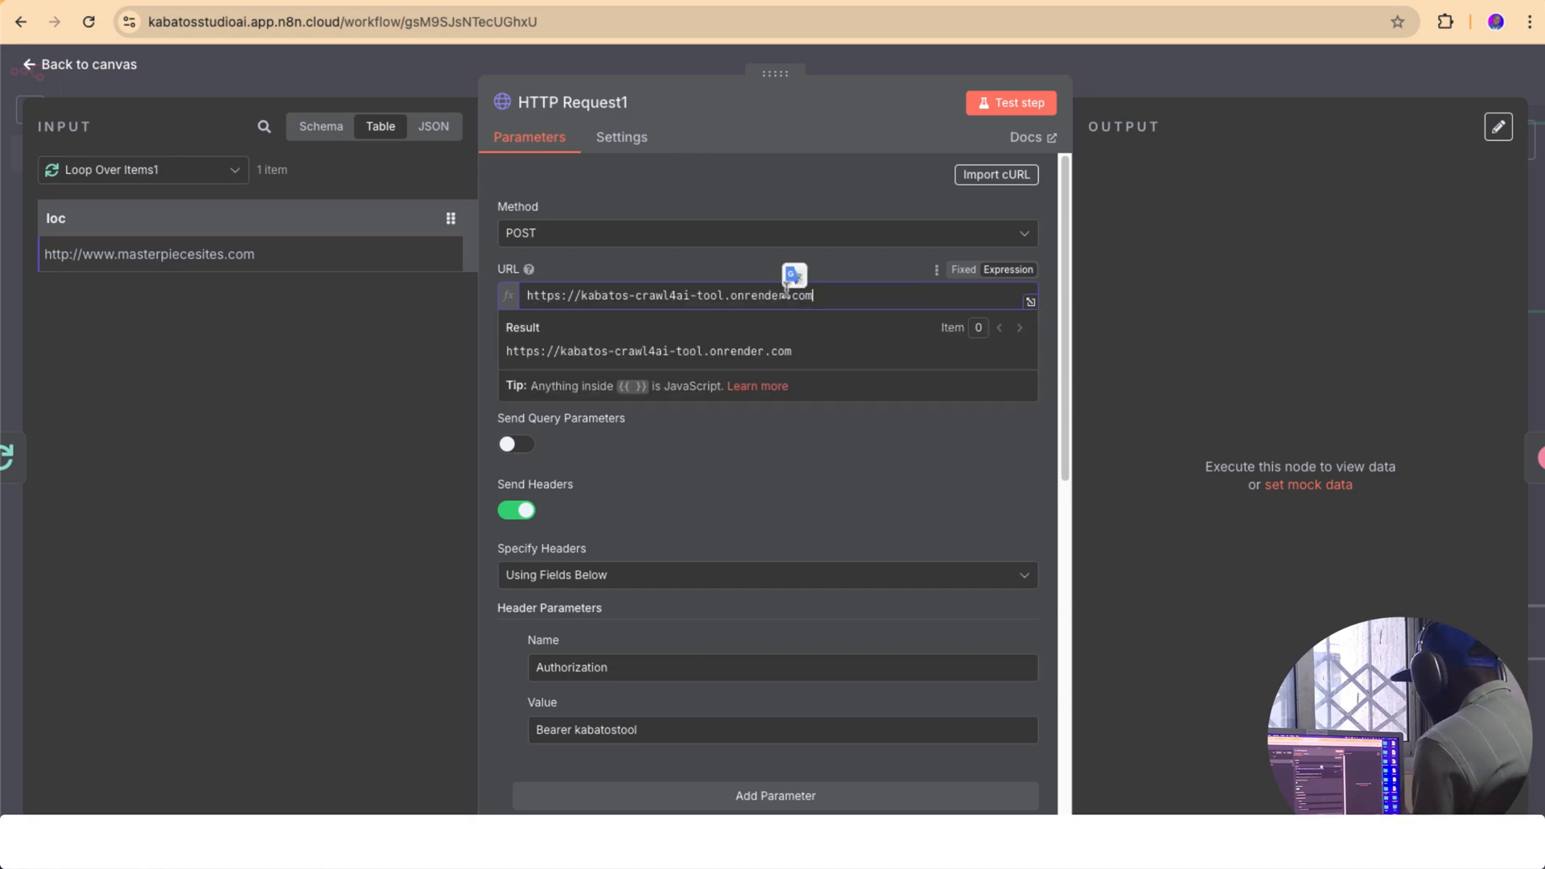
pyautogui.click(206, 1)
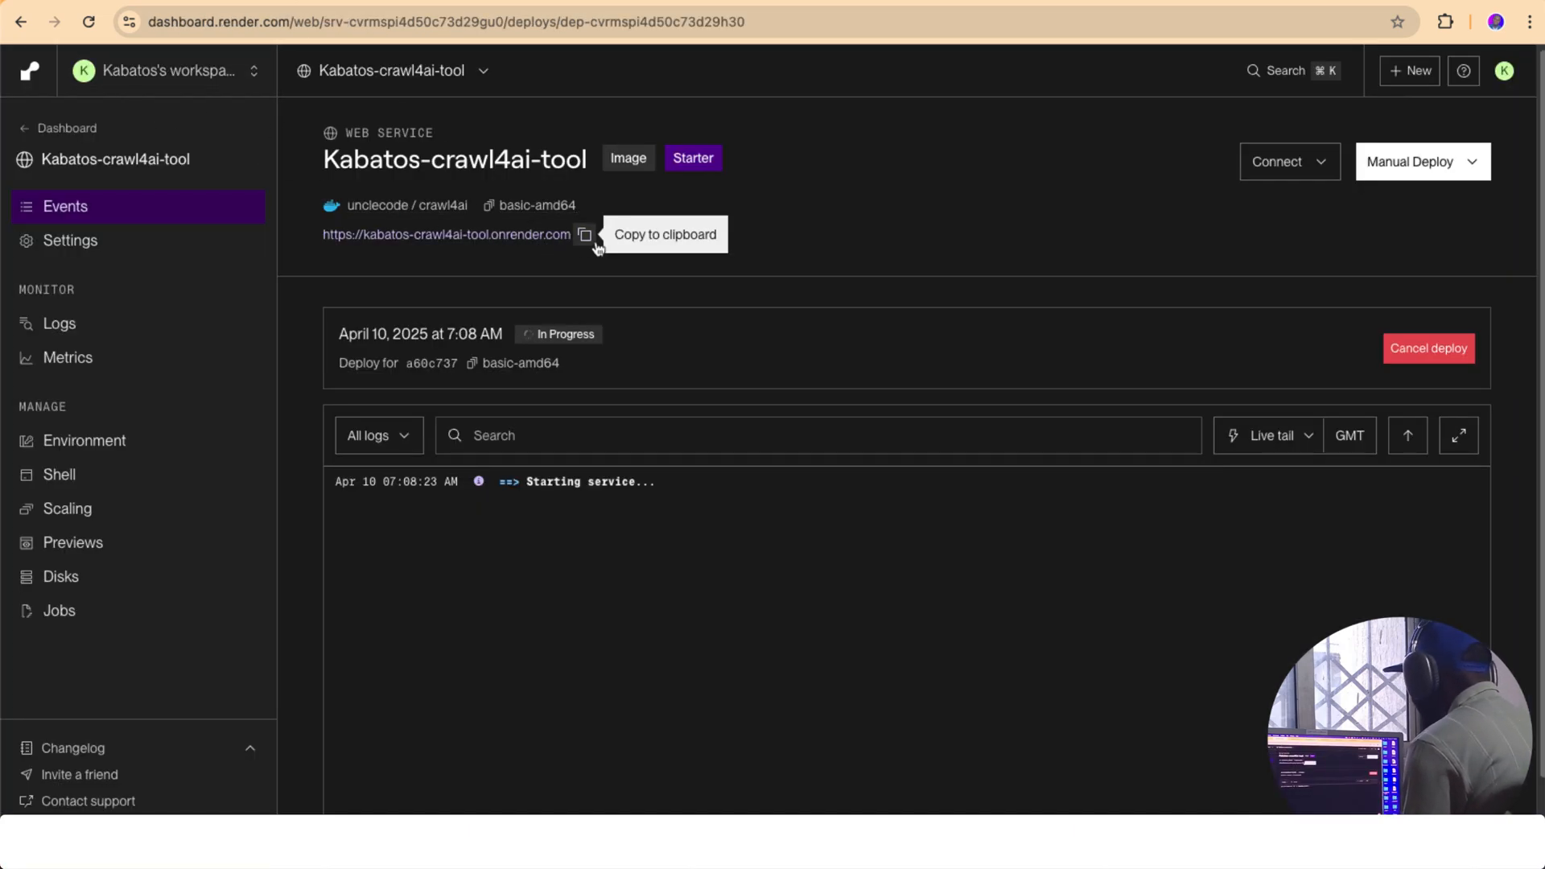
pyautogui.click(684, 1)
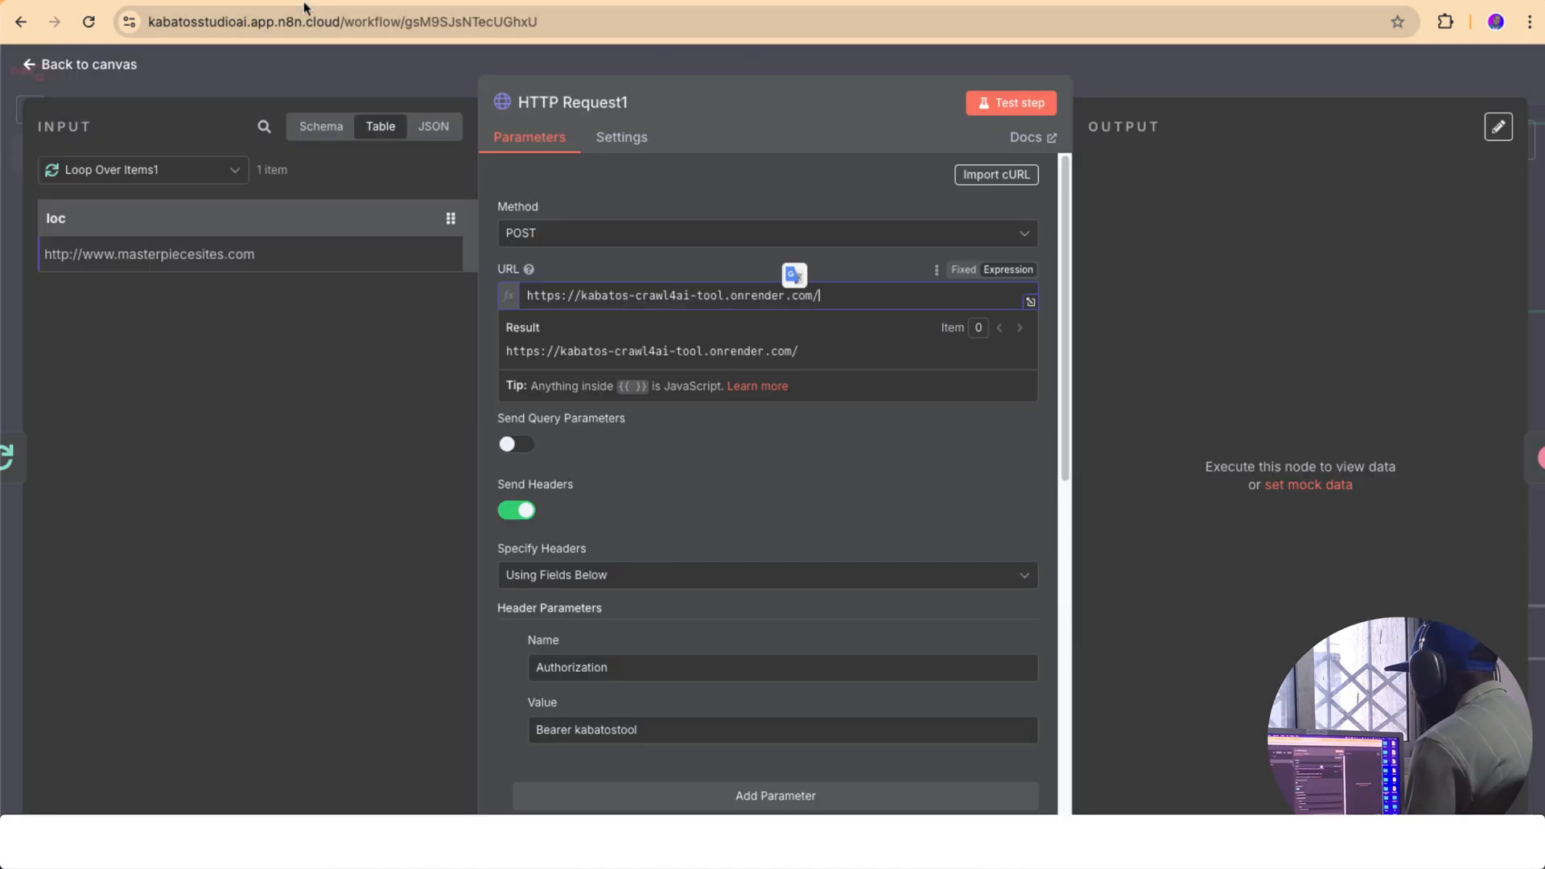
pyautogui.write('crawl')
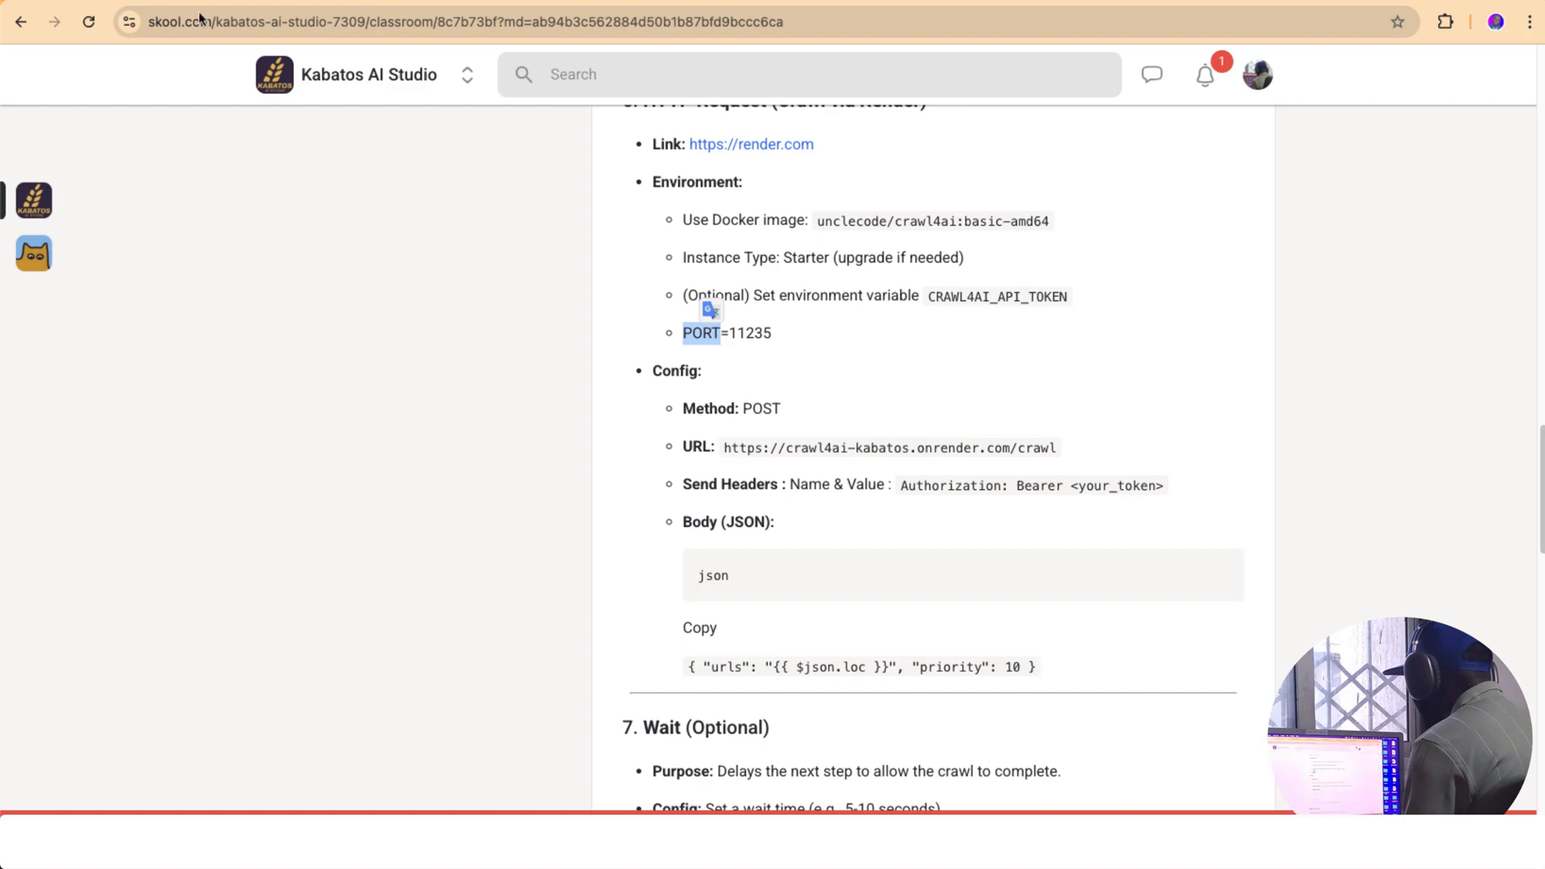
# Check the URL against the example in the notes and close the URL expression editor.
pyautogui.scroll(-3, 1038, 354)
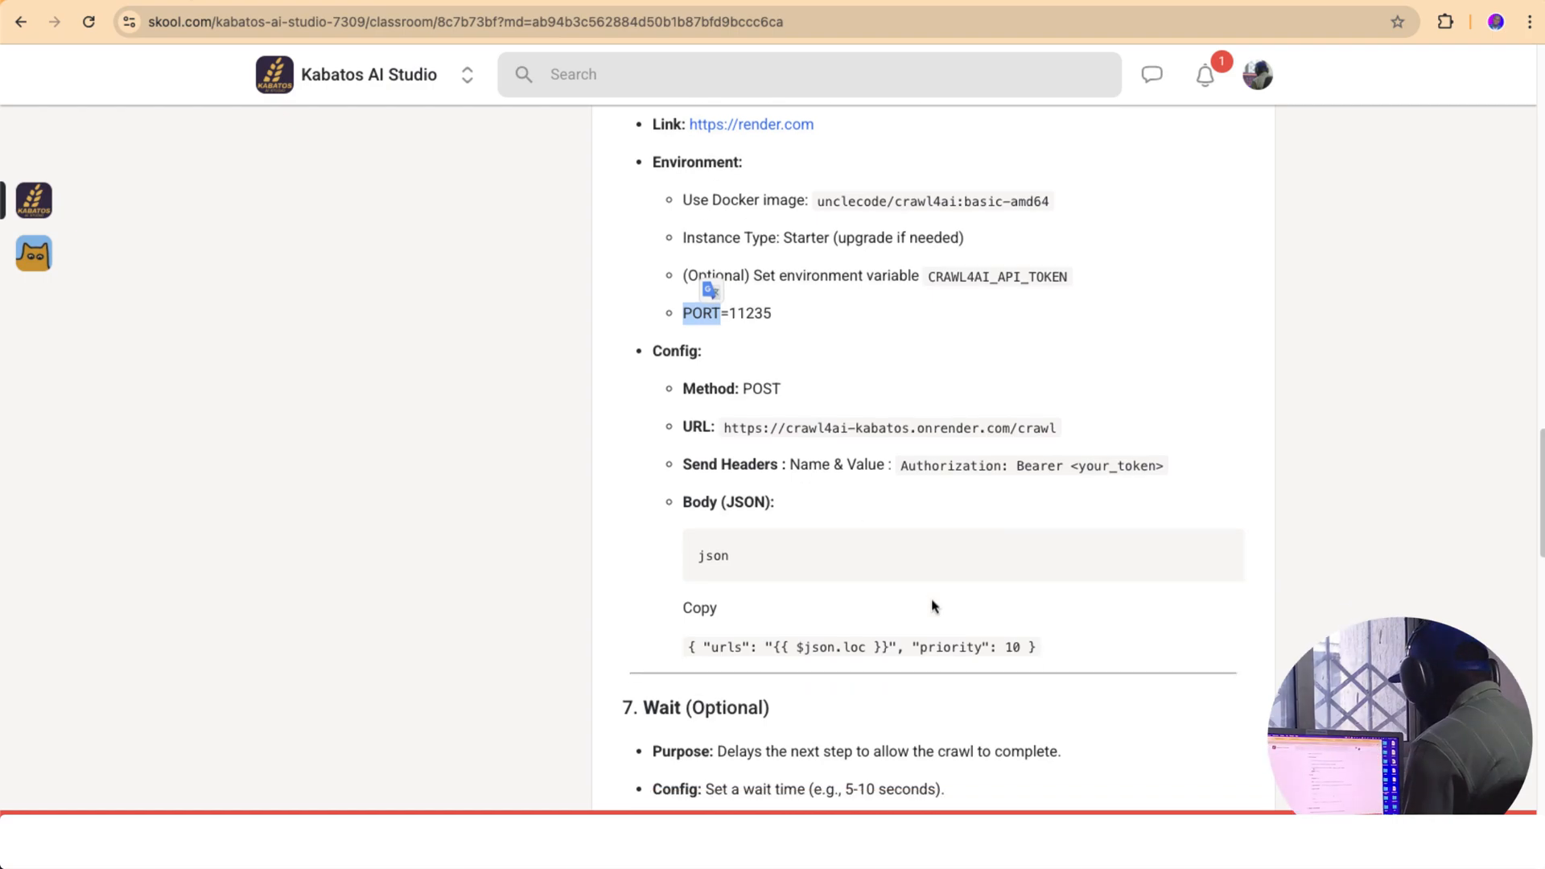
pyautogui.click(1039, 336)
pyautogui.doubleClick(1039, 336)
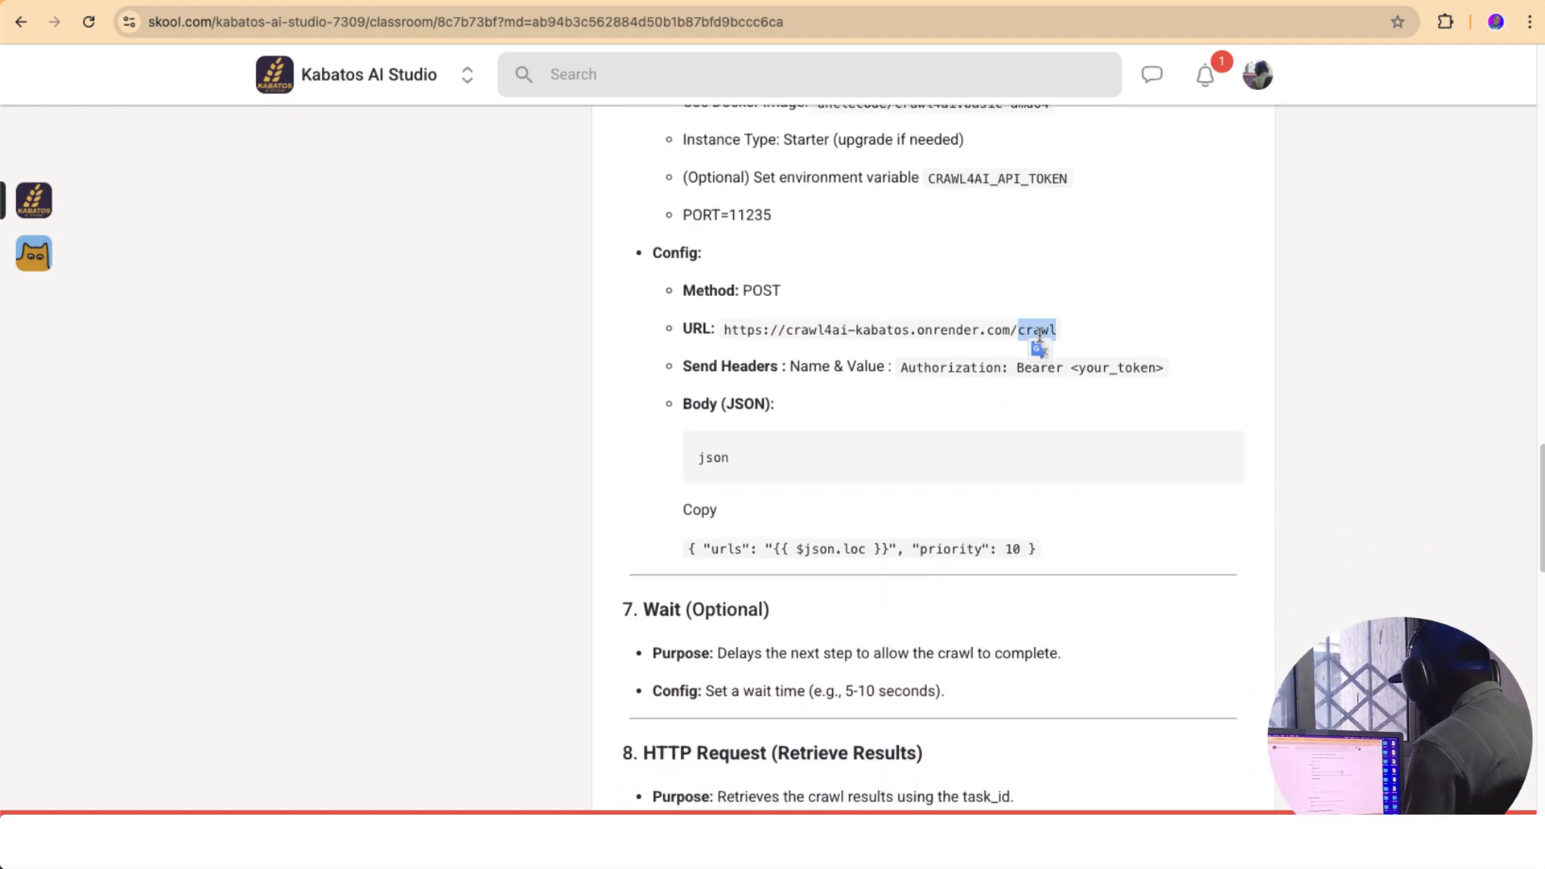
pyautogui.moveTo(1019, 325); pyautogui.dragTo(714, 329)
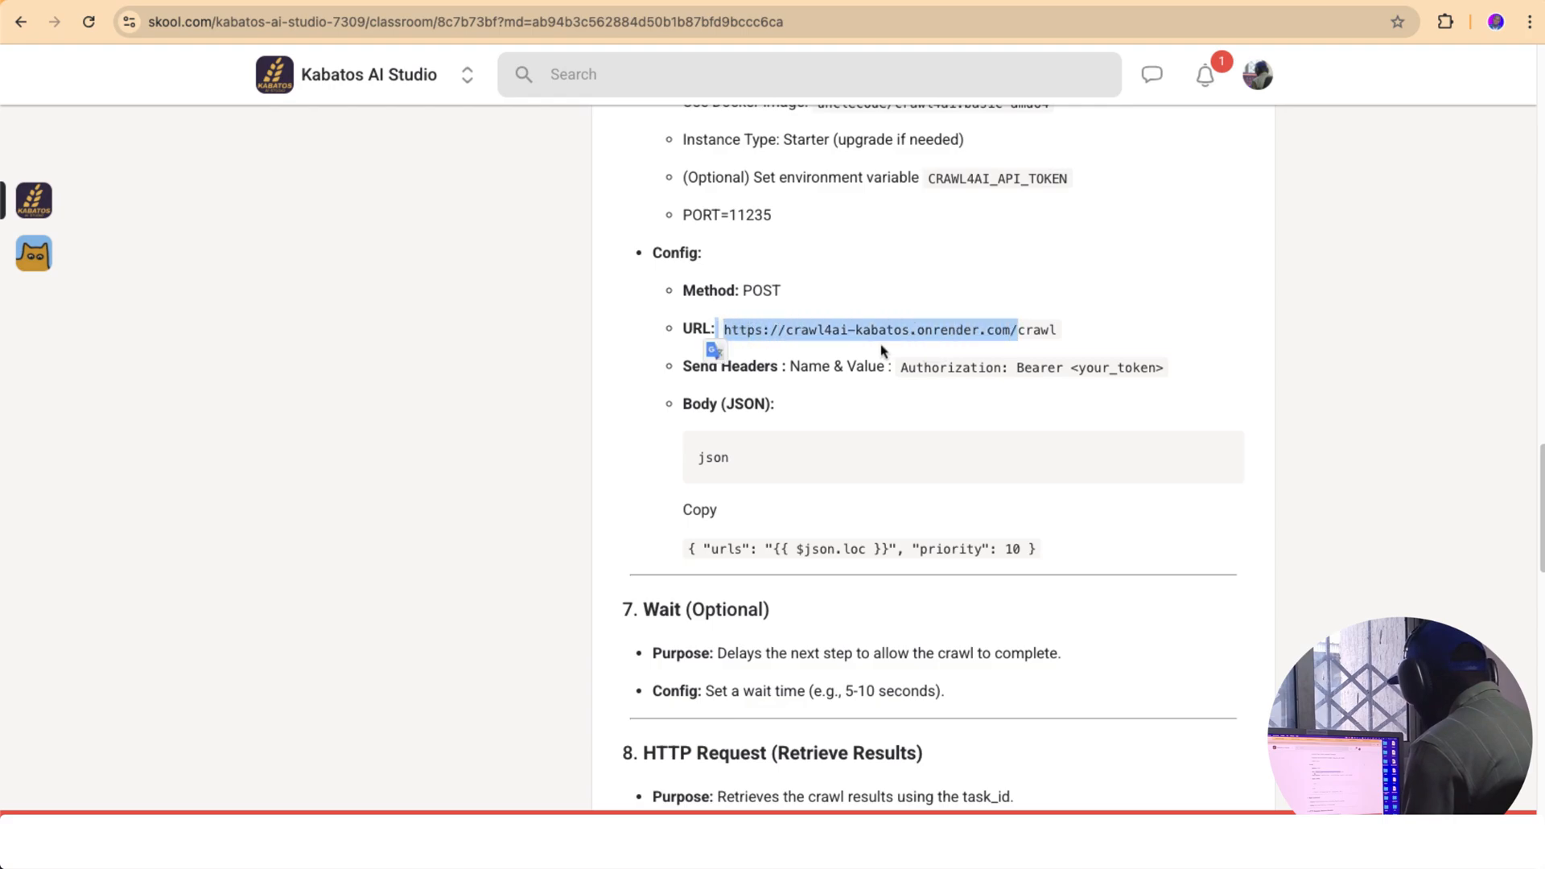
pyautogui.click(1044, 328)
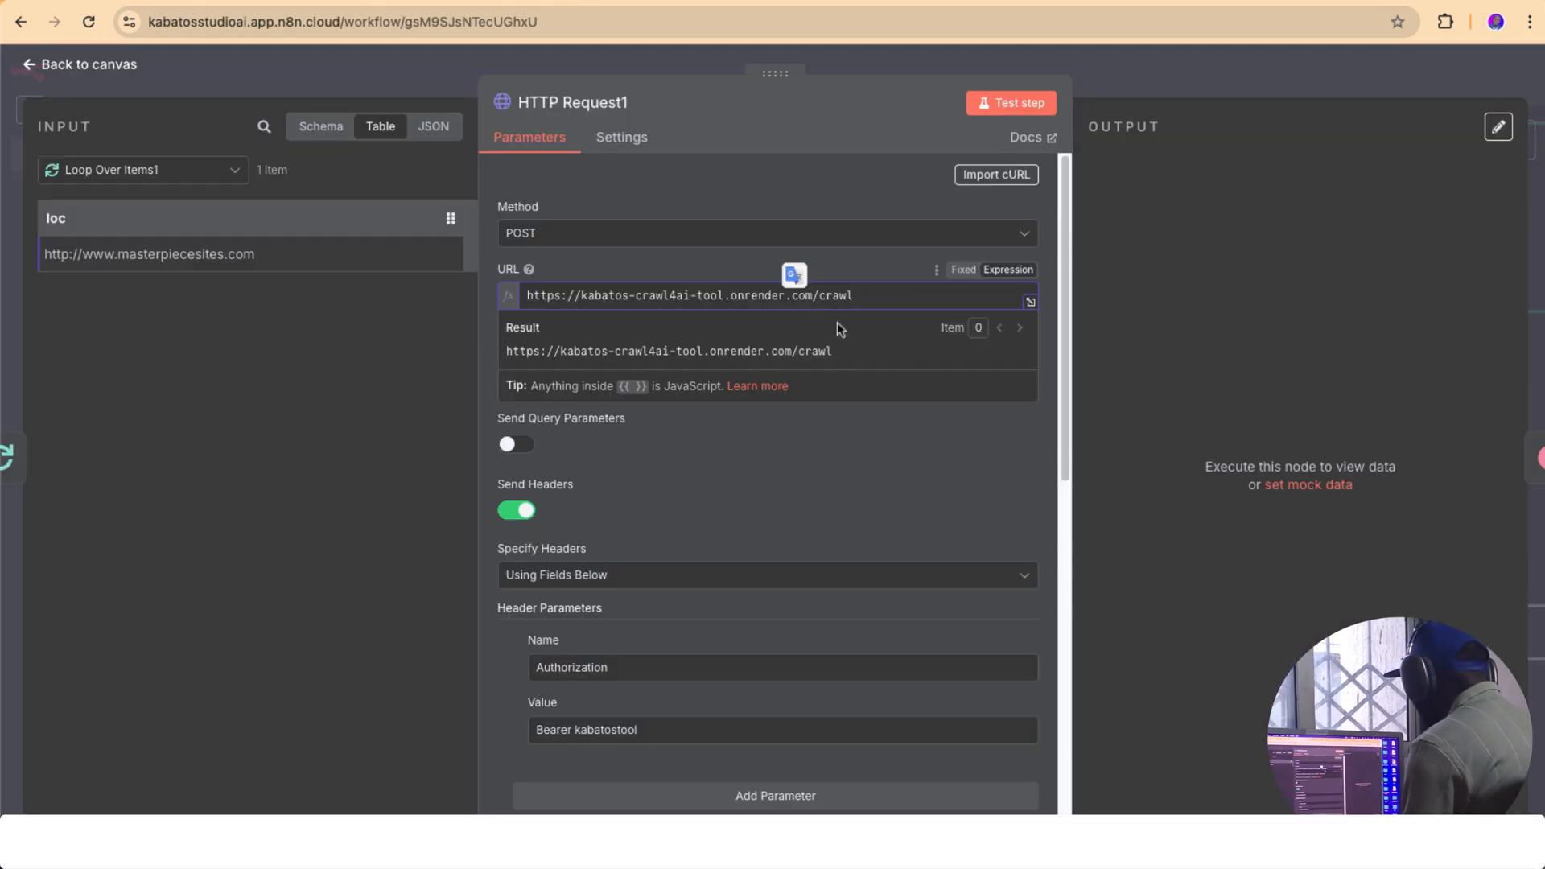
pyautogui.click(889, 262)
pyautogui.scroll(-1, 836, 468)
pyautogui.scroll(-1, 837, 468)
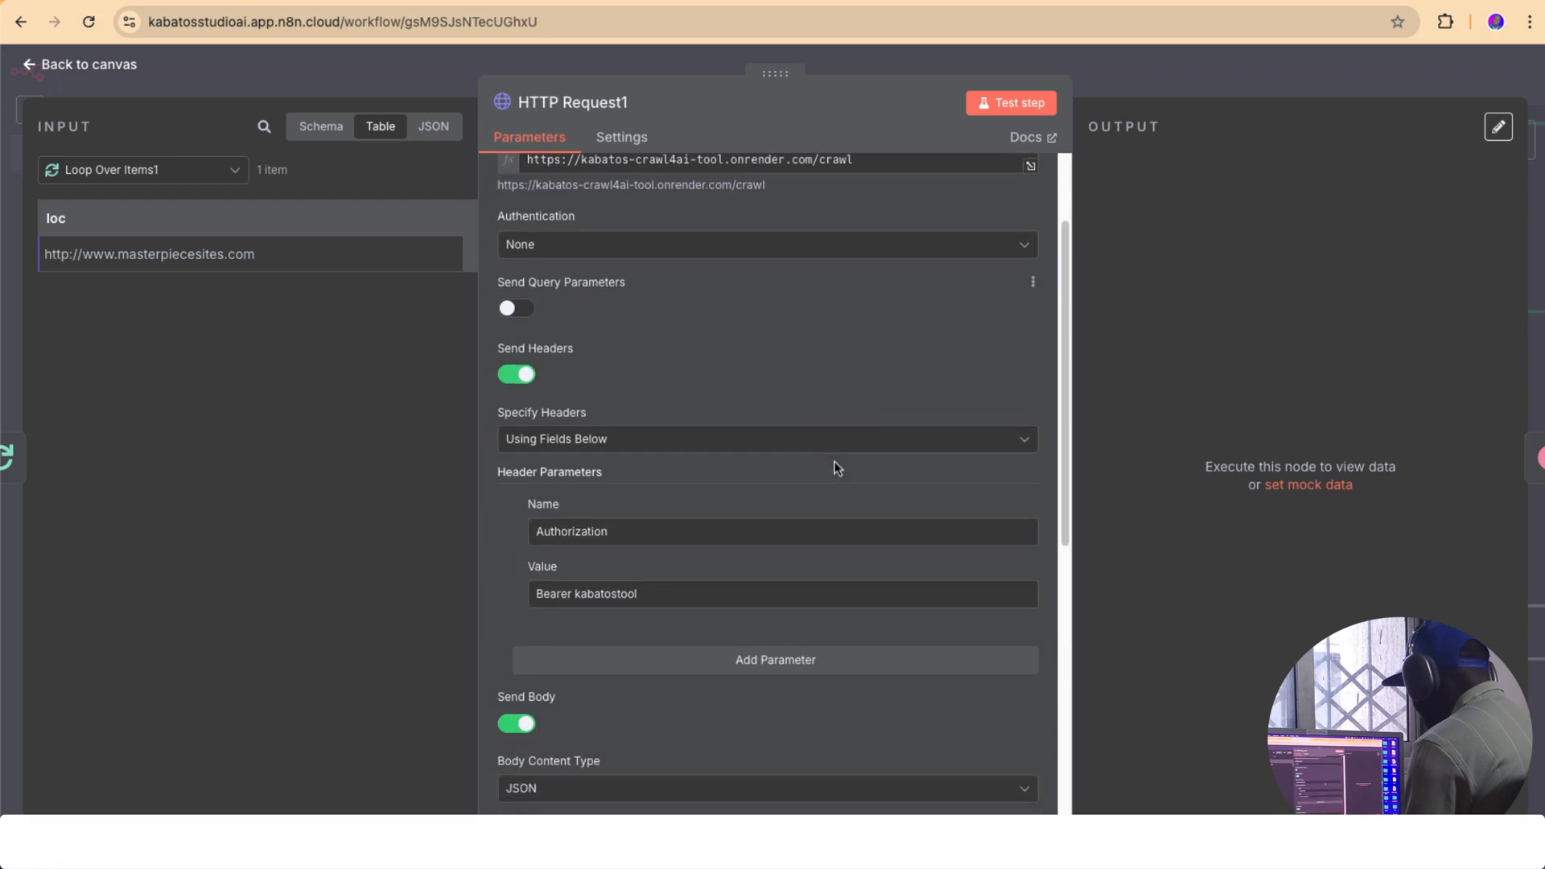
pyautogui.moveTo(610, 534); pyautogui.dragTo(531, 535)
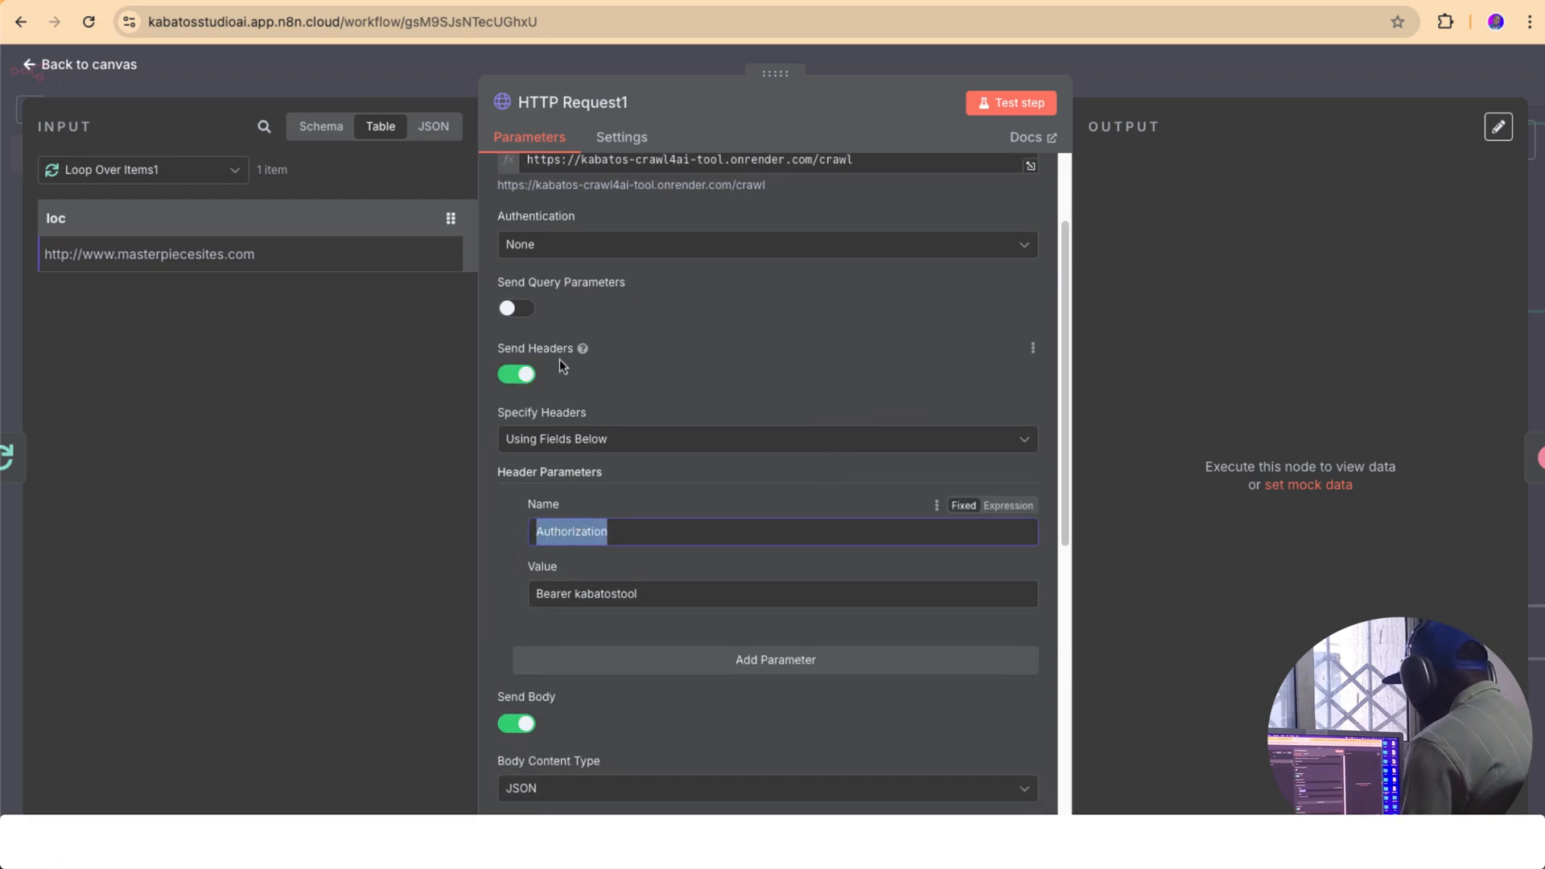
# Keep headers specified as individual fields and start editing the Authorization header value.
pyautogui.click(586, 442)
pyautogui.click(596, 487)
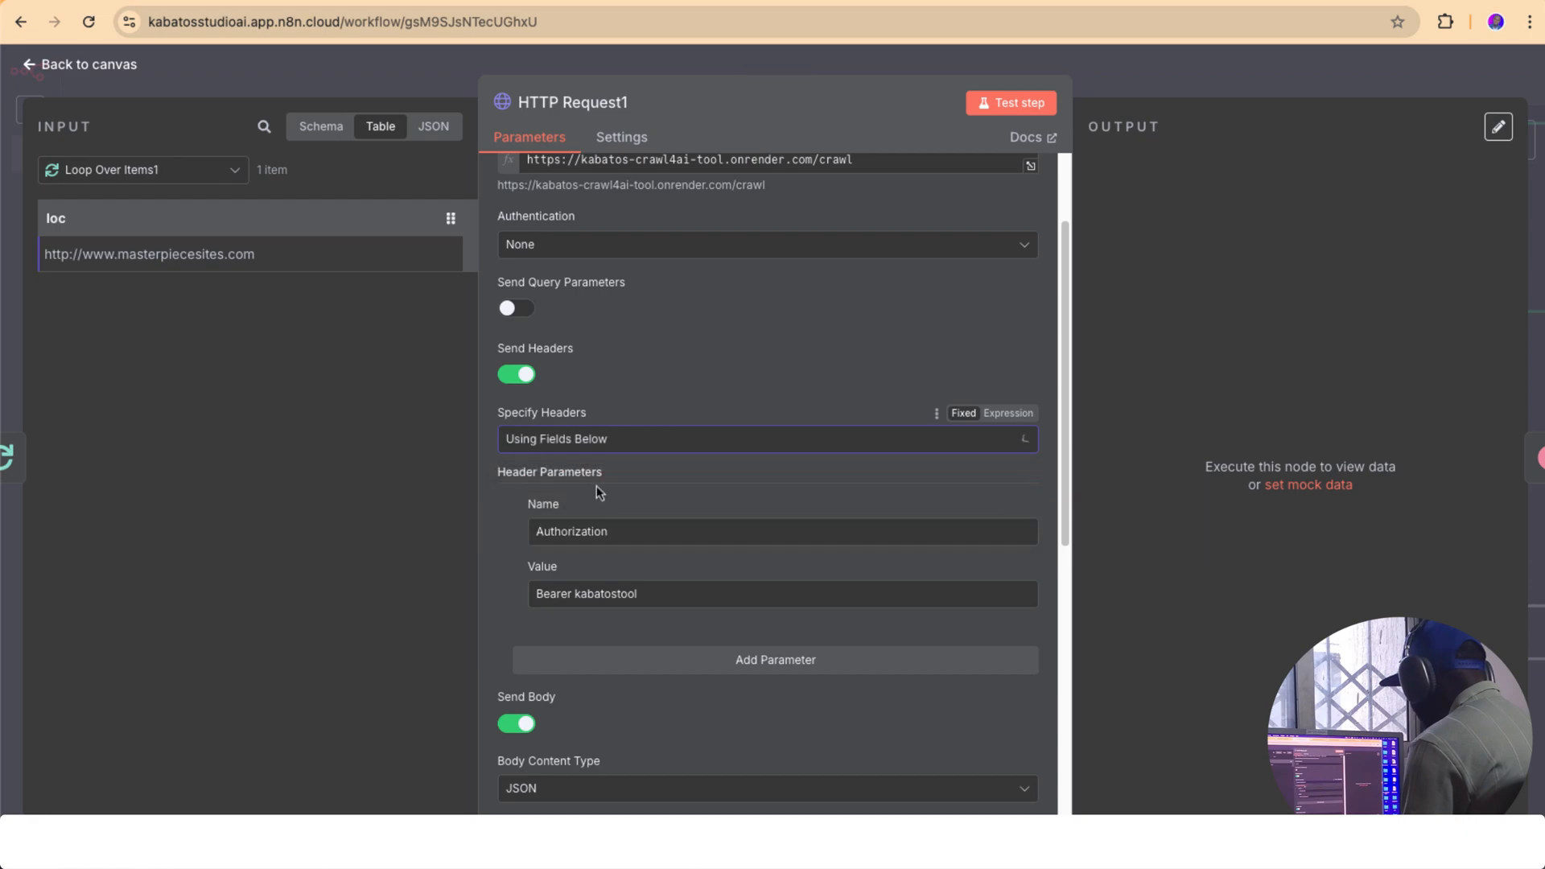
pyautogui.moveTo(610, 531); pyautogui.dragTo(531, 532)
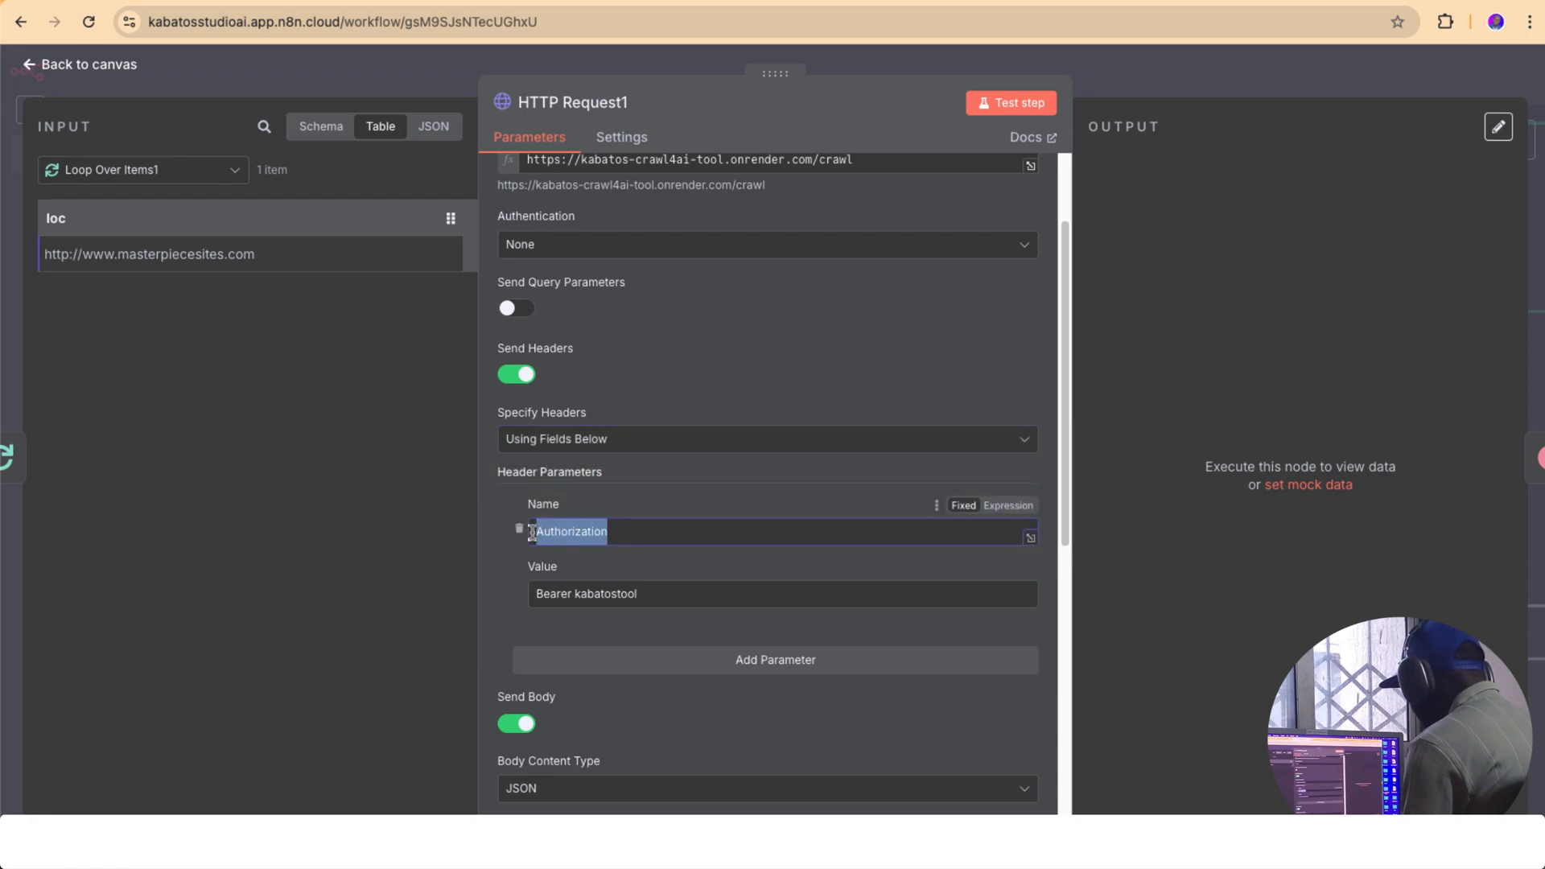
pyautogui.scroll(-2, 535, 531)
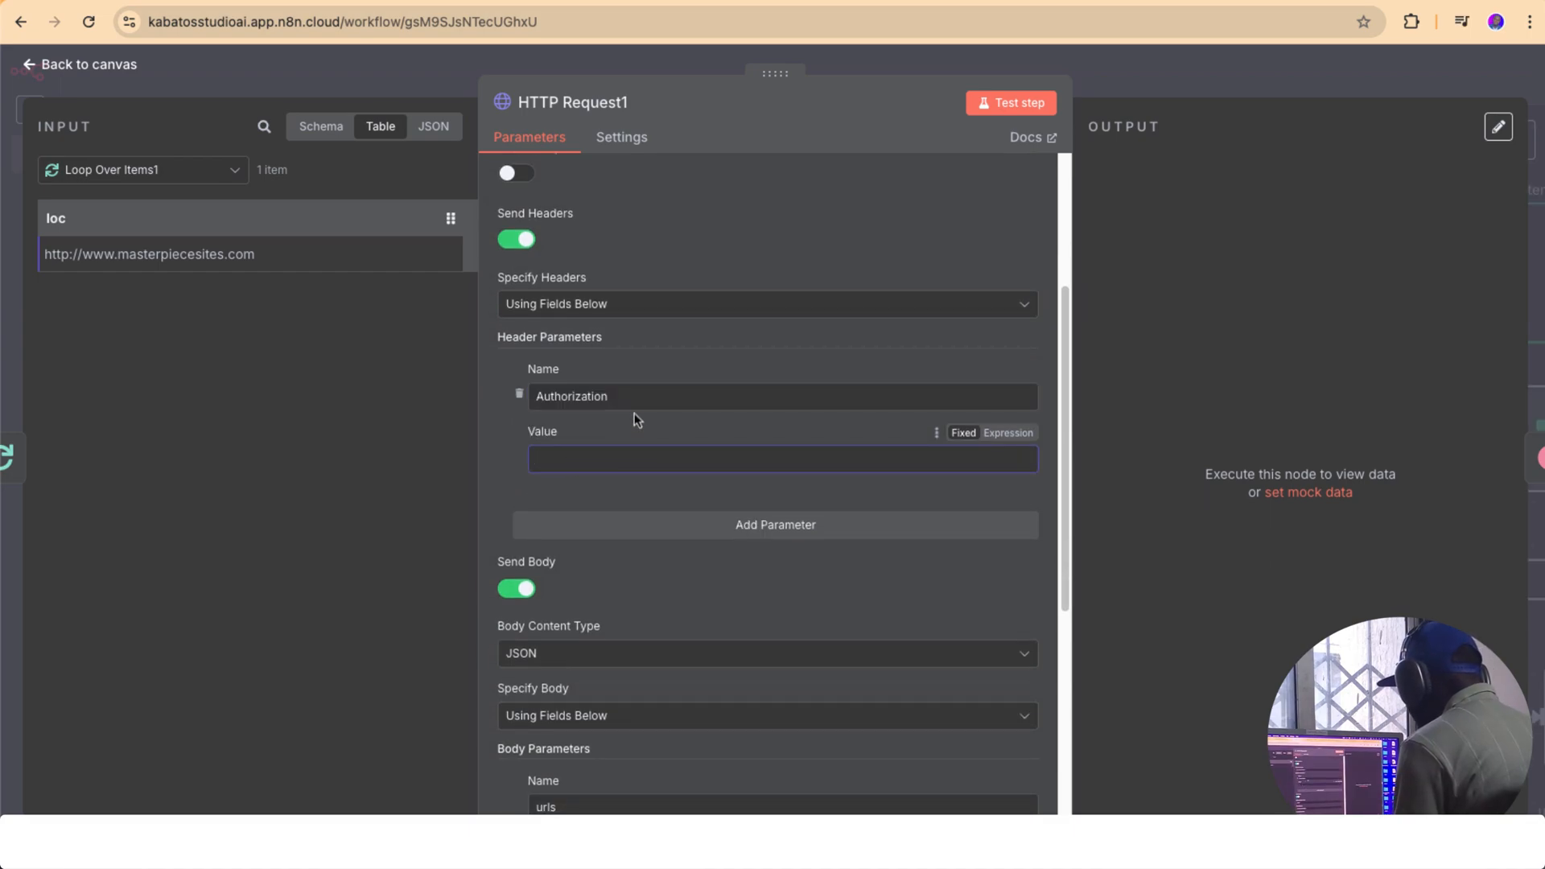
pyautogui.click(624, 459)
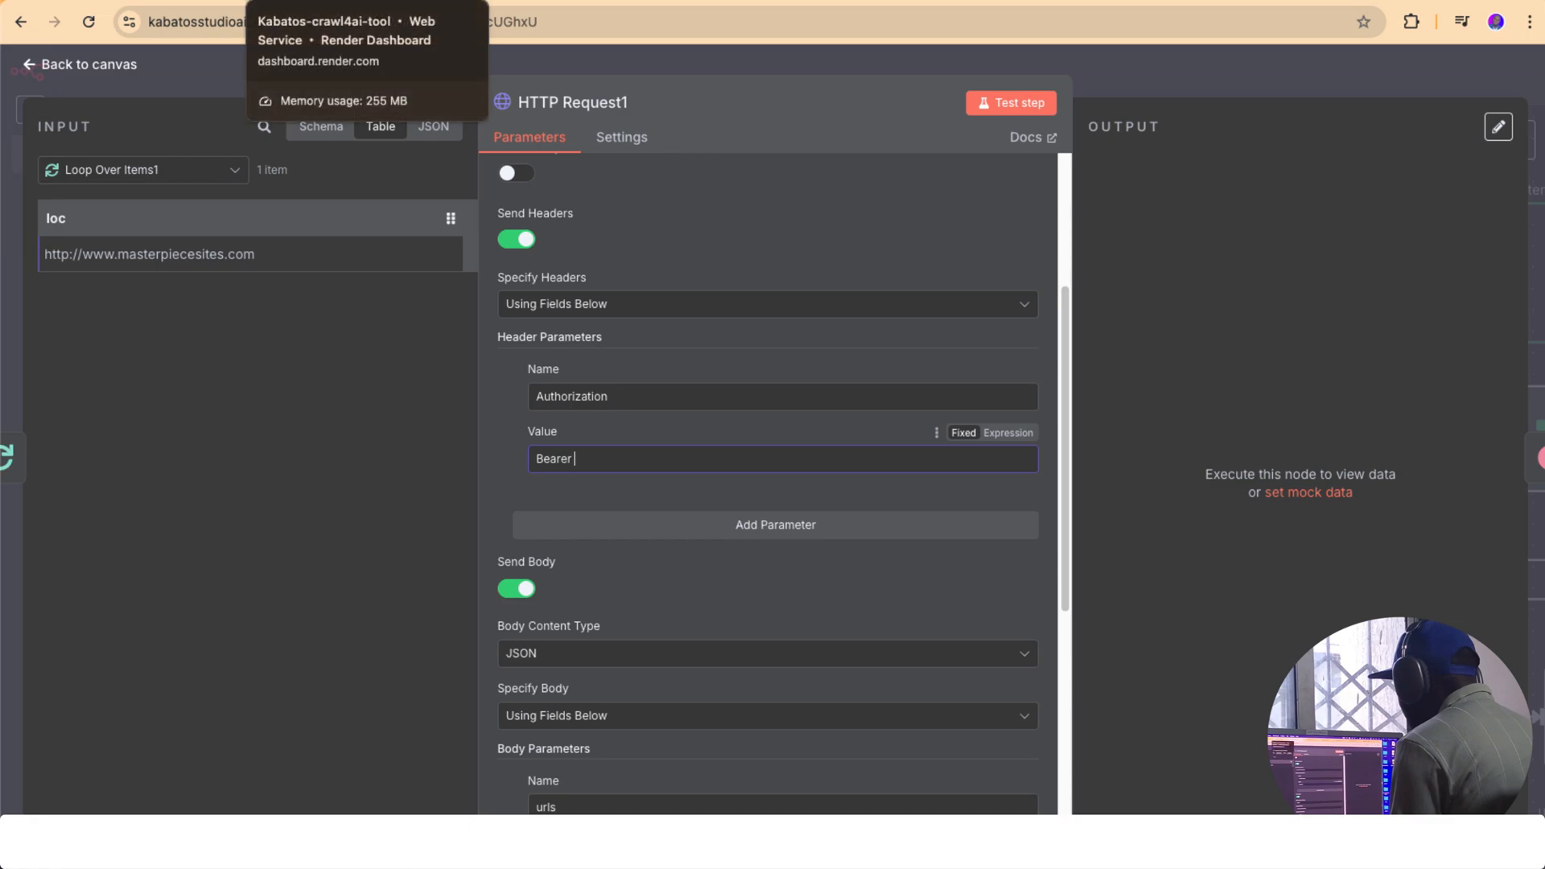
# Check the Bearer format in the Skool notes and leave only 'Bearer ' in the header value.
pyautogui.click(139, 2)
pyautogui.scroll(-2, 1041, 502)
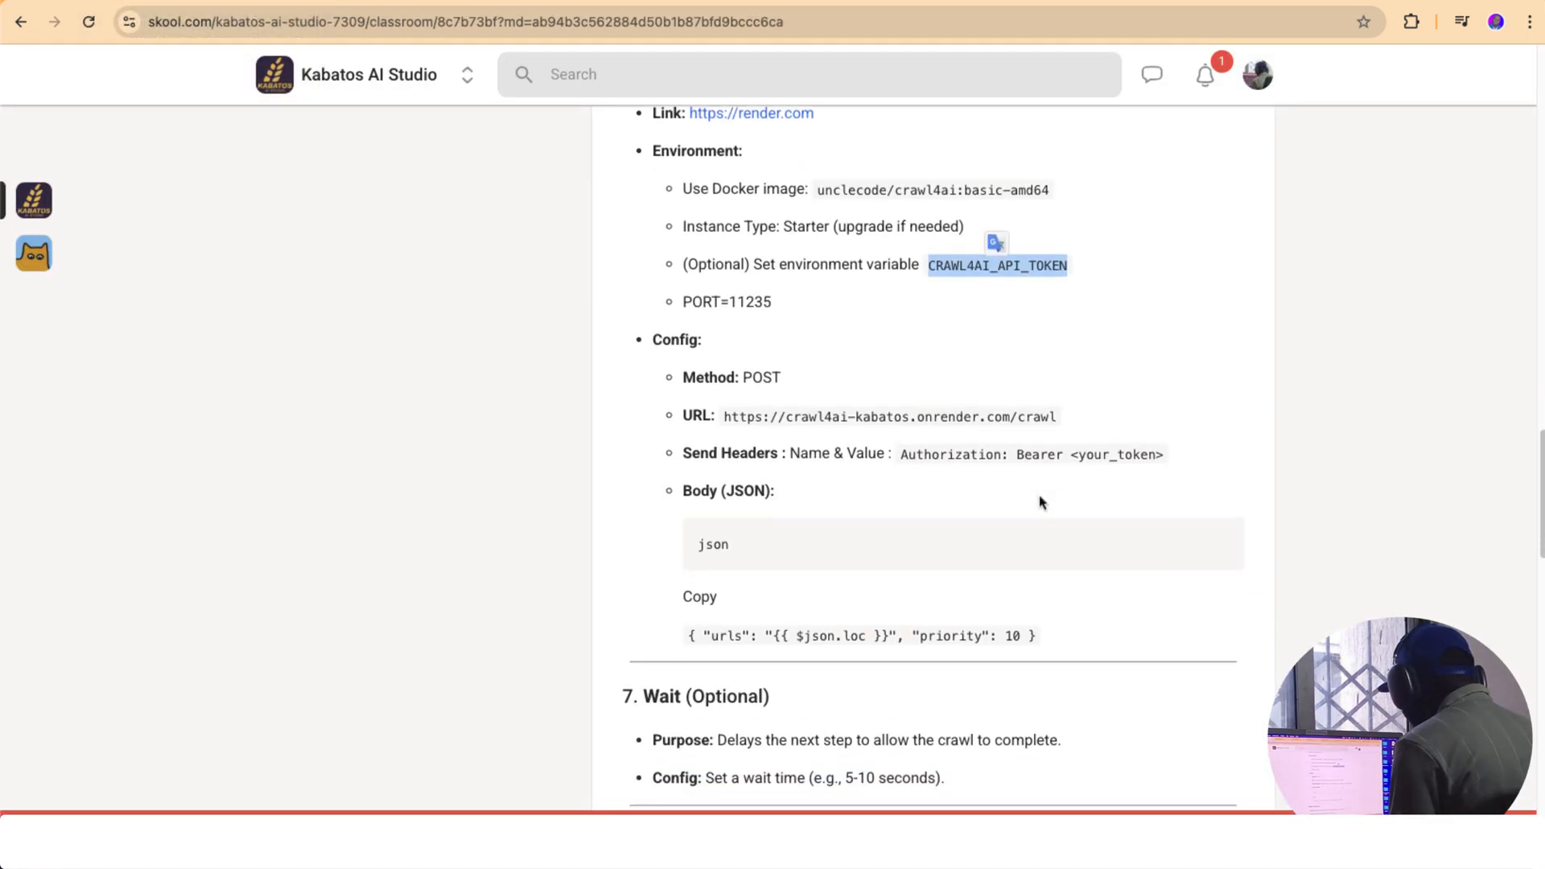
pyautogui.doubleClick(1036, 445)
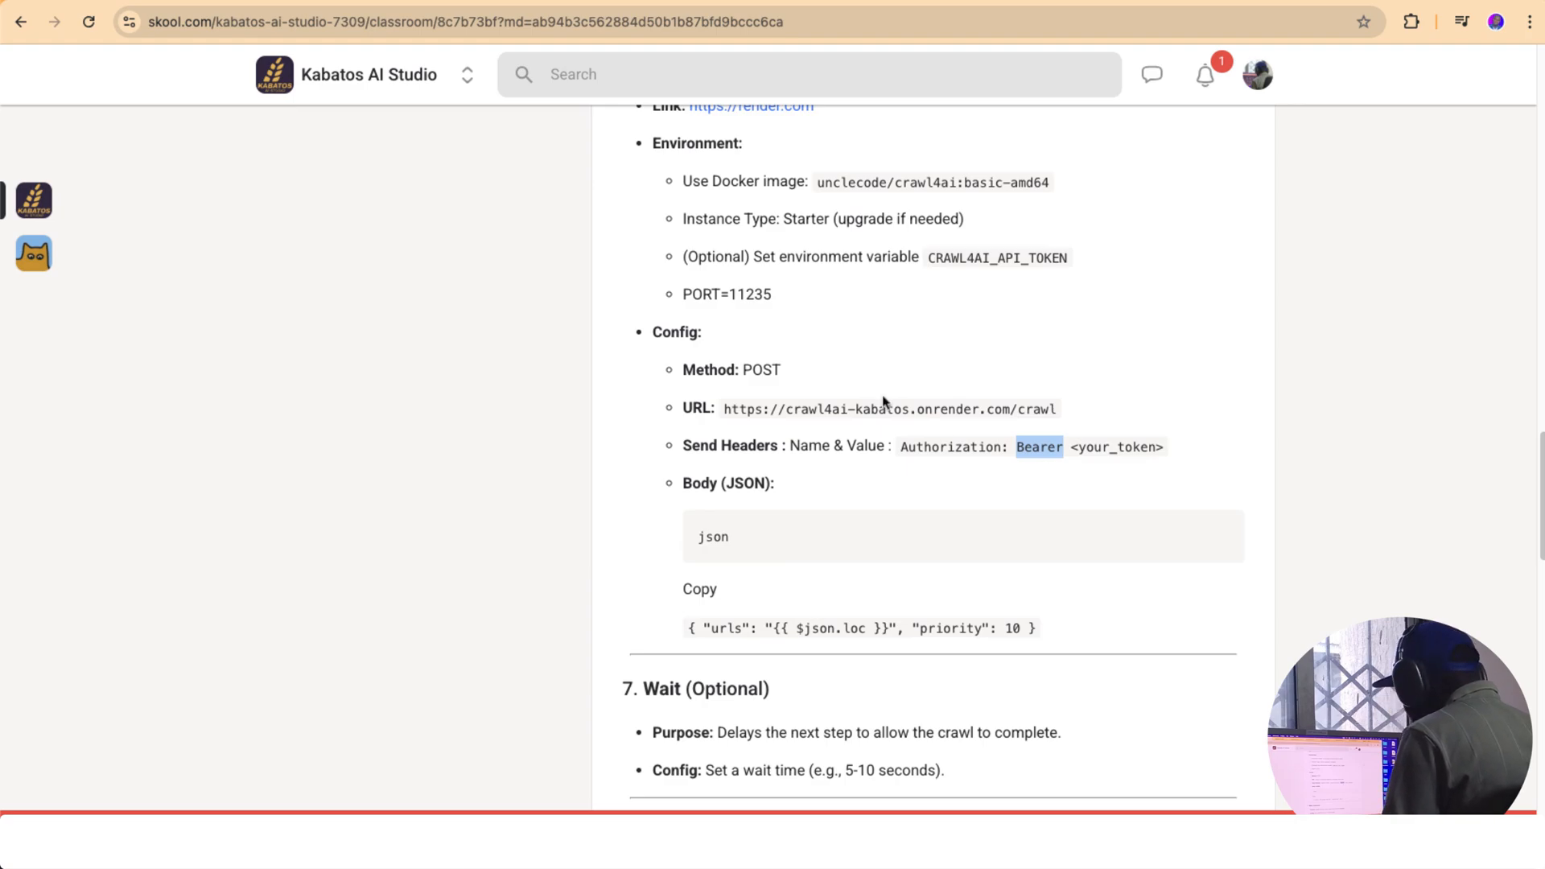
pyautogui.click(476, 5)
pyautogui.doubleClick(556, 460)
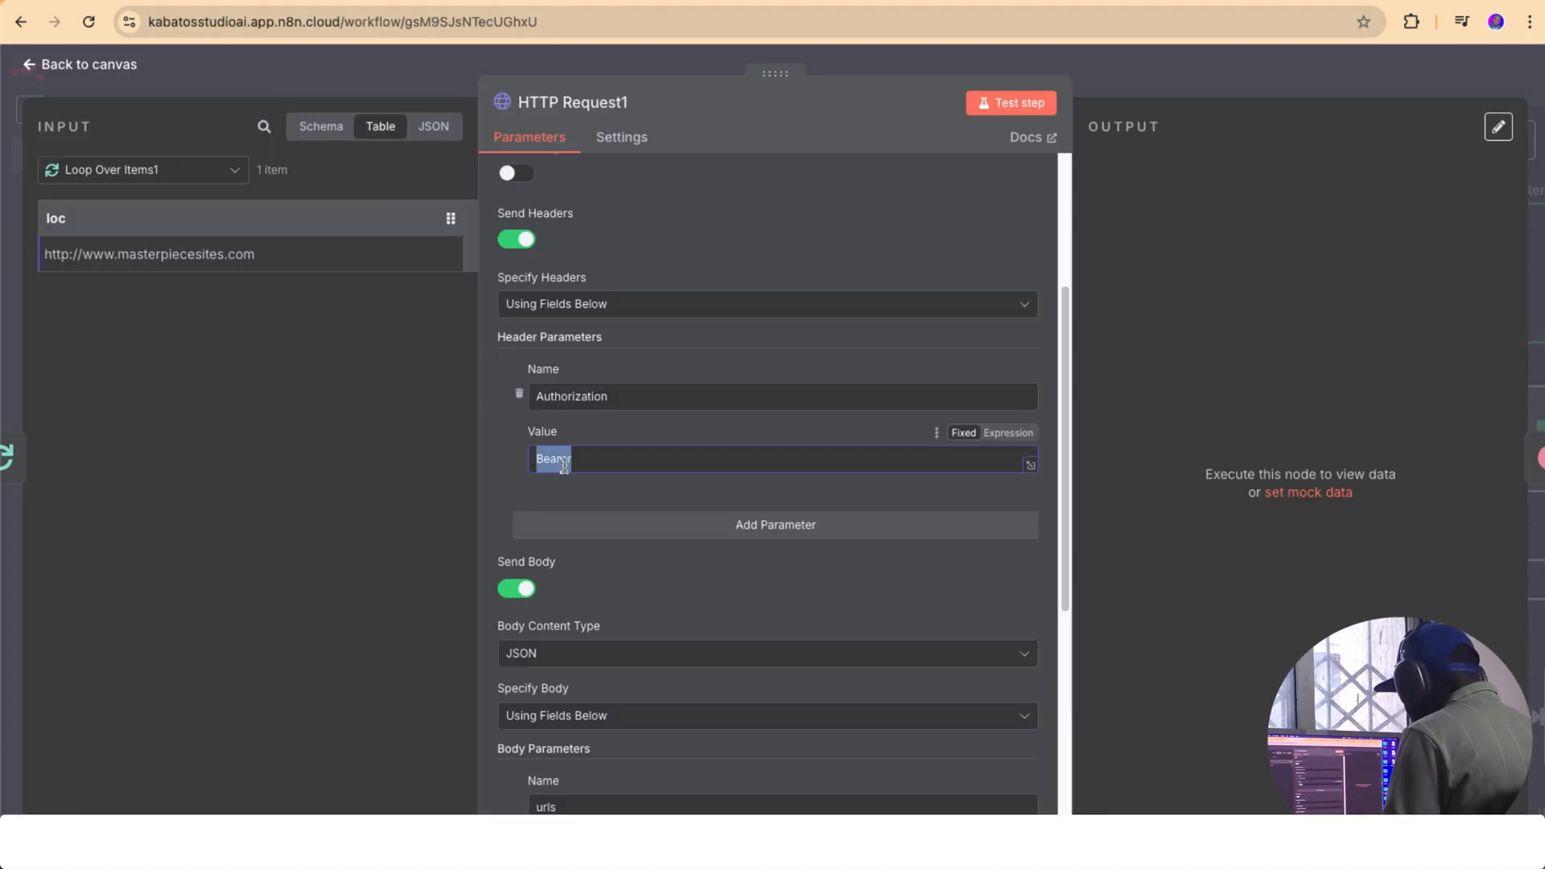
pyautogui.click(564, 467)
pyautogui.click(644, 460)
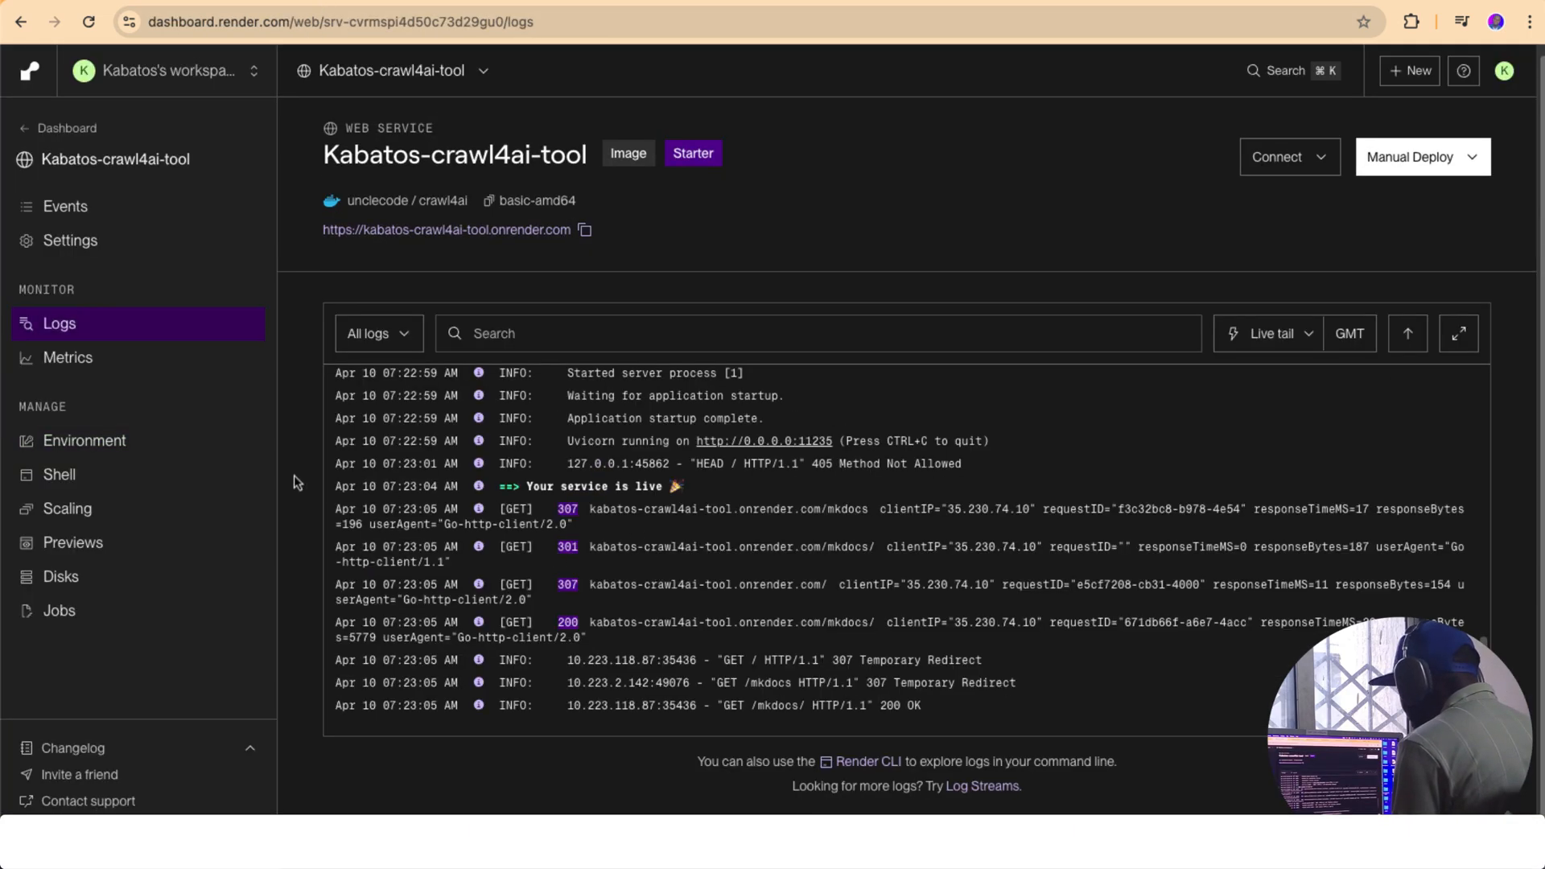
# Reveal, copy and re-hide the CRAWL4AI_API_TOKEN value in the Render service's environment variables.
pyautogui.click(141, 444)
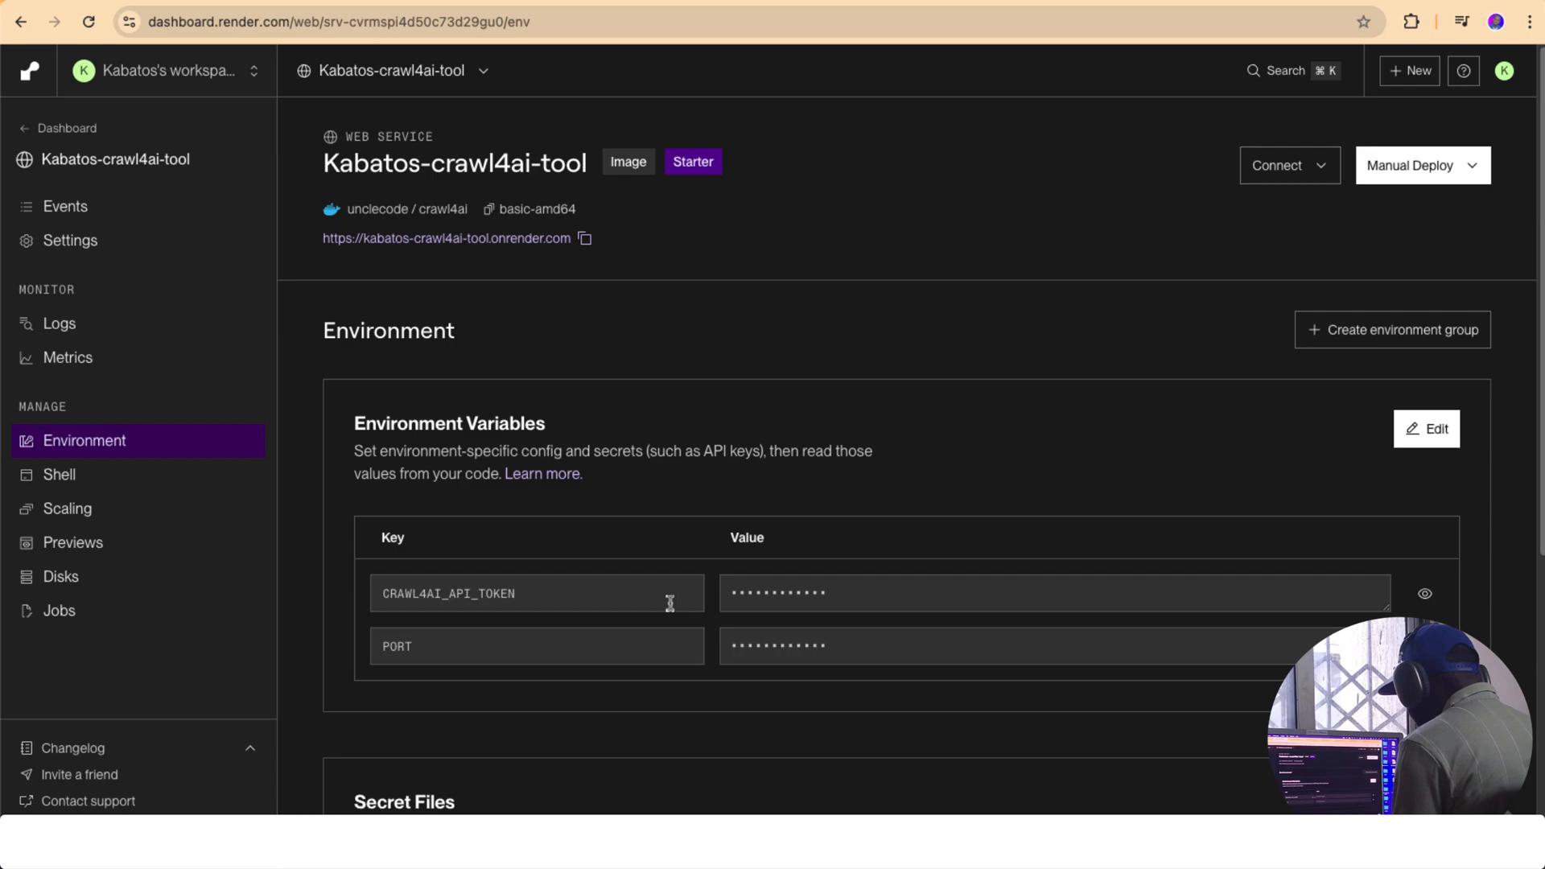
pyautogui.click(1429, 595)
pyautogui.doubleClick(889, 594)
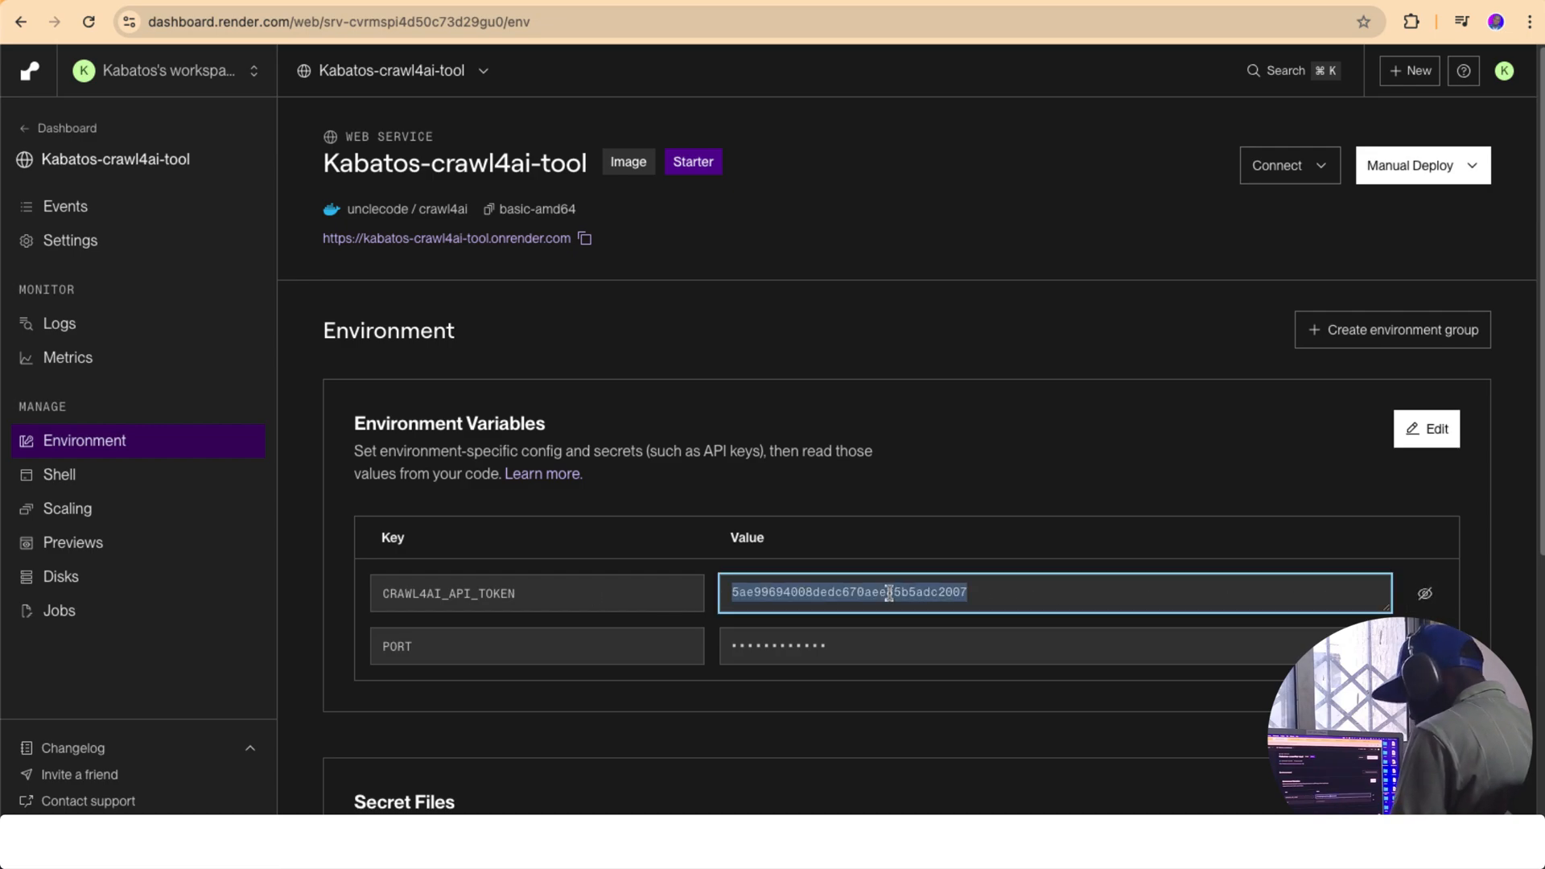
pyautogui.click(1424, 593)
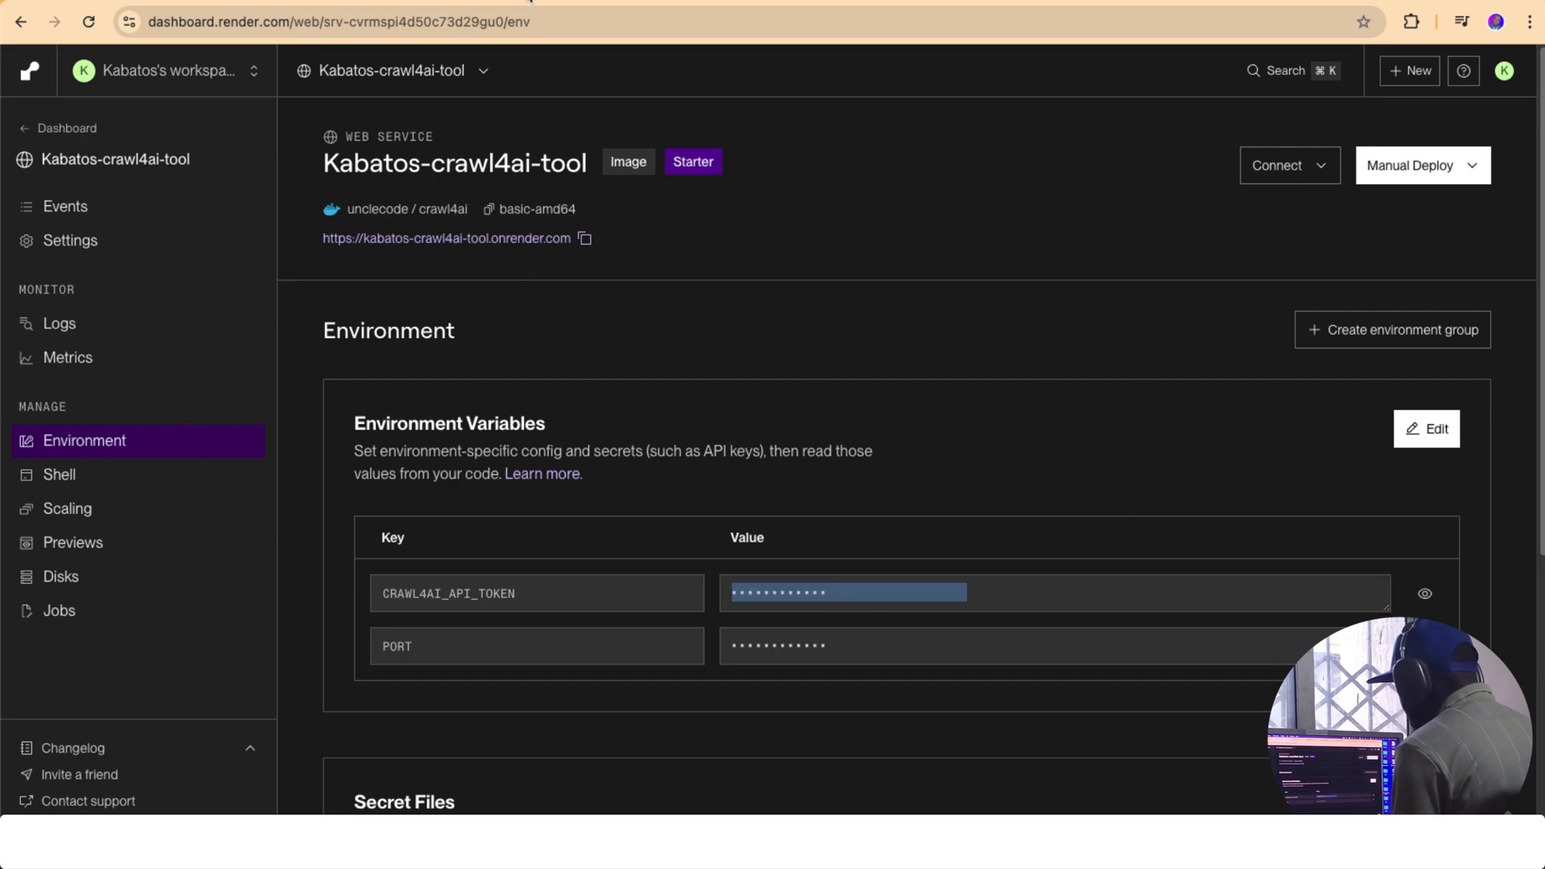
pyautogui.click(529, 0)
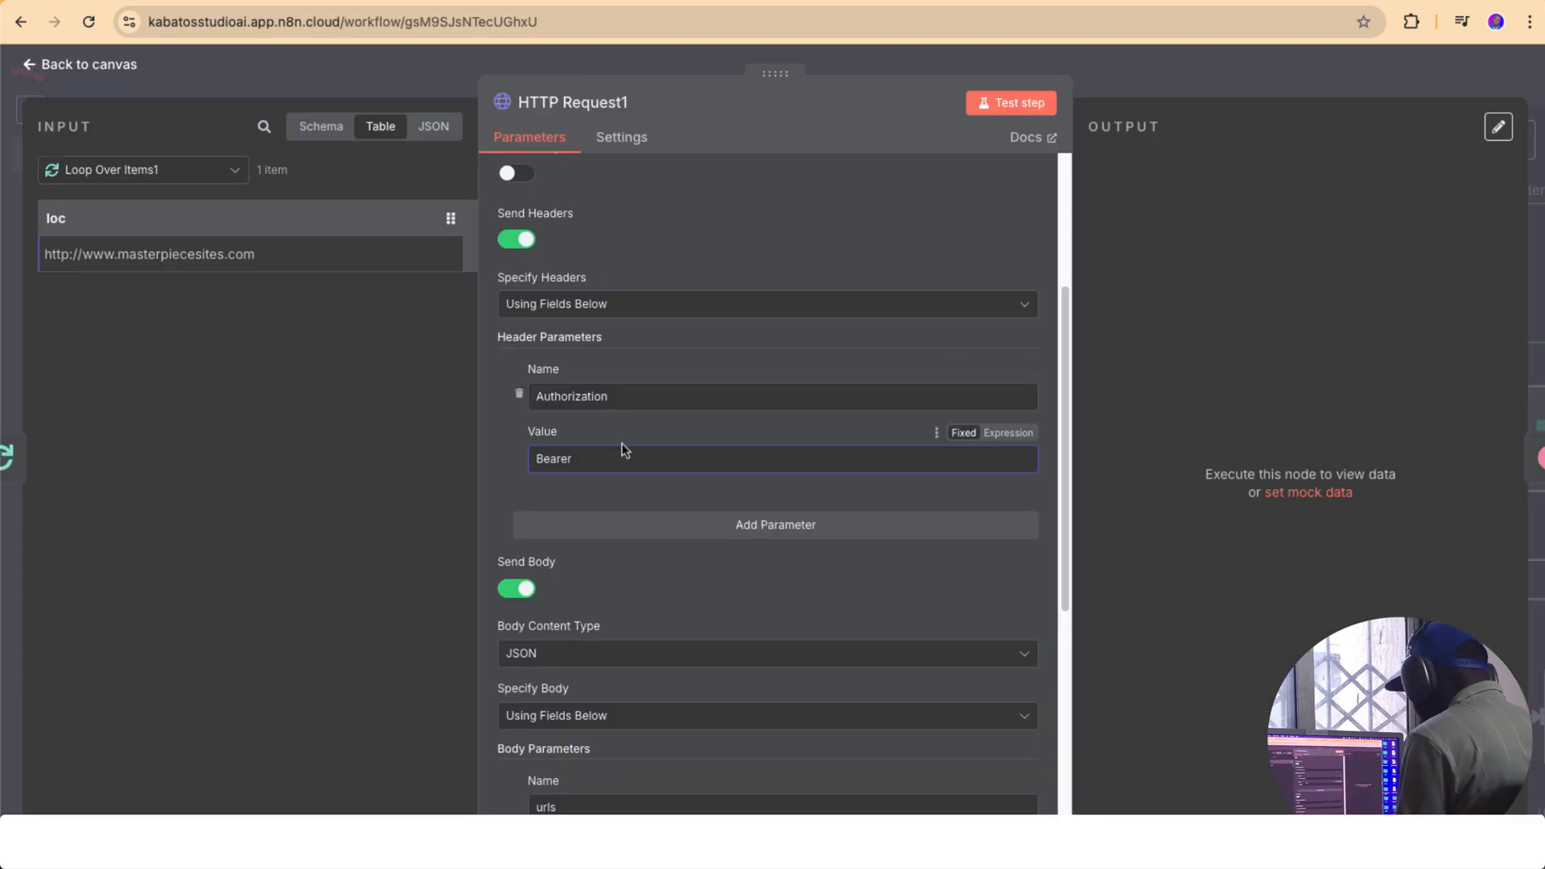
# Paste the copied API token after 'Bearer ' in the Authorization header value.
pyautogui.hotkey('ctrl', 'v')
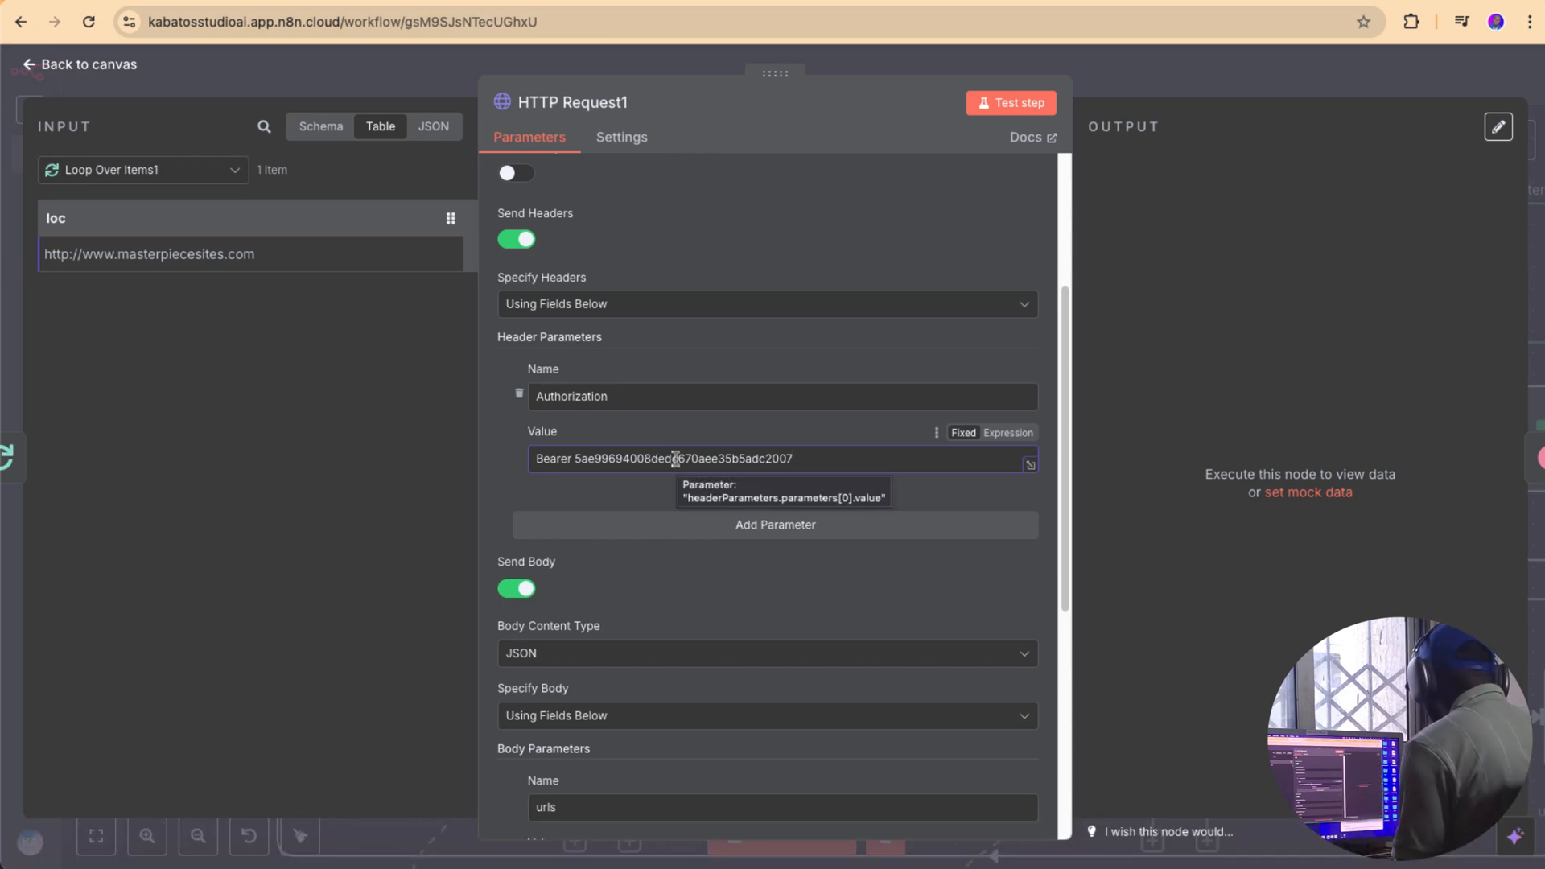
pyautogui.scroll(-4, 888, 518)
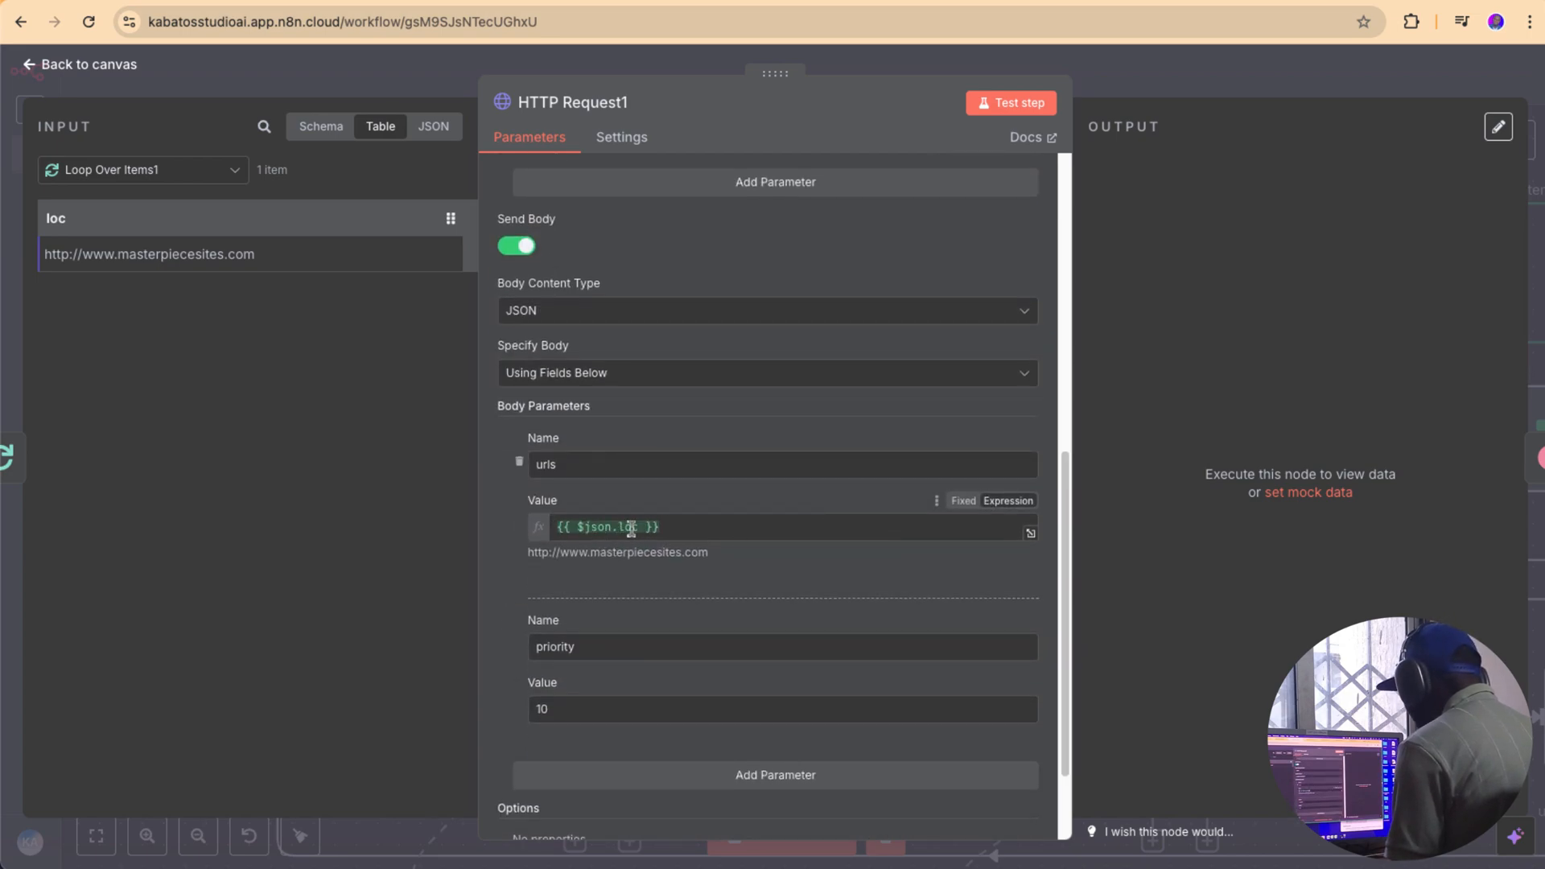
pyautogui.scroll(1, 618, 503)
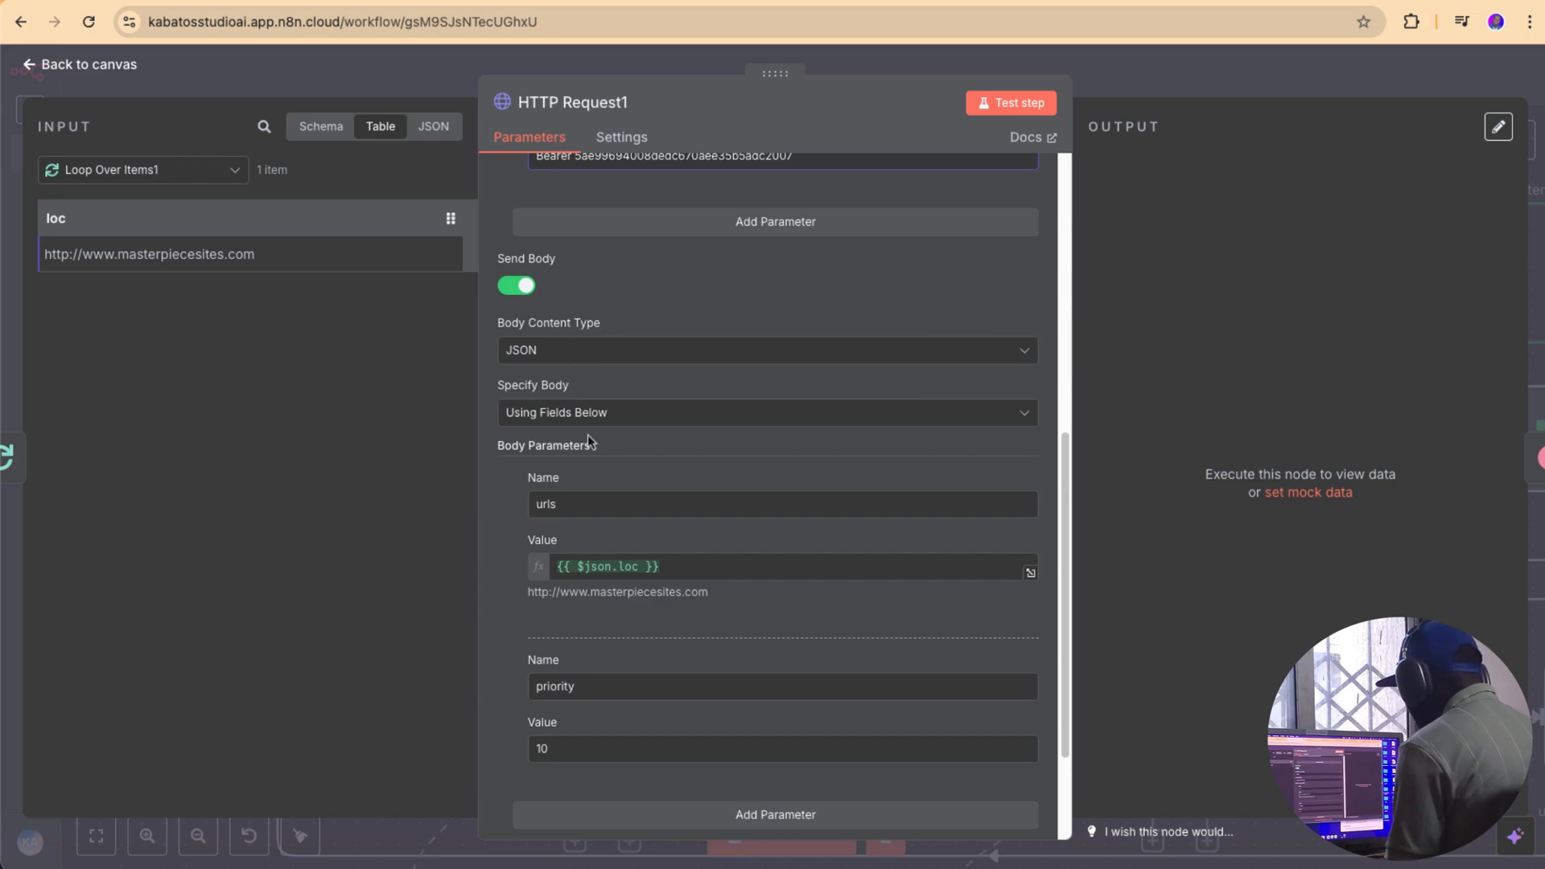
# Replace the urls body value with the loc field dragged from the Input panel.
pyautogui.click(626, 425)
pyautogui.click(629, 424)
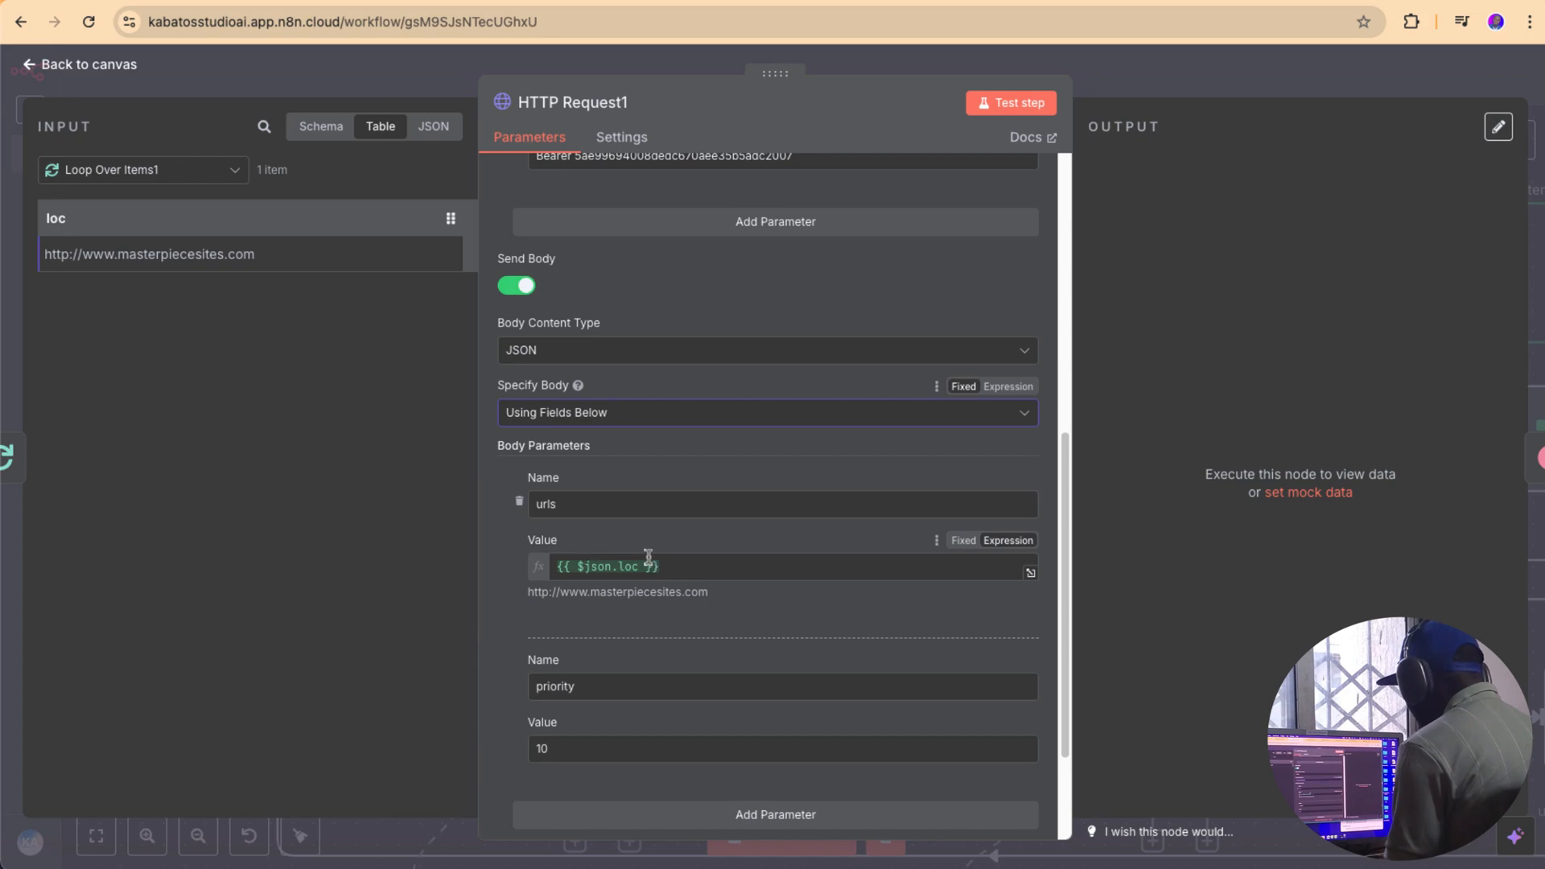
pyautogui.moveTo(654, 566); pyautogui.dragTo(555, 563)
pyautogui.press('BackSpace')
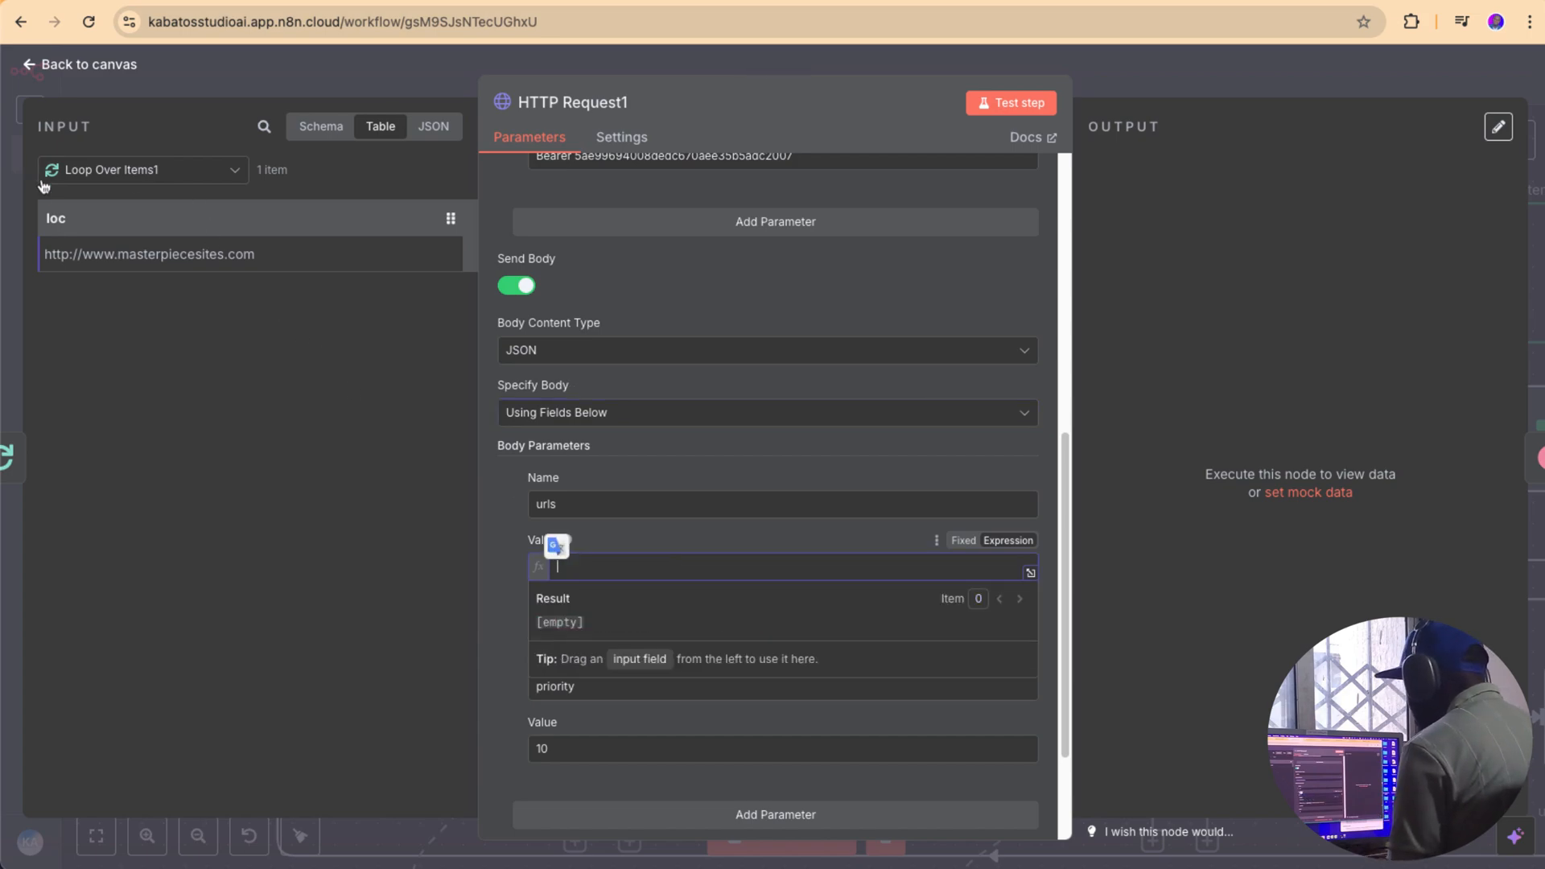
pyautogui.moveTo(67, 218); pyautogui.dragTo(563, 566)
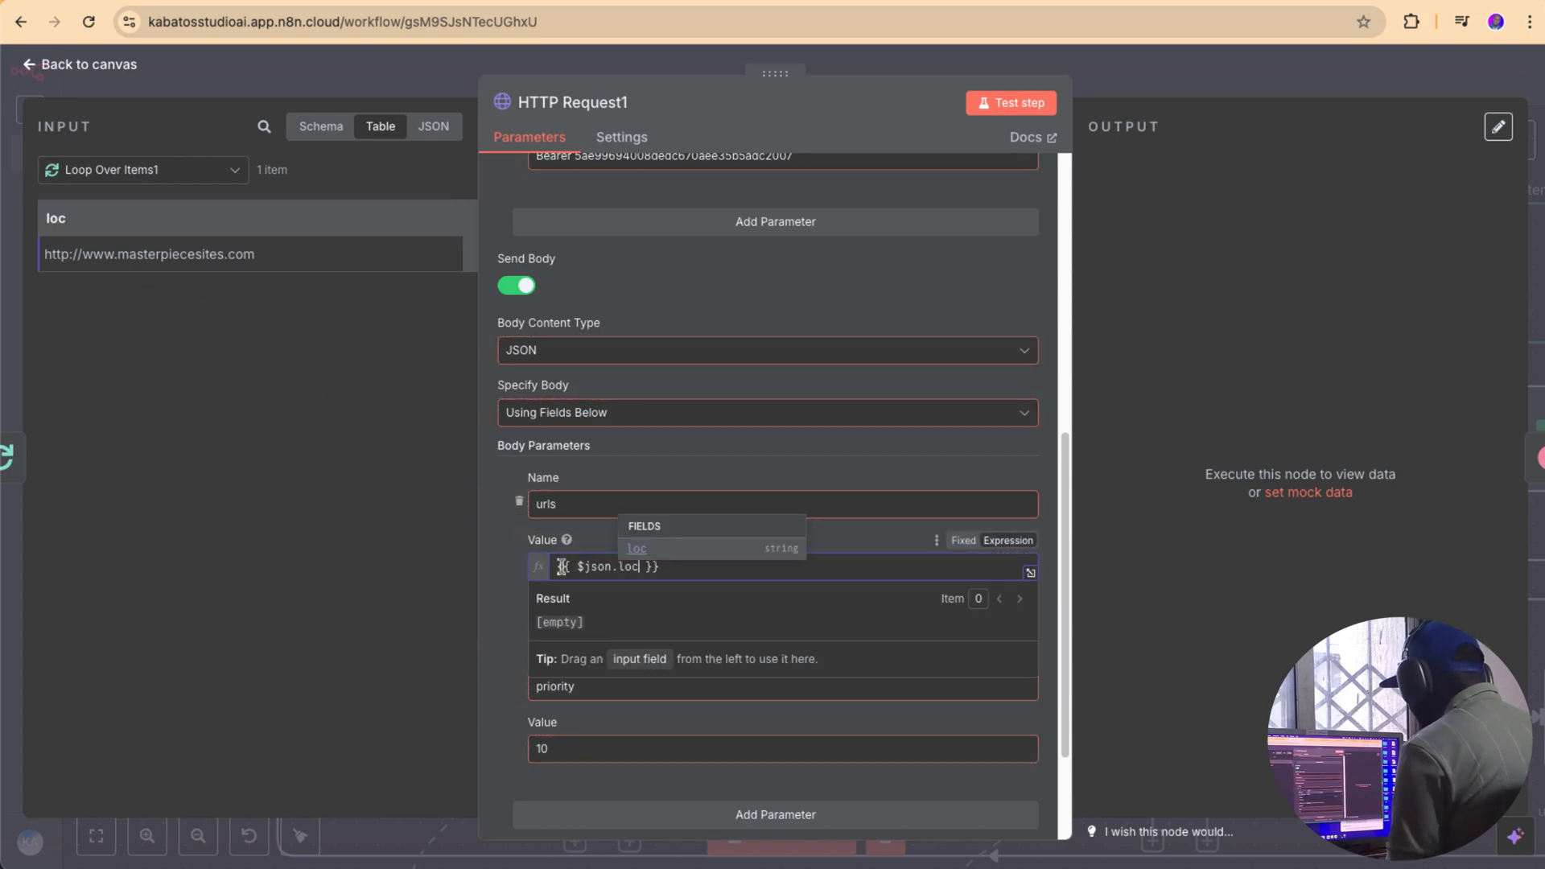
pyautogui.scroll(-1, 711, 645)
pyautogui.scroll(-1, 711, 645)
# Test the HTTP Request1 node, which fails with a 401 Invalid token error.
pyautogui.click(687, 564)
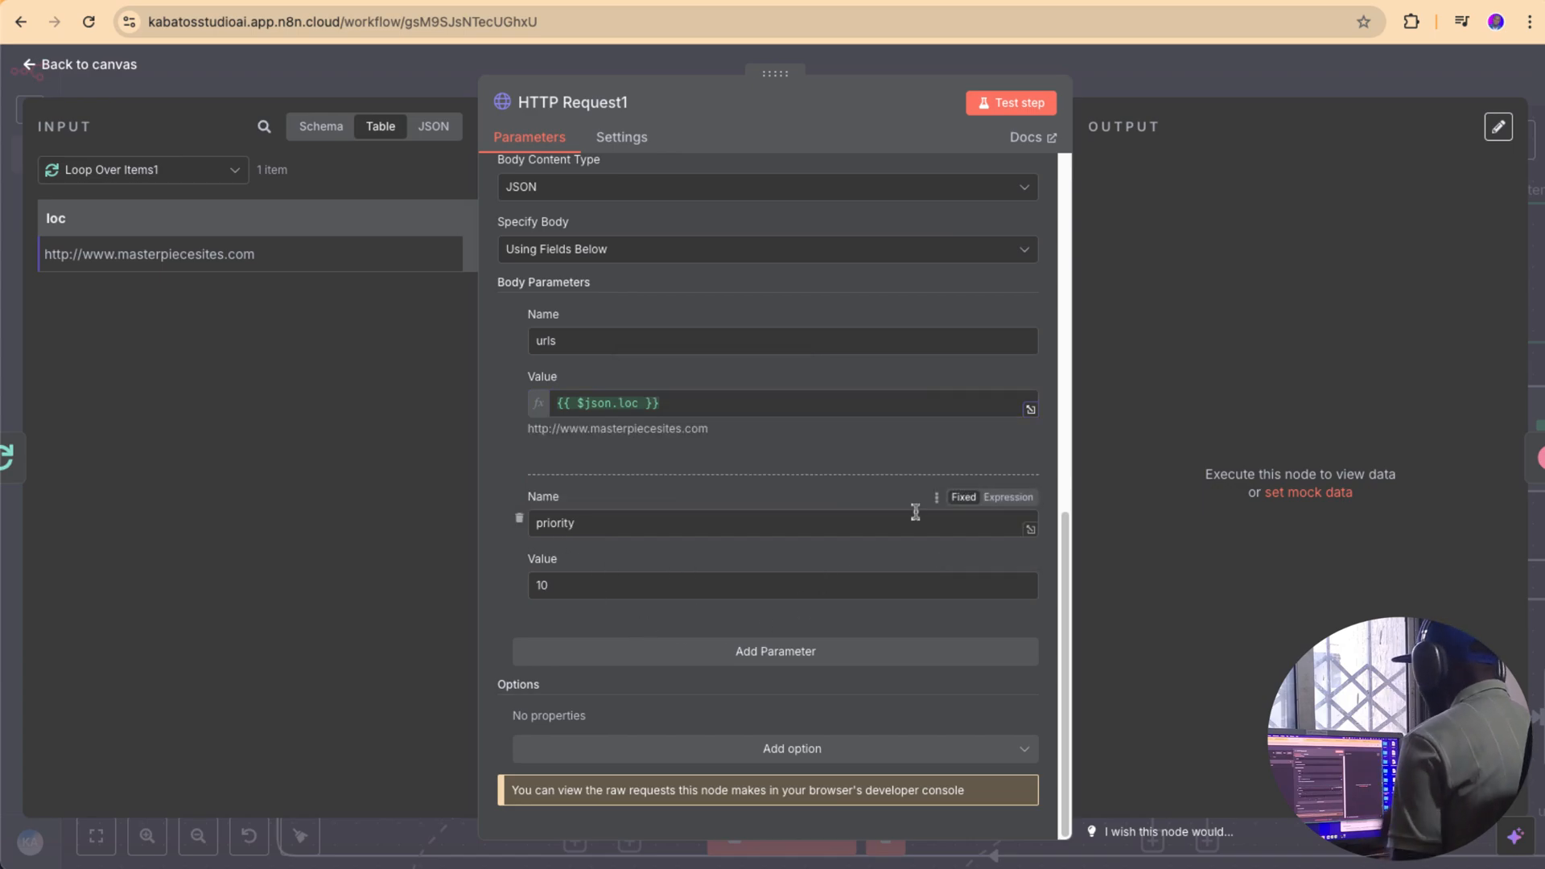
pyautogui.scroll(6, 855, 379)
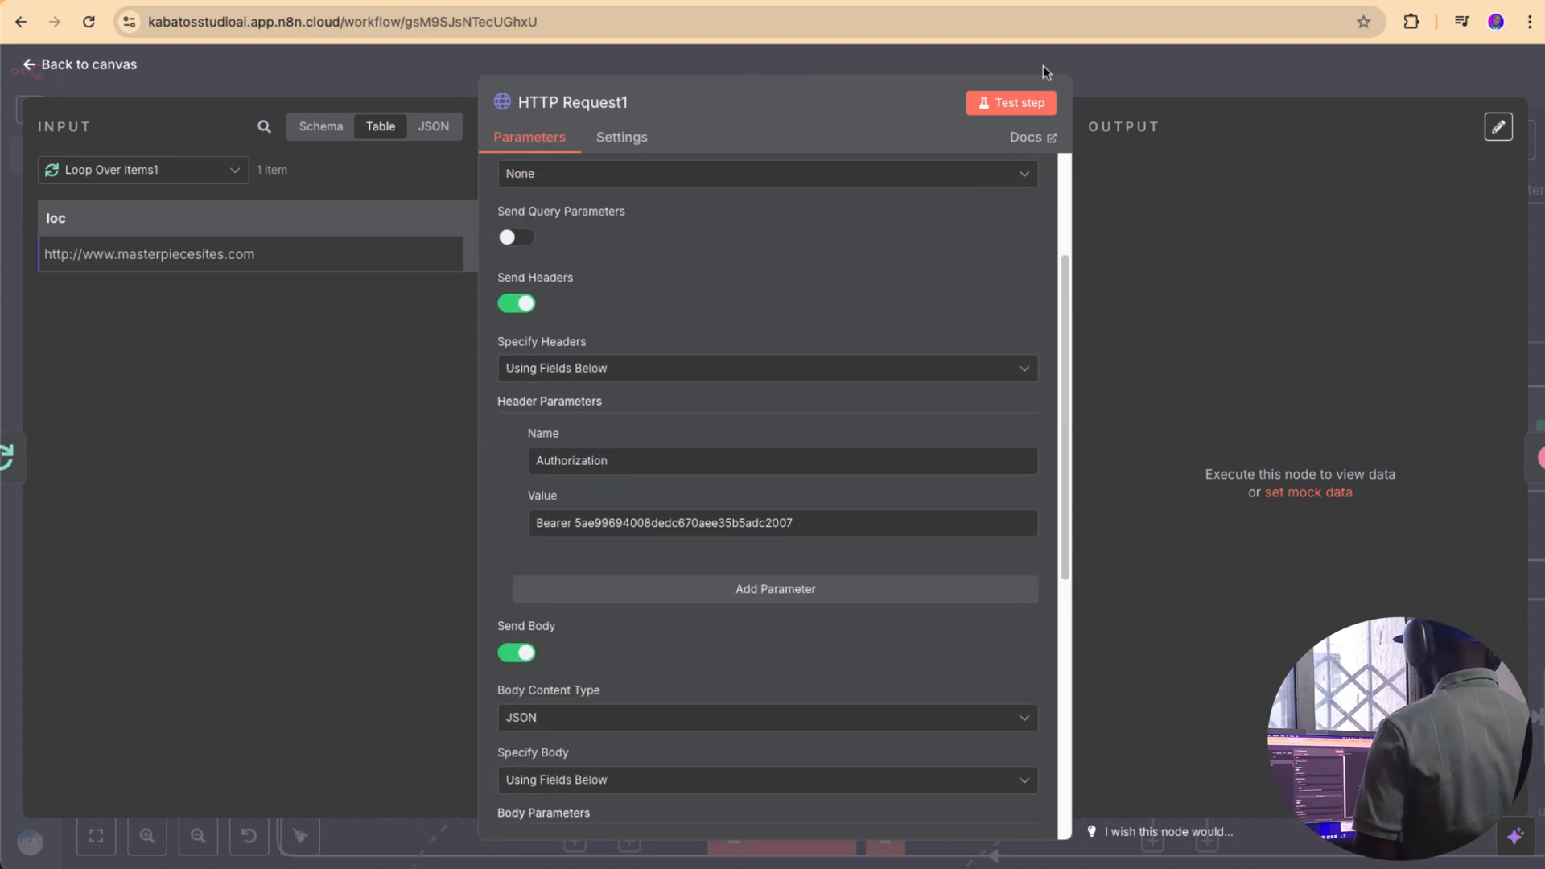
pyautogui.click(1040, 111)
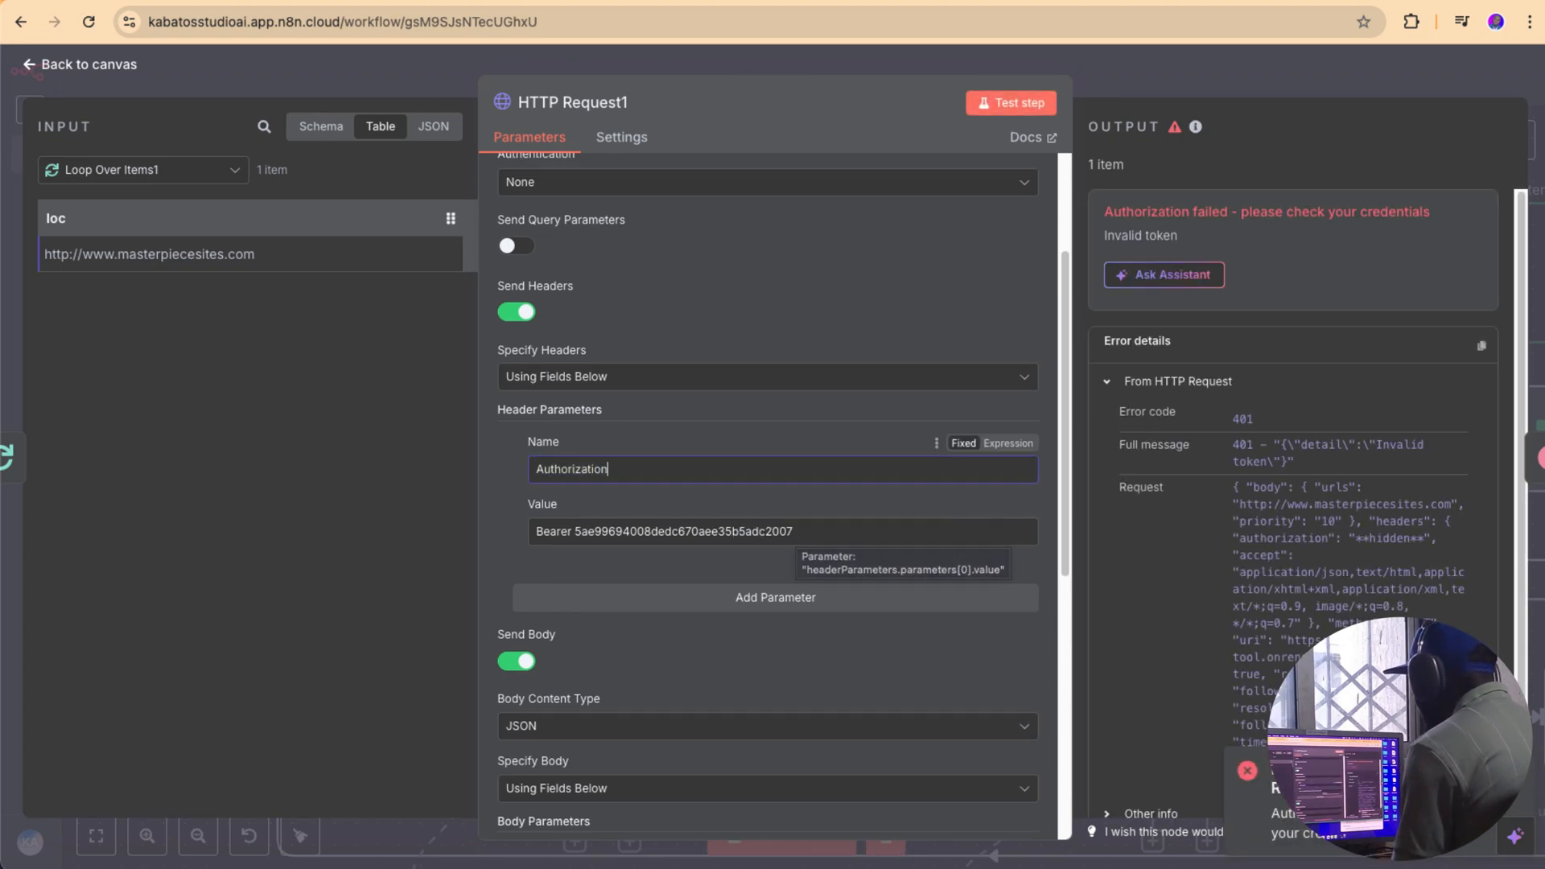
pyautogui.click(349, 0)
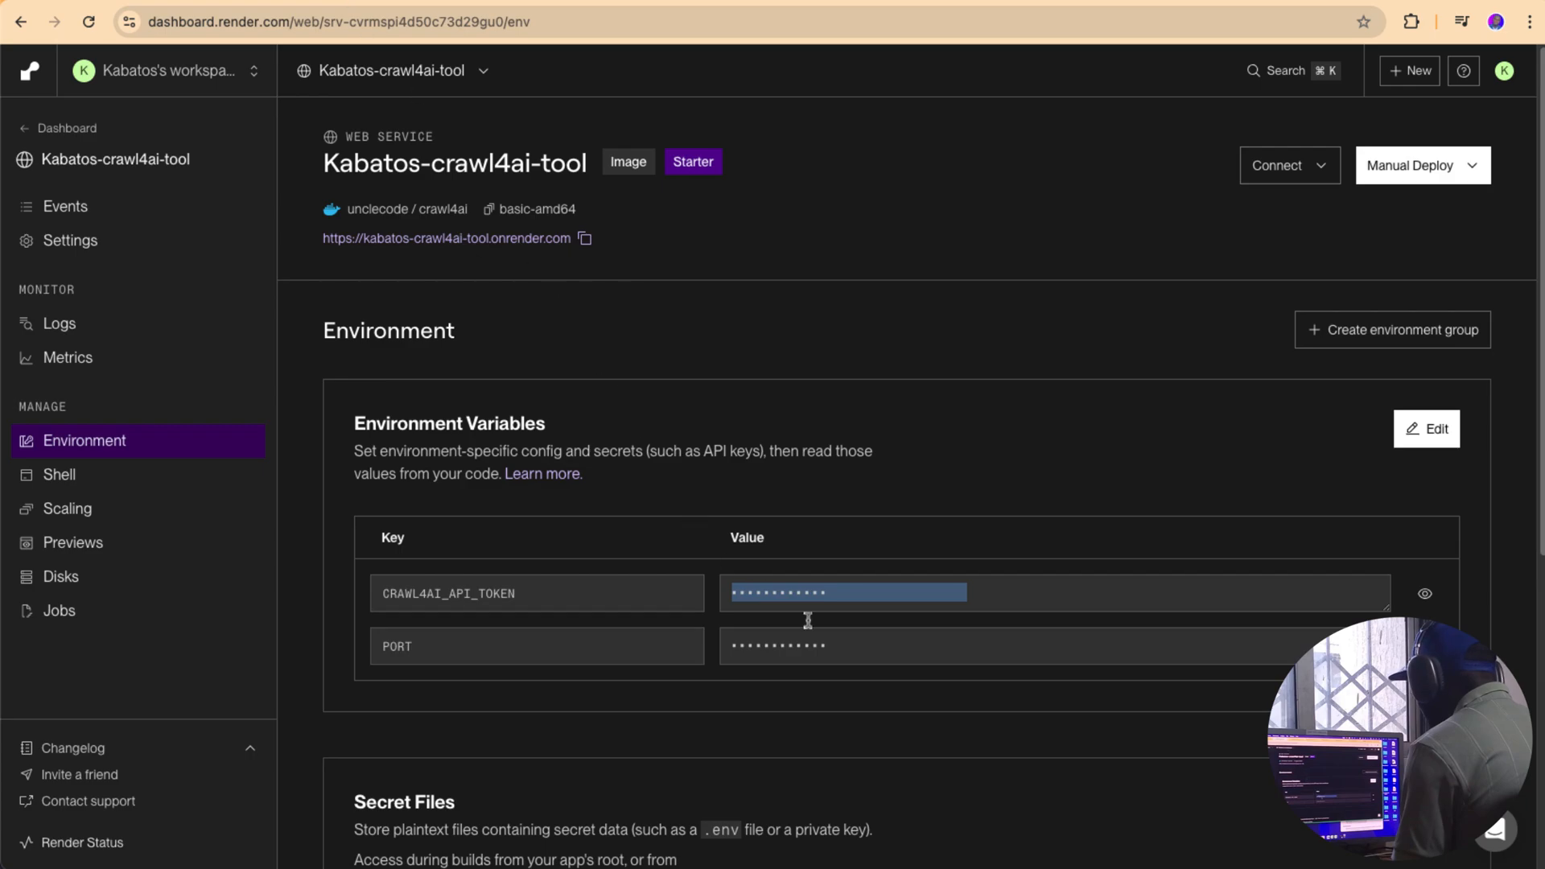
# Overwrite the CRAWL4AI_API_TOKEN environment variable with a new token and save it.
pyautogui.click(1424, 596)
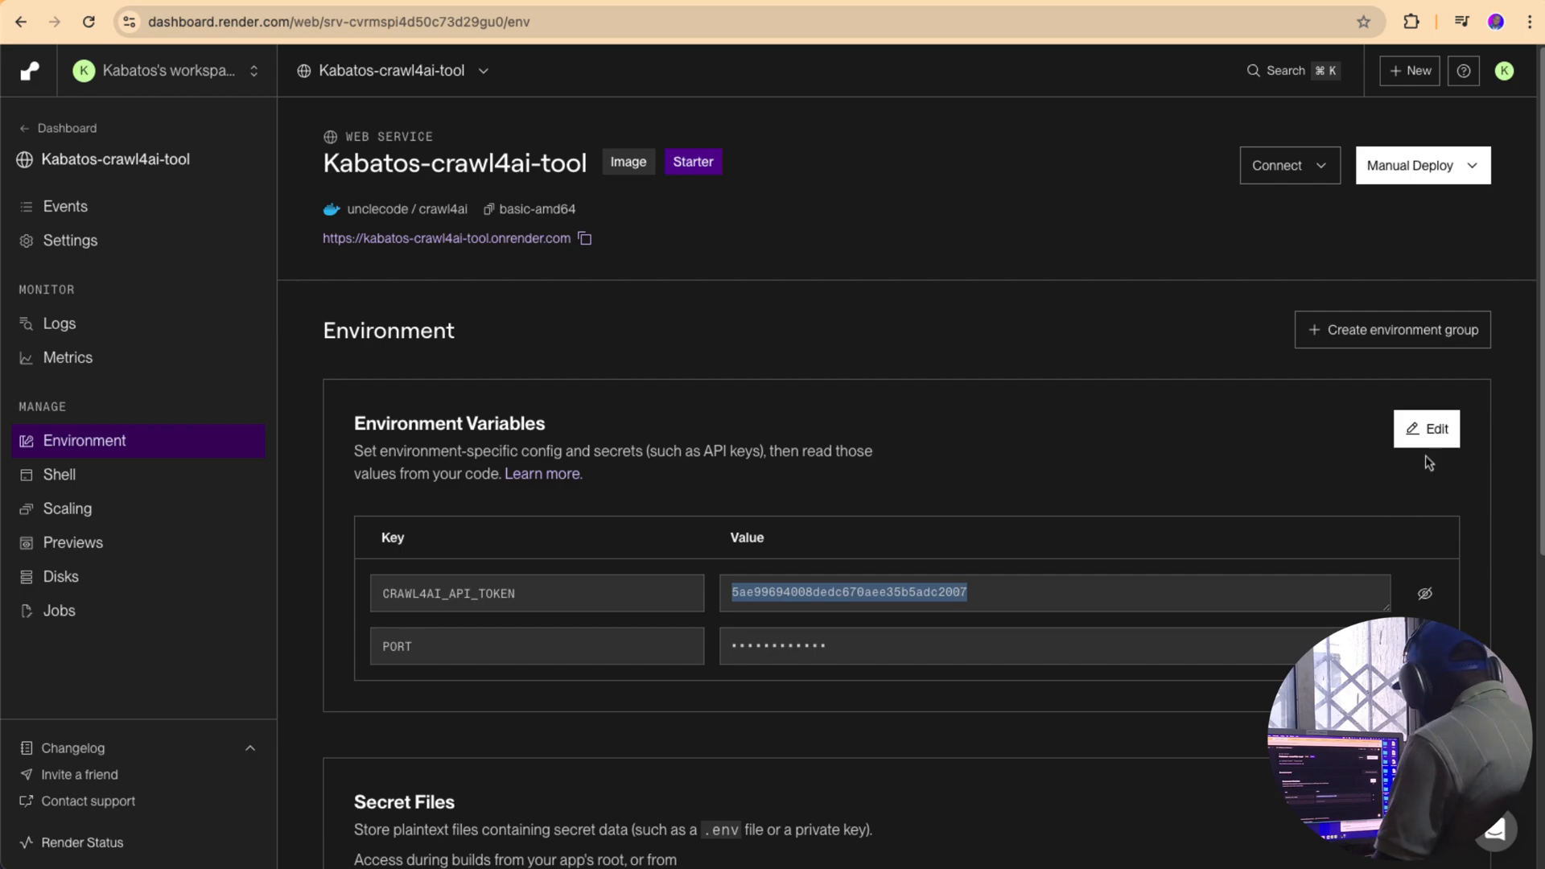
pyautogui.click(1425, 431)
pyautogui.doubleClick(805, 587)
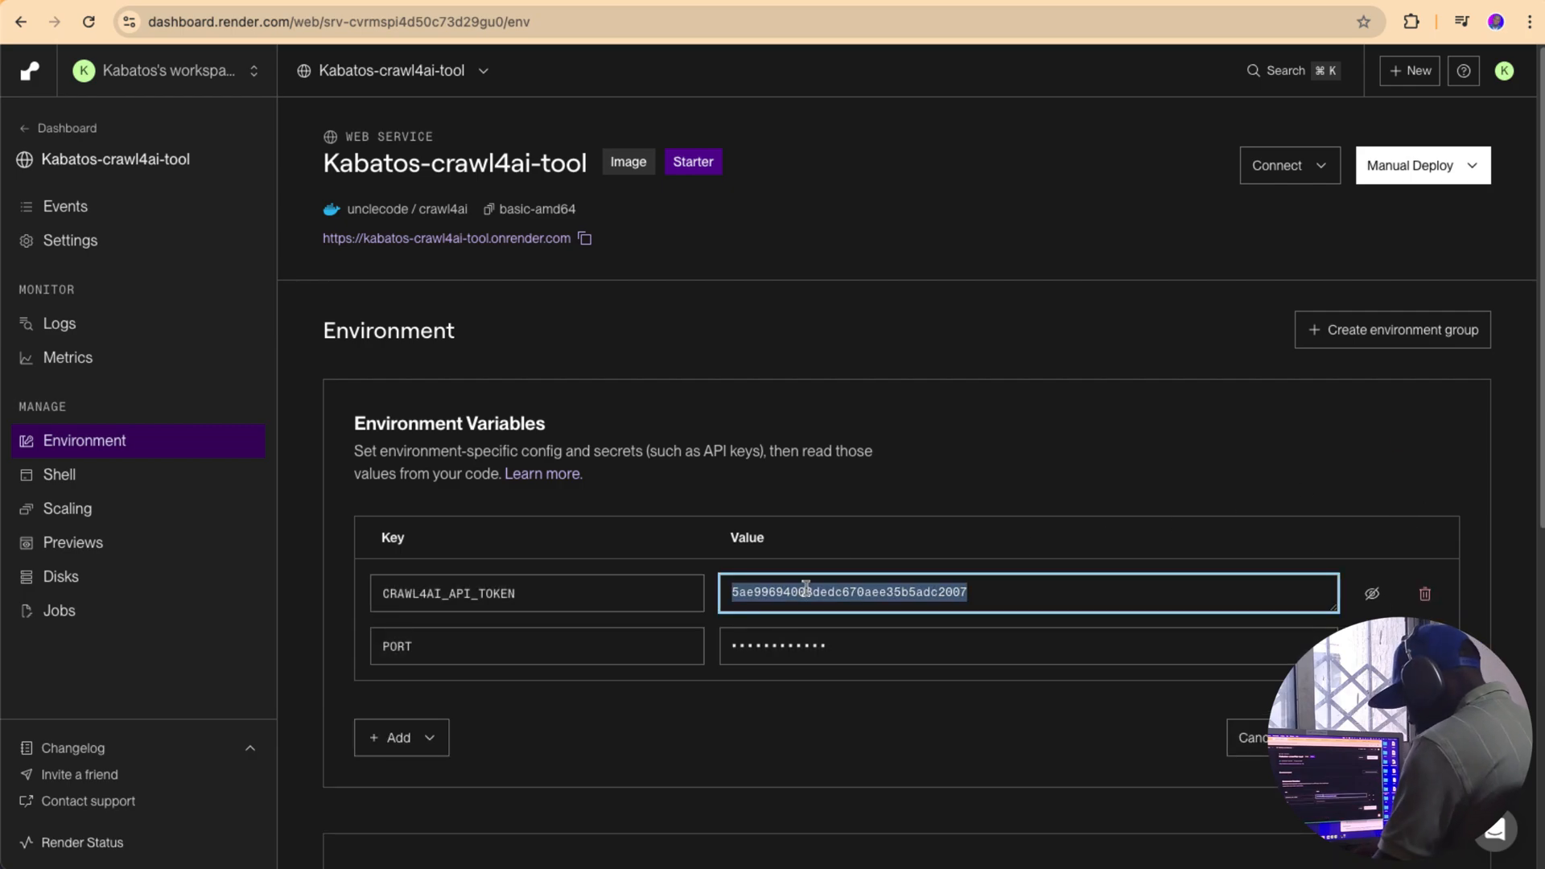
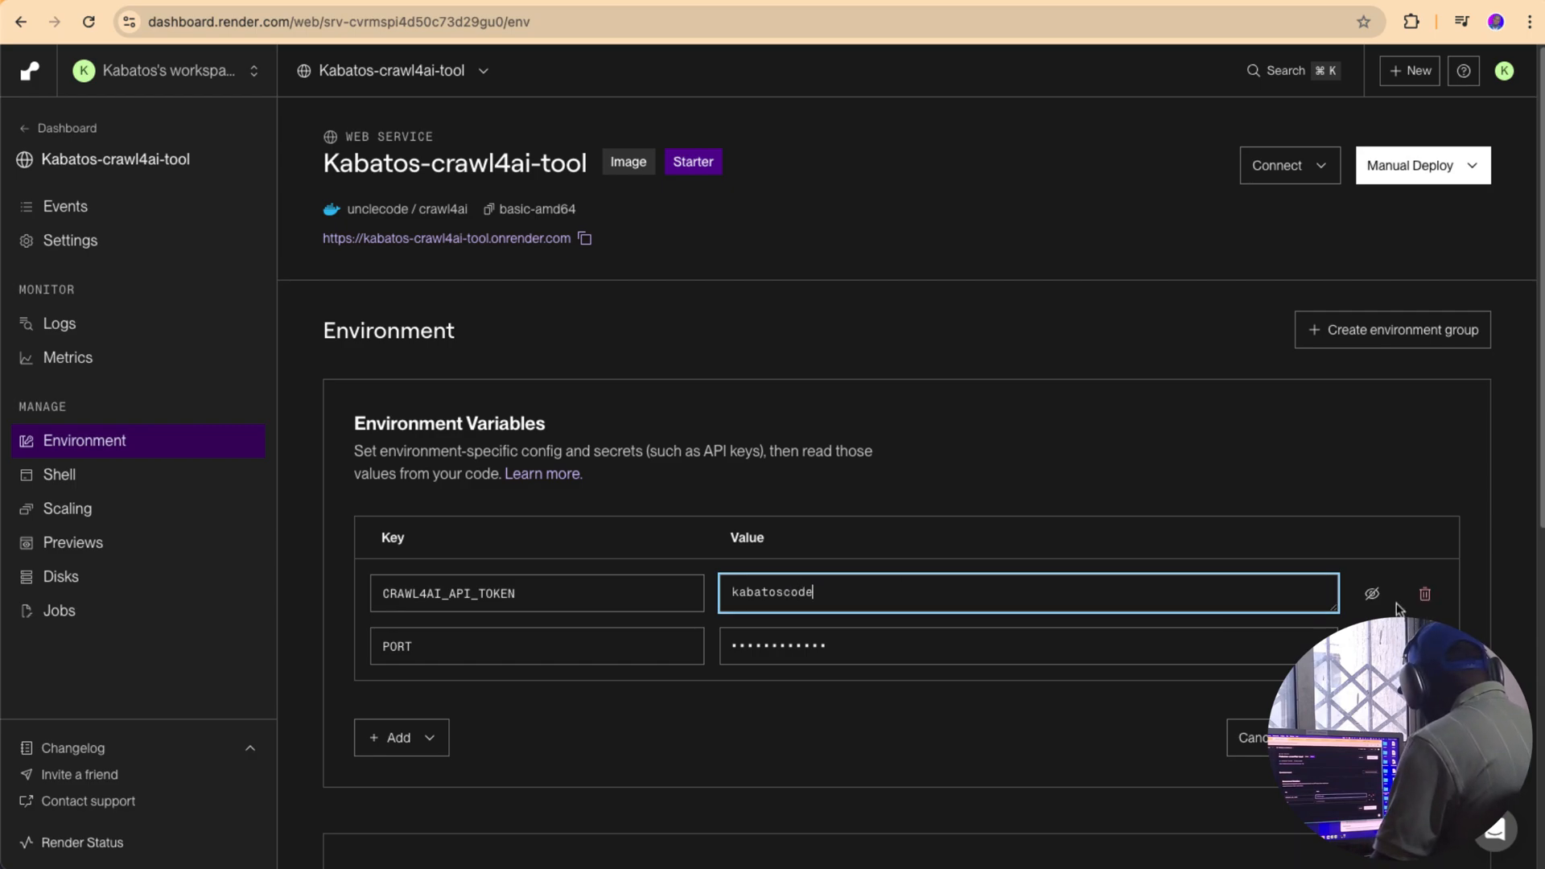
pyautogui.click(1364, 738)
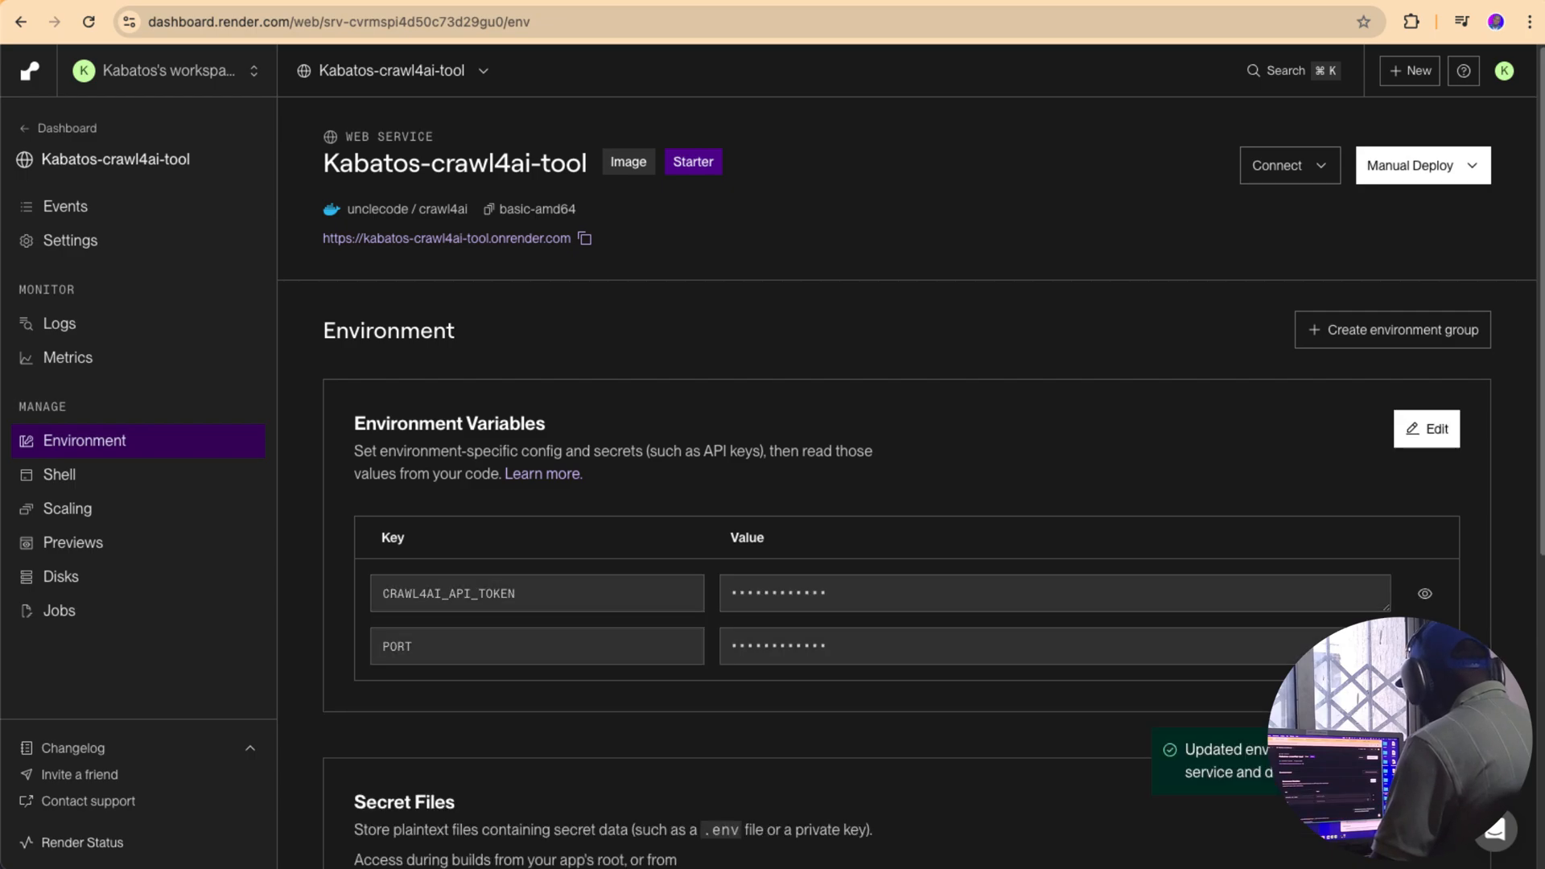
# Reveal and select the new token value, then view the service logs.
pyautogui.click(1424, 593)
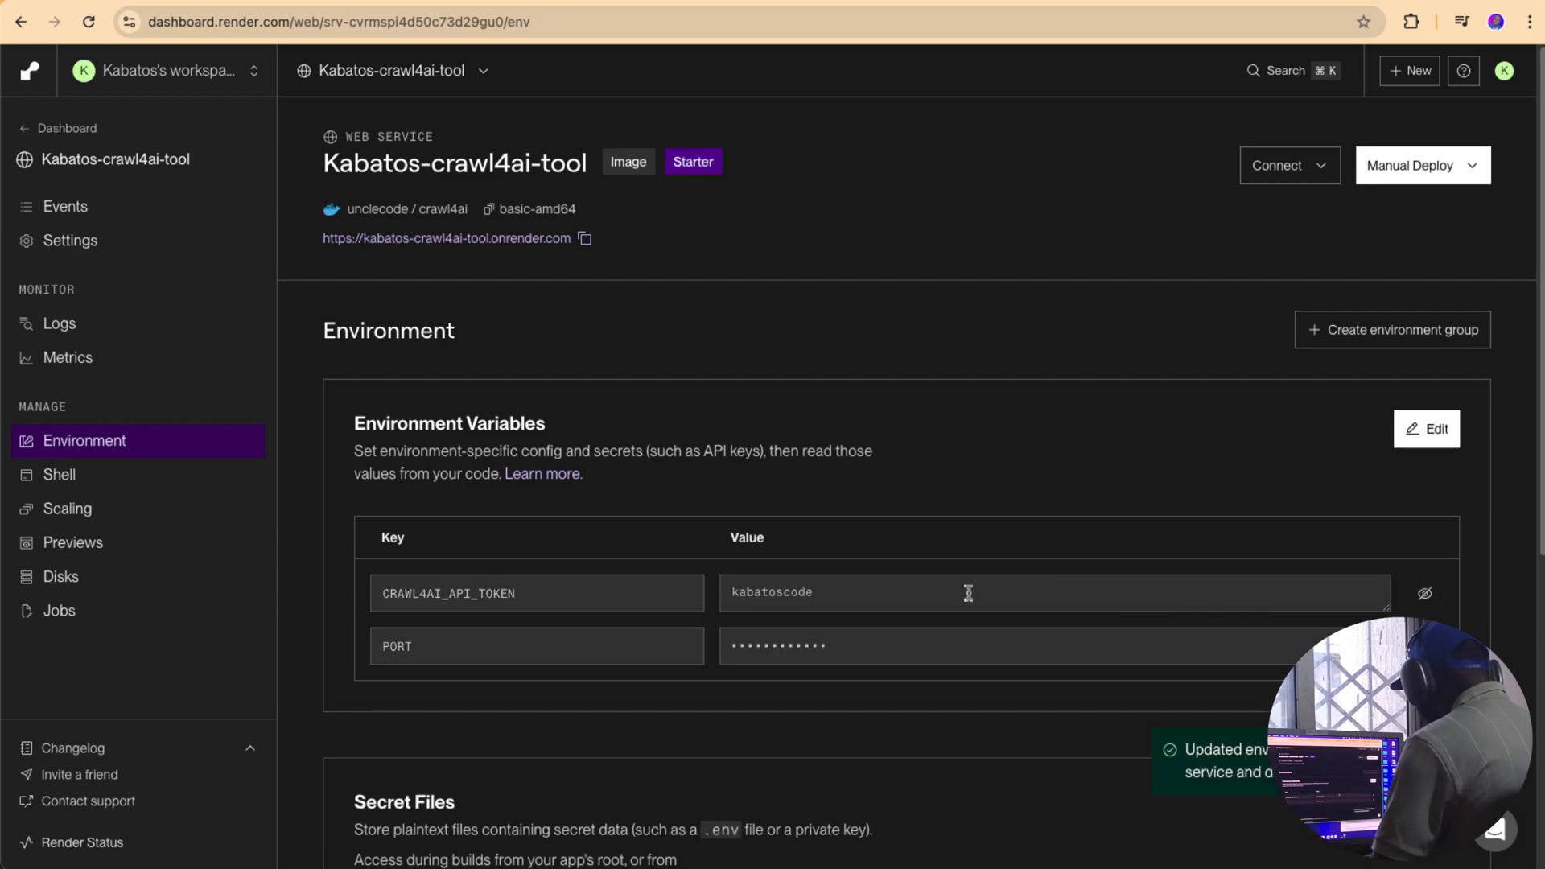
pyautogui.click(805, 593)
pyautogui.doubleClick(805, 593)
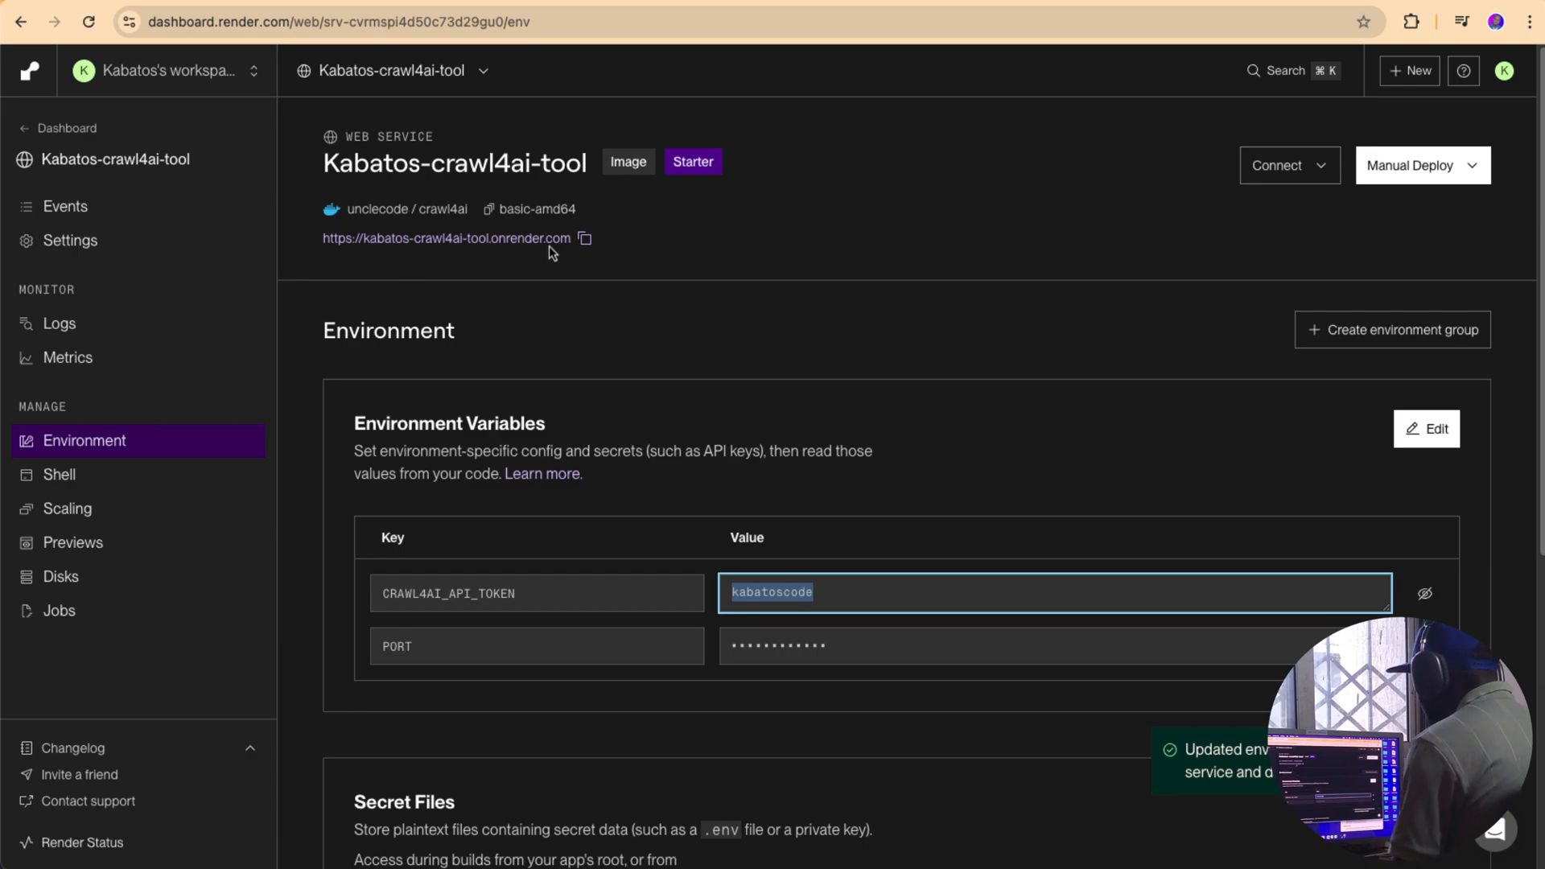
pyautogui.click(43, 322)
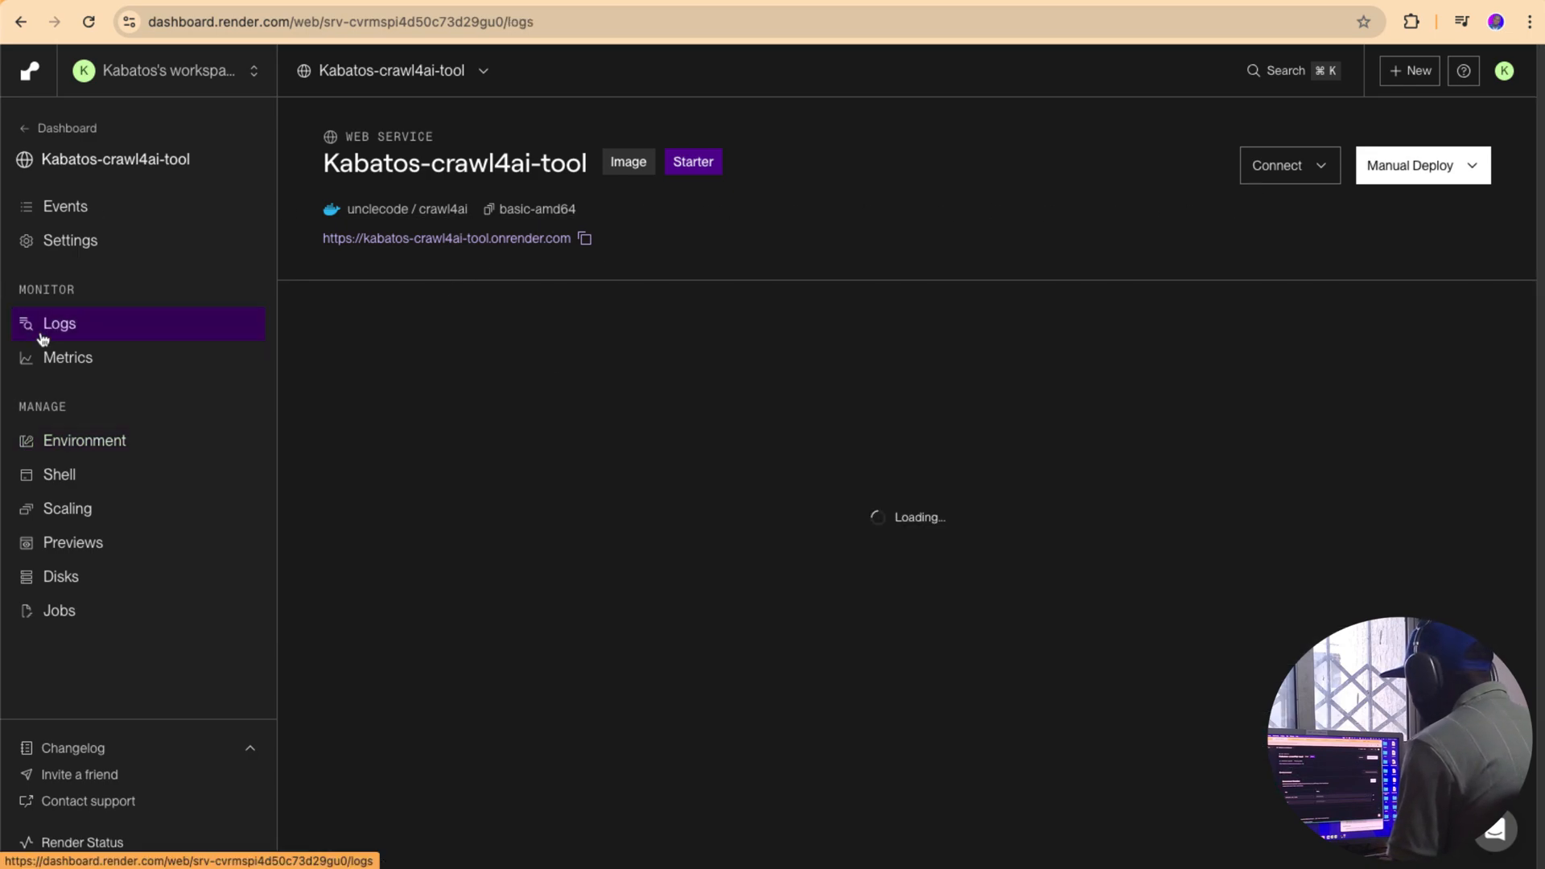
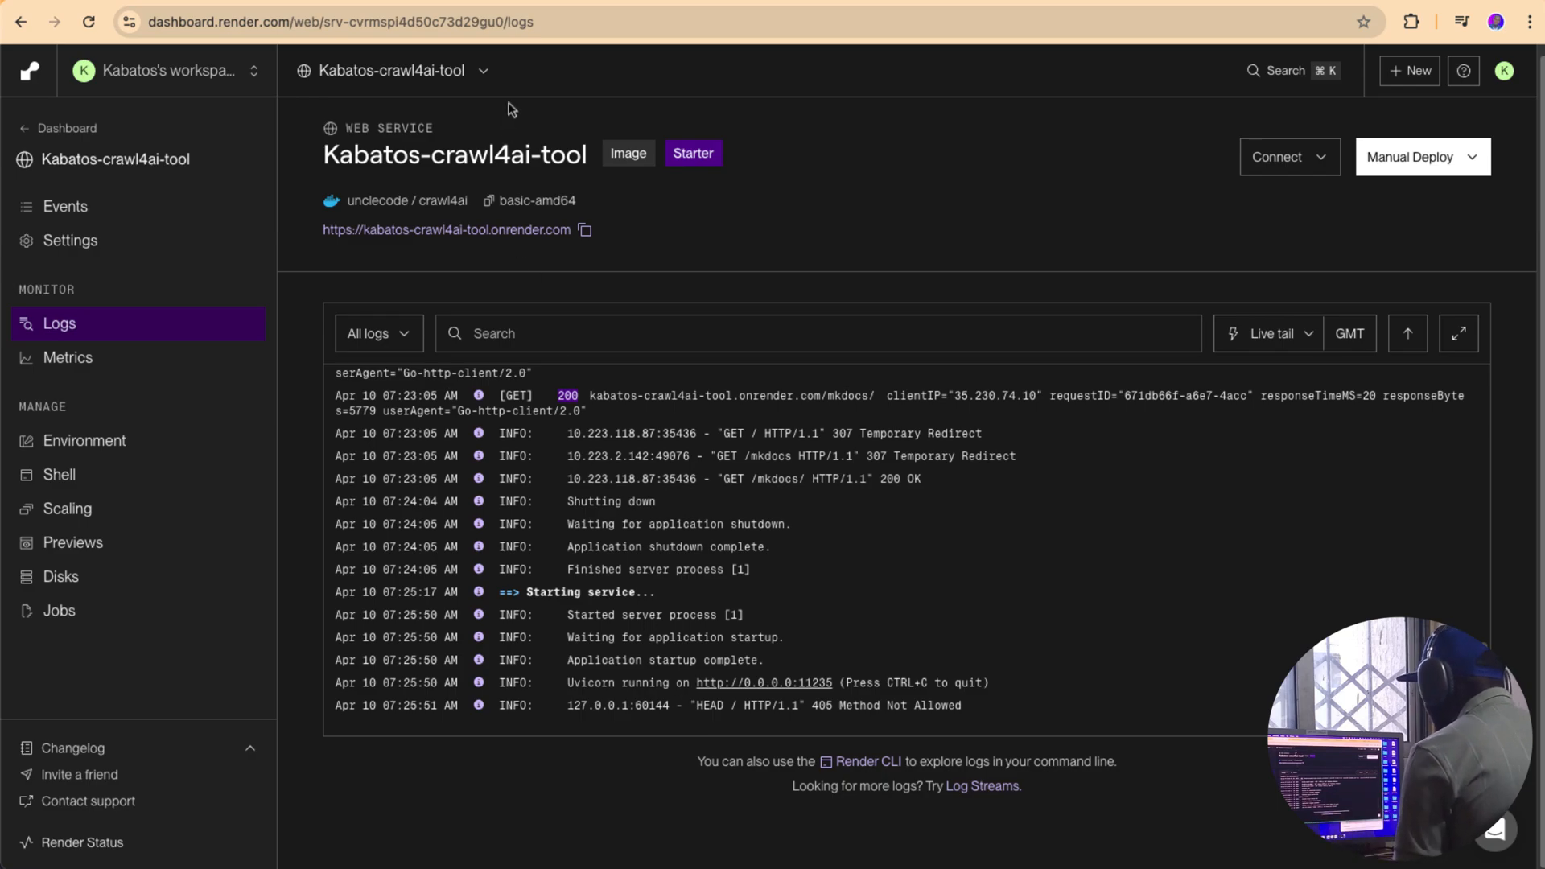
# Replace HTTP Request1's bearer token with the new one and retest; it still reports invalid token.
pyautogui.click(523, 2)
pyautogui.doubleClick(786, 533)
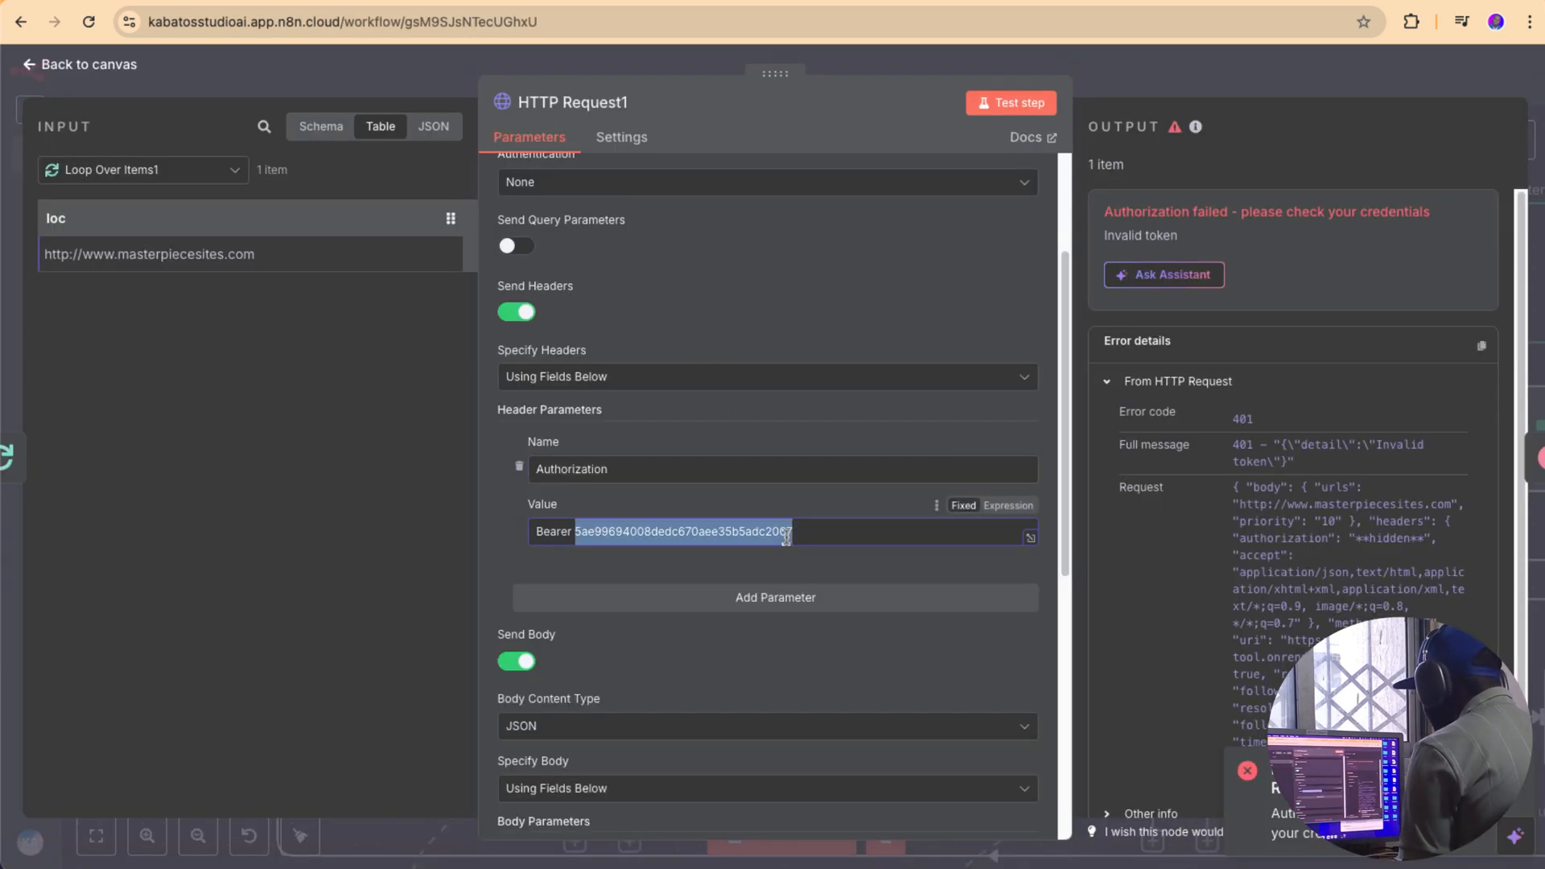
pyautogui.hotkey('ctrl', 'v')
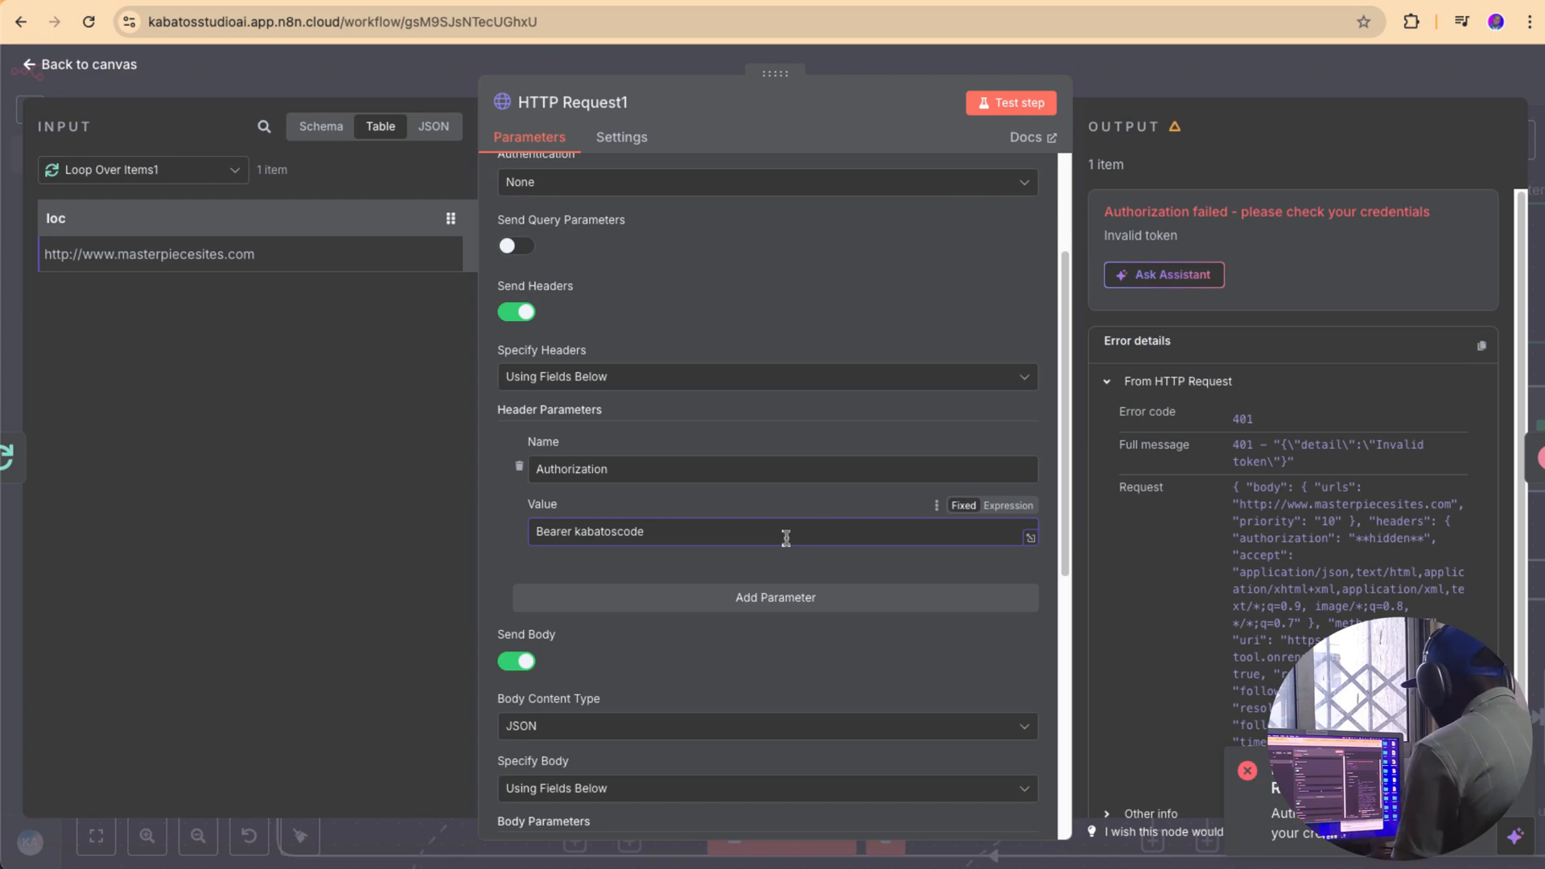
pyautogui.click(1015, 104)
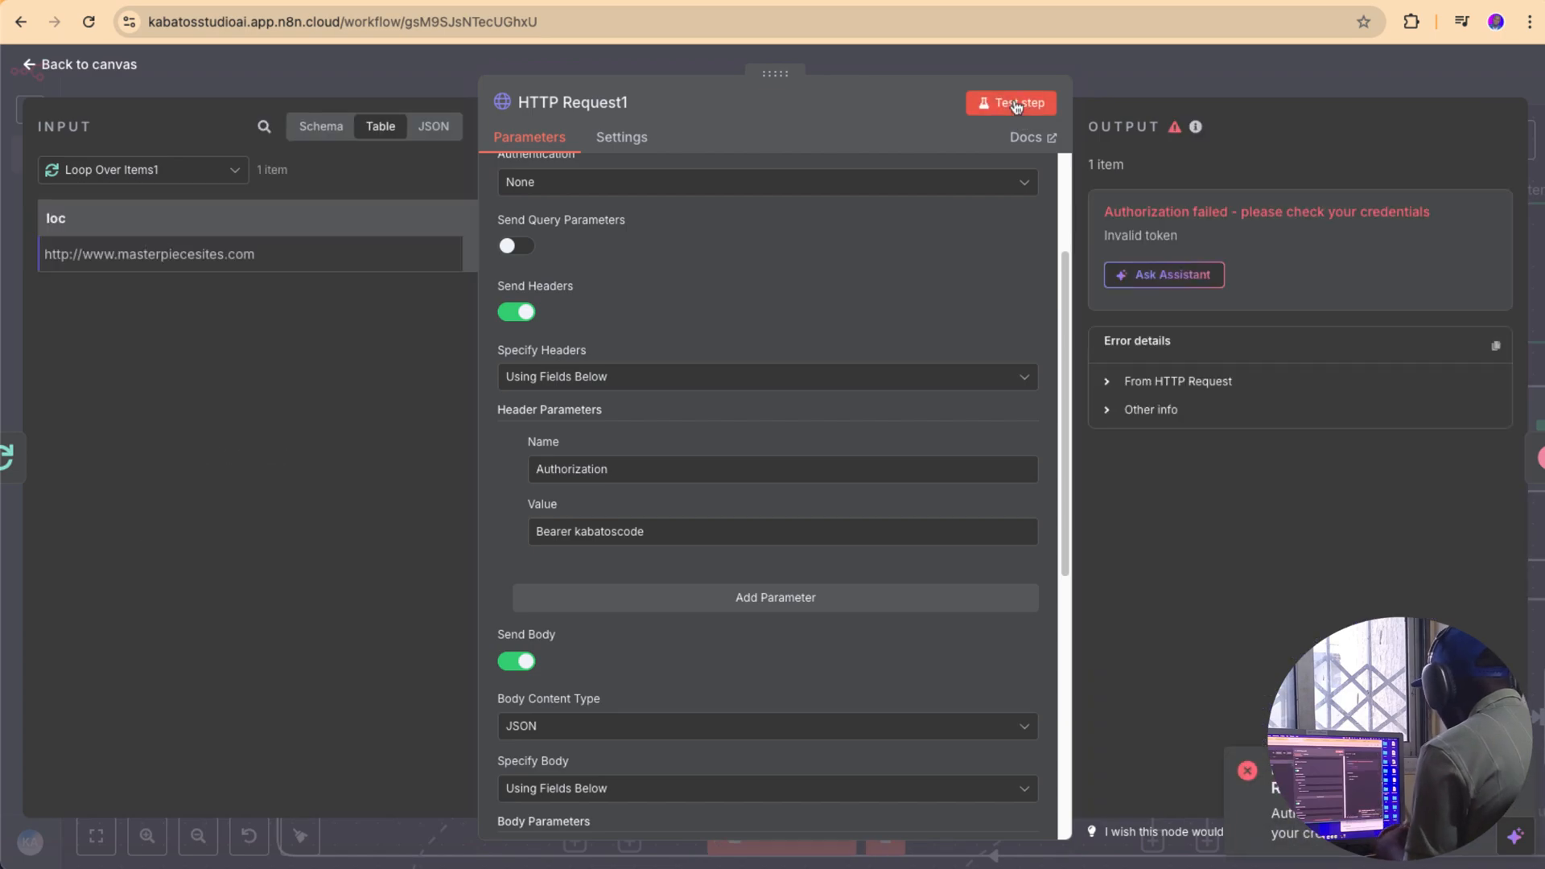
pyautogui.scroll(3, 707, 398)
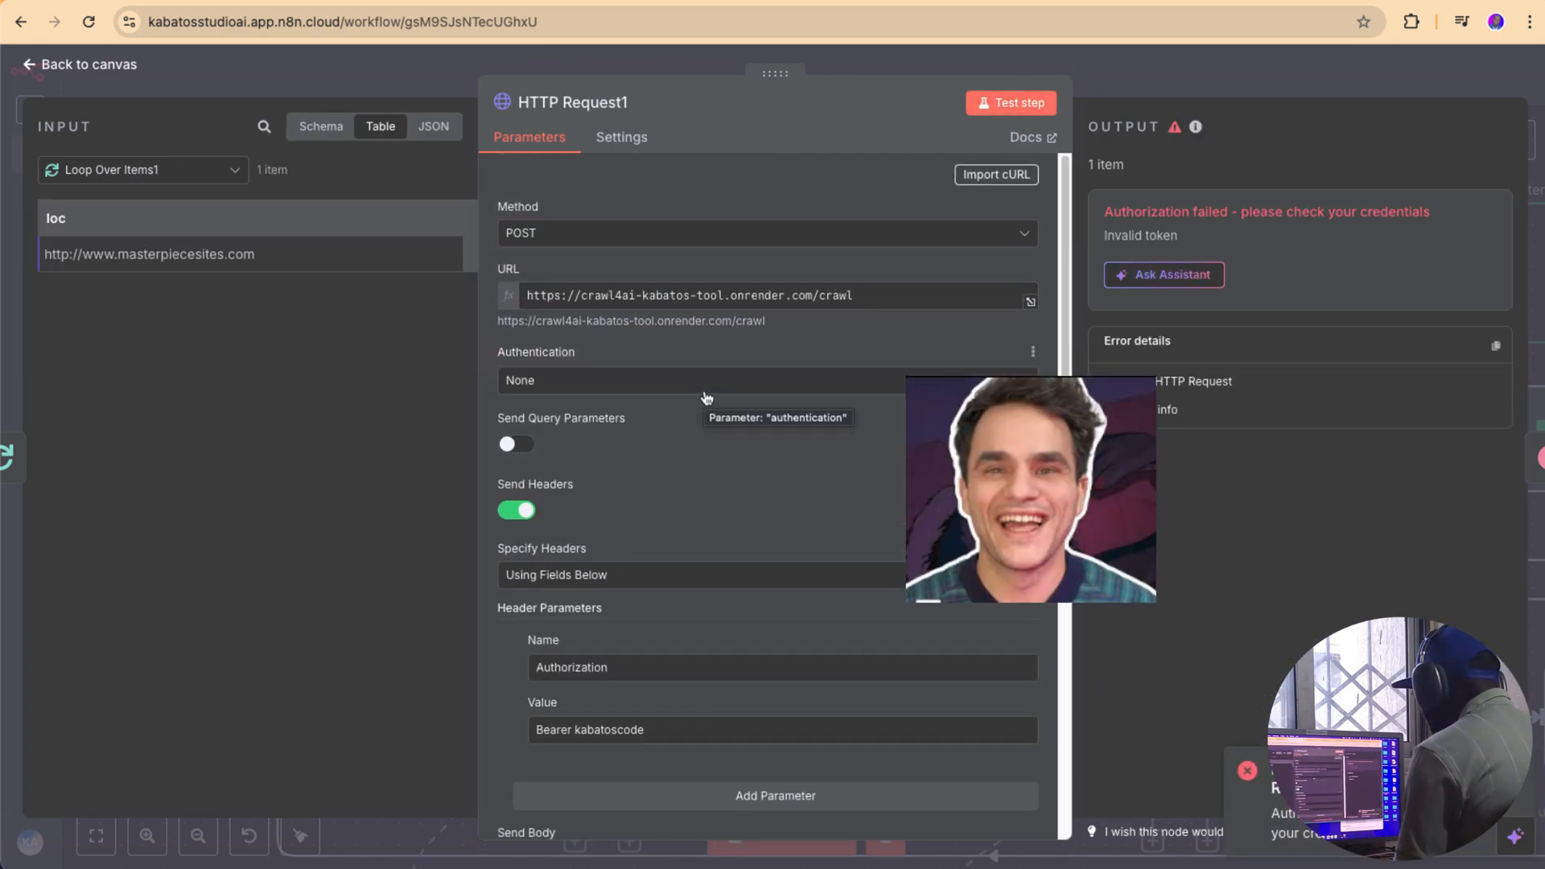
# Replace HTTP Request1's URL base with the Render service address and test the step.
pyautogui.click(340, 2)
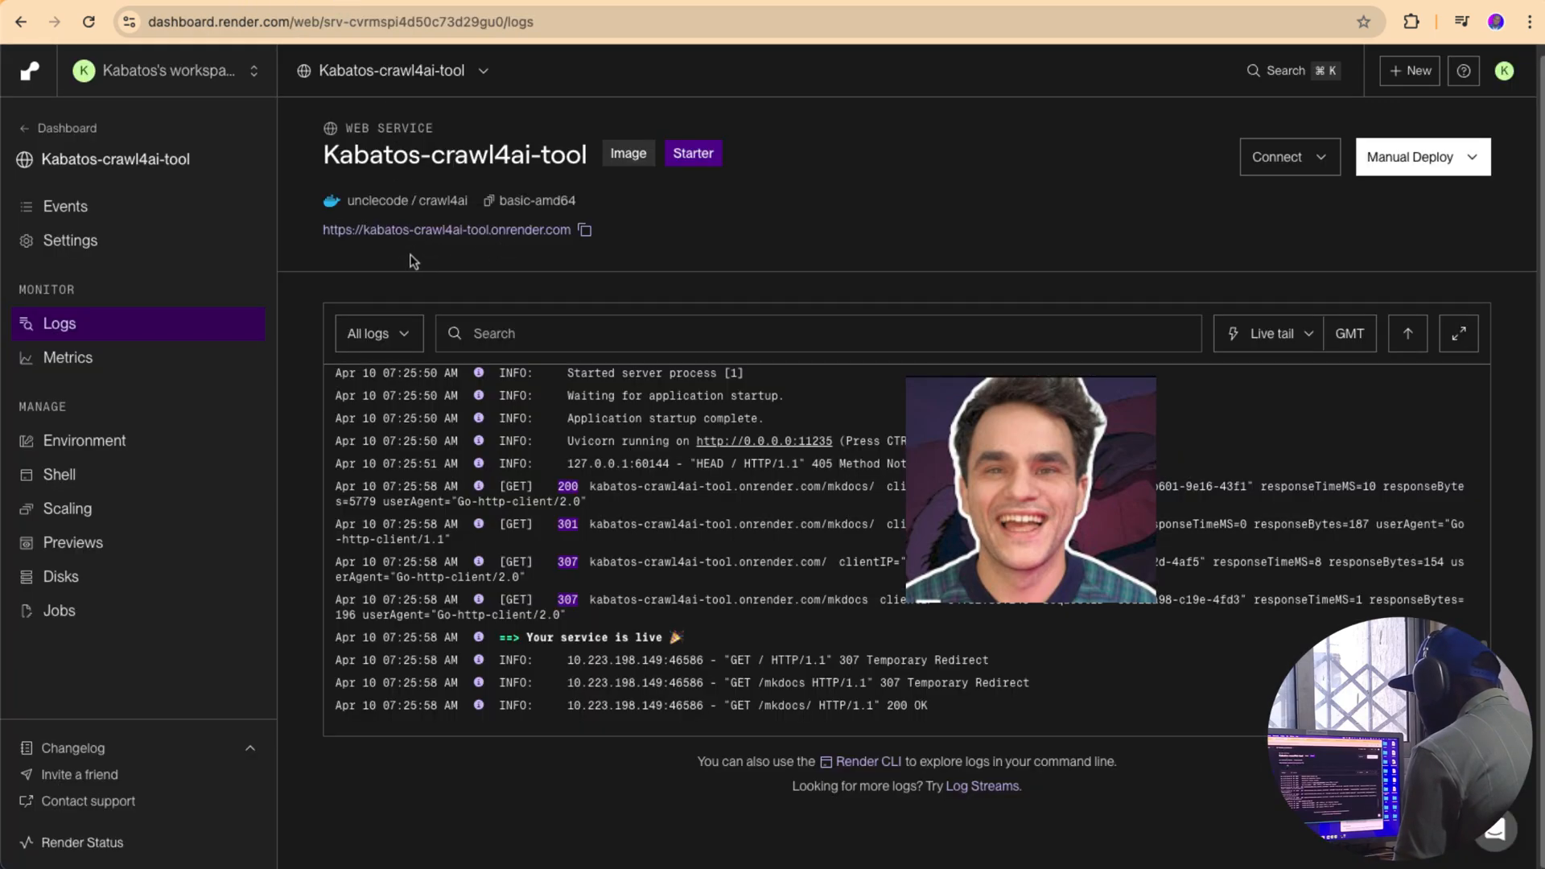
pyautogui.click(584, 230)
pyautogui.click(485, 2)
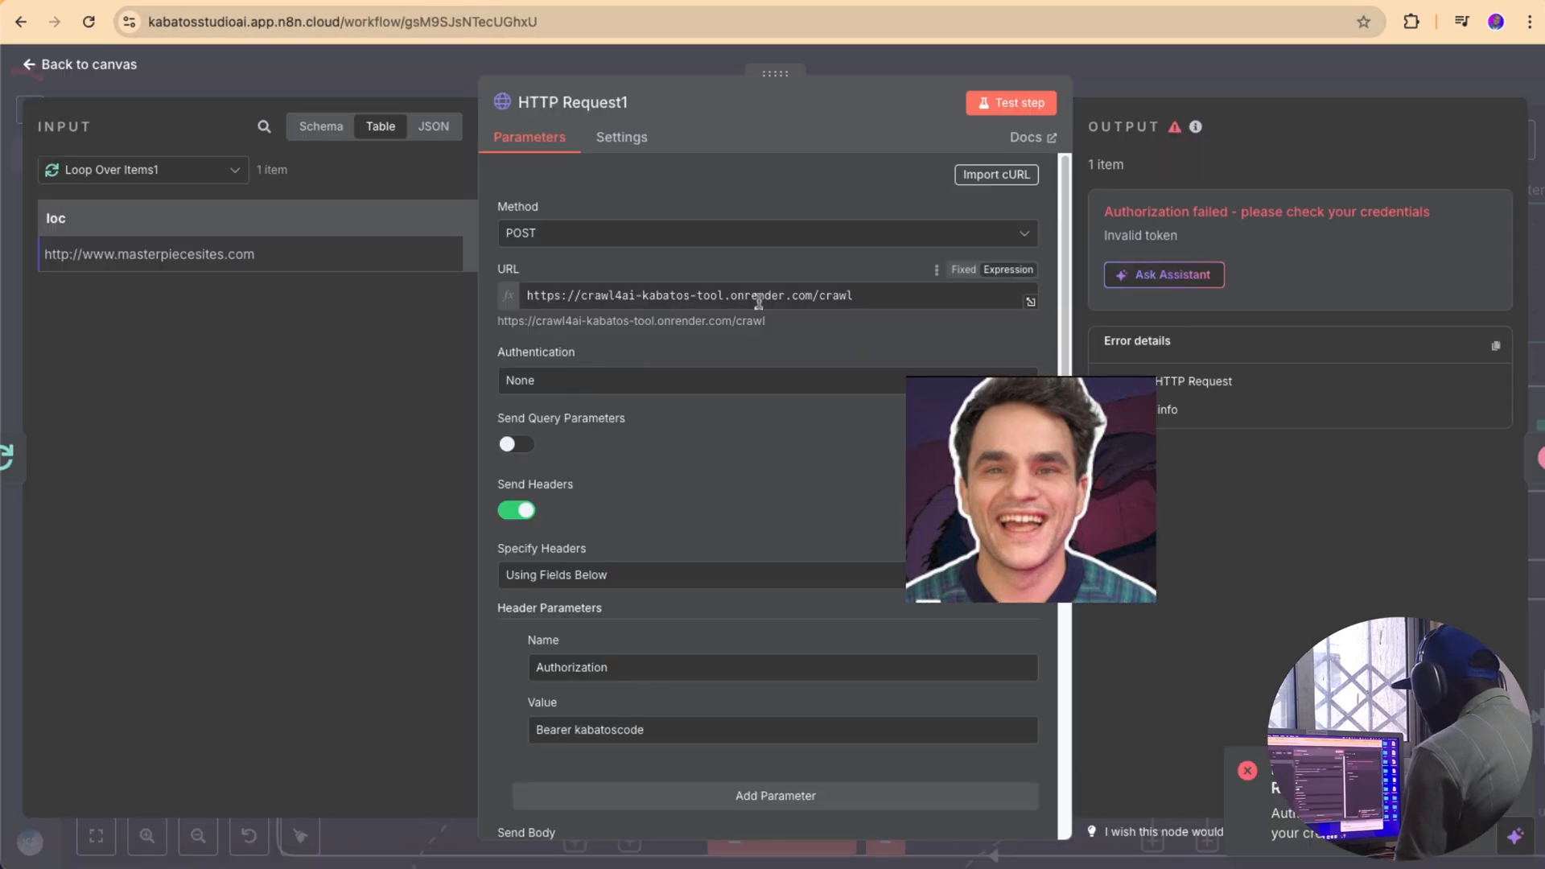
pyautogui.moveTo(811, 297); pyautogui.dragTo(505, 309)
pyautogui.hotkey('ctrl', 'v')
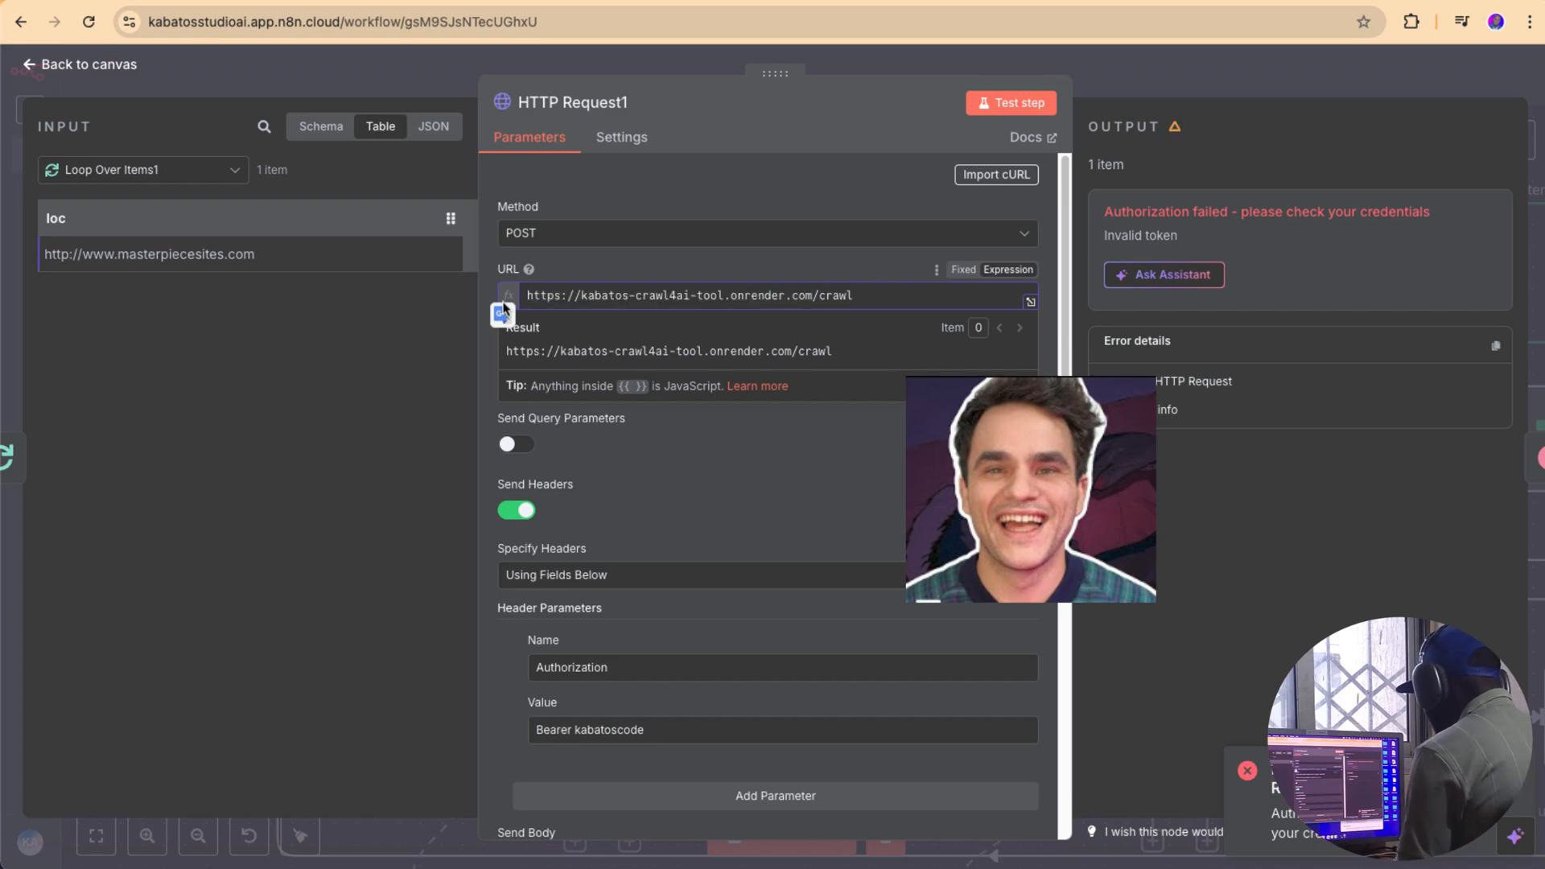
pyautogui.click(1005, 112)
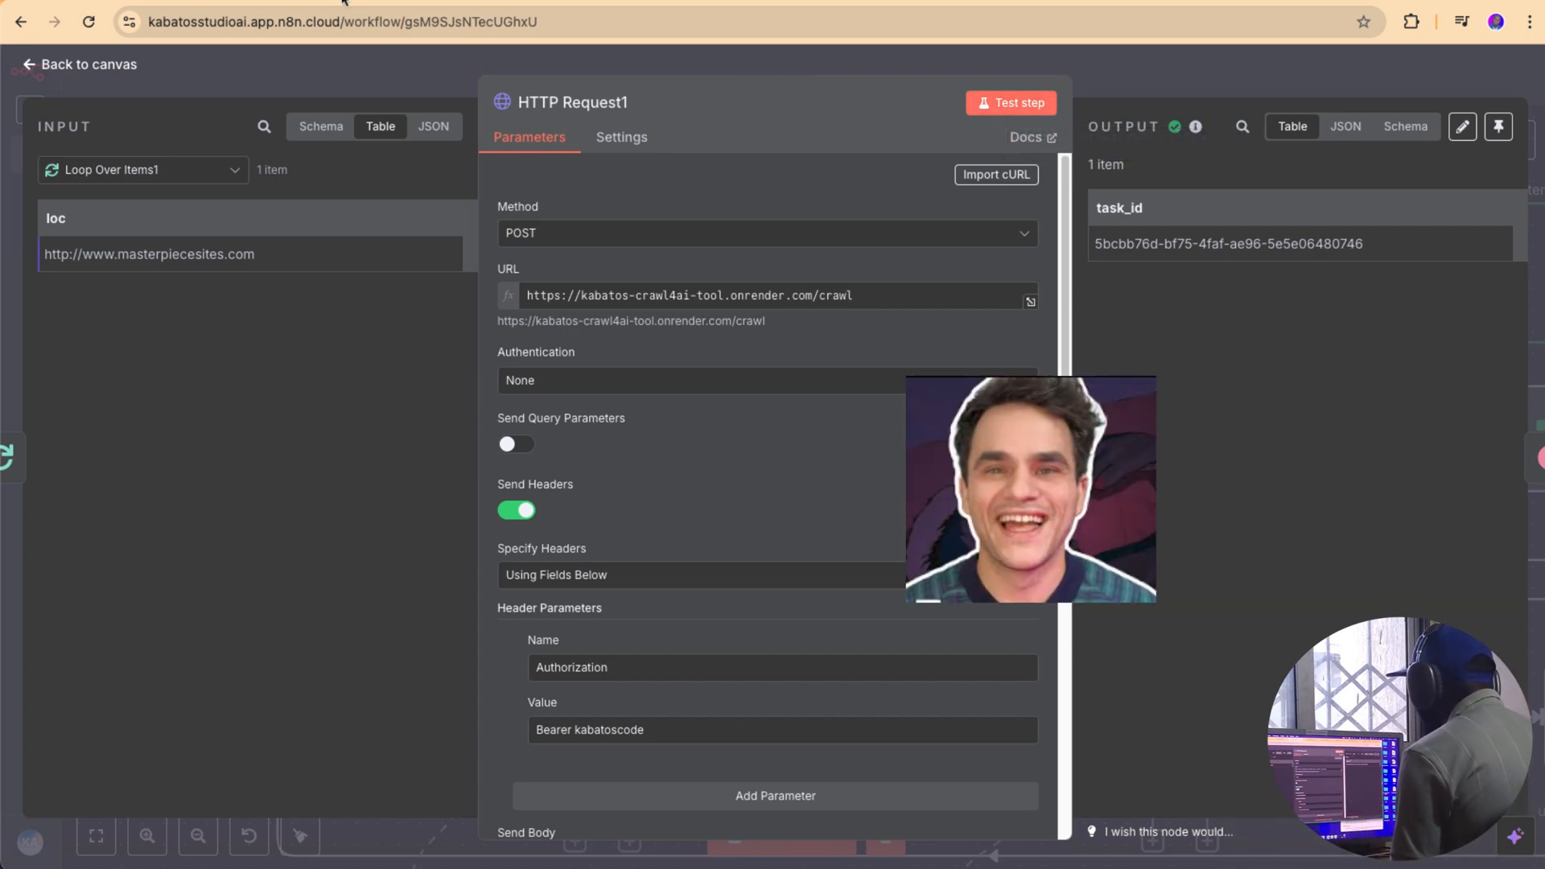
# Check HTTP Request1's JSON output for the returned task_id, then go back to the canvas.
pyautogui.hotkey('ctrl', 'Tab')
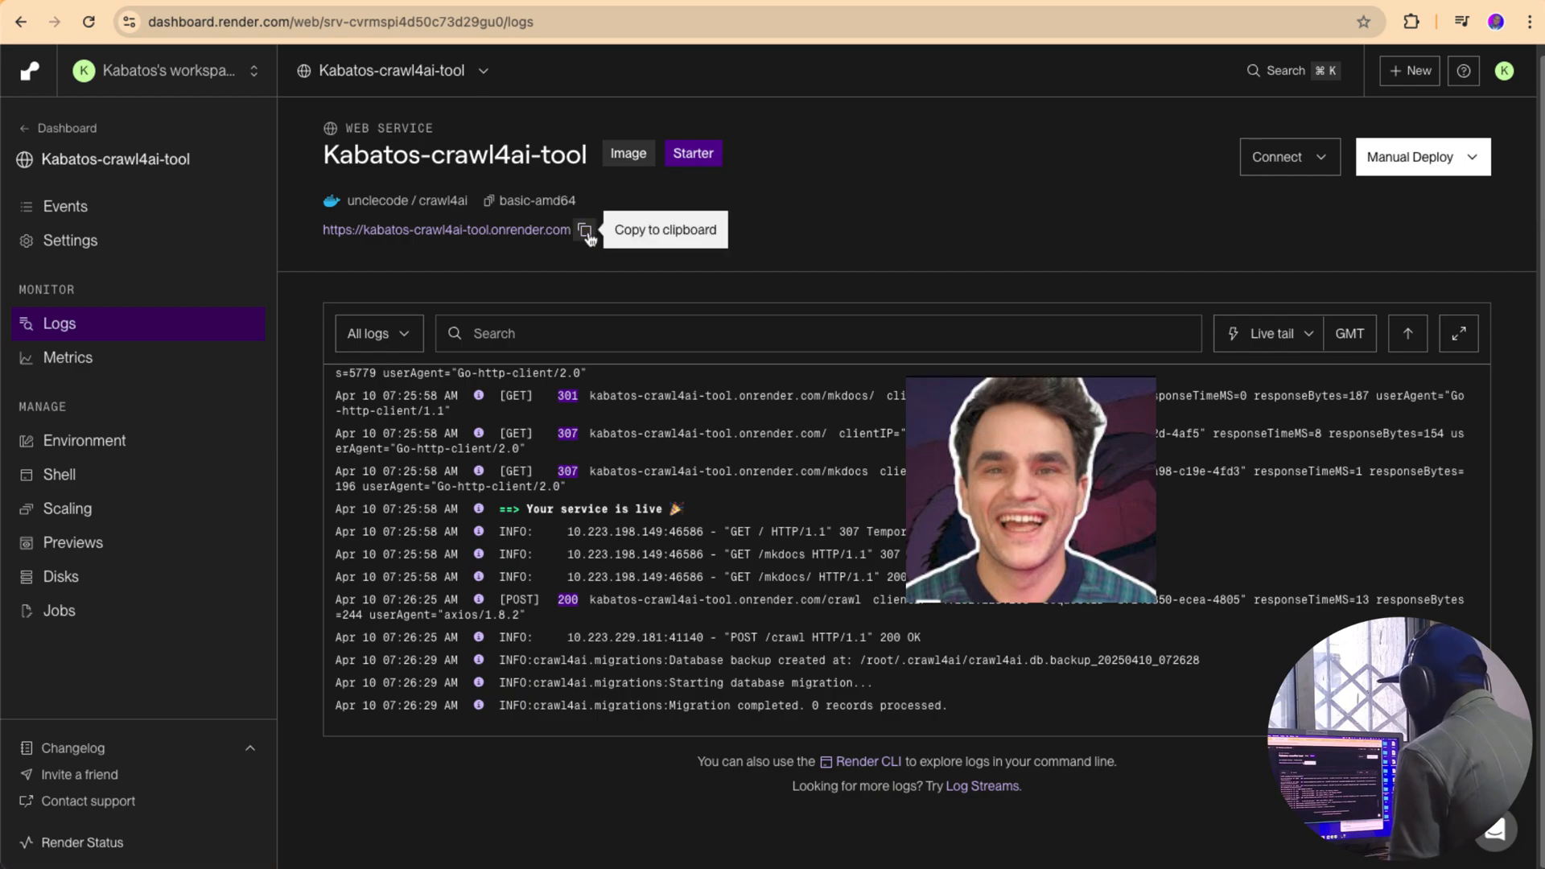
pyautogui.click(585, 231)
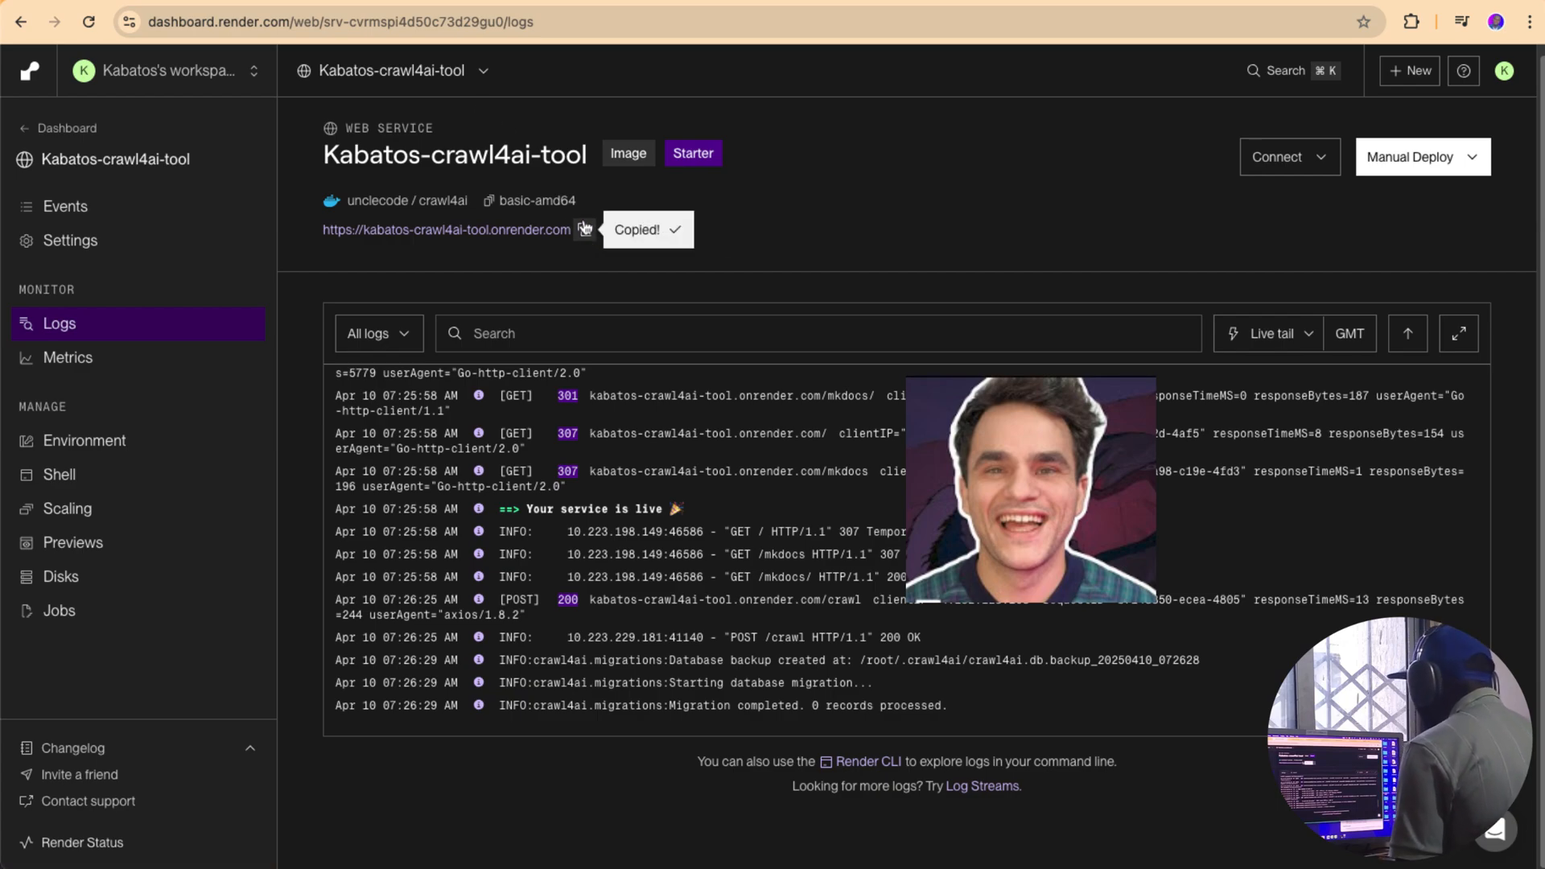
pyautogui.hotkey('ctrl', 'shift', 'Tab')
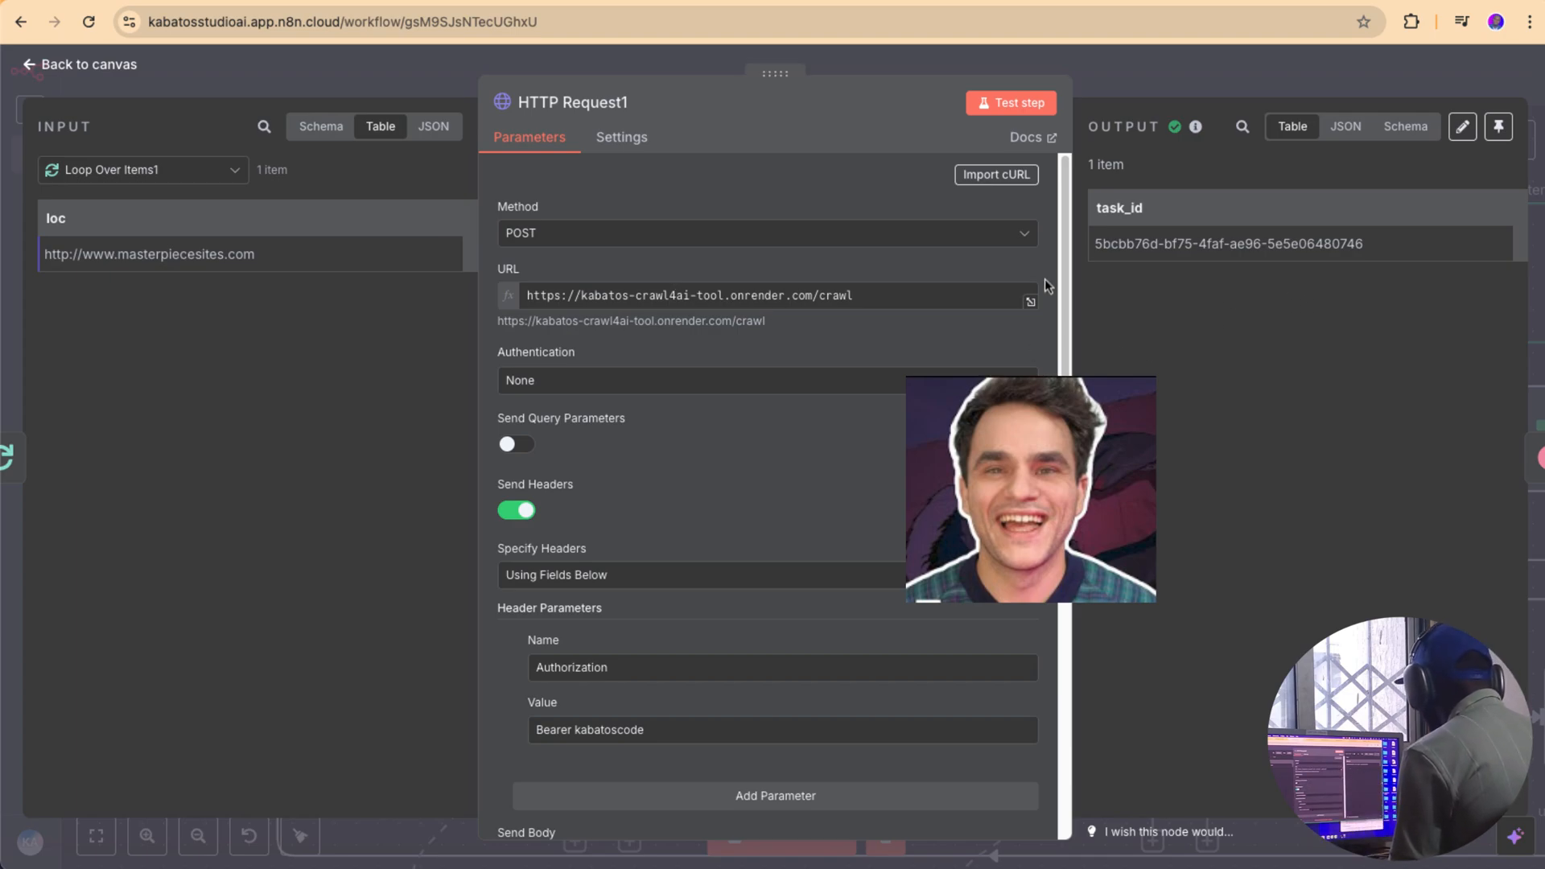
pyautogui.moveTo(1071, 304); pyautogui.dragTo(976, 305)
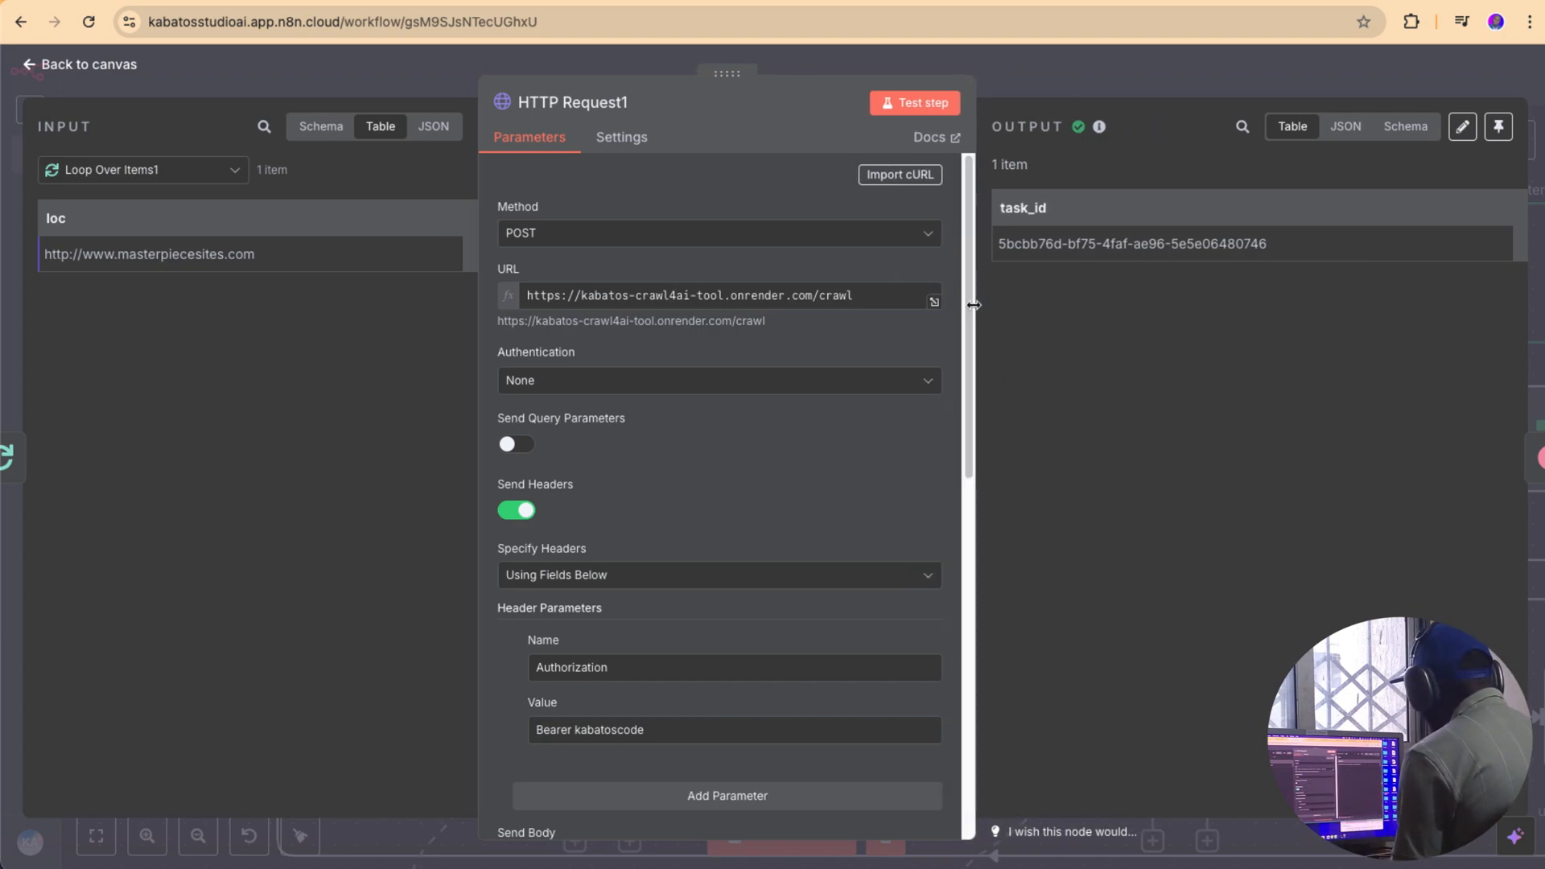
pyautogui.click(1346, 126)
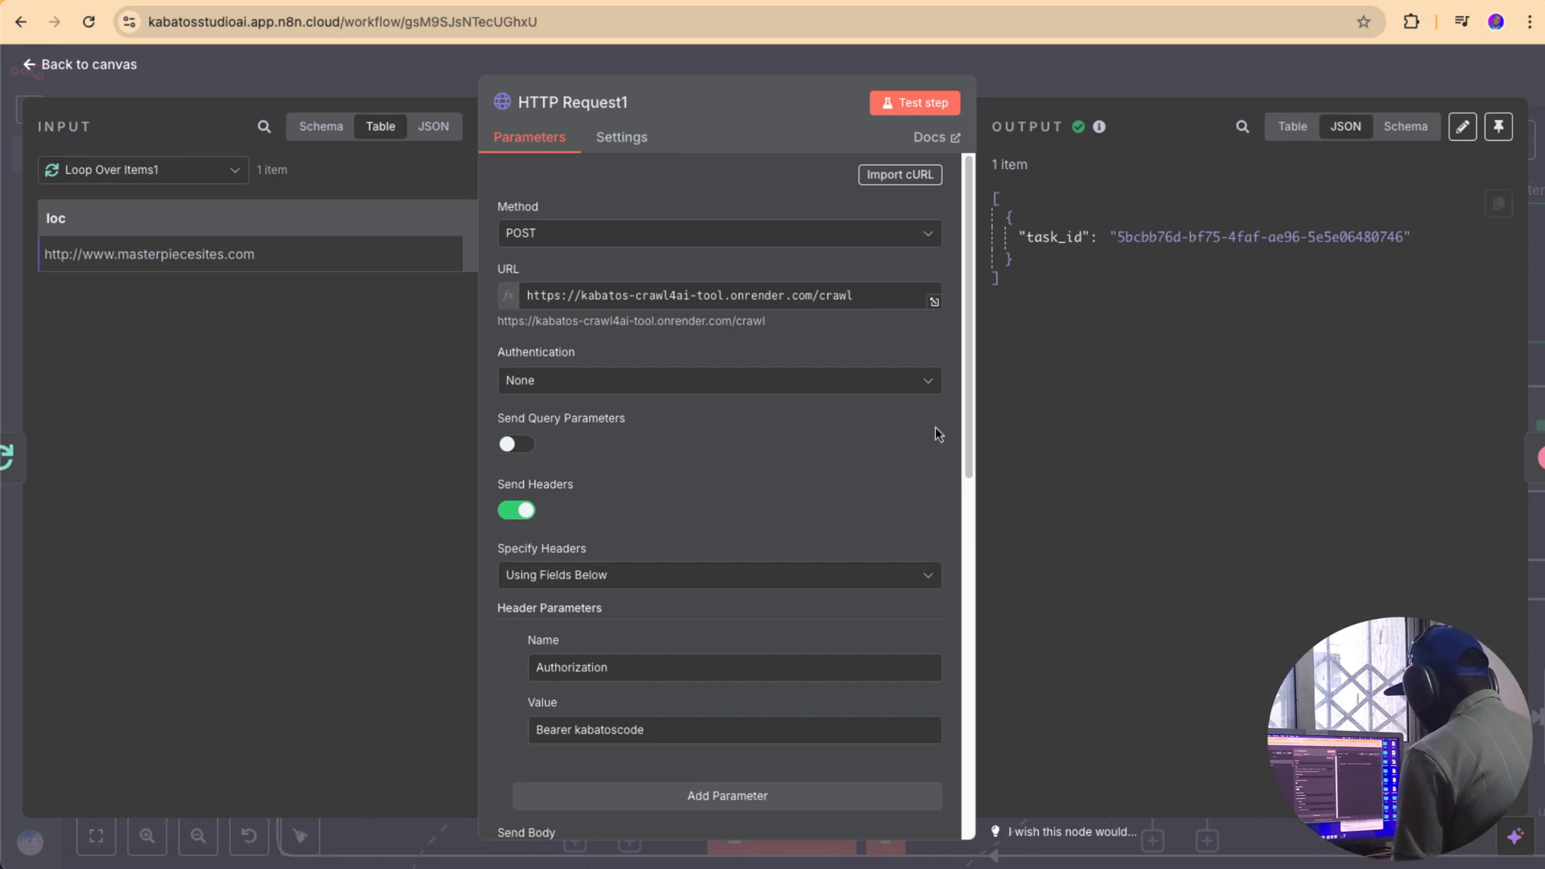
pyautogui.scroll(-5, 925, 450)
pyautogui.scroll(-3, 866, 502)
pyautogui.click(1103, 85)
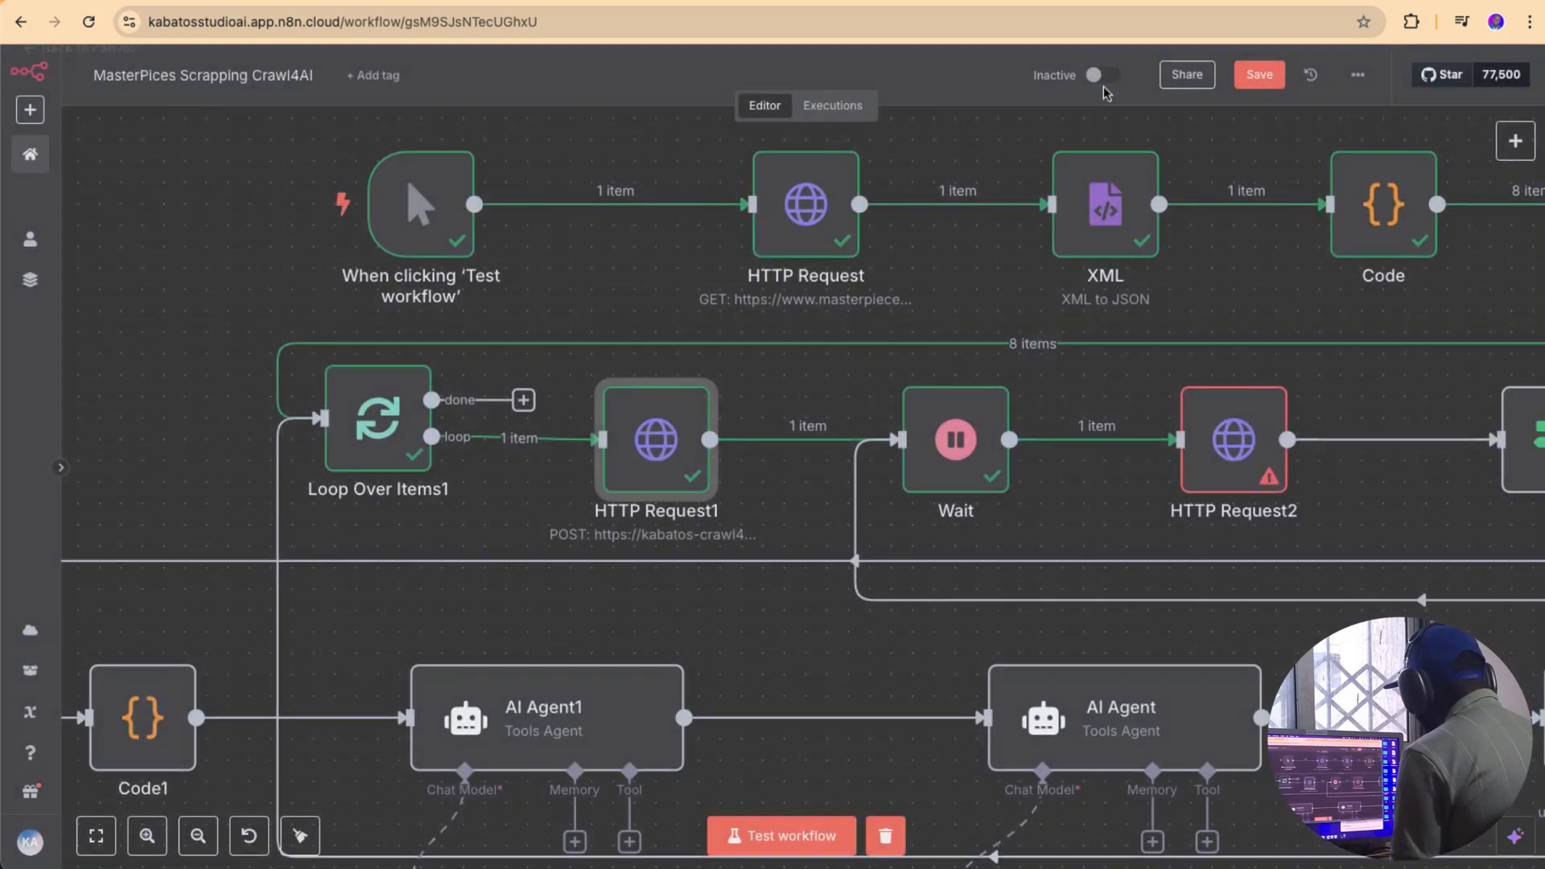
# Change the Wait node's Wait Amount from 5 to 10 seconds, then open the Code node.
pyautogui.hscroll(5, 845, 483)
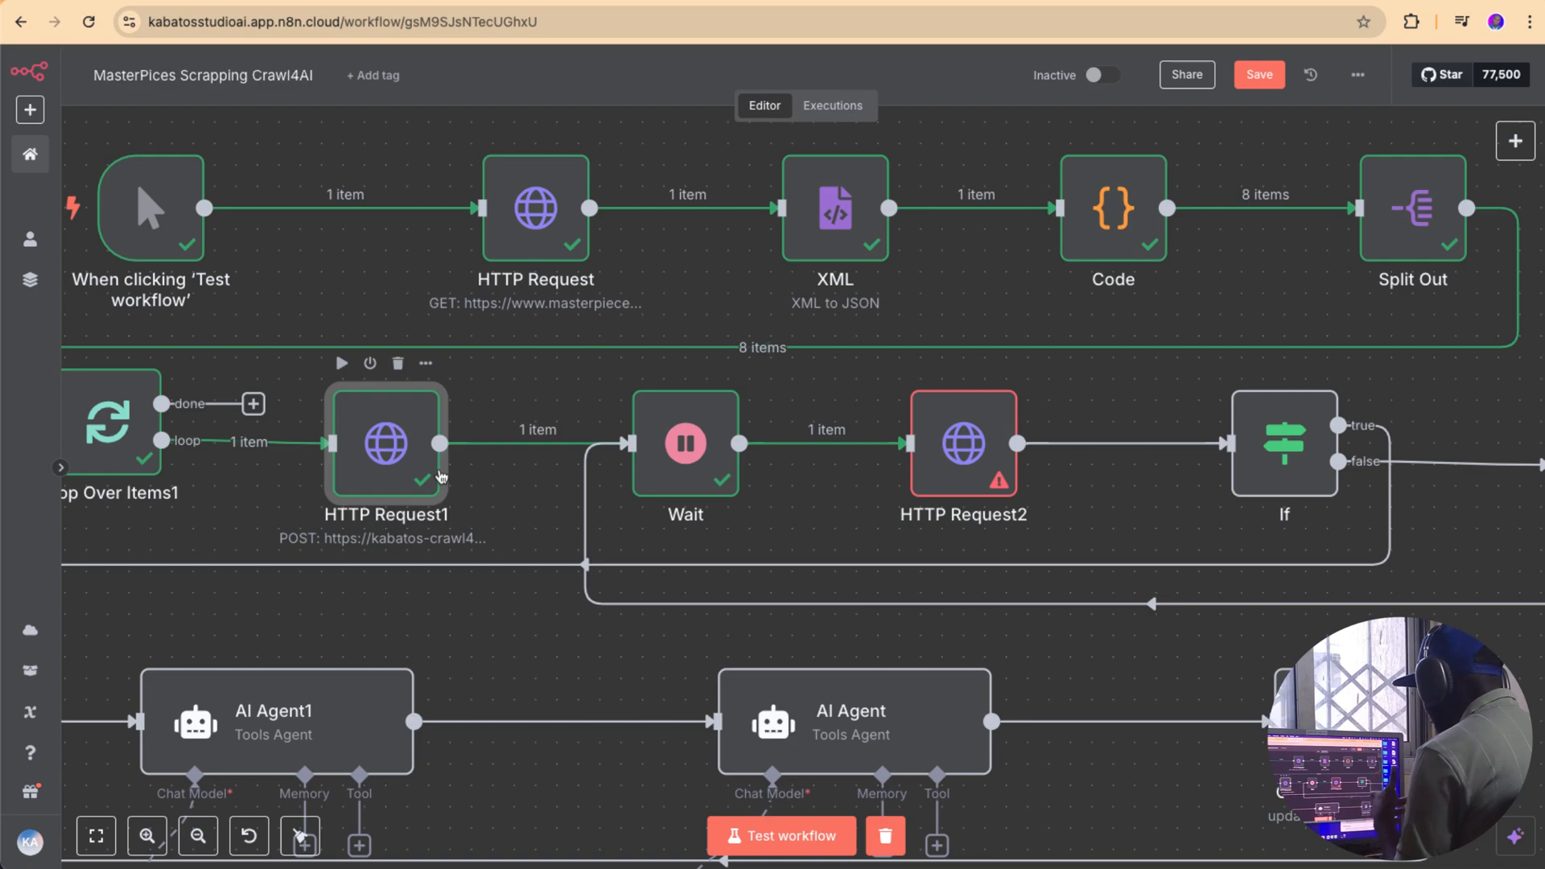
pyautogui.doubleClick(682, 464)
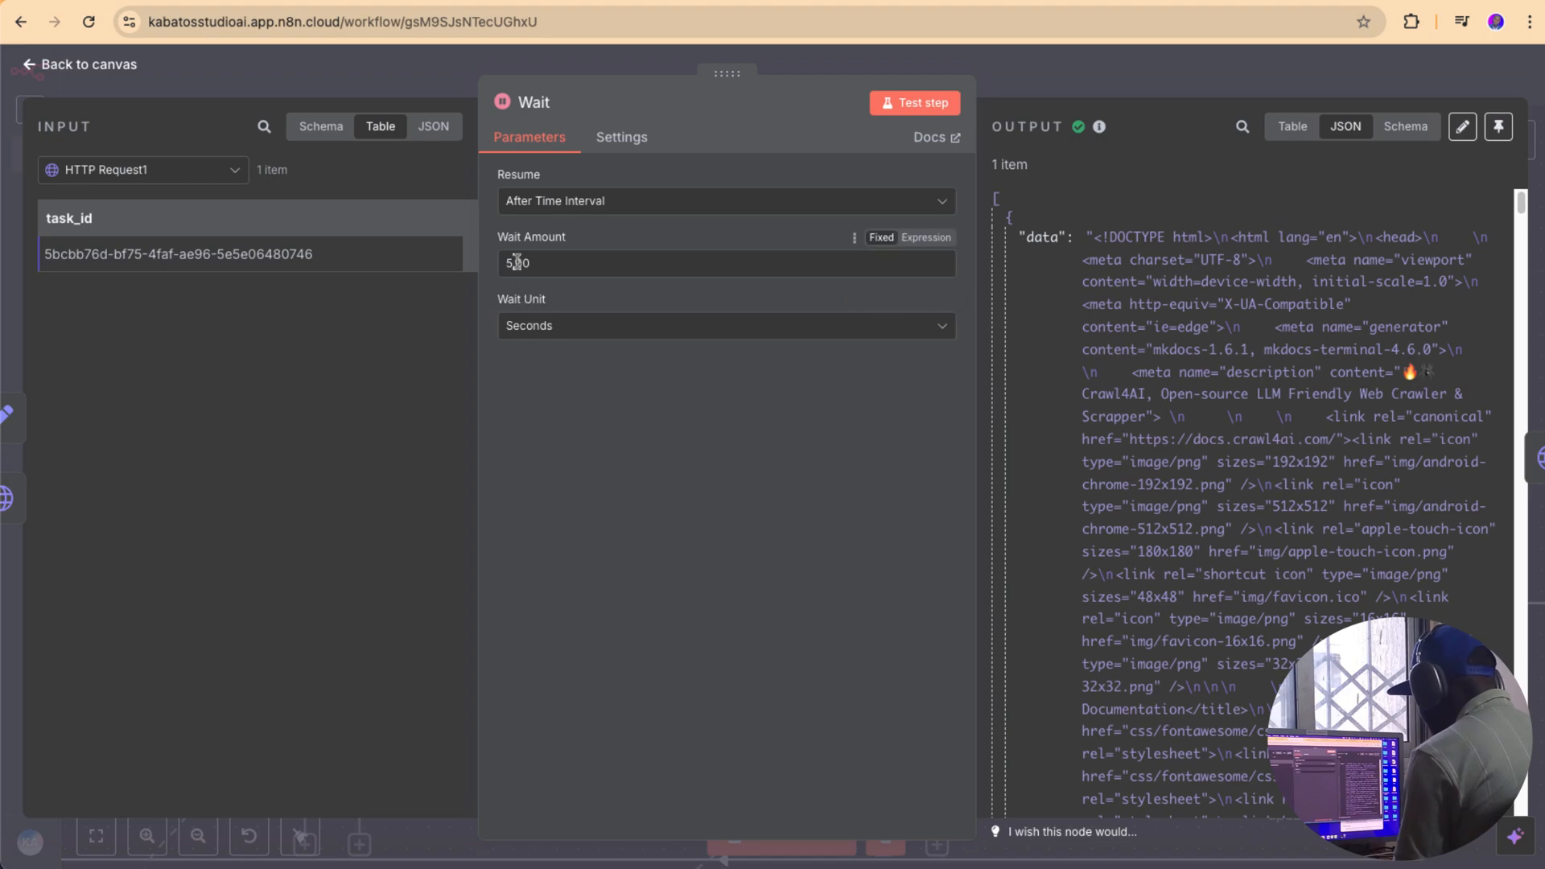
pyautogui.moveTo(510, 264); pyautogui.dragTo(495, 273)
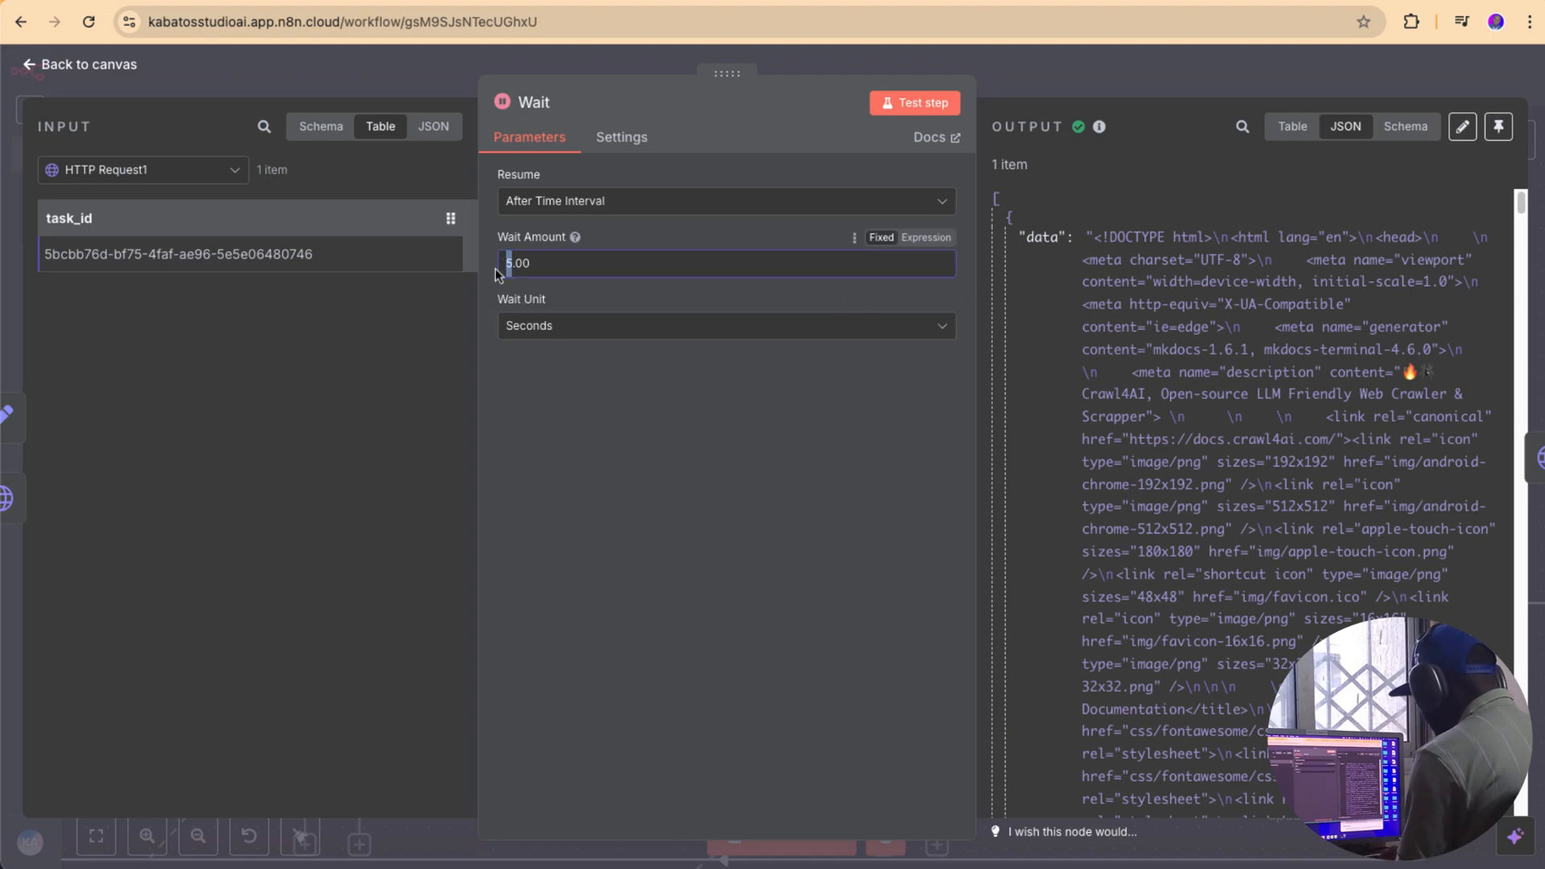
pyautogui.write('10')
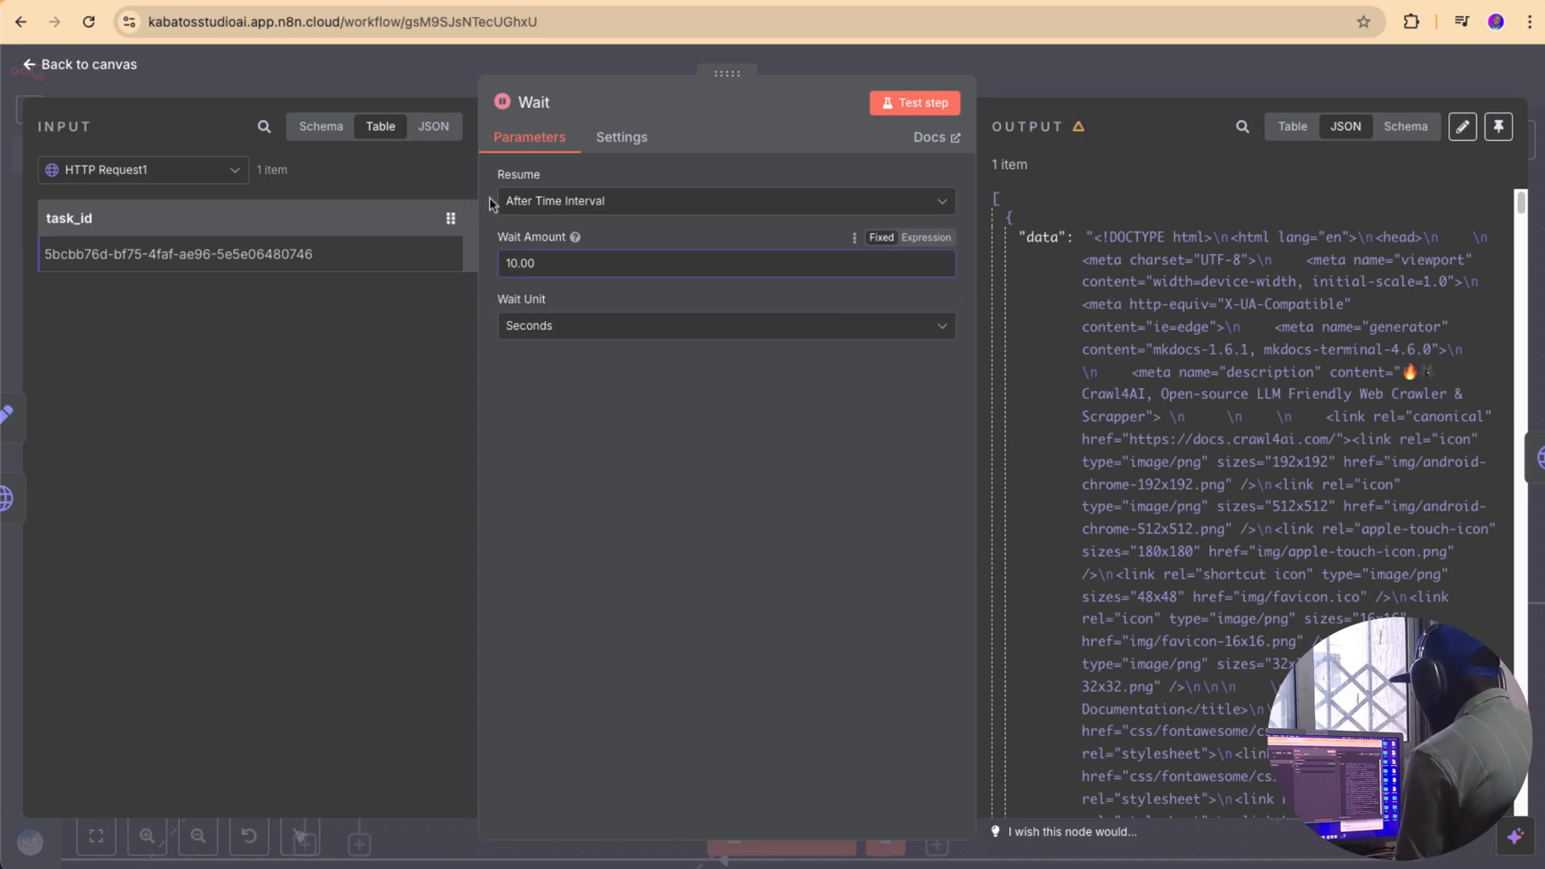
pyautogui.click(461, 70)
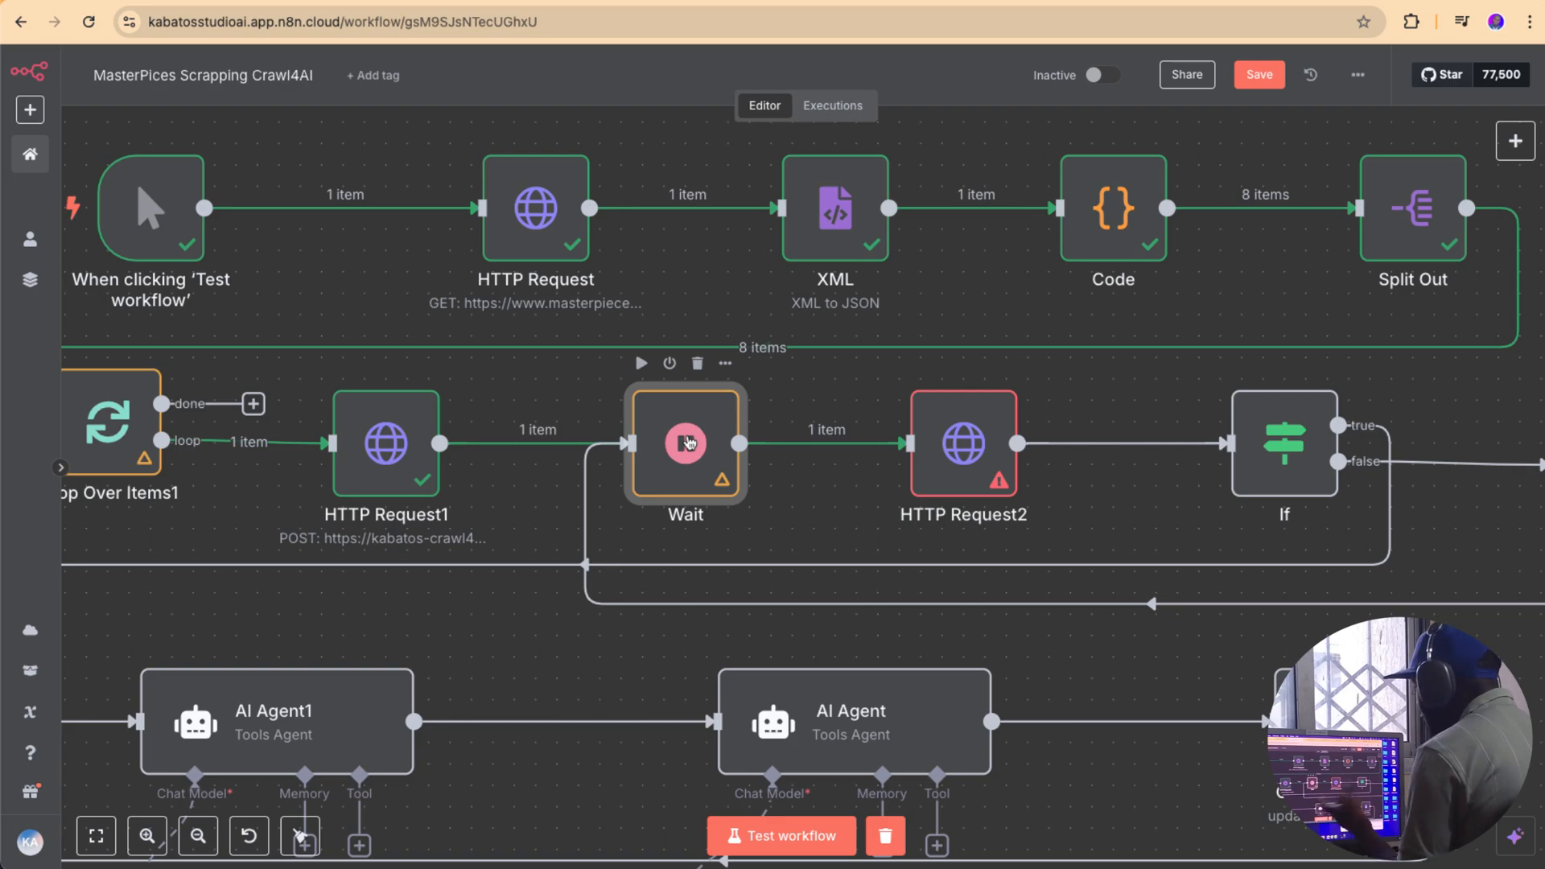
pyautogui.doubleClick(1144, 197)
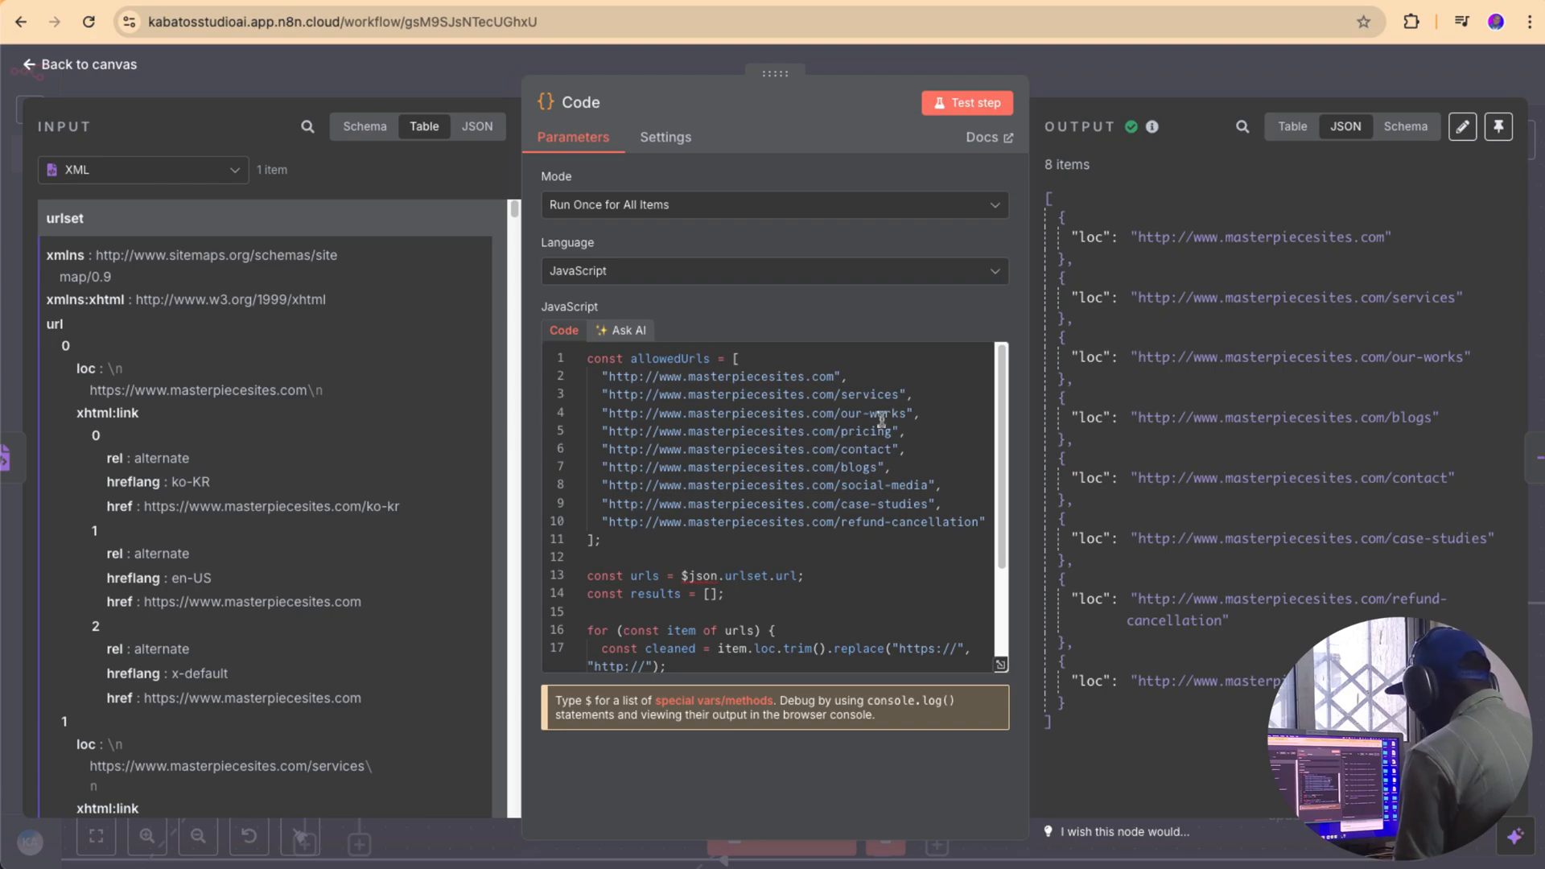
# Inspect the 'blogs' entry on line 7 of allowedUrls and bring up masterpiecesites.com.
pyautogui.doubleClick(860, 468)
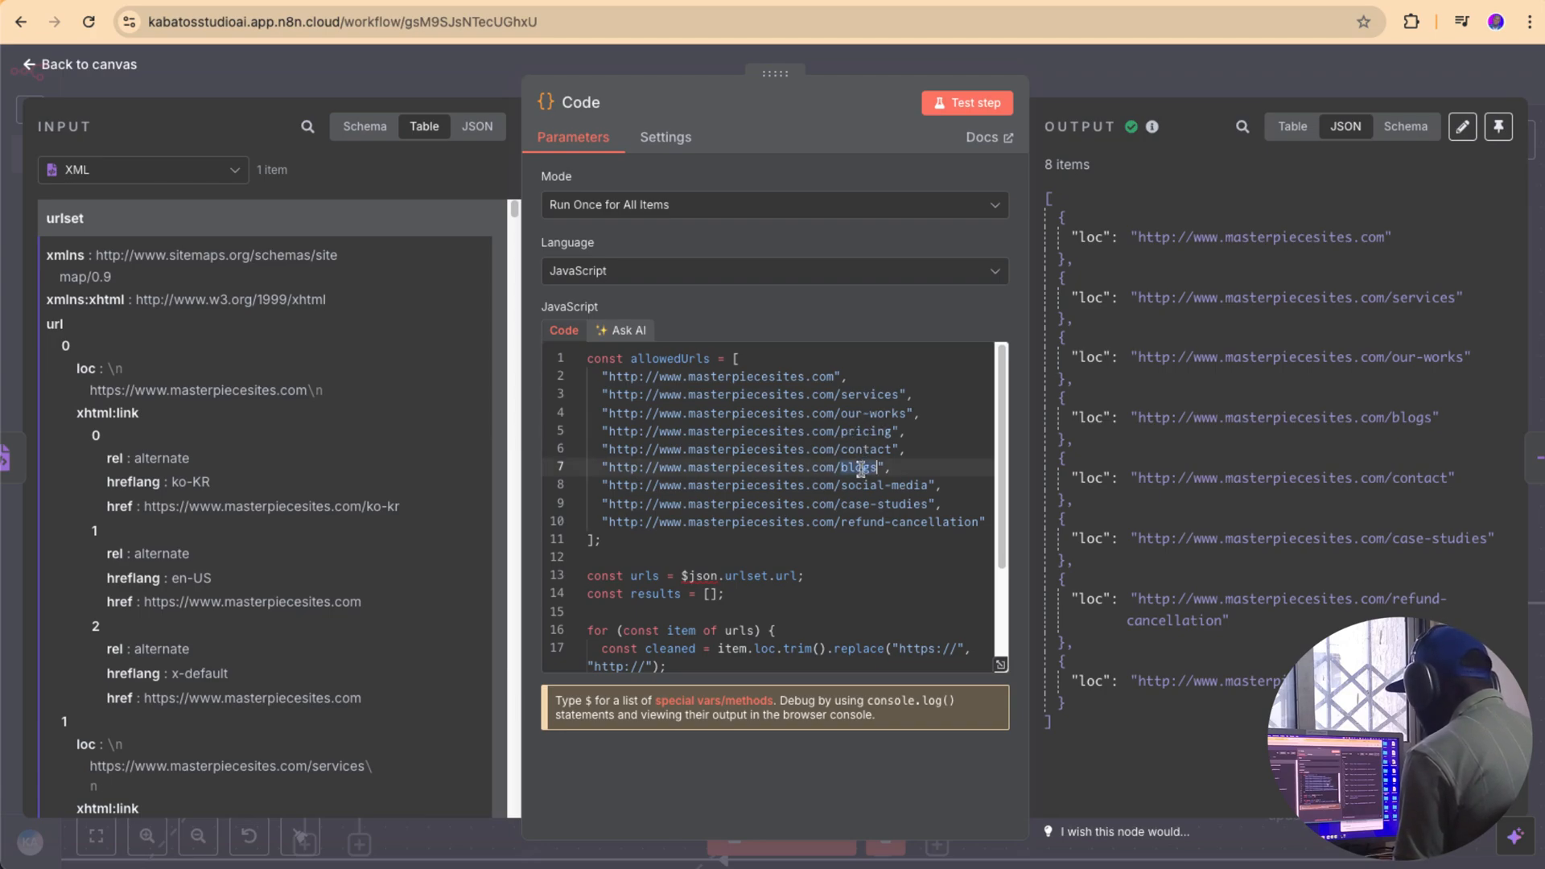
pyautogui.click(843, 468)
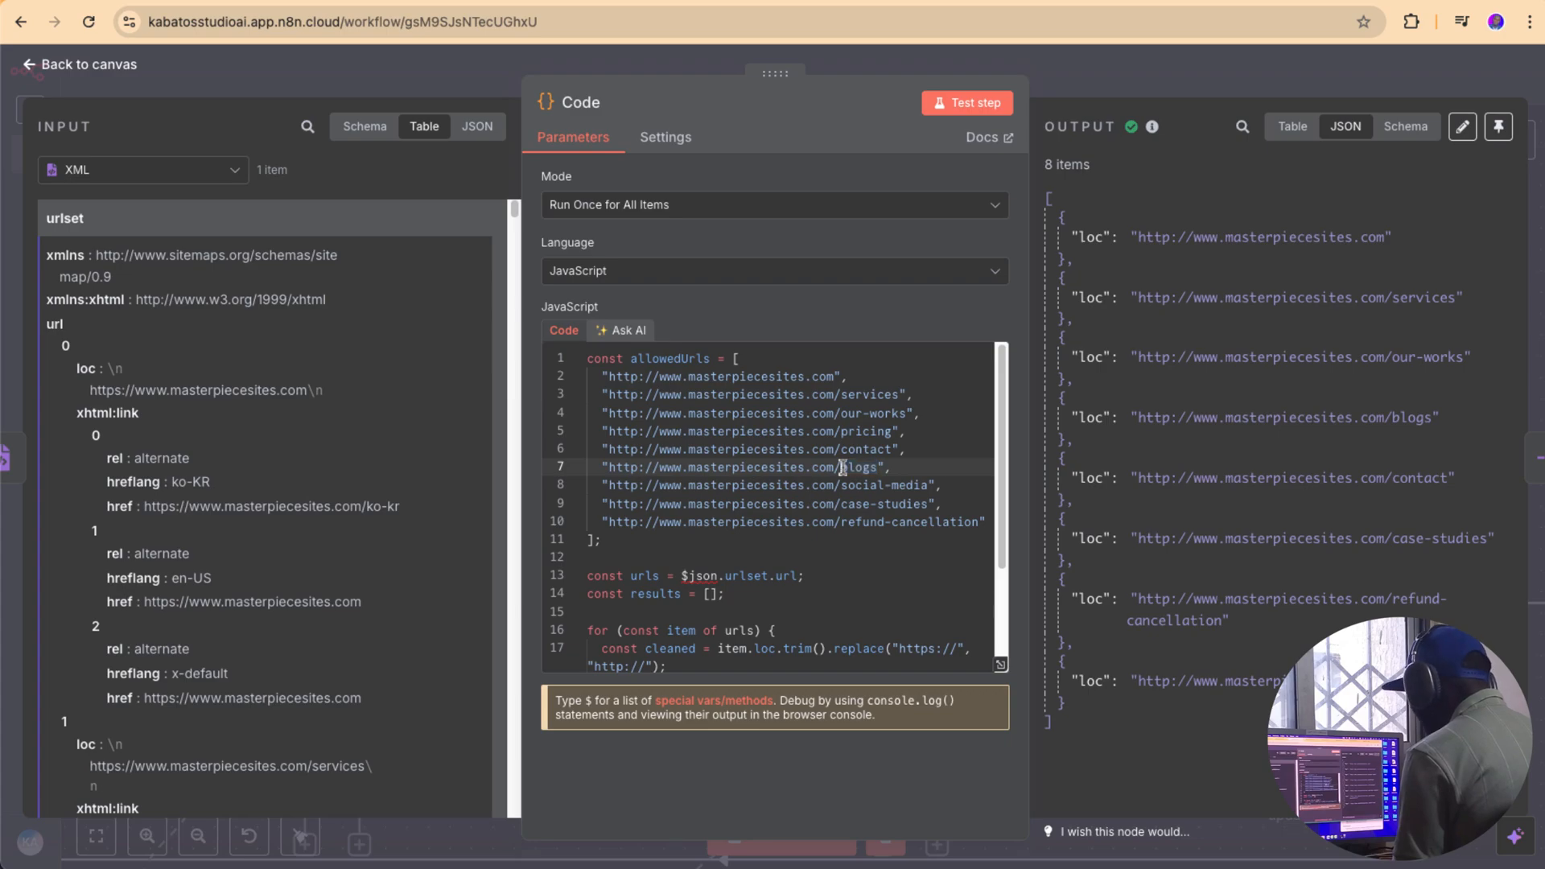
pyautogui.click(344, 1)
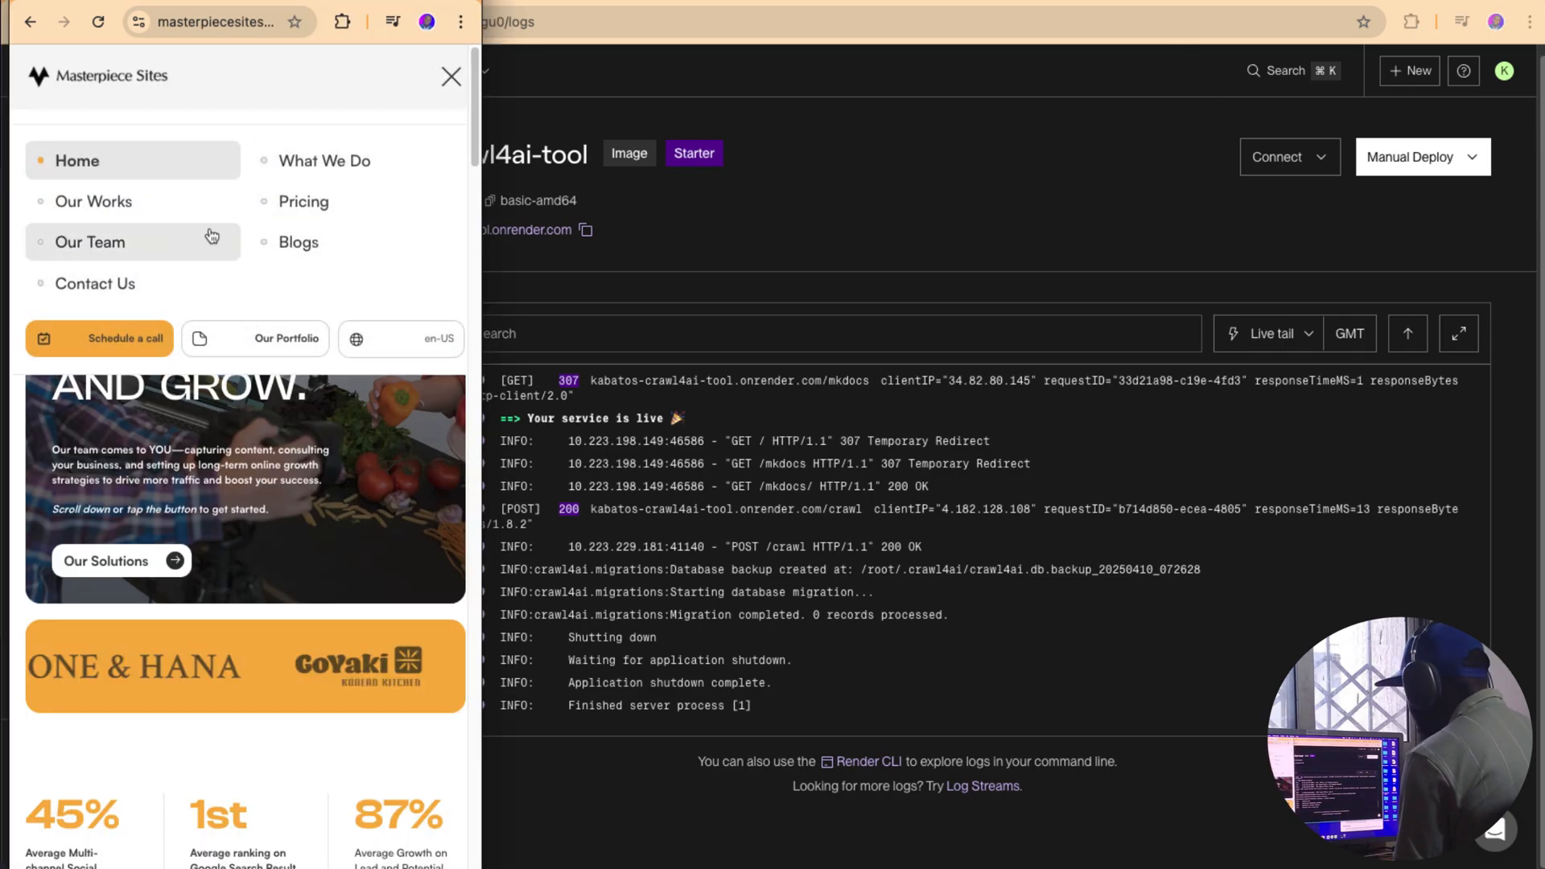
# Browse the Masterpiece Sites Blogs page of Featured Stories, then return to n8n.
pyautogui.click(291, 243)
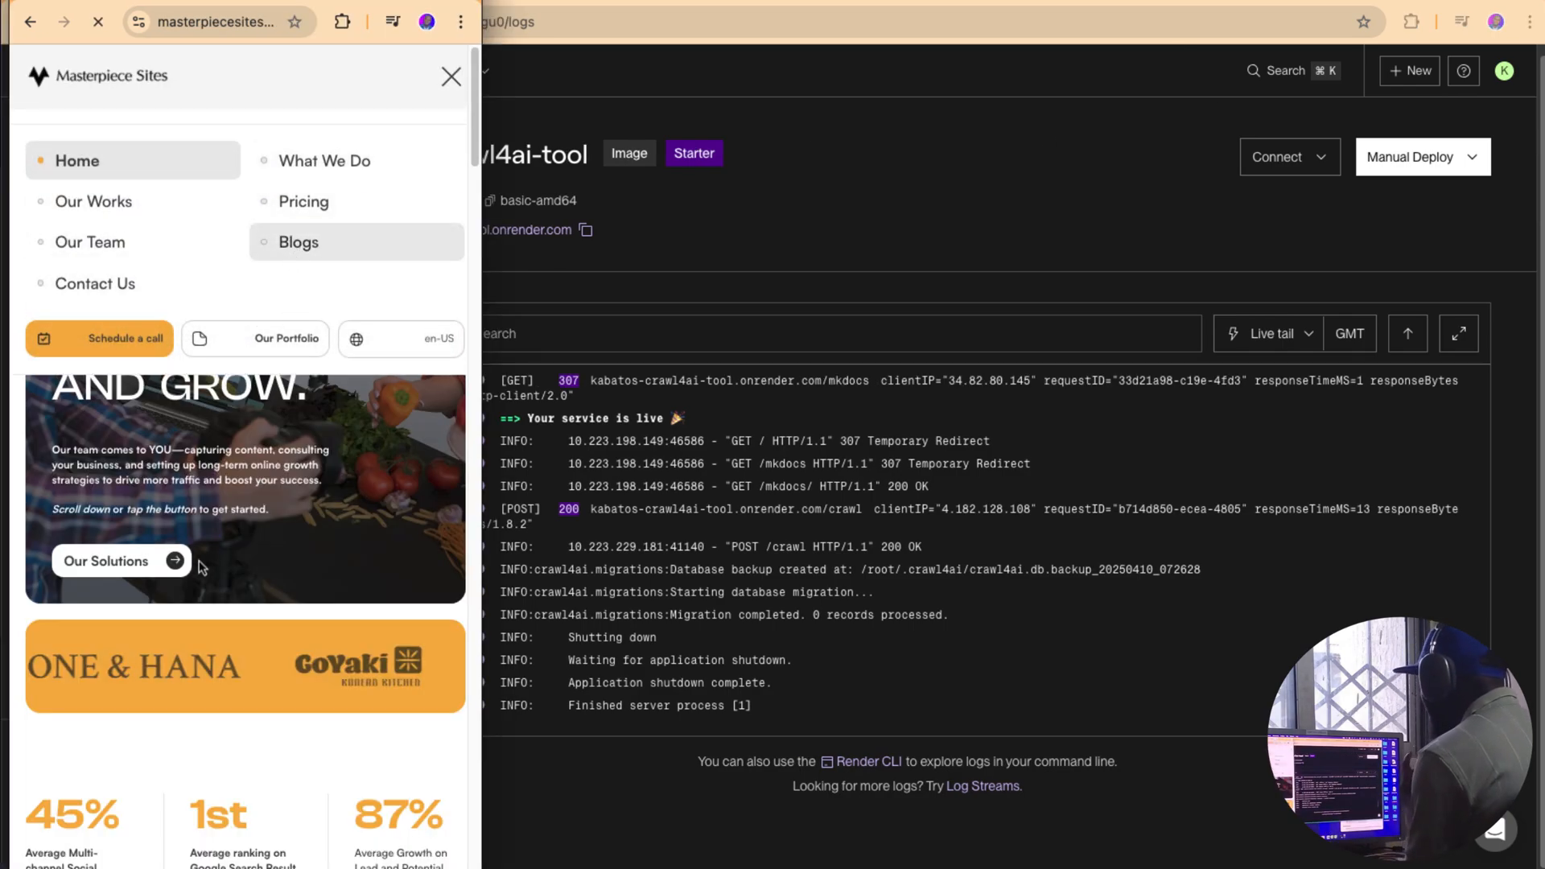
pyautogui.scroll(-20, 207, 557)
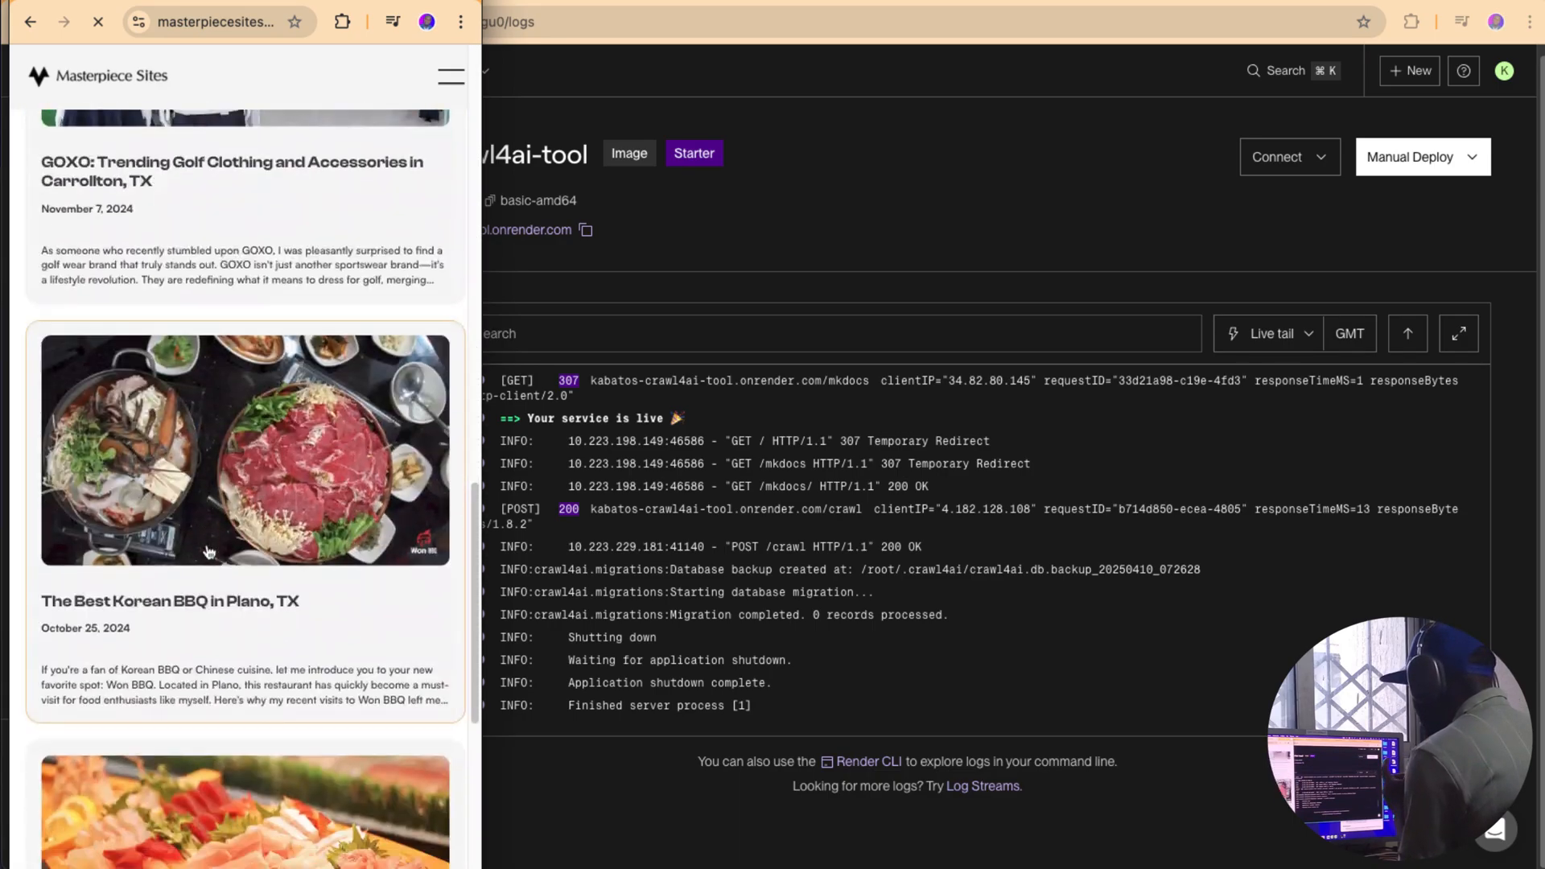
pyautogui.scroll(15, 207, 551)
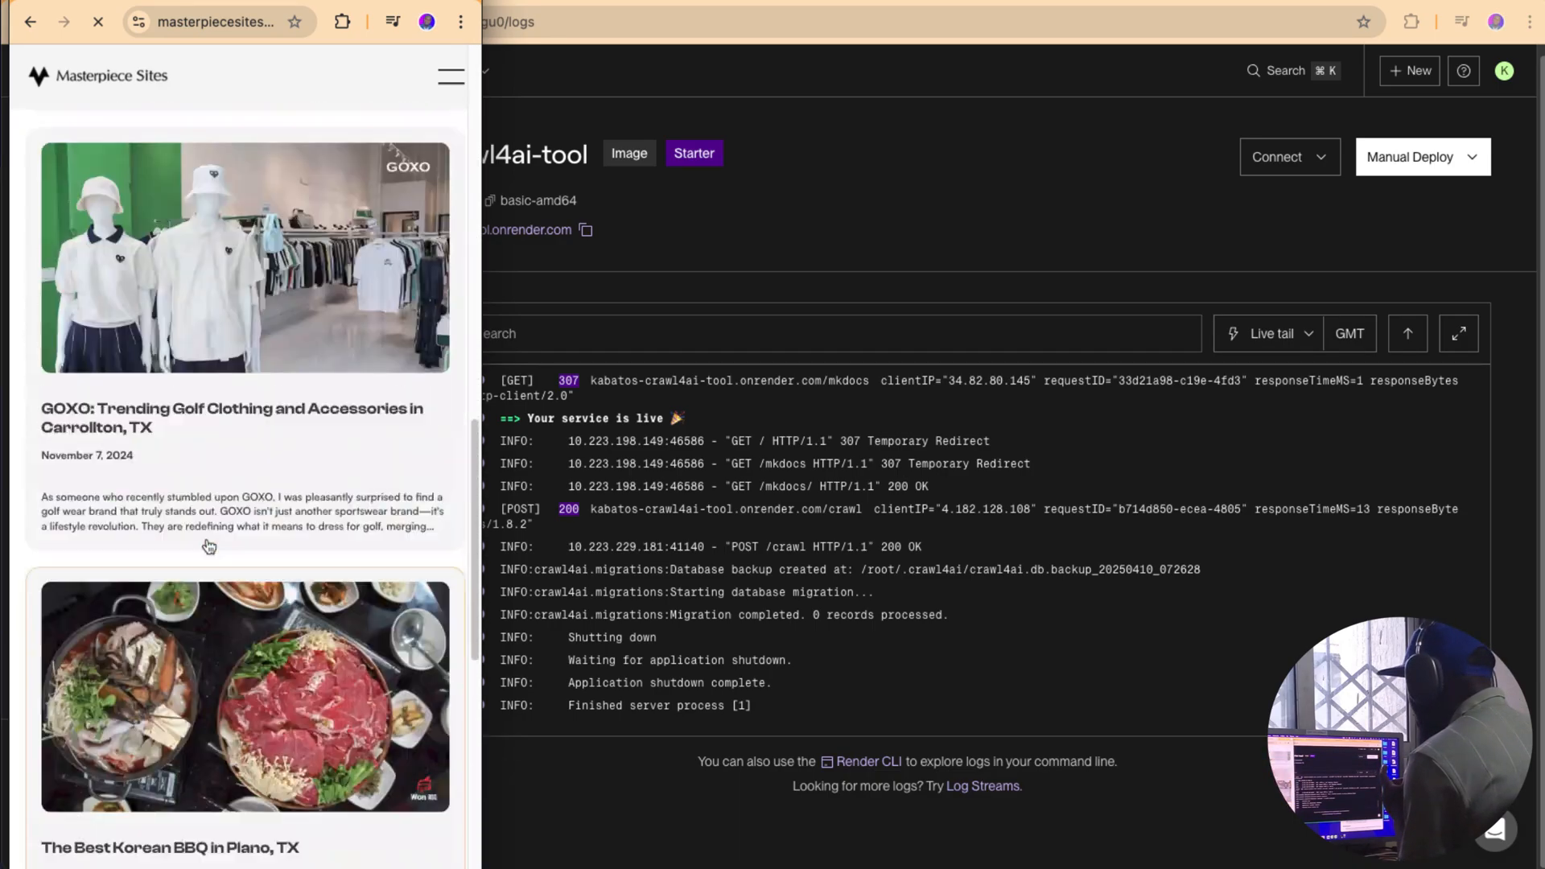
pyautogui.scroll(5, 207, 545)
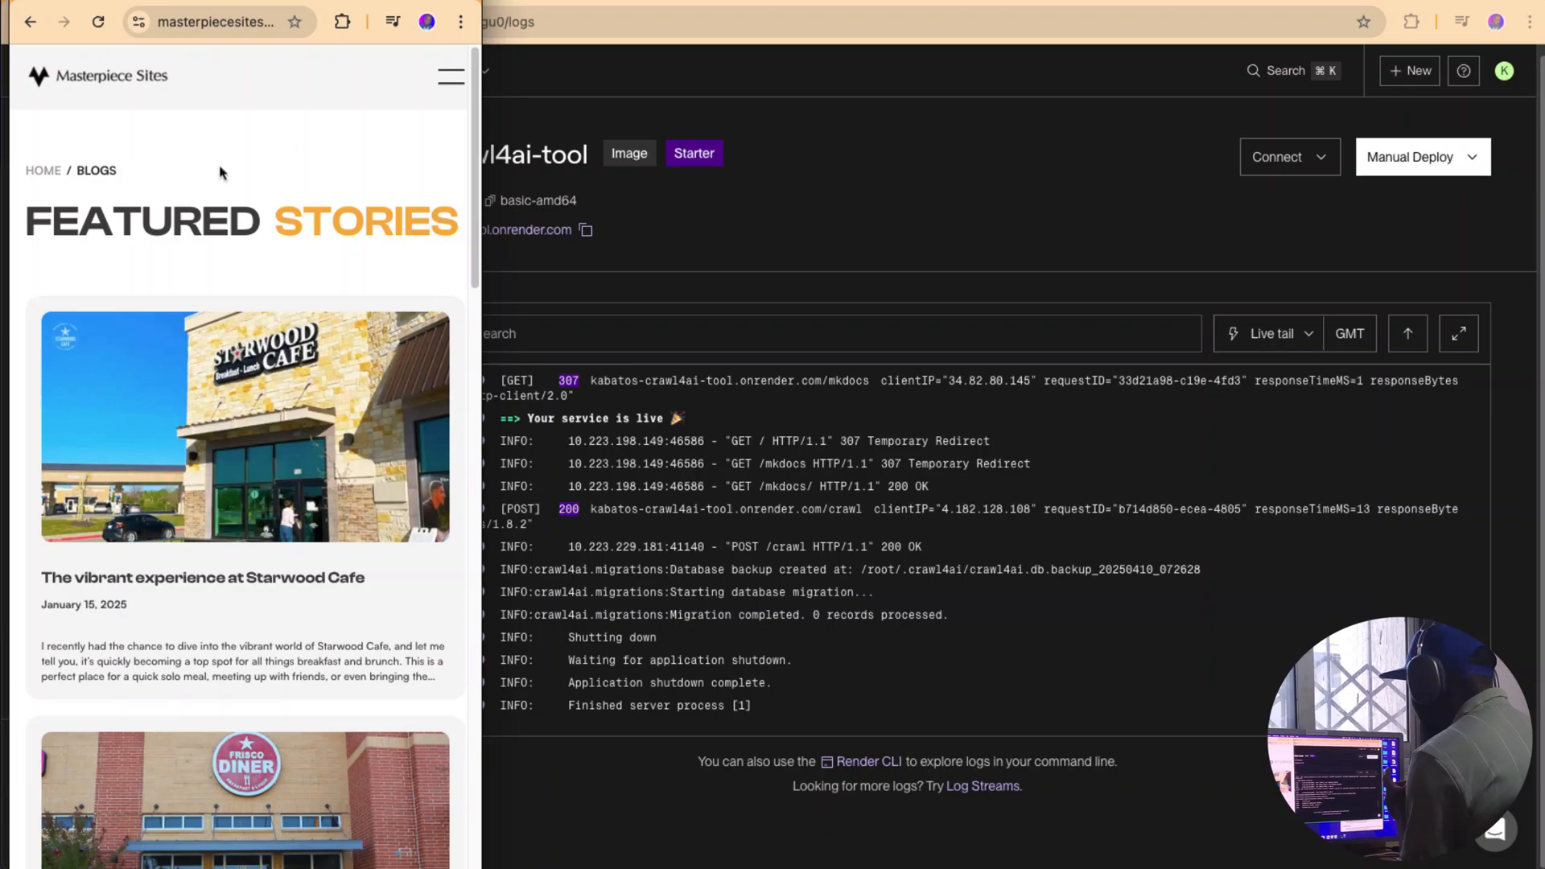
pyautogui.scroll(-1, 183, 593)
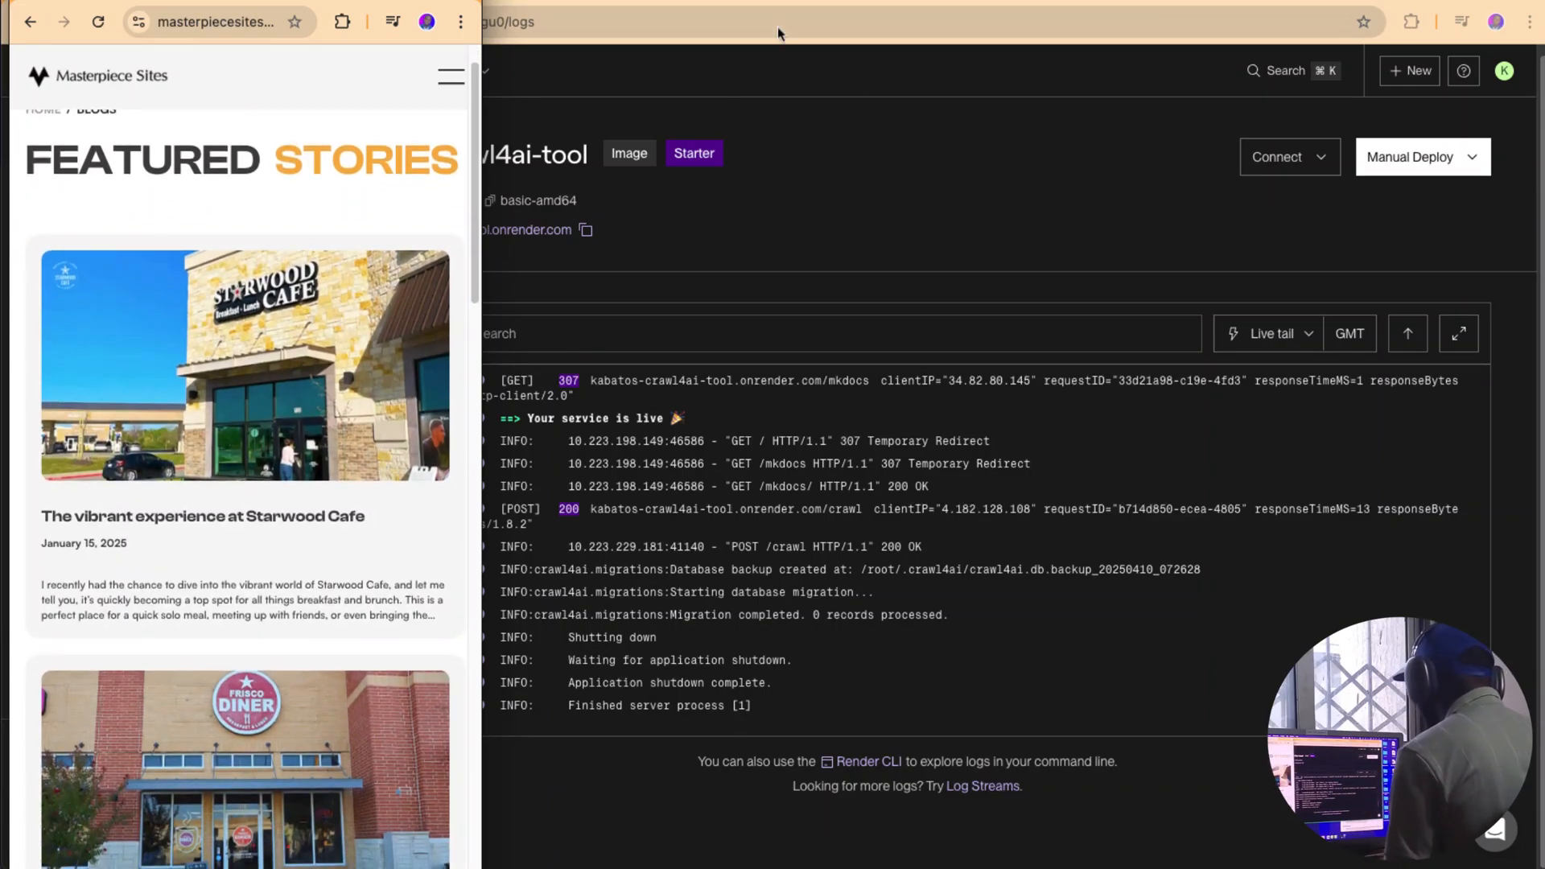
pyautogui.click(746, 93)
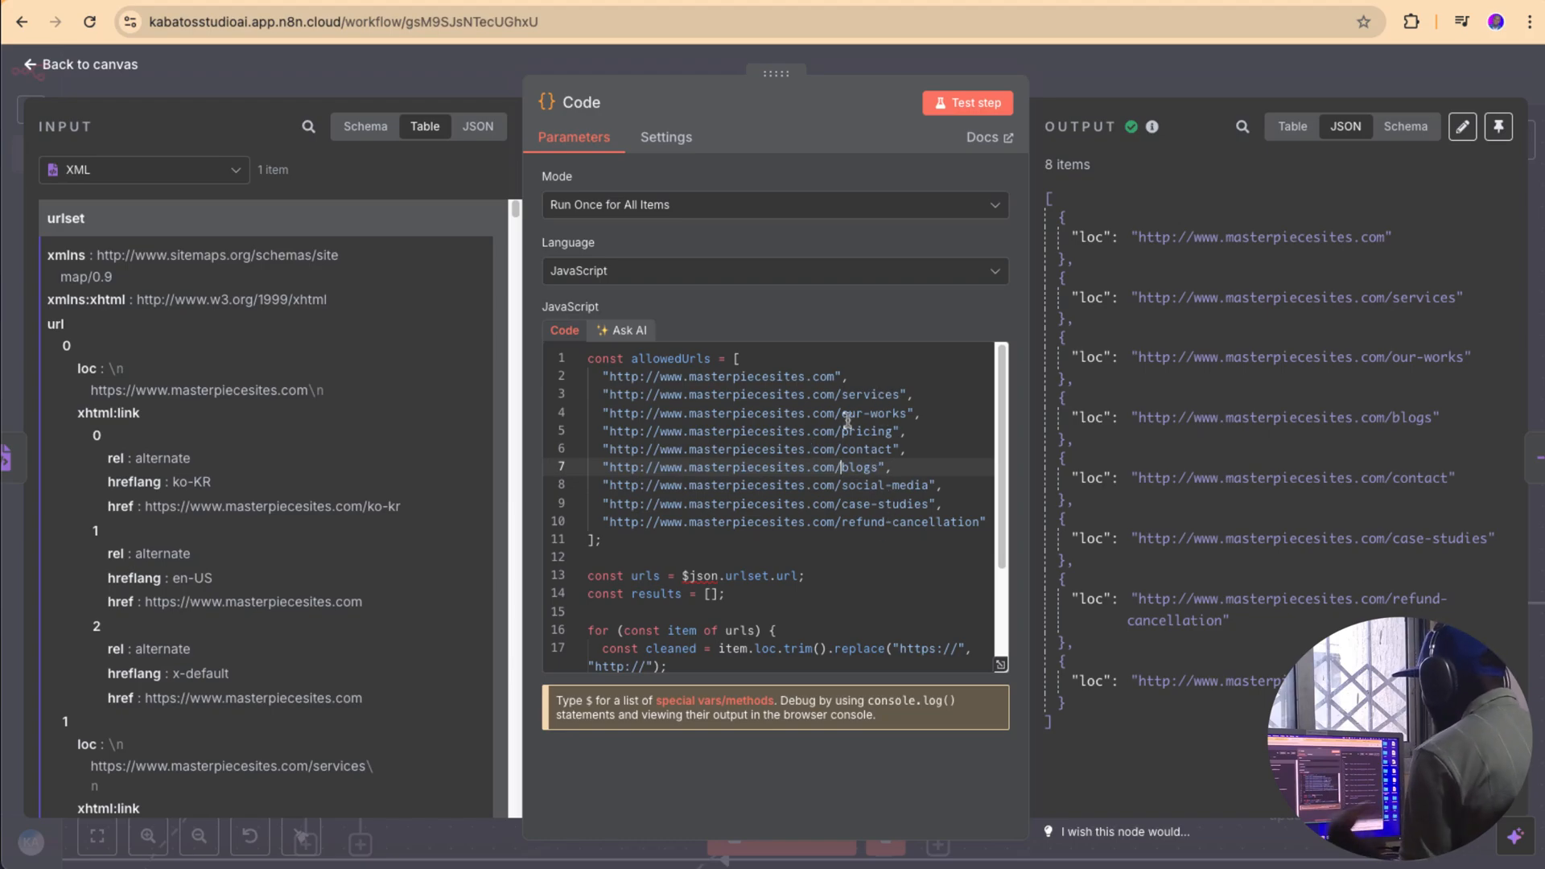
# Test the Wait node alone with its 10-second delay and confirm it passes the task_id.
pyautogui.click(1056, 62)
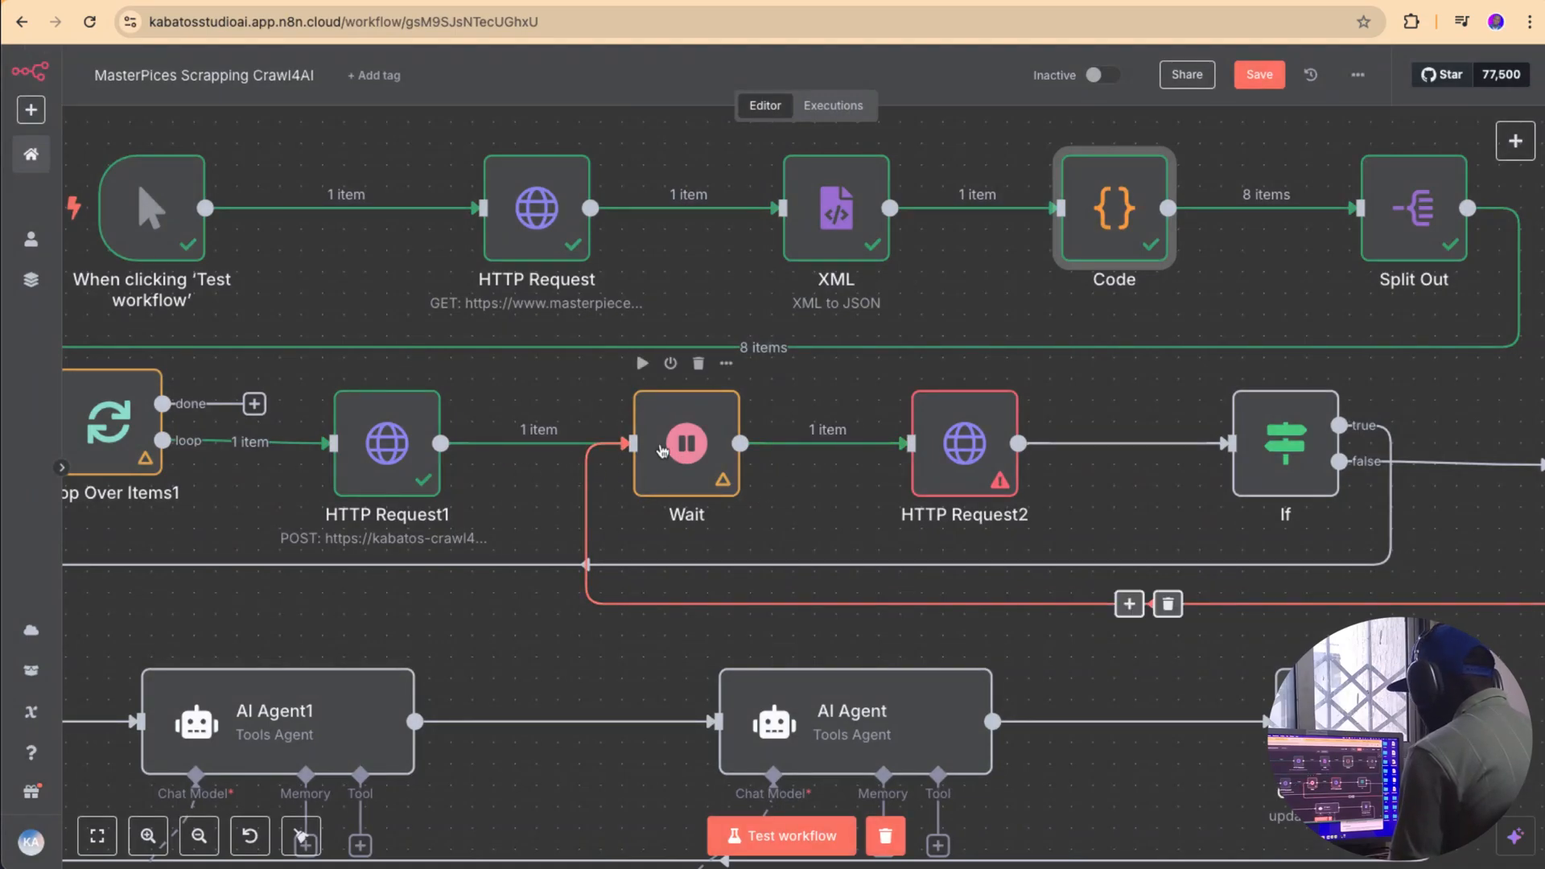
pyautogui.click(668, 450)
pyautogui.doubleClick(668, 447)
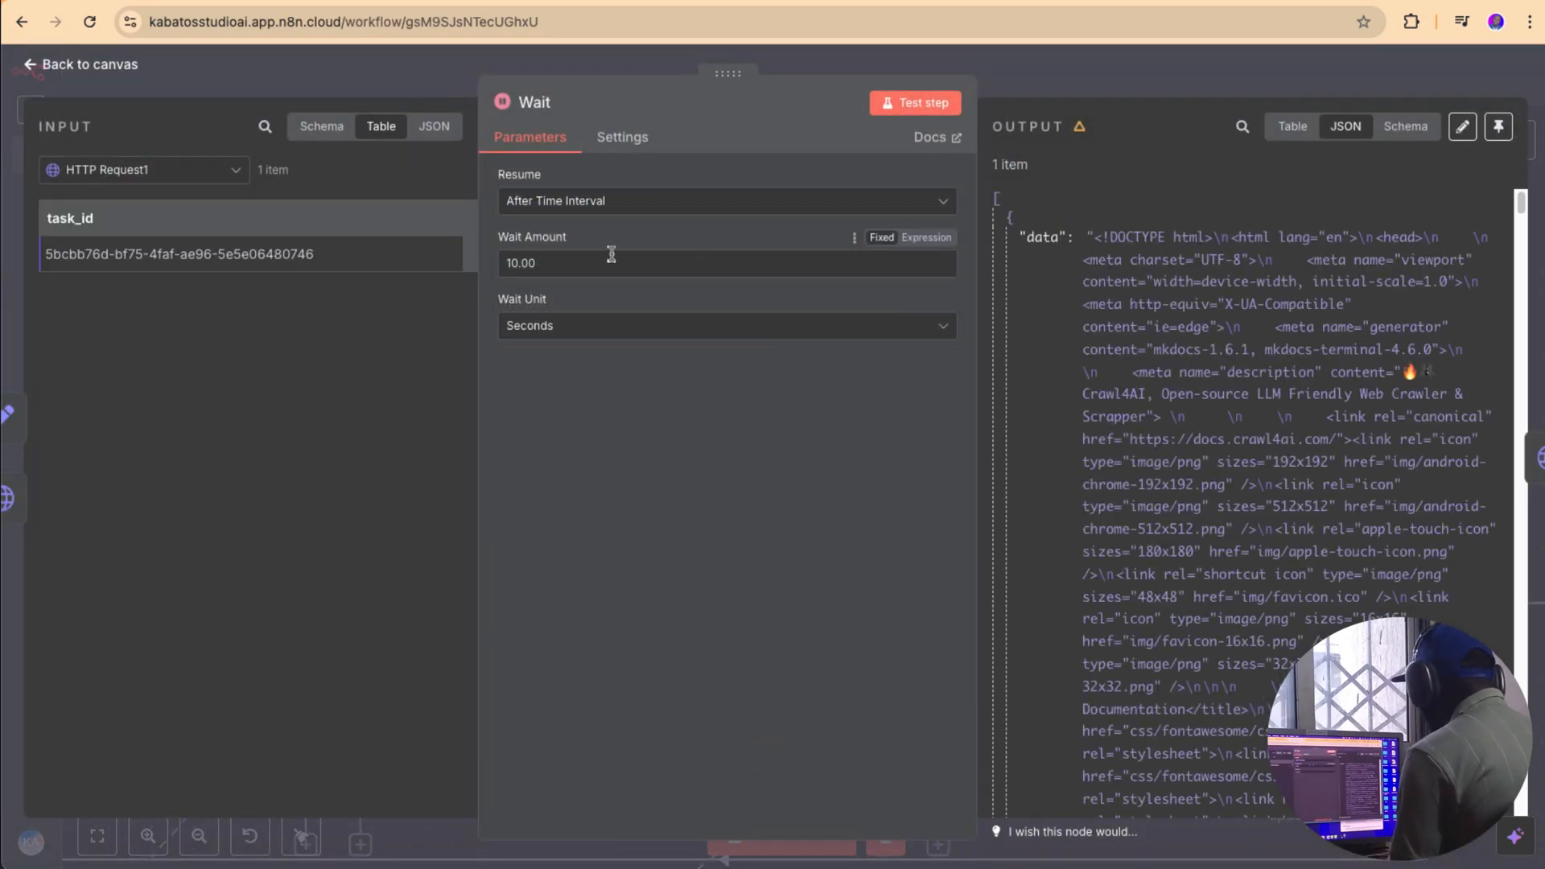
pyautogui.click(916, 103)
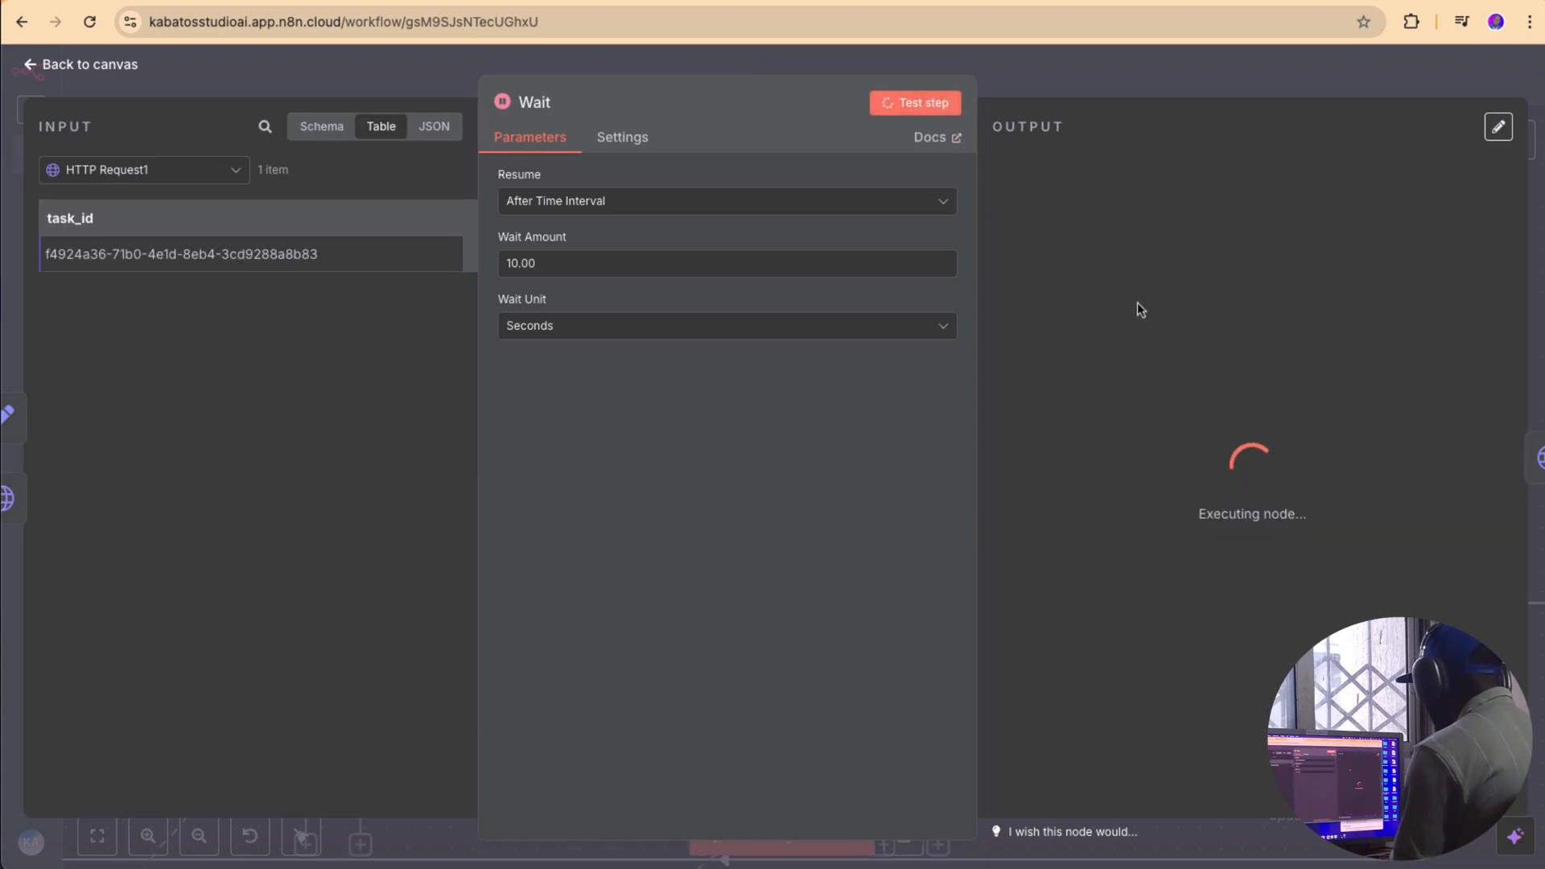
pyautogui.click(1134, 92)
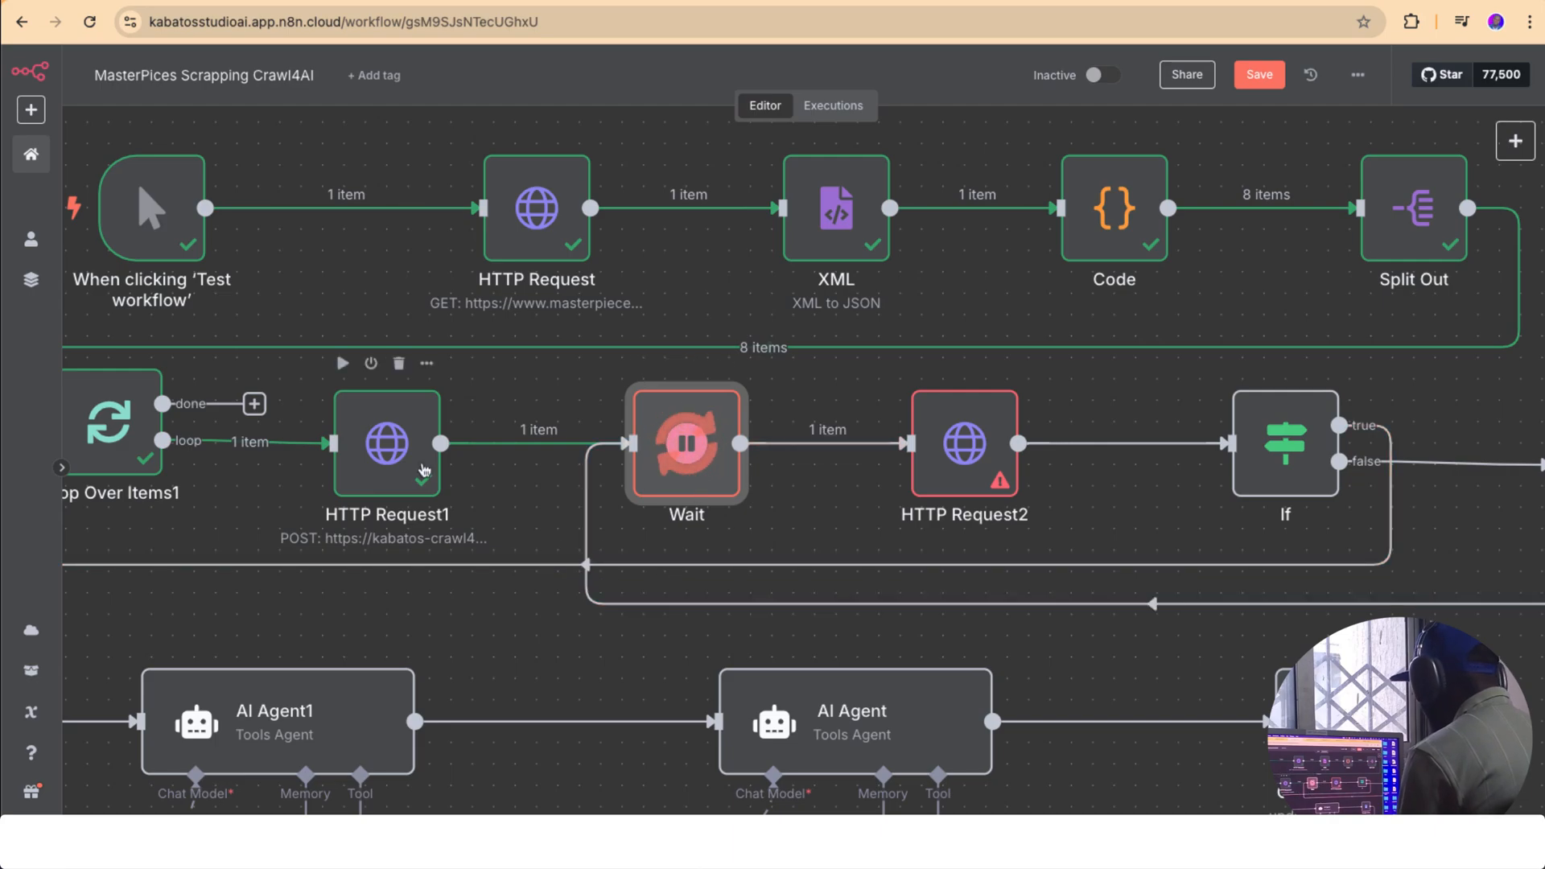
pyautogui.doubleClick(718, 457)
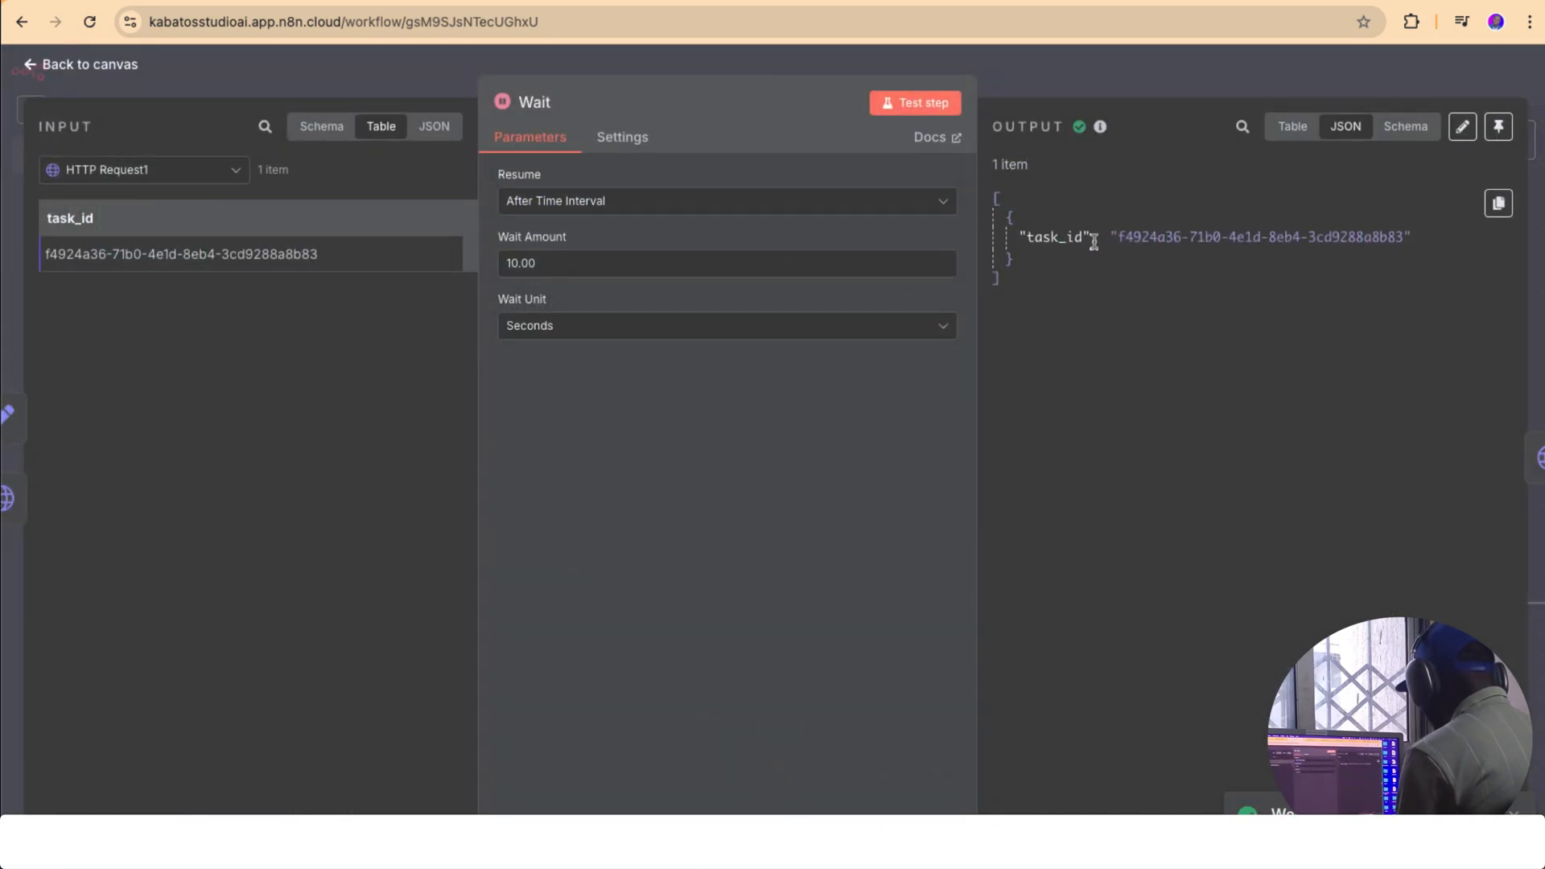
pyautogui.click(1081, 95)
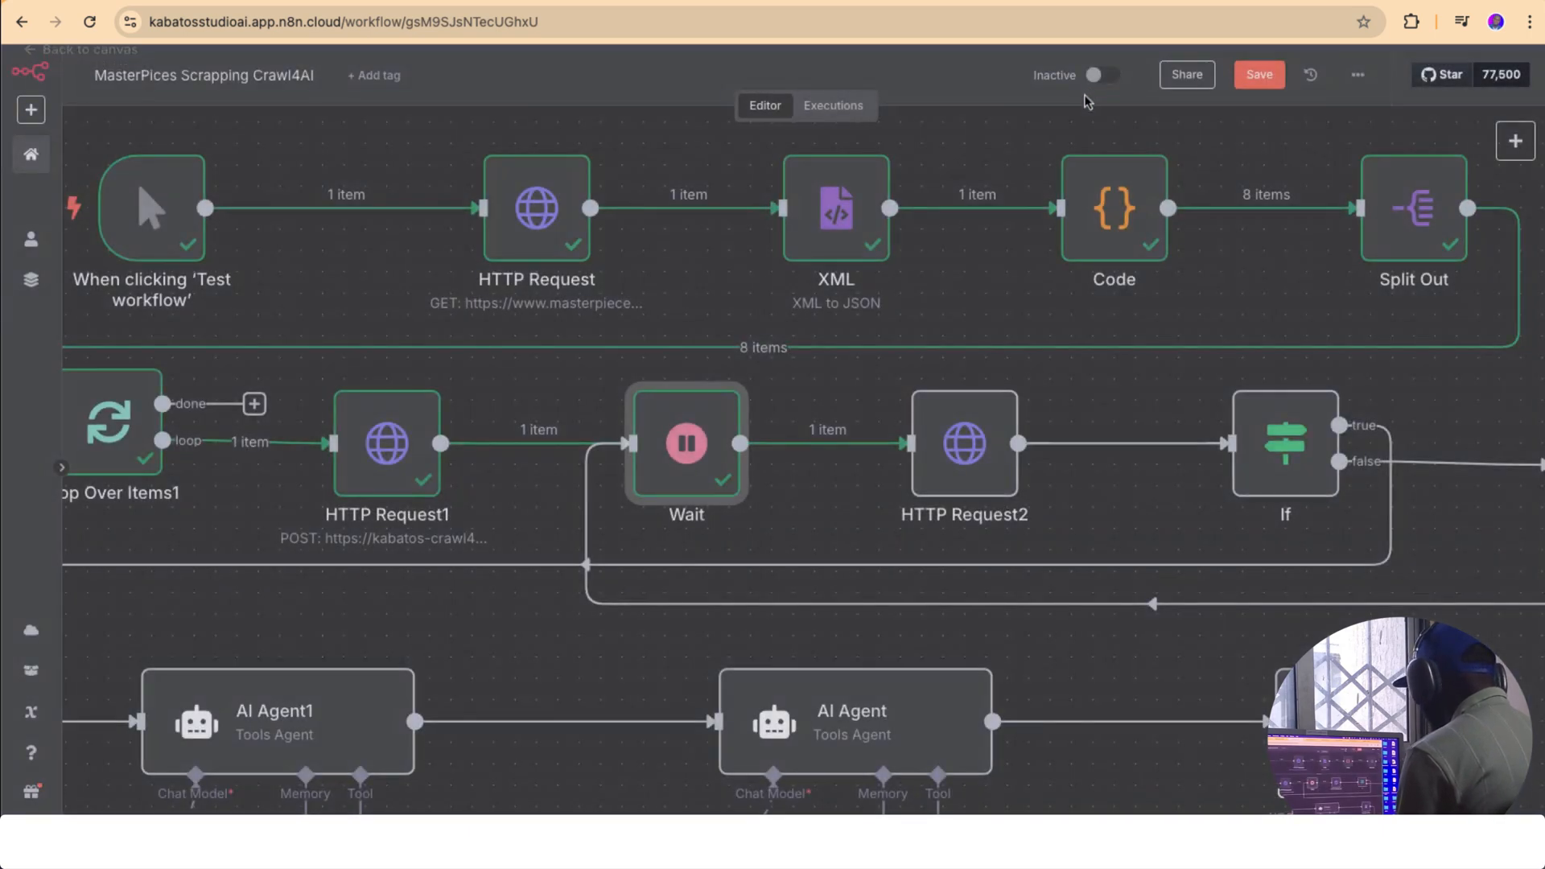
# Review HTTP Request2's GET request to the crawl task endpoint, then switch to the Skool lesson.
pyautogui.click(960, 448)
pyautogui.doubleClick(960, 447)
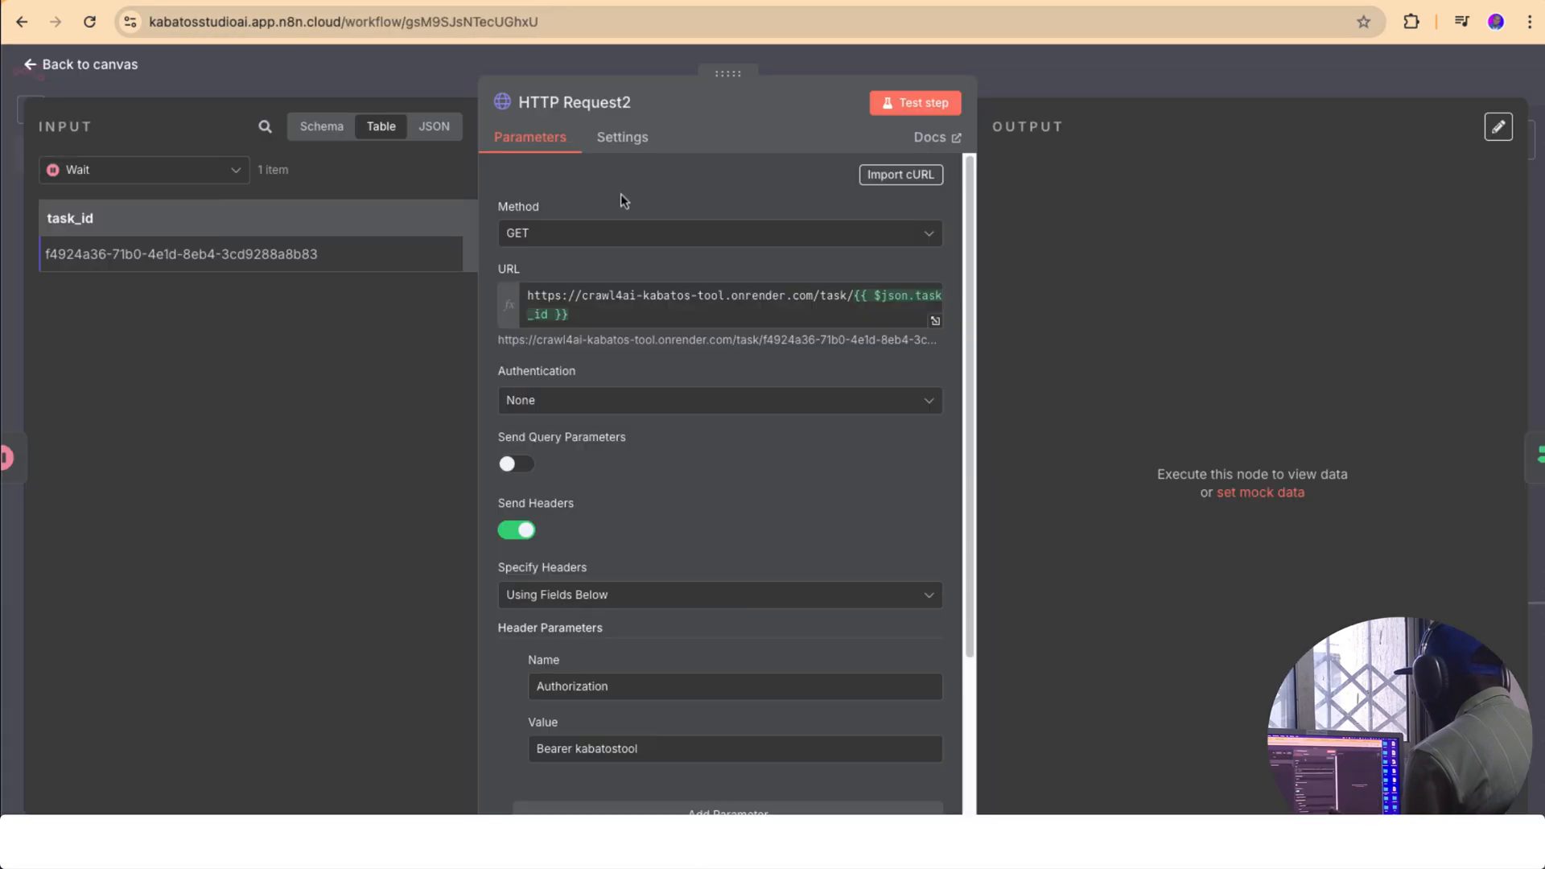
pyautogui.click(821, 62)
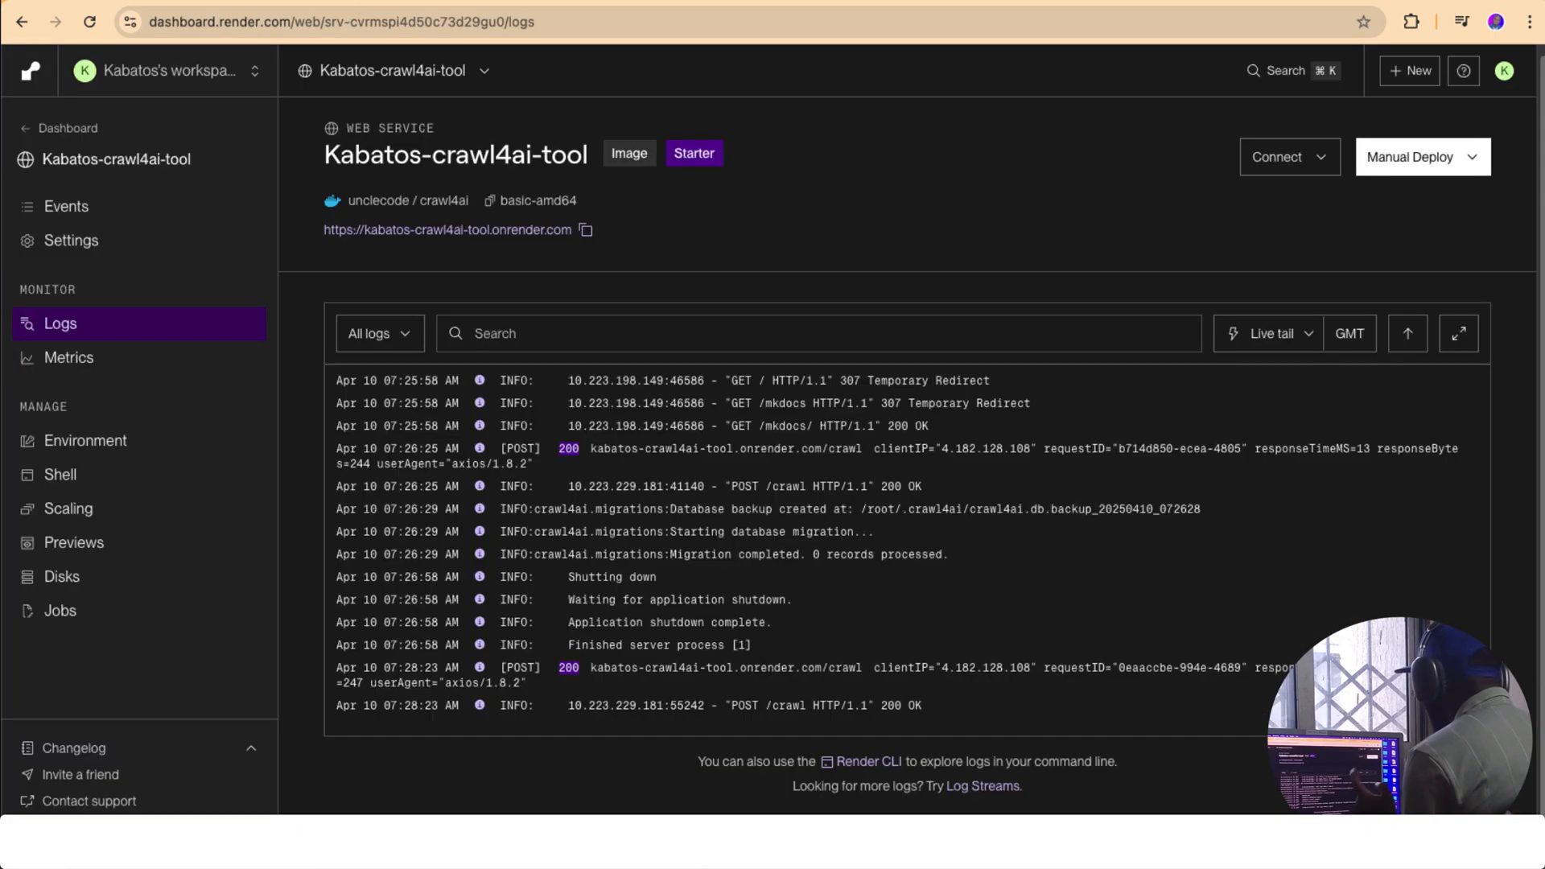
pyautogui.click(523, 1)
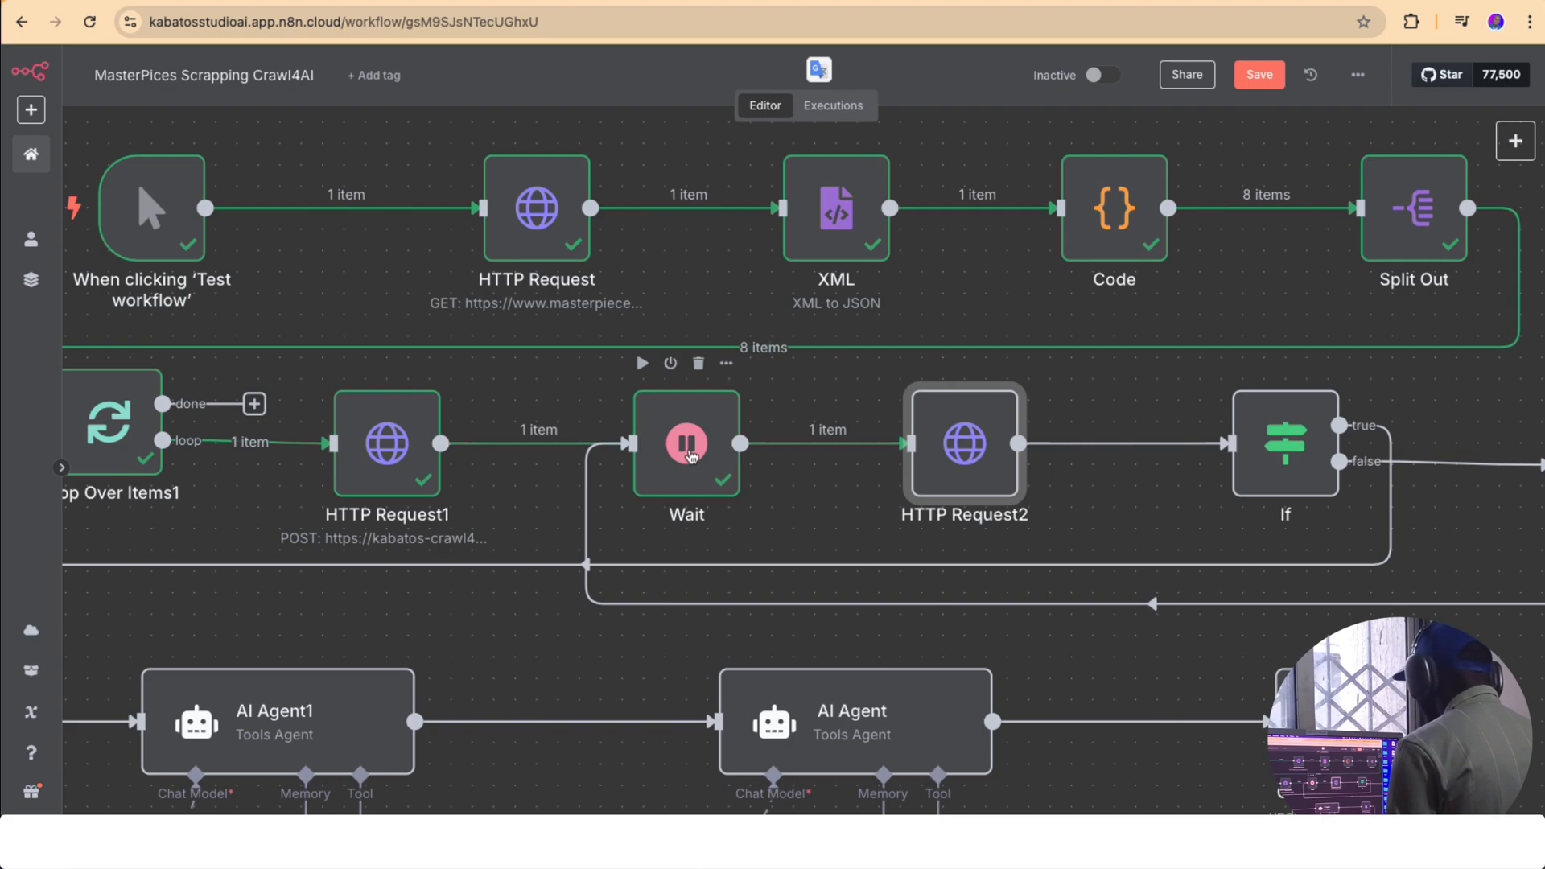
pyautogui.doubleClick(965, 447)
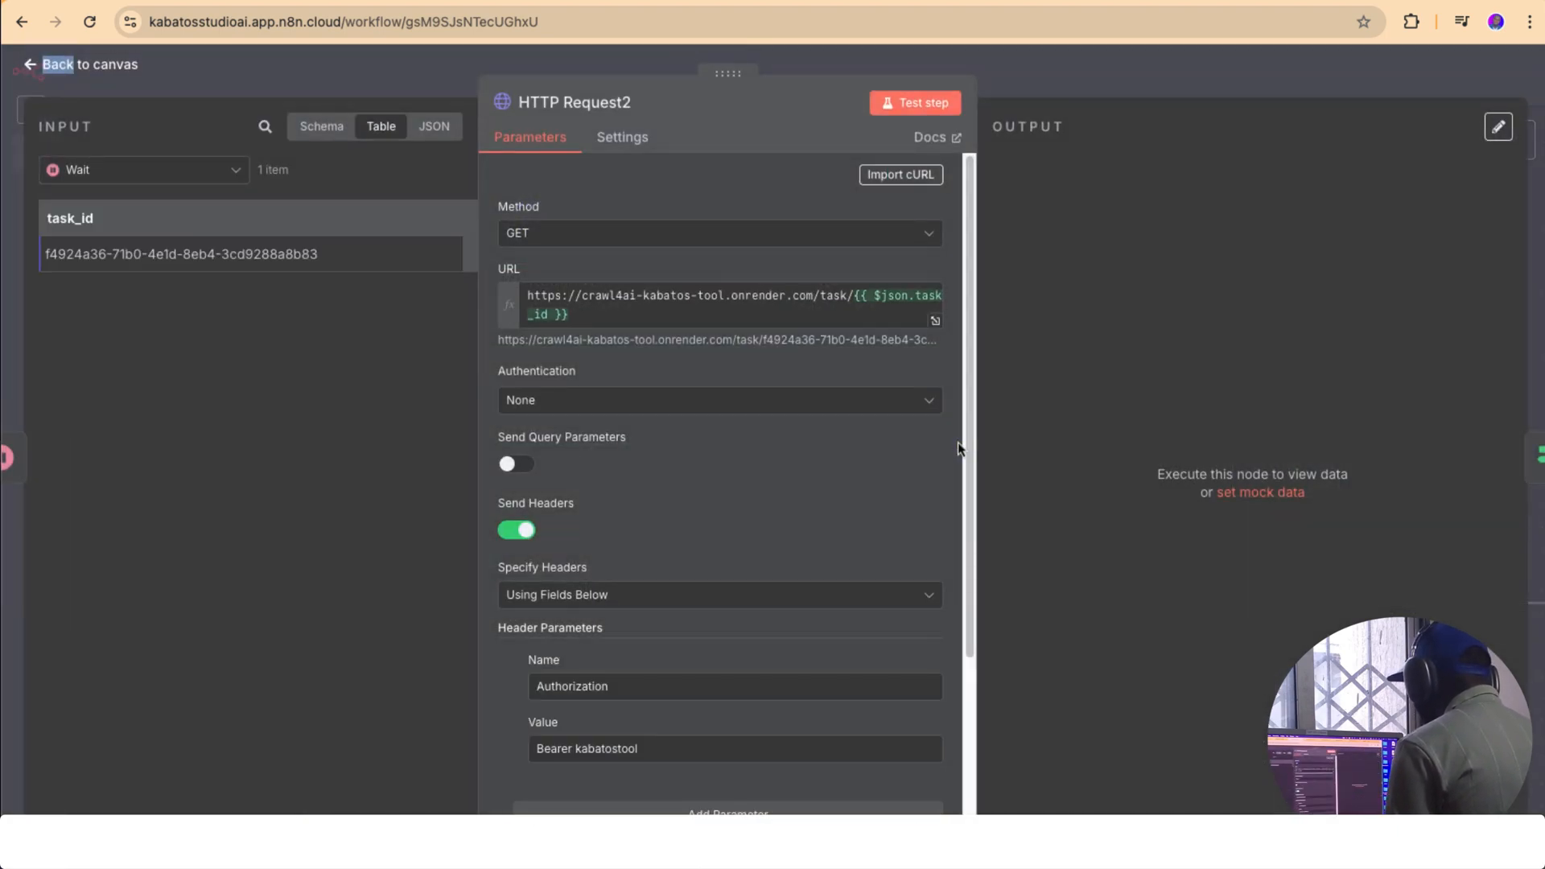
pyautogui.click(148, 1)
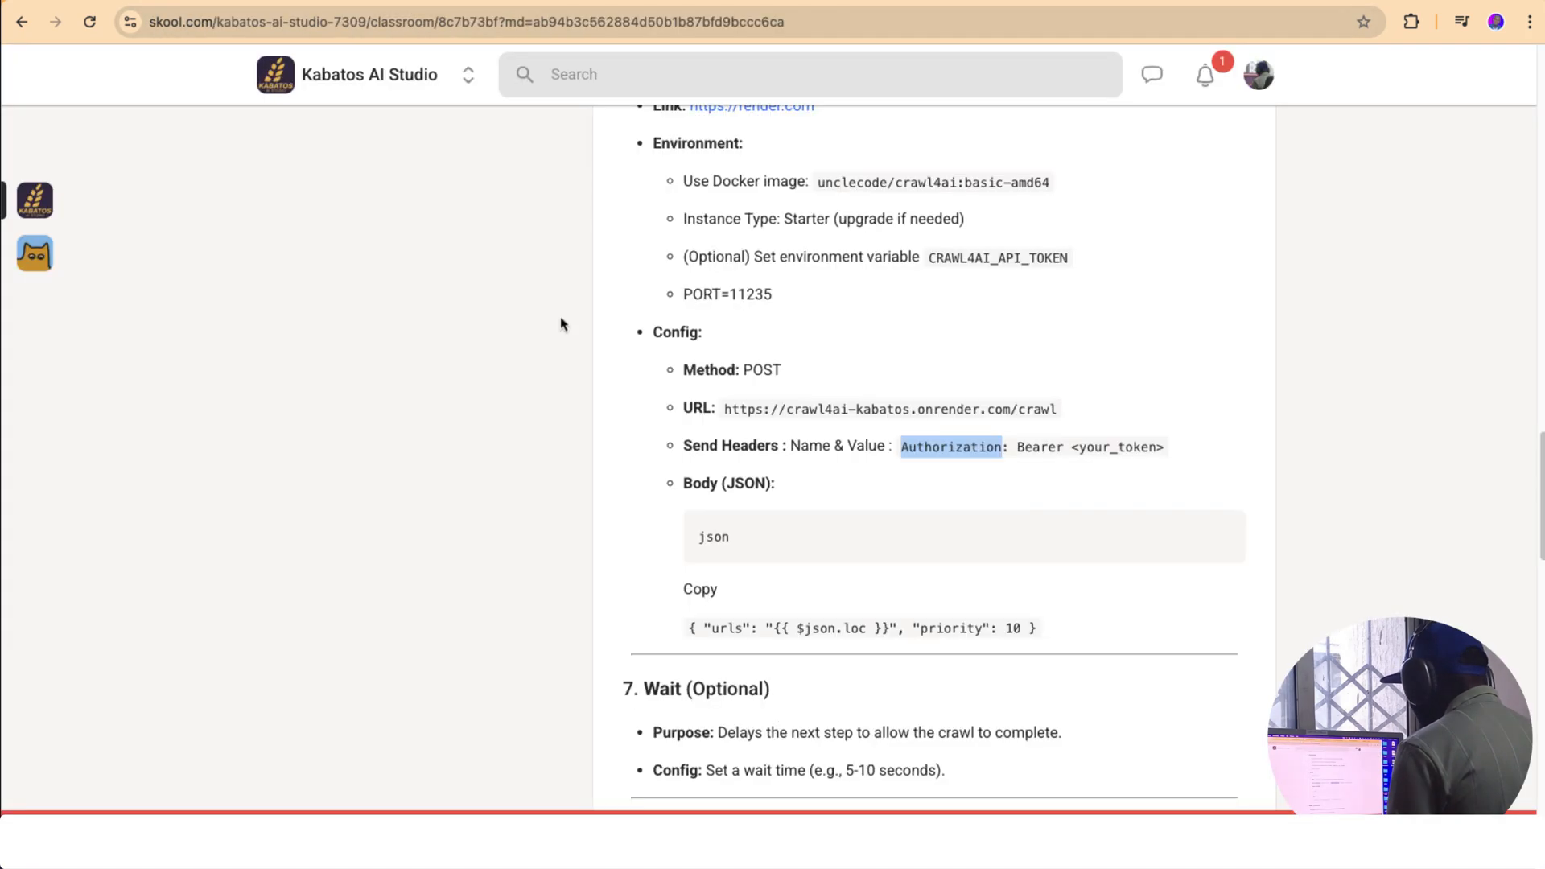
# Read the Skool lesson's step 8 retrieve-results config and copy the Crawl4AI service URL from Render.
pyautogui.scroll(-2, 783, 562)
pyautogui.scroll(-5, 782, 562)
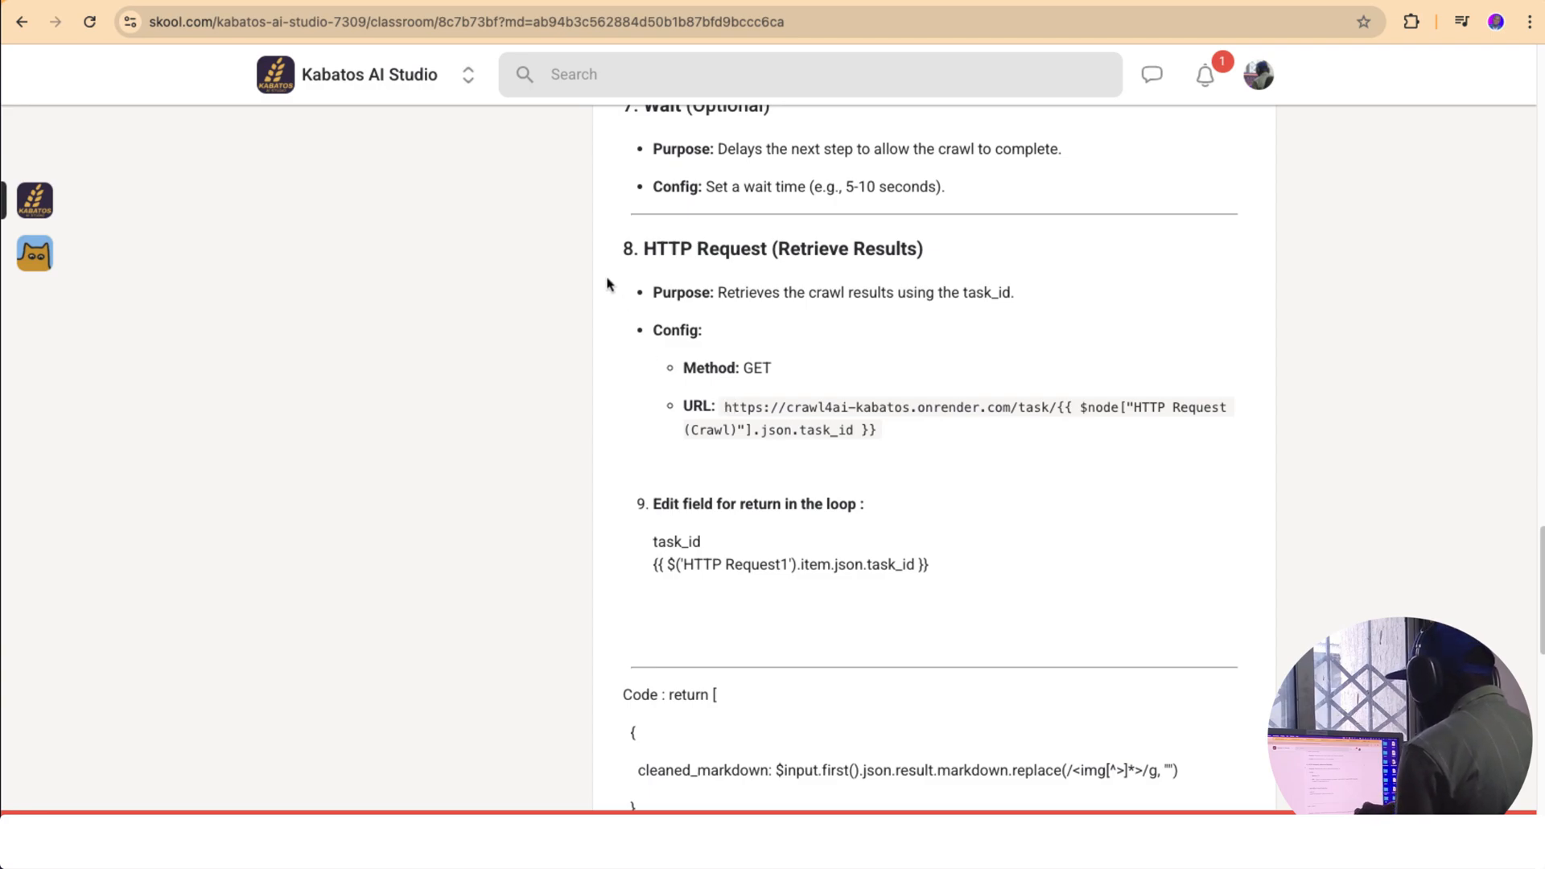
pyautogui.click(363, 5)
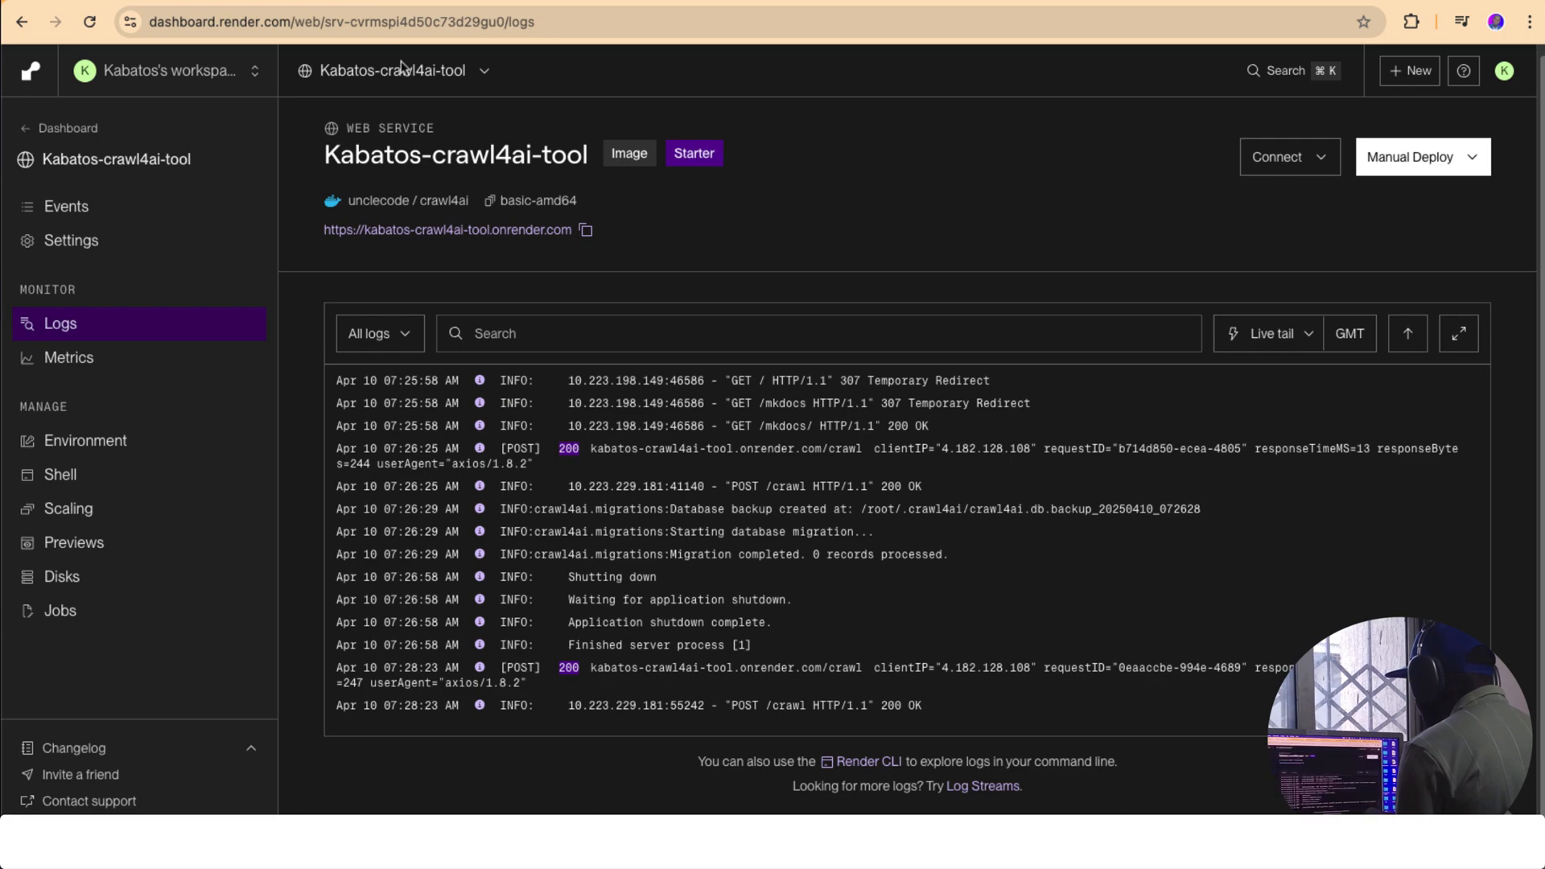
pyautogui.click(589, 234)
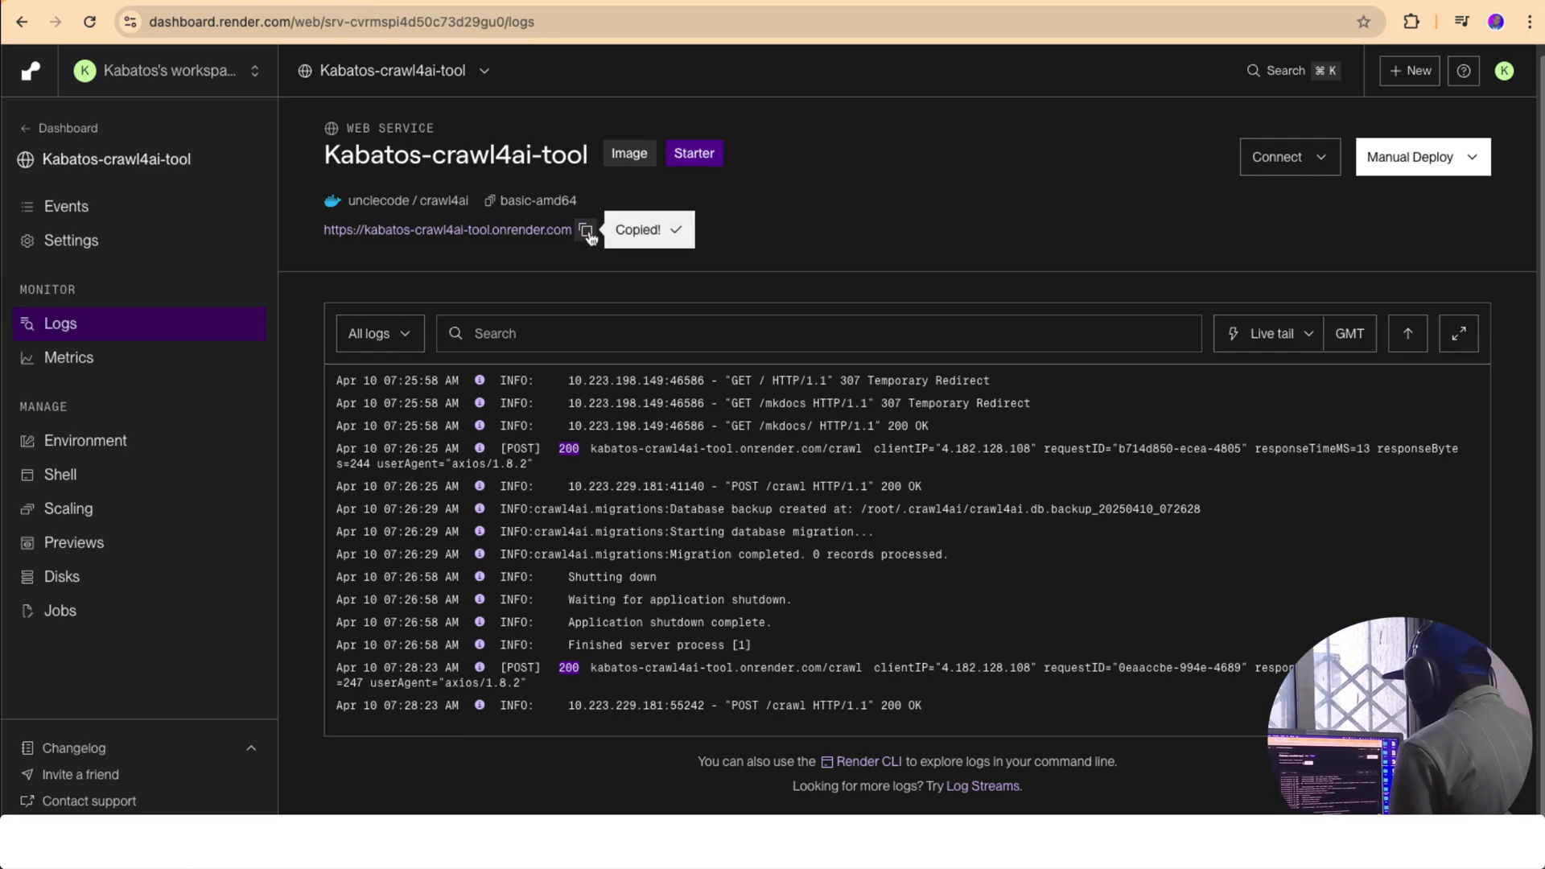
pyautogui.click(278, 3)
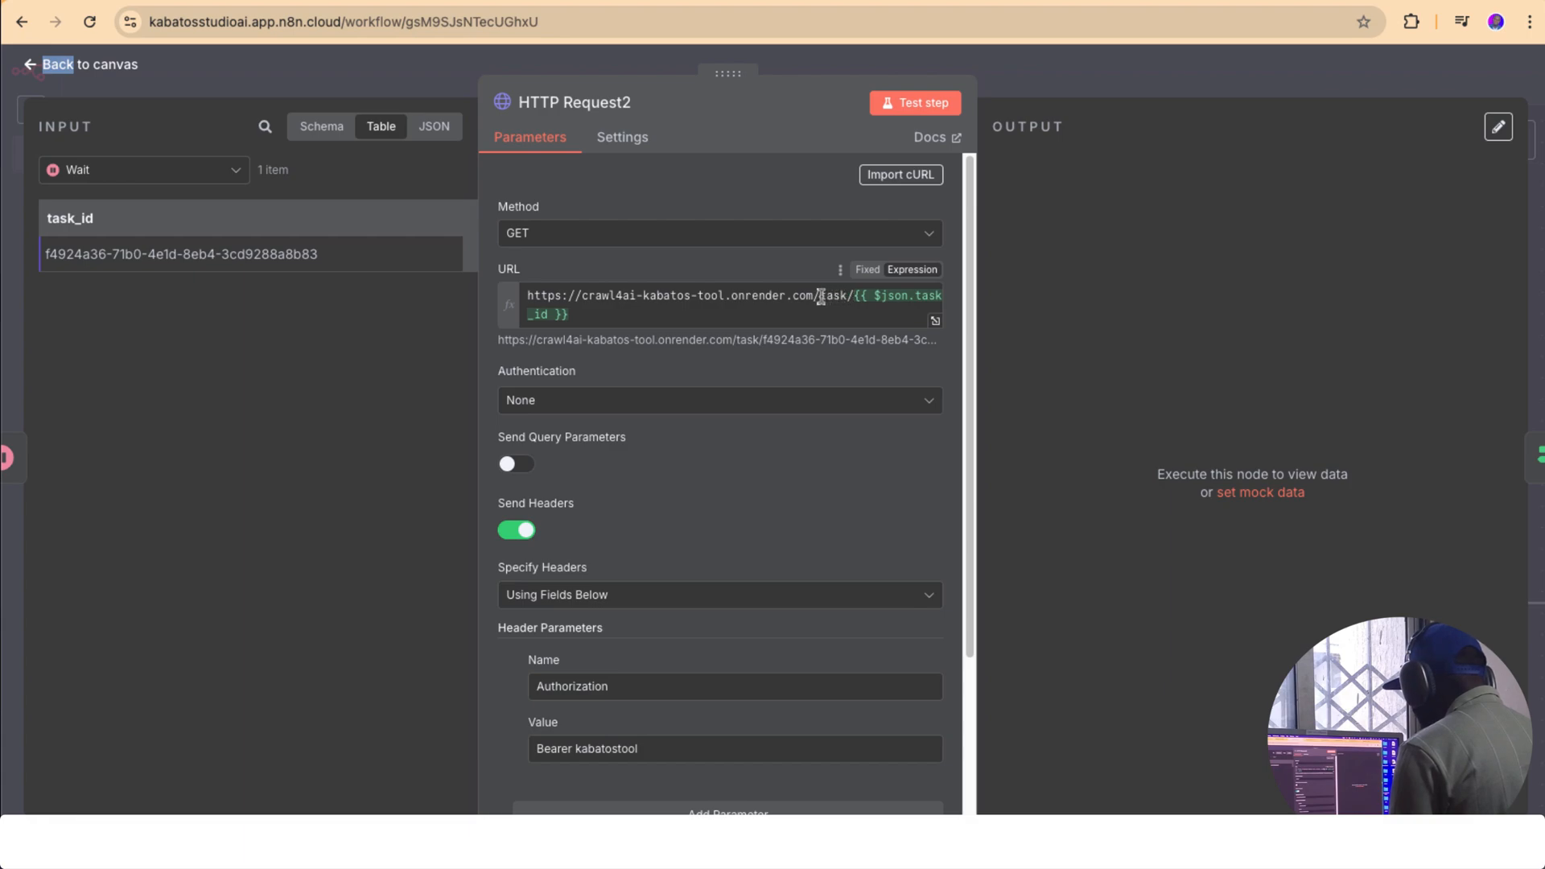
# Paste the Render service address into HTTP Request2's URL, after checking HTTP Request1's settings.
pyautogui.moveTo(812, 295); pyautogui.dragTo(515, 304)
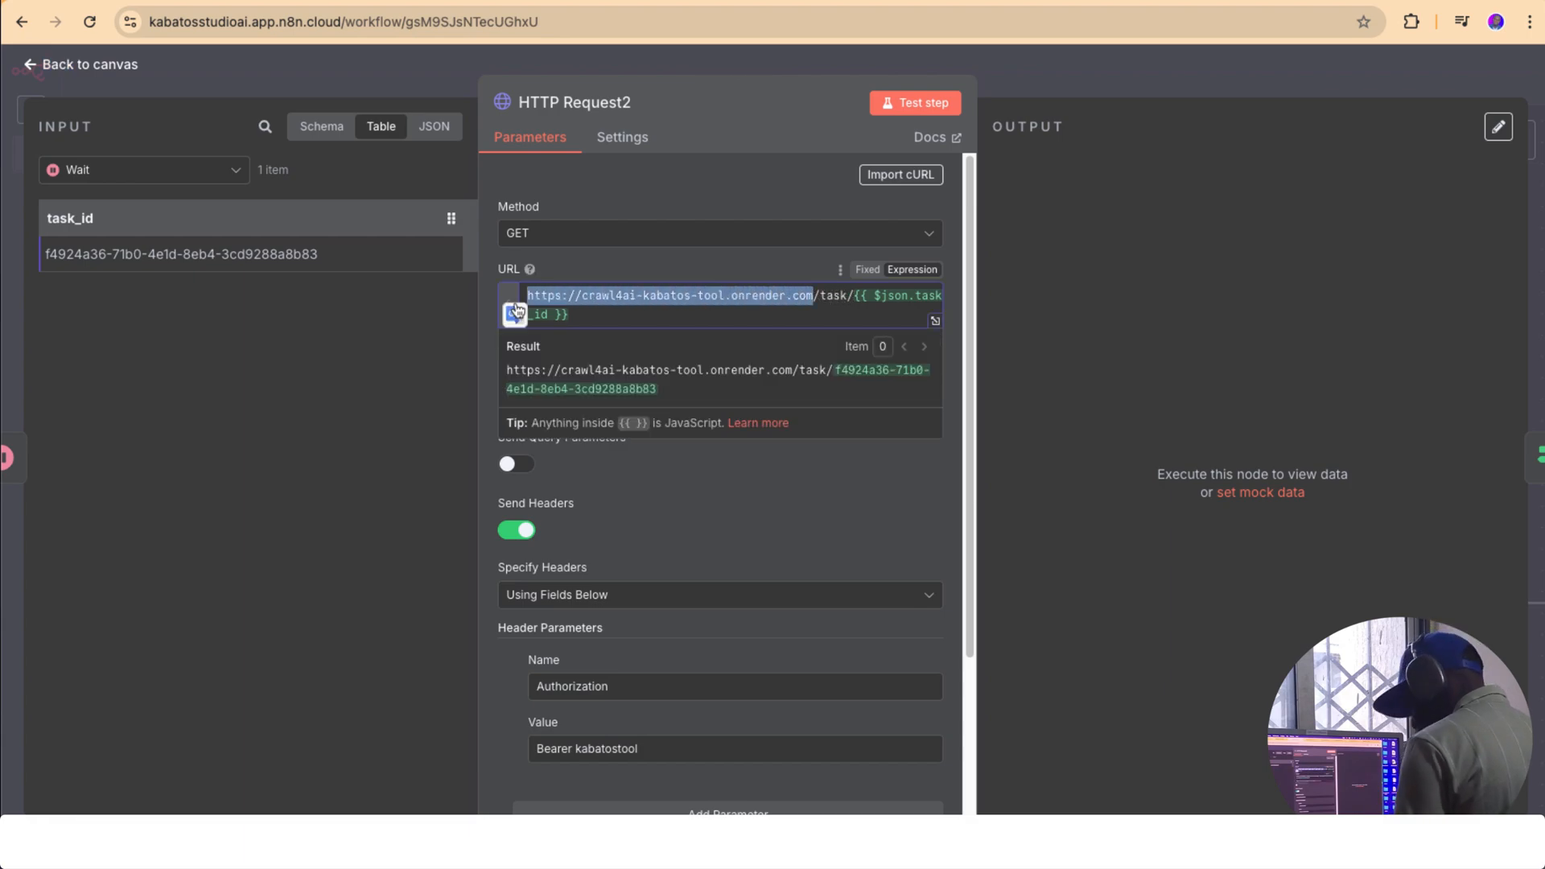
pyautogui.hotkey('ctrl', 'v')
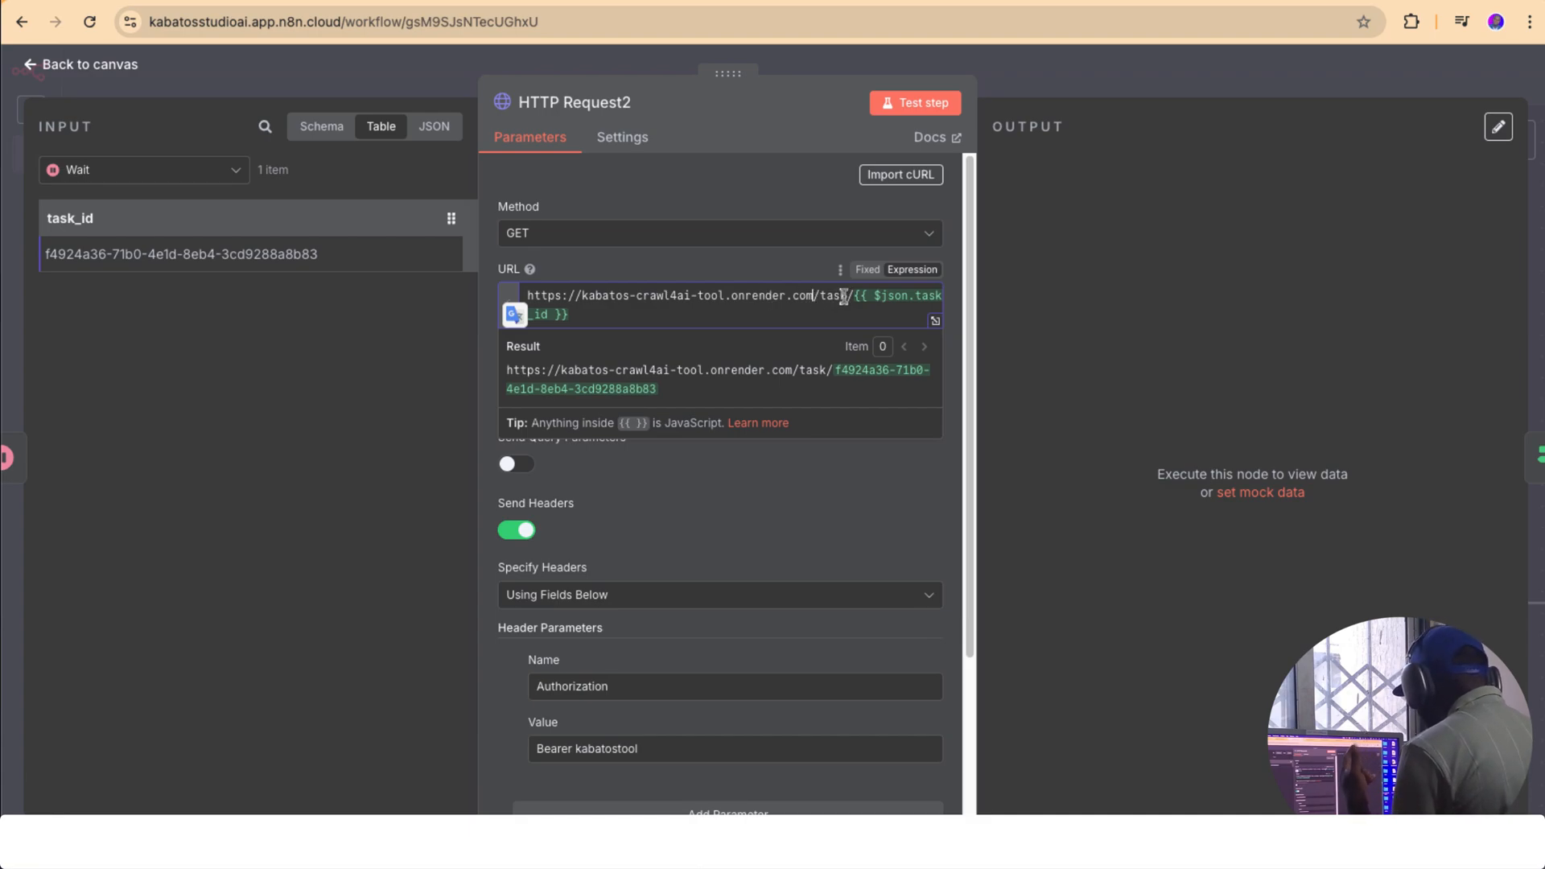
pyautogui.click(351, 91)
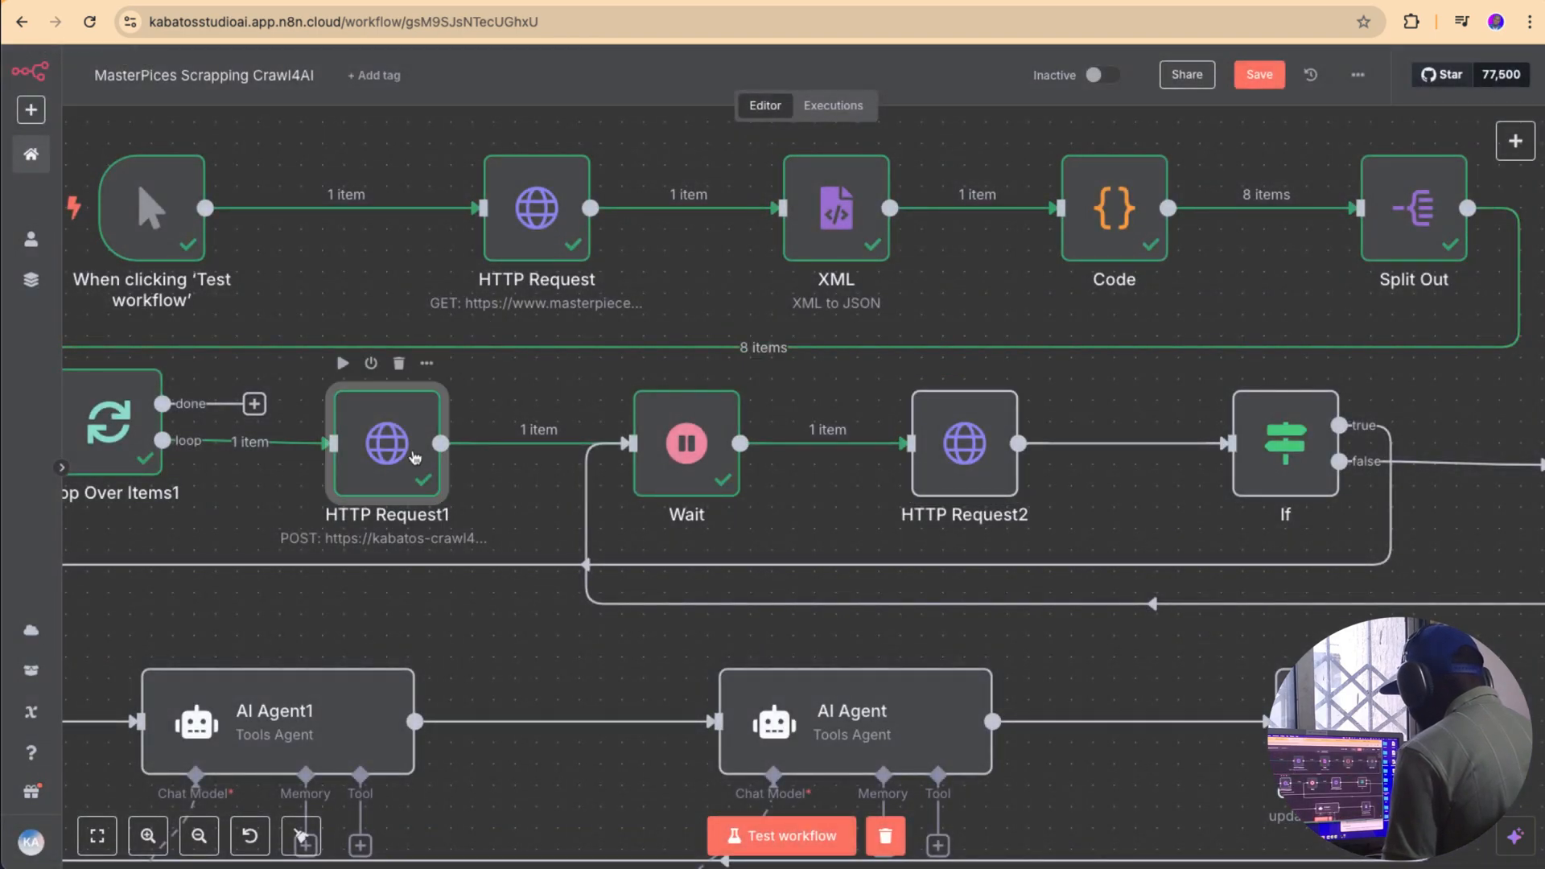
pyautogui.press('Return')
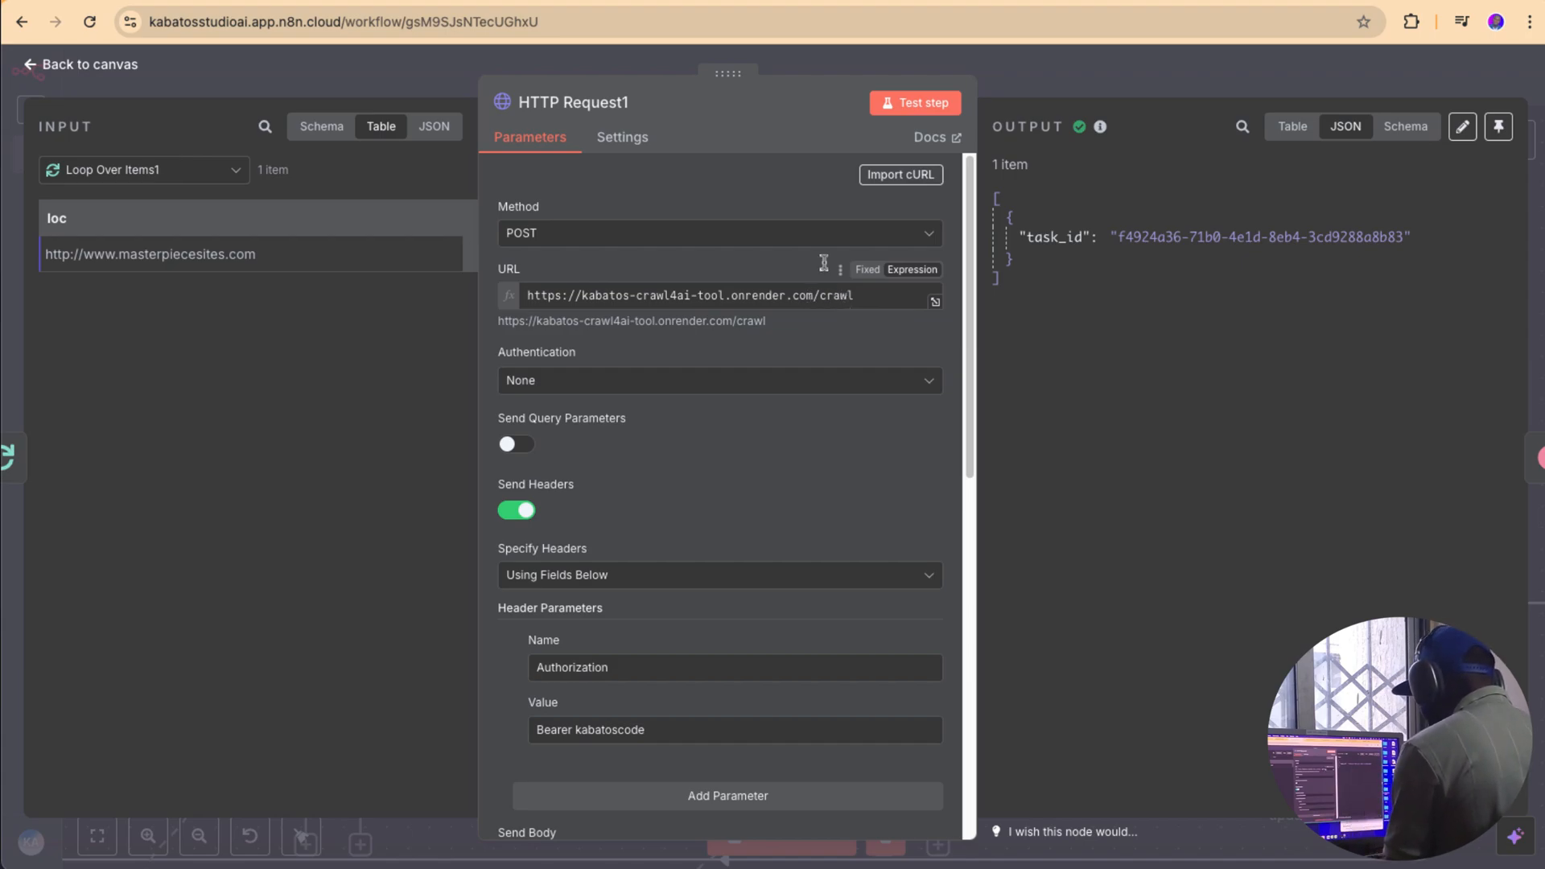
pyautogui.click(800, 73)
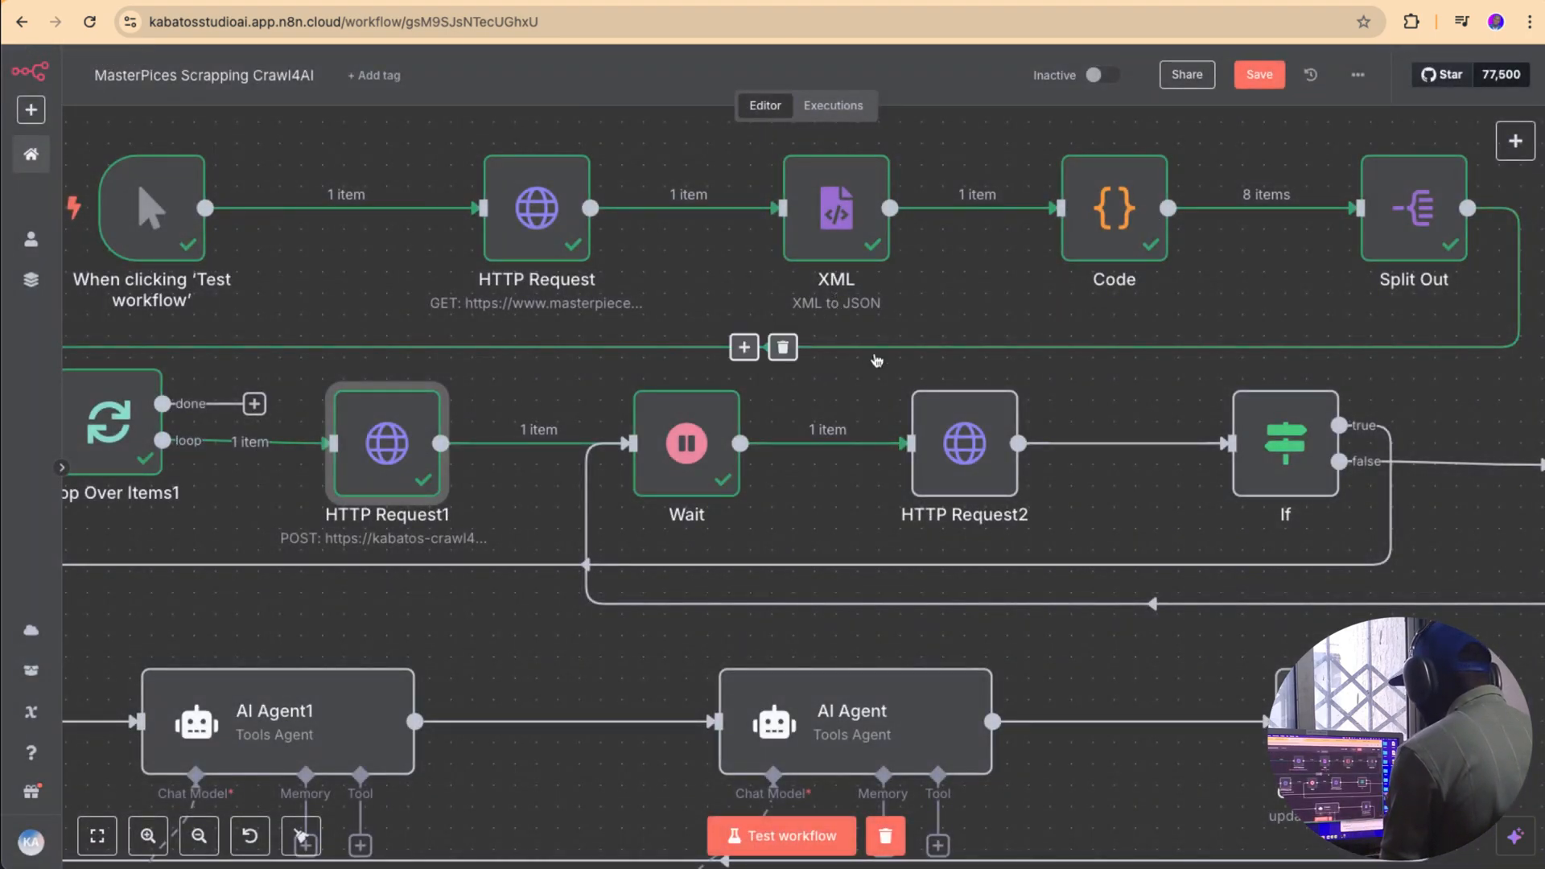
pyautogui.click(917, 420)
pyautogui.press('Return')
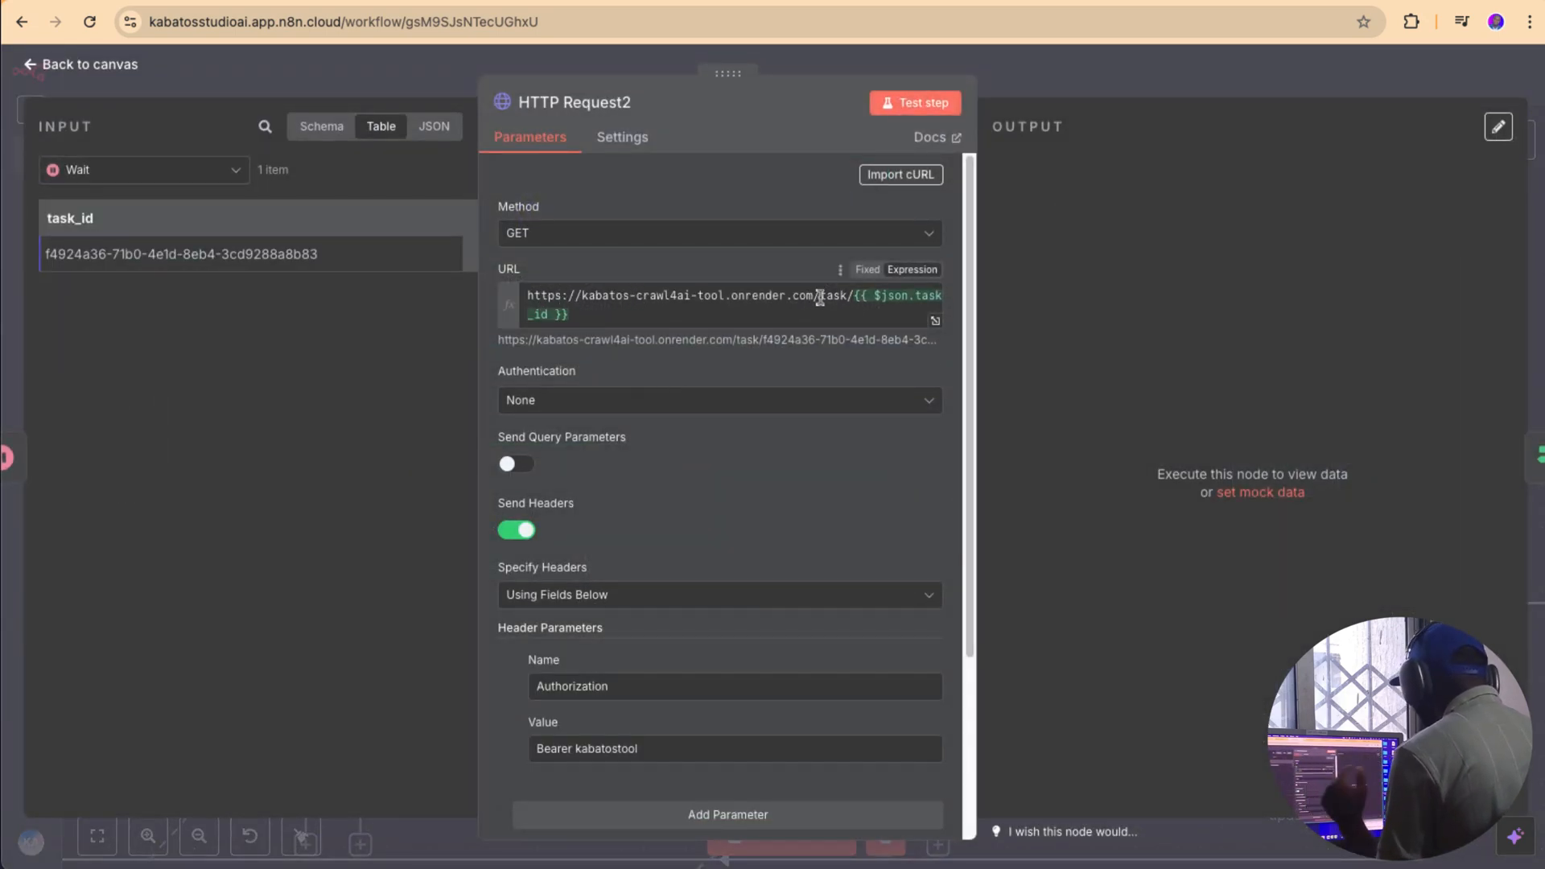
# Swap the URL's task_id expression for the input task_id field and clear the old bearer token.
pyautogui.moveTo(854, 300); pyautogui.dragTo(858, 313)
pyautogui.press('BackSpace')
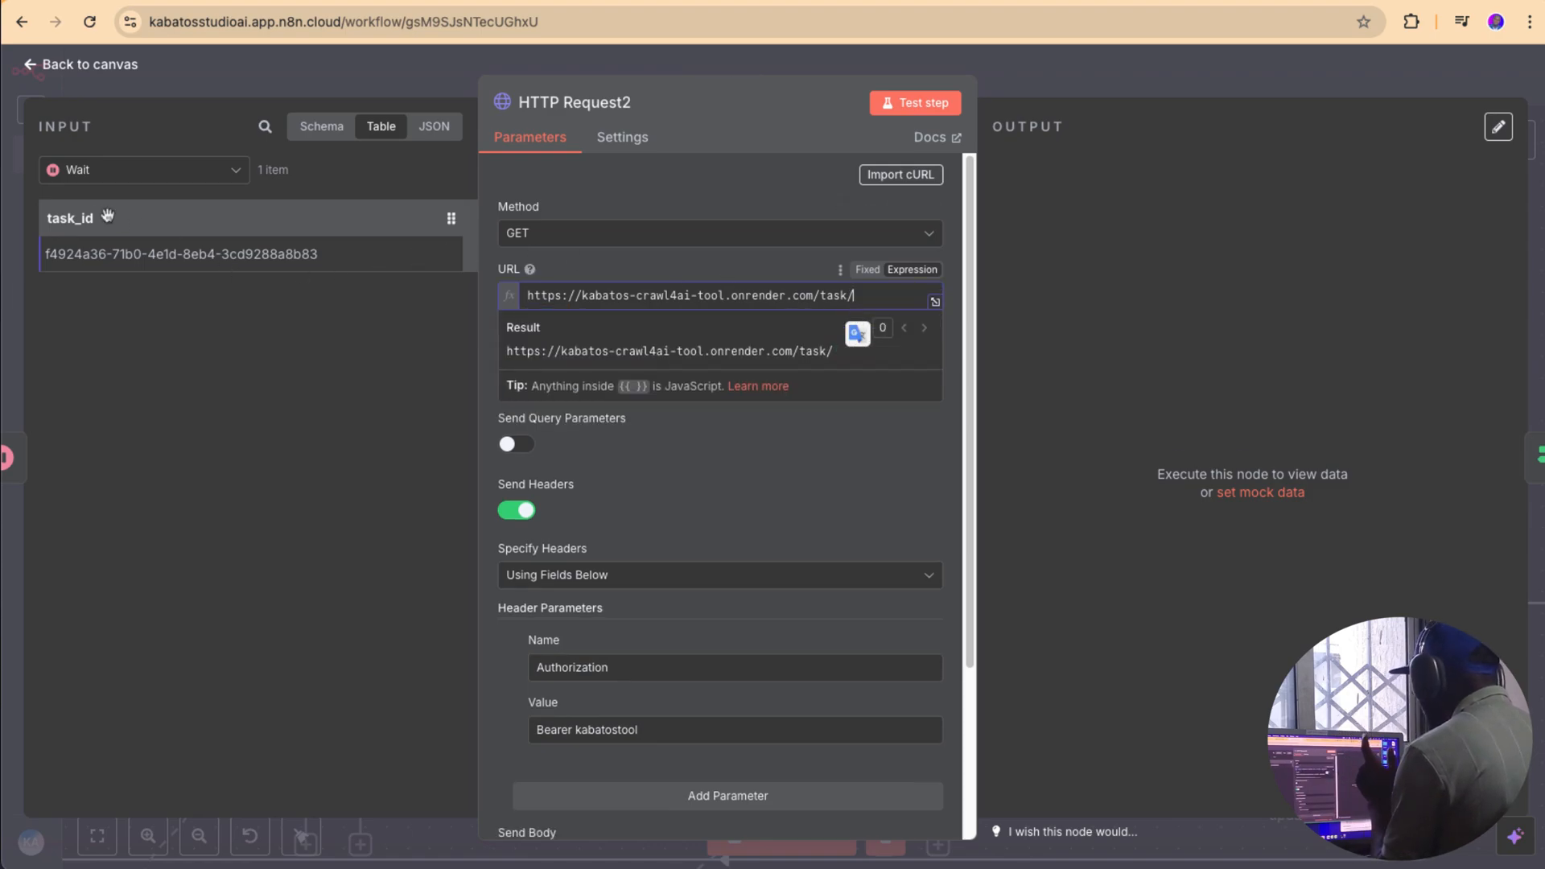
pyautogui.moveTo(83, 235); pyautogui.dragTo(831, 316)
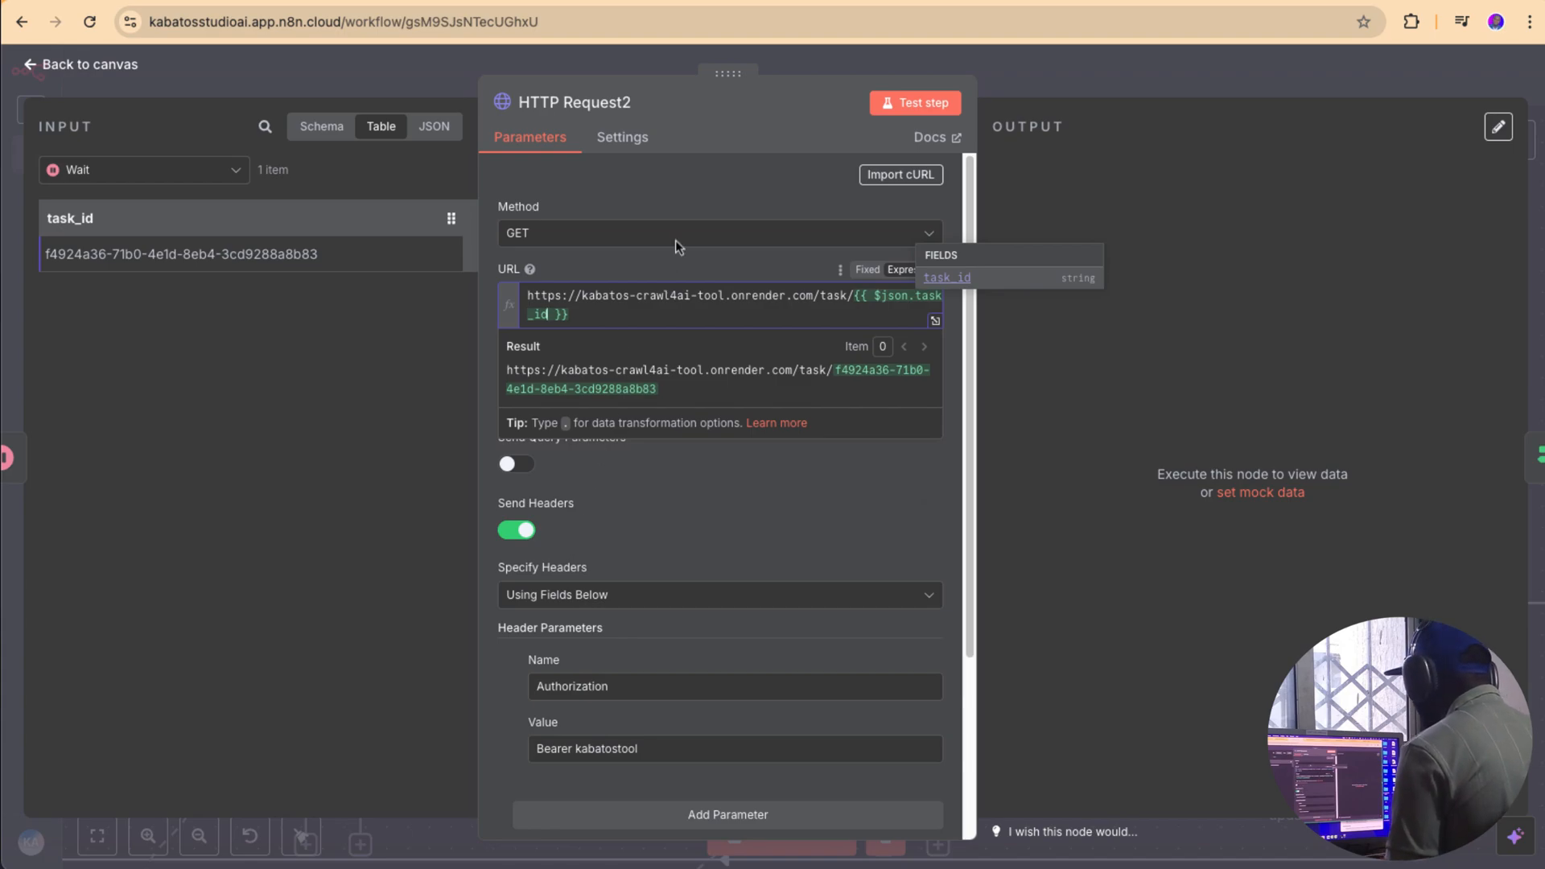
pyautogui.click(711, 210)
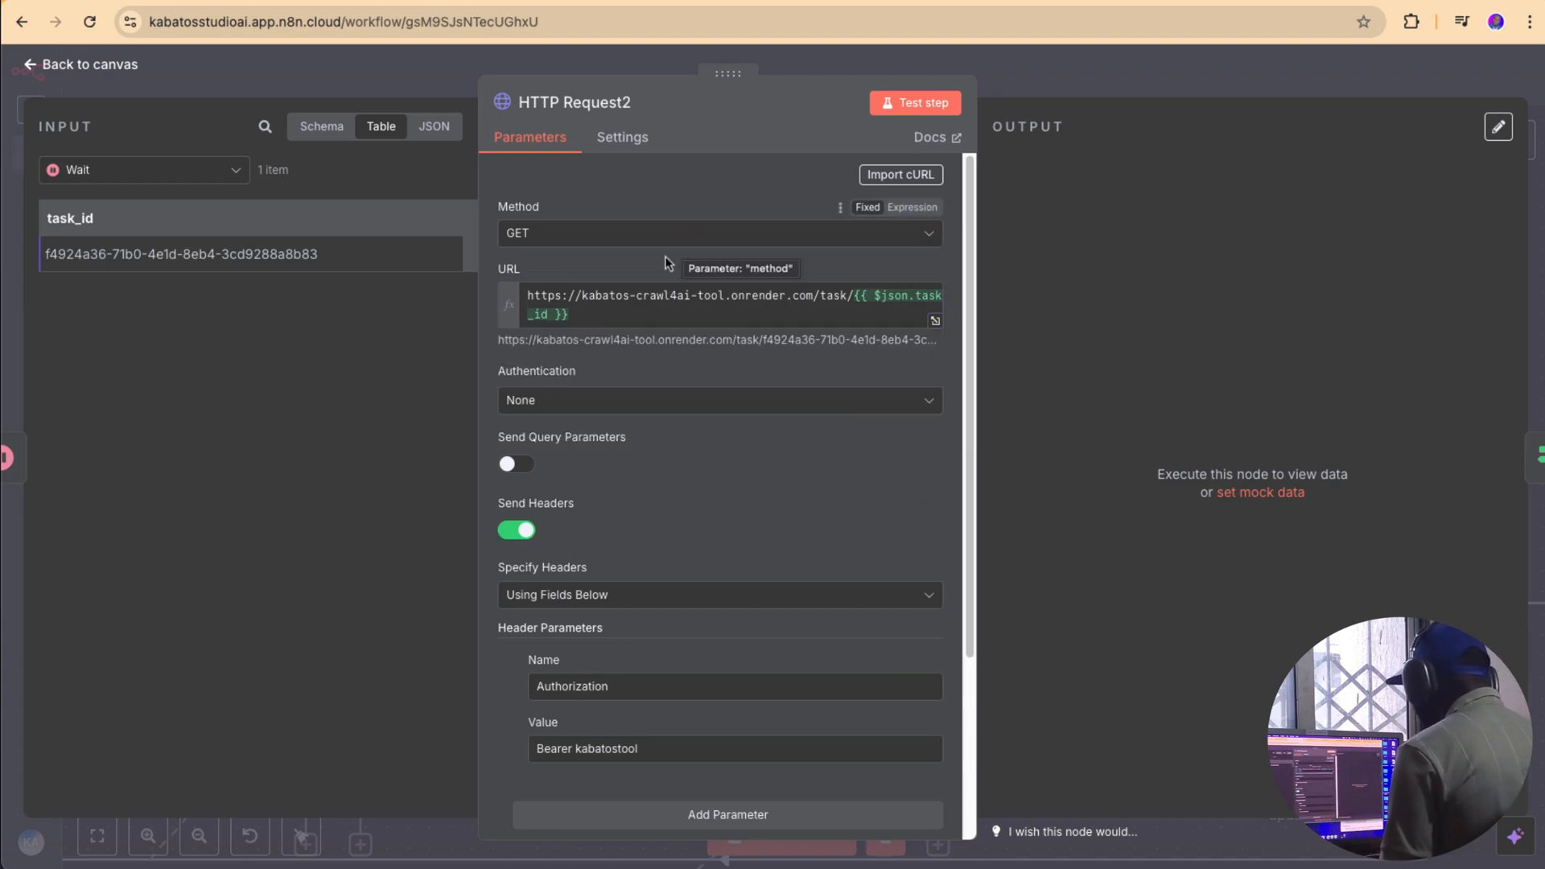
pyautogui.scroll(-3, 650, 516)
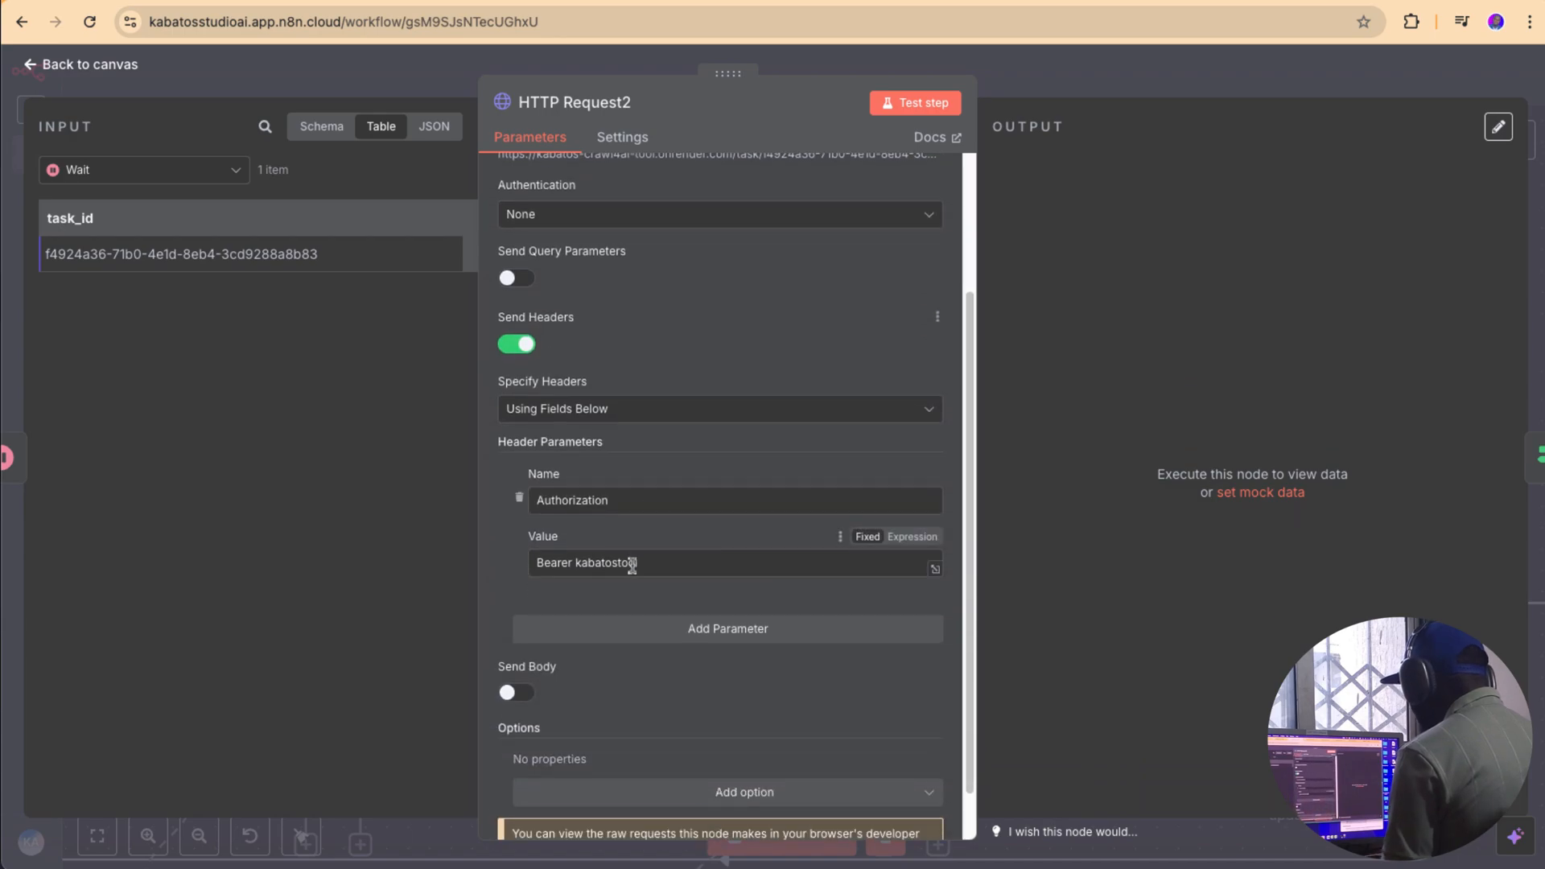
pyautogui.doubleClick(619, 563)
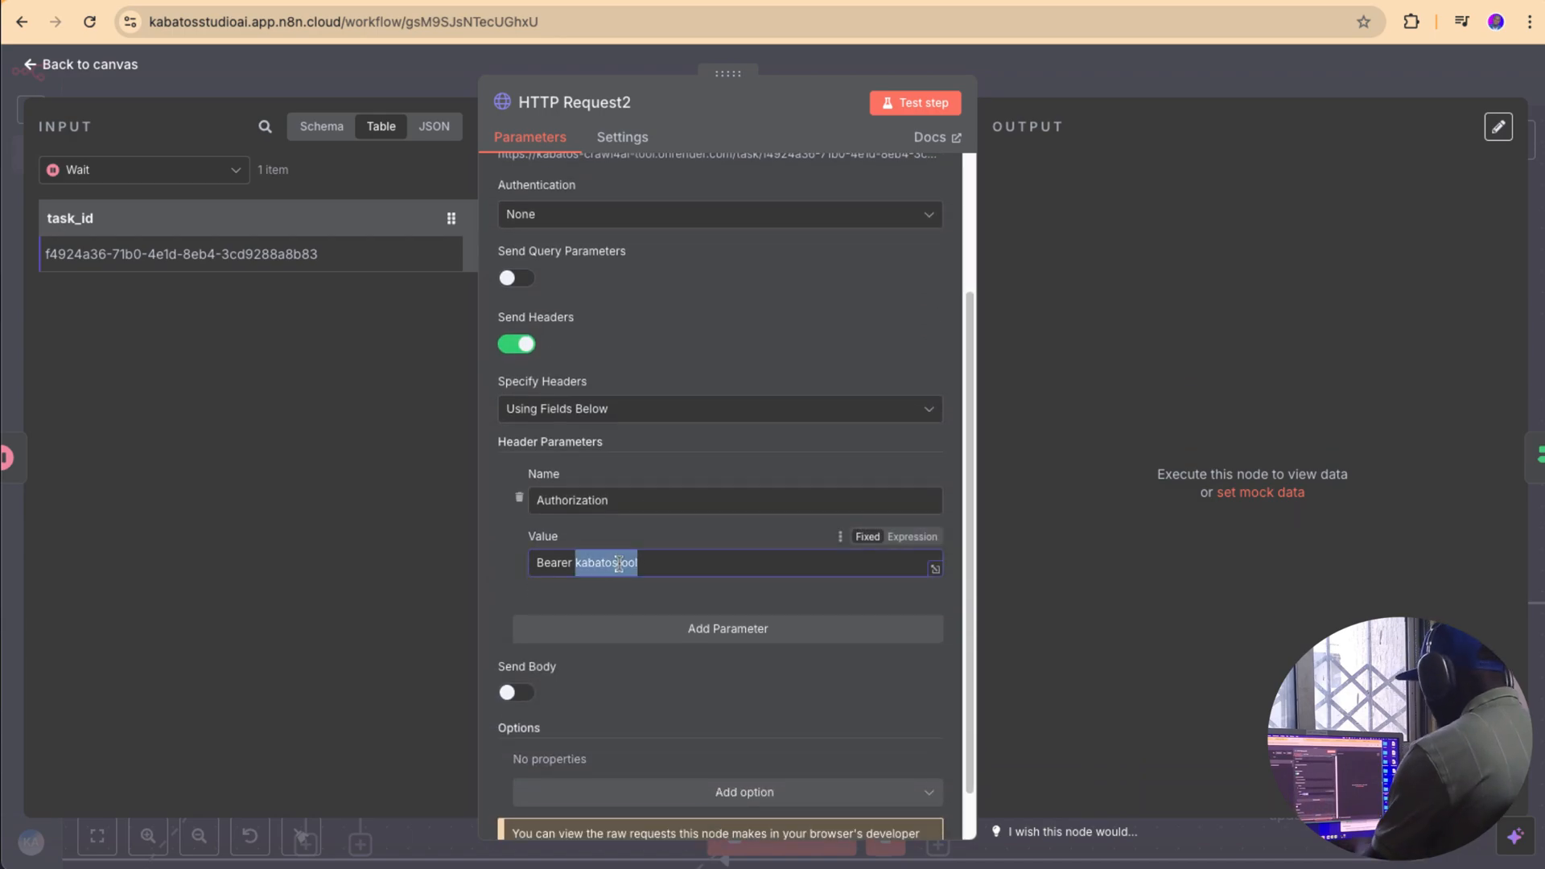
pyautogui.press('BackSpace')
pyautogui.press('BackSpace')
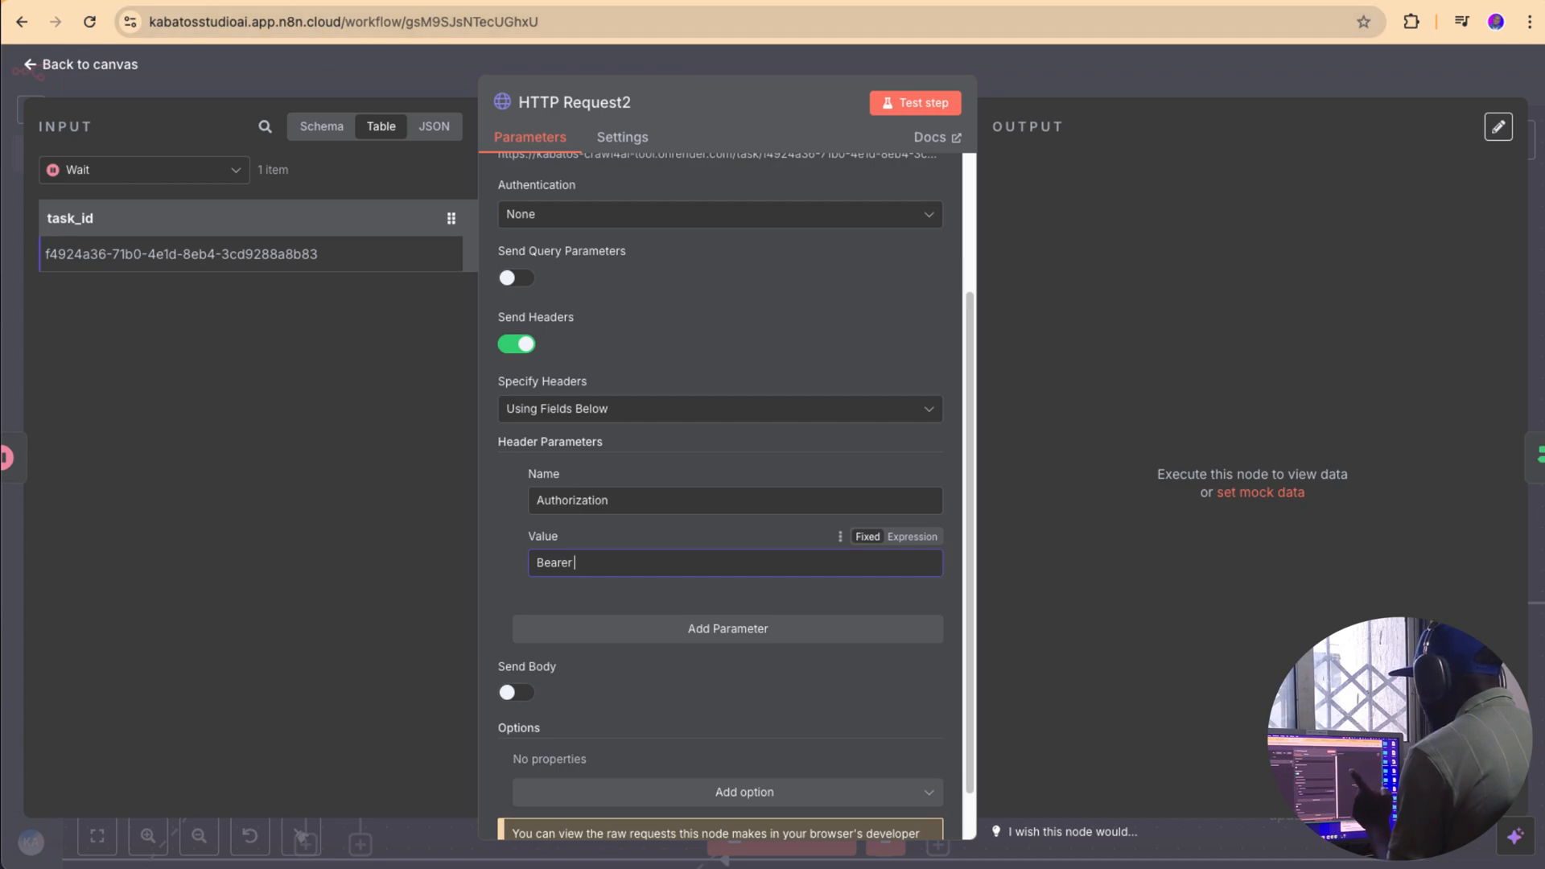
# Reveal and copy the CRAWL4AI_API_TOKEN value from Render's environment variables.
pyautogui.click(303, 1)
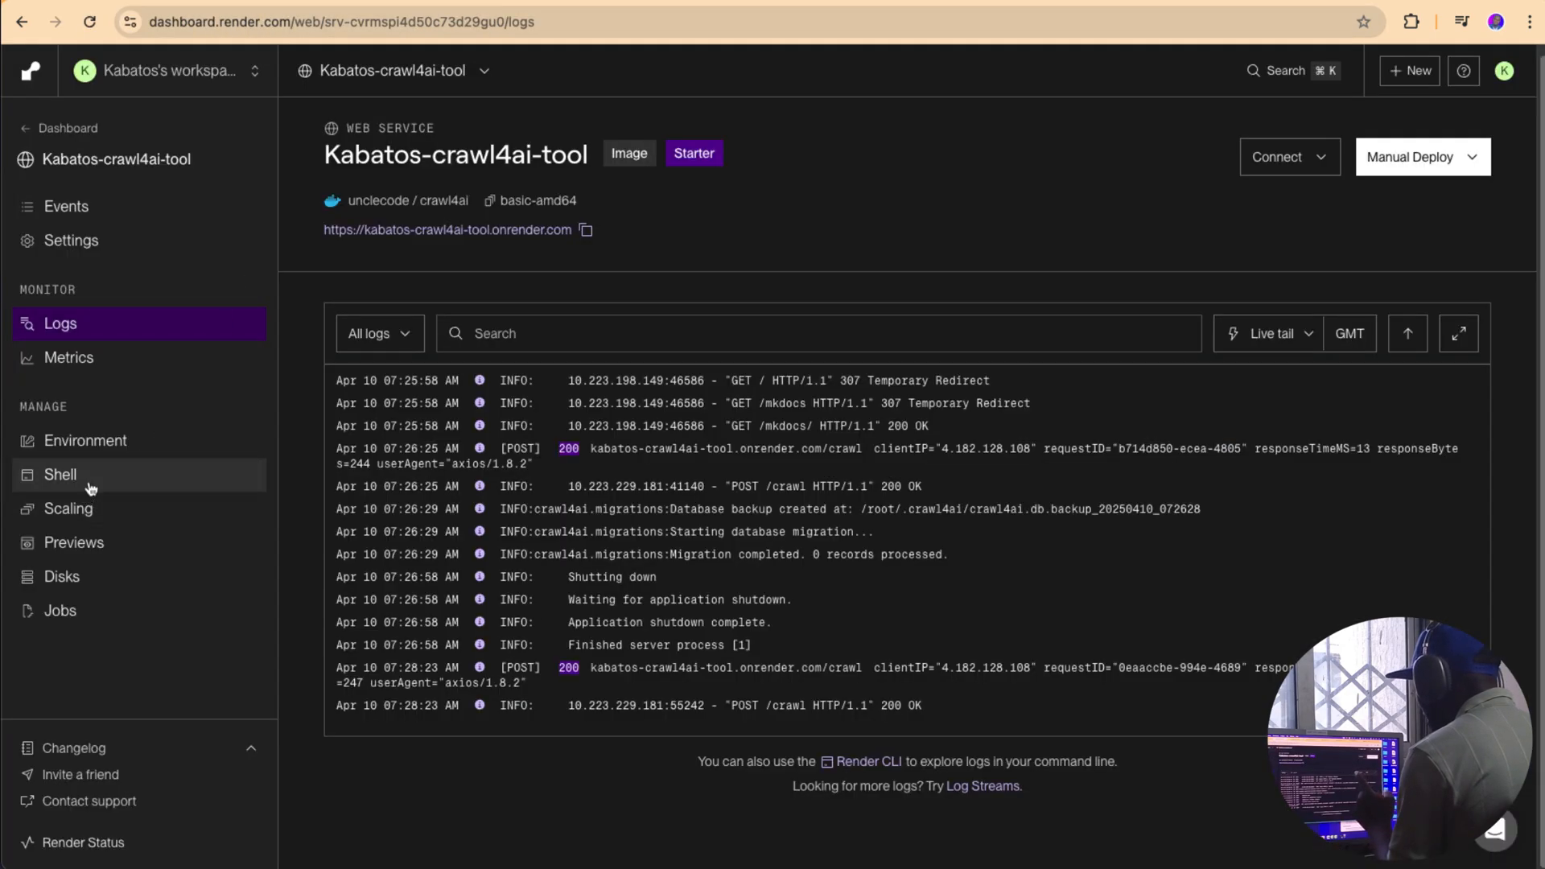
pyautogui.click(110, 455)
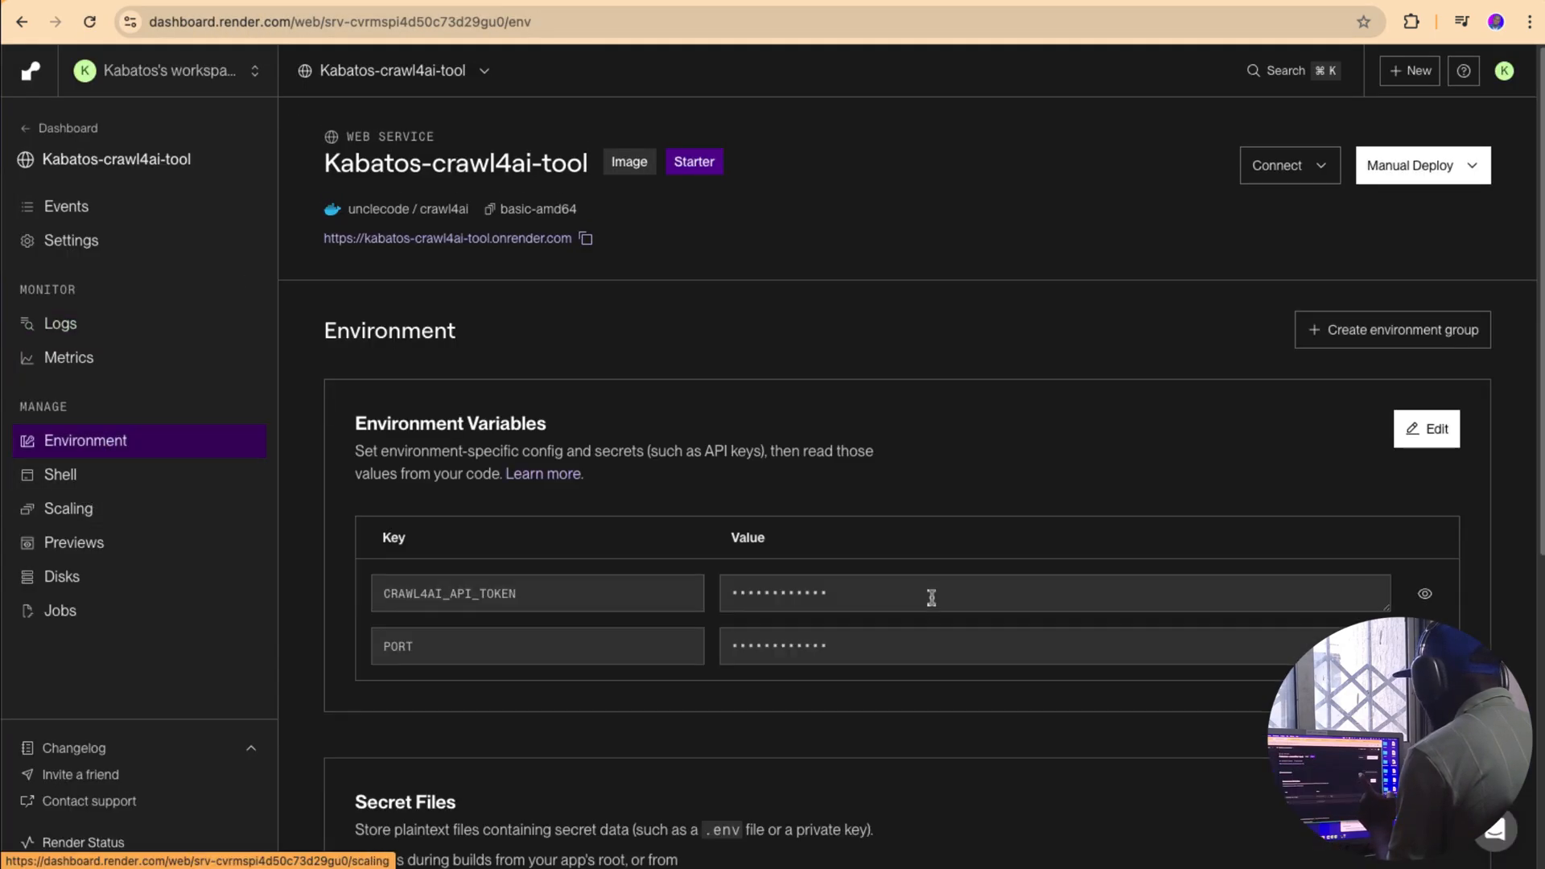
pyautogui.click(1424, 594)
pyautogui.doubleClick(774, 591)
pyautogui.hotkey('ctrl', 'c')
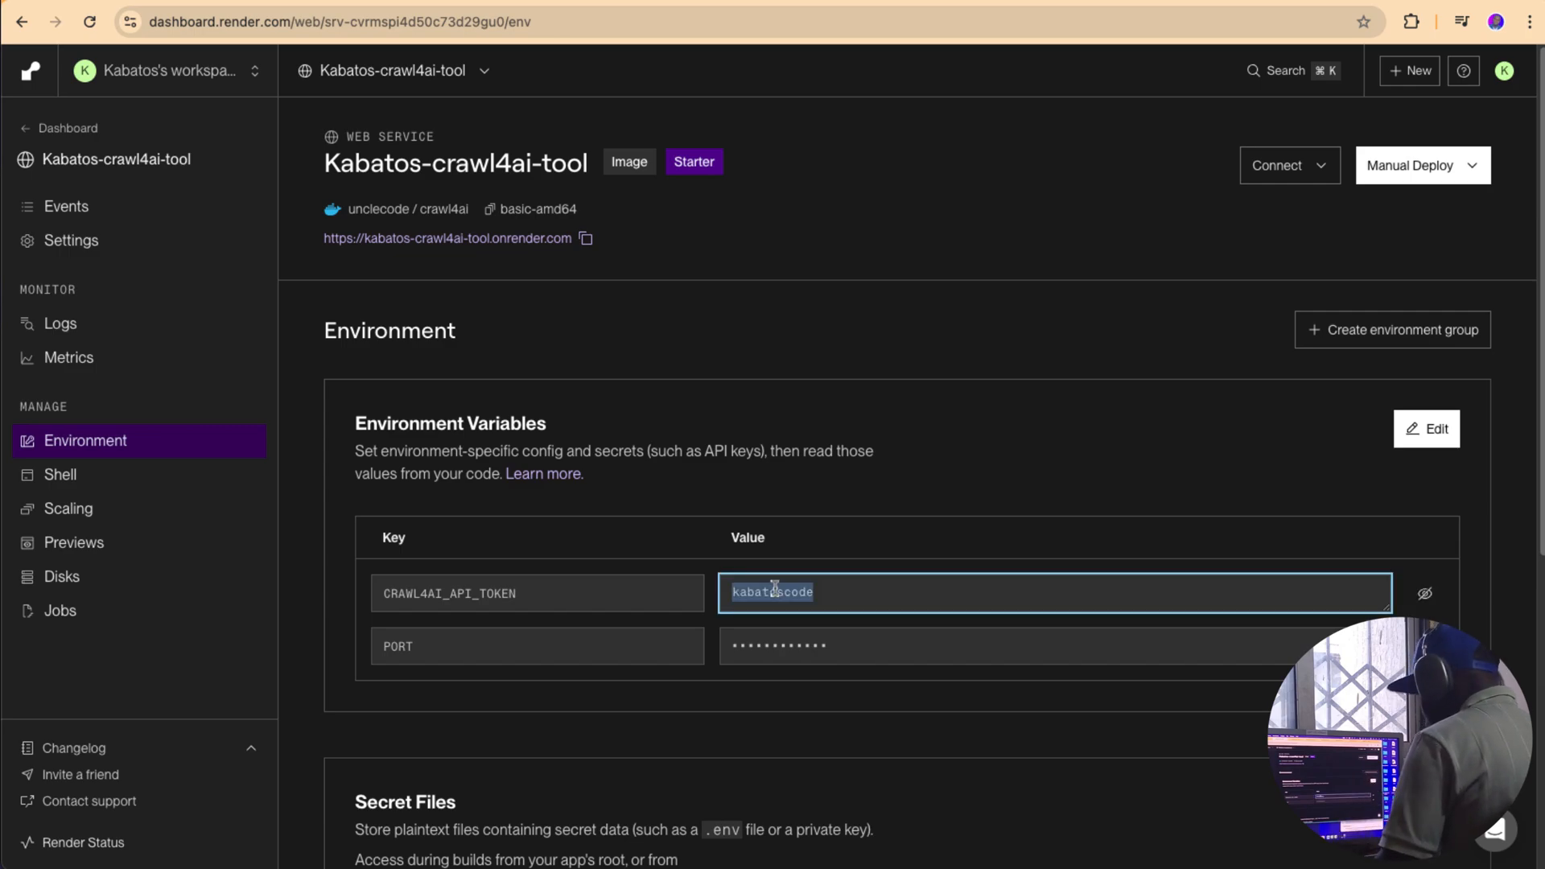
pyautogui.click(543, 1)
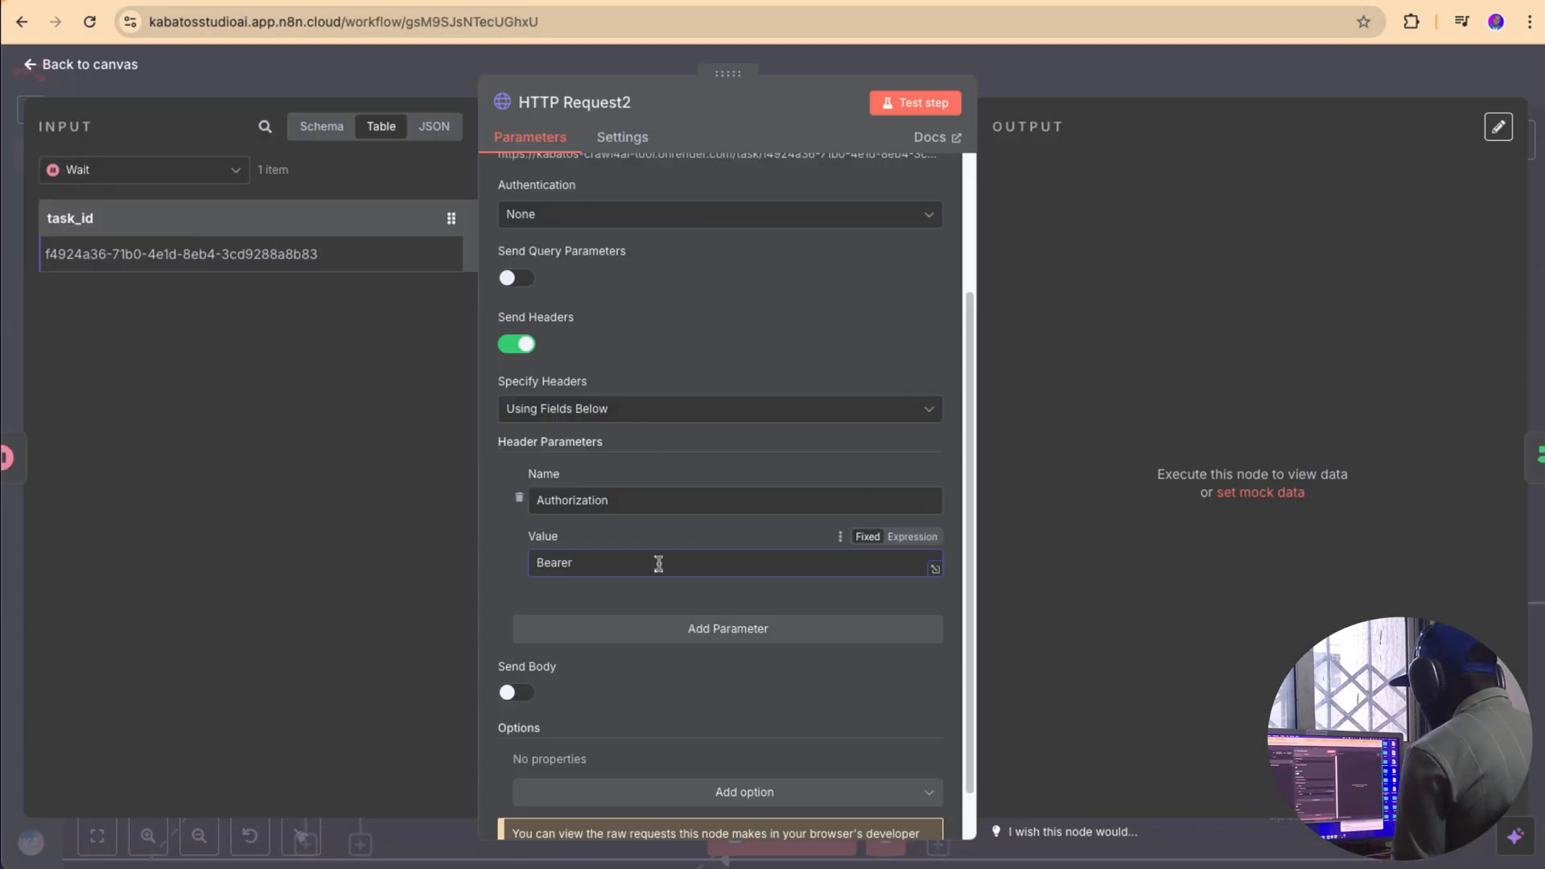
# Paste the API token after 'Bearer', test HTTP Request2, and inspect its masterpiecesites.com crawl output.
pyautogui.hotkey('ctrl', 'v')
pyautogui.scroll(-2, 673, 581)
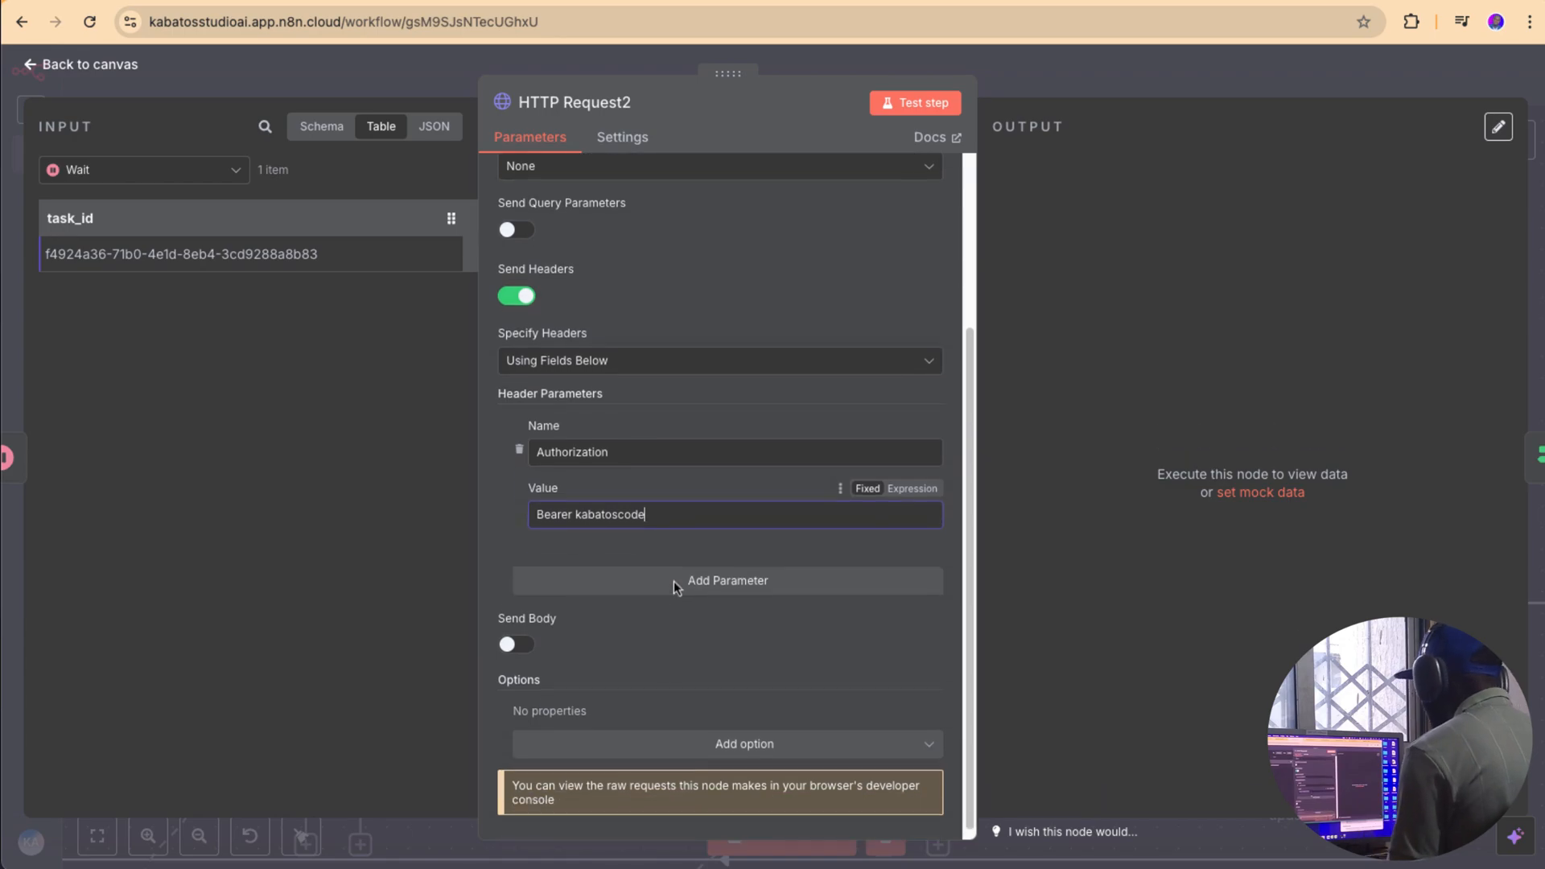
pyautogui.scroll(5, 763, 563)
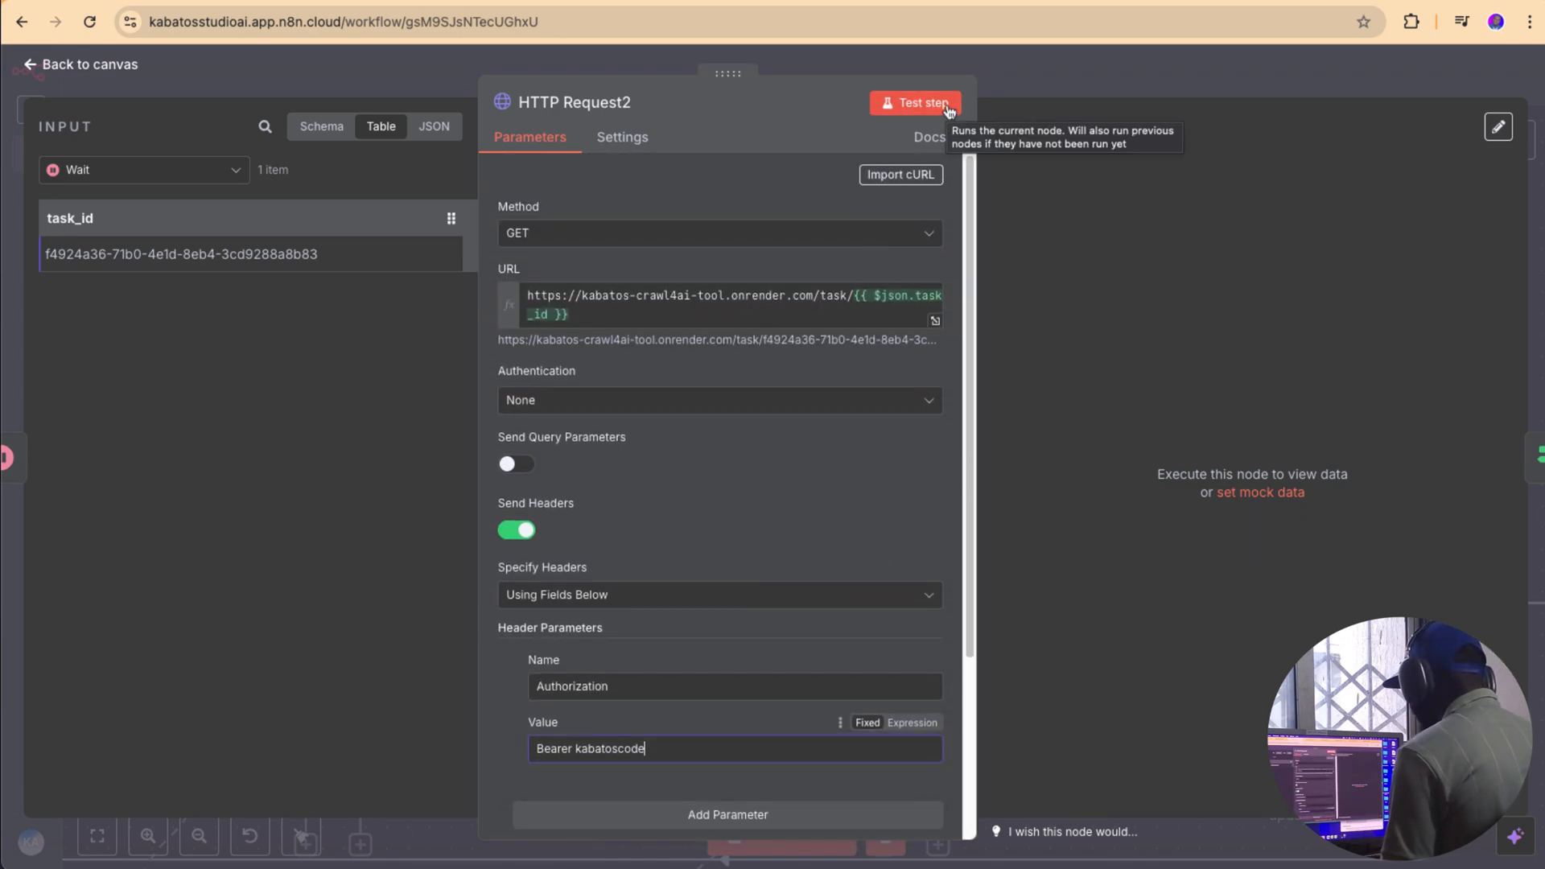
pyautogui.click(948, 108)
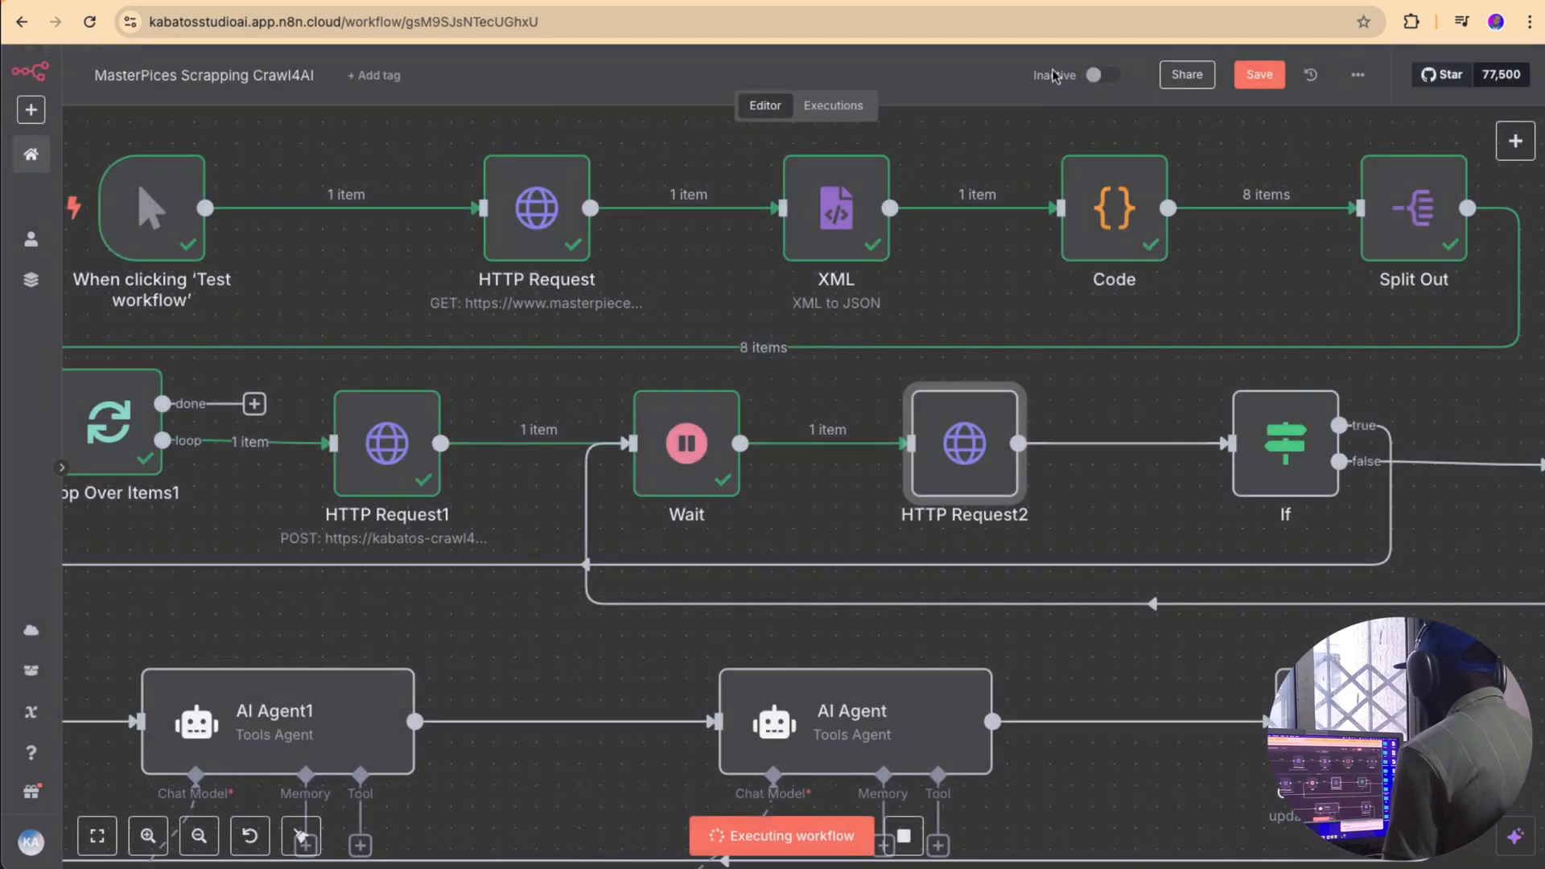
pyautogui.click(1052, 69)
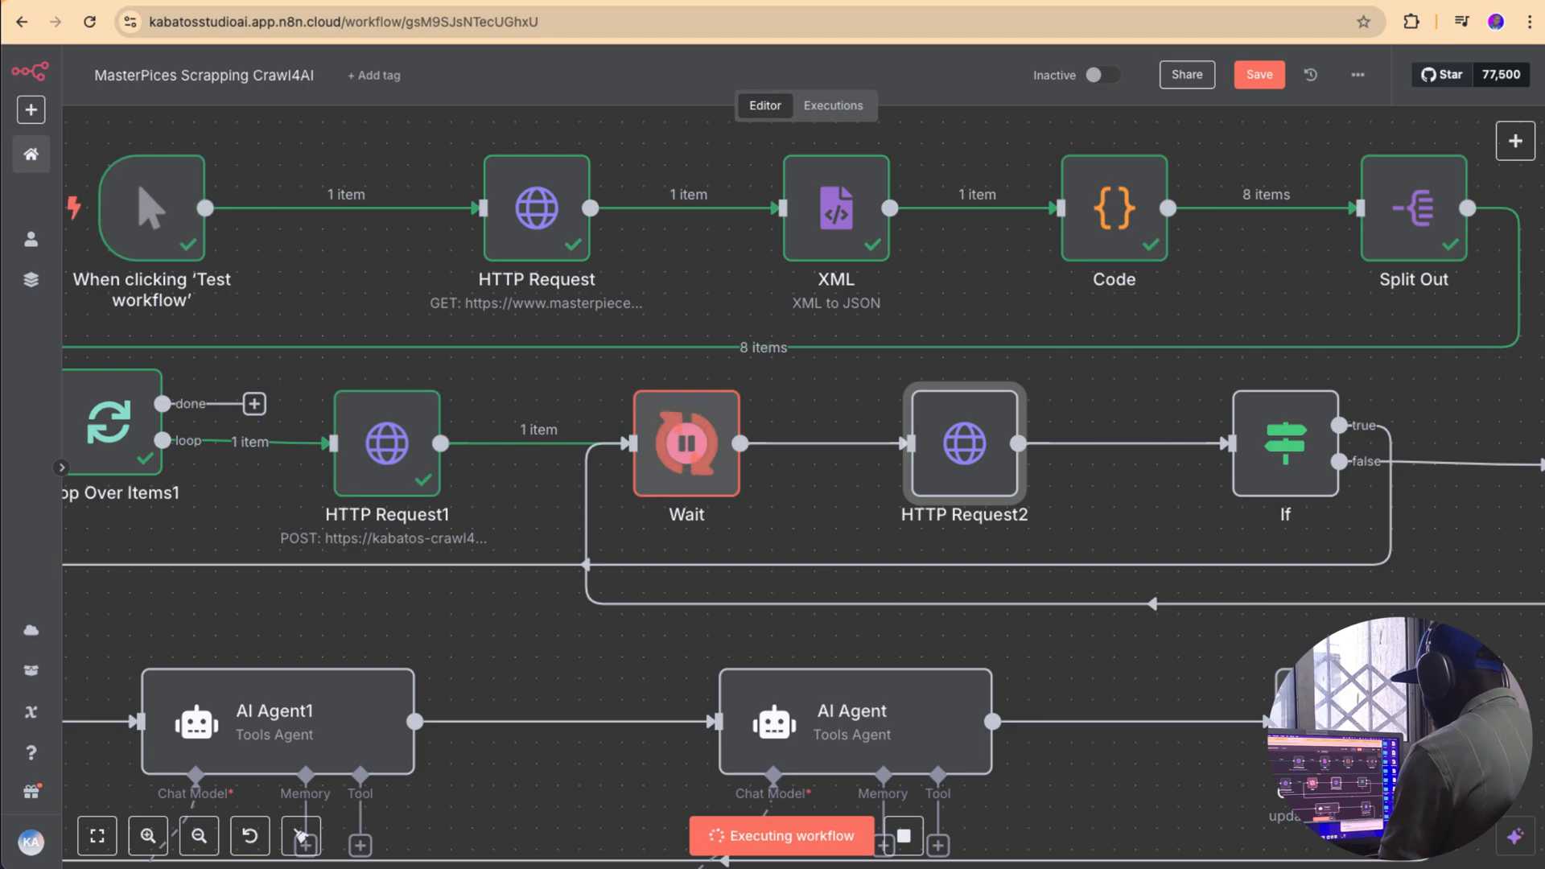
pyautogui.press('super+grave')
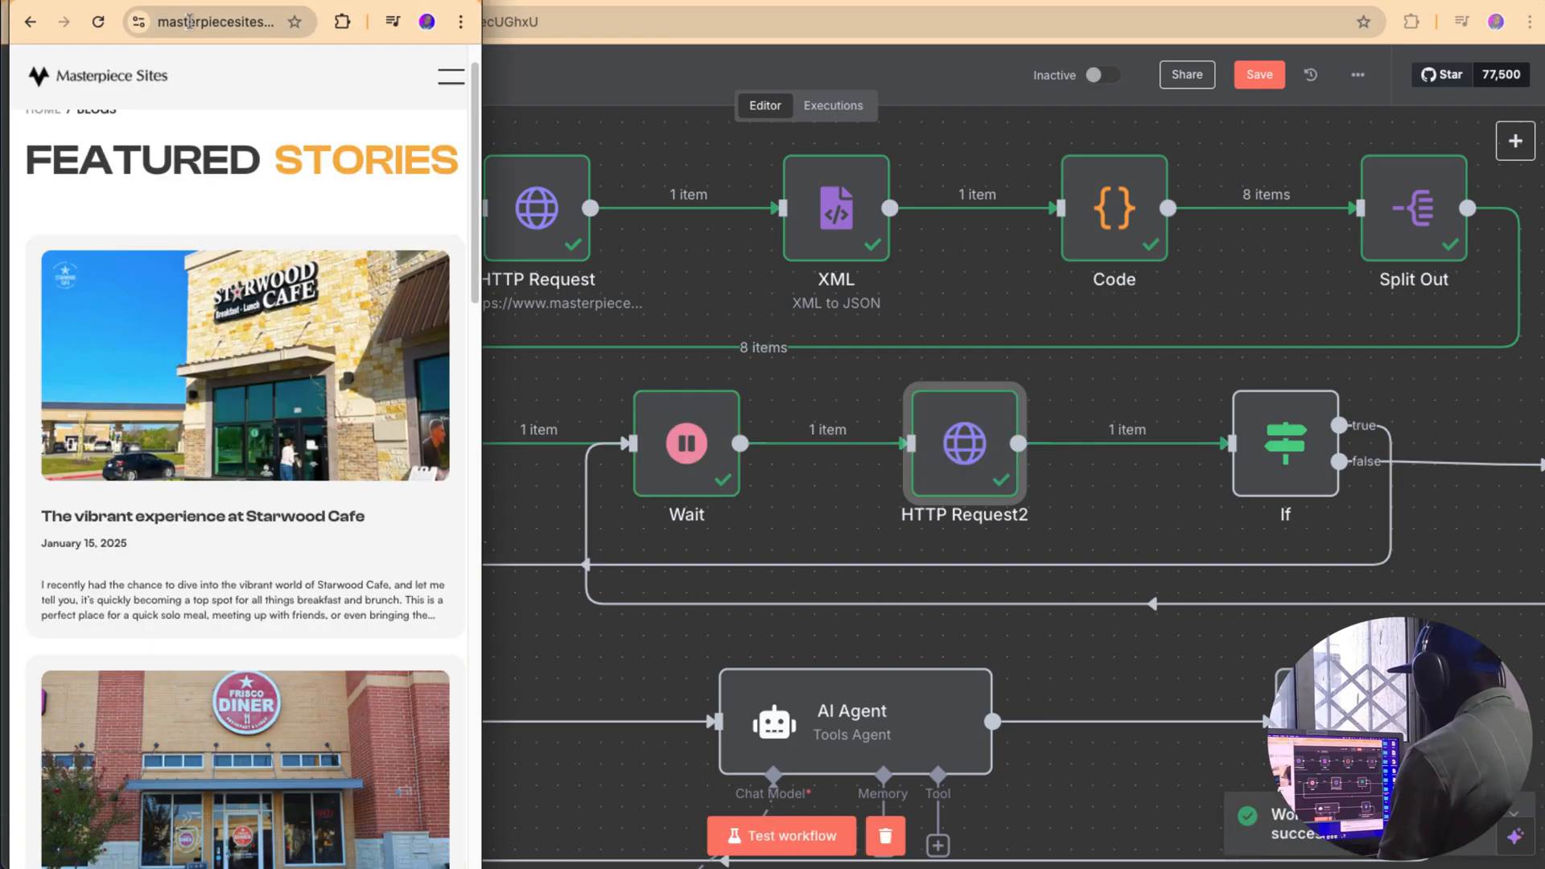
pyautogui.click(978, 463)
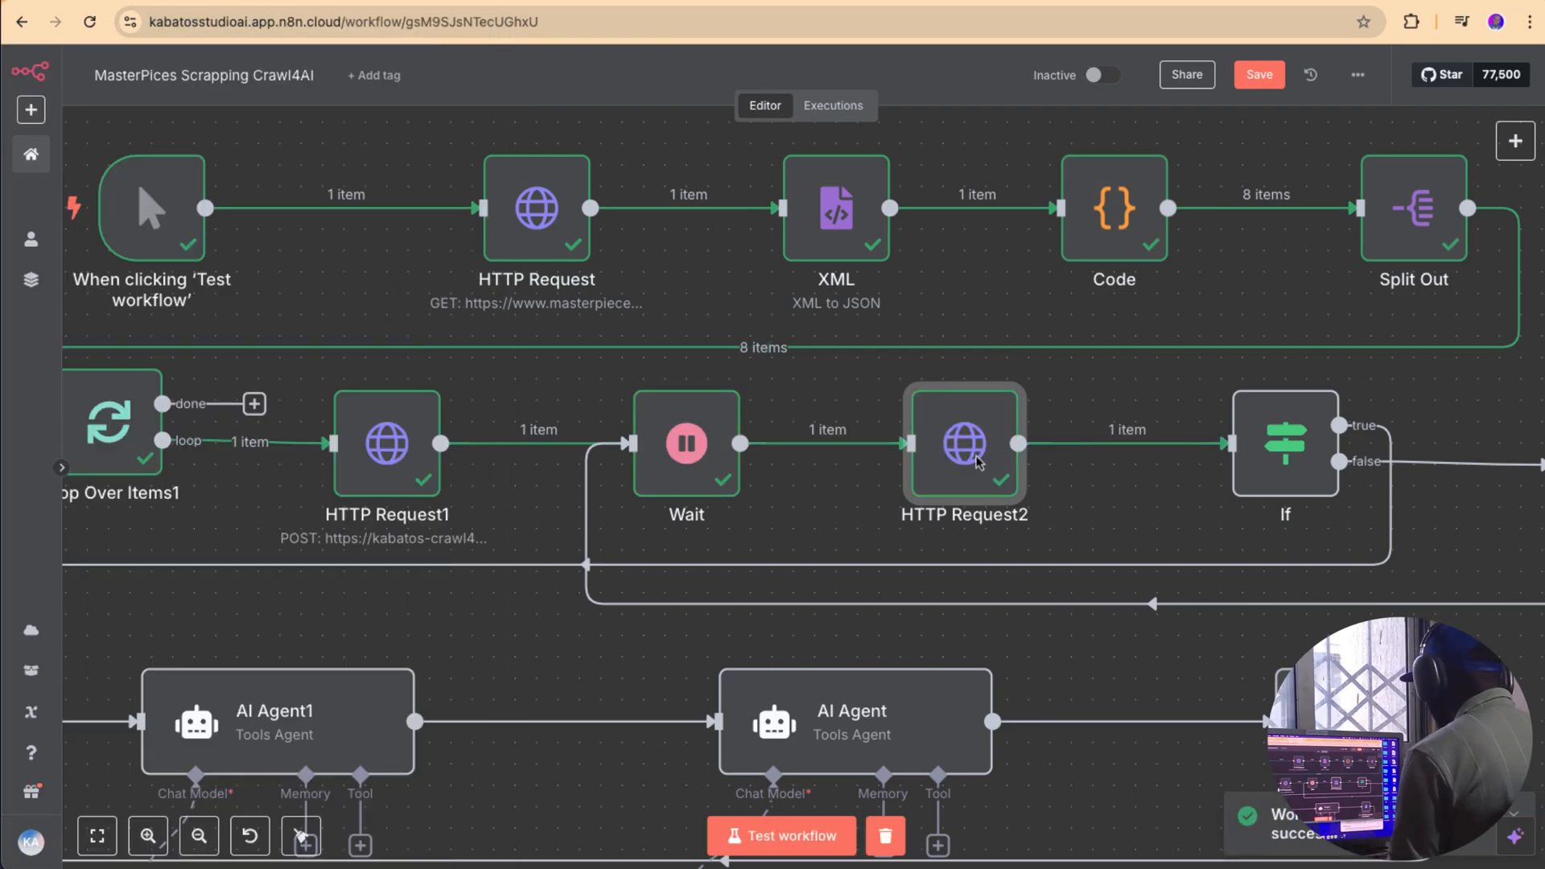
pyautogui.doubleClick(978, 461)
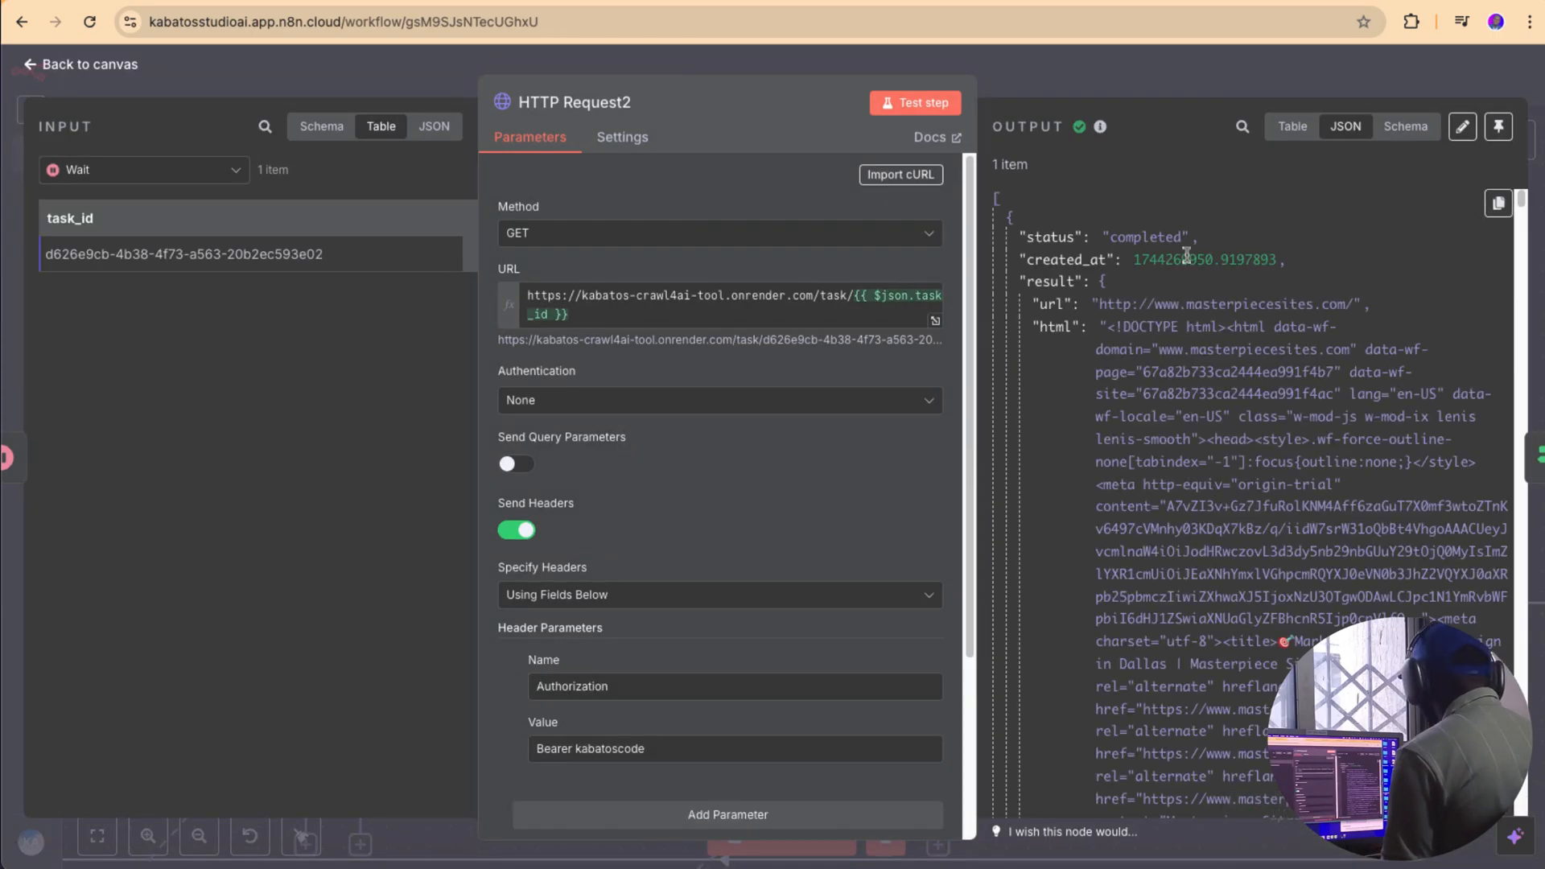
# Replace the If node's left value with {{ $json.status }} so it checks status equals completed.
pyautogui.click(1156, 89)
pyautogui.click(1289, 455)
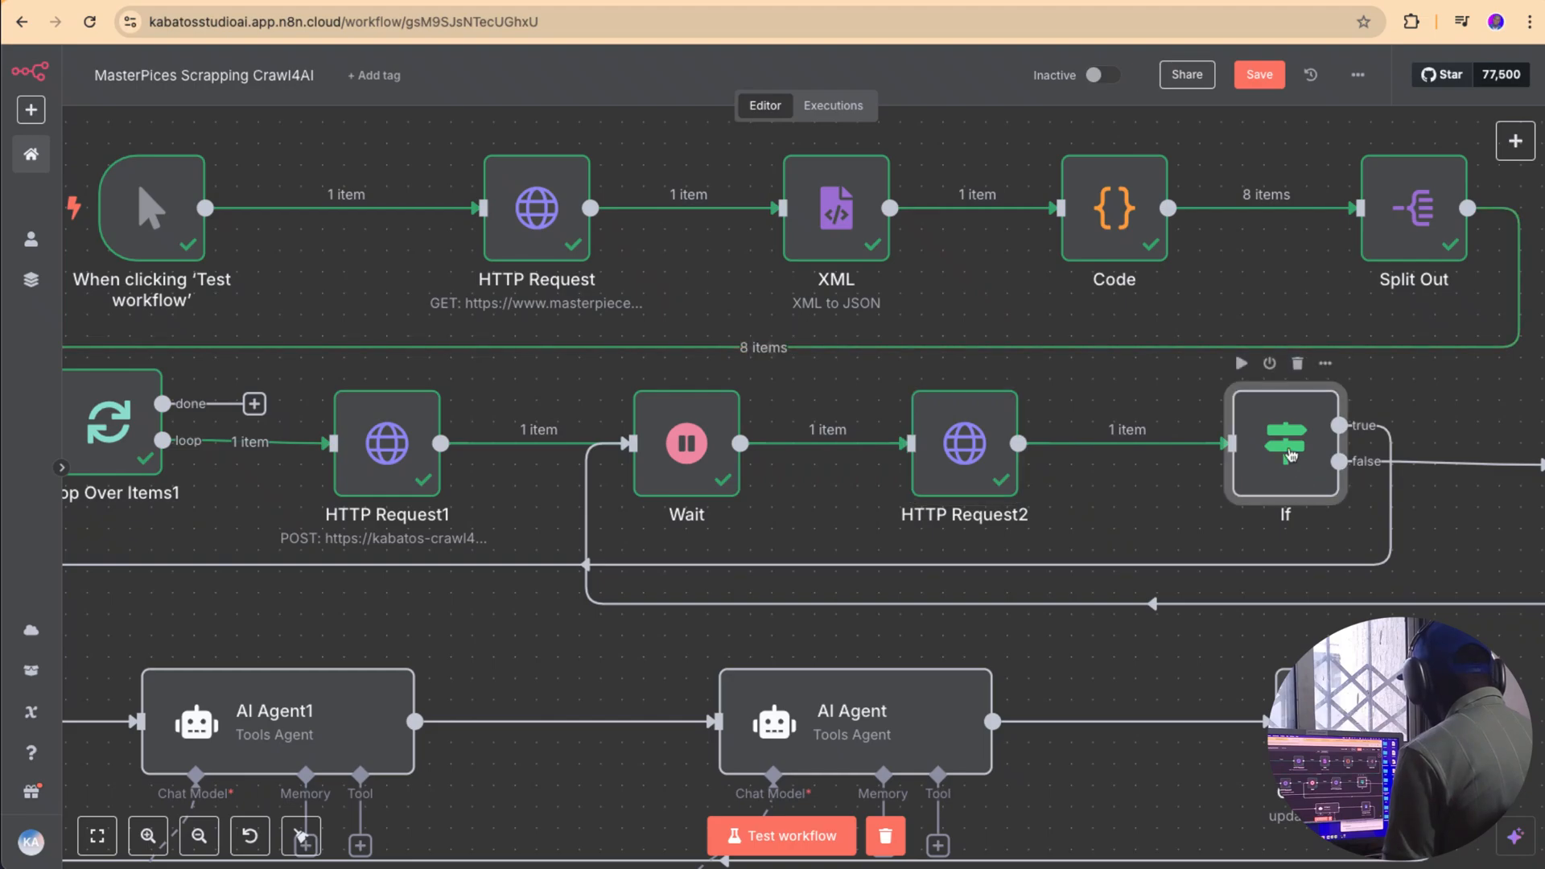
pyautogui.doubleClick(1290, 454)
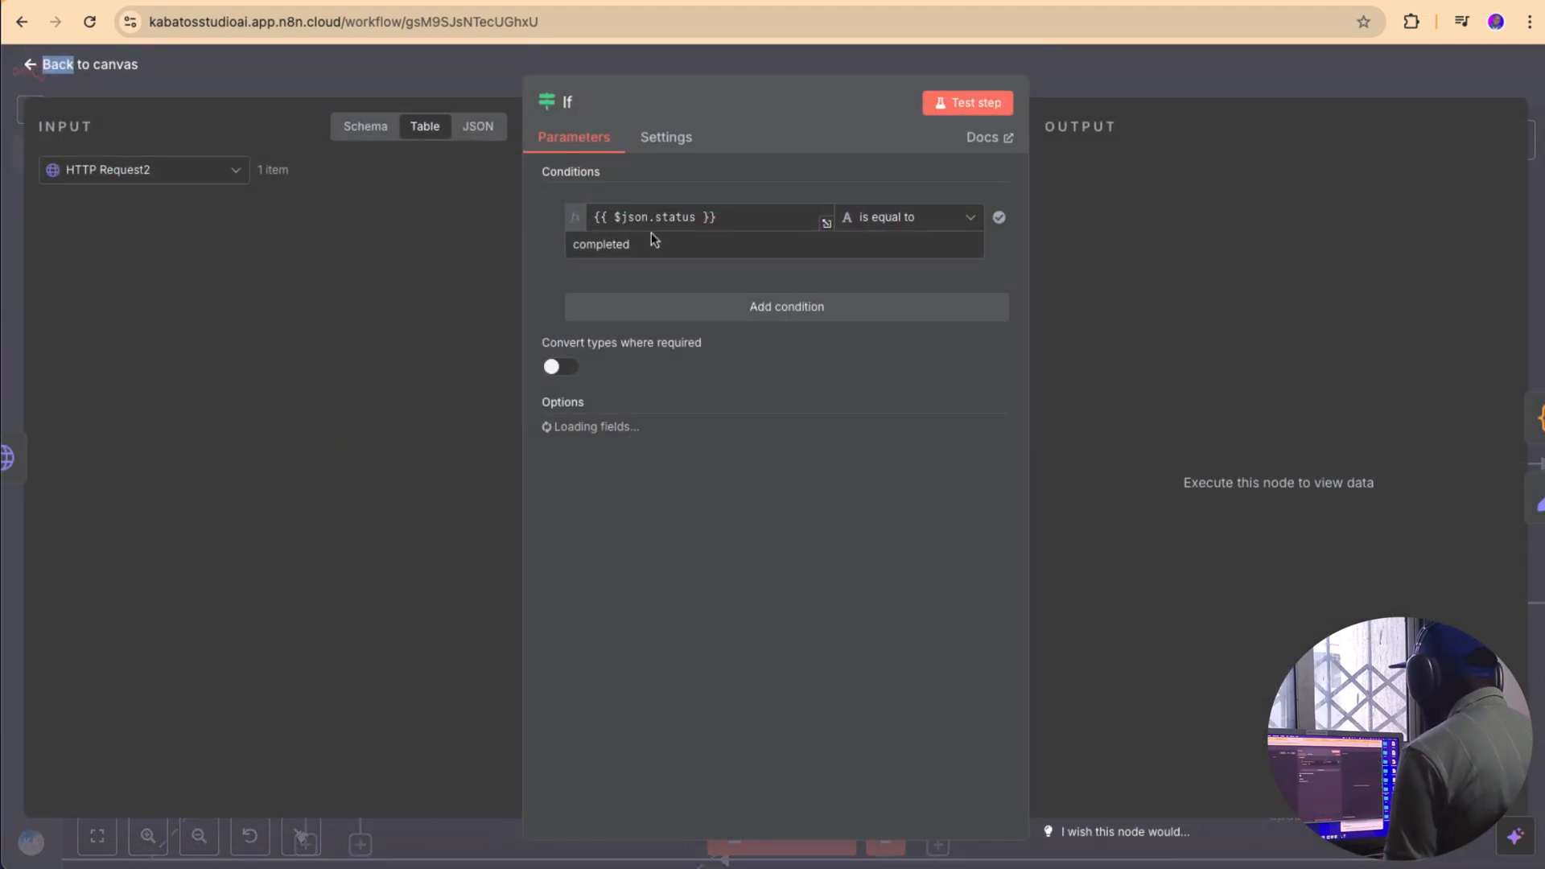
pyautogui.click(357, 144)
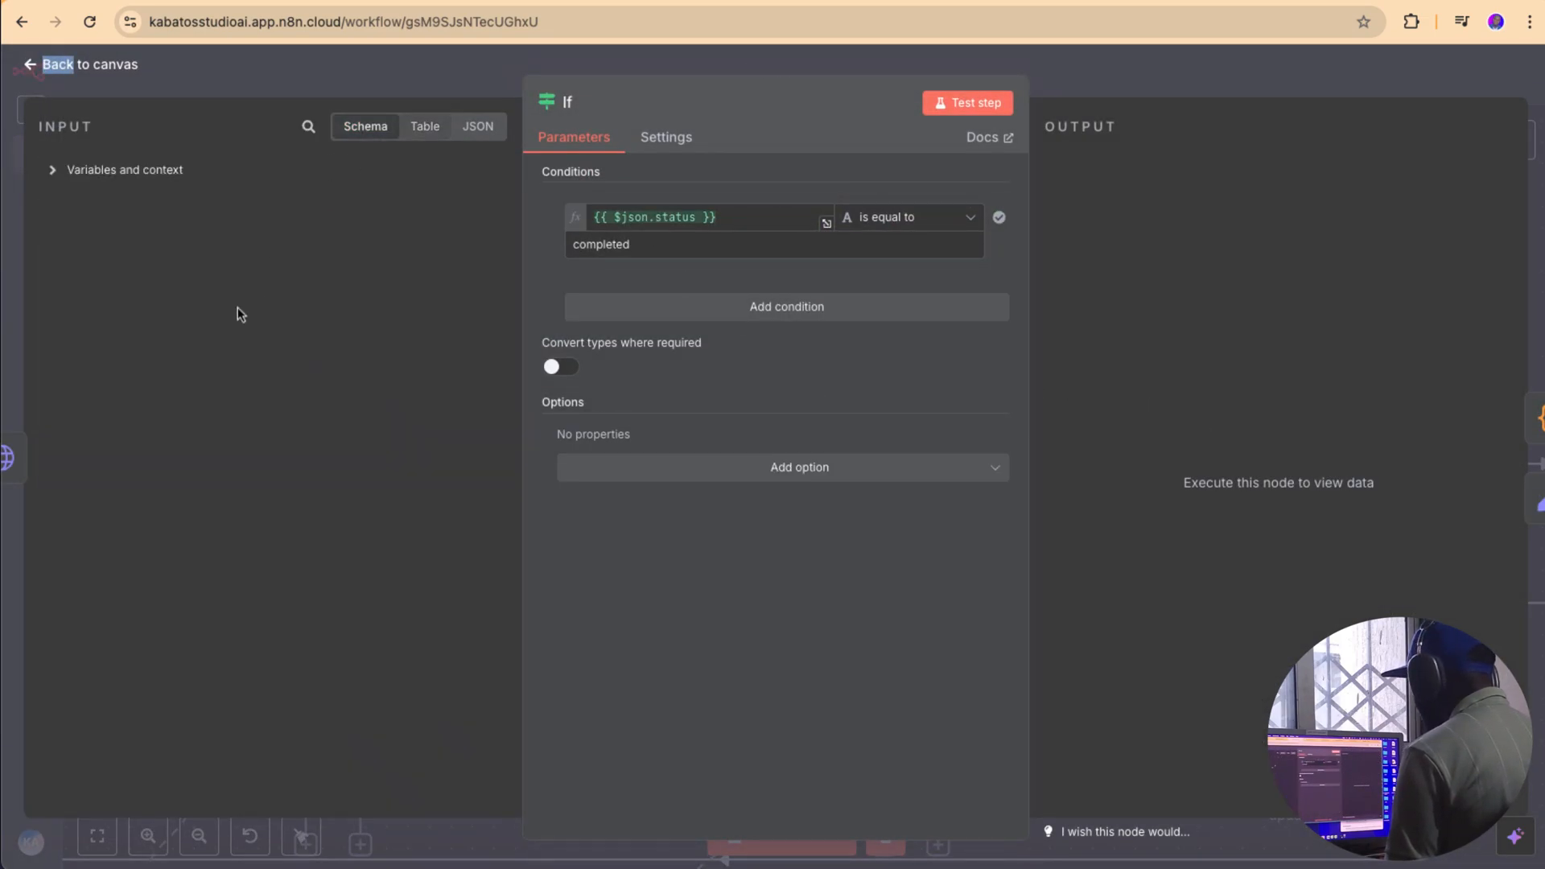
pyautogui.click(478, 128)
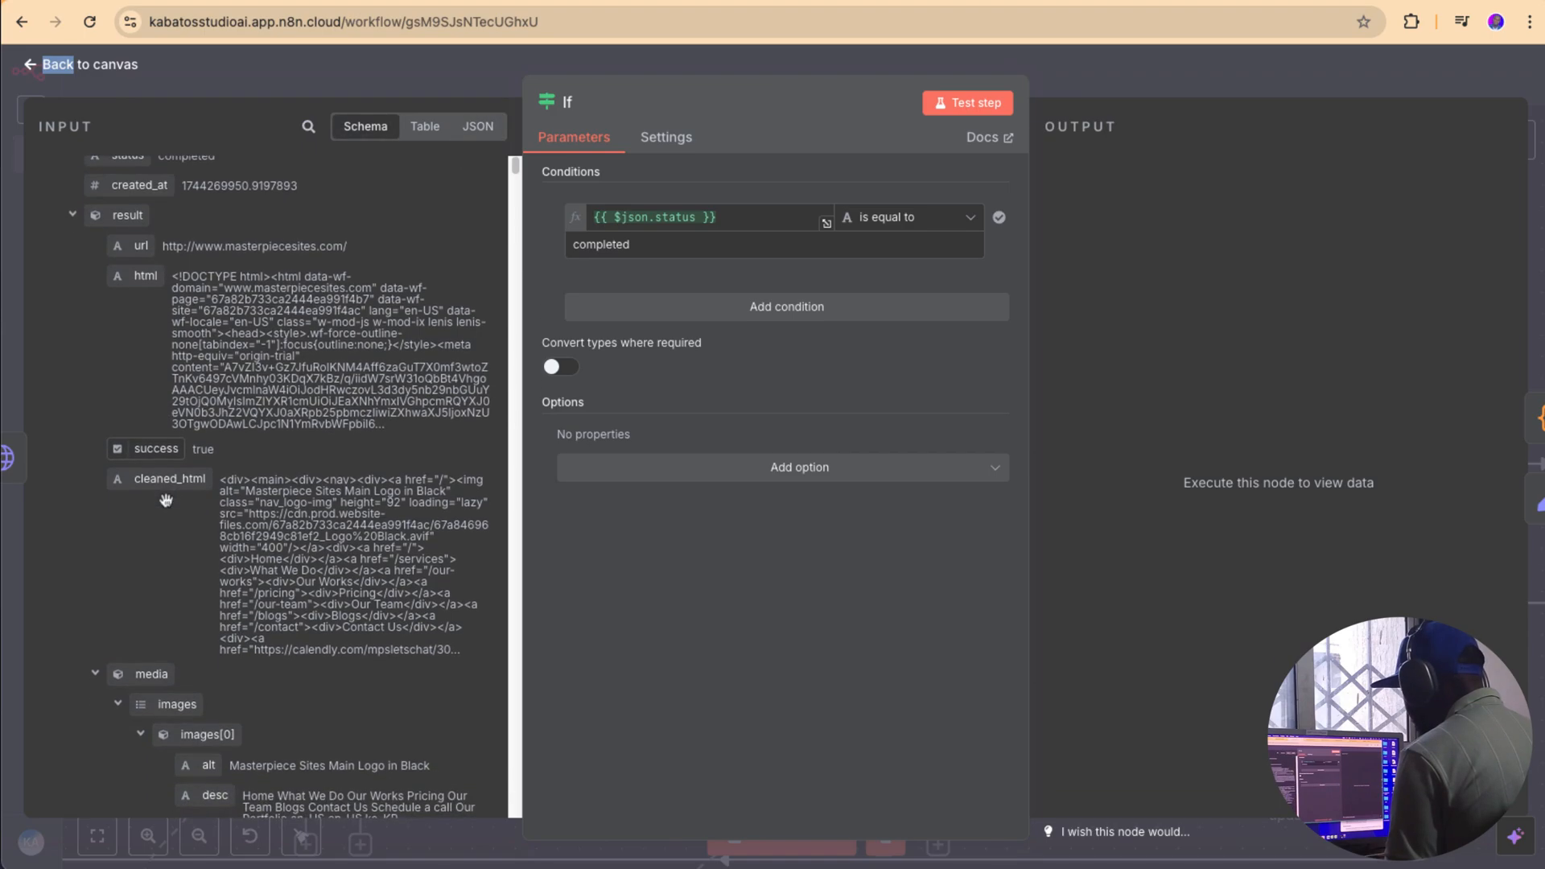
pyautogui.click(655, 217)
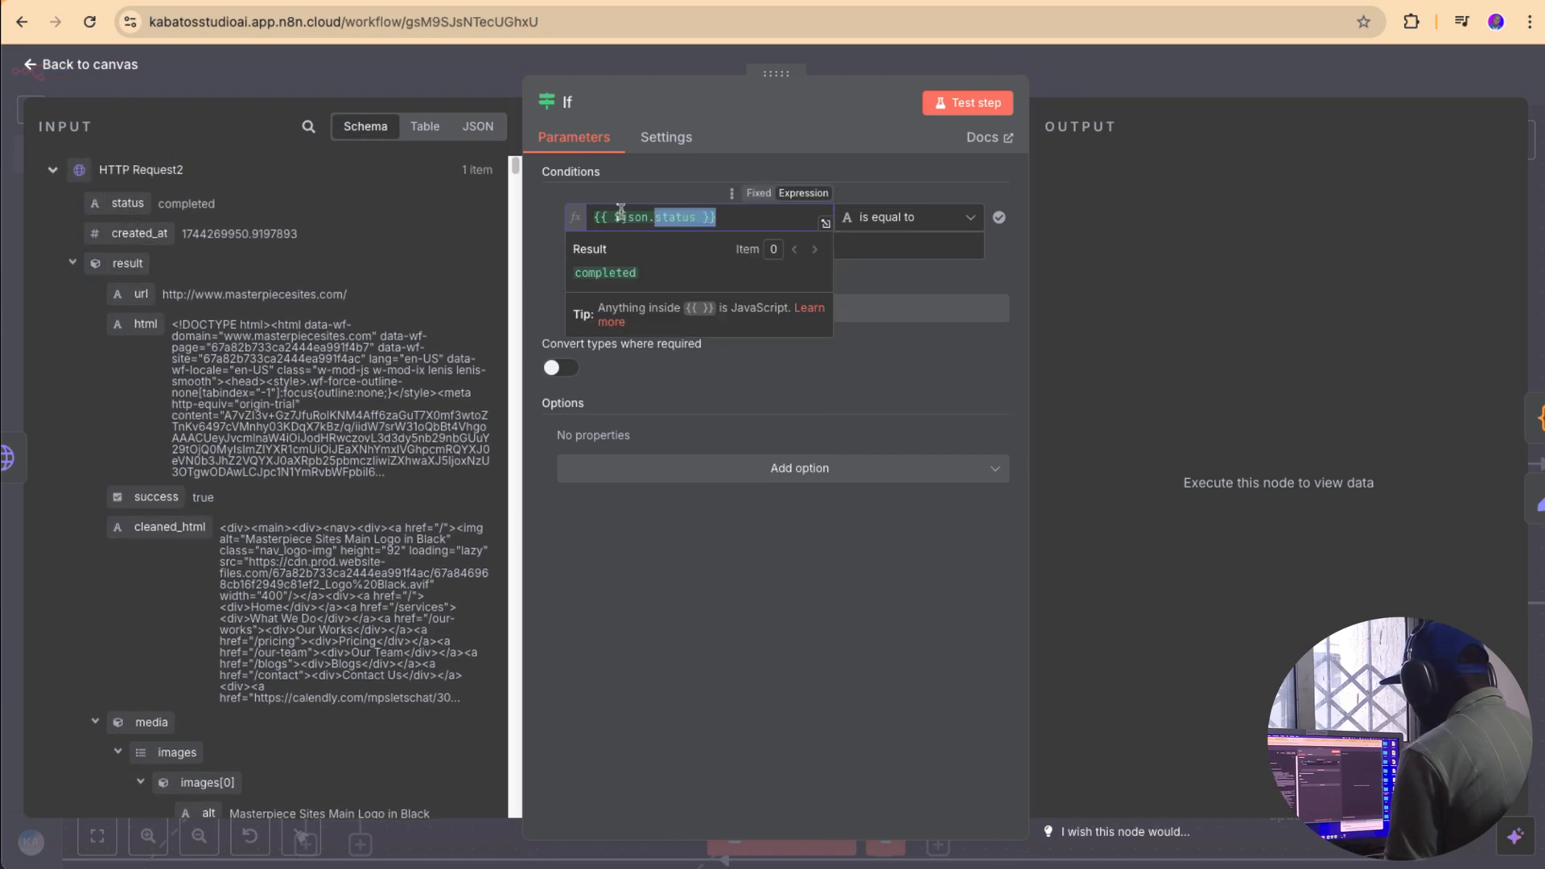
pyautogui.hotkey('ctrl', 'a')
pyautogui.press('BackSpace')
pyautogui.moveTo(127, 203); pyautogui.dragTo(635, 217)
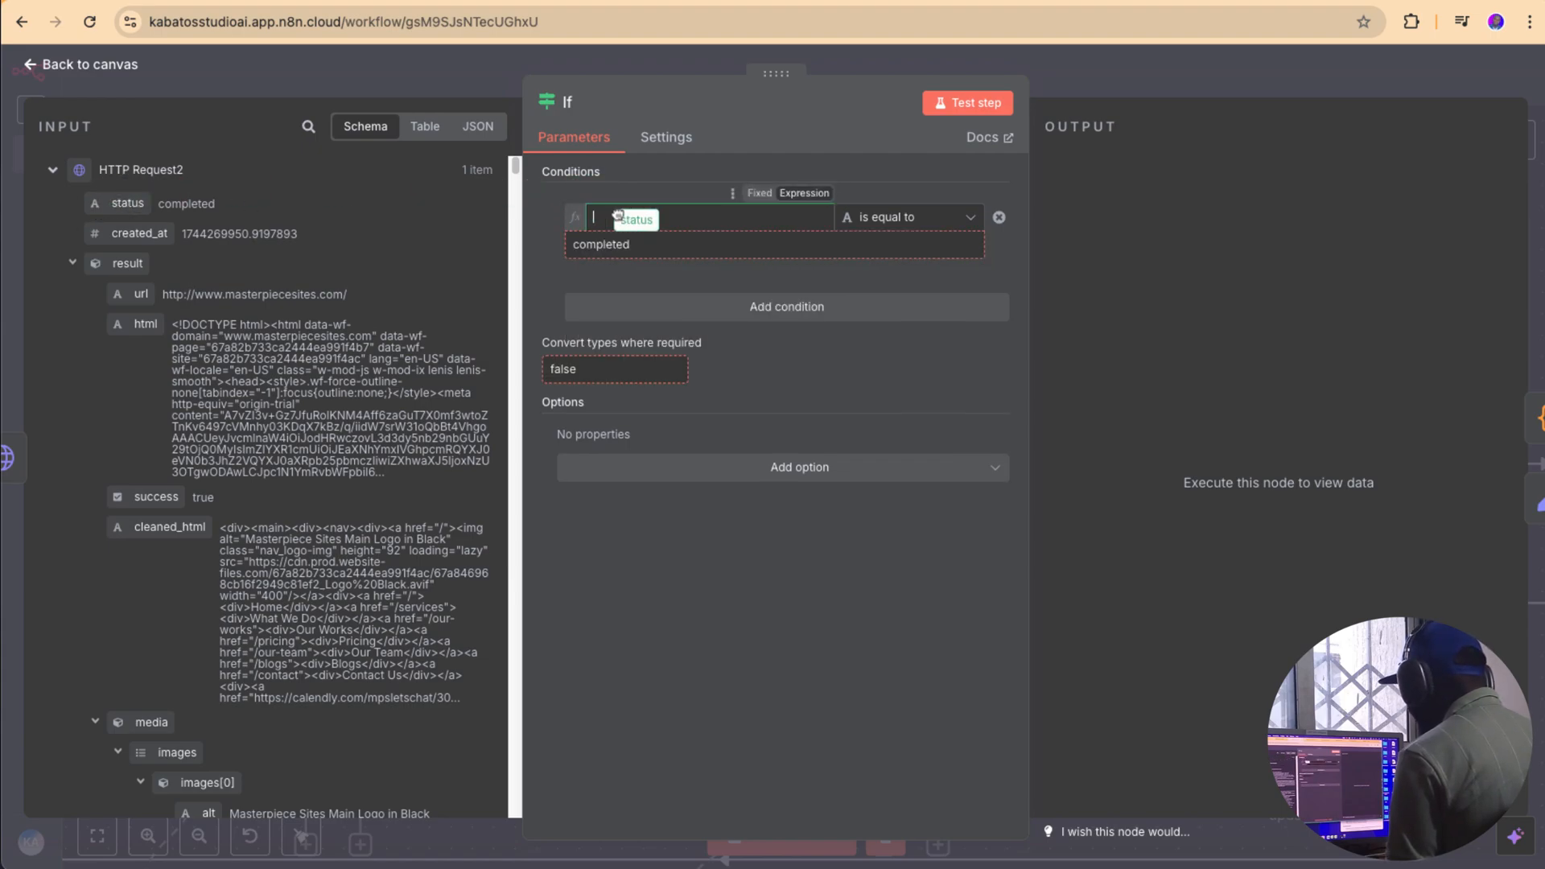
pyautogui.click(532, 228)
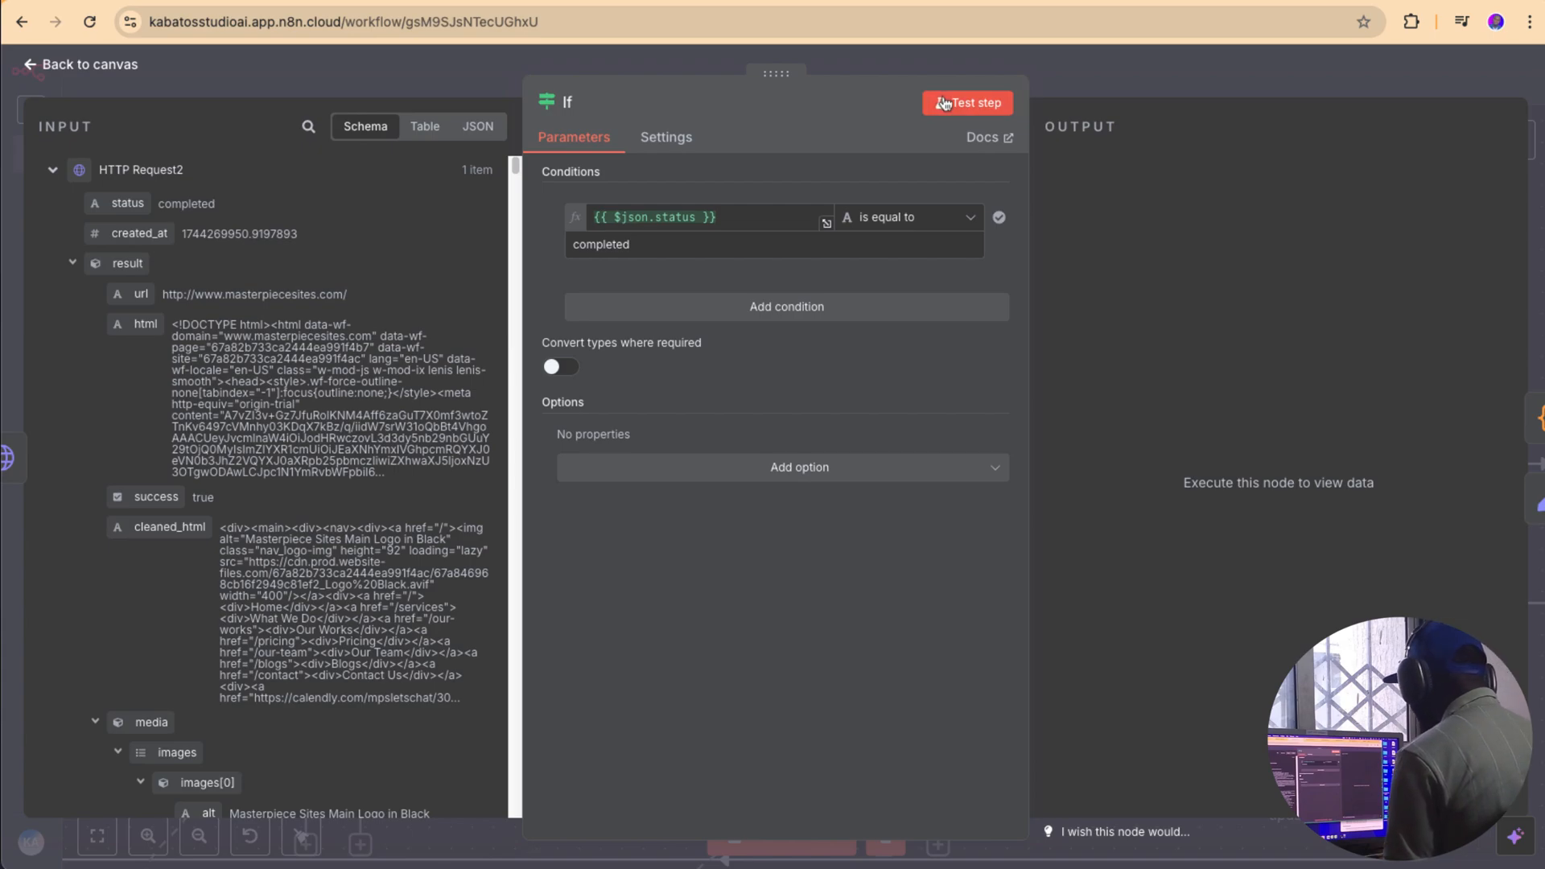
pyautogui.click(1078, 85)
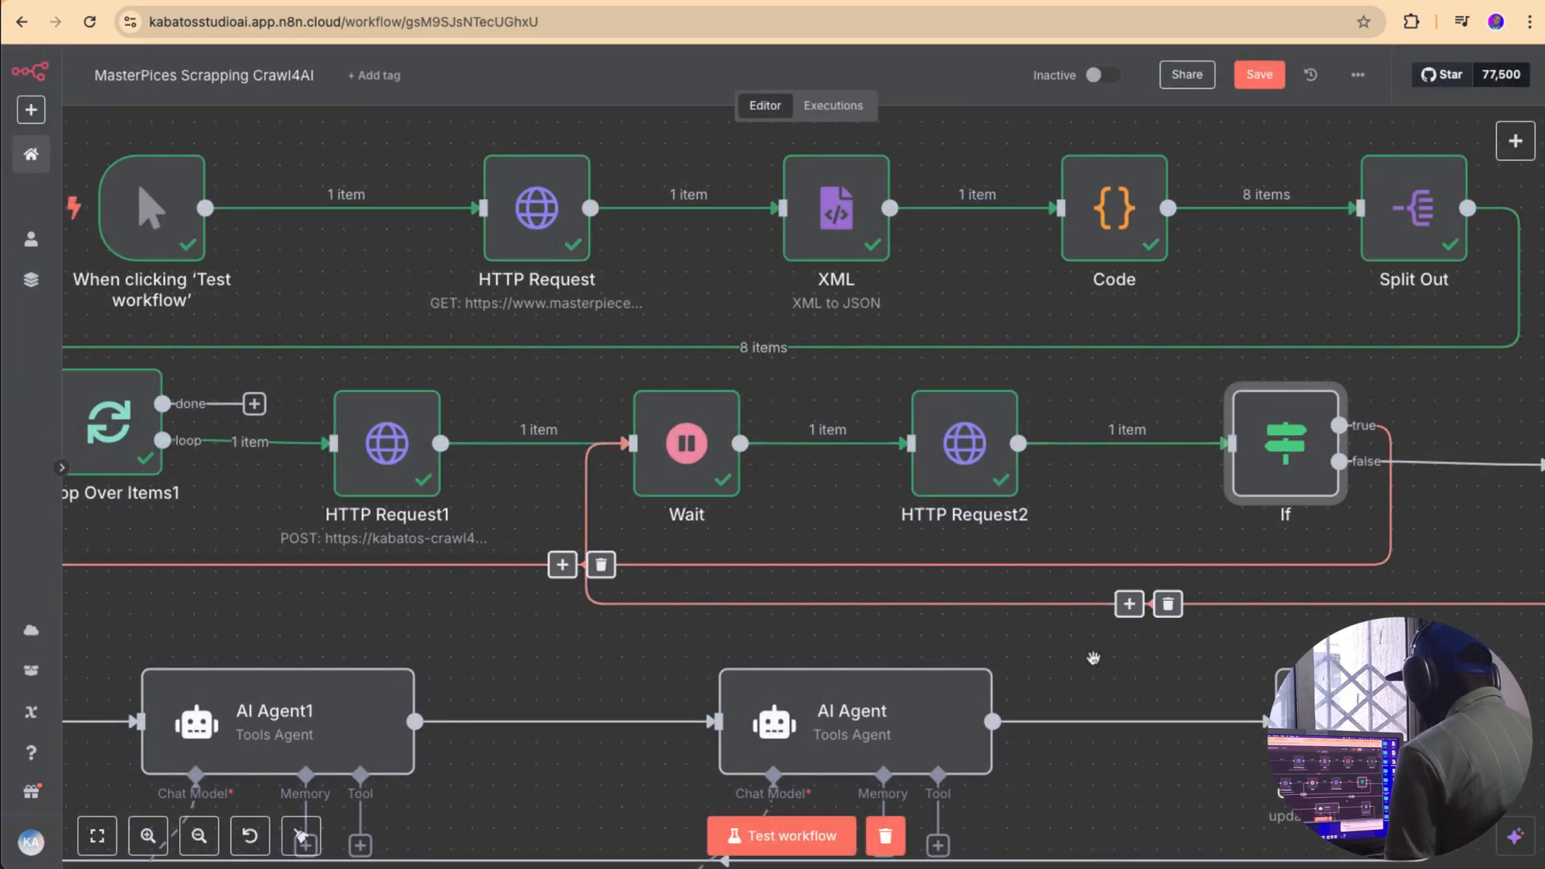
# Remove Code1's links, move it aside, and wire the If true output directly to AI Agent1.
pyautogui.scroll(-4, 1093, 658)
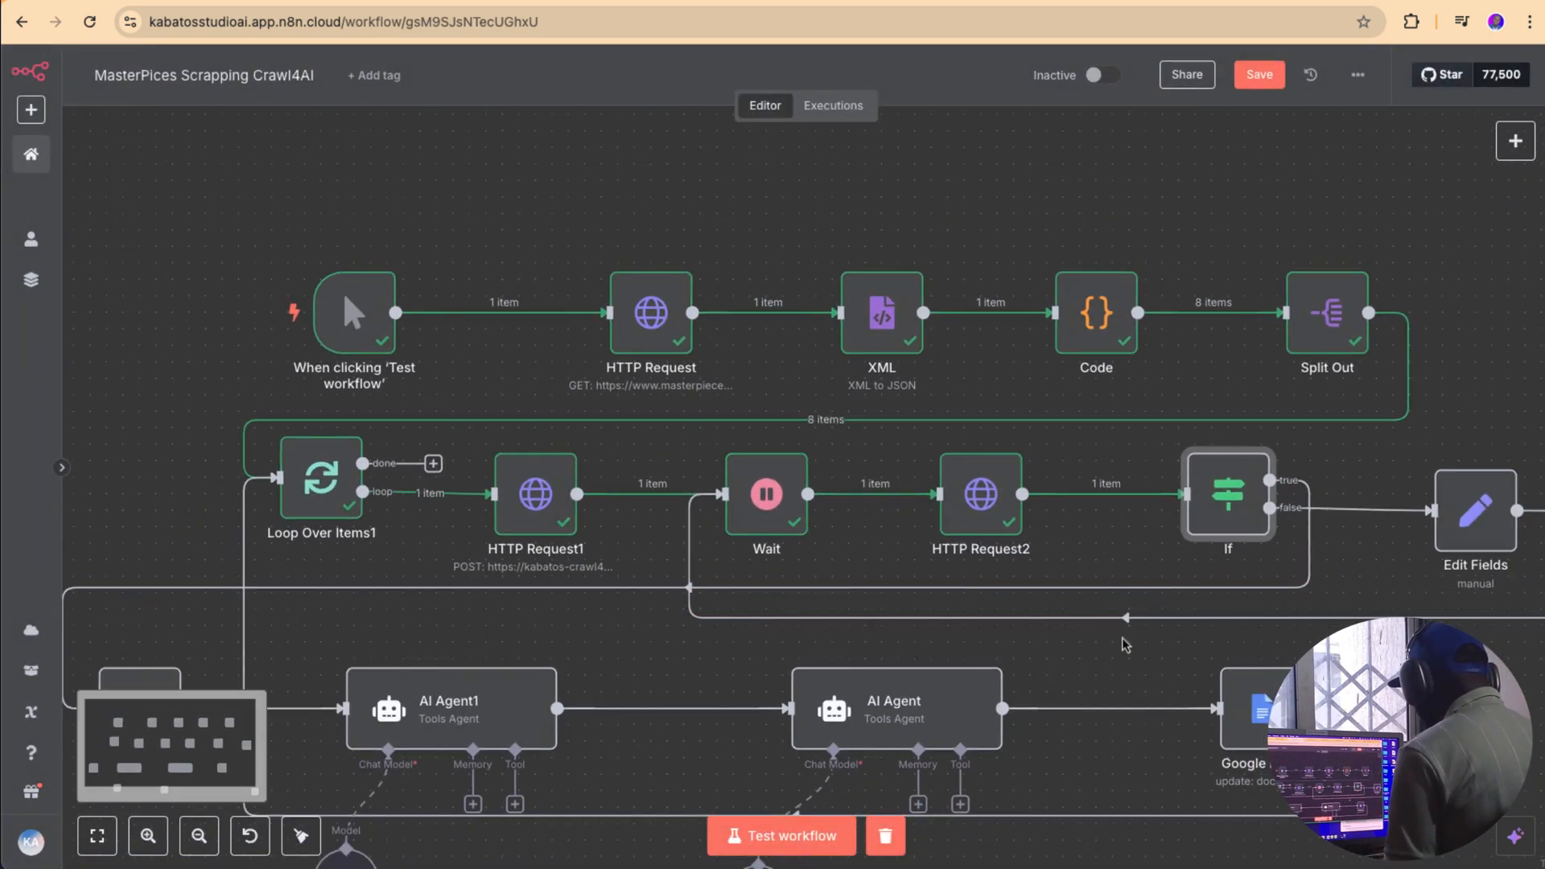
pyautogui.press('1')
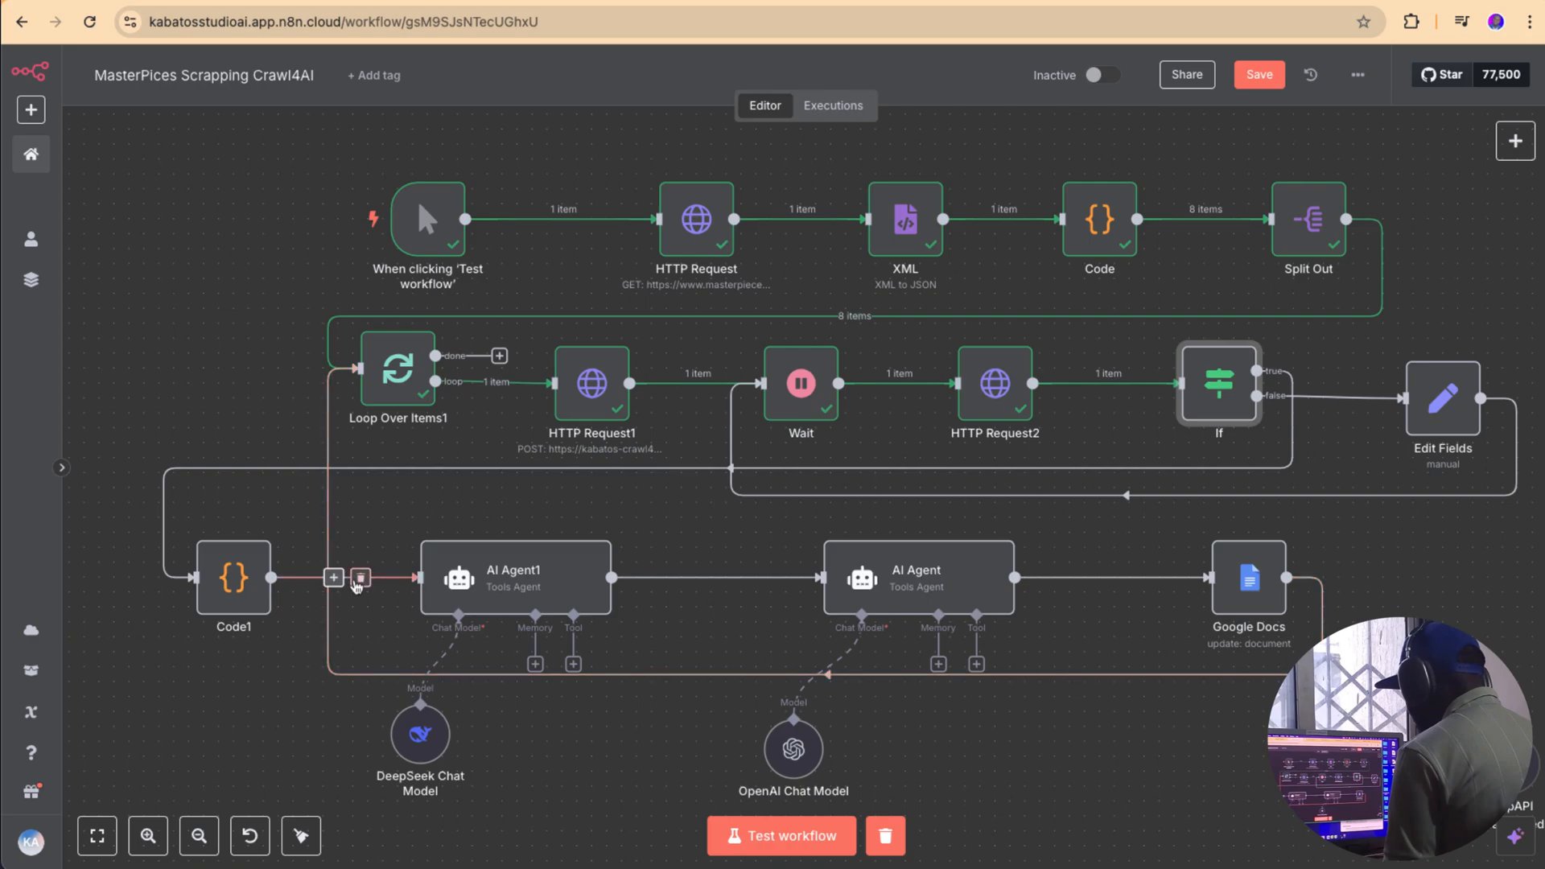
pyautogui.click(358, 578)
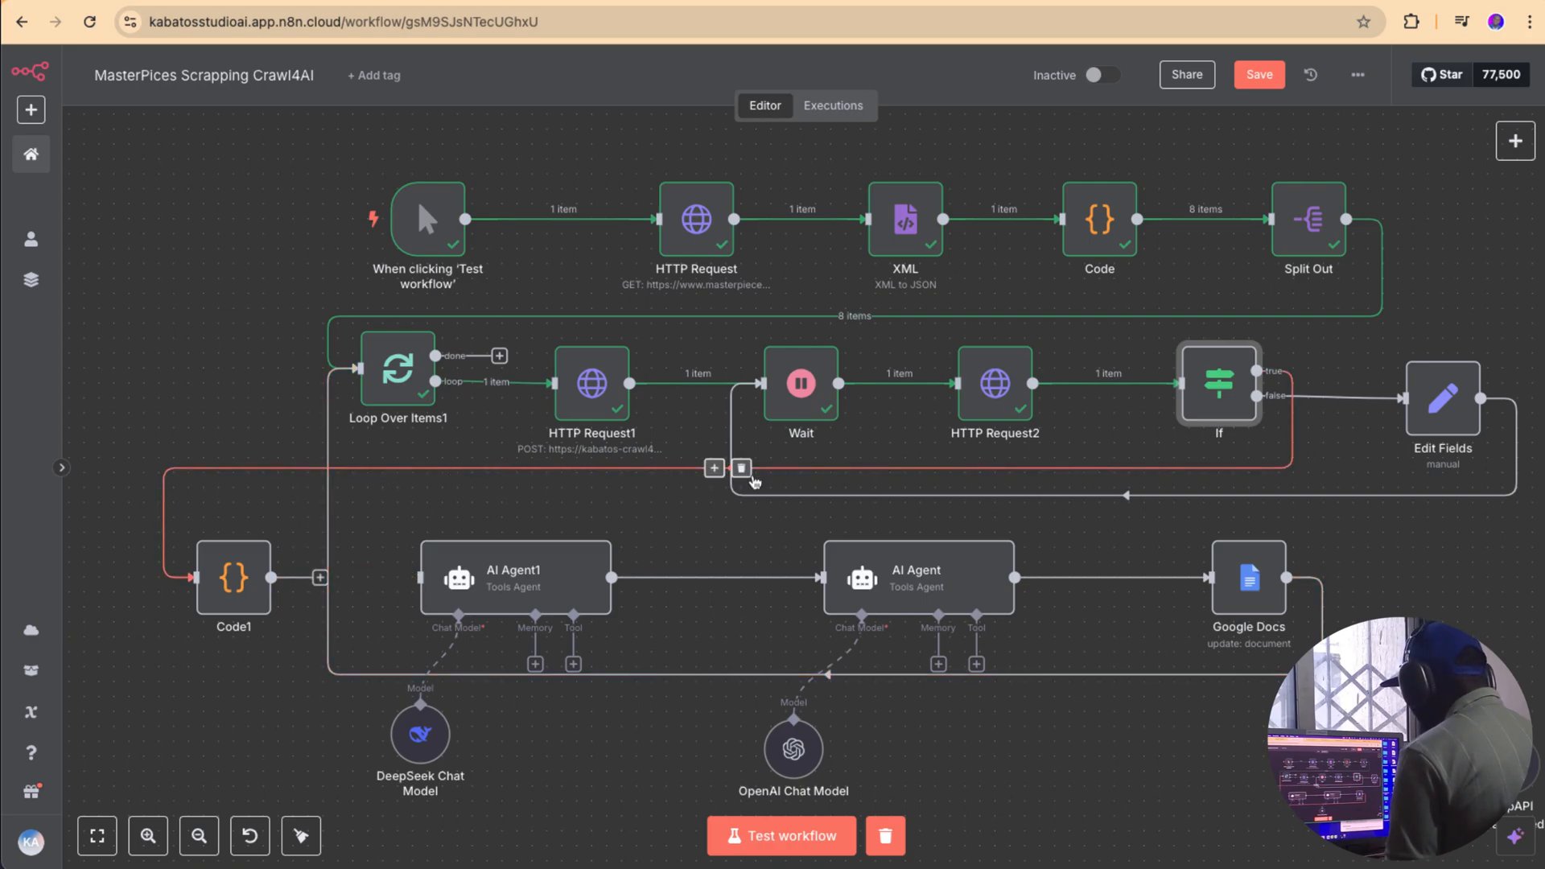
pyautogui.click(756, 481)
pyautogui.moveTo(235, 595); pyautogui.dragTo(146, 298)
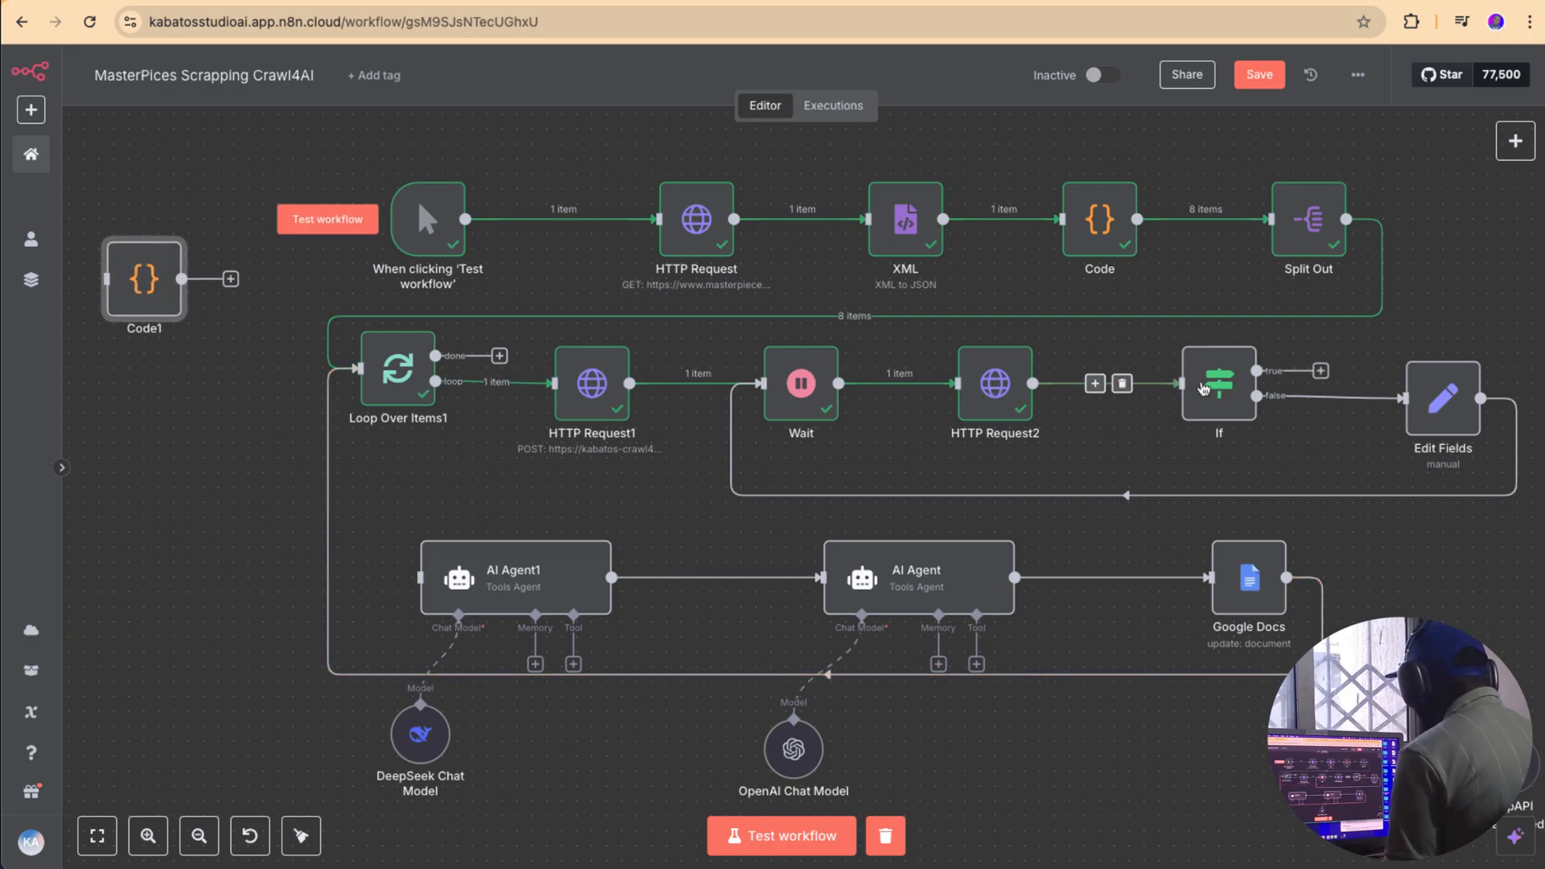
pyautogui.moveTo(1257, 371); pyautogui.dragTo(418, 577)
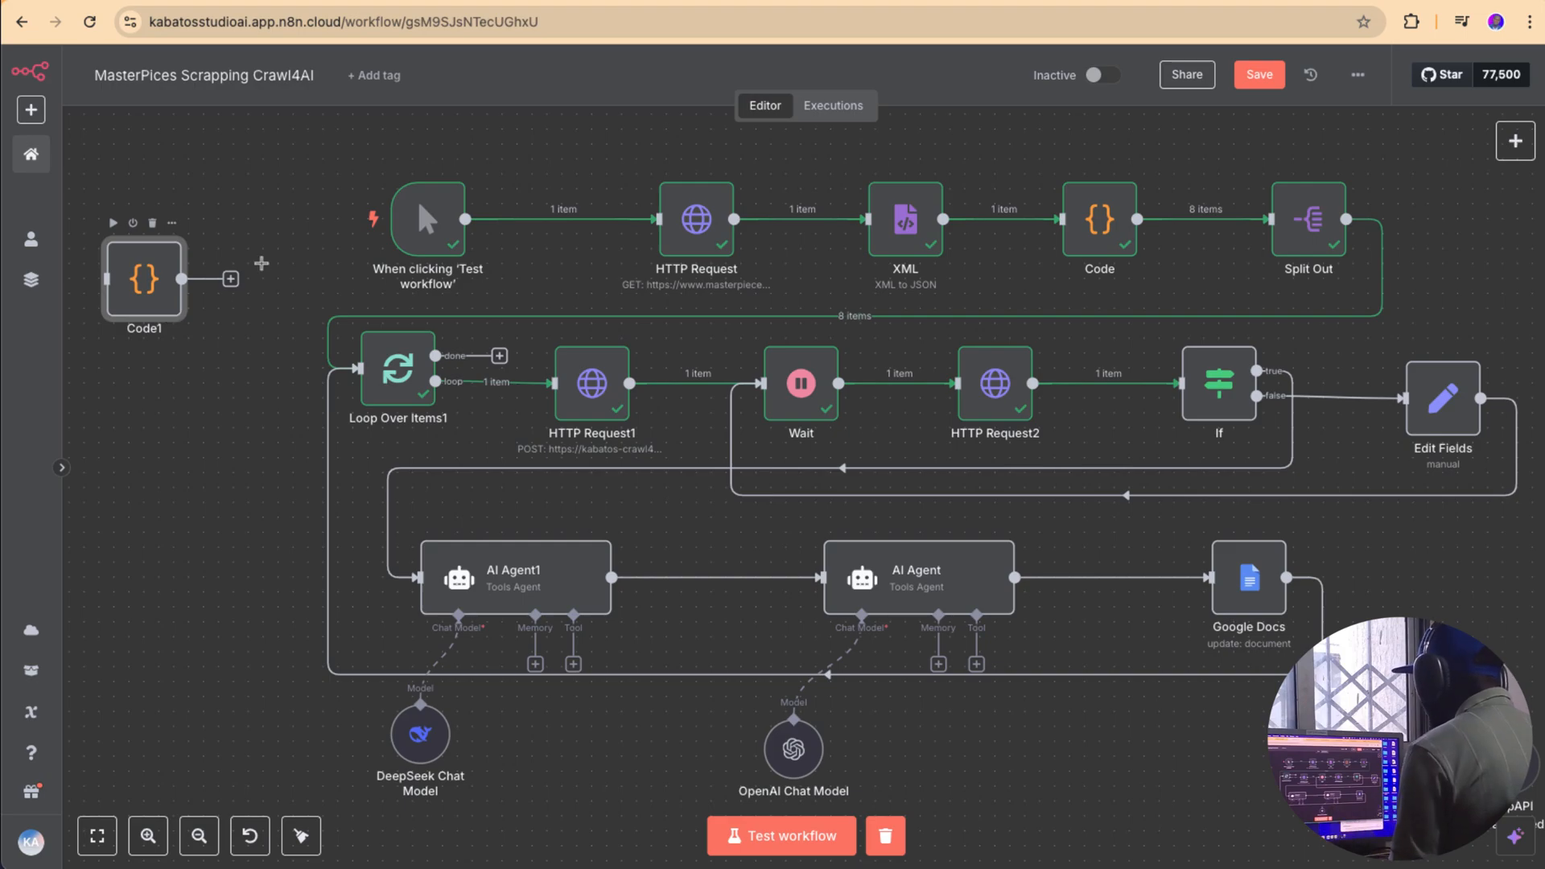
# Compare the Masterpiece Sites lesson with Code1's img-stripping cleaned_markdown JavaScript, then reposition Code1.
pyautogui.click(400, 865)
pyautogui.scroll(-15, 338, 751)
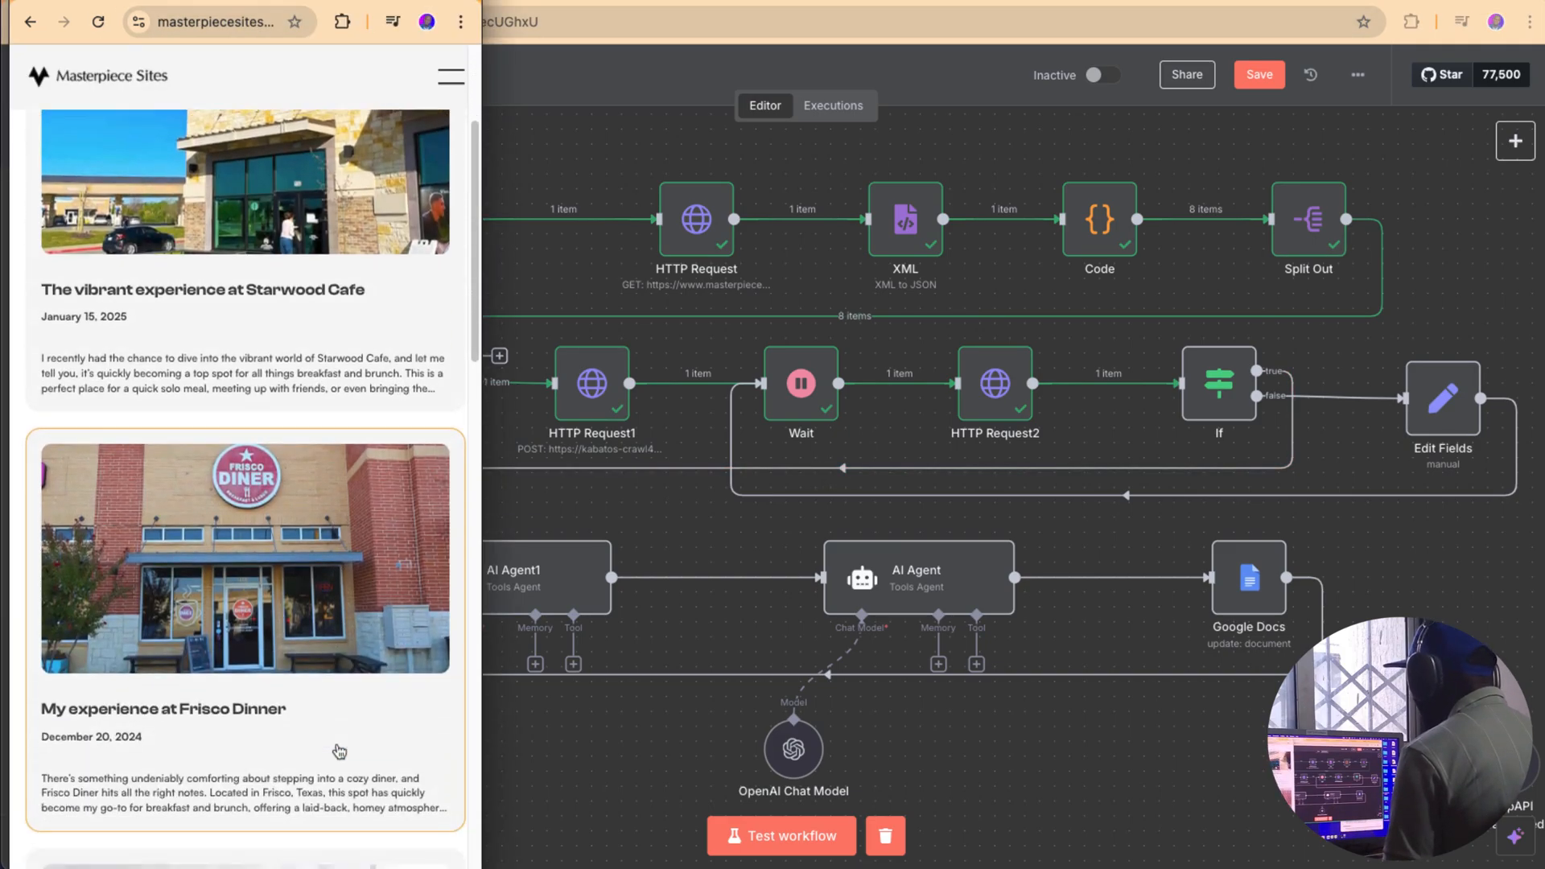
pyautogui.scroll(-10, 339, 751)
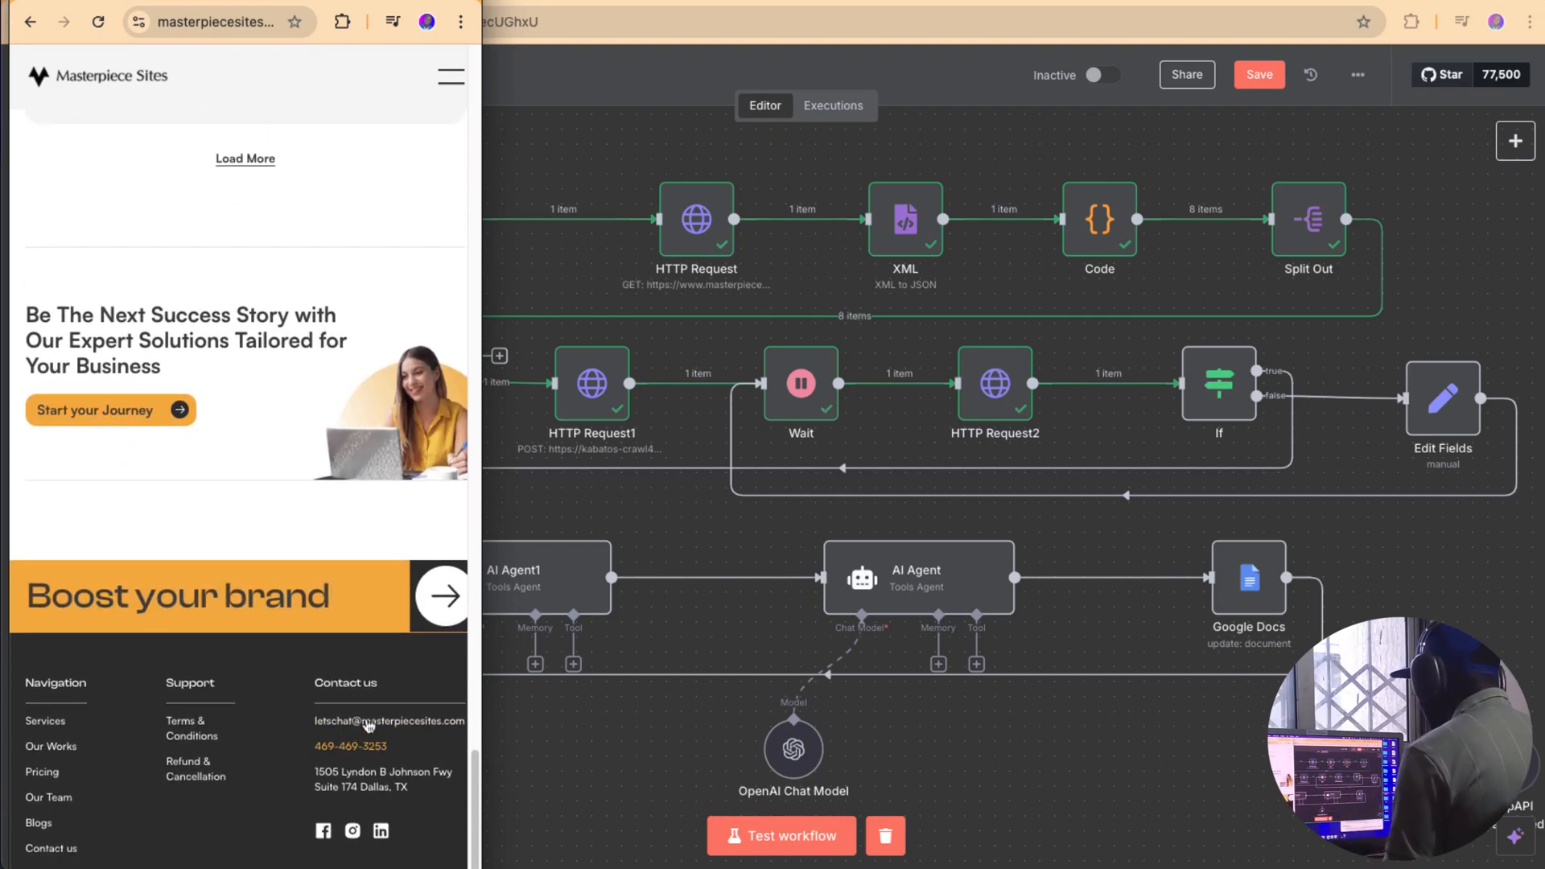
pyautogui.click(522, 231)
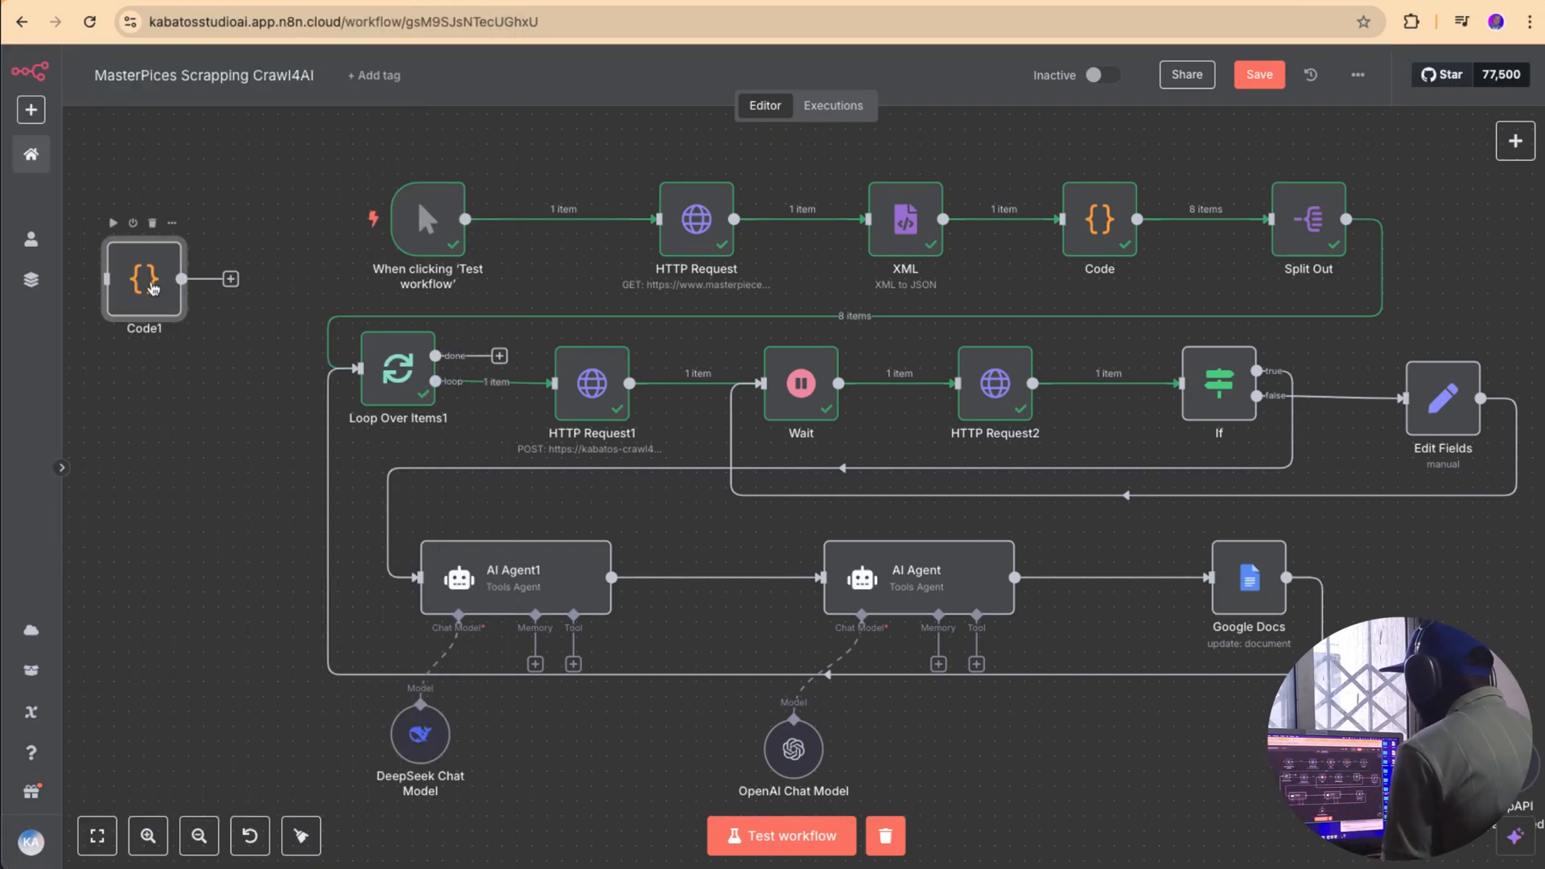
pyautogui.doubleClick(153, 289)
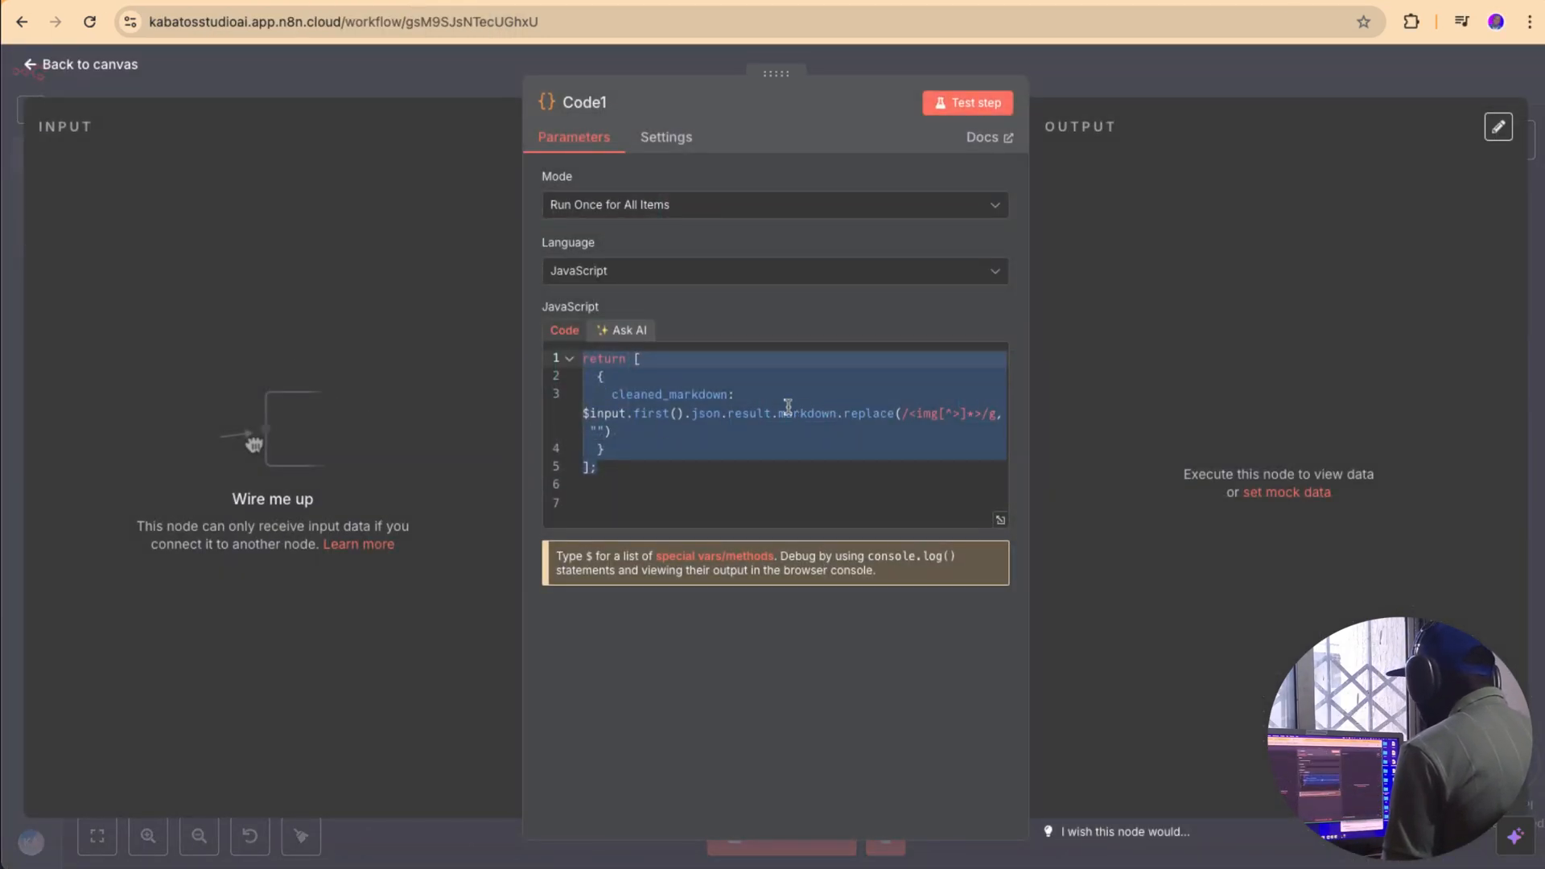
pyautogui.click(454, 94)
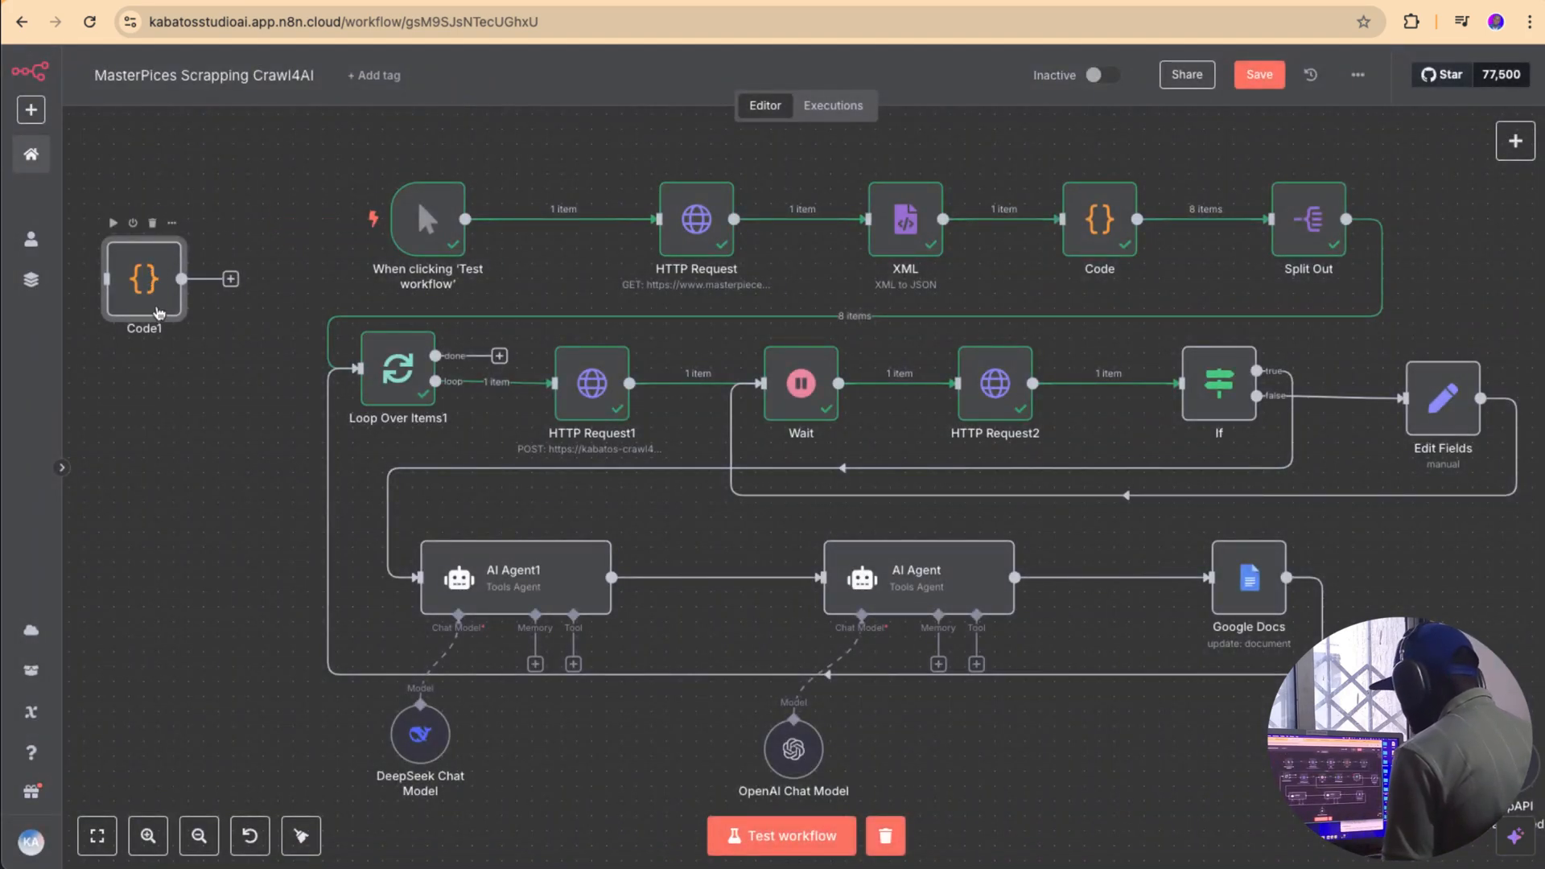
pyautogui.moveTo(159, 313); pyautogui.dragTo(205, 388)
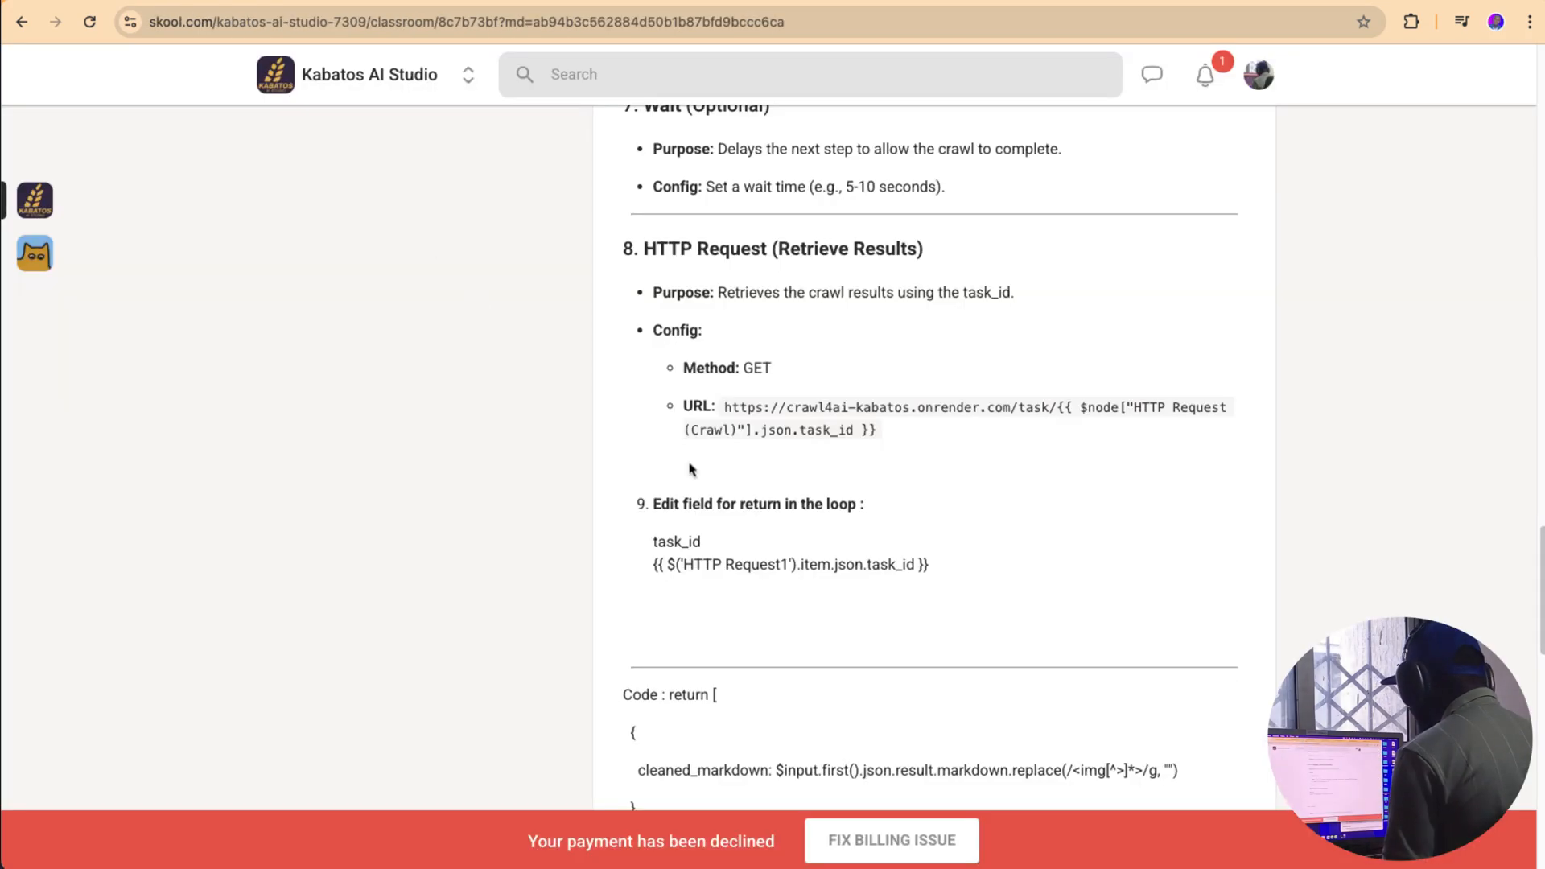
# Select the Code block's cleaned_markdown return statement in the lesson, then move Code1 lower in n8n.
pyautogui.scroll(-8, 730, 483)
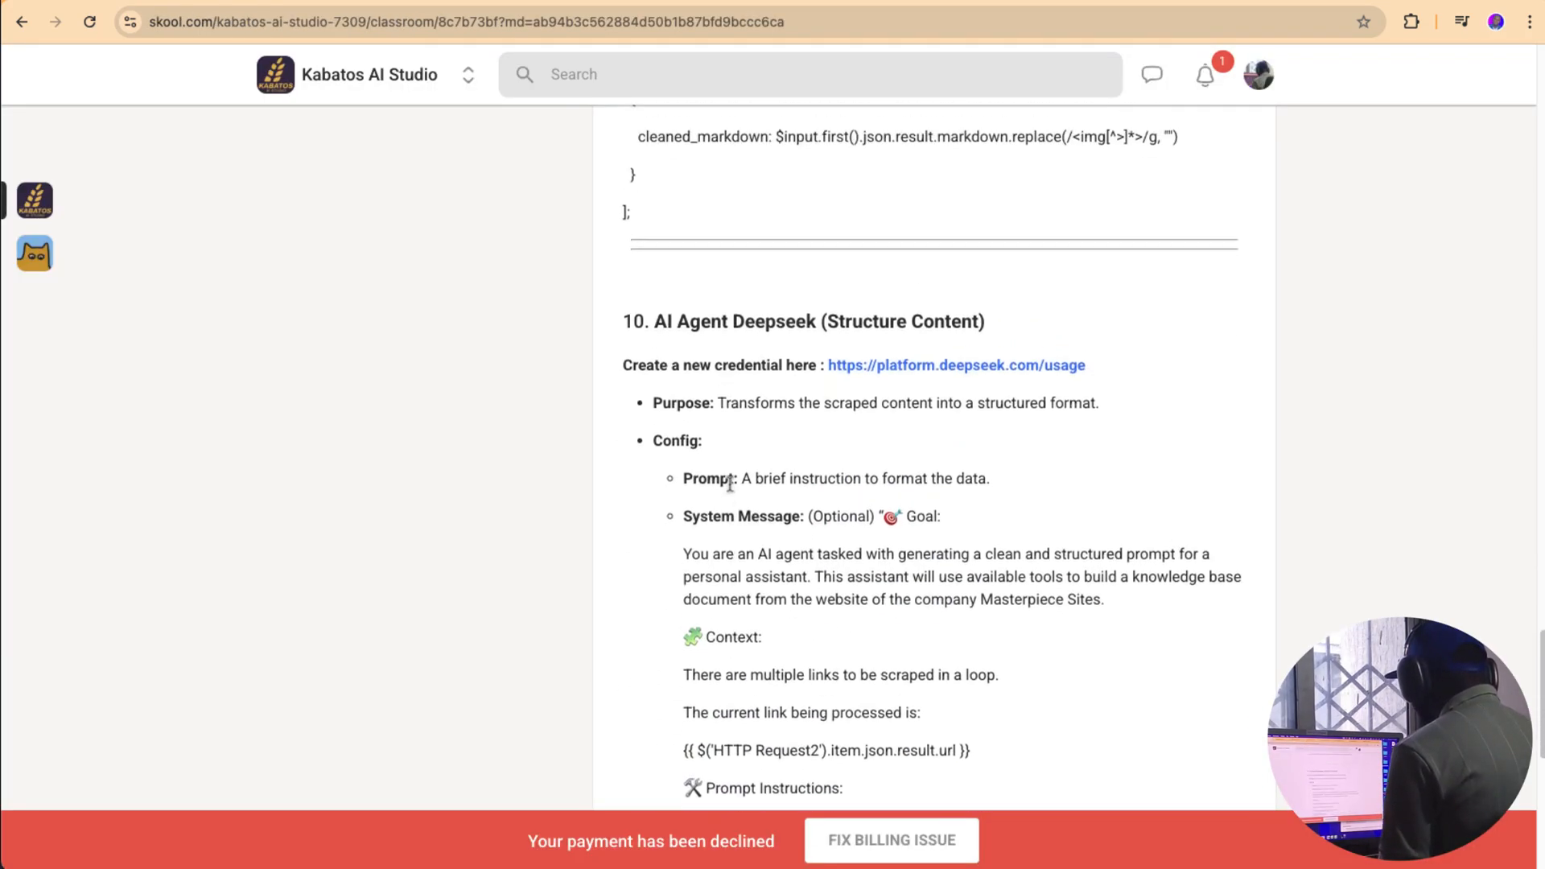
pyautogui.scroll(10, 730, 483)
pyautogui.scroll(-4, 712, 635)
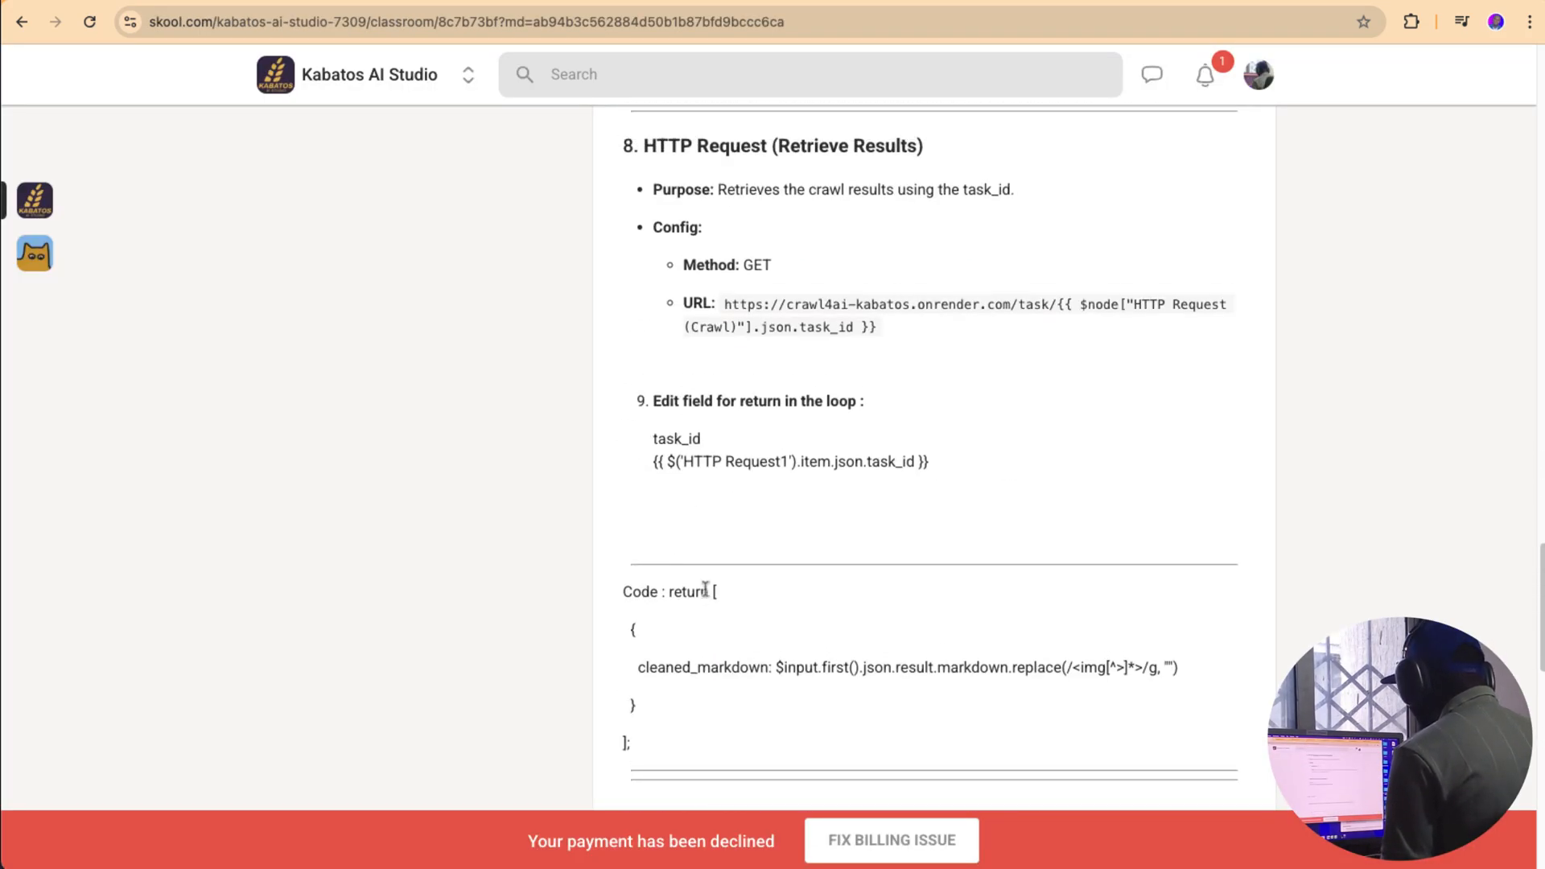
pyautogui.scroll(-6, 708, 498)
pyautogui.scroll(5, 690, 441)
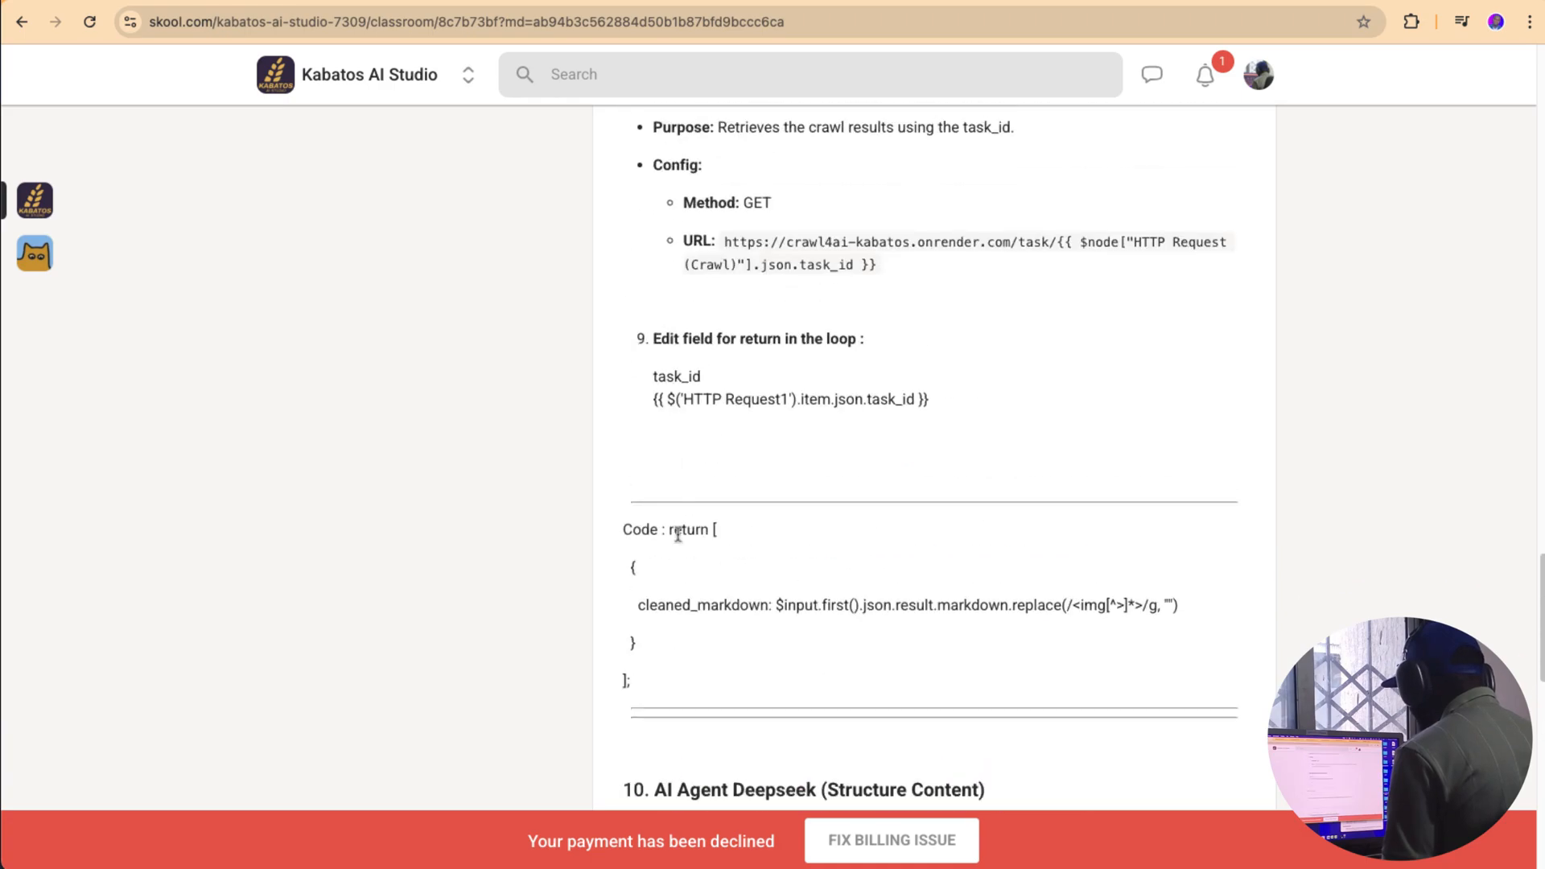
pyautogui.moveTo(669, 654); pyautogui.dragTo(629, 519)
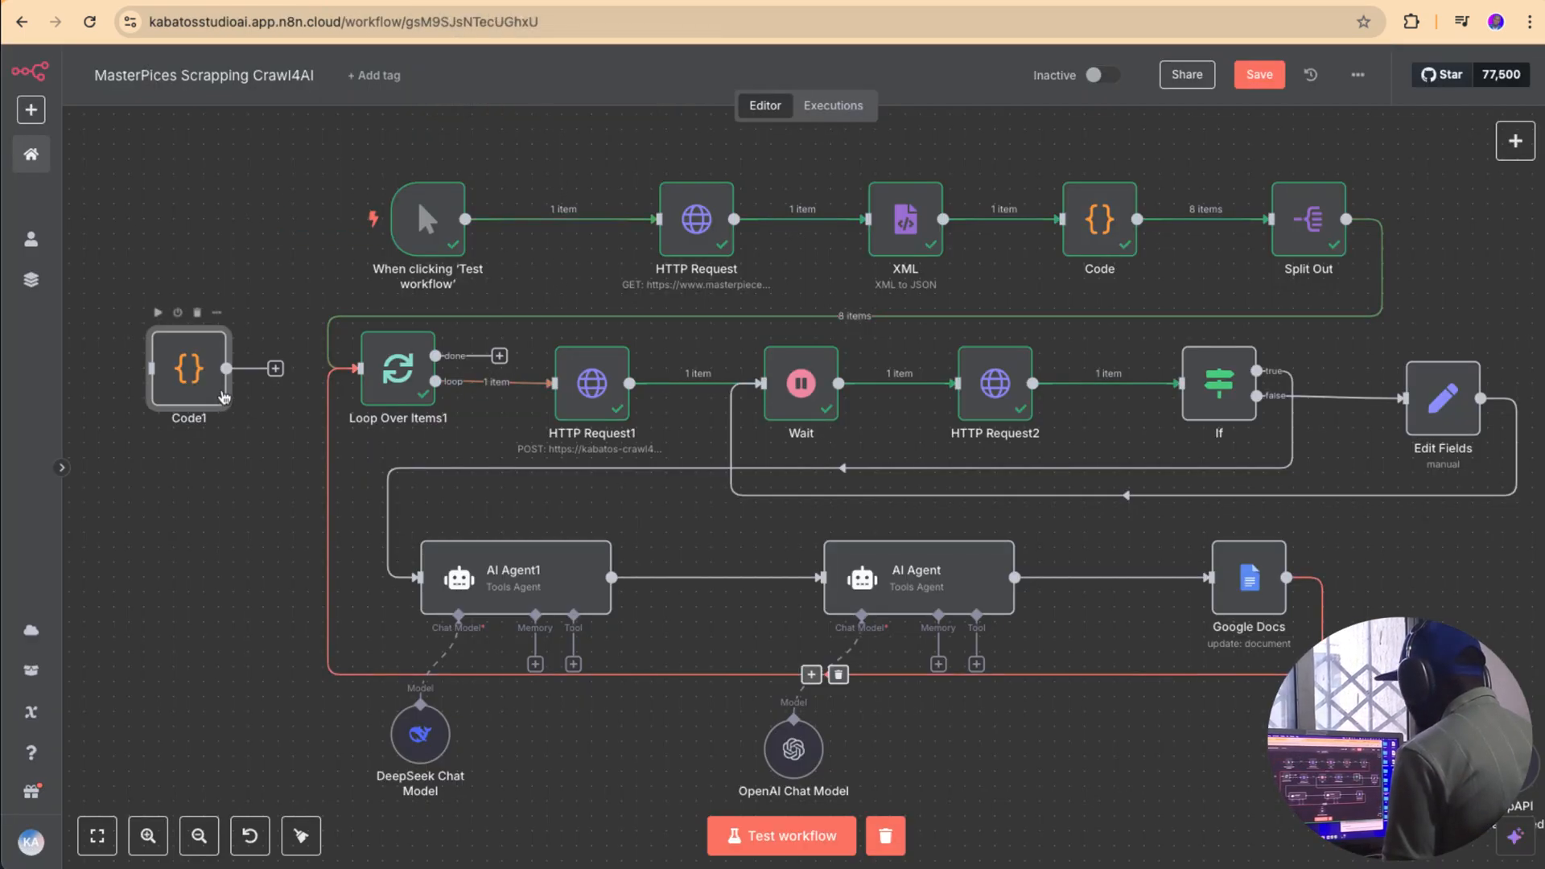
pyautogui.moveTo(208, 383); pyautogui.dragTo(211, 479)
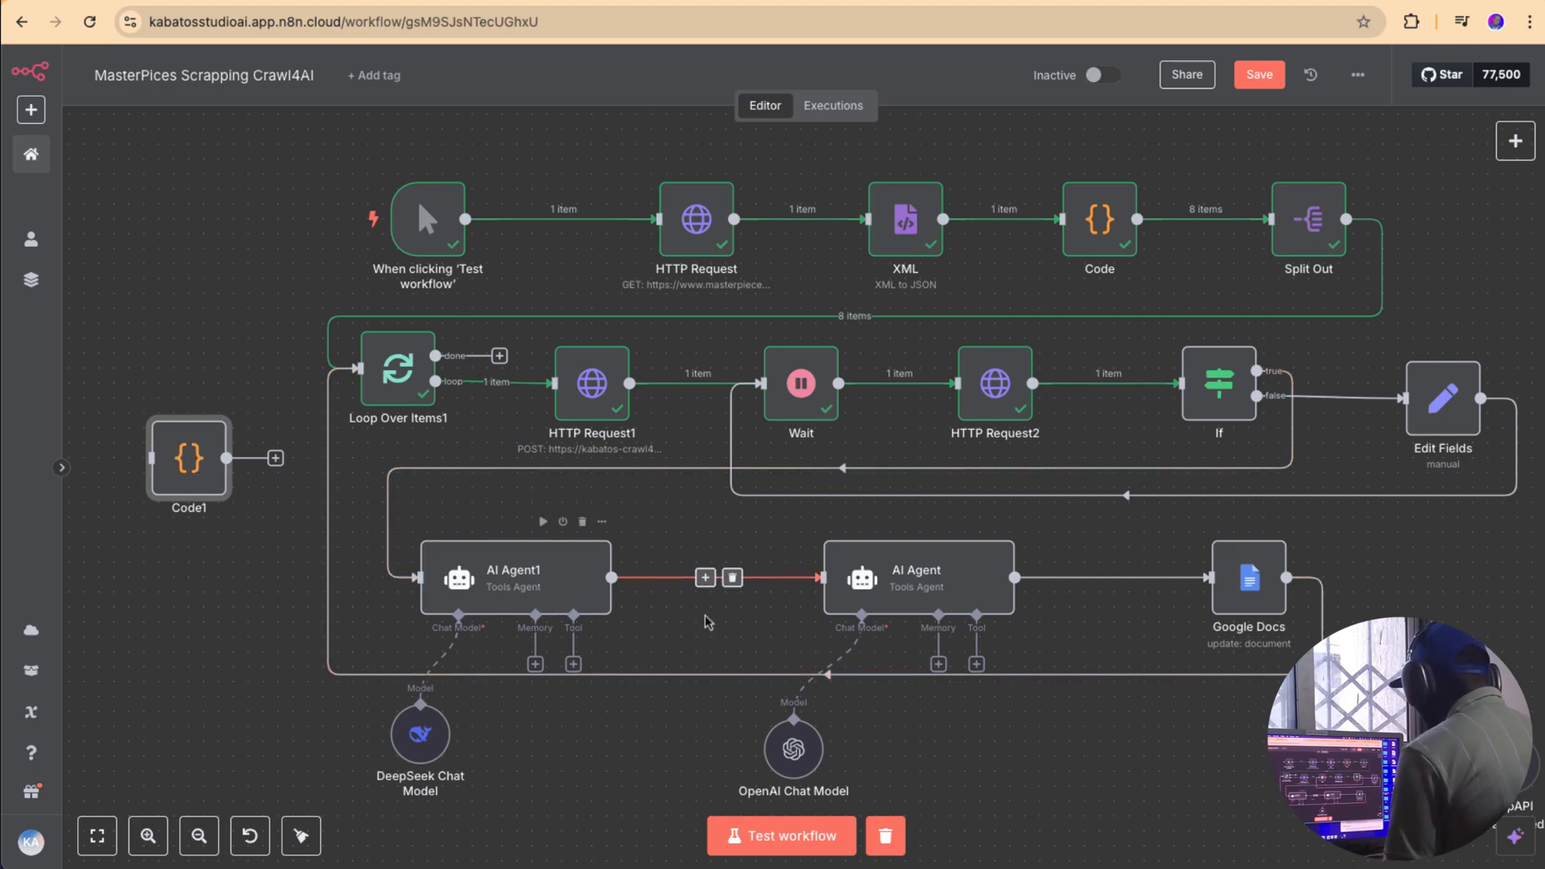
pyautogui.scroll(-1, 714, 621)
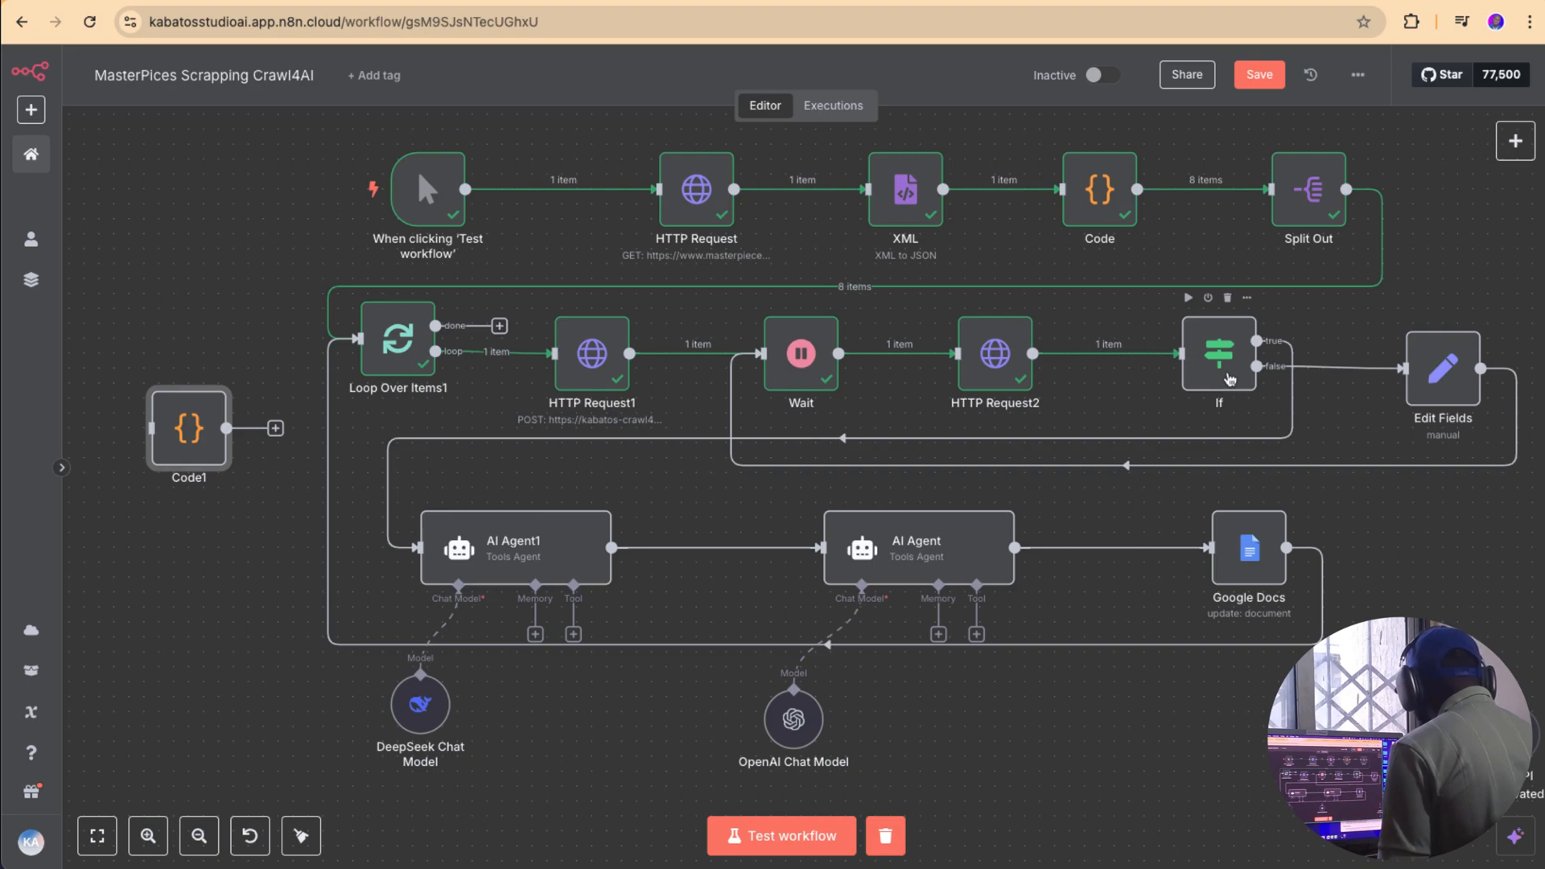
pyautogui.click(1227, 380)
pyautogui.doubleClick(1227, 378)
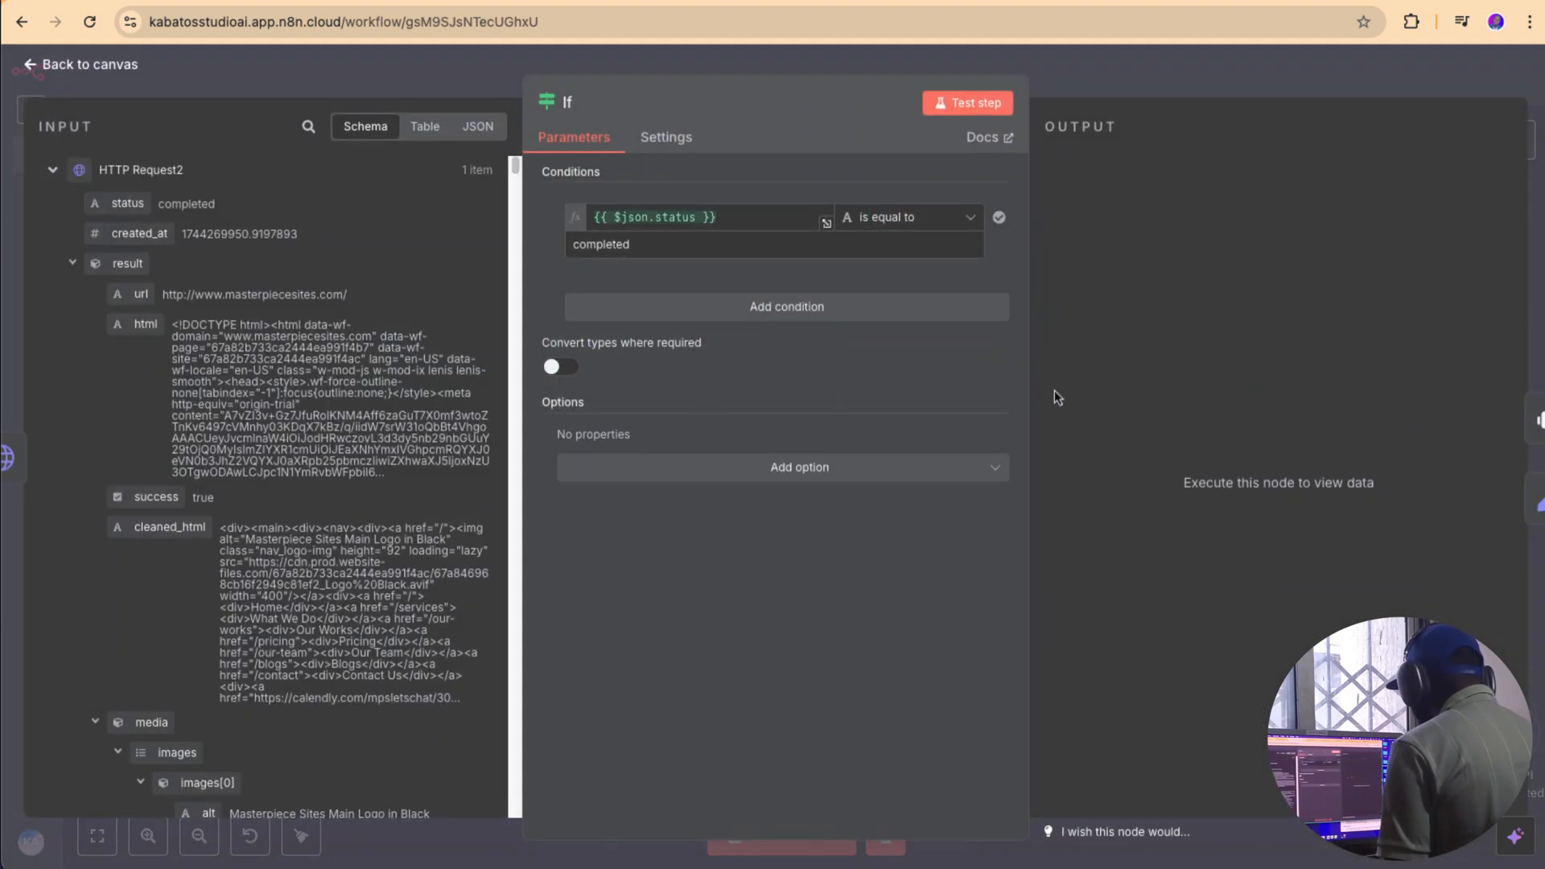
pyautogui.press('Escape')
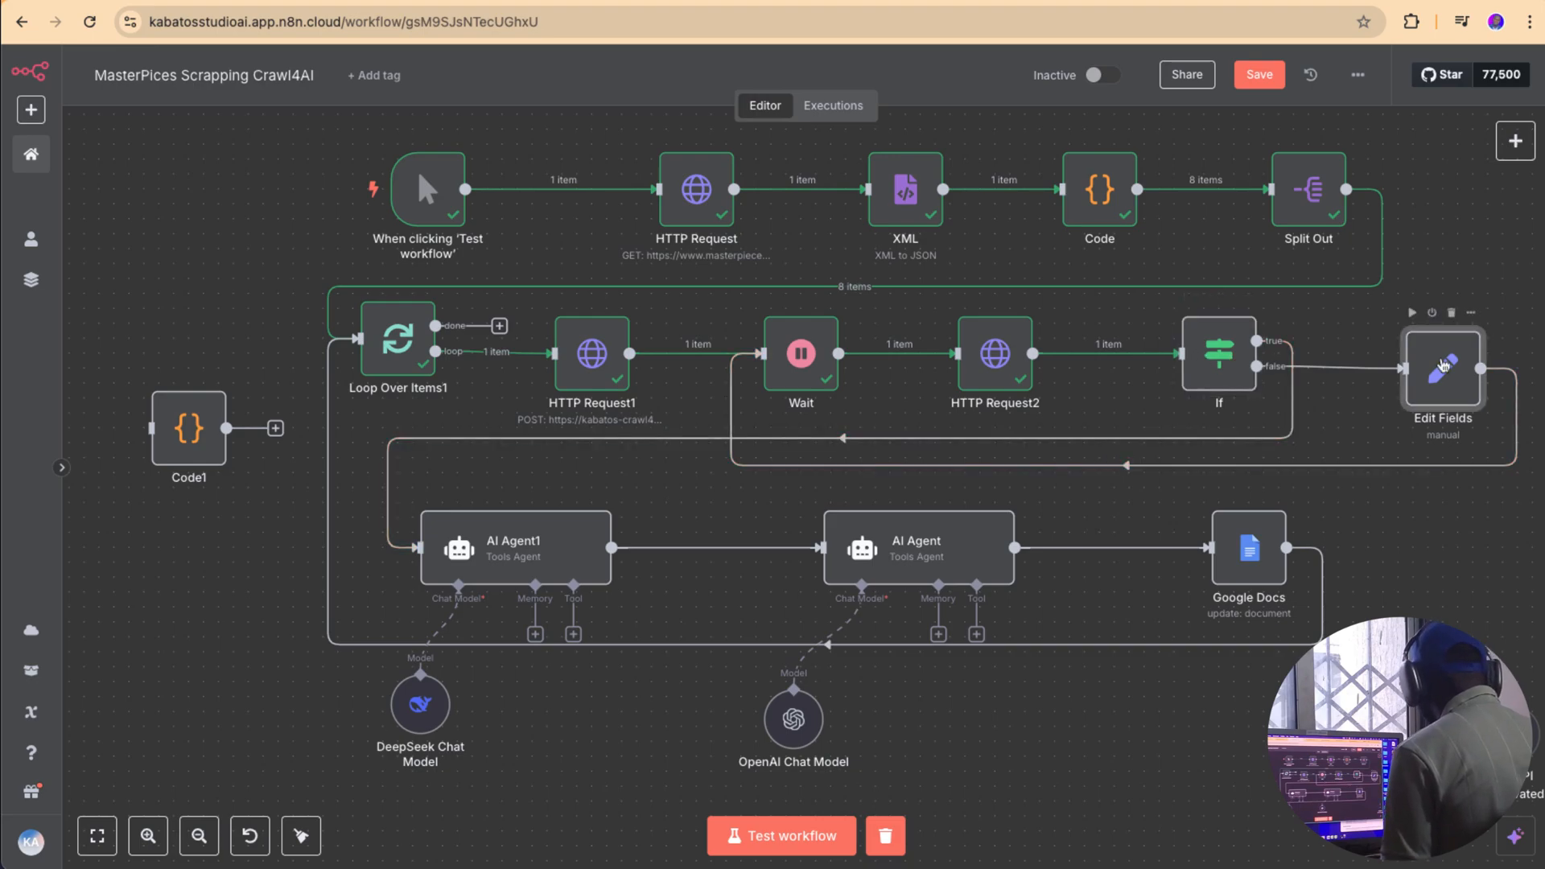
# Run the nodes feeding Edit Fields and clear its task_id value expression.
pyautogui.doubleClick(1443, 366)
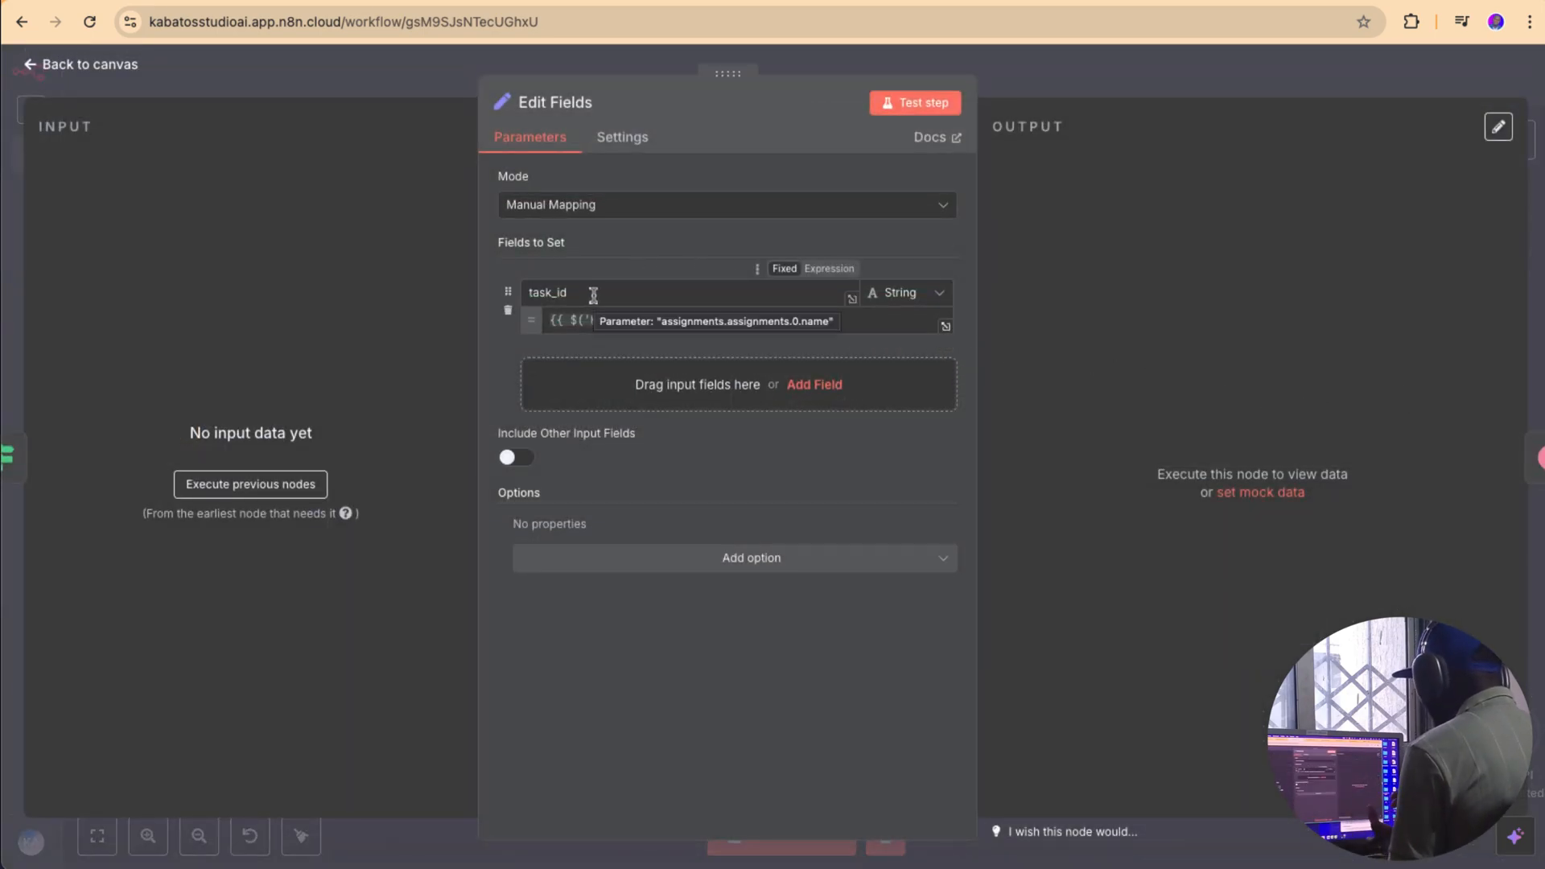
pyautogui.click(241, 485)
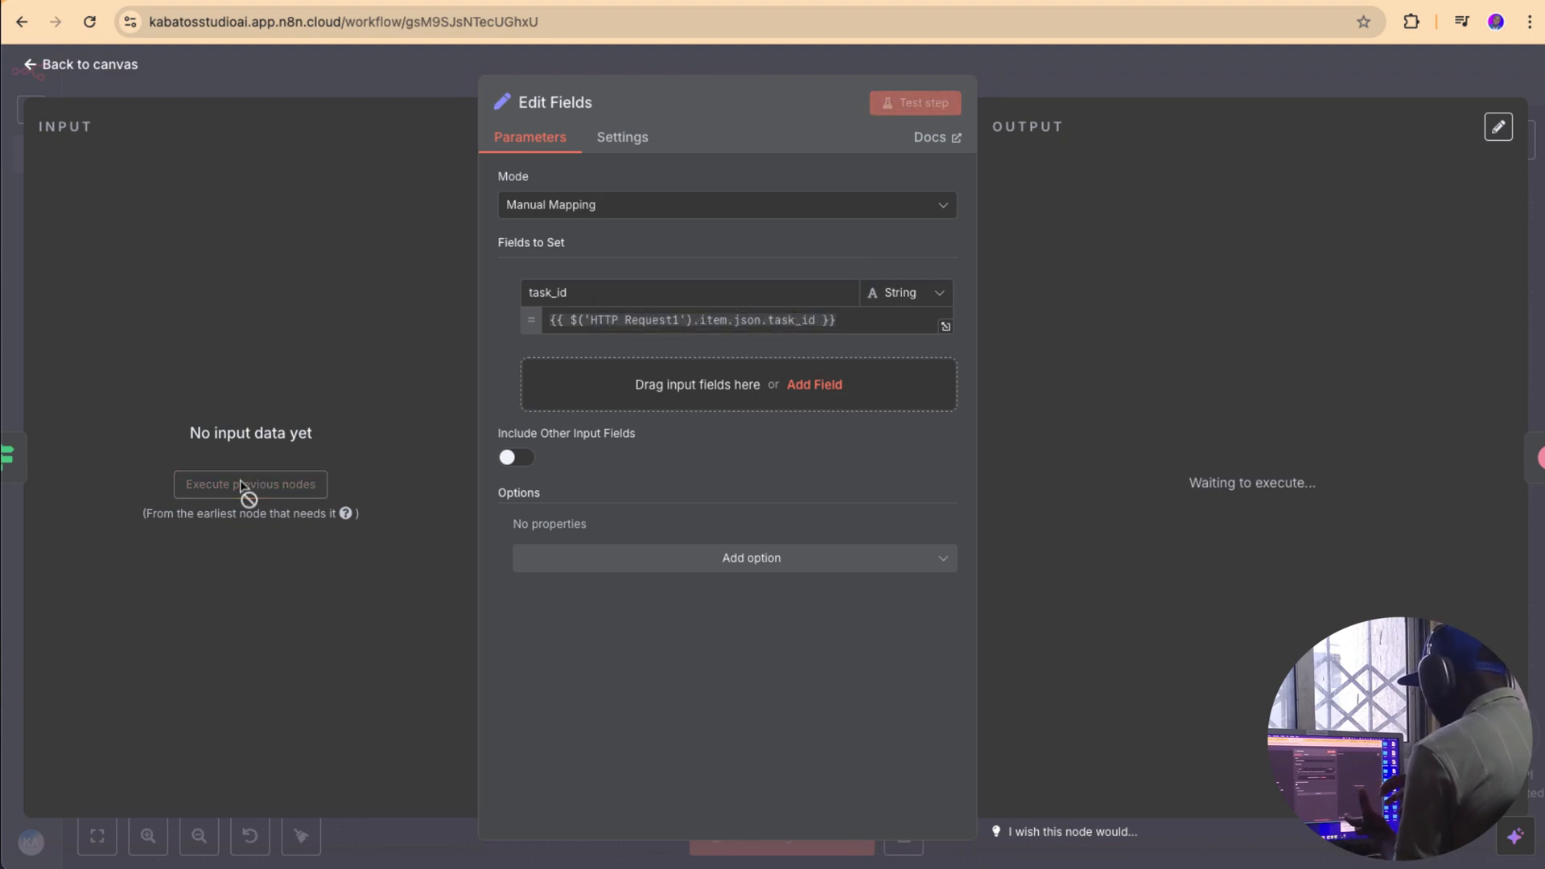
pyautogui.press('BackSpace')
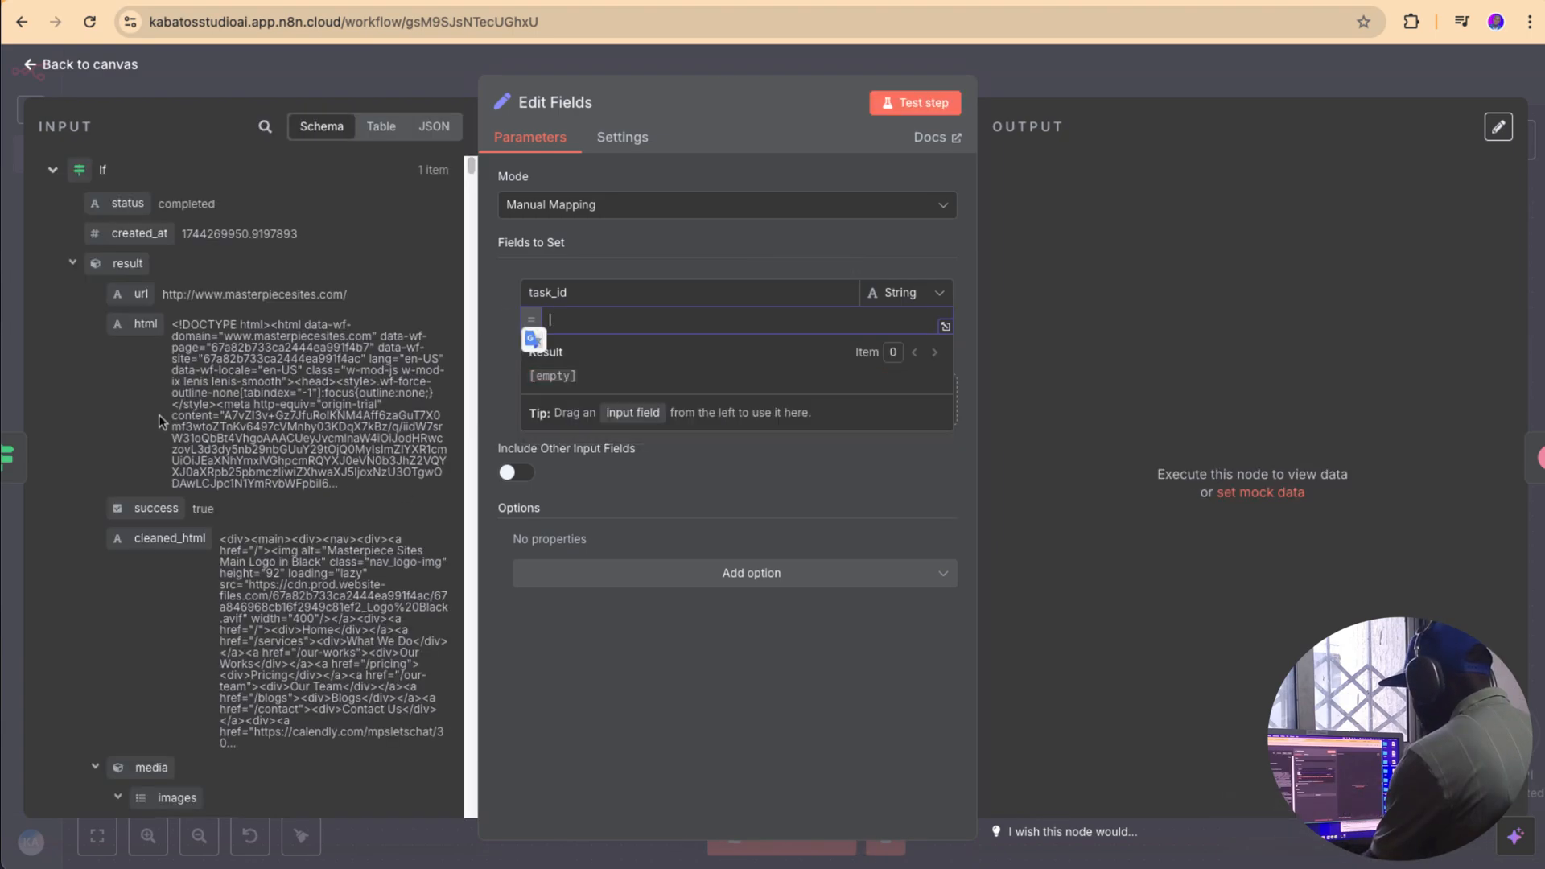
pyautogui.scroll(-2, 146, 448)
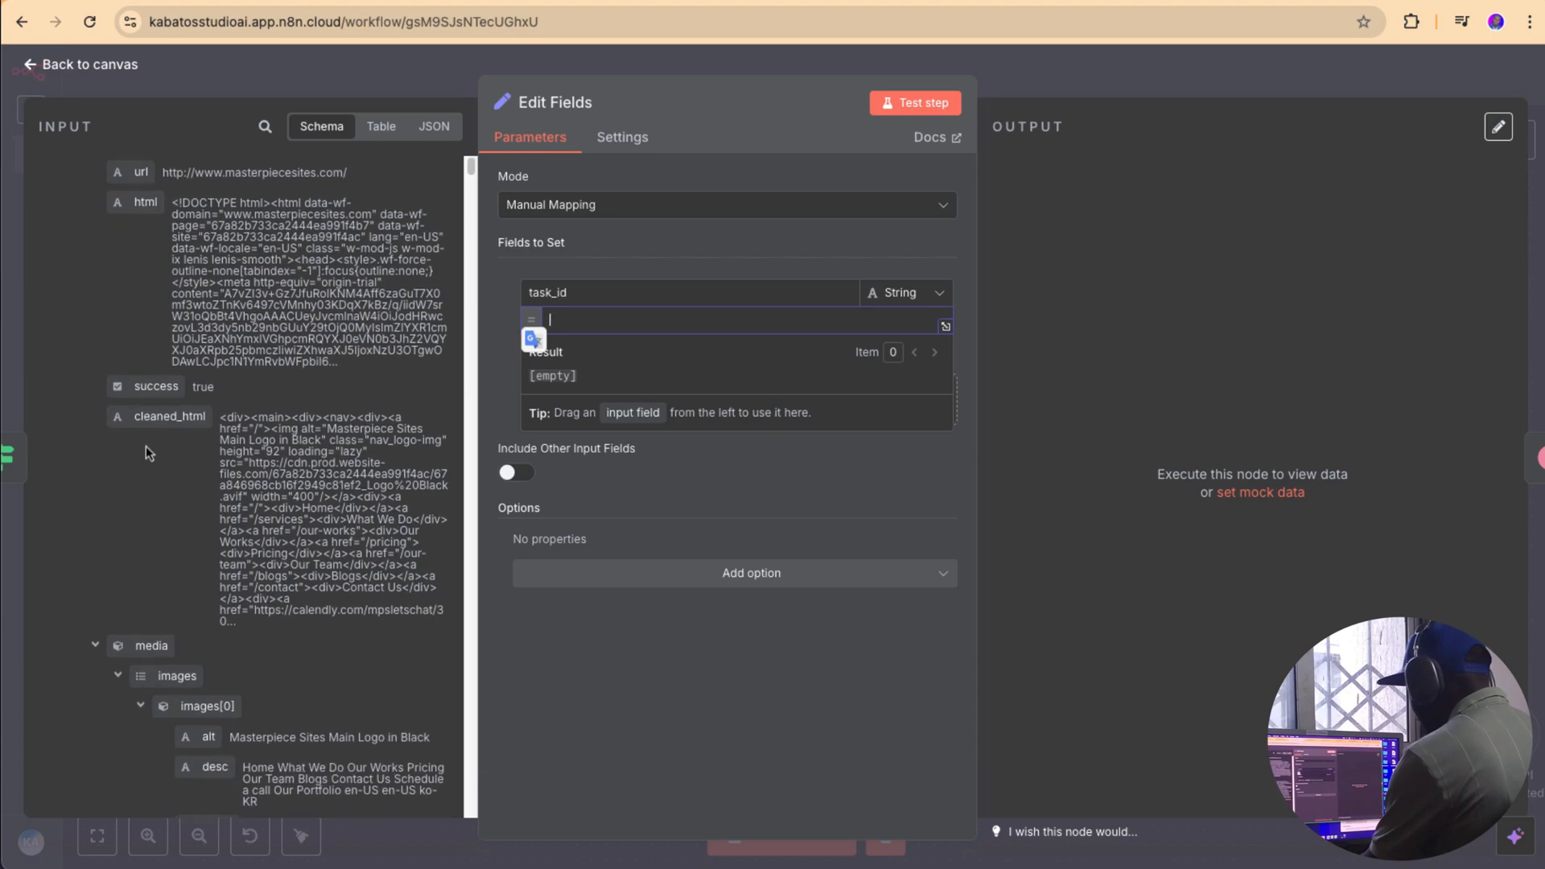
pyautogui.scroll(-1, 146, 453)
pyautogui.hotkey('ctrl', 'z')
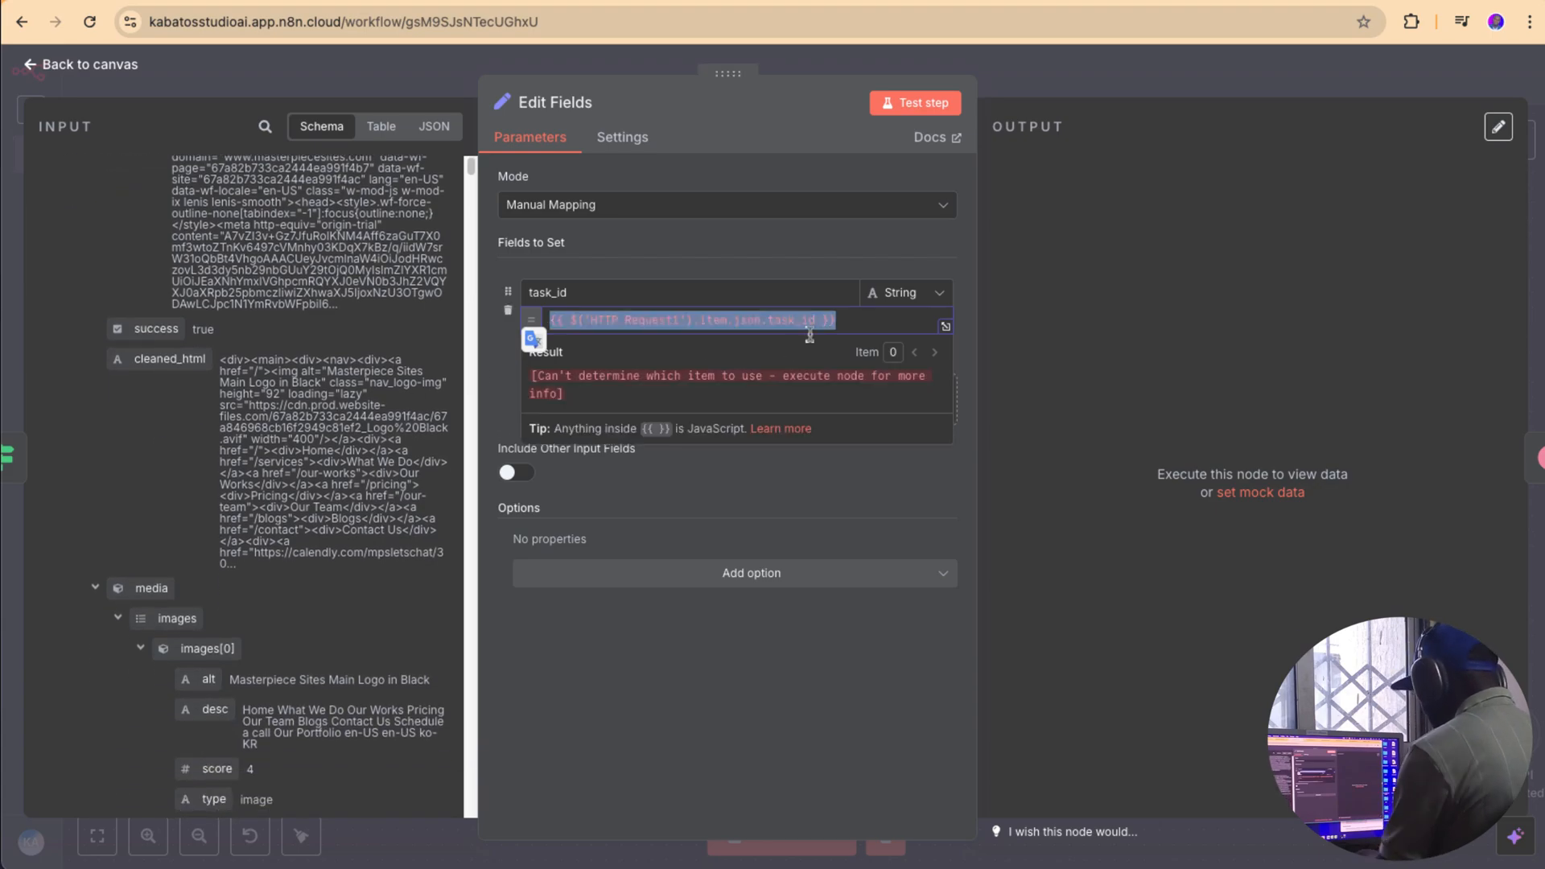
pyautogui.press('BackSpace')
pyautogui.scroll(-5, 113, 173)
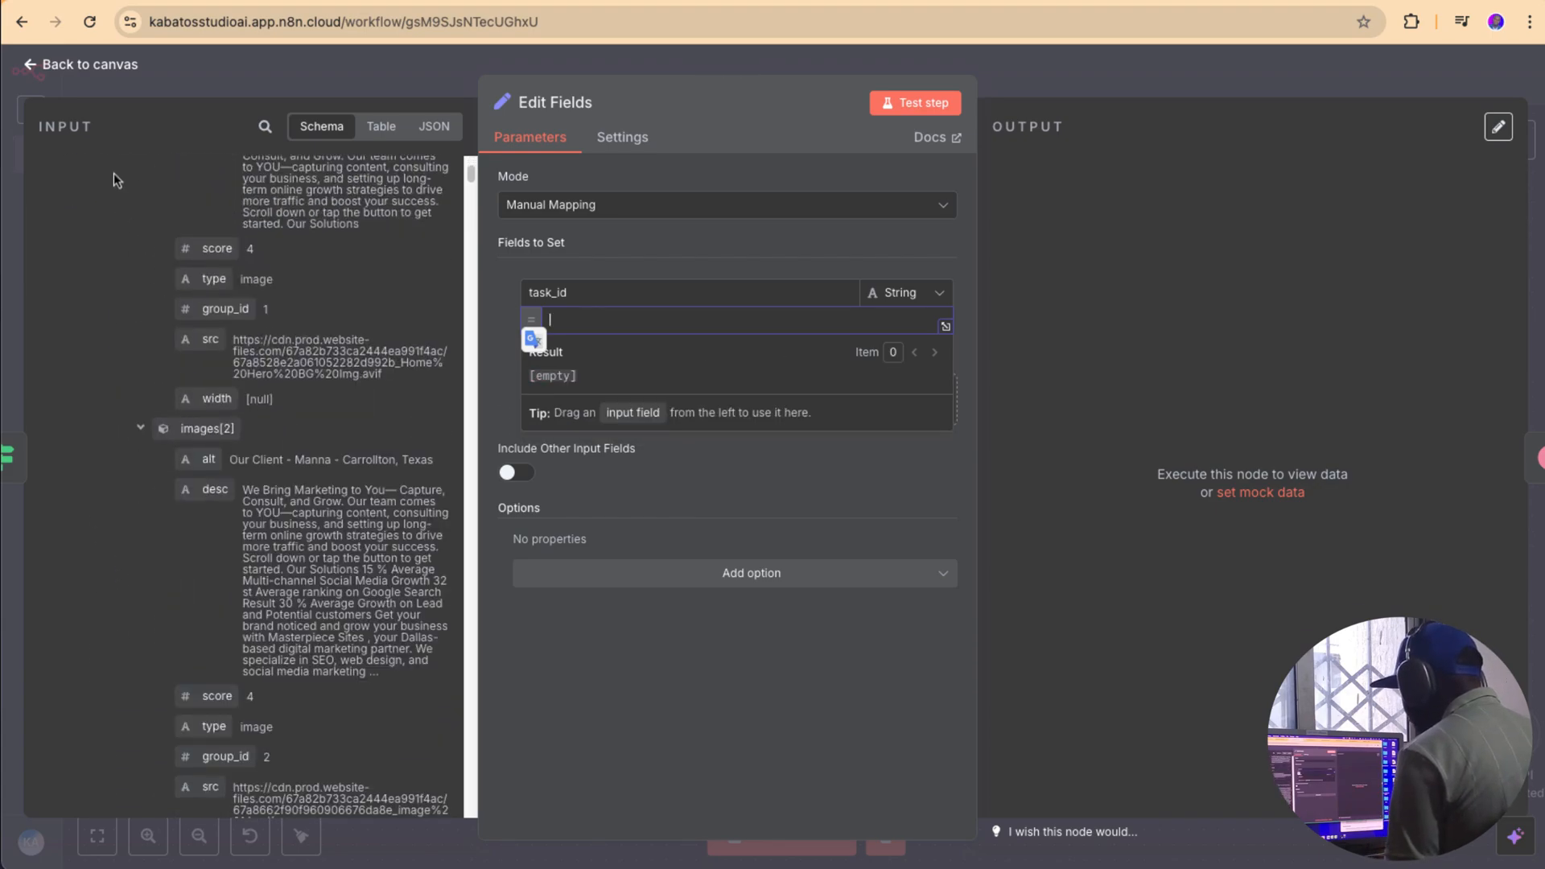
pyautogui.scroll(10, 113, 172)
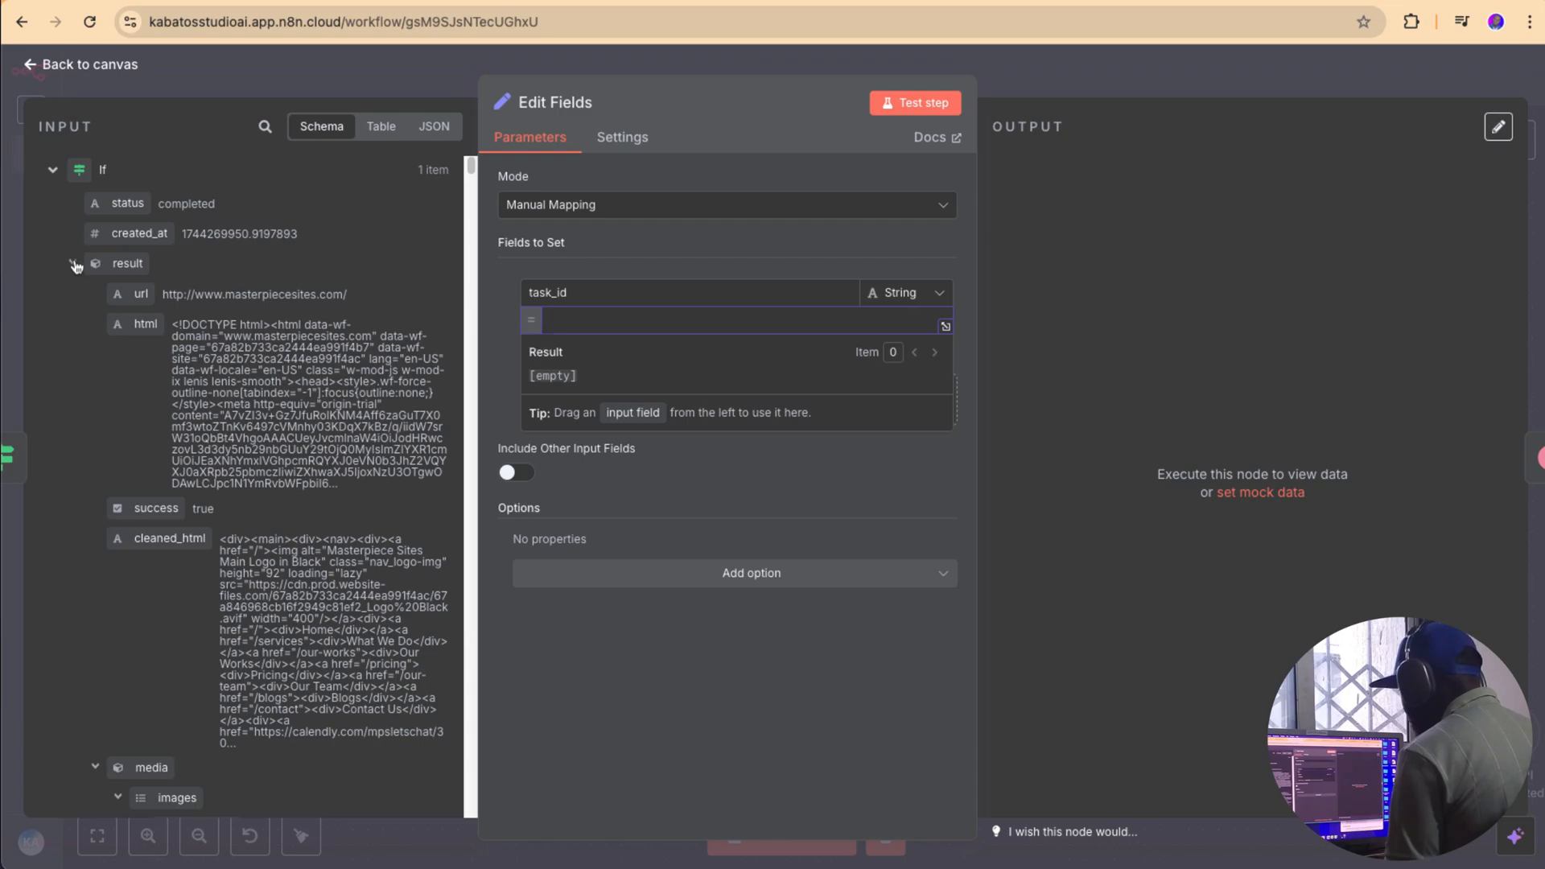
# Map HTTP Request1's task_id field into the Edit Fields task_id value.
pyautogui.click(73, 262)
pyautogui.scroll(-10, 74, 383)
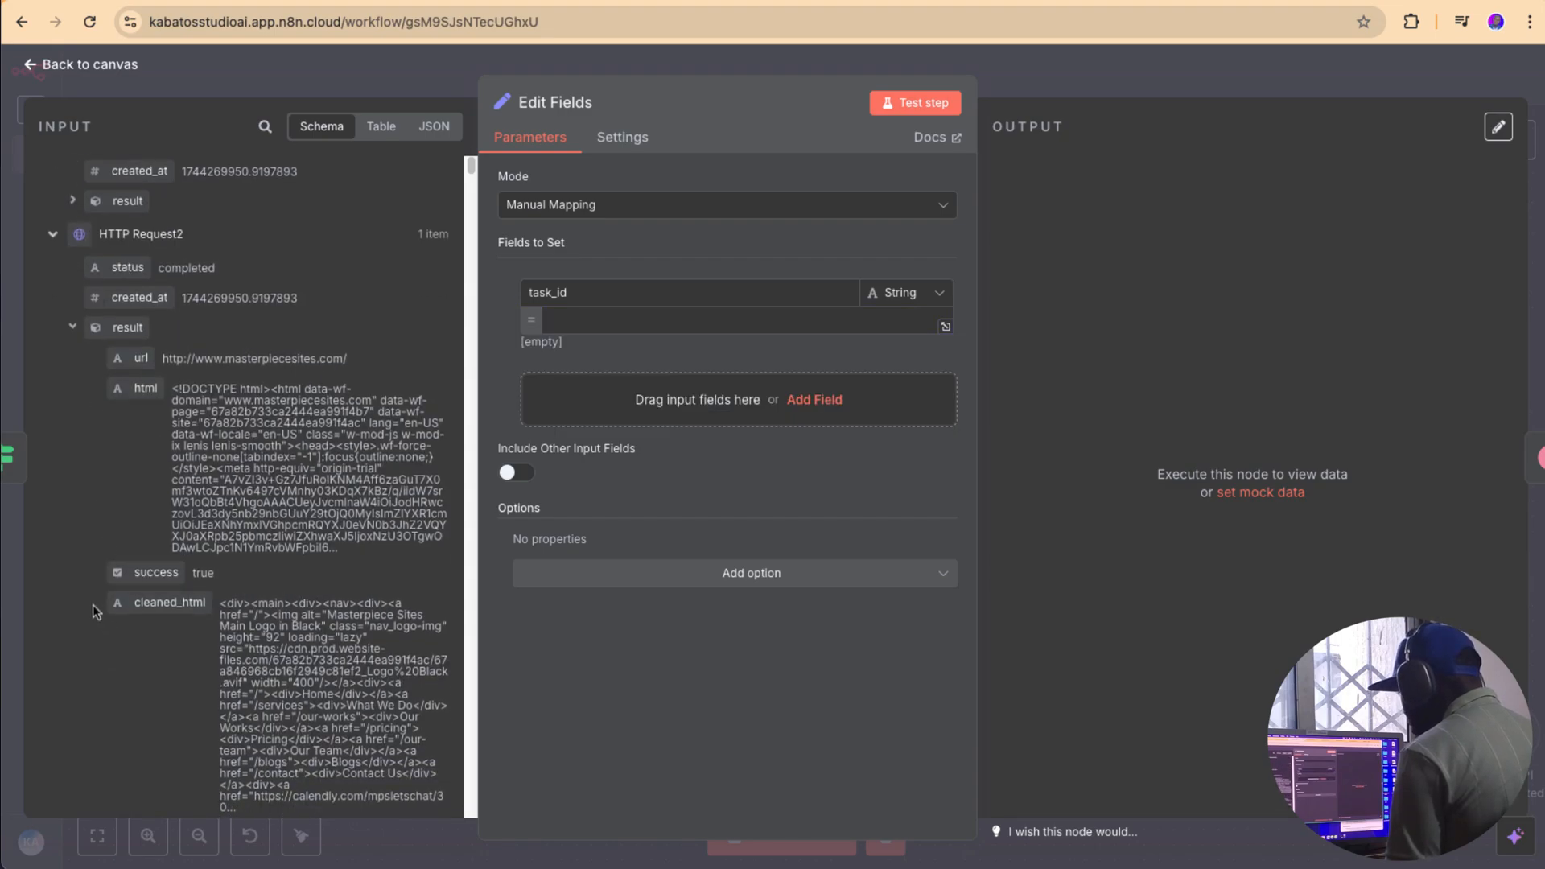
pyautogui.scroll(-15, 82, 539)
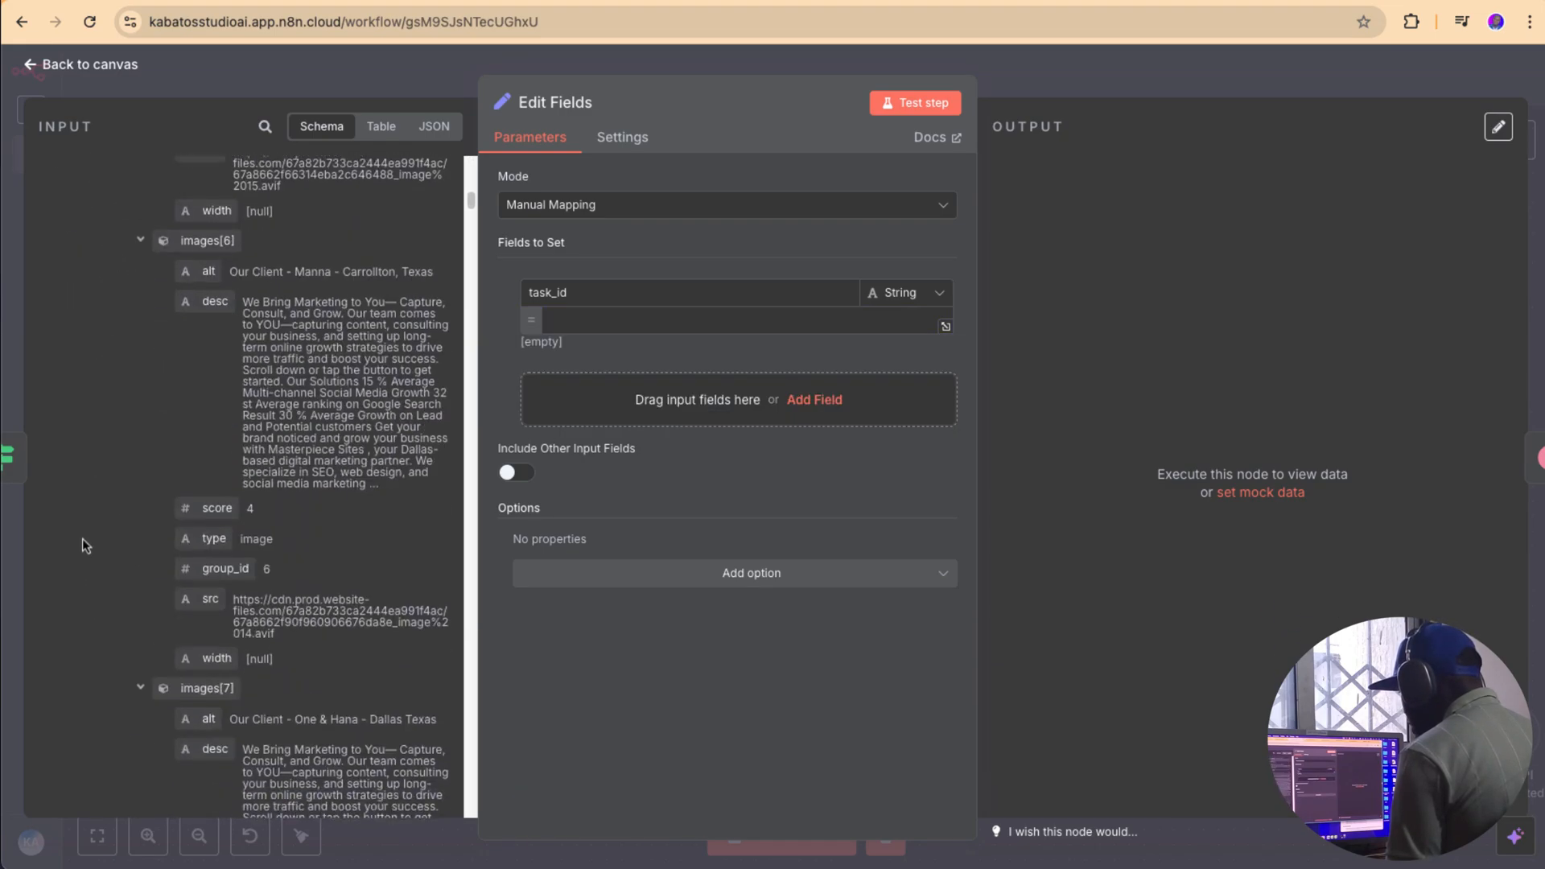
pyautogui.scroll(20, 82, 538)
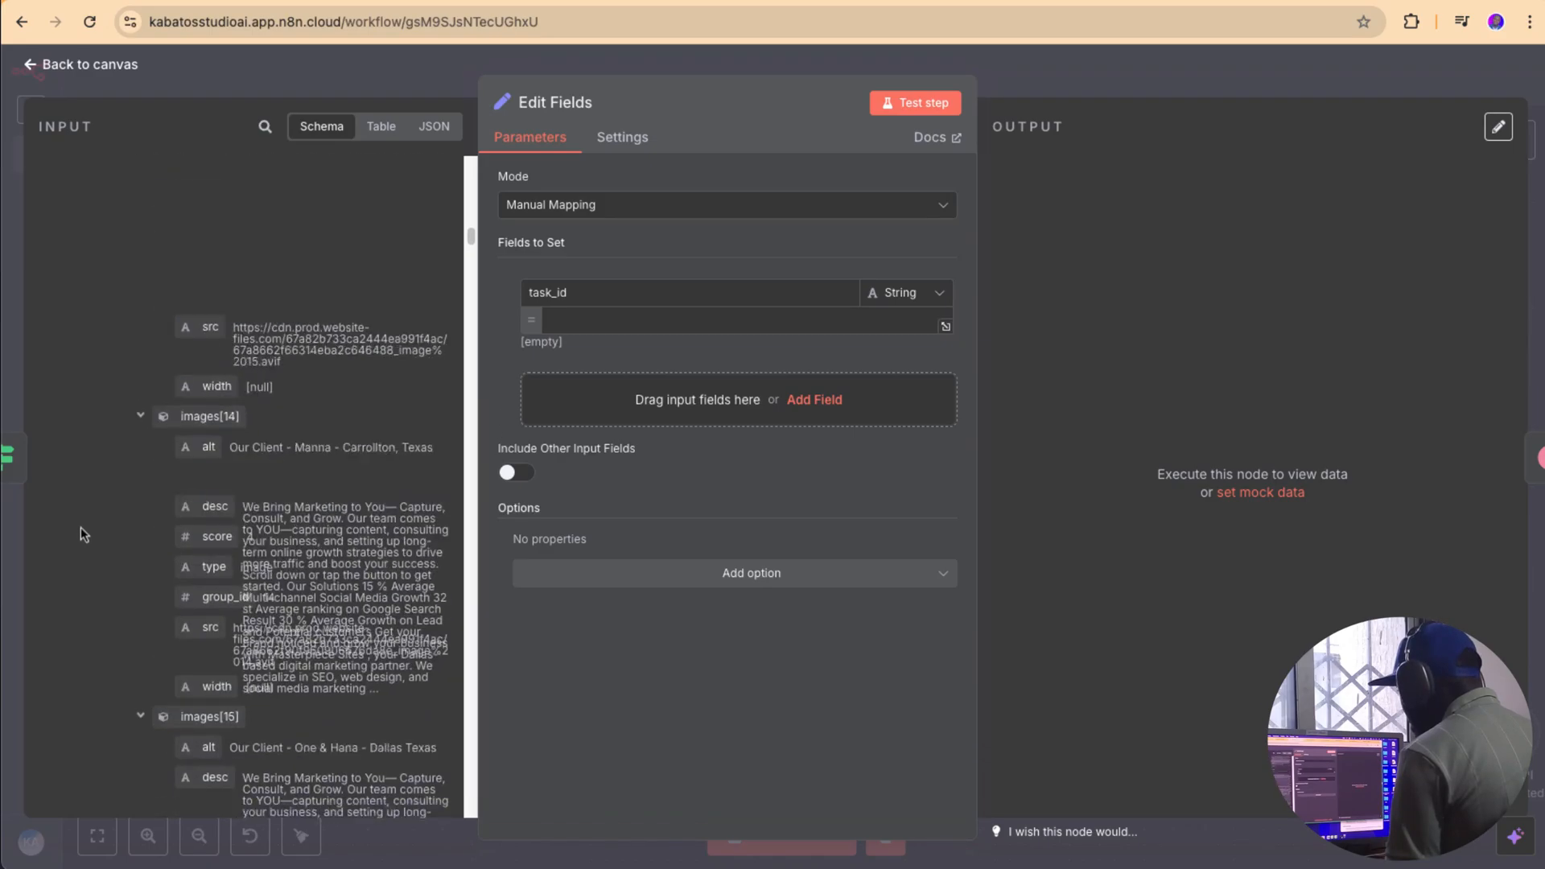
pyautogui.click(53, 298)
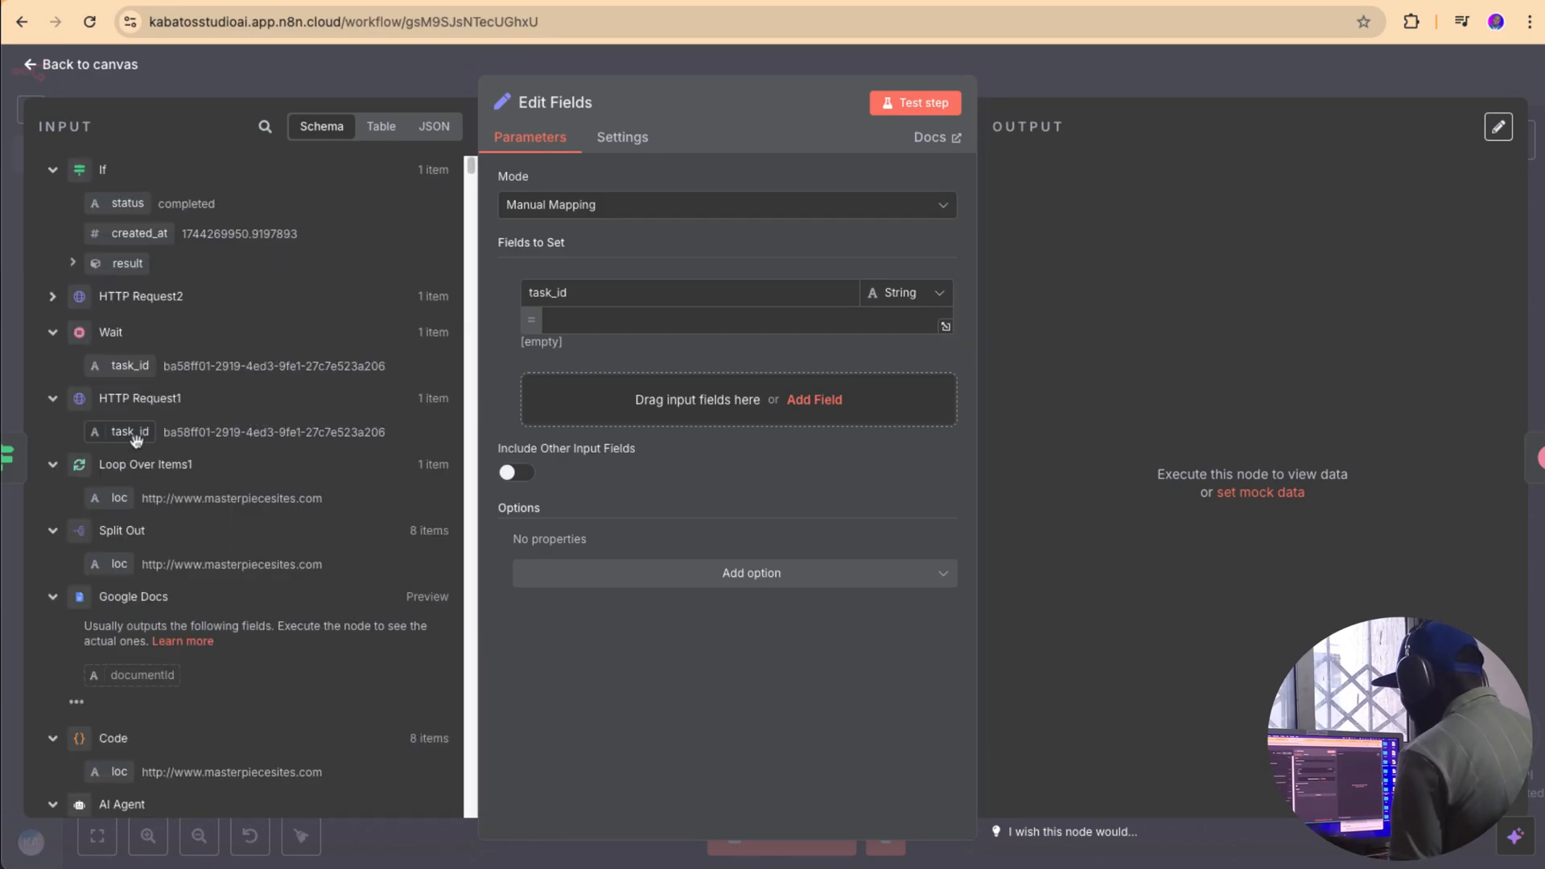
pyautogui.moveTo(135, 437); pyautogui.dragTo(615, 364)
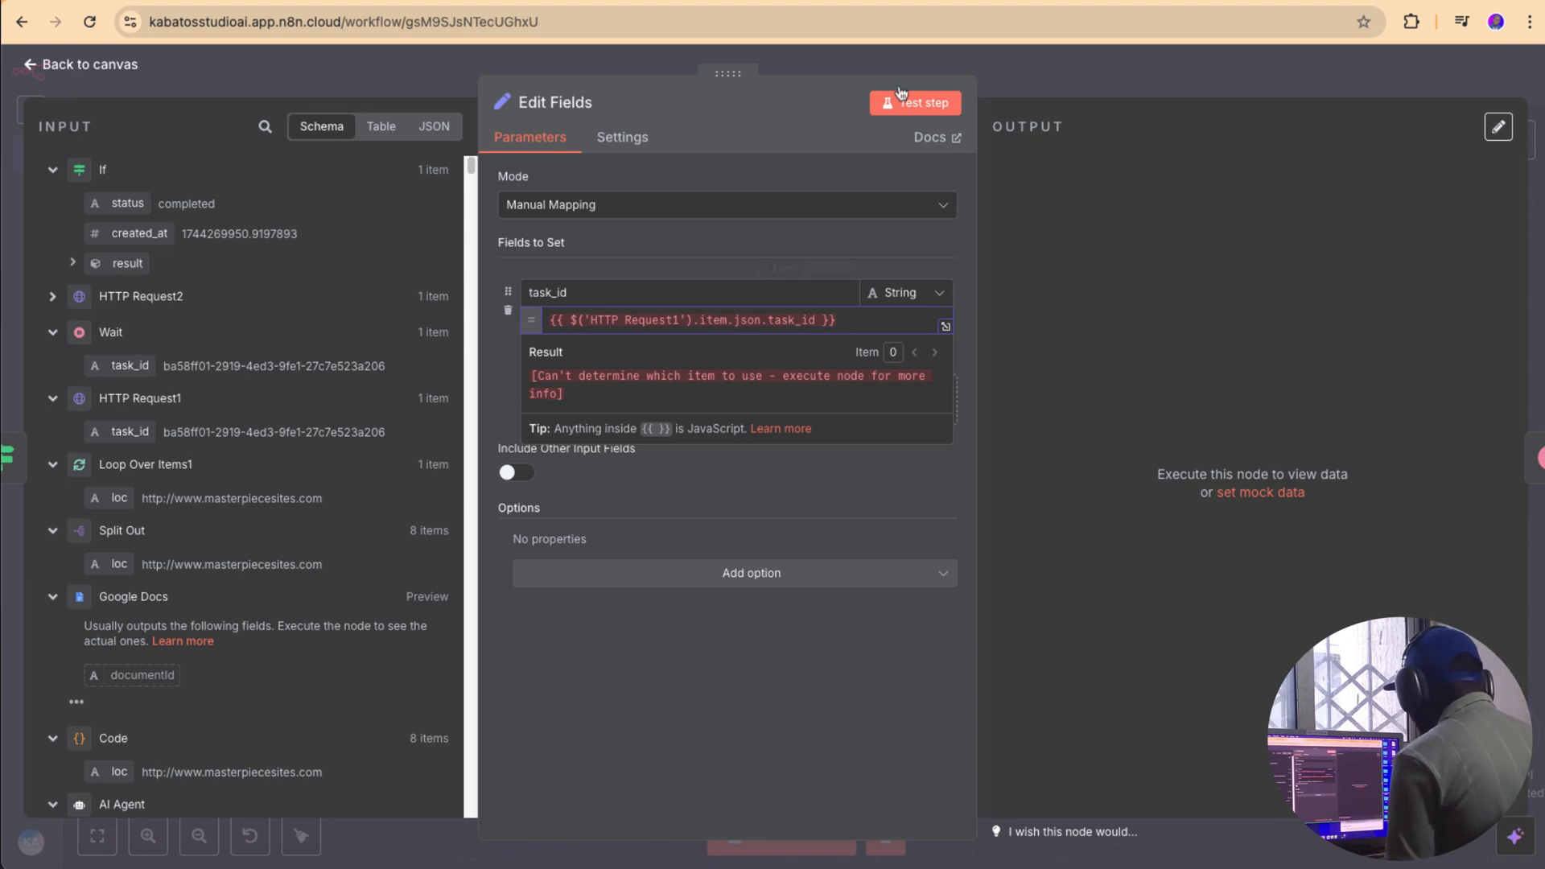
pyautogui.click(994, 75)
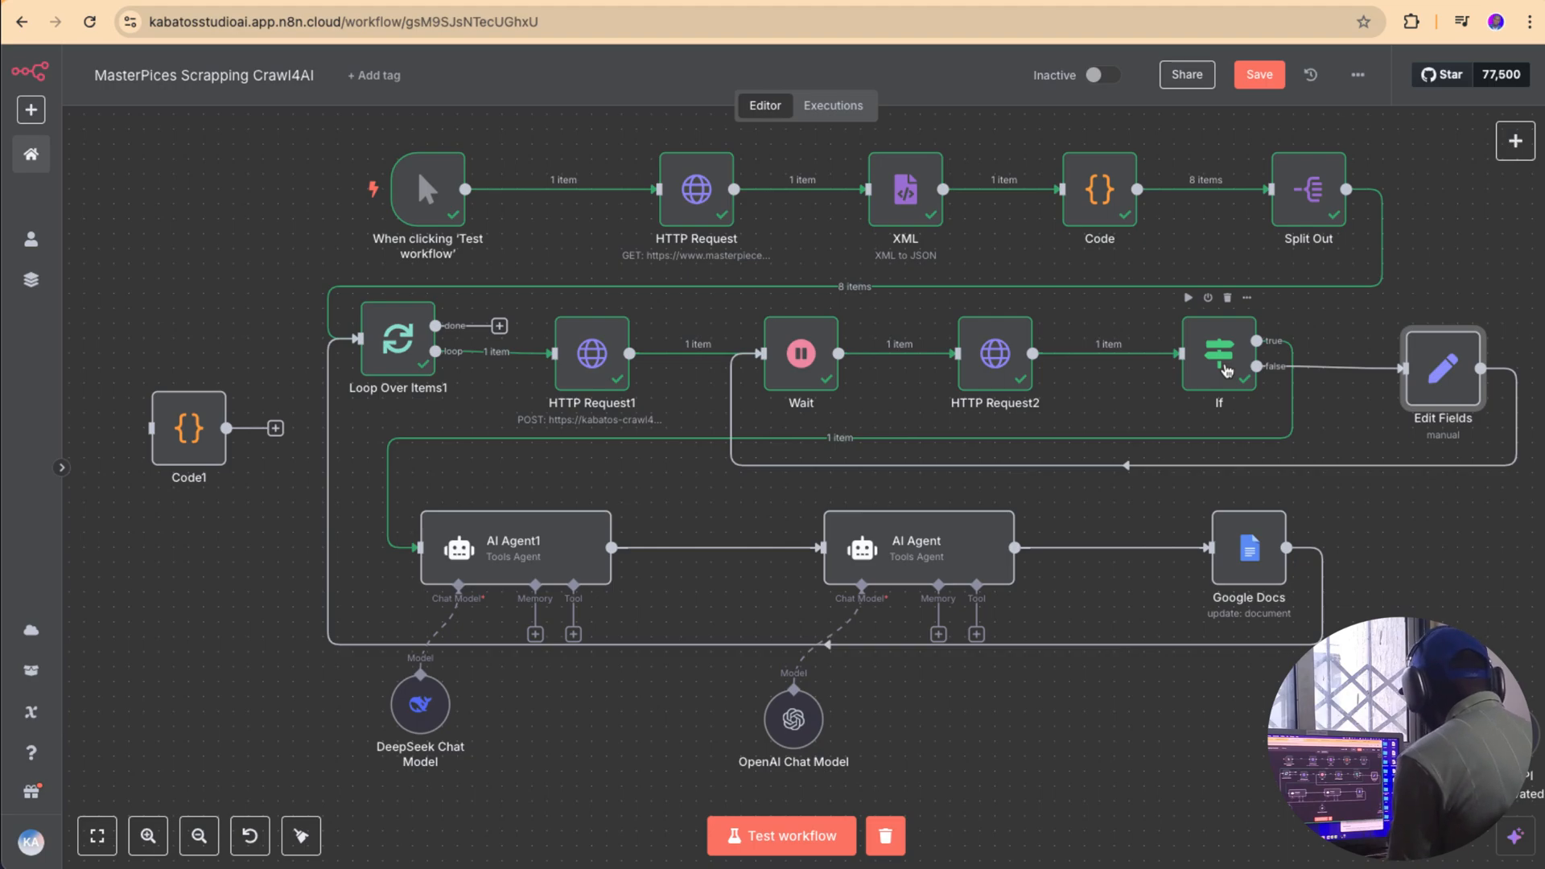
pyautogui.doubleClick(1453, 373)
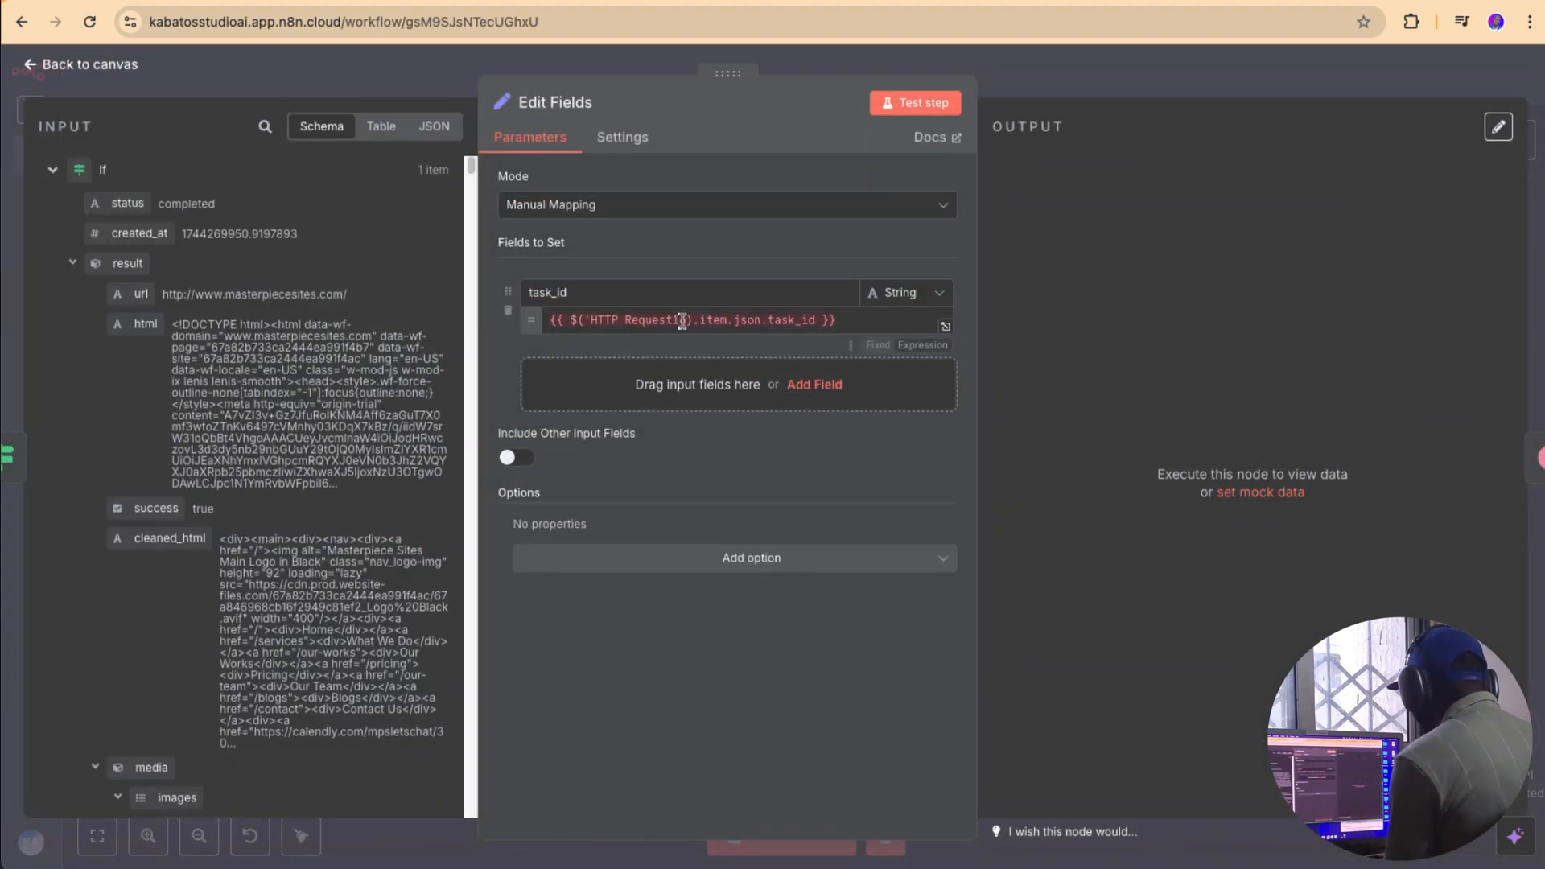
pyautogui.click(858, 71)
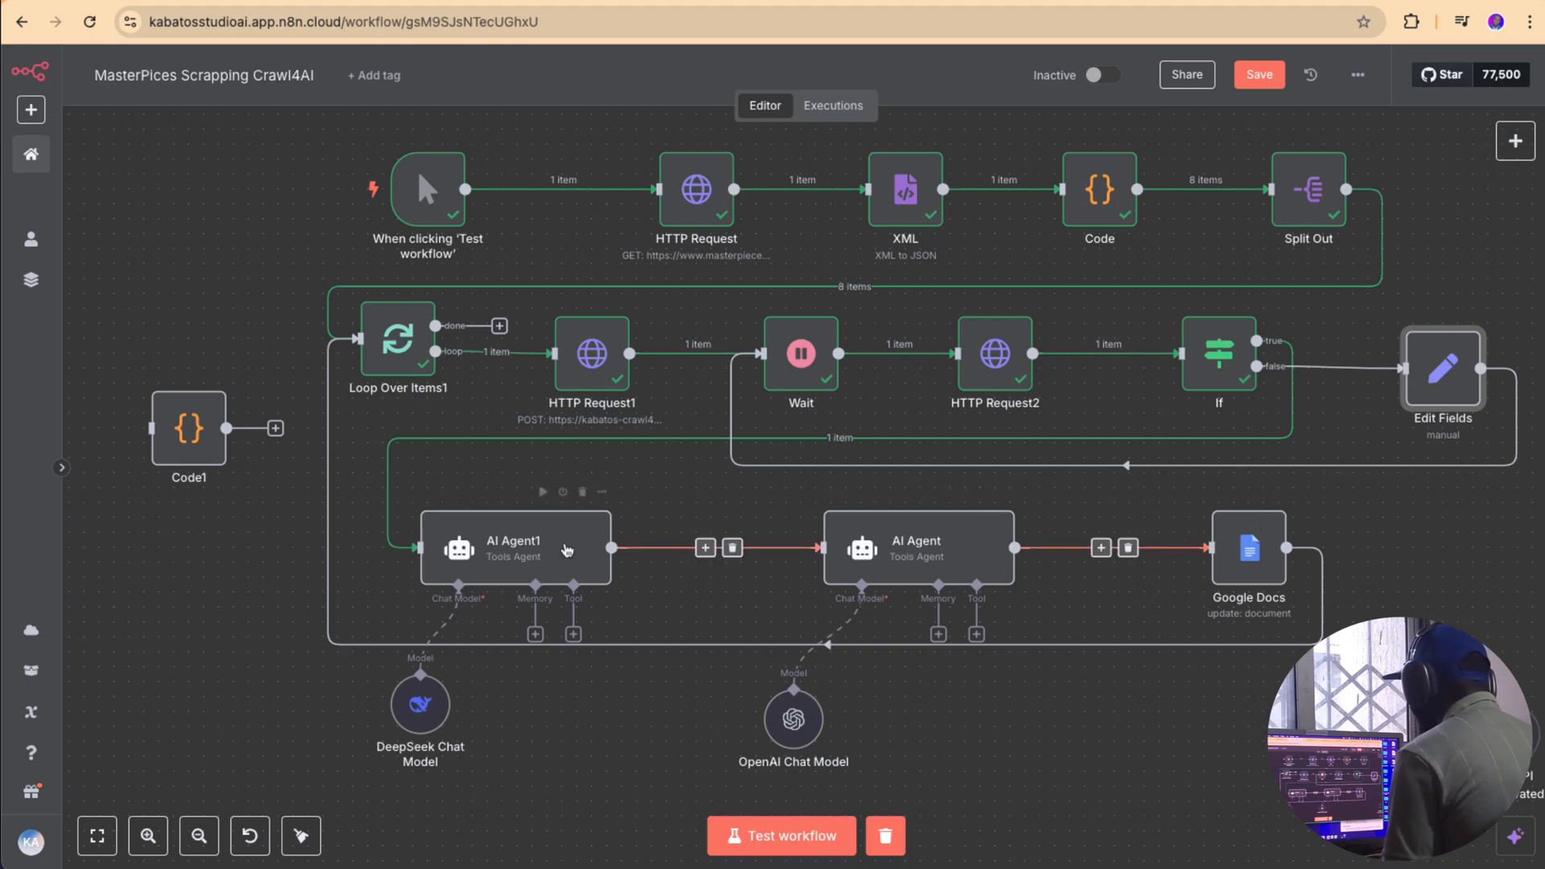
# Delete the {{ $json.cleaned_markdown }} expression from AI Agent1's prompt.
pyautogui.doubleClick(504, 534)
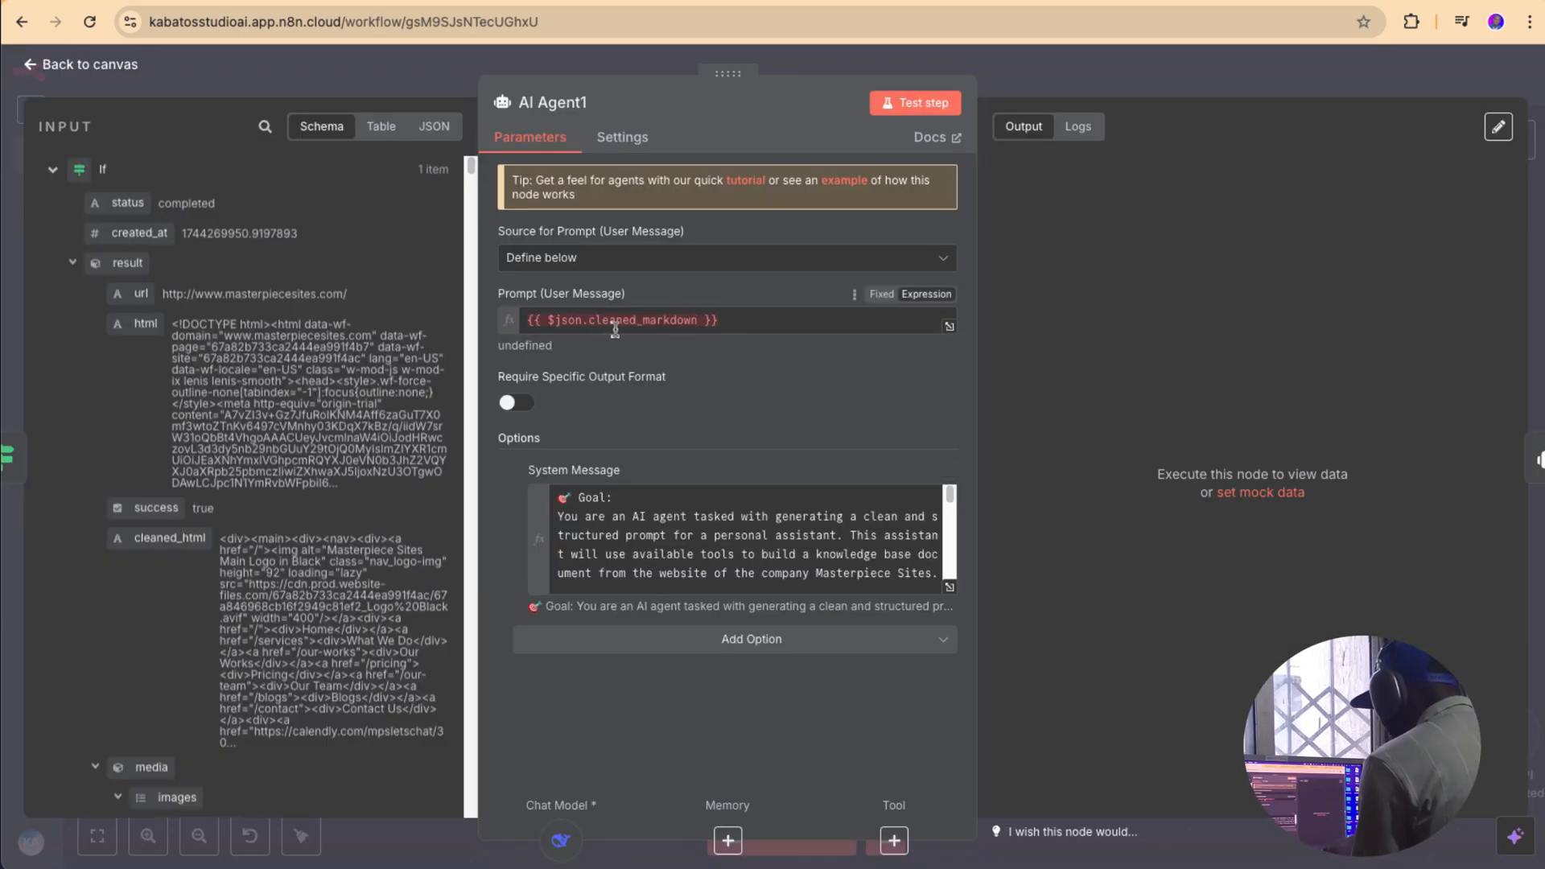
pyautogui.click(729, 321)
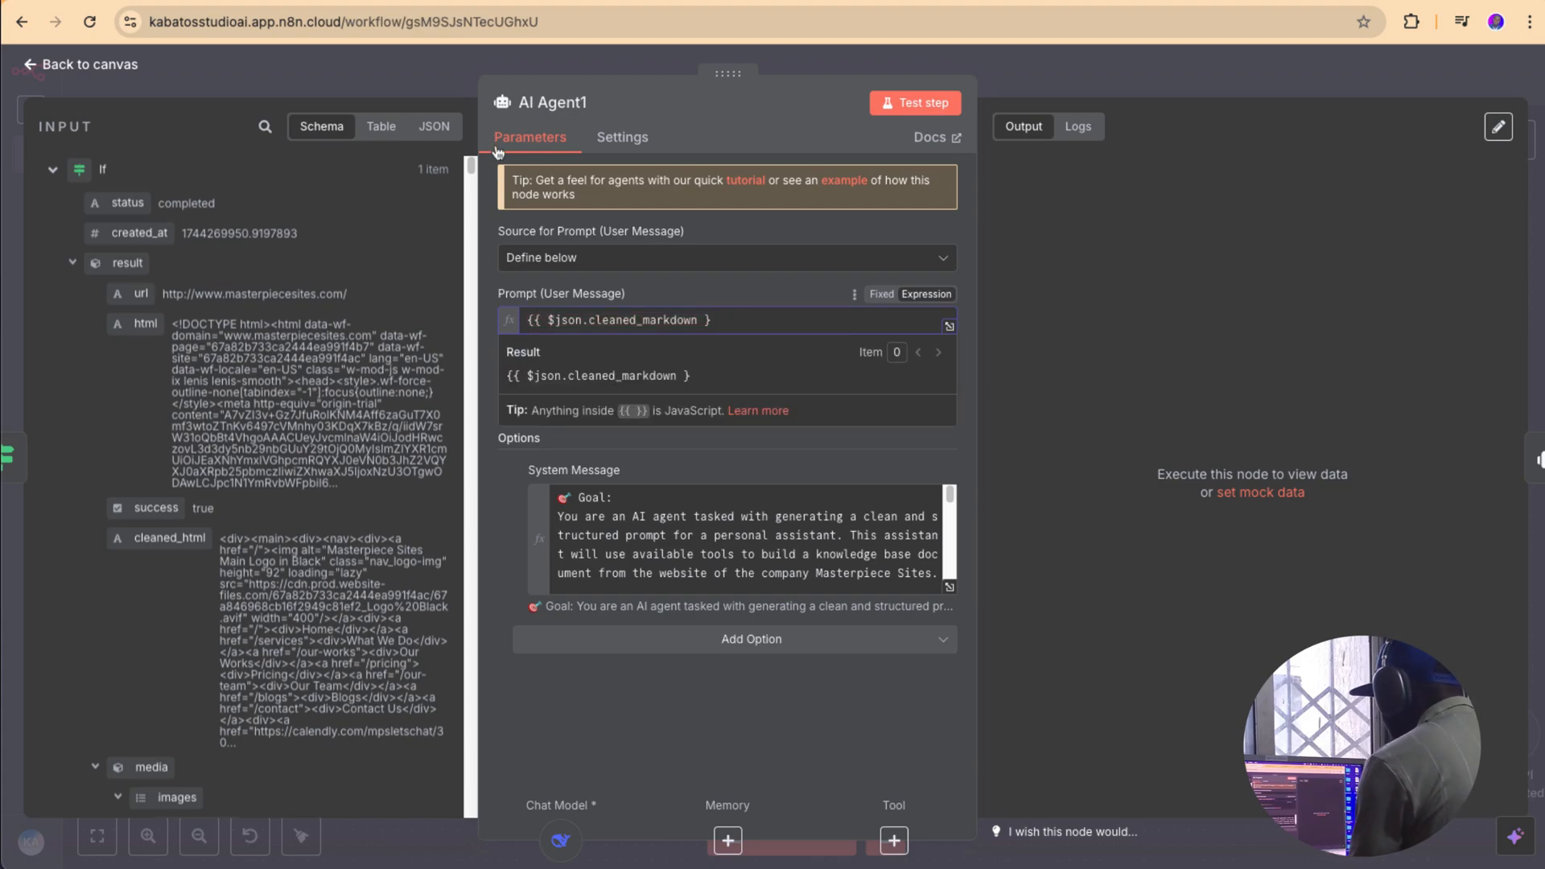
pyautogui.moveTo(715, 321); pyautogui.dragTo(525, 326)
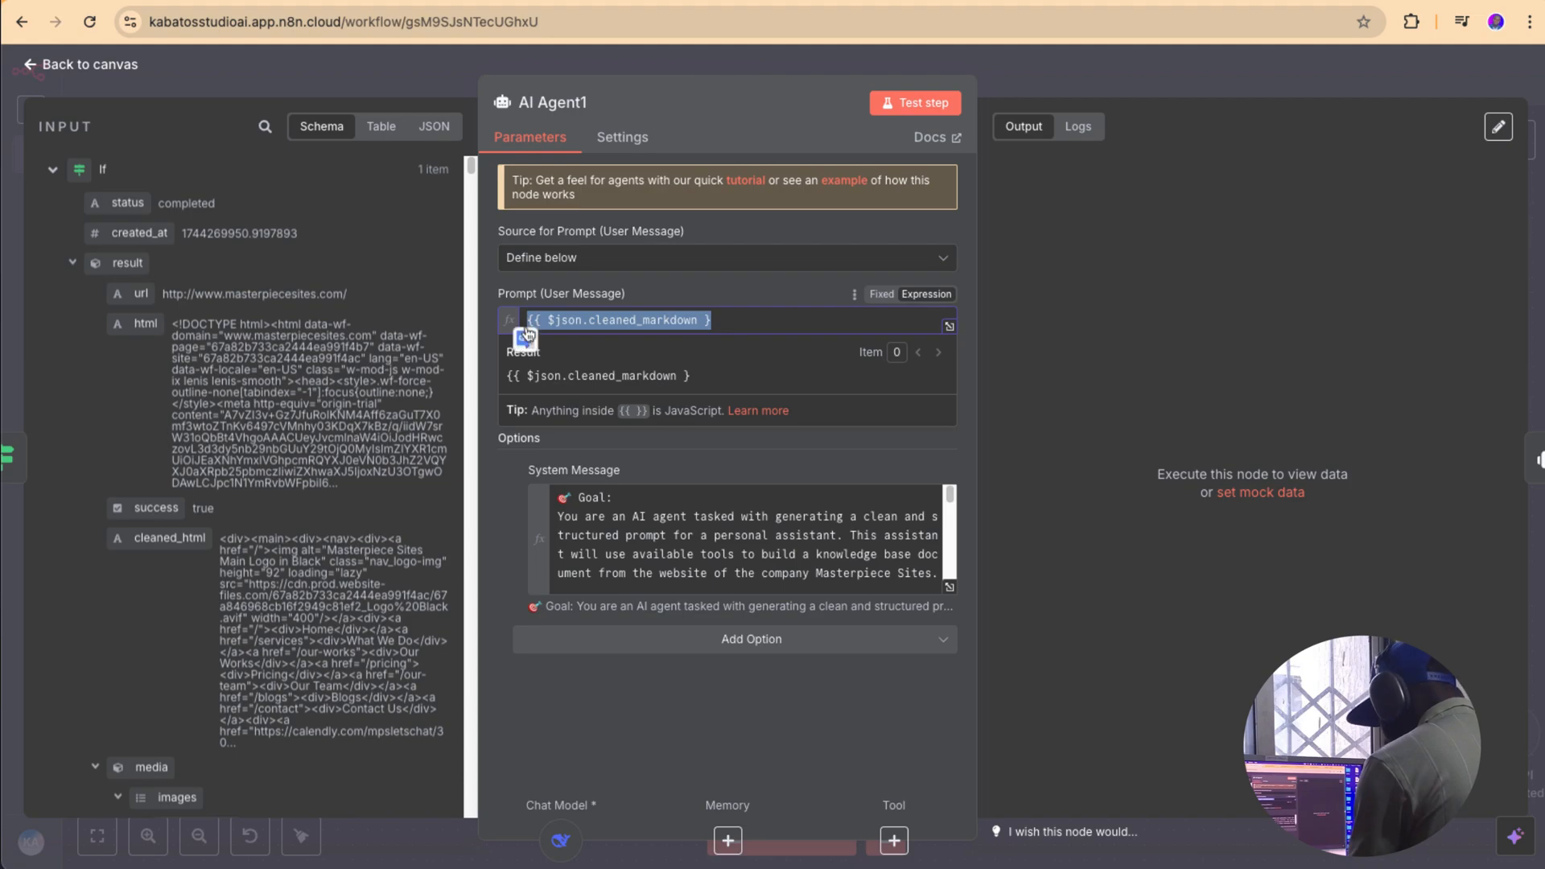
pyautogui.press('BackSpace')
pyautogui.click(457, 86)
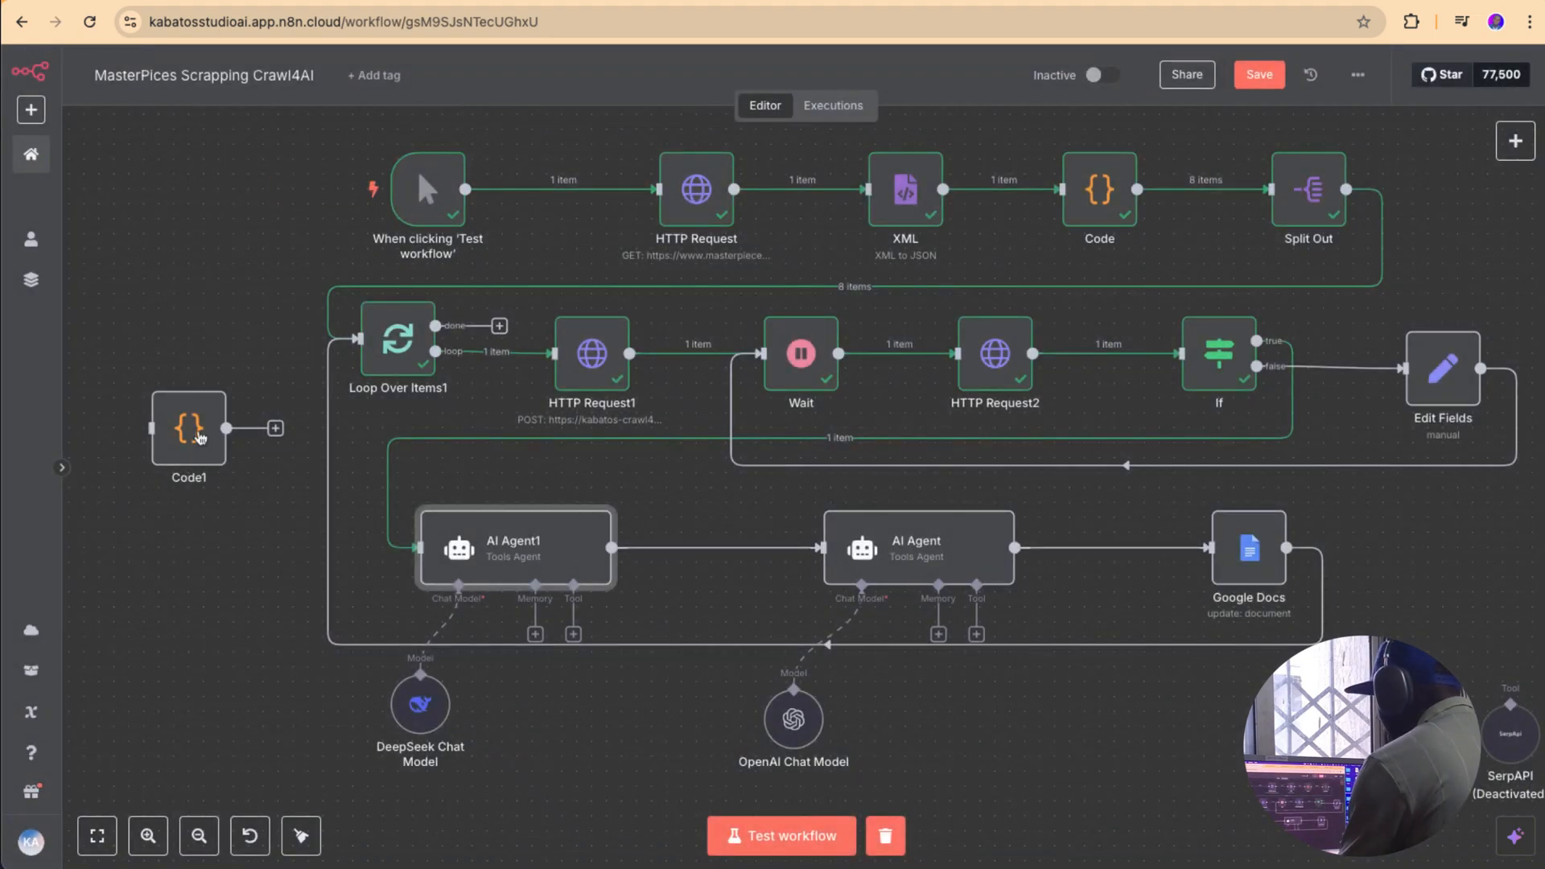
pyautogui.moveTo(188, 449)
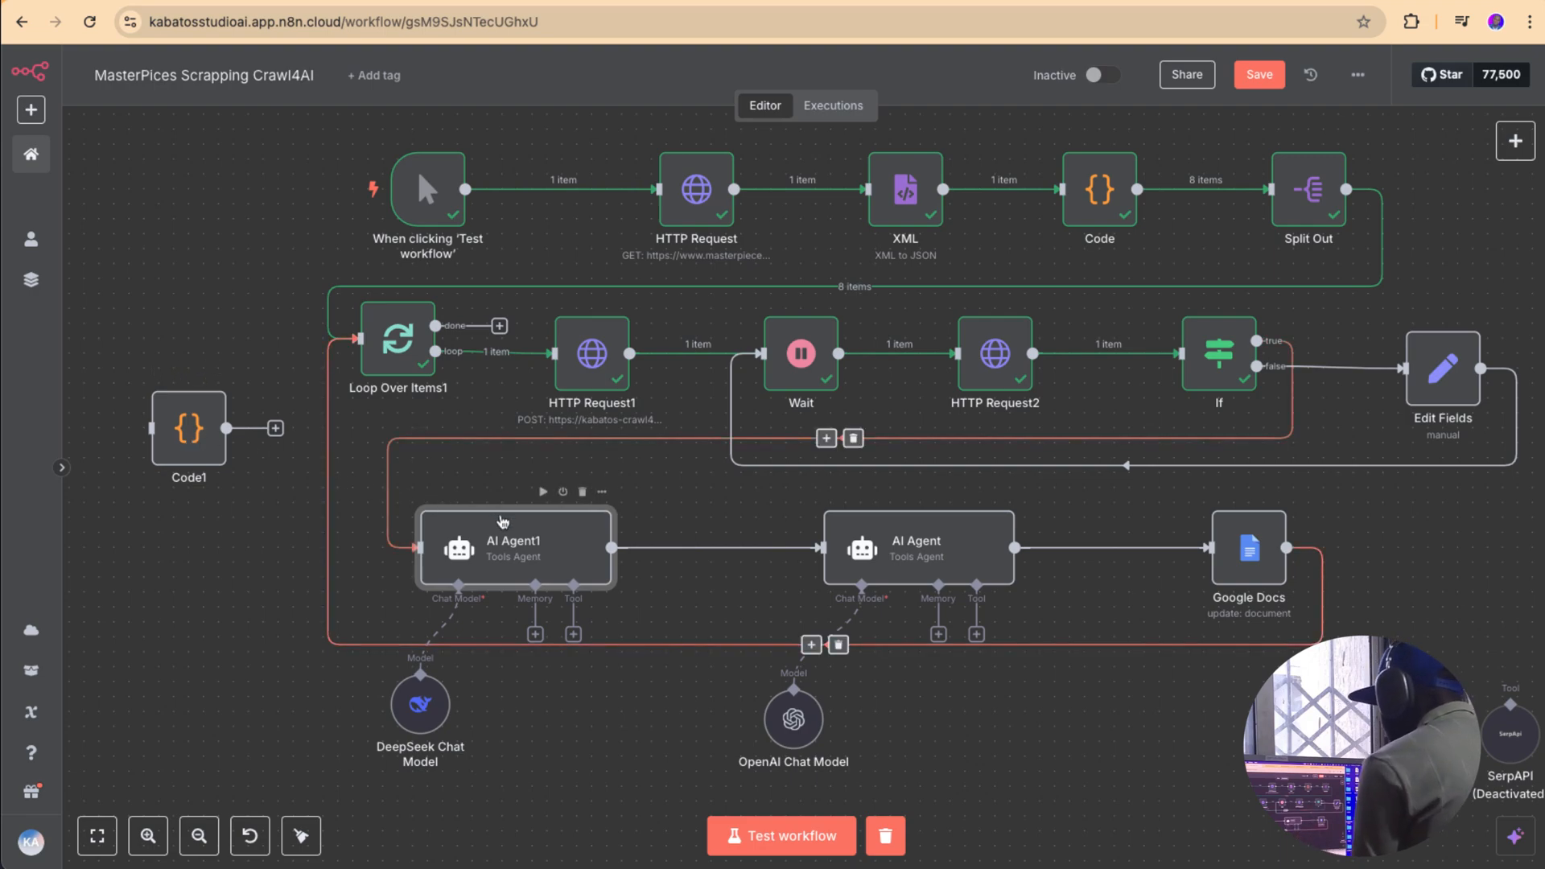
pyautogui.moveTo(1235, 372)
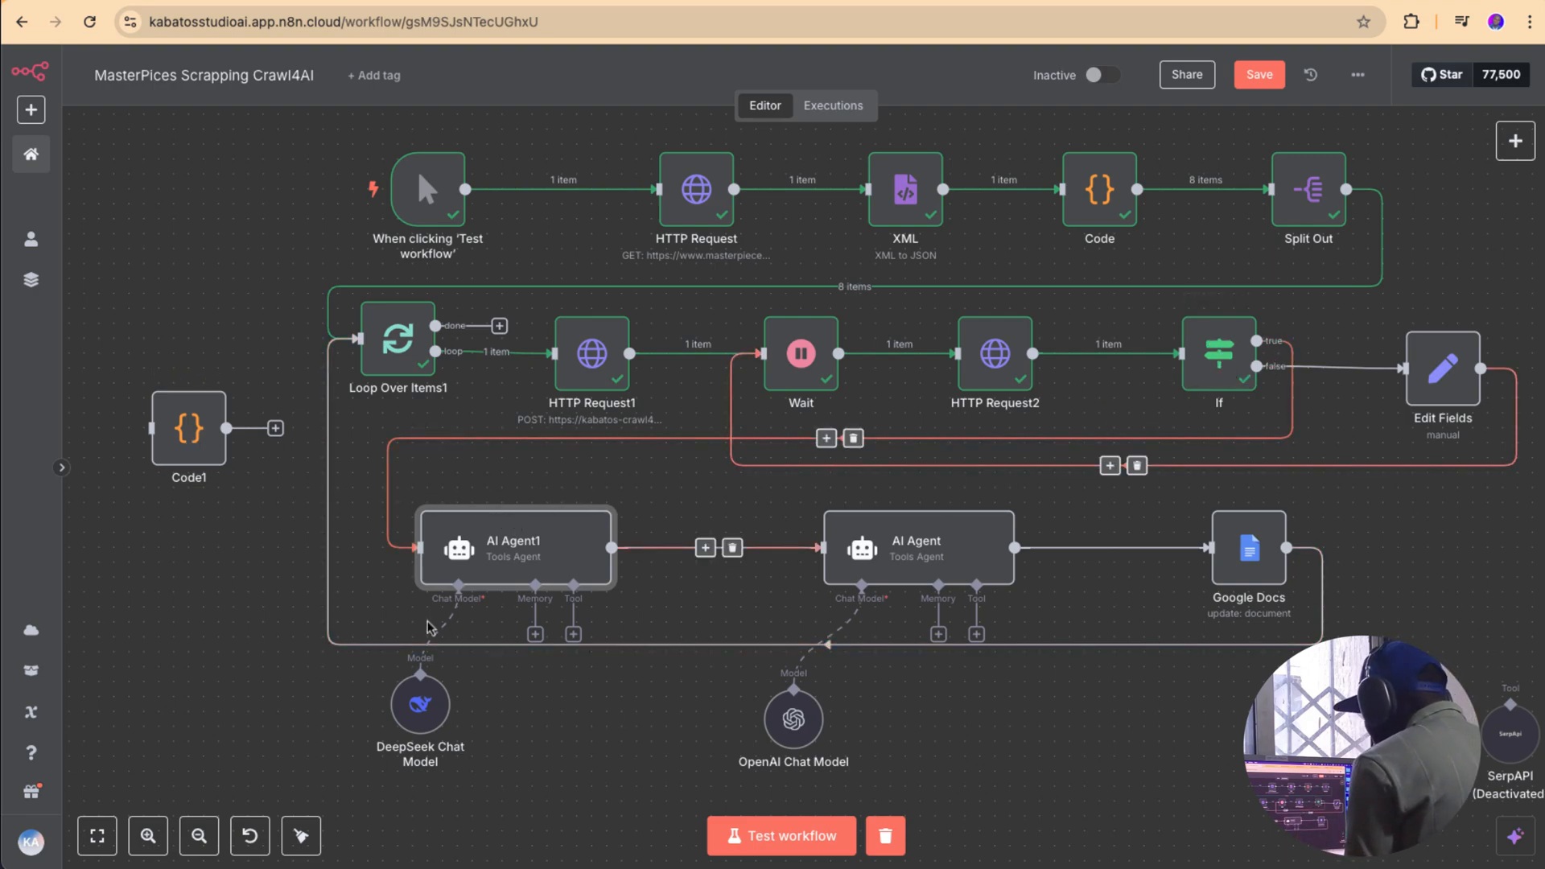
# Map HTTP Request2's result.markdown field into AI Agent1's Prompt (User Message).
pyautogui.doubleClick(535, 570)
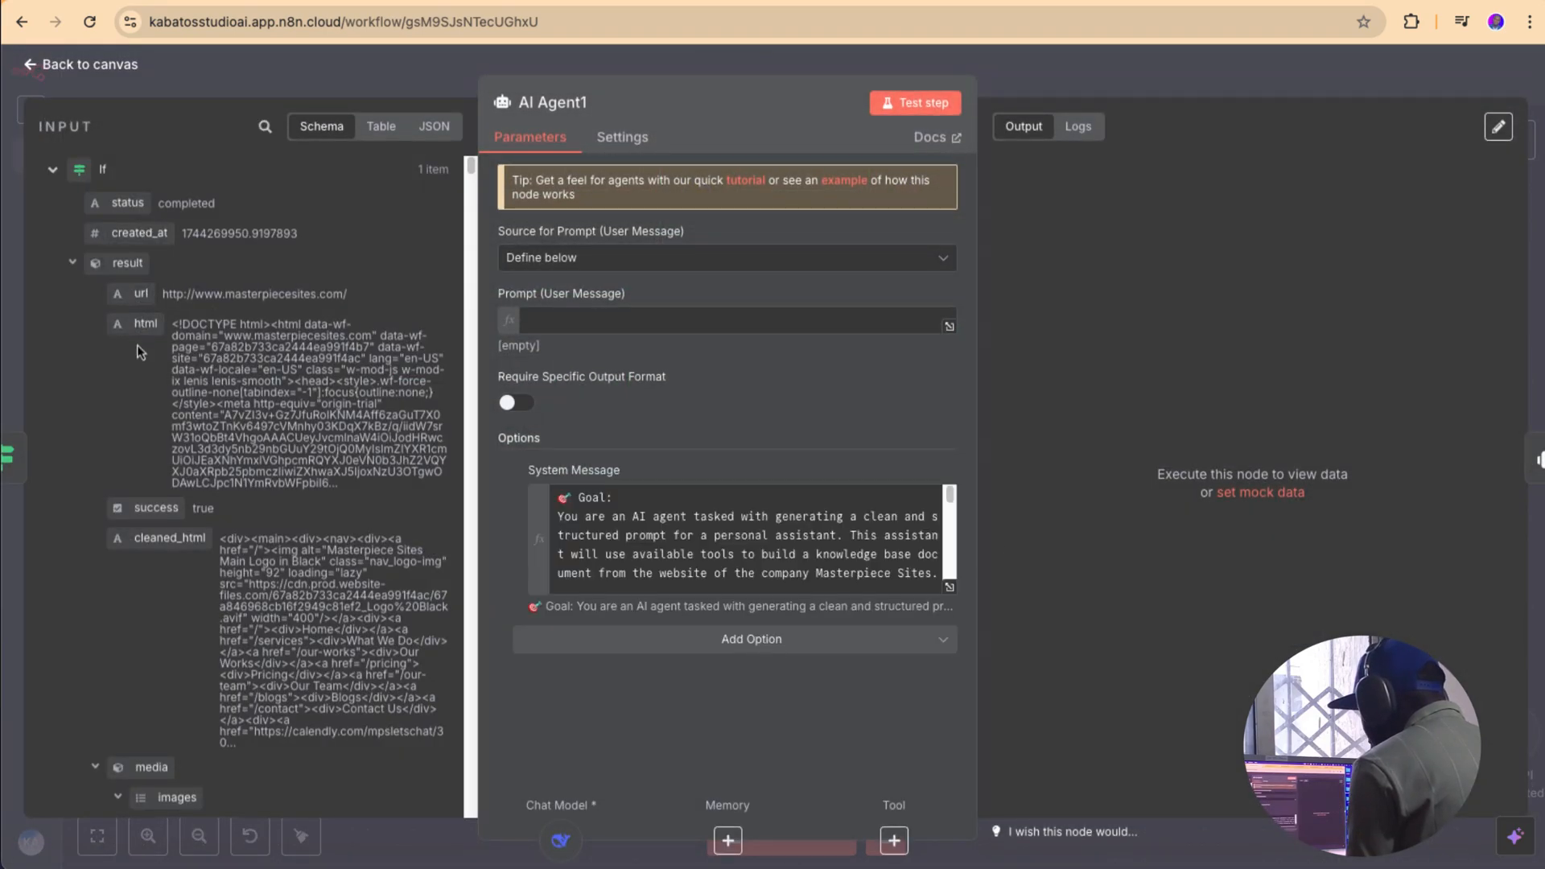
pyautogui.click(73, 264)
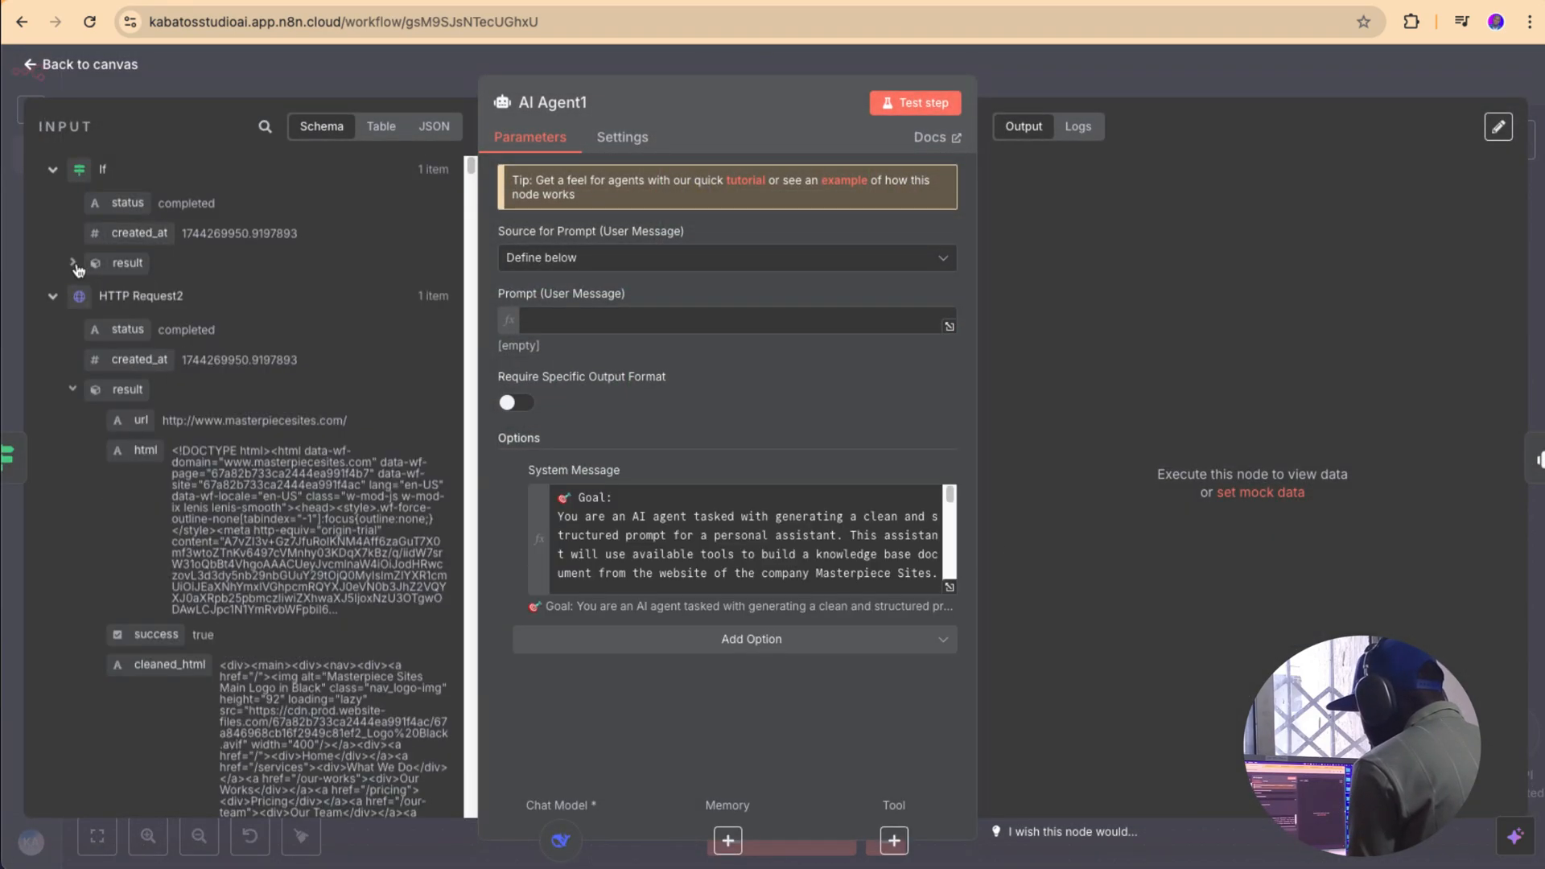
pyautogui.click(73, 390)
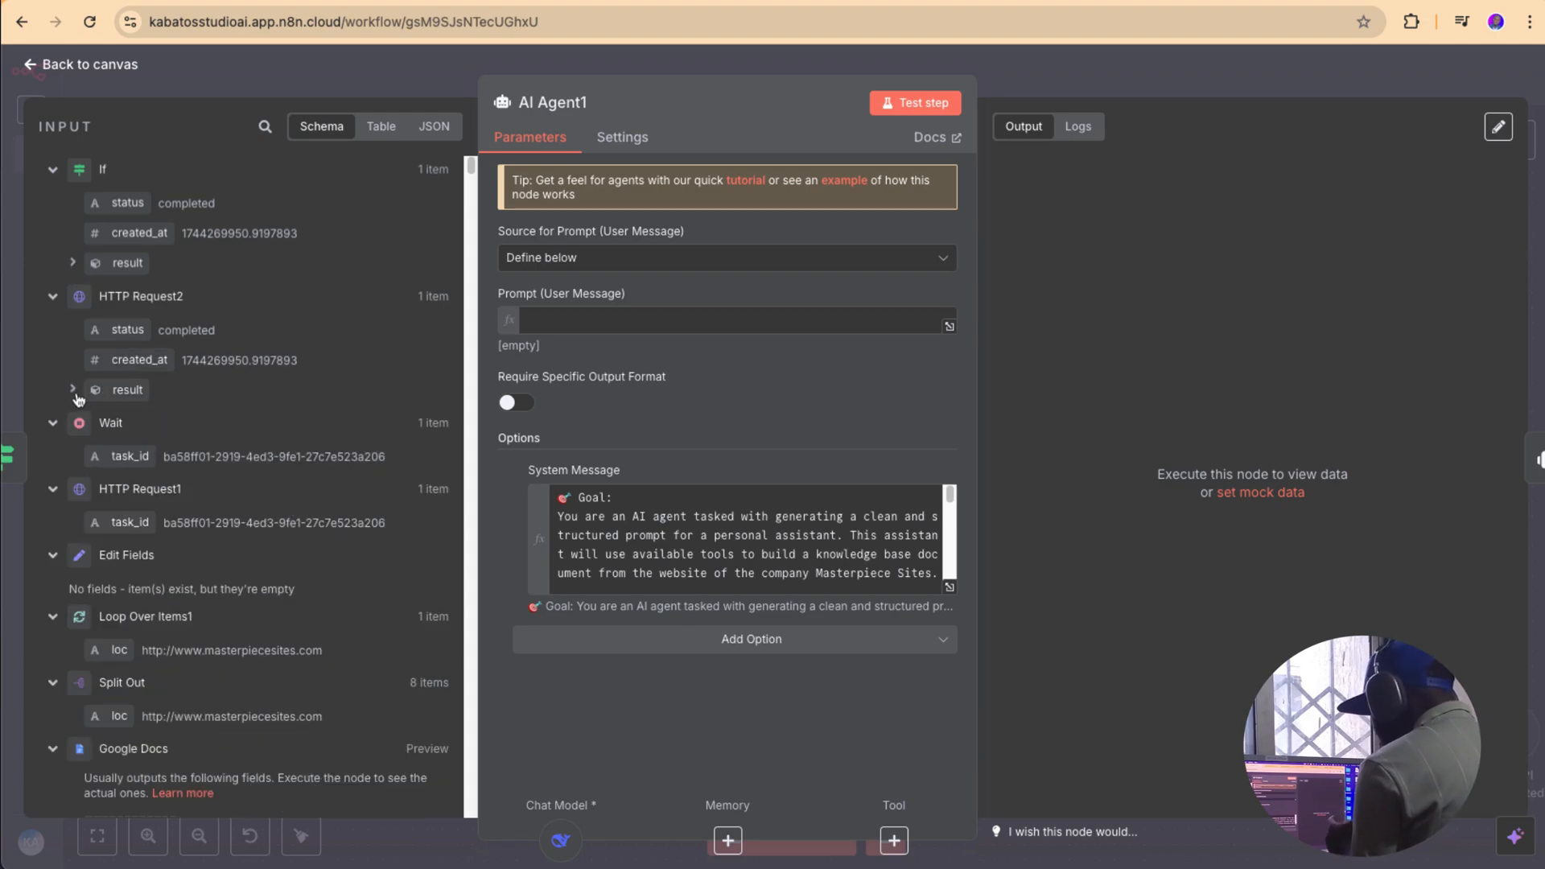
pyautogui.scroll(-1, 106, 505)
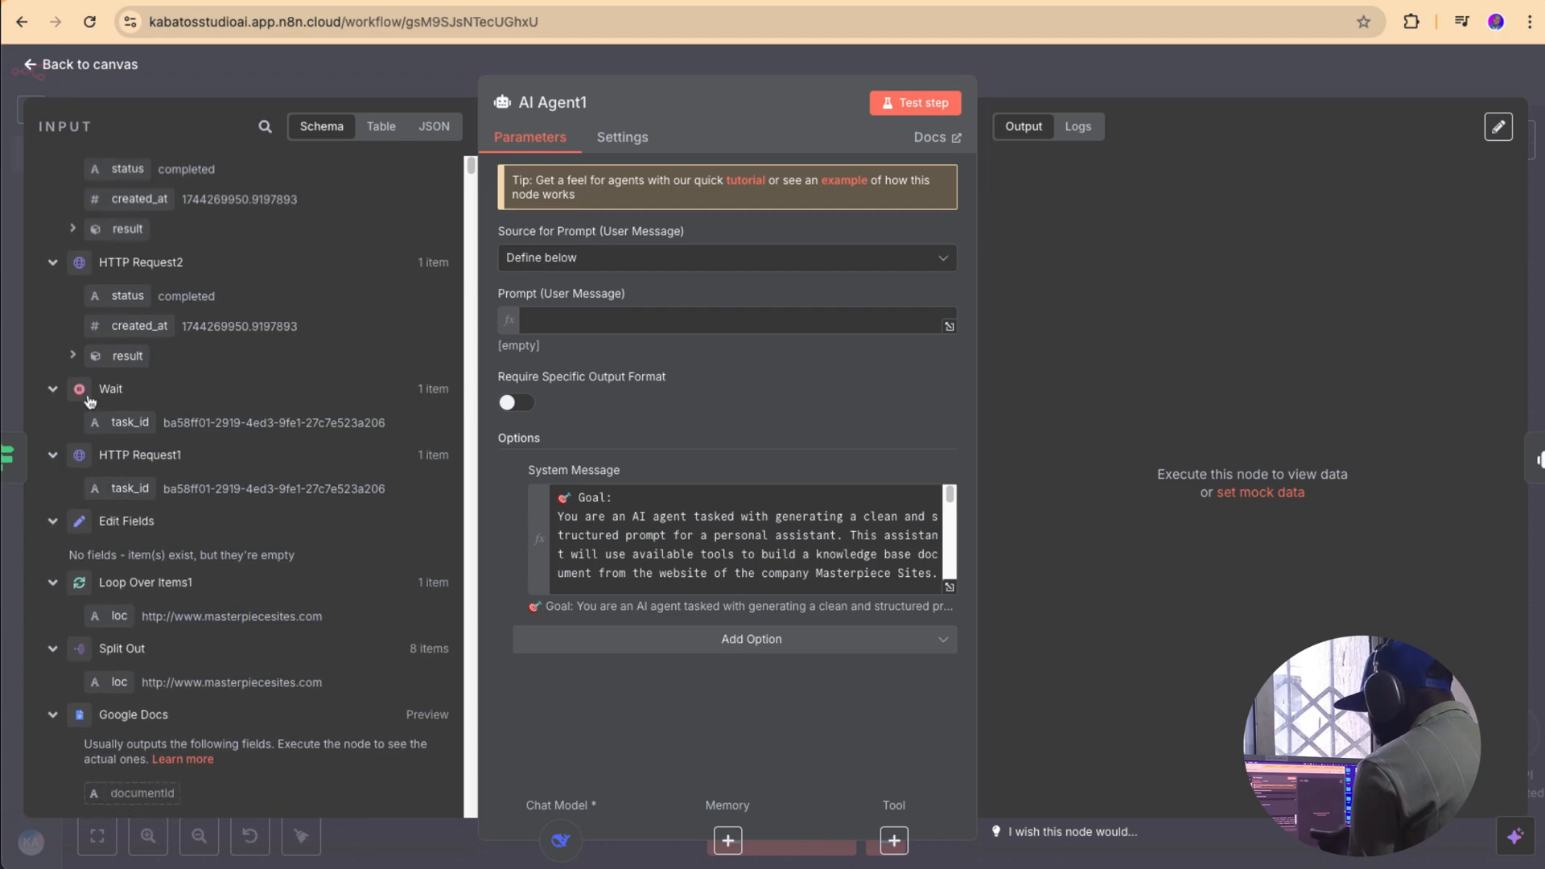
pyautogui.scroll(1, 90, 390)
pyautogui.click(73, 390)
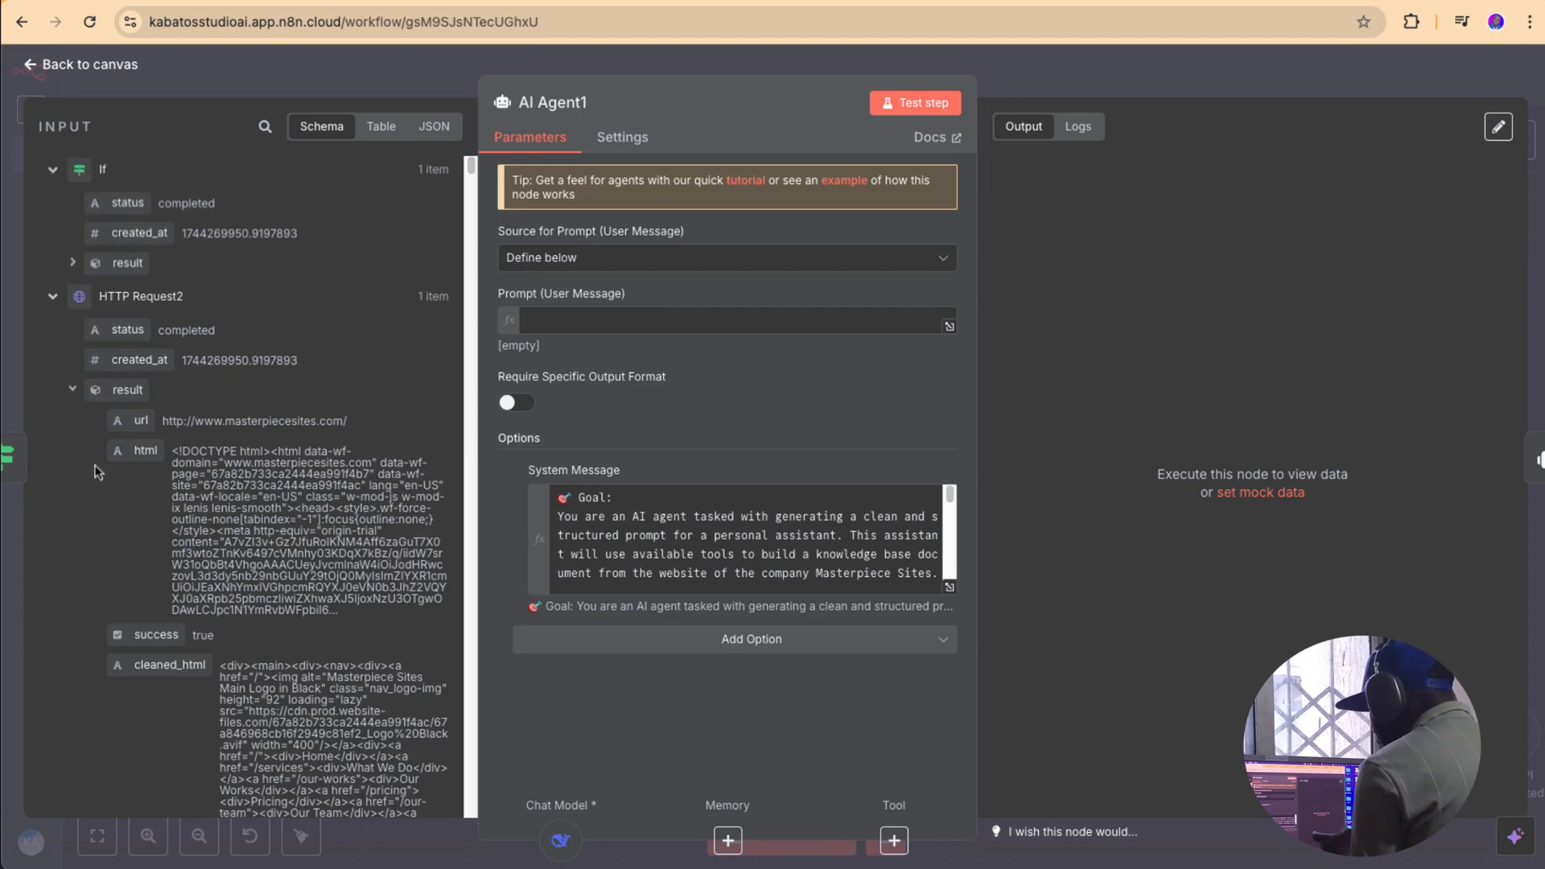
pyautogui.scroll(-10, 103, 497)
pyautogui.scroll(-20, 103, 497)
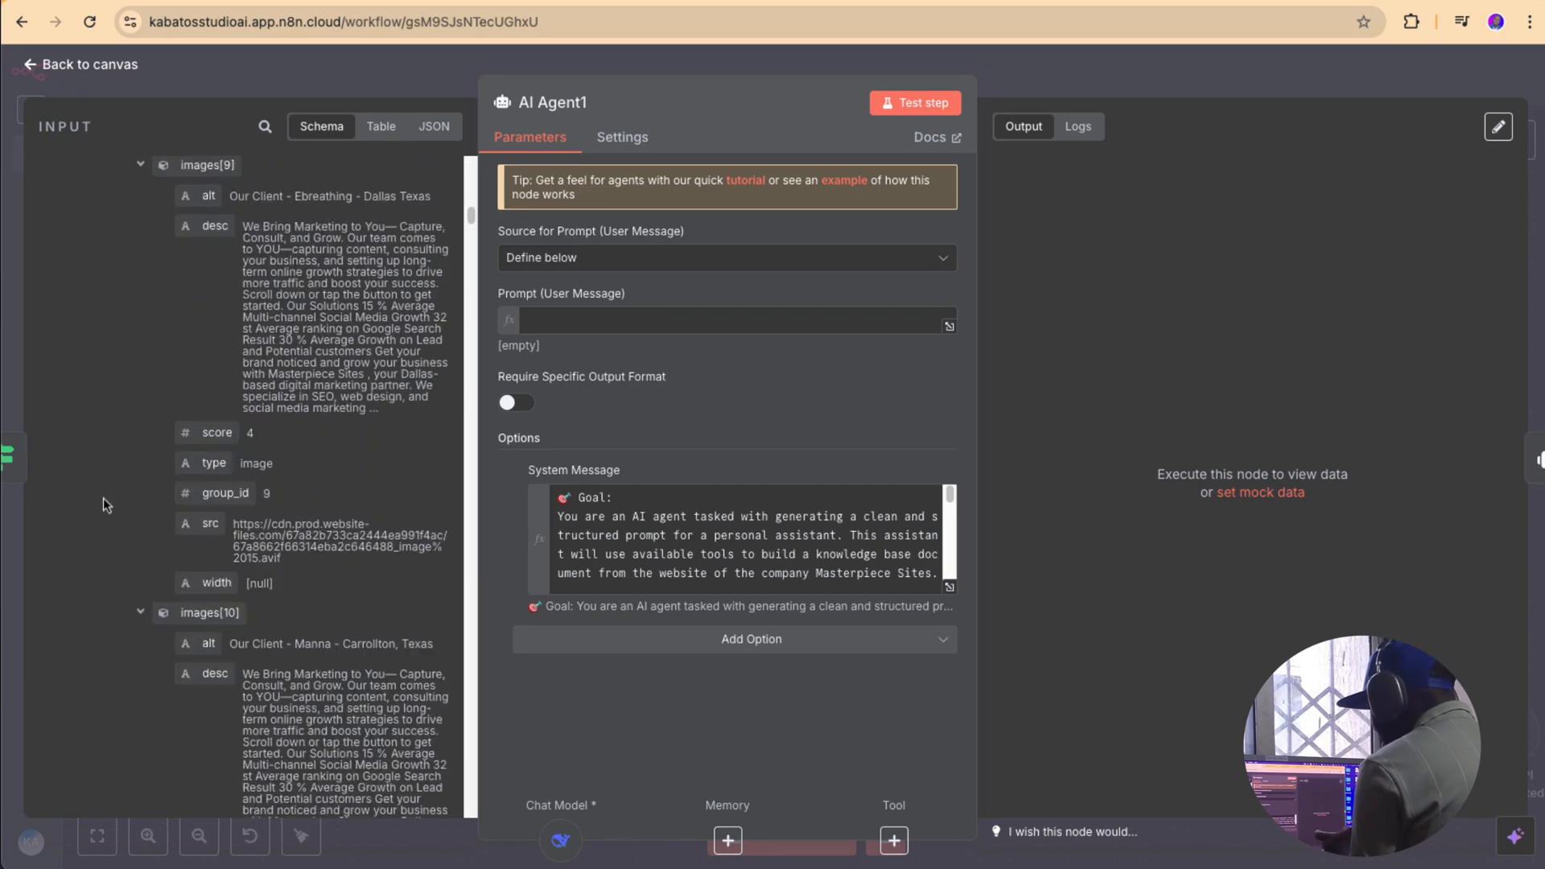
pyautogui.scroll(-10, 103, 497)
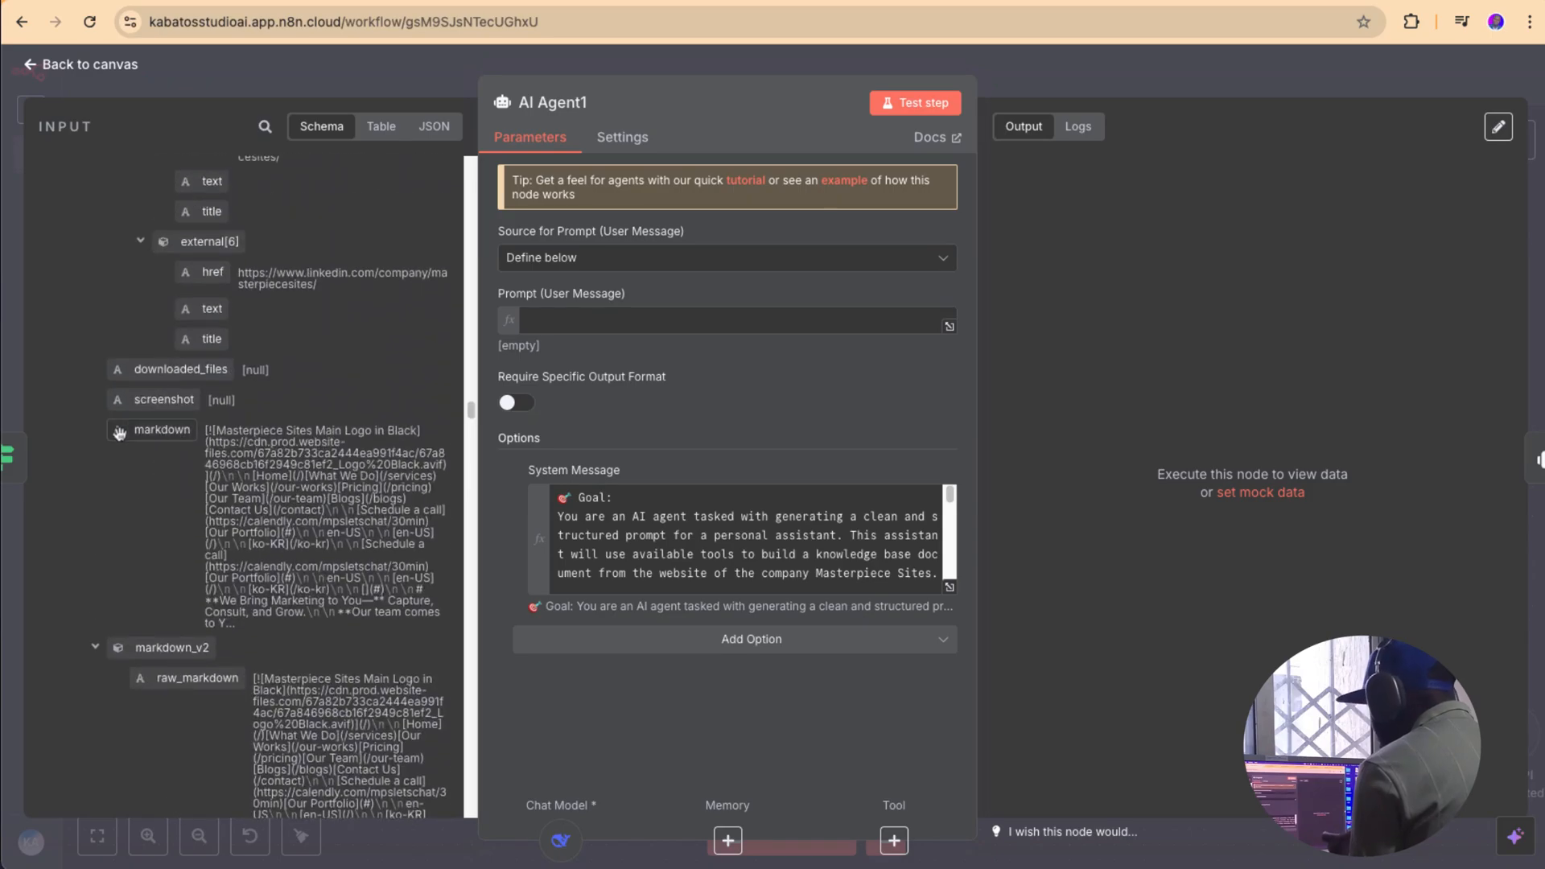
pyautogui.moveTo(165, 429); pyautogui.dragTo(619, 322)
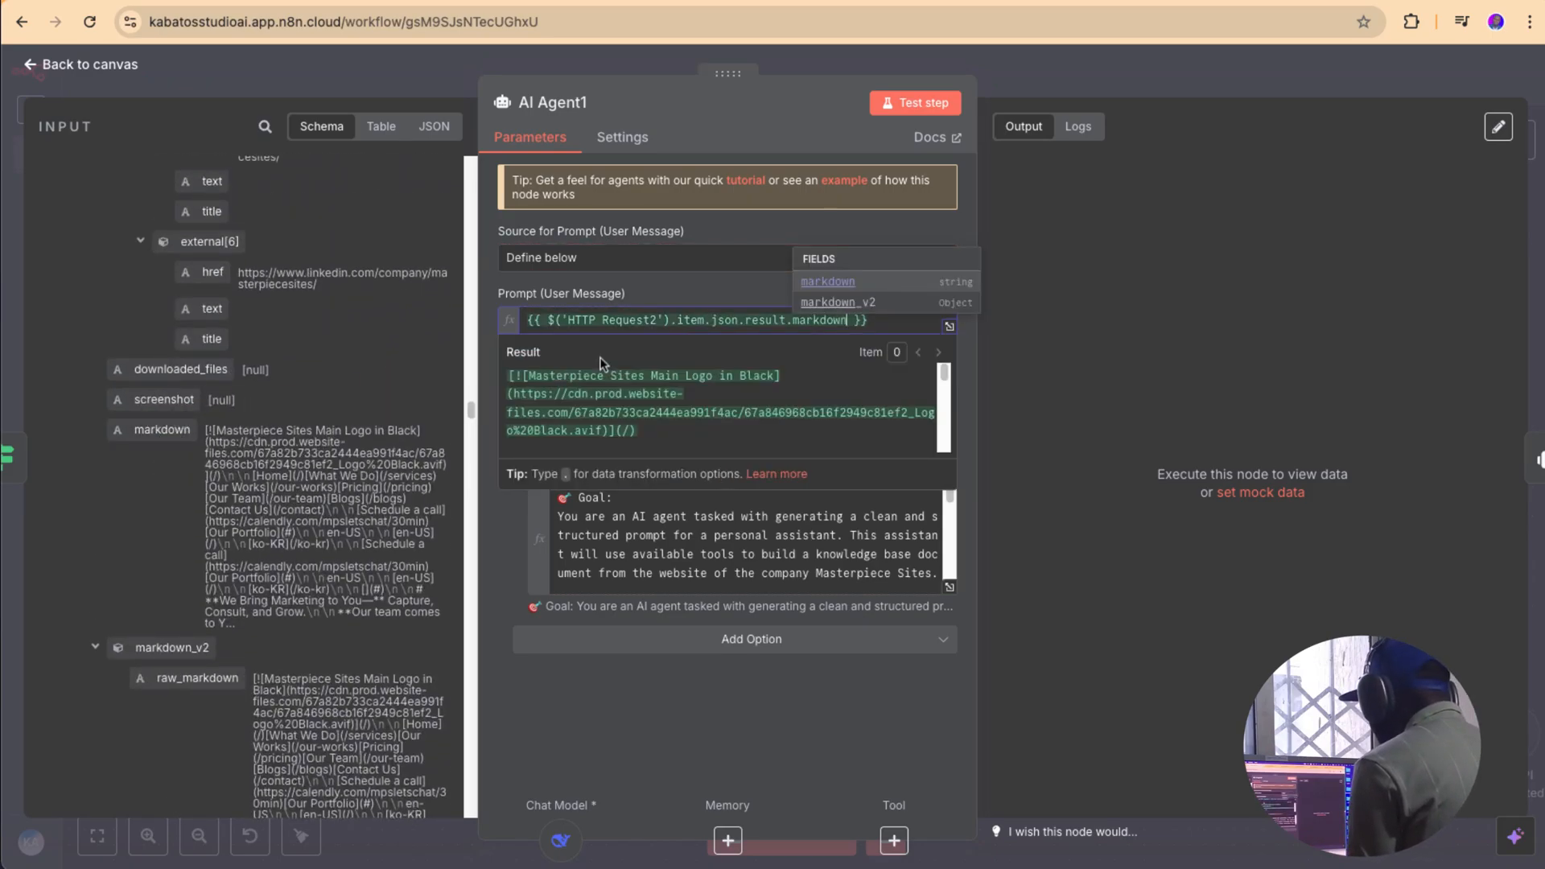
# Review the prompt and system message in the full expression editor, then return to the canvas.
pyautogui.click(949, 327)
pyautogui.scroll(-10, 985, 482)
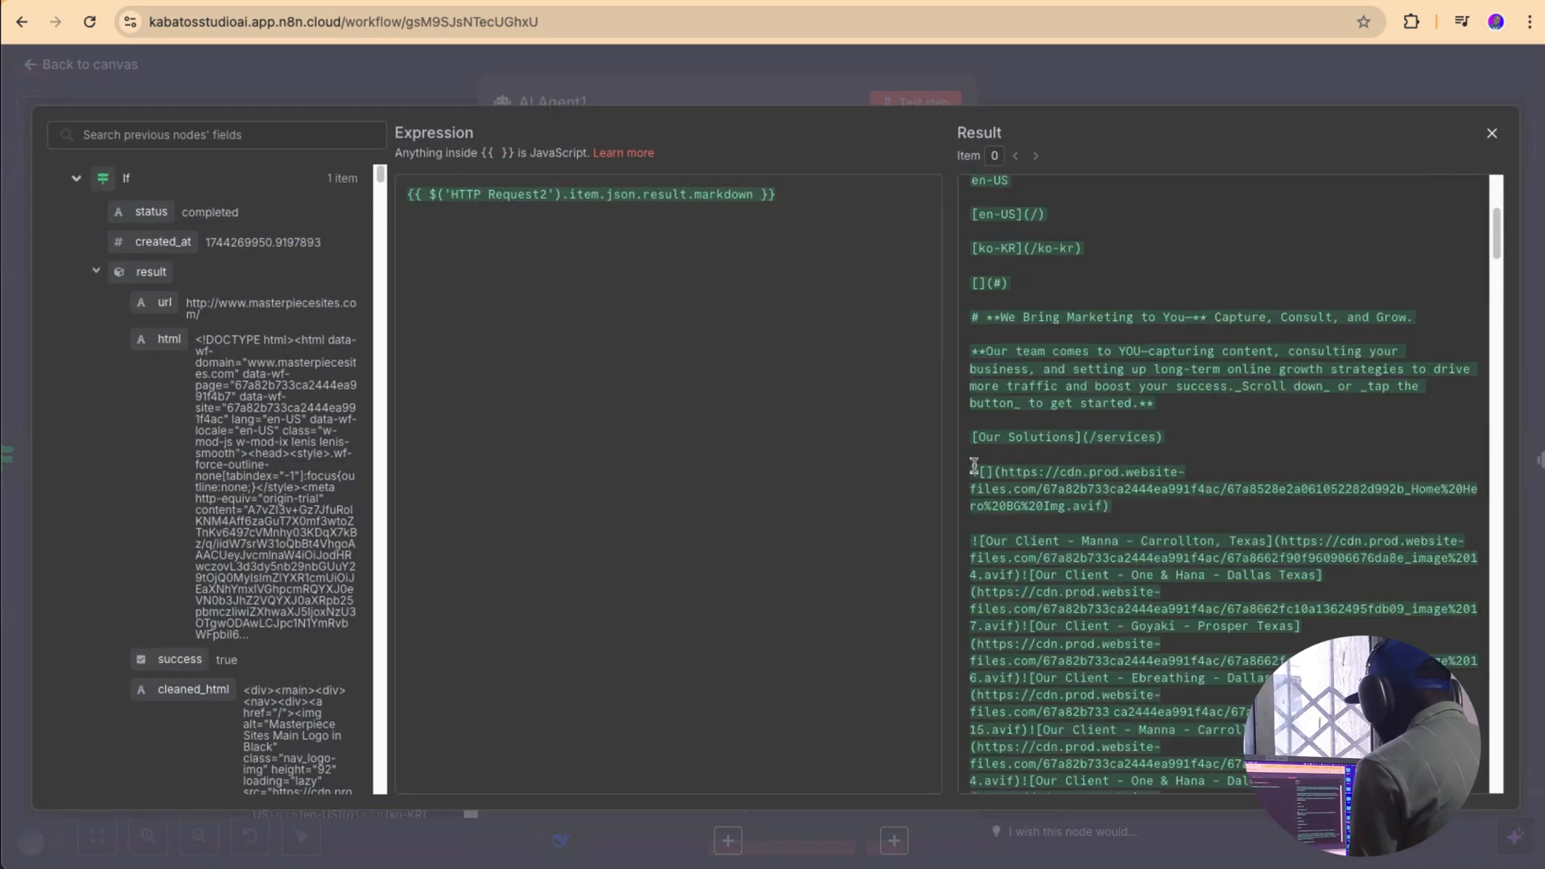
pyautogui.scroll(-15, 986, 483)
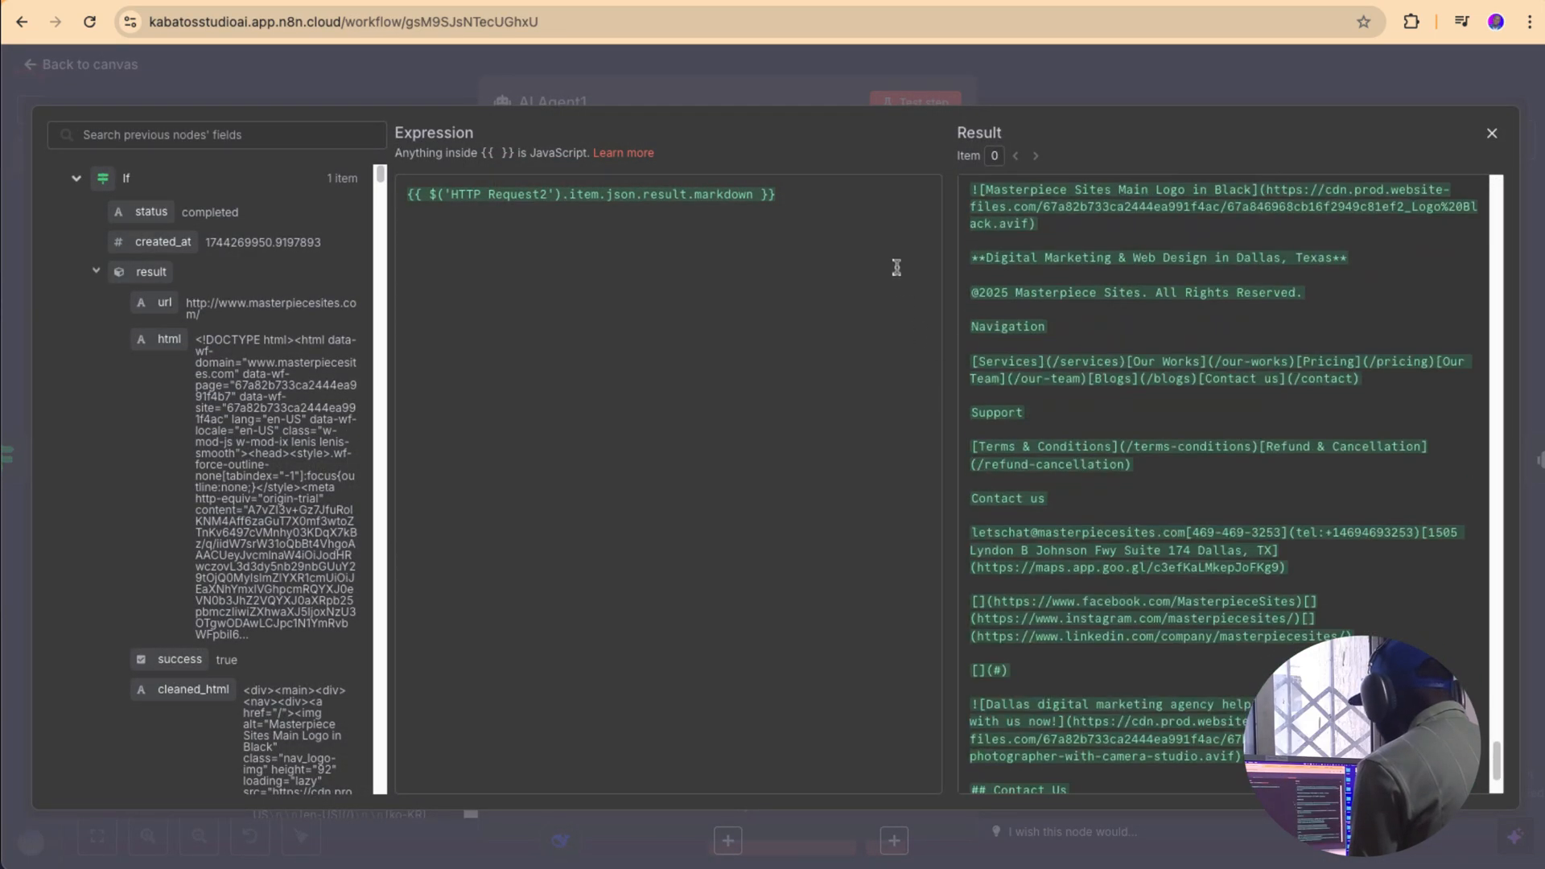
pyautogui.click(858, 93)
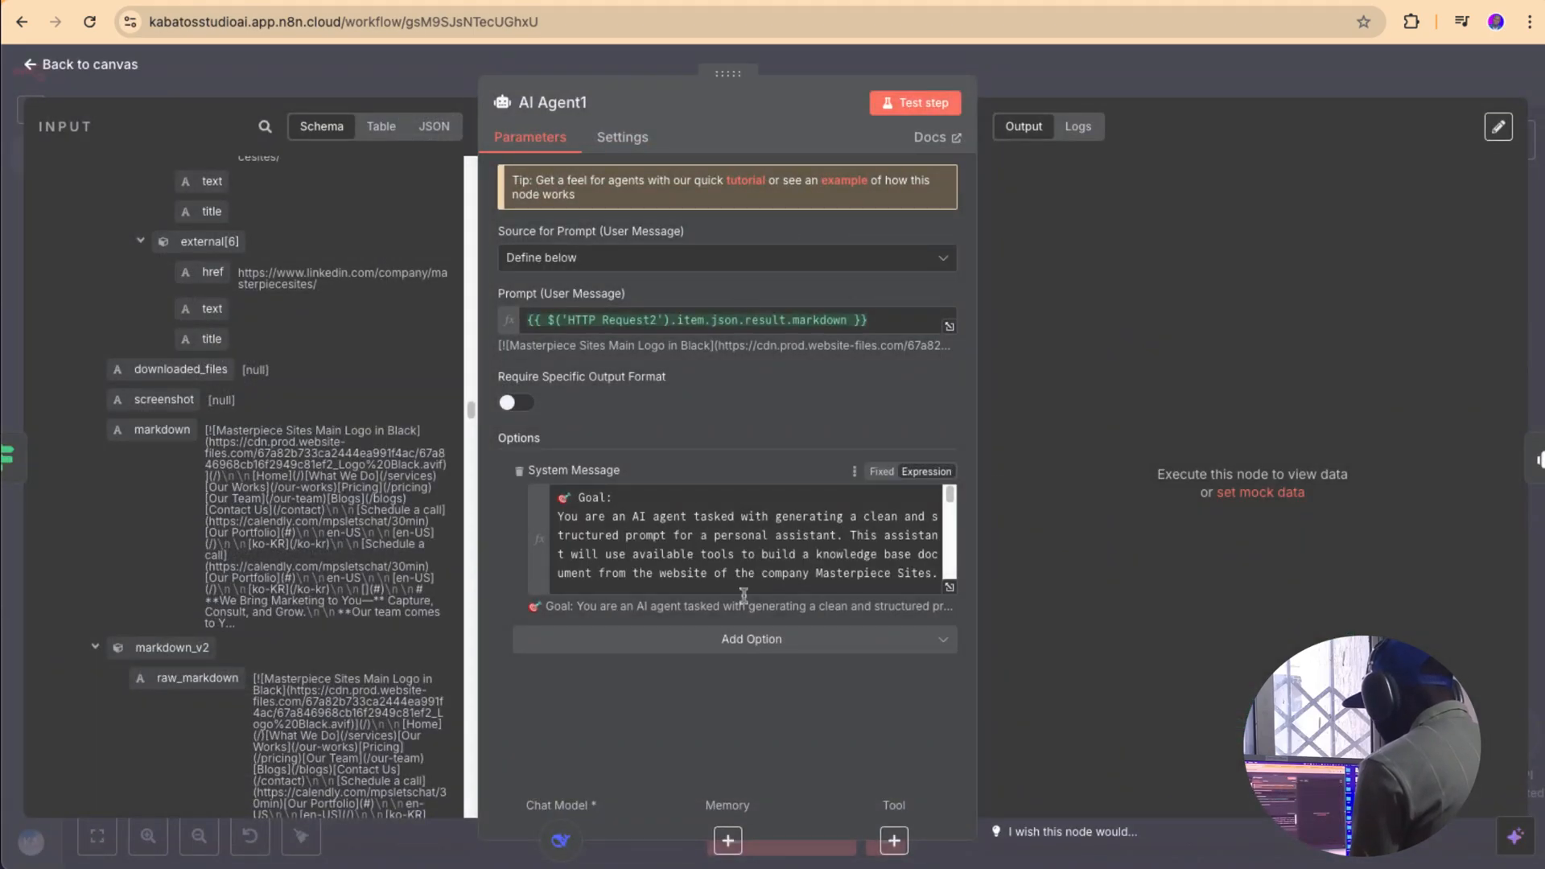
pyautogui.click(950, 588)
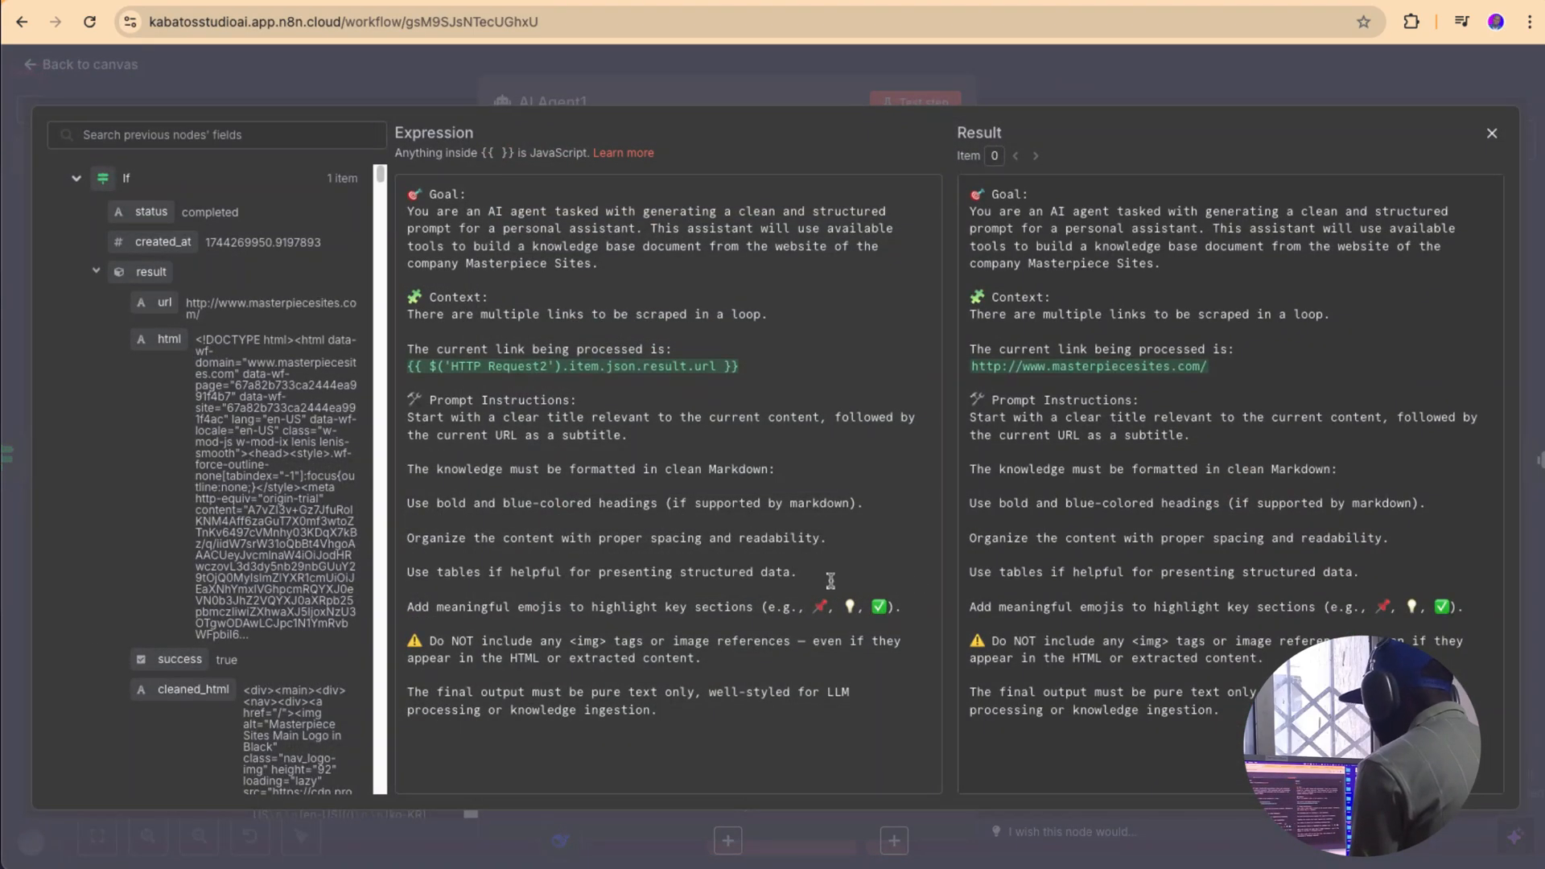
pyautogui.click(832, 76)
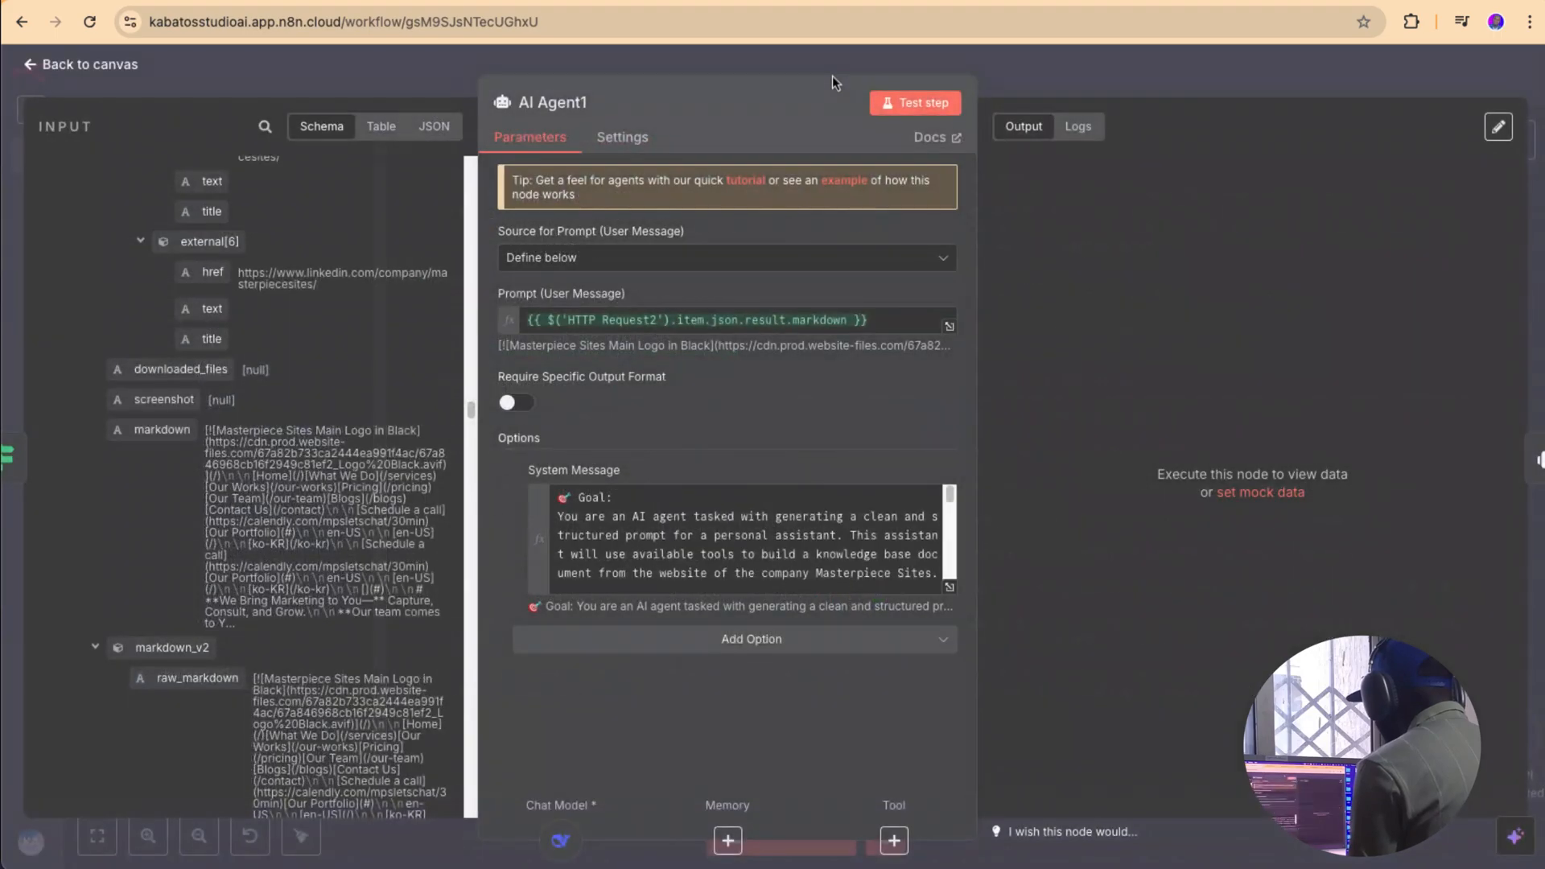
pyautogui.click(881, 67)
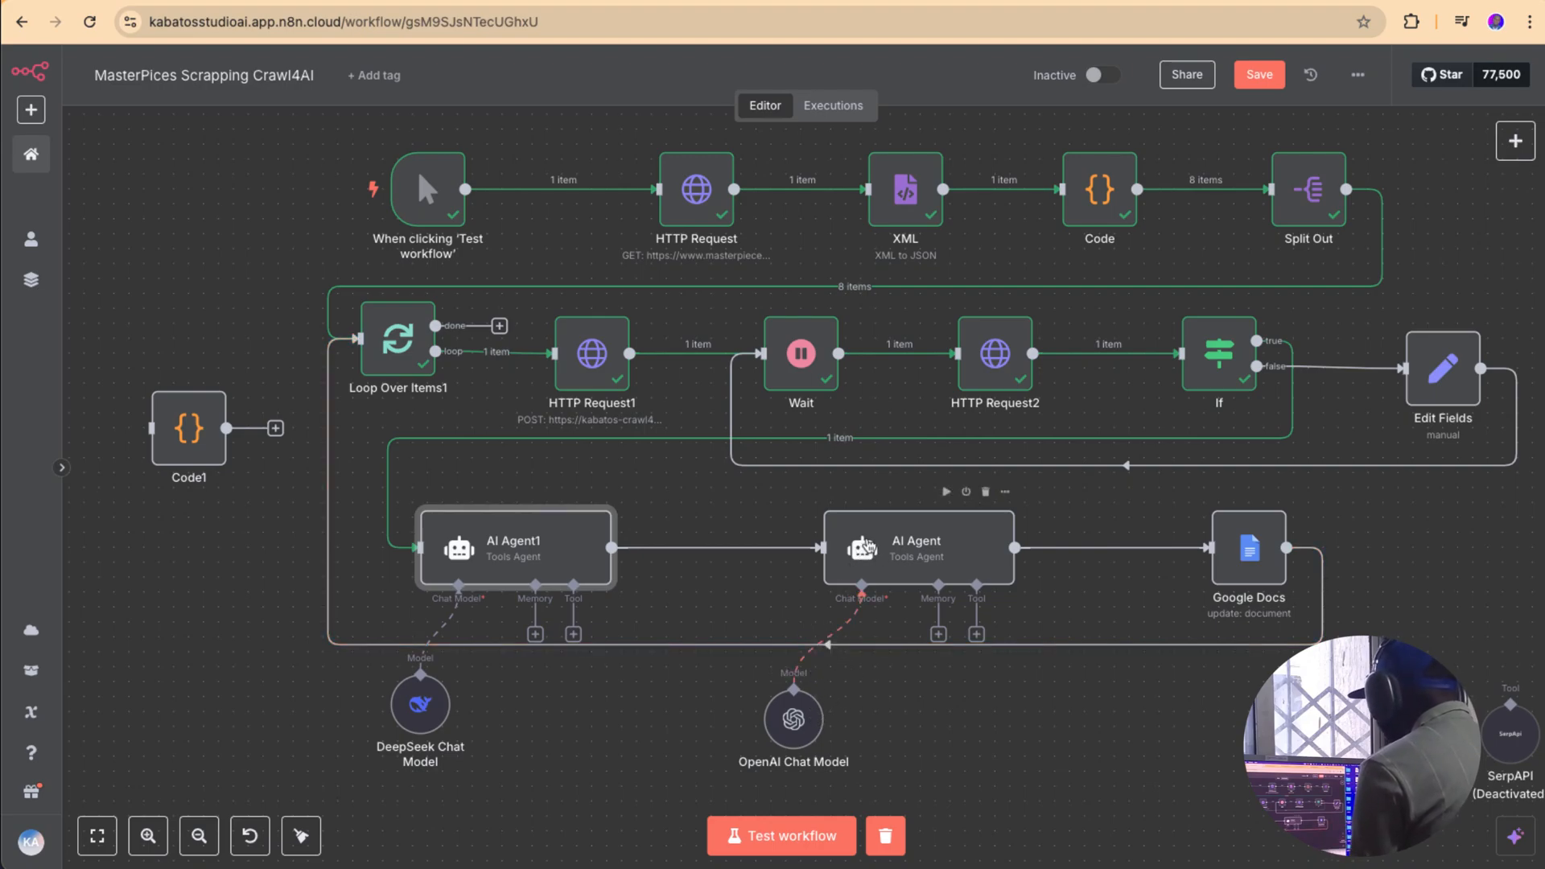
pyautogui.click(955, 550)
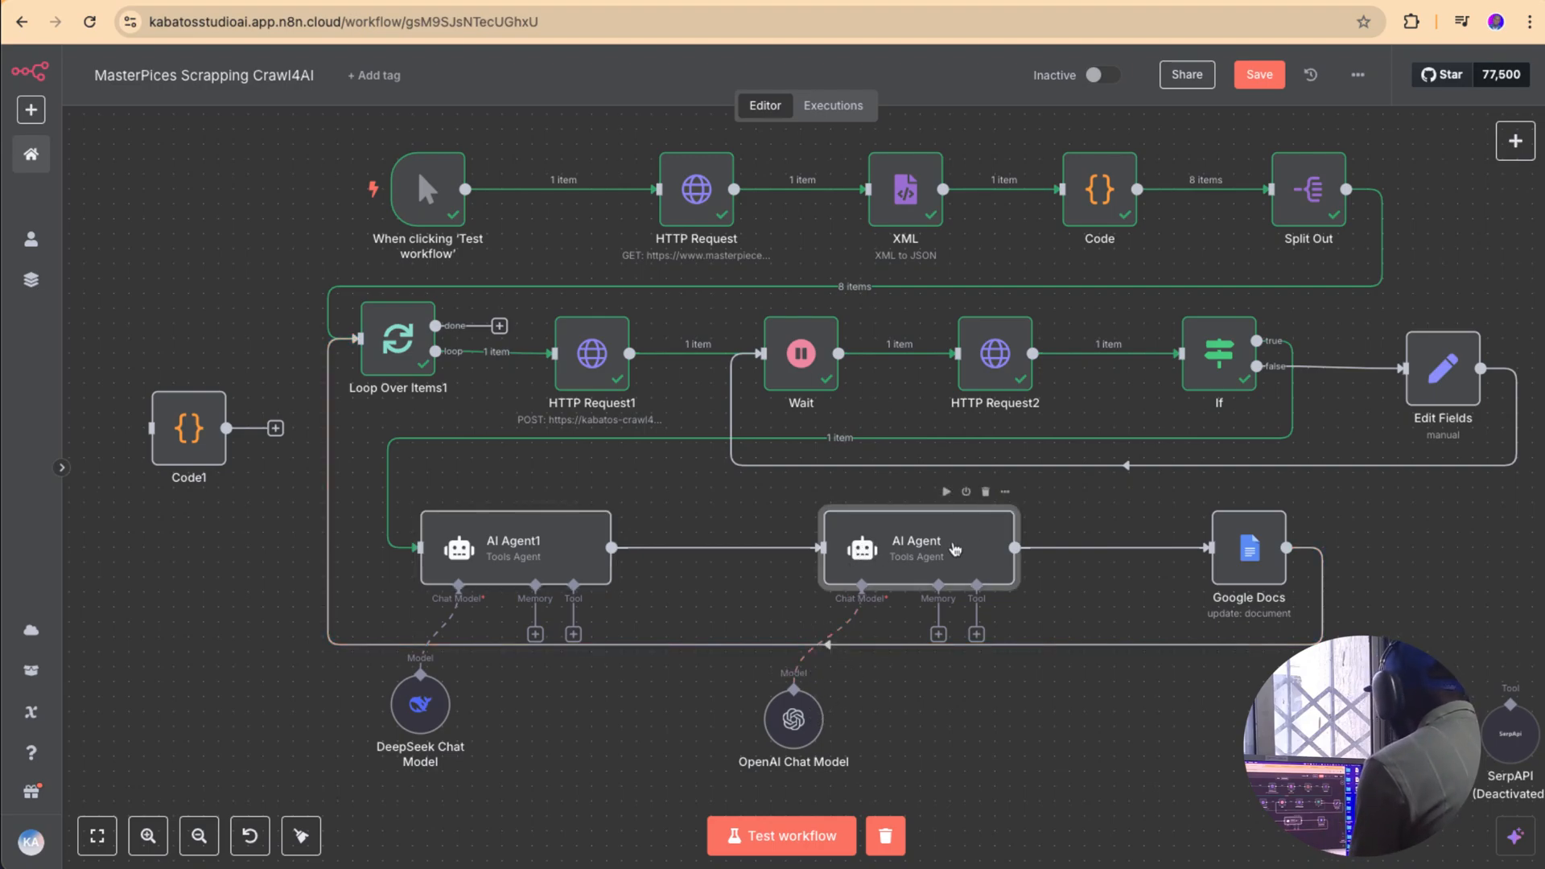
pyautogui.doubleClick(955, 549)
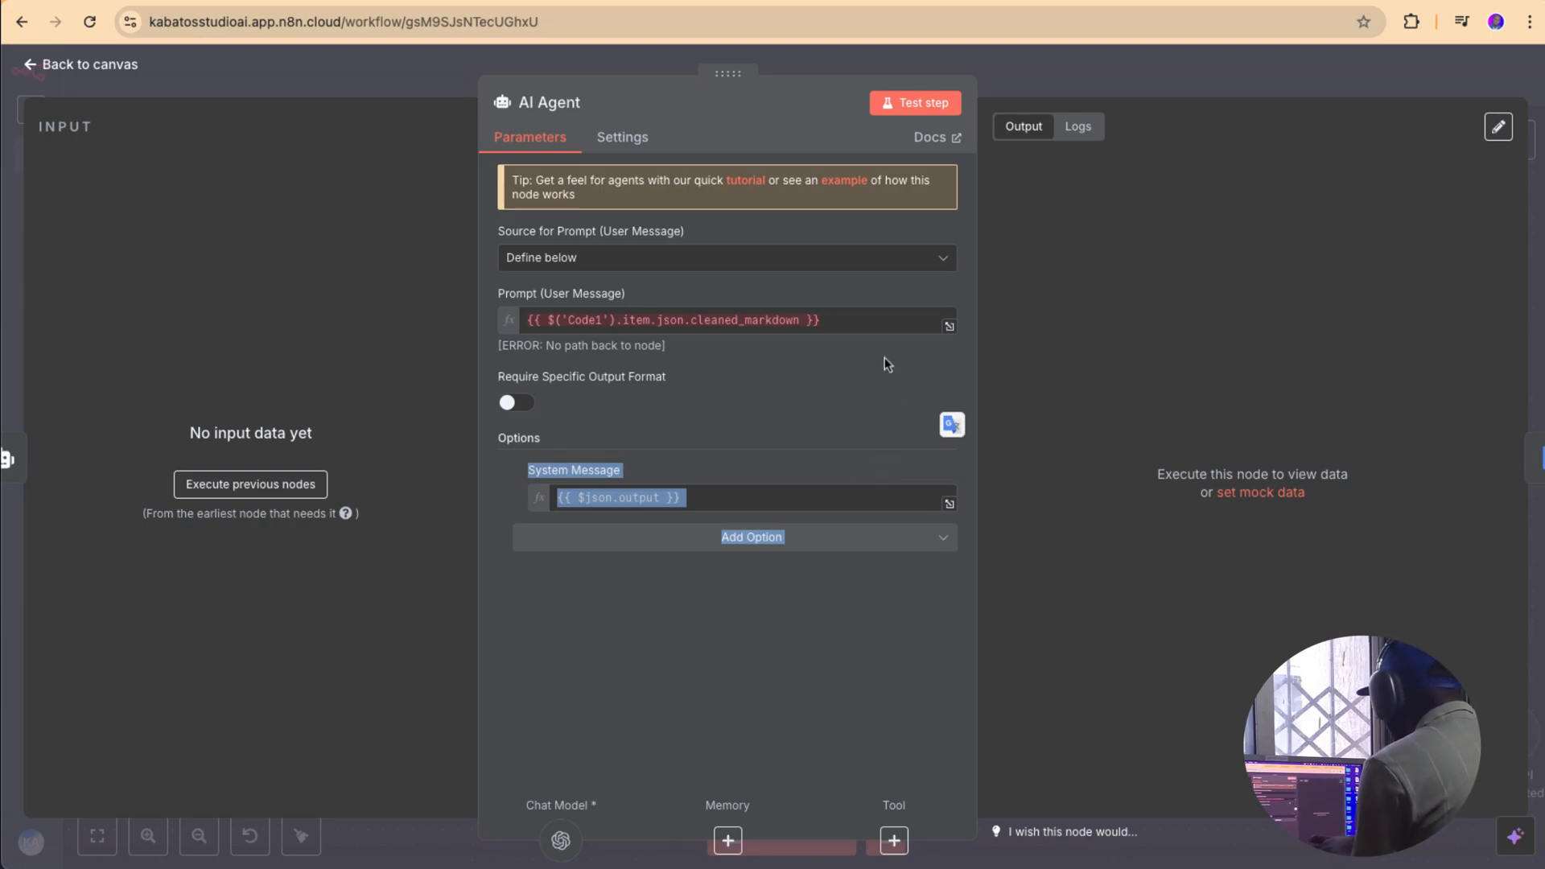
pyautogui.press('super+grave')
pyautogui.scroll(-5, 1189, 546)
pyautogui.scroll(-5, 1189, 545)
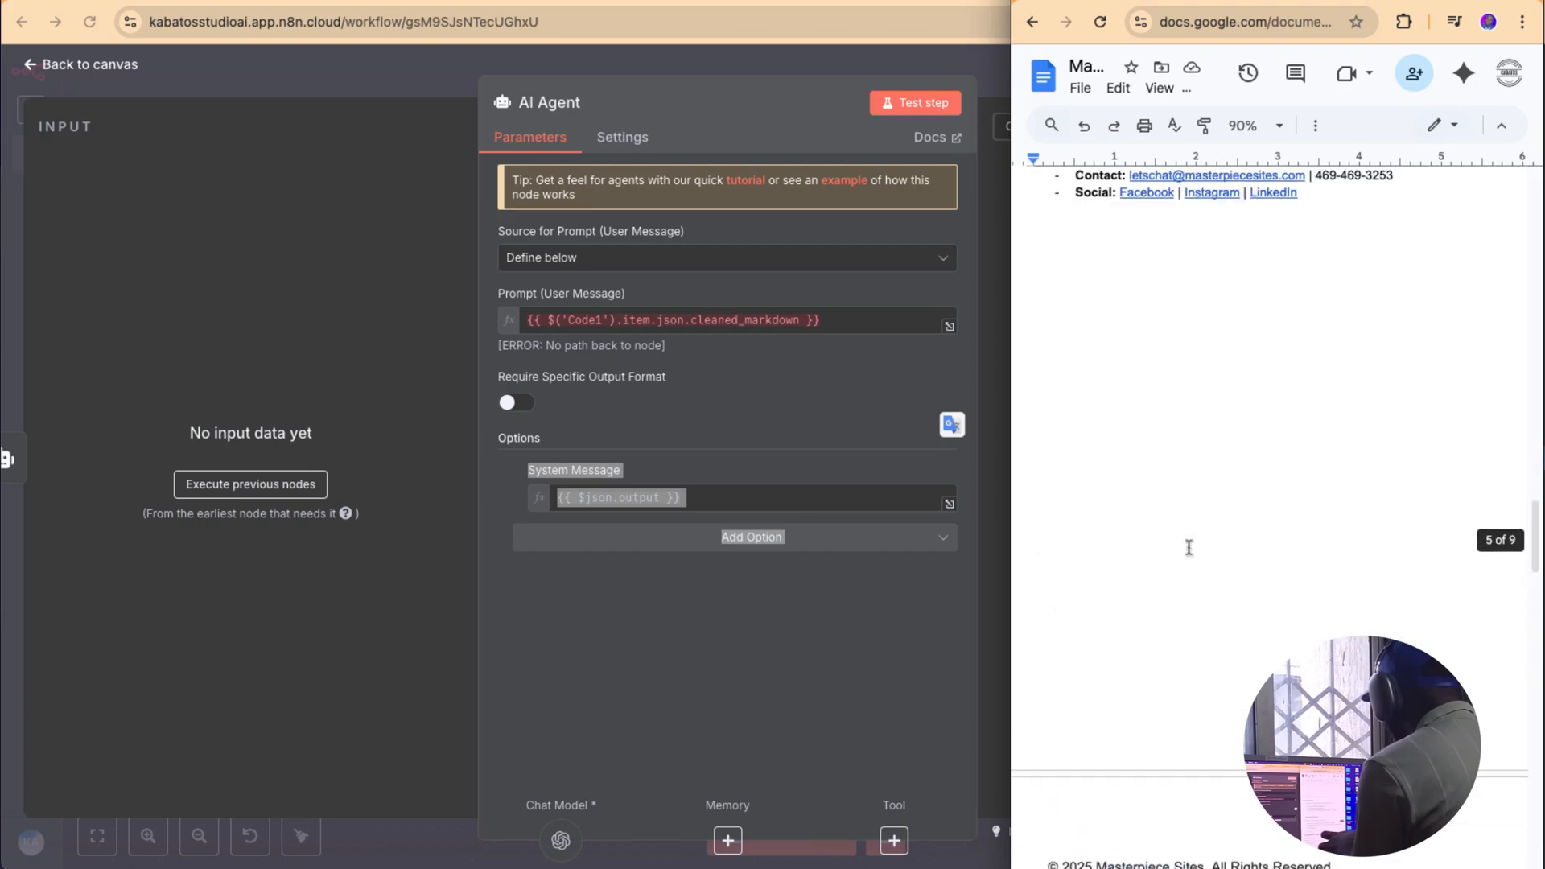
pyautogui.scroll(20, 1189, 545)
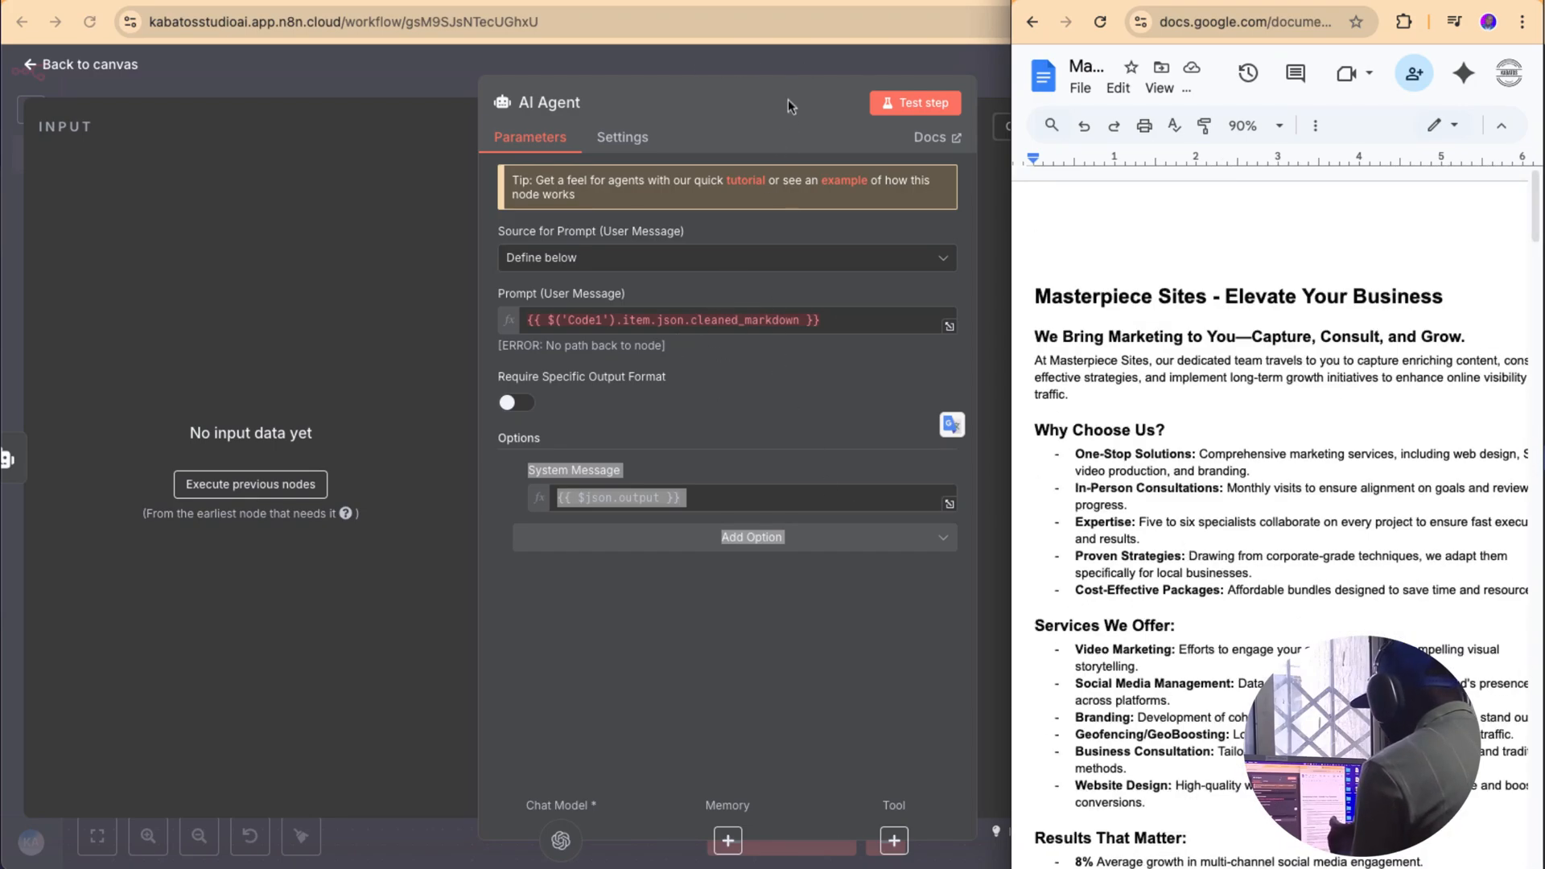
pyautogui.click(809, 53)
pyautogui.click(809, 53)
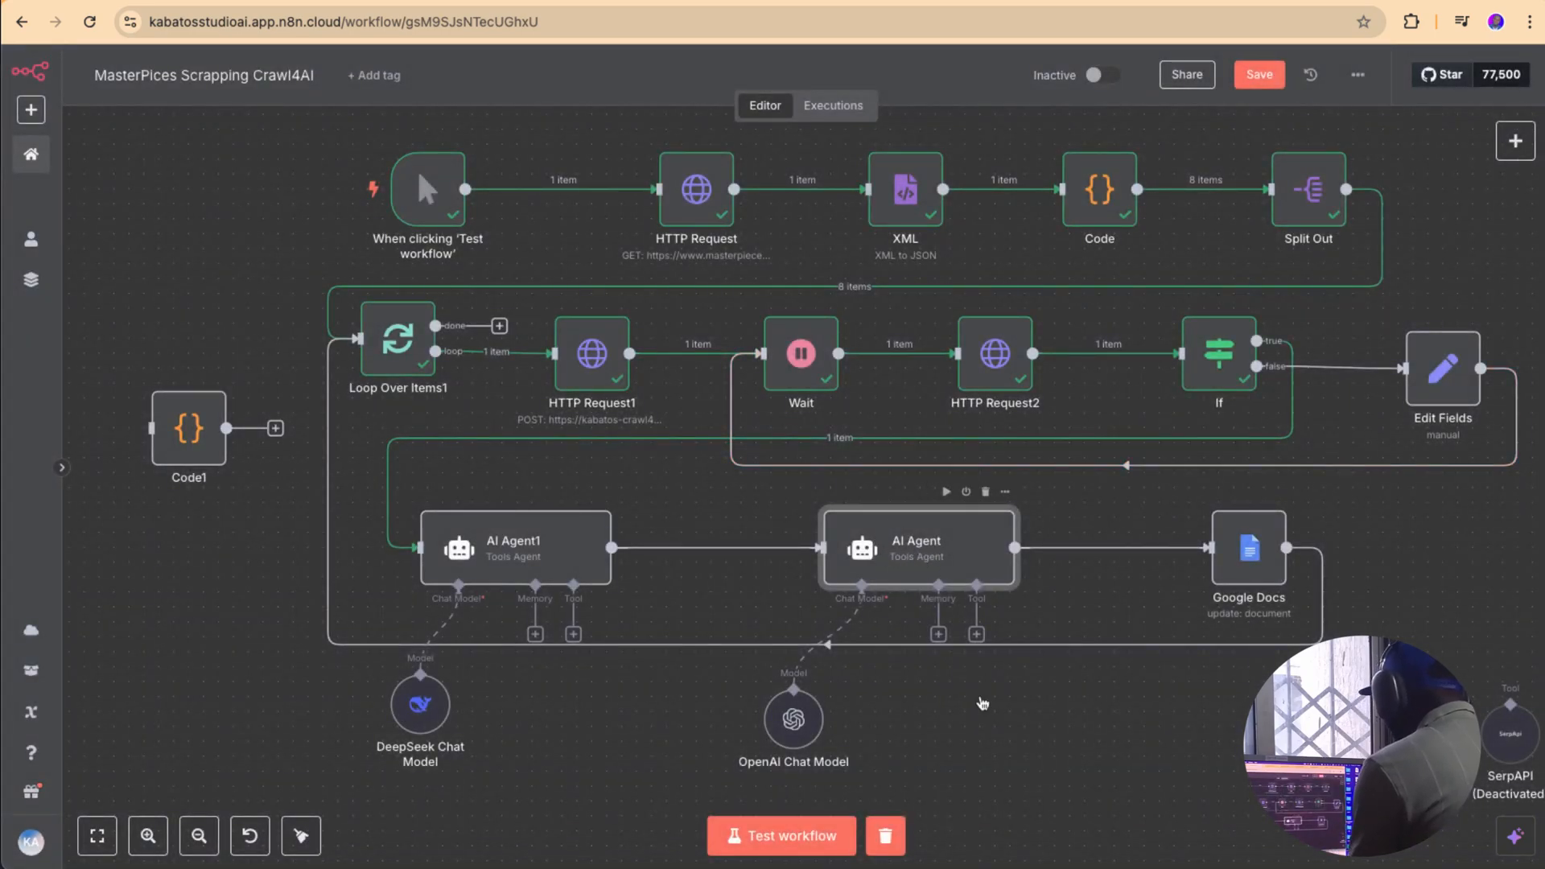
pyautogui.press('super+grave')
pyautogui.scroll(-10, 1219, 689)
pyautogui.scroll(10, 1219, 689)
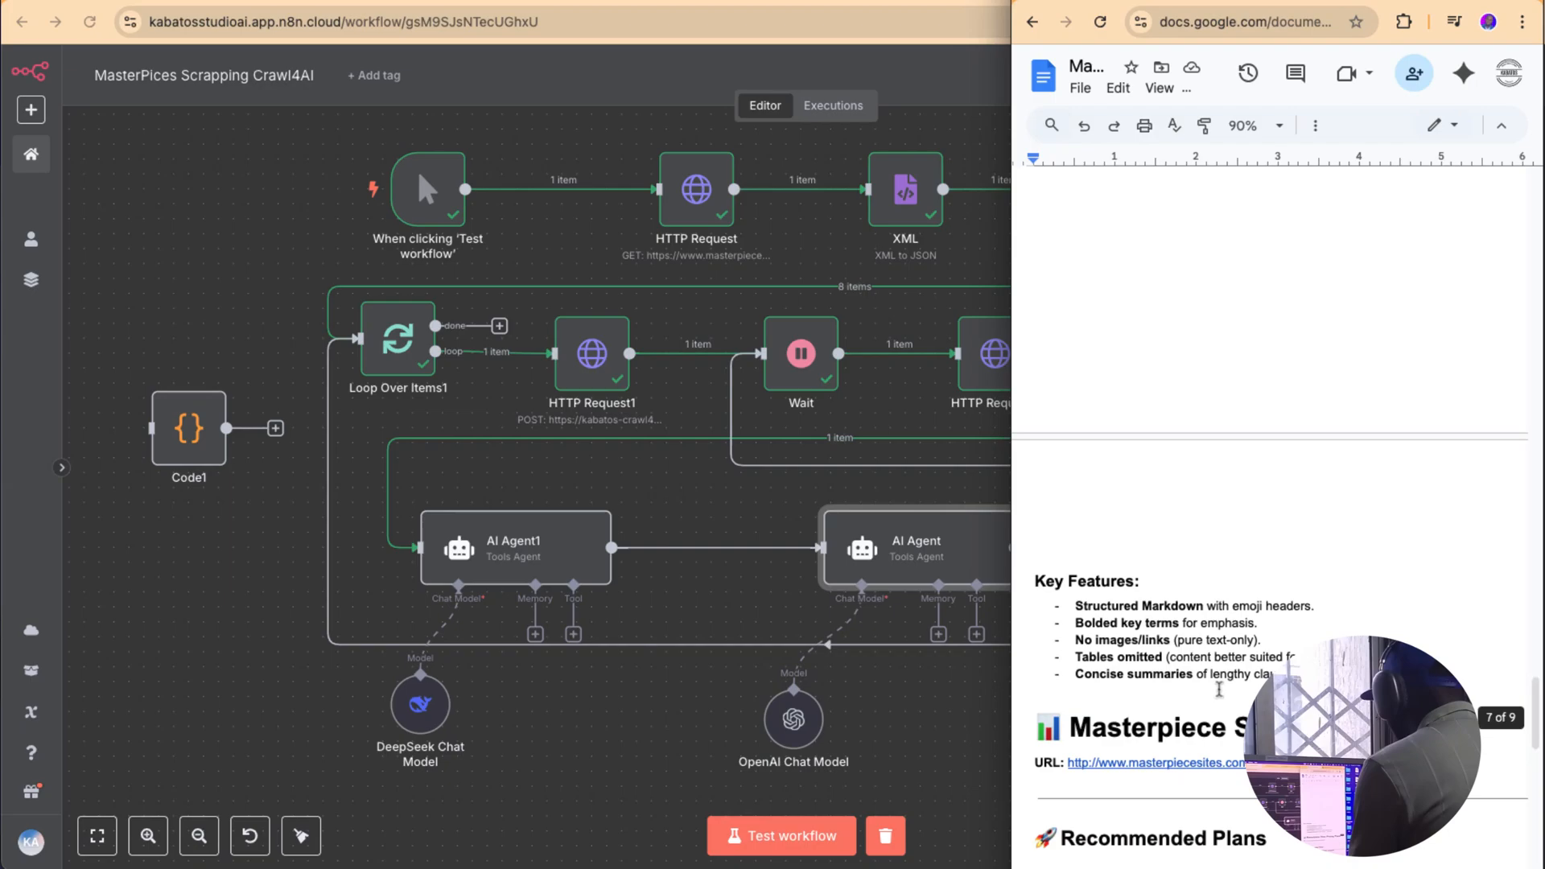
pyautogui.scroll(-5, 1219, 690)
pyautogui.scroll(15, 1219, 690)
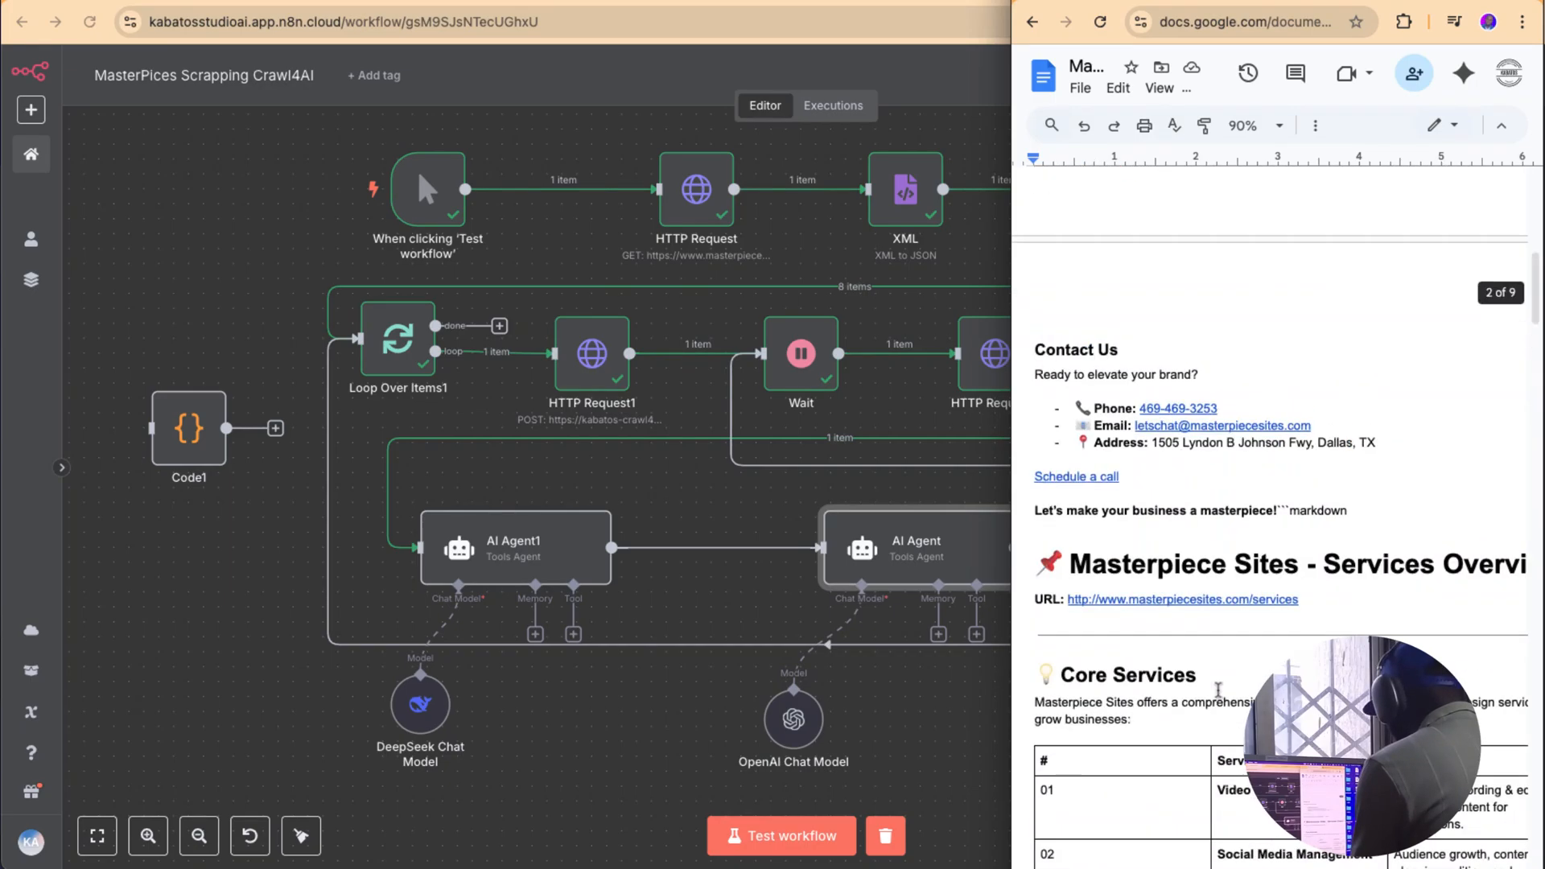
pyautogui.press('super+grave')
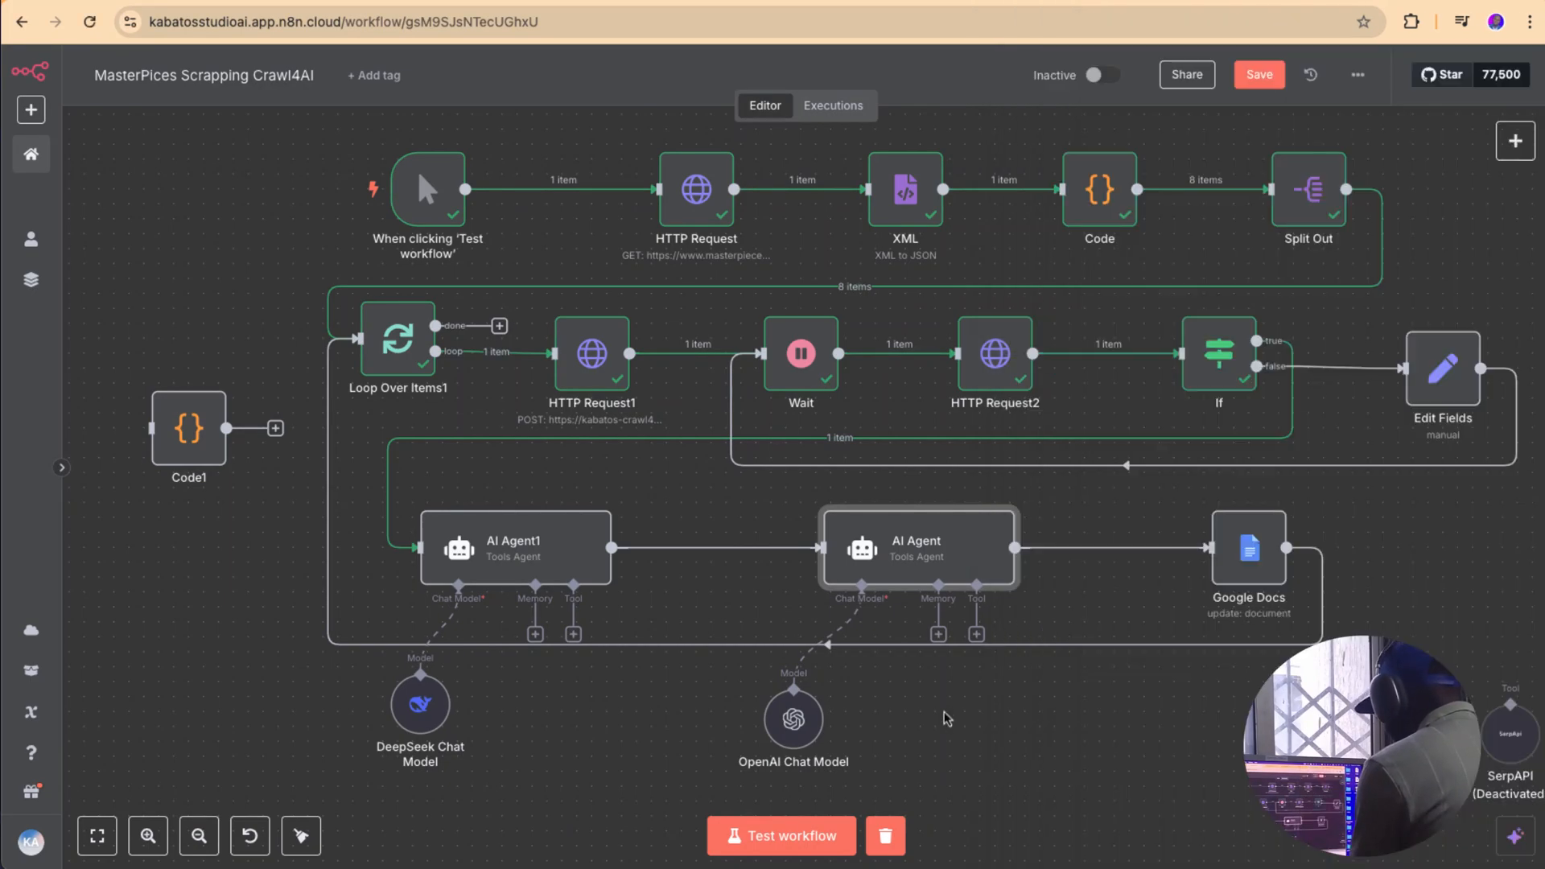
pyautogui.click(529, 556)
pyautogui.doubleClick(530, 555)
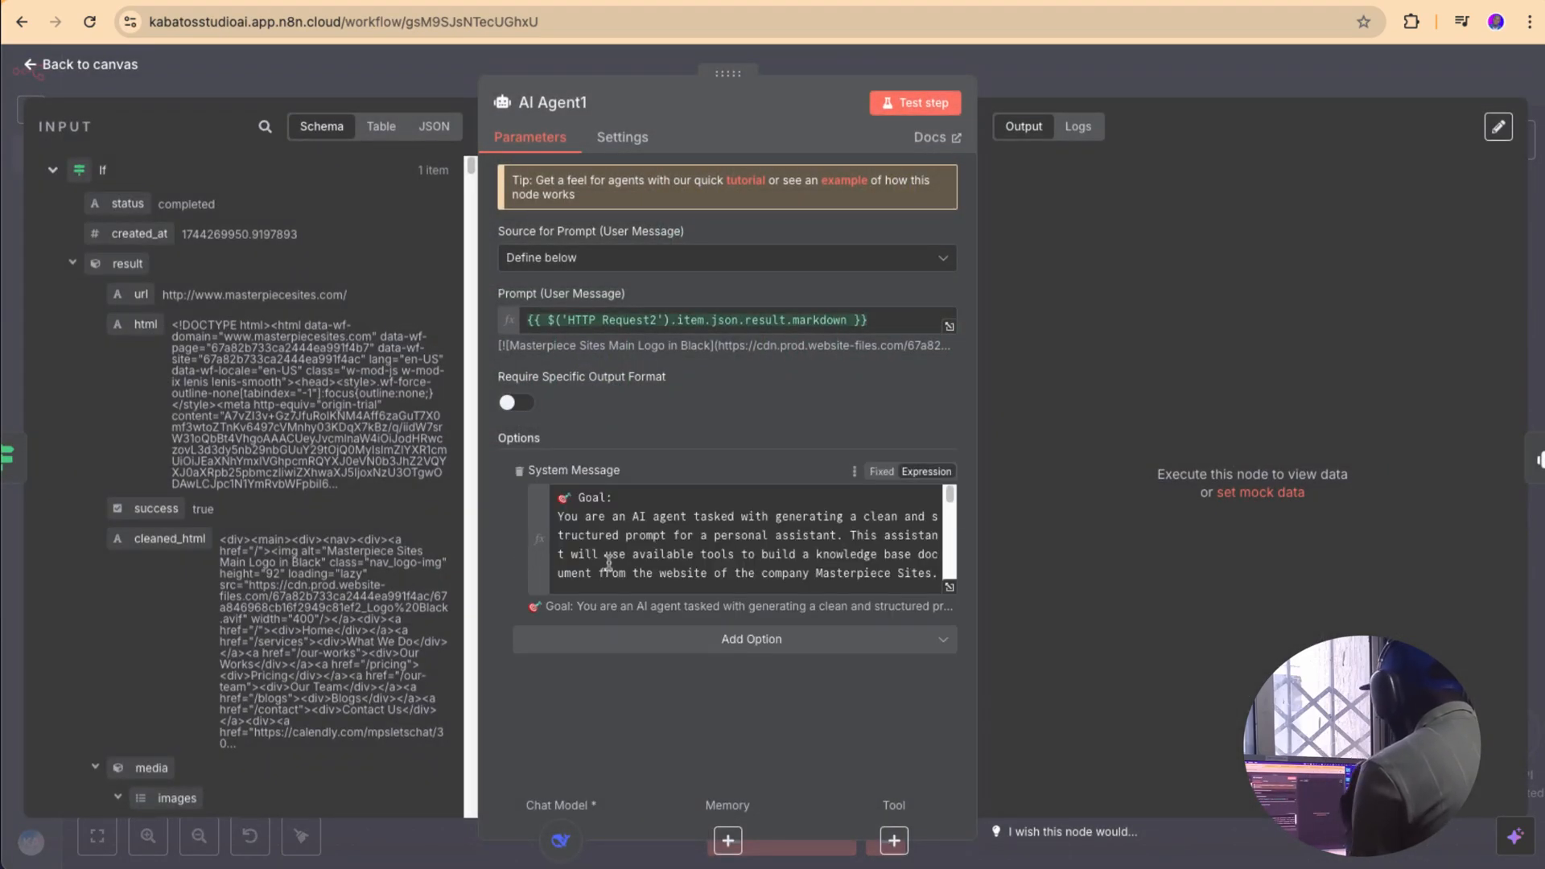
pyautogui.click(1055, 85)
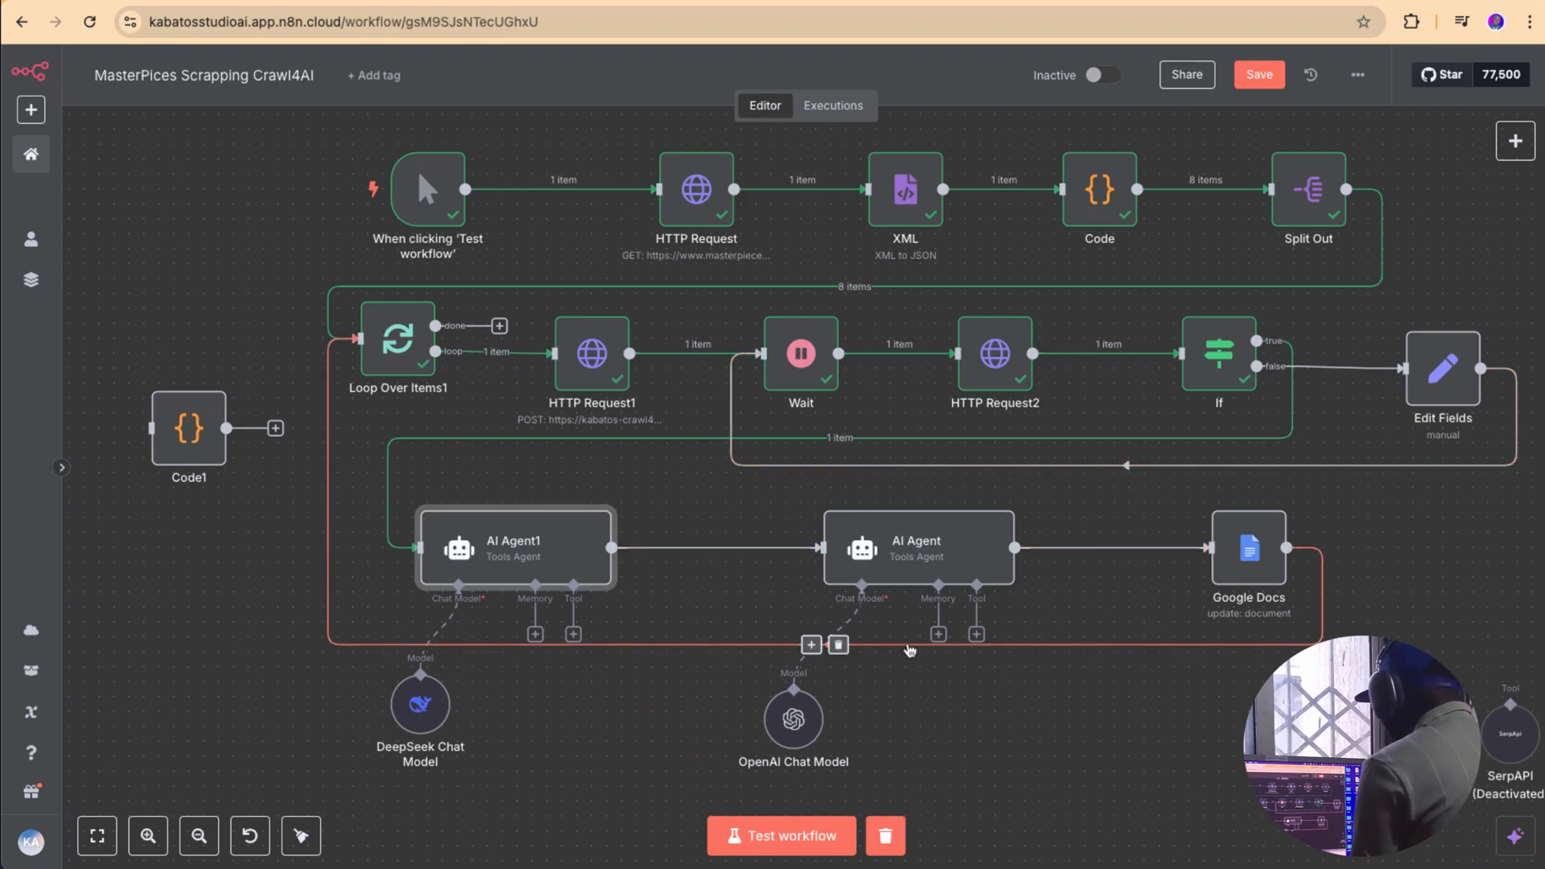
pyautogui.click(909, 573)
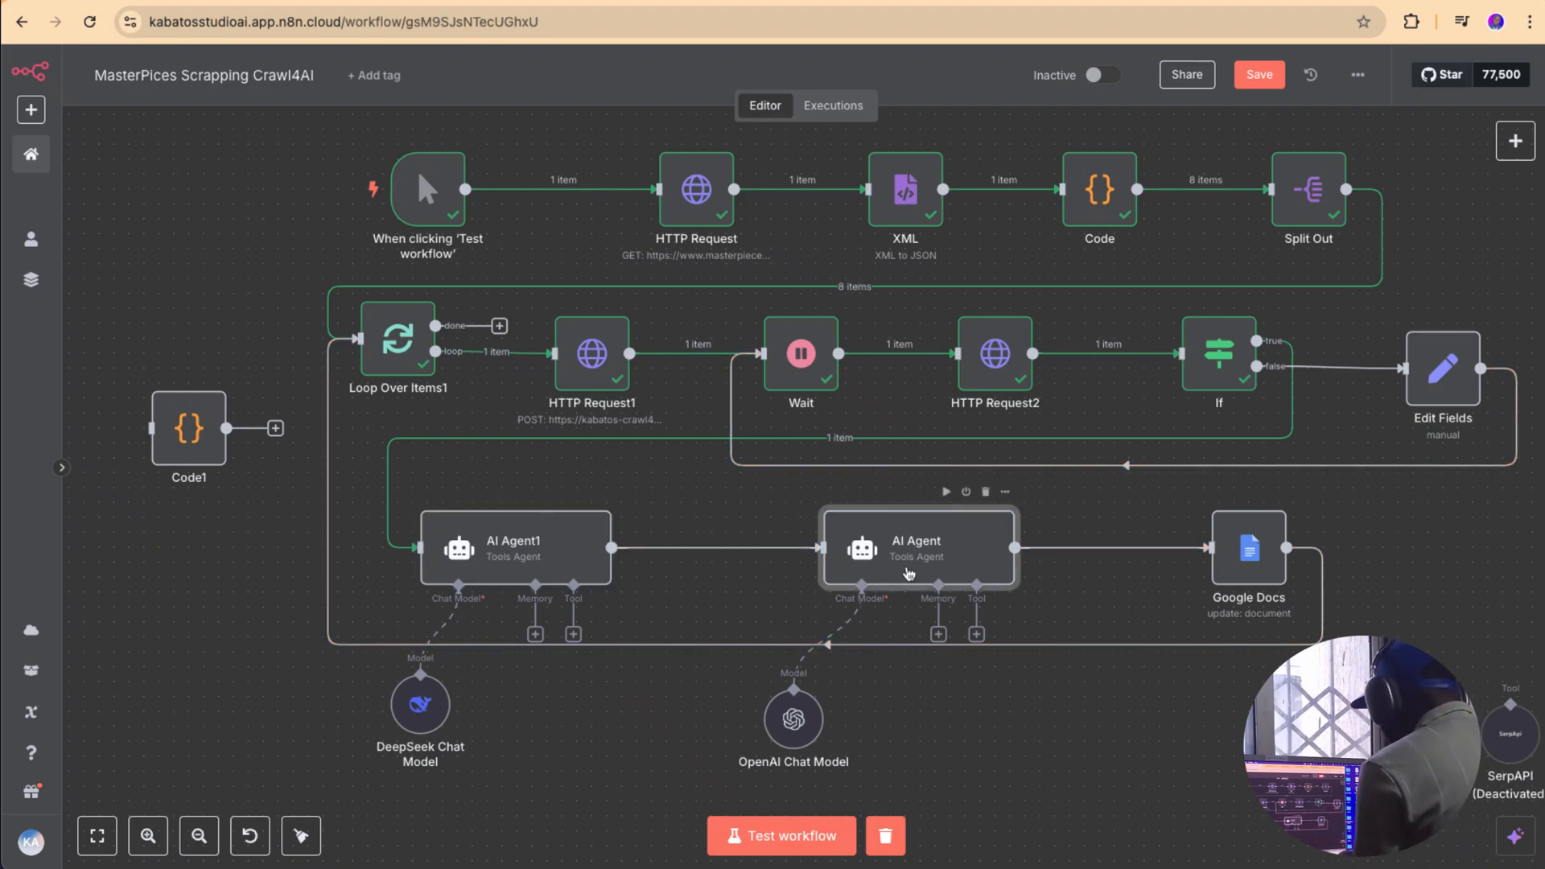
pyautogui.doubleClick(908, 572)
pyautogui.press('Escape')
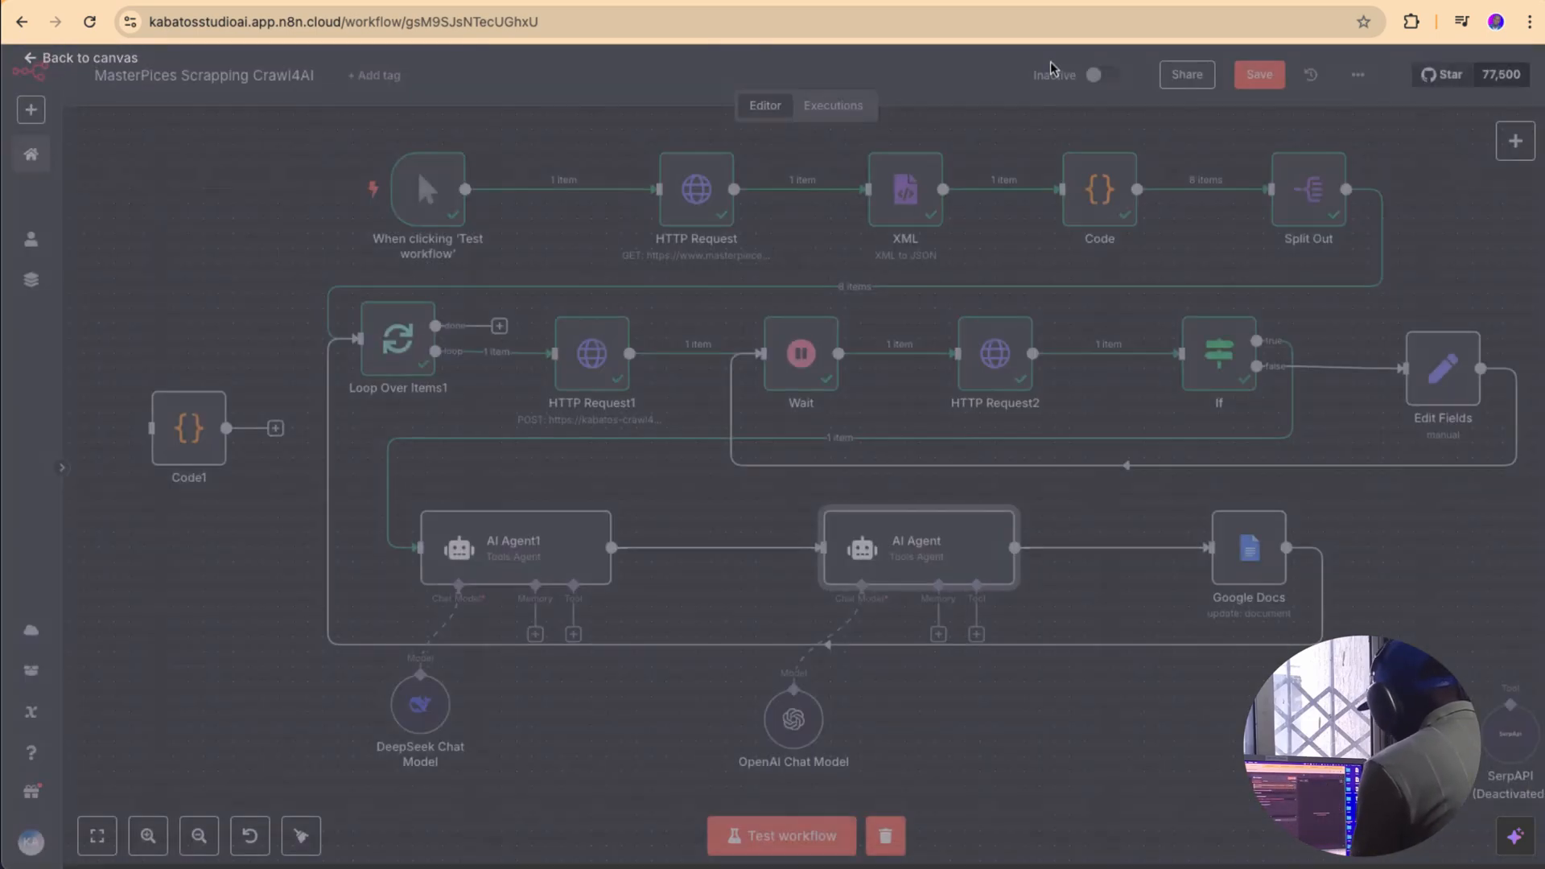
pyautogui.click(518, 556)
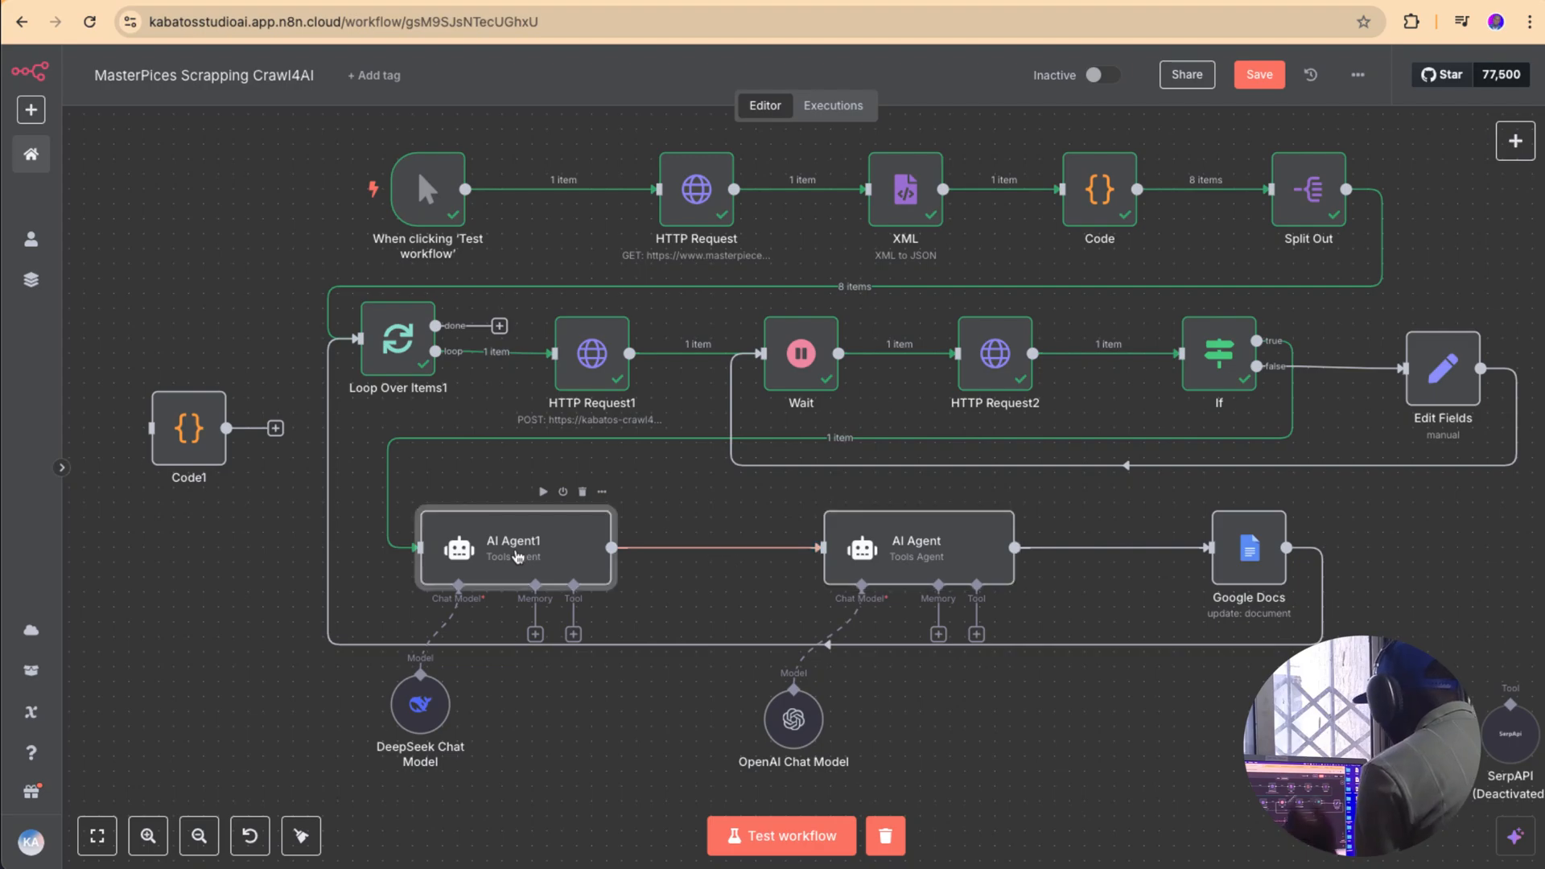
pyautogui.doubleClick(519, 556)
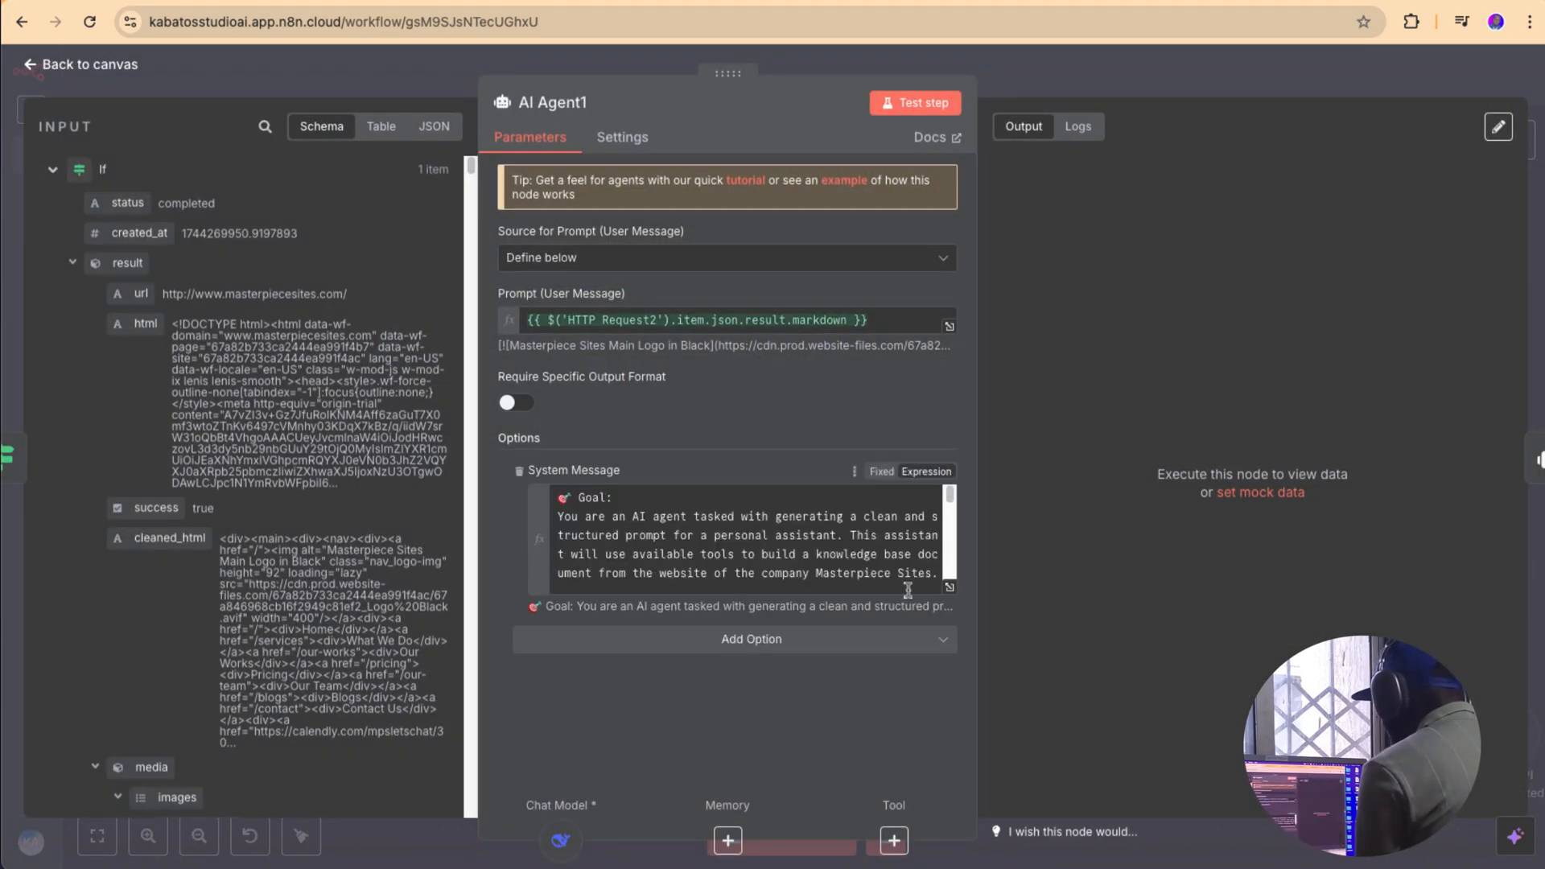
pyautogui.click(950, 587)
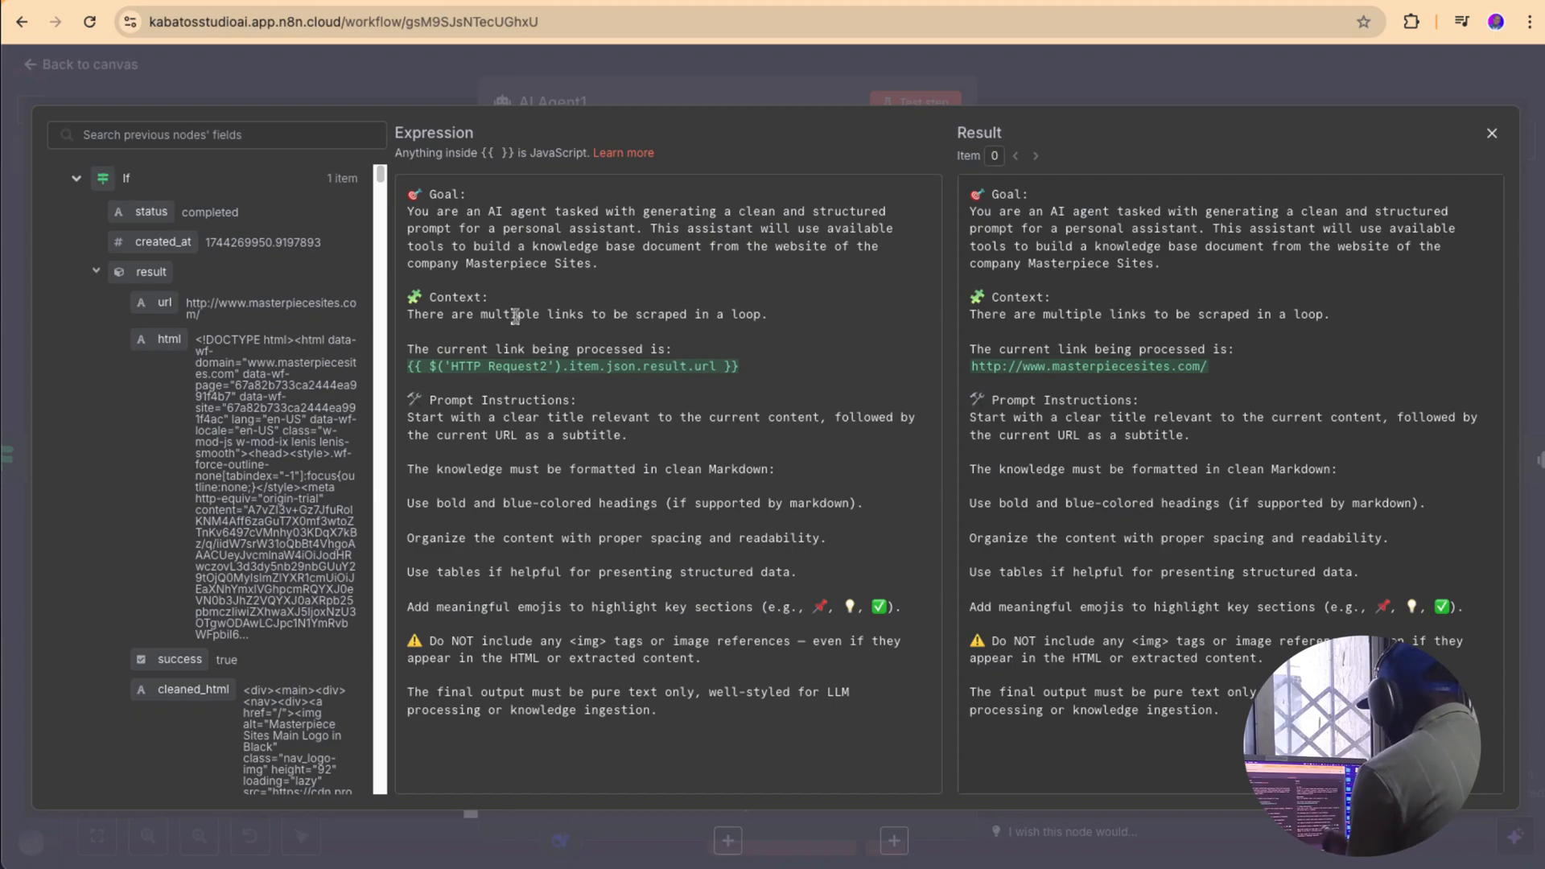
pyautogui.click(701, 83)
pyautogui.click(1097, 74)
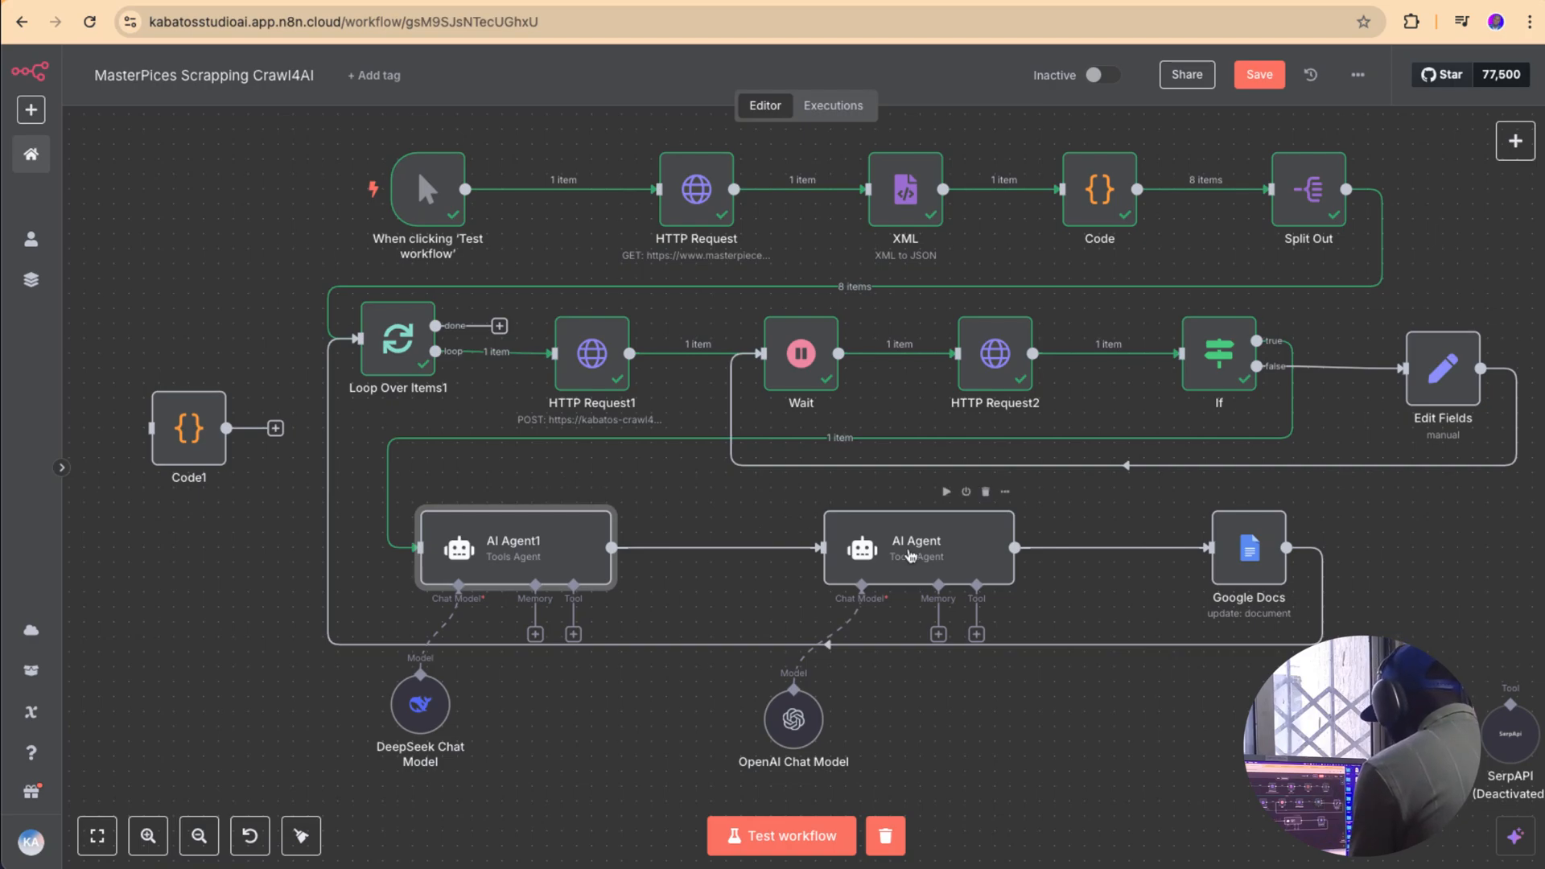
pyautogui.doubleClick(510, 572)
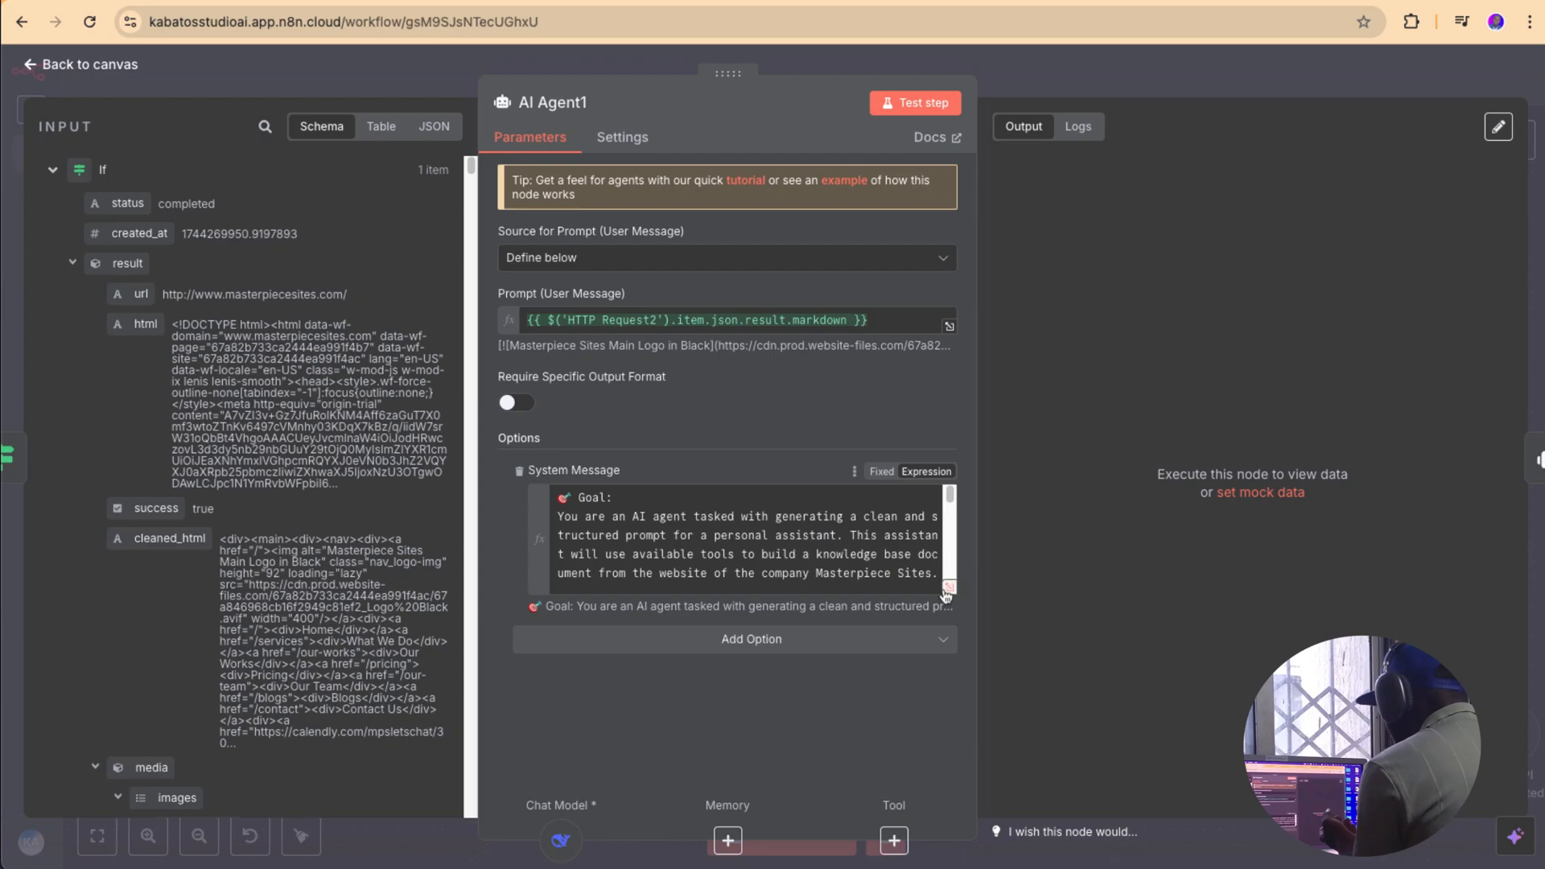
pyautogui.click(950, 587)
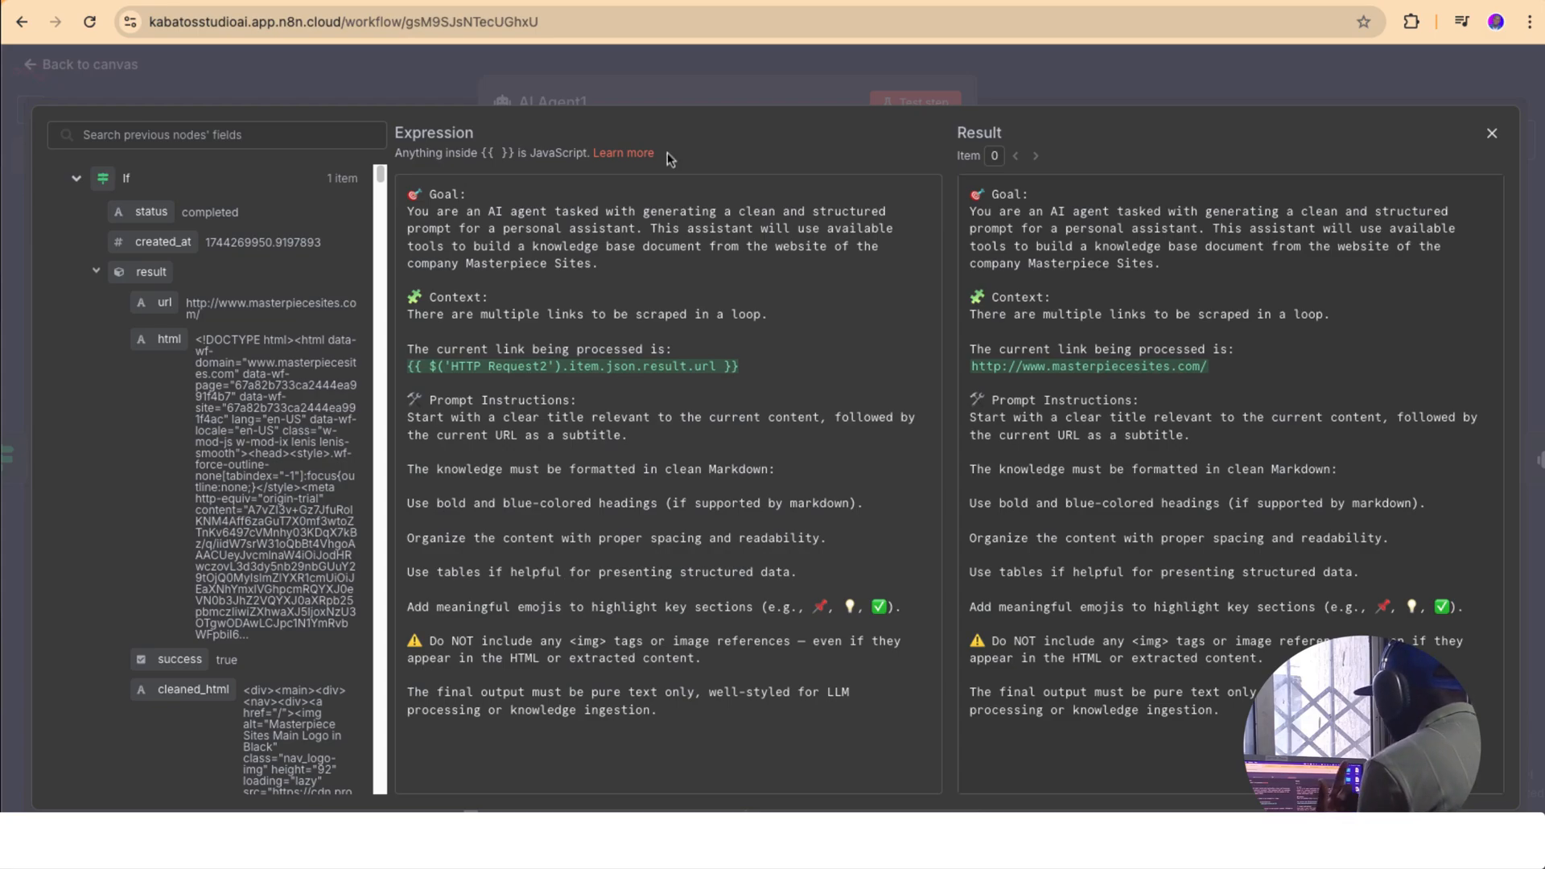
pyautogui.press('Escape')
pyautogui.click(866, 45)
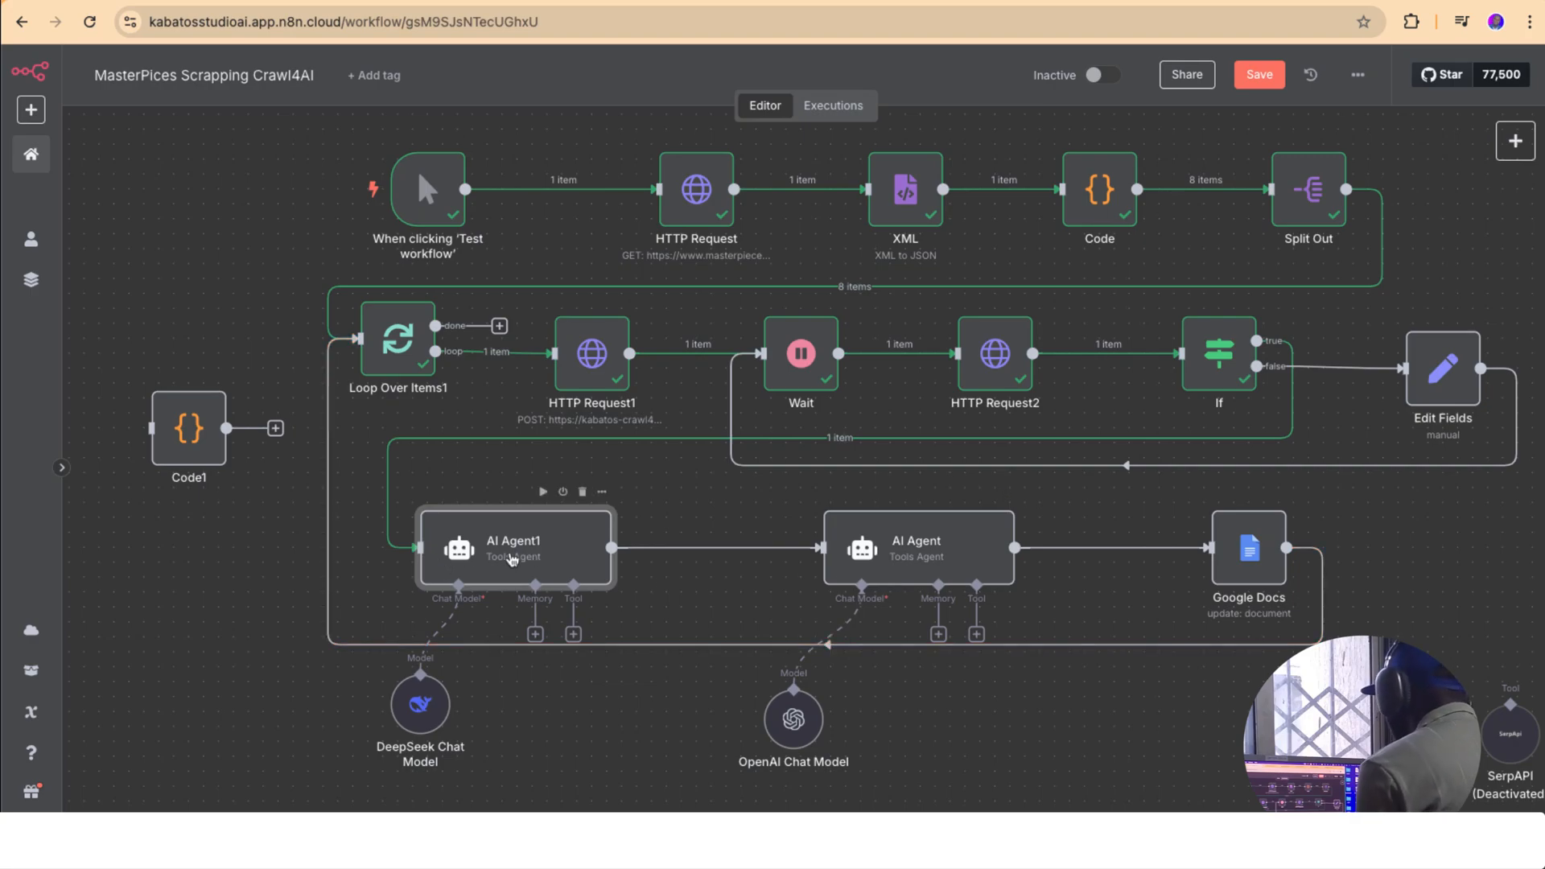
pyautogui.doubleClick(513, 560)
pyautogui.click(161, 6)
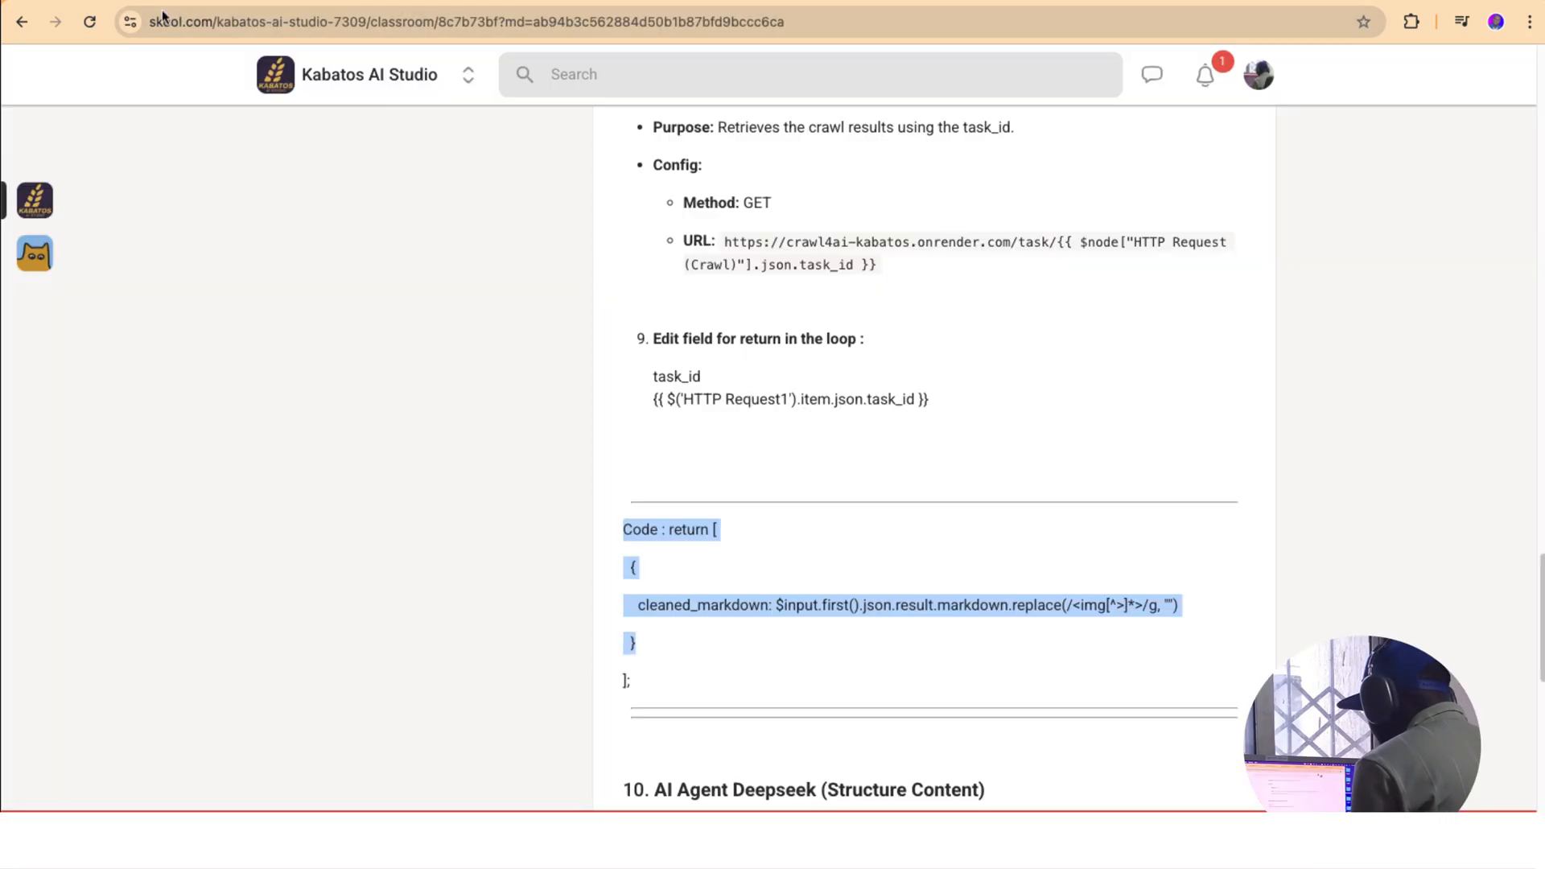
pyautogui.scroll(-10, 780, 566)
pyautogui.scroll(-3, 779, 566)
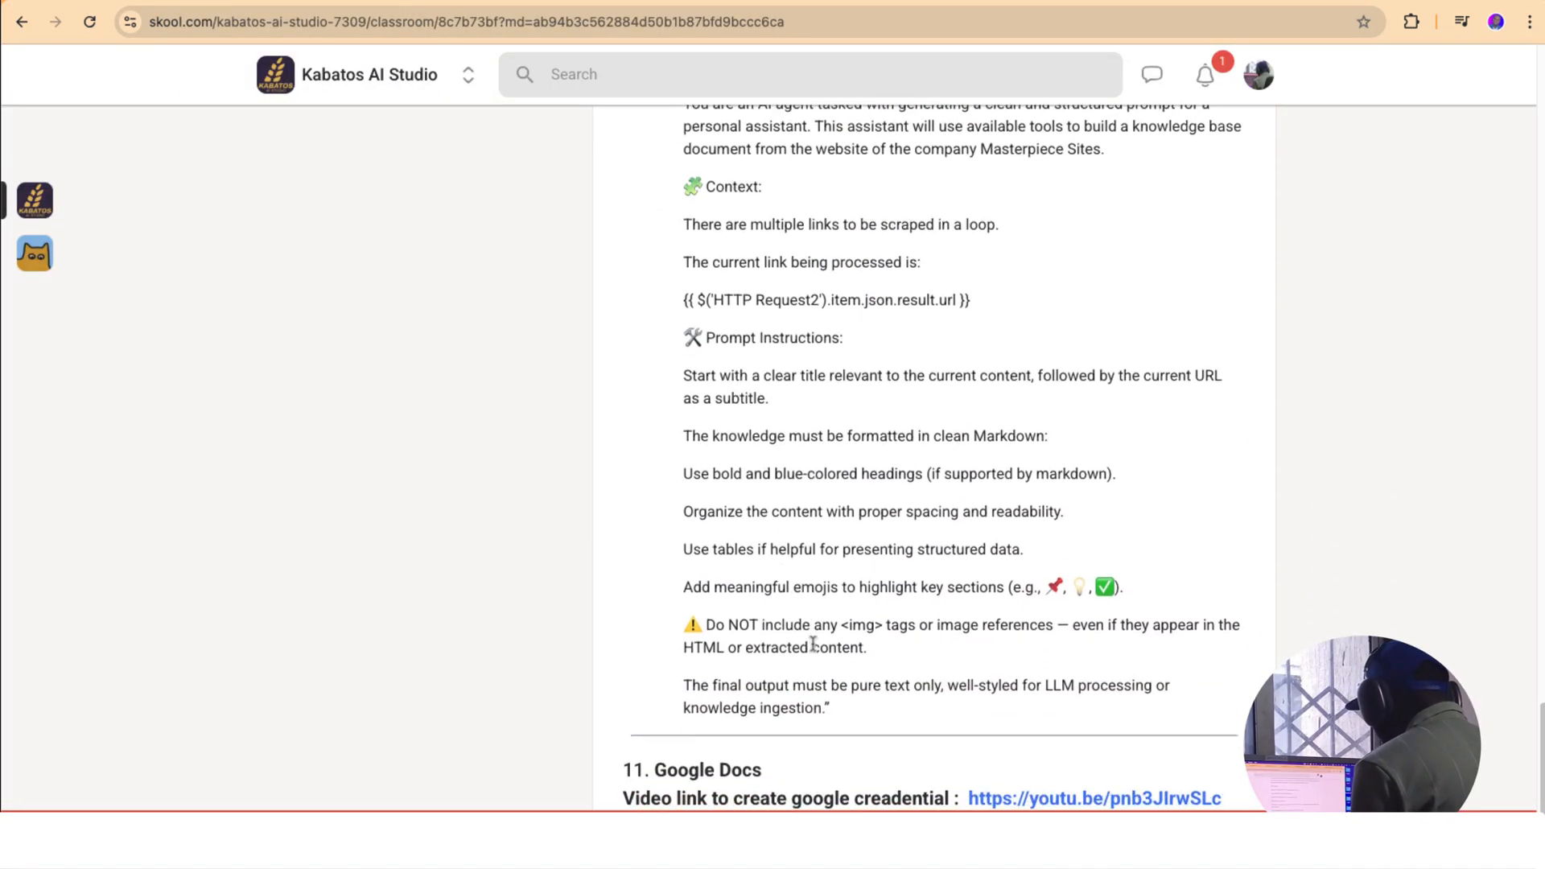
pyautogui.scroll(2, 835, 688)
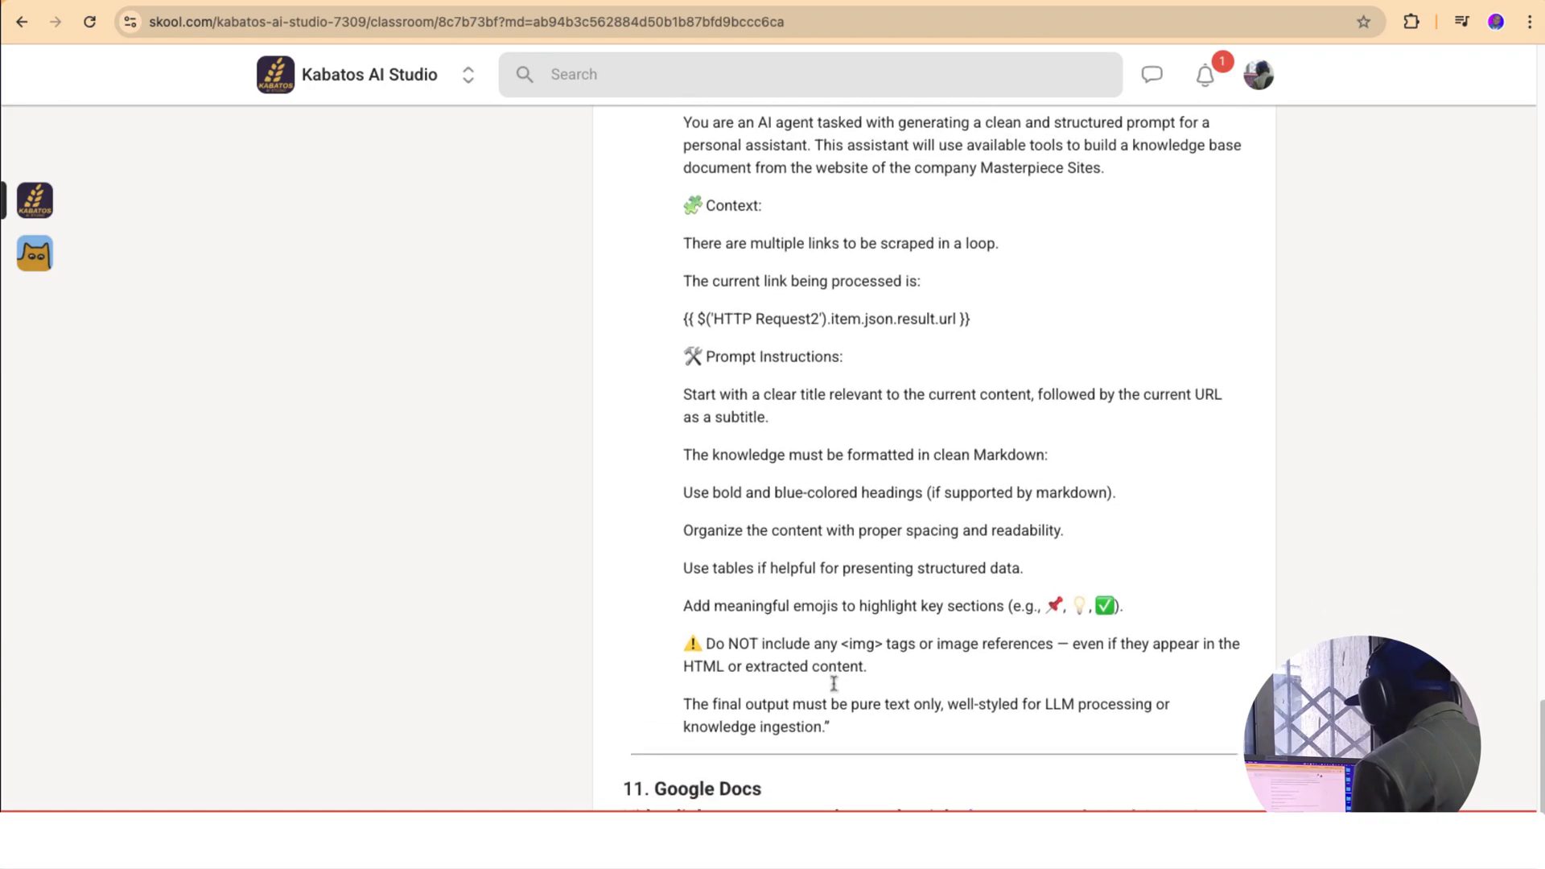
pyautogui.click(338, 4)
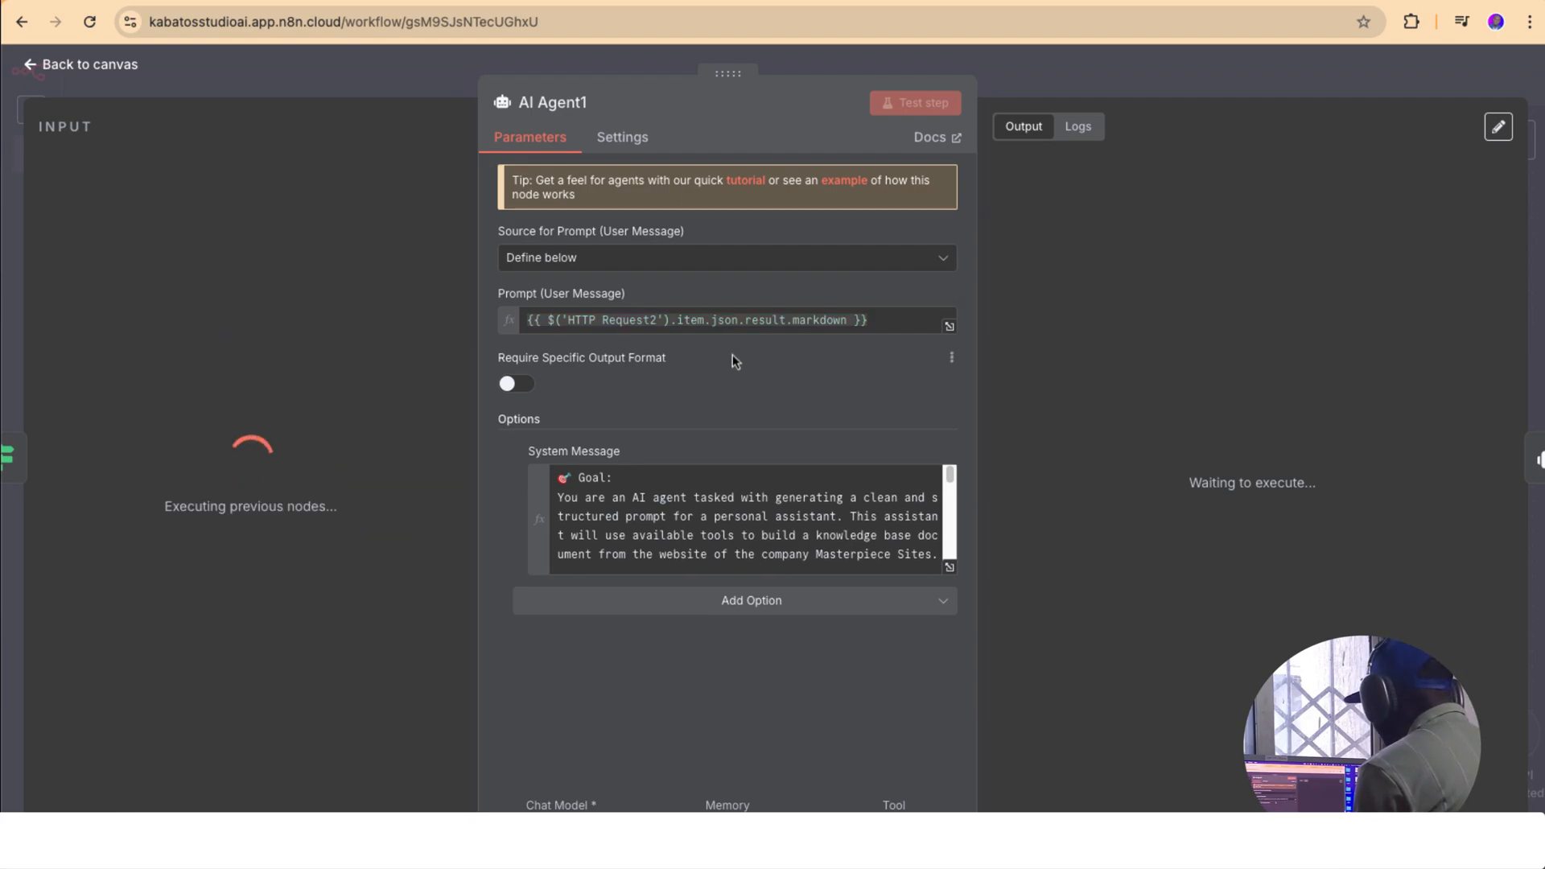
# Check the DeepSeek Chat Model's credential and model choices, then inspect the OpenAI Chat Model settings.
pyautogui.click(1038, 66)
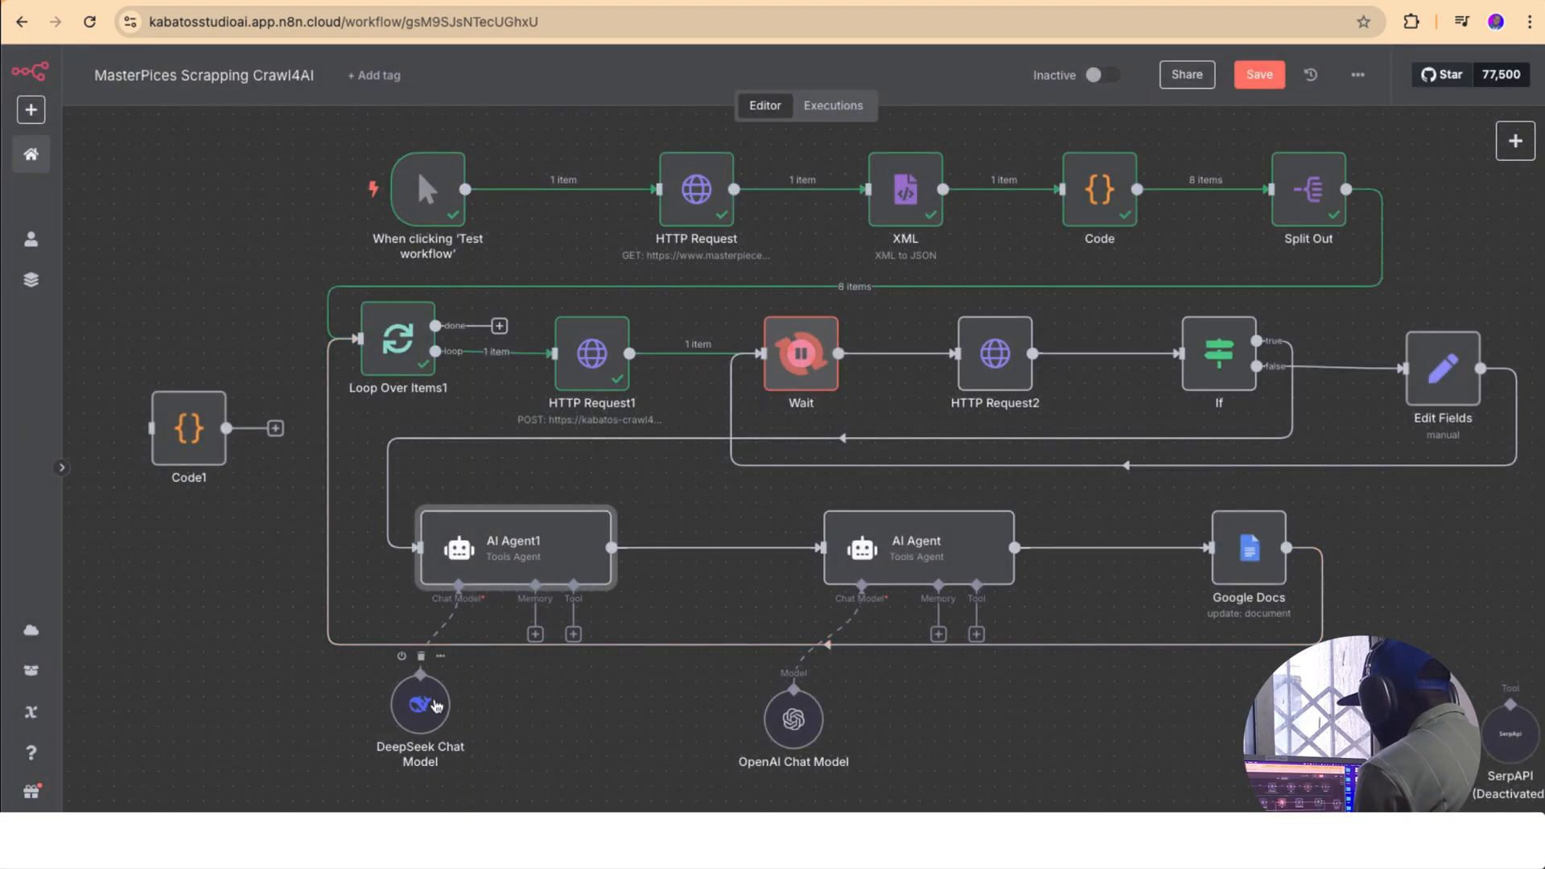
pyautogui.doubleClick(437, 705)
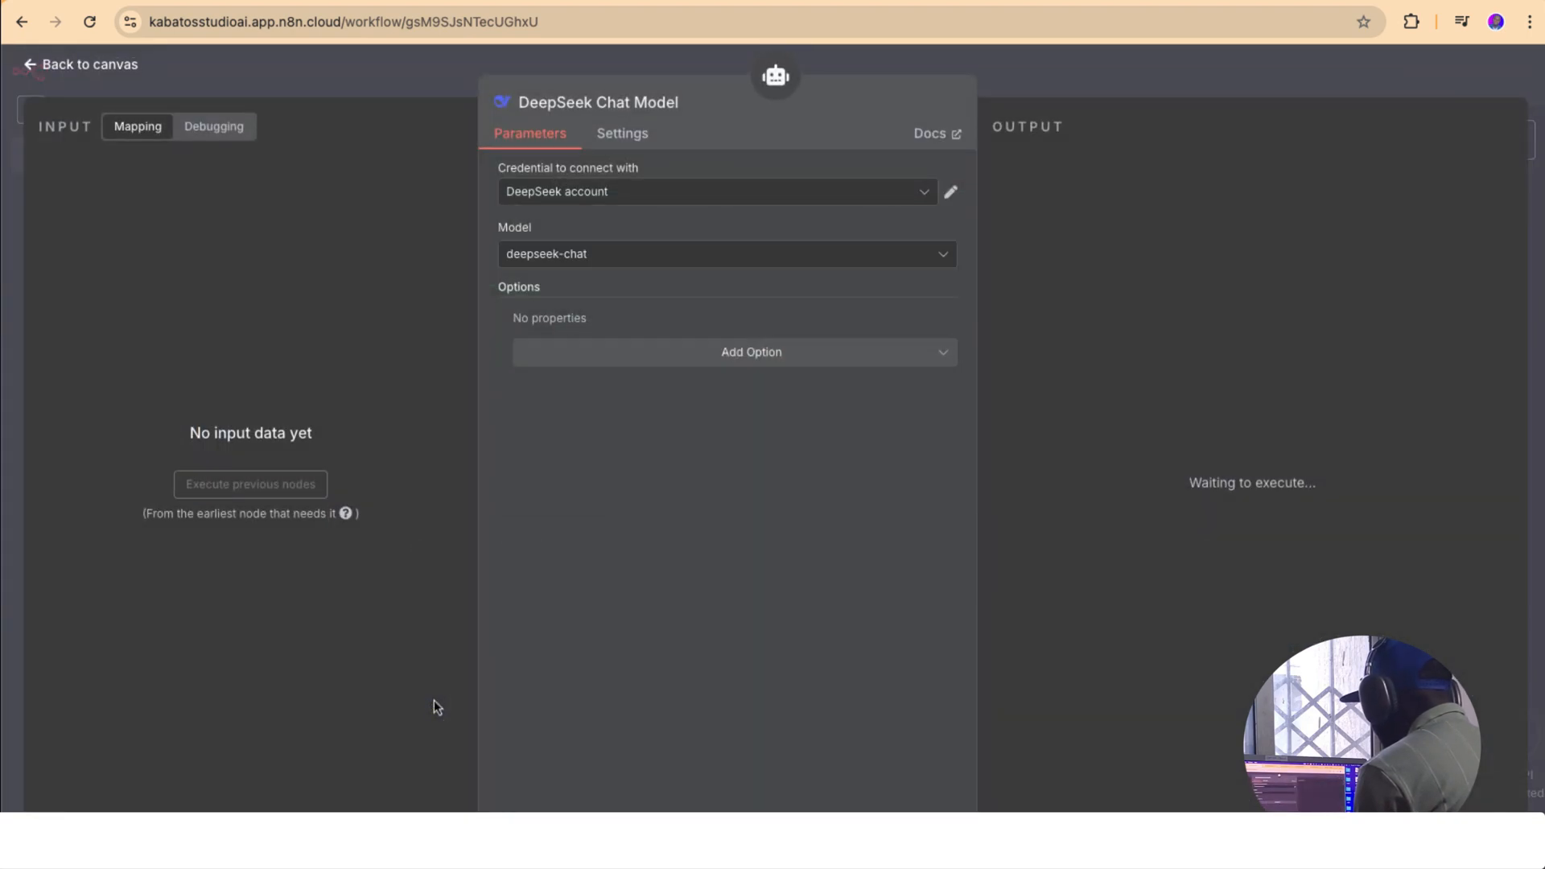
pyautogui.click(926, 195)
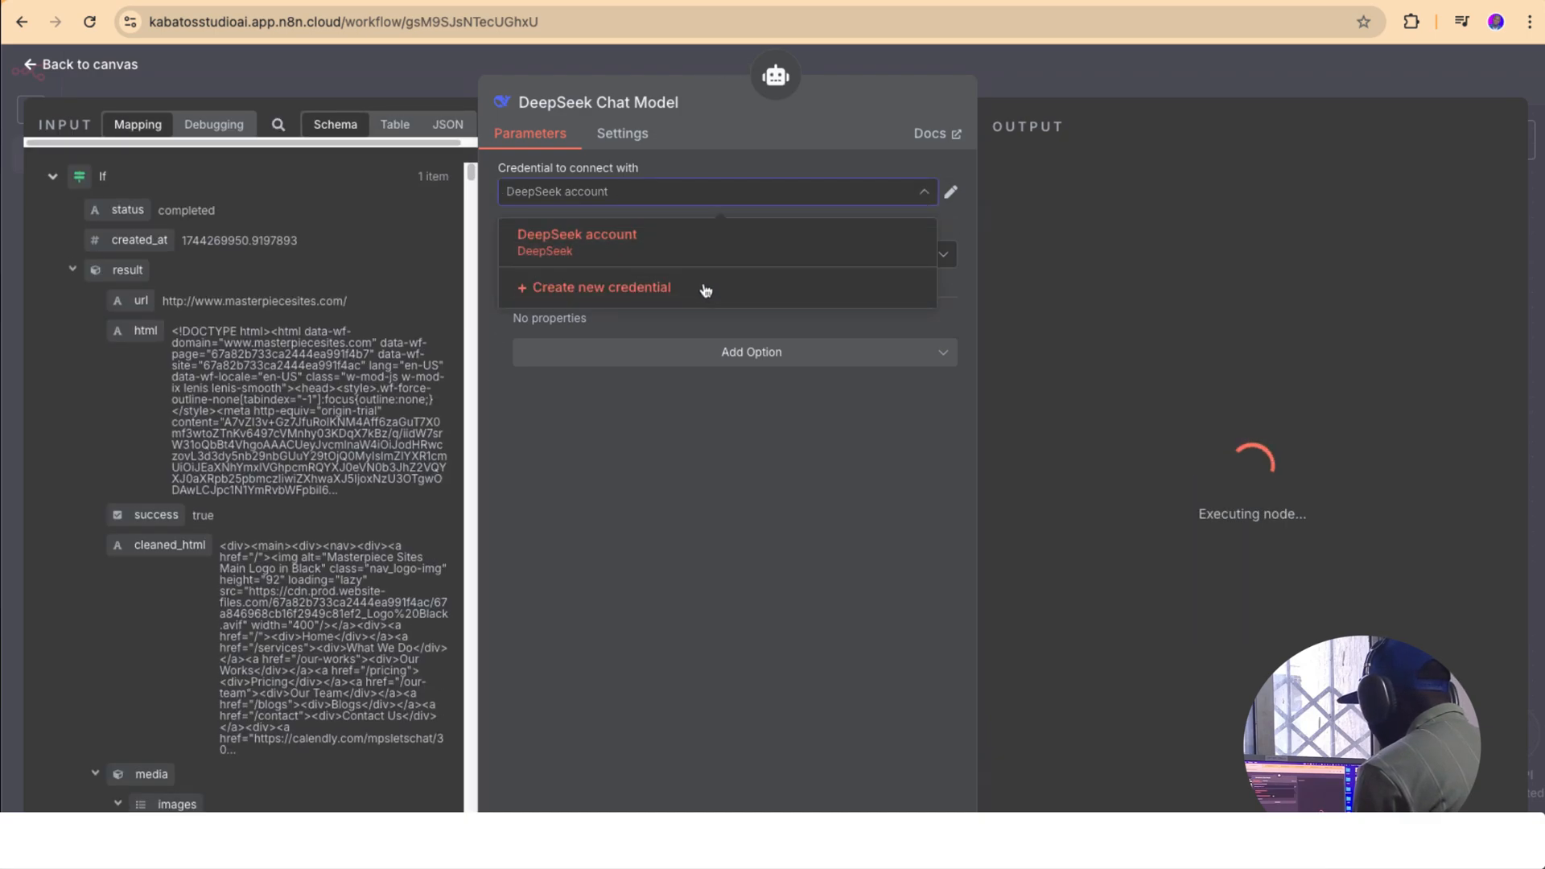
pyautogui.click(695, 334)
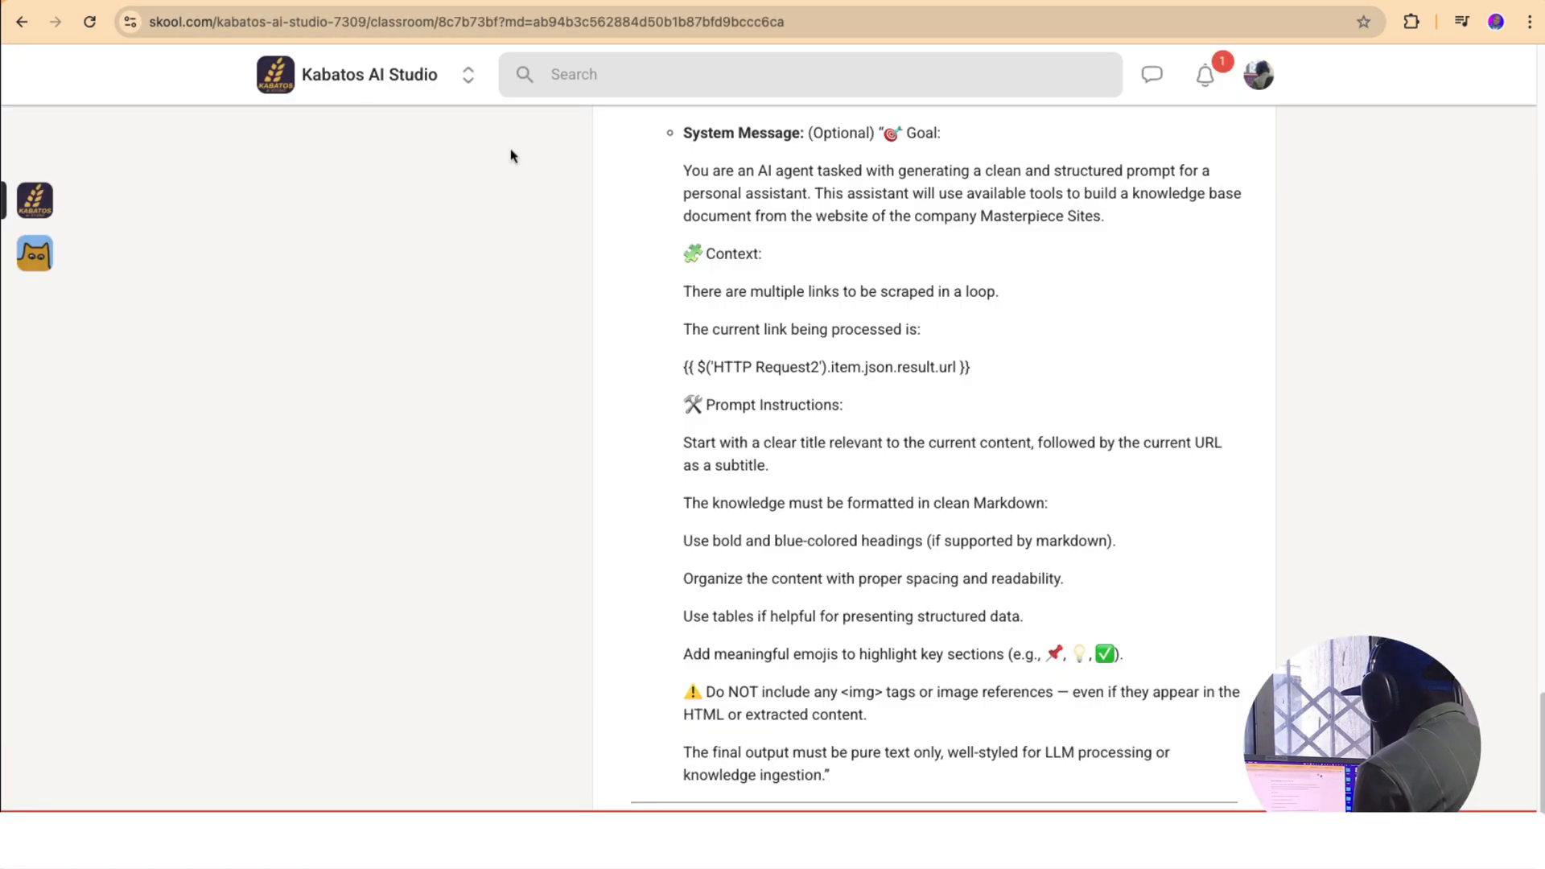
pyautogui.scroll(15, 787, 309)
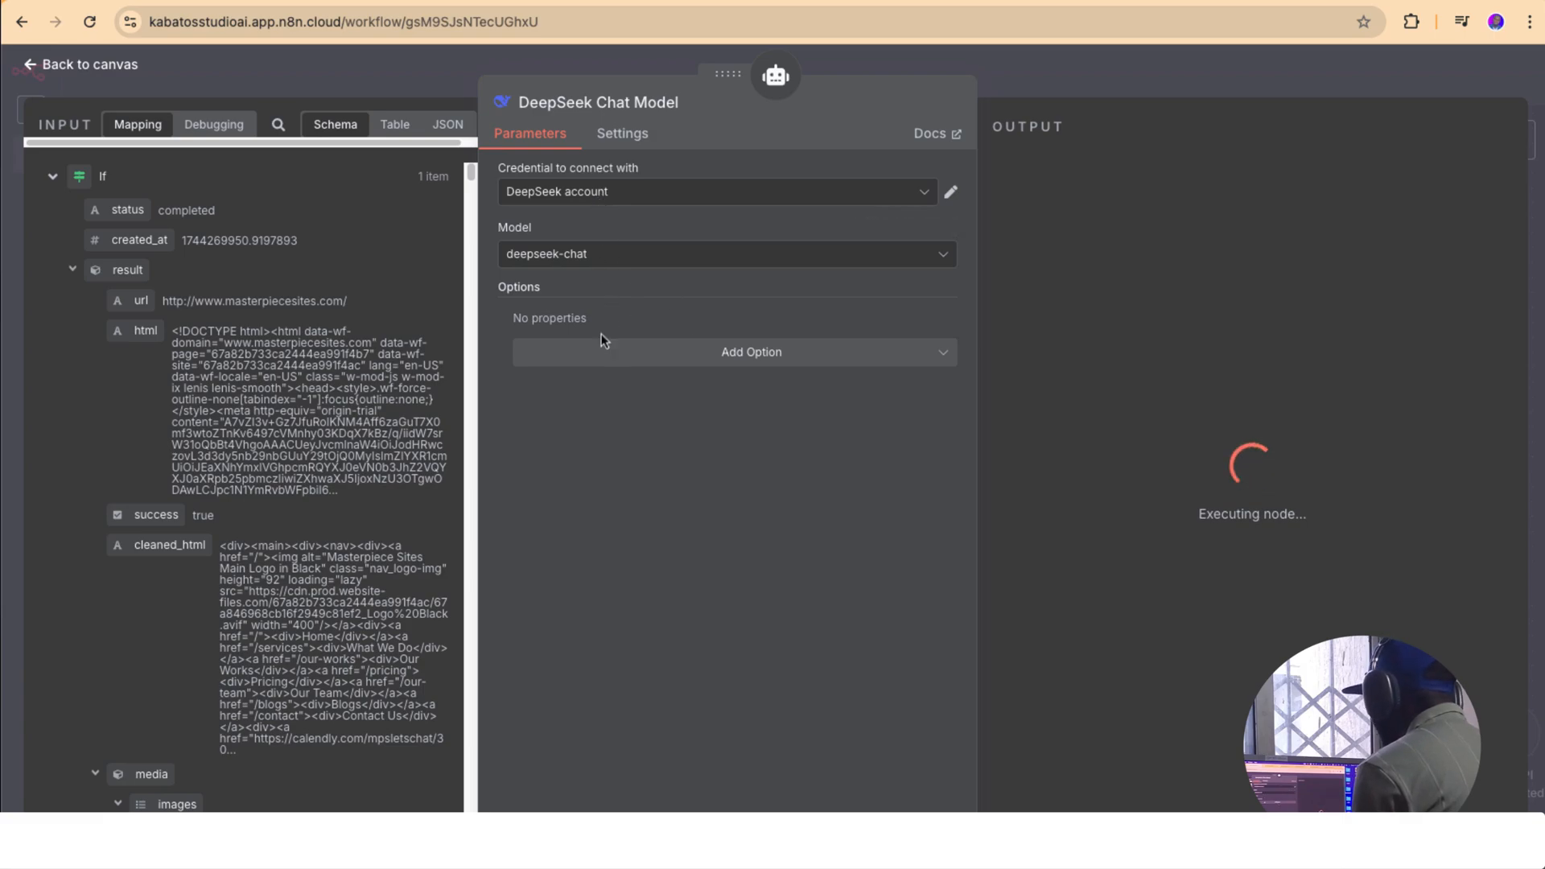
pyautogui.click(584, 255)
pyautogui.click(457, 98)
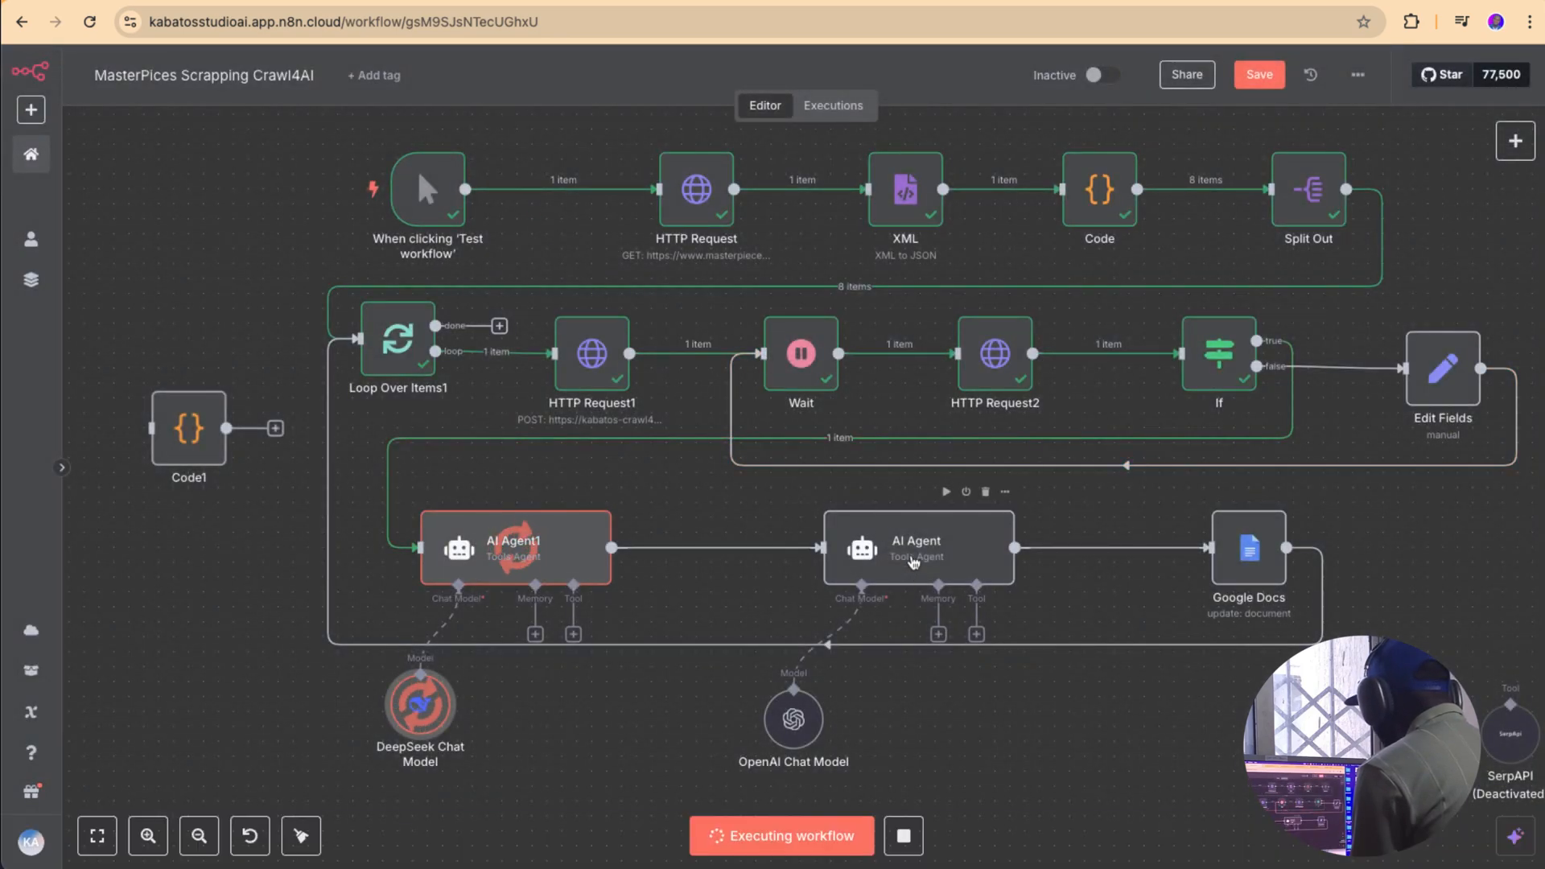
pyautogui.doubleClick(787, 722)
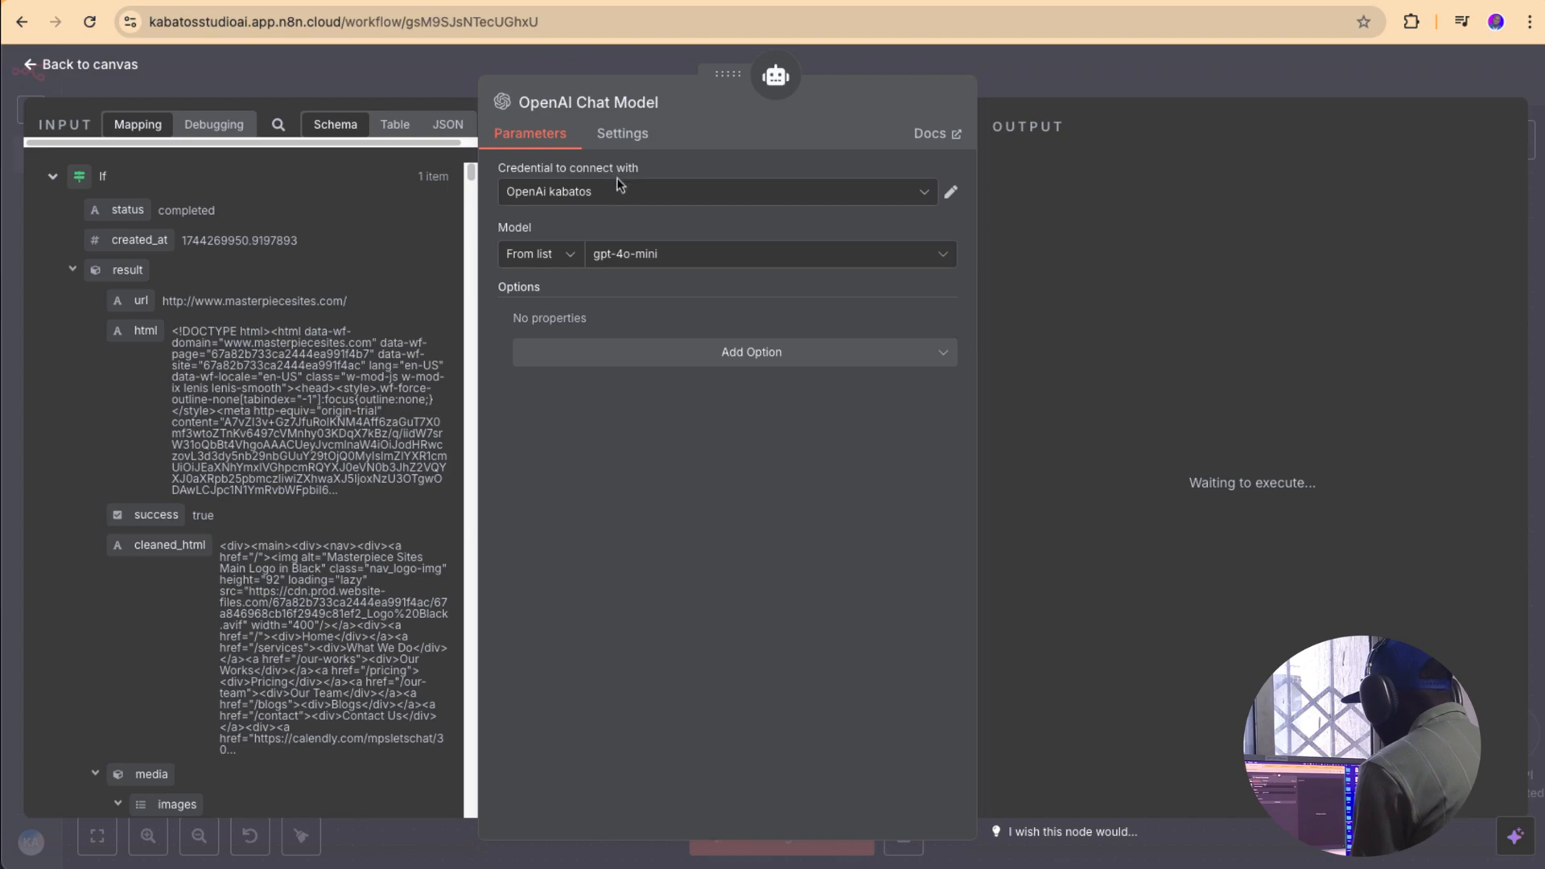
pyautogui.click(1011, 78)
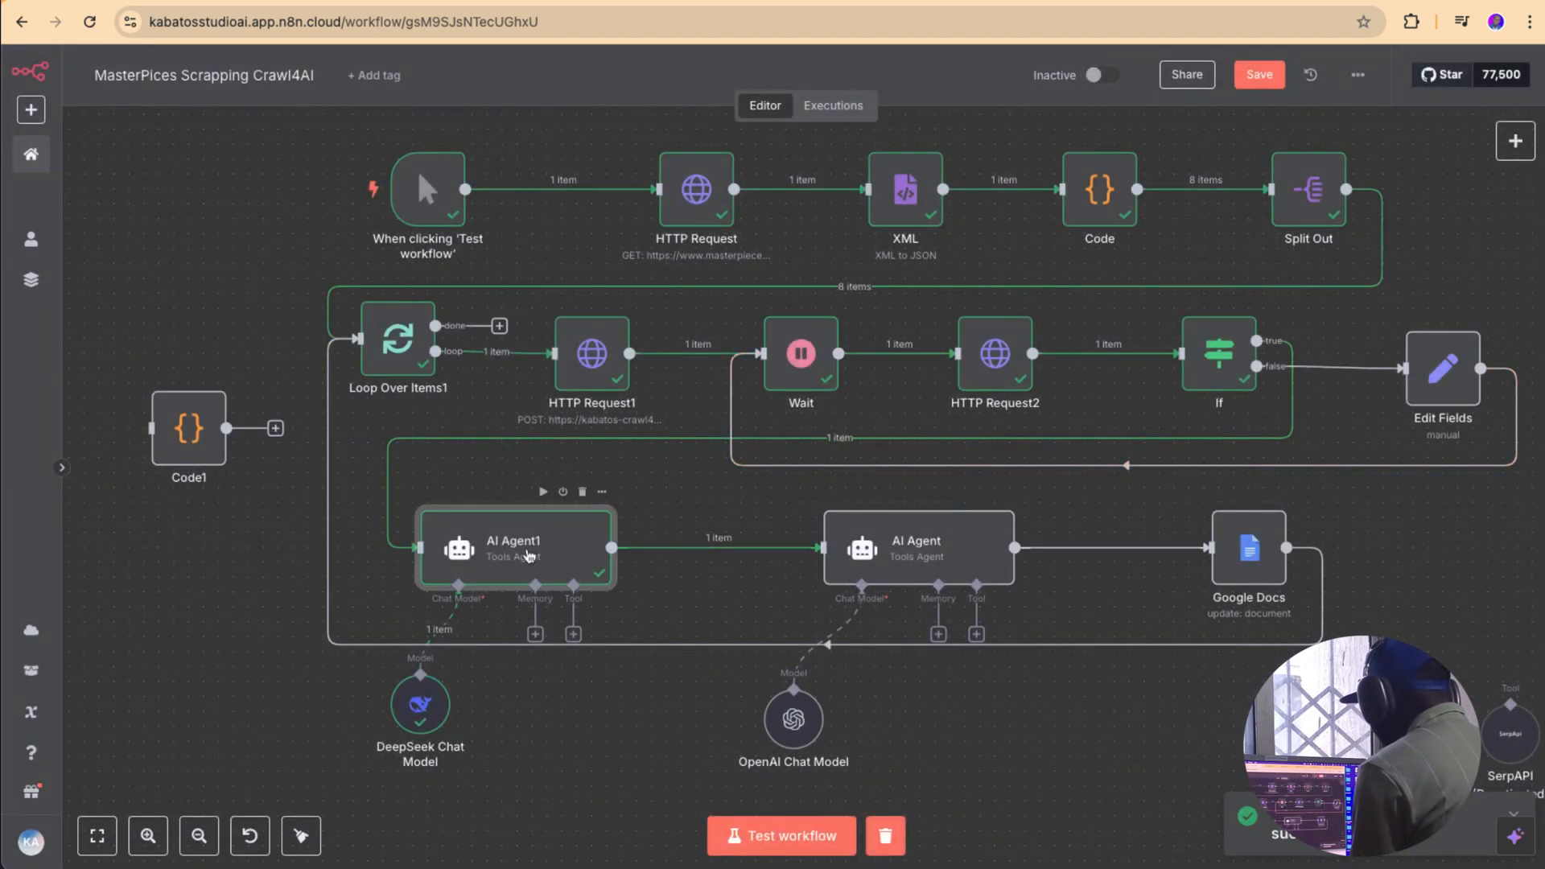
# Inspect AI Agent1's output in table and schema views.
pyautogui.doubleClick(528, 555)
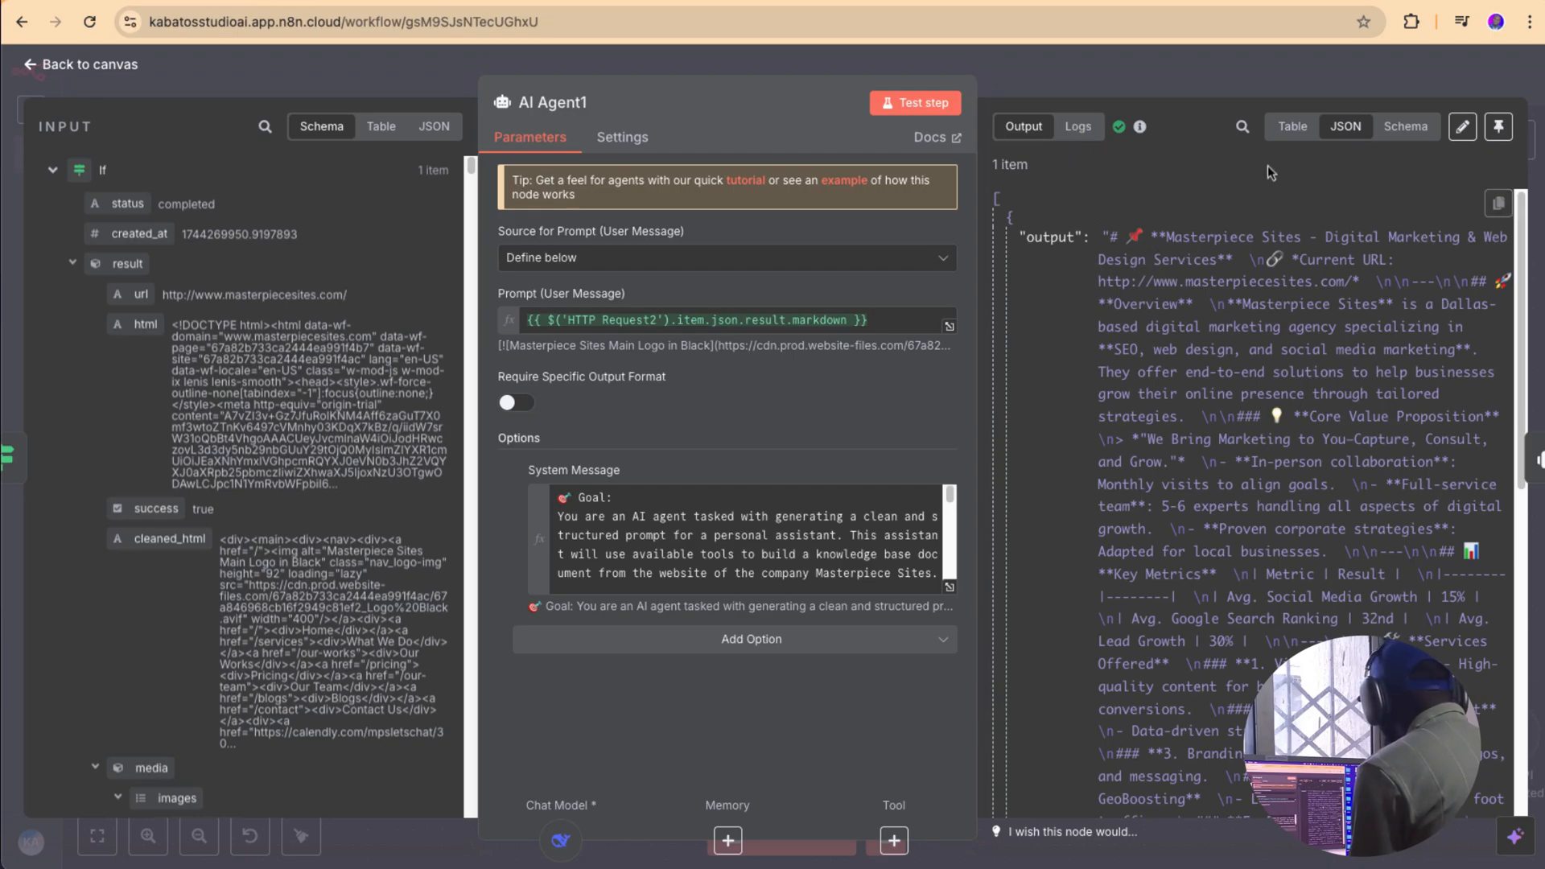
pyautogui.click(1288, 128)
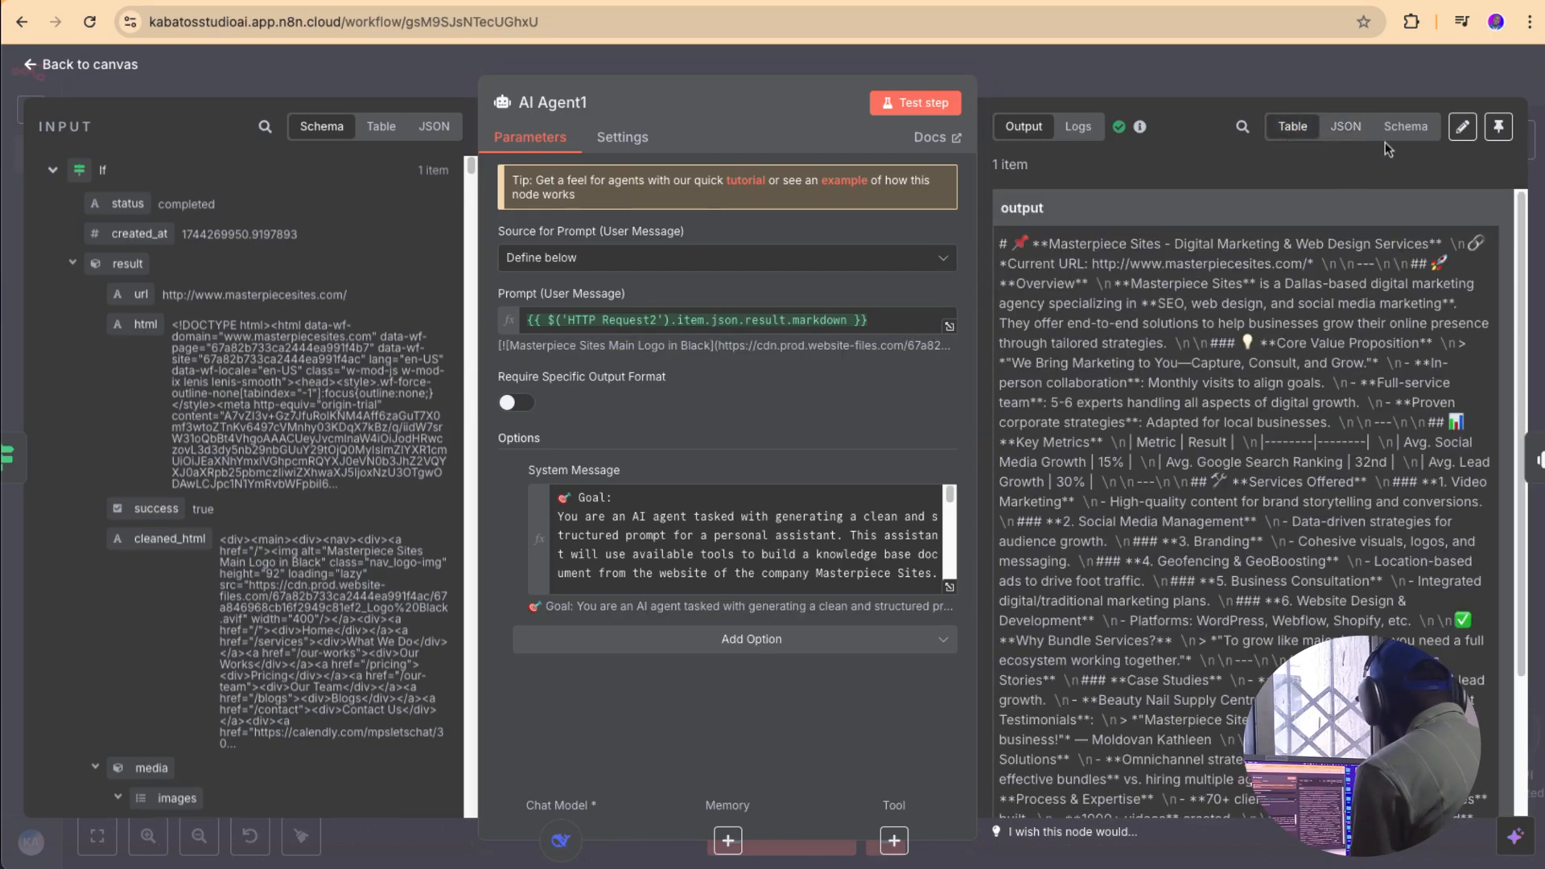
pyautogui.click(1386, 135)
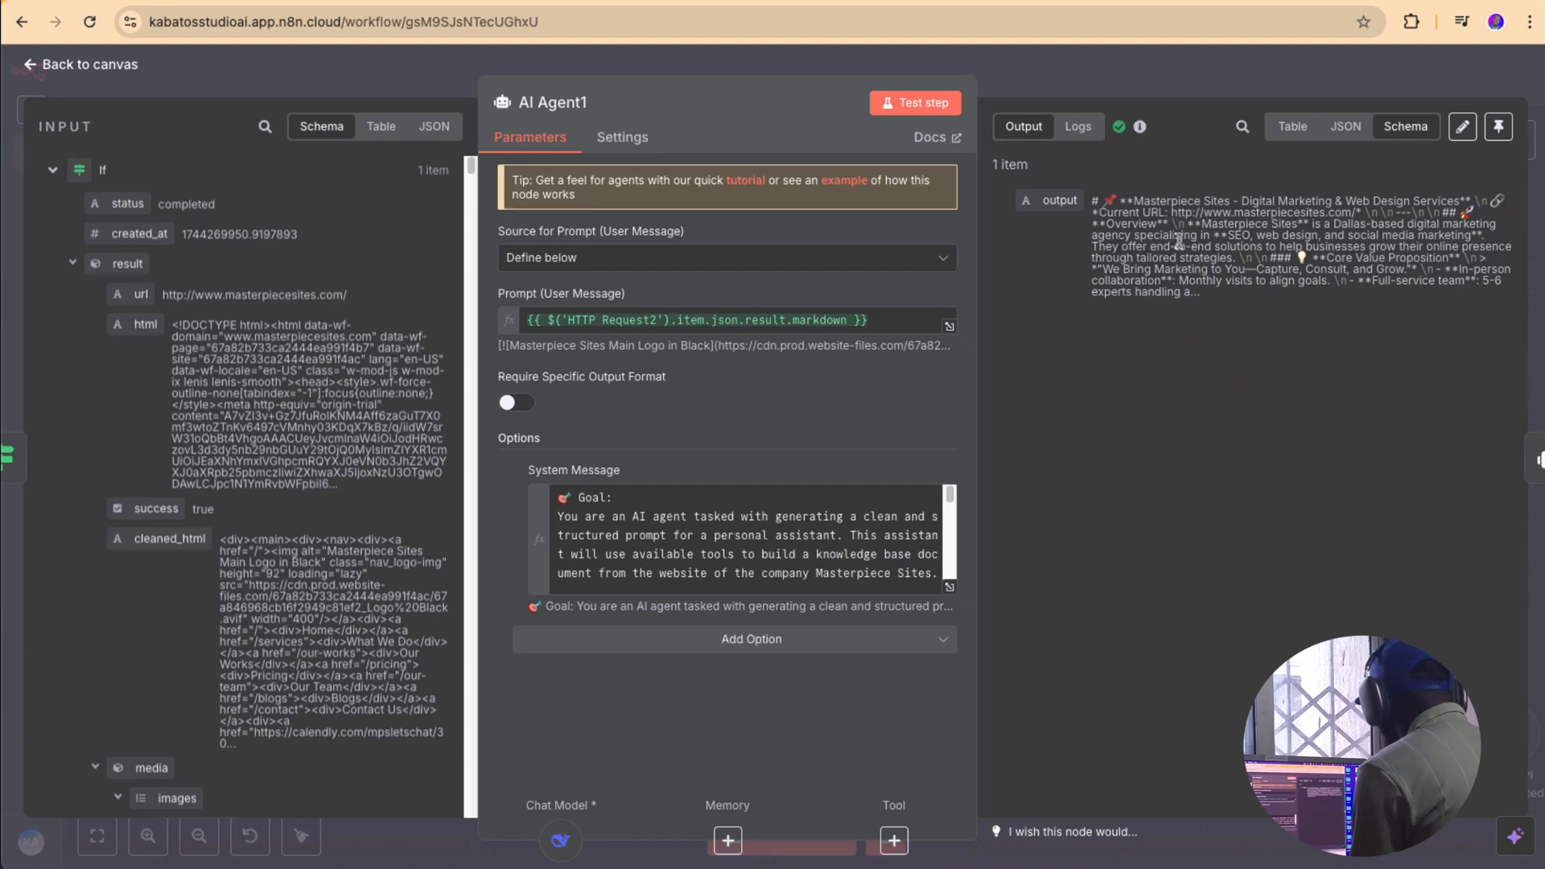
pyautogui.click(992, 81)
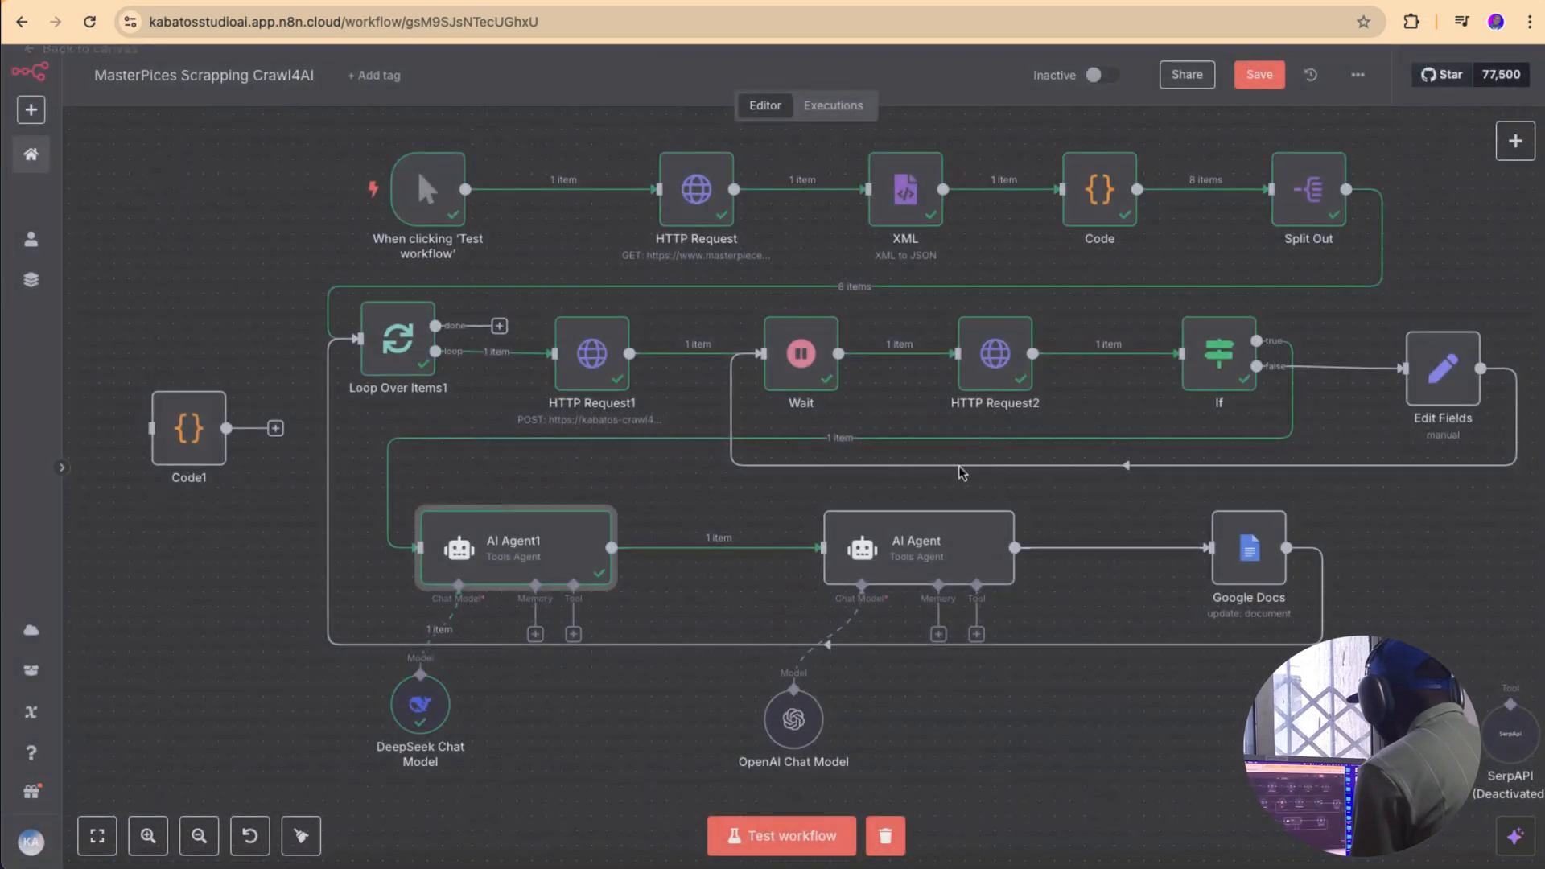
# Replace the AI Agent's system message with AI Agent1's output, {{ $json.output }}.
pyautogui.doubleClick(950, 552)
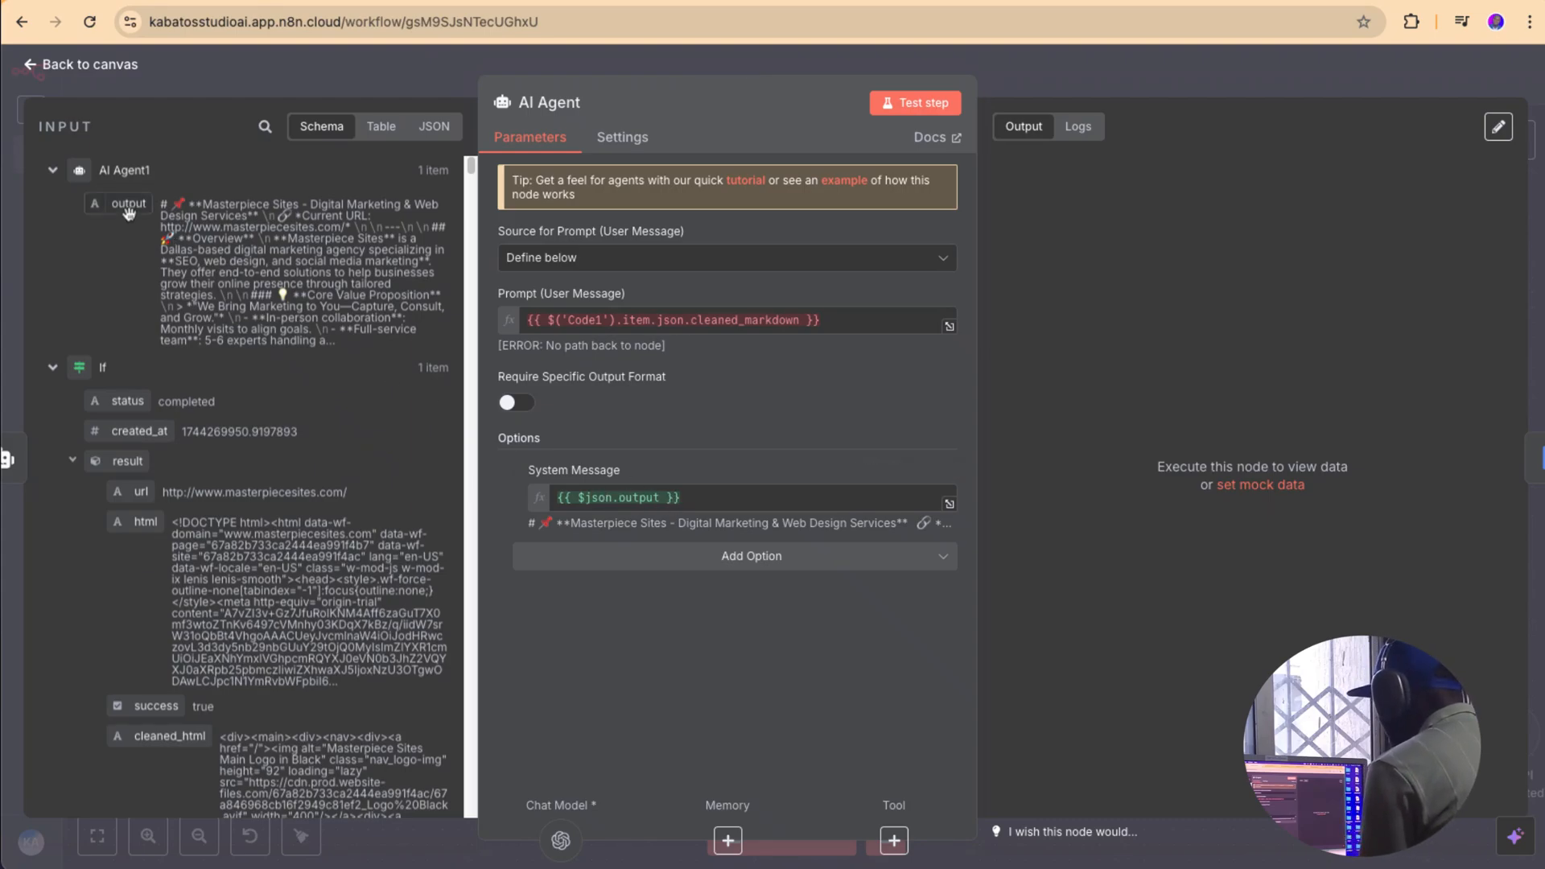
pyautogui.click(708, 499)
pyautogui.hotkey('ctrl', 'a')
pyautogui.press('BackSpace')
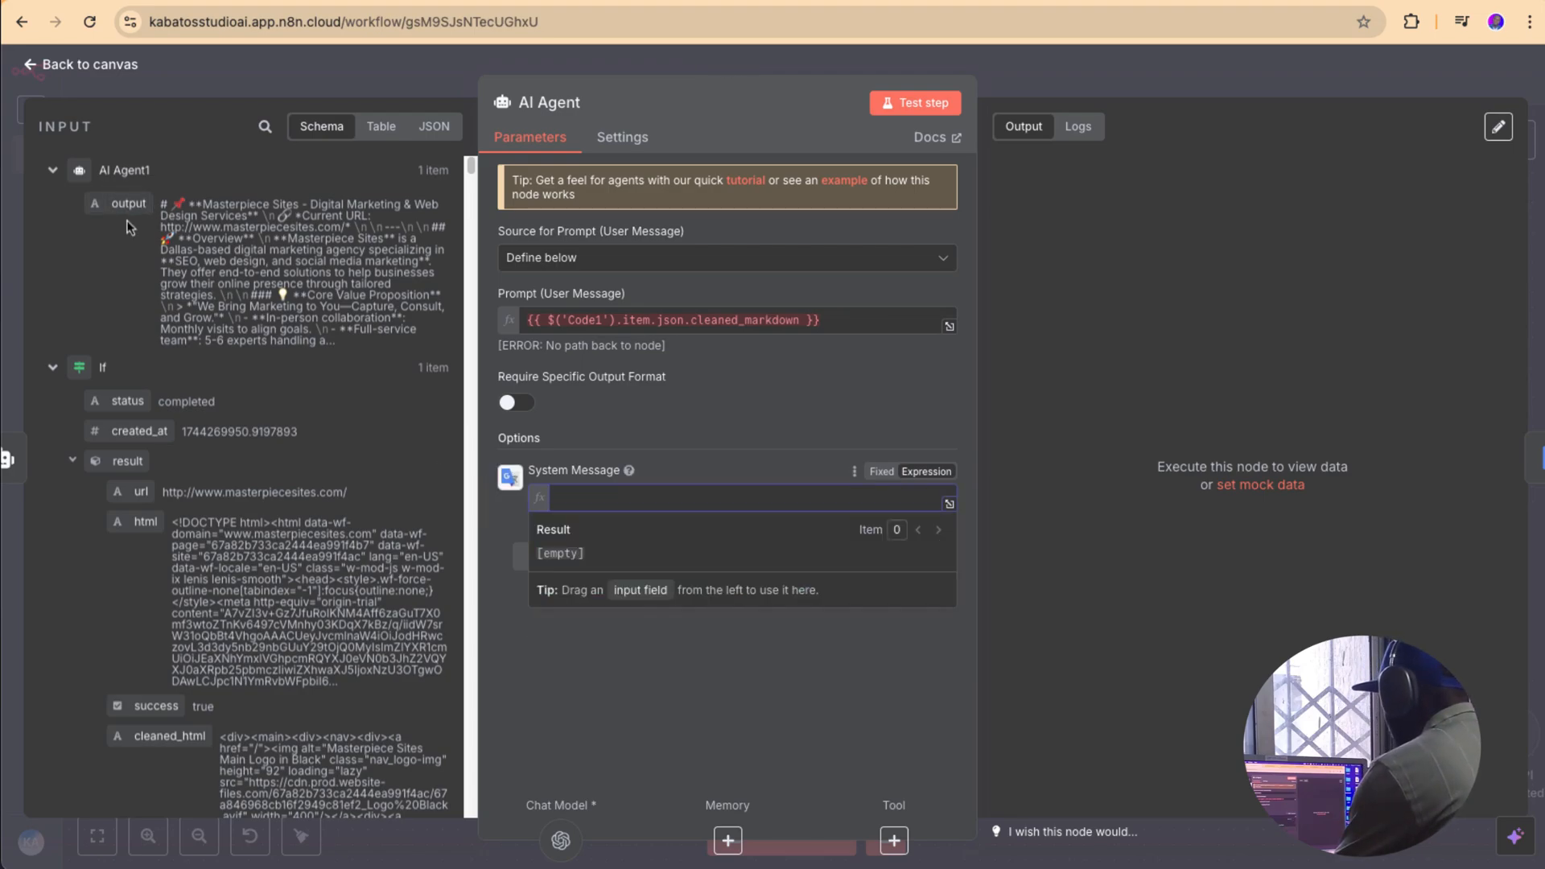
pyautogui.moveTo(118, 204); pyautogui.dragTo(577, 488)
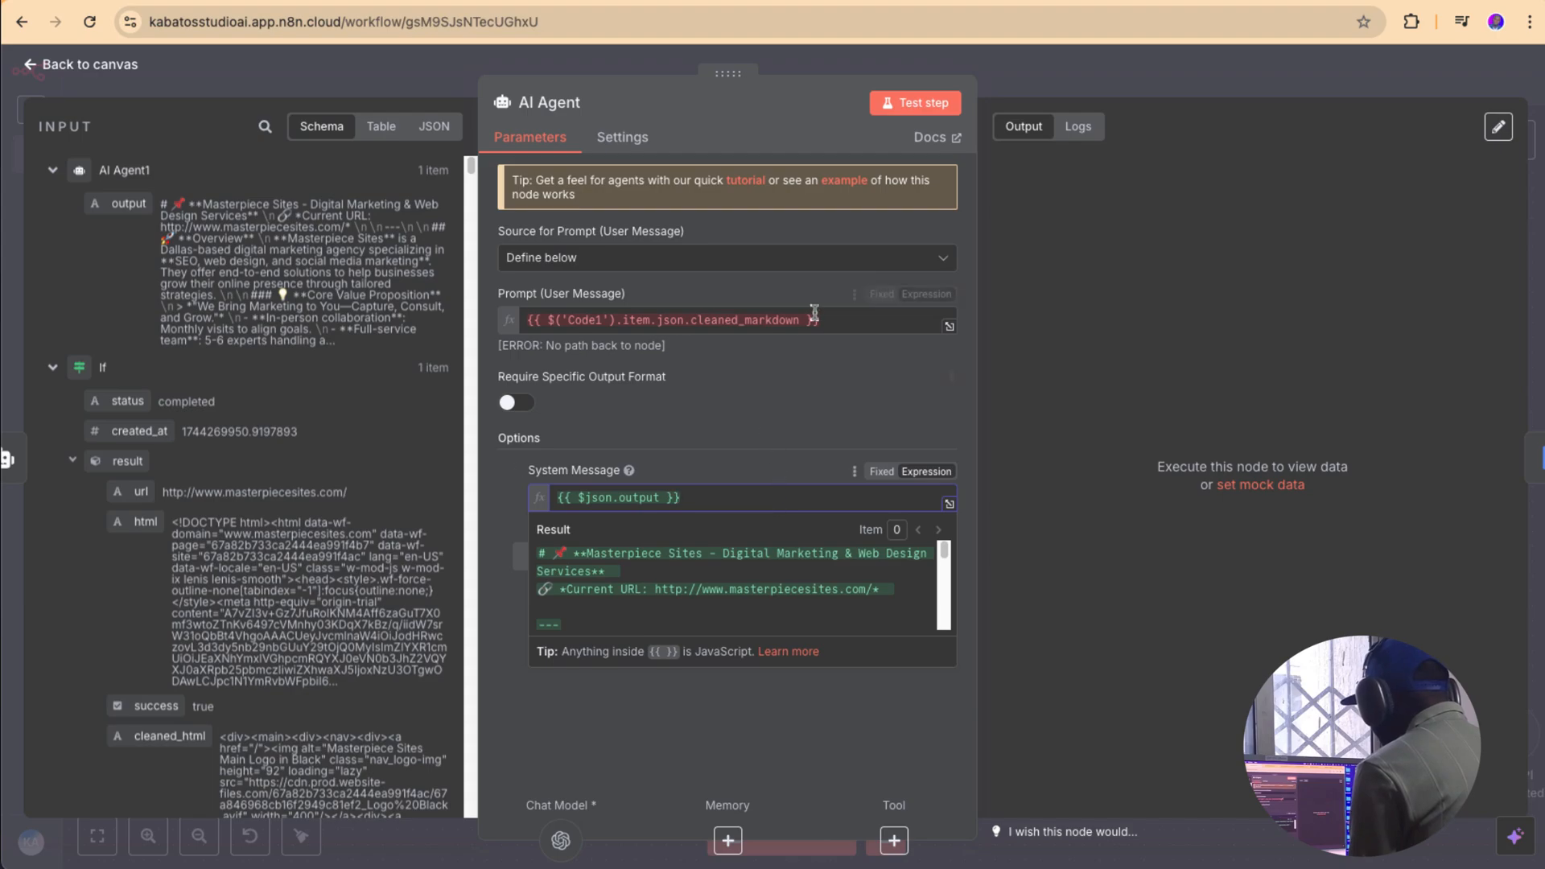
pyautogui.moveTo(845, 322); pyautogui.dragTo(511, 327)
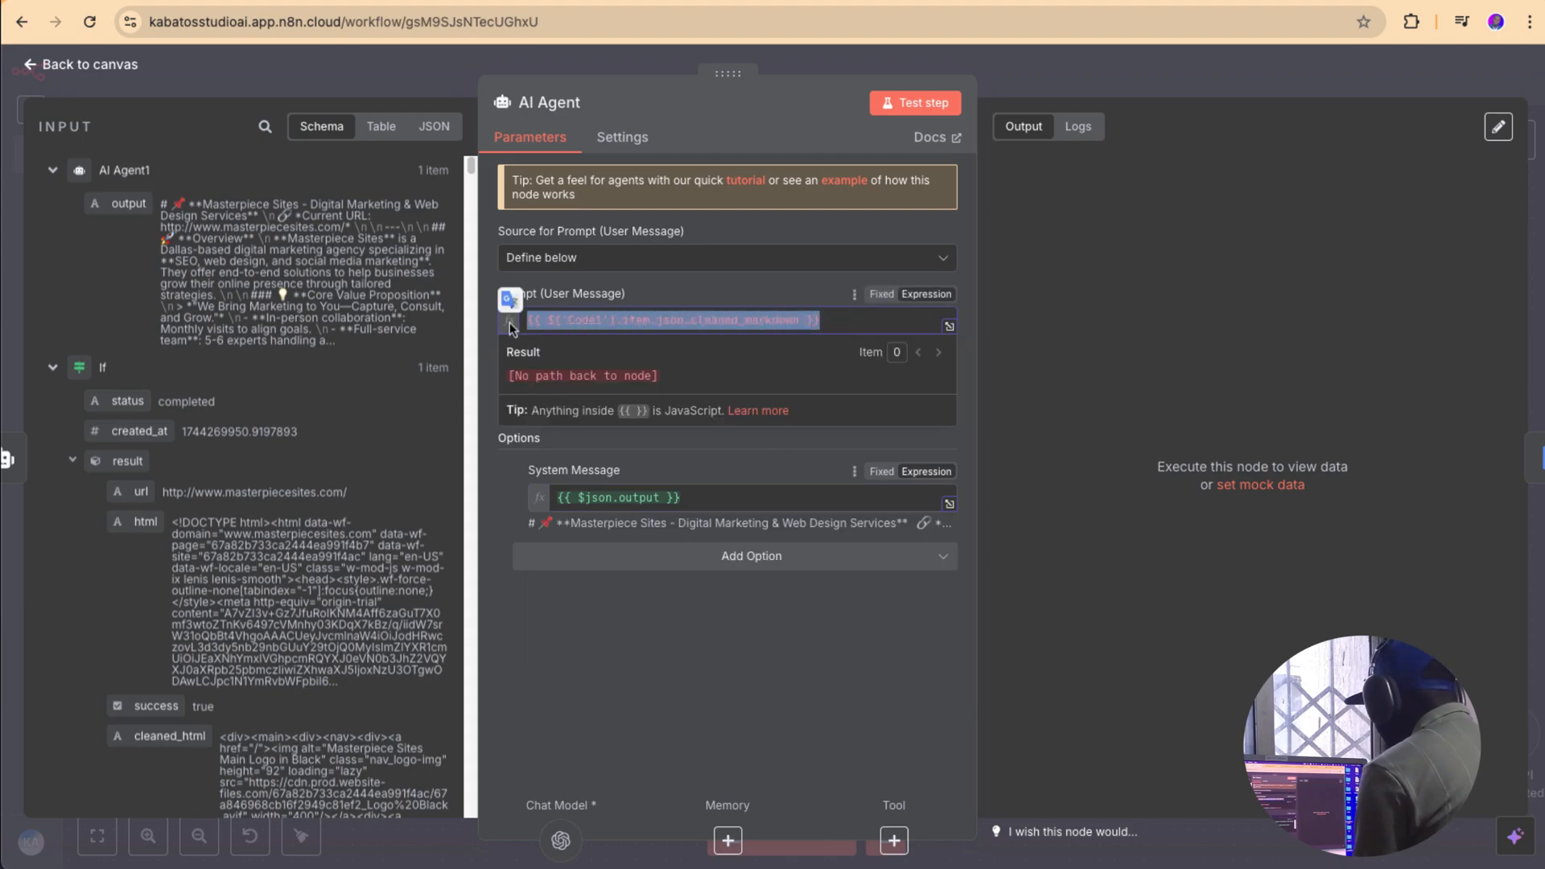
pyautogui.click(370, 98)
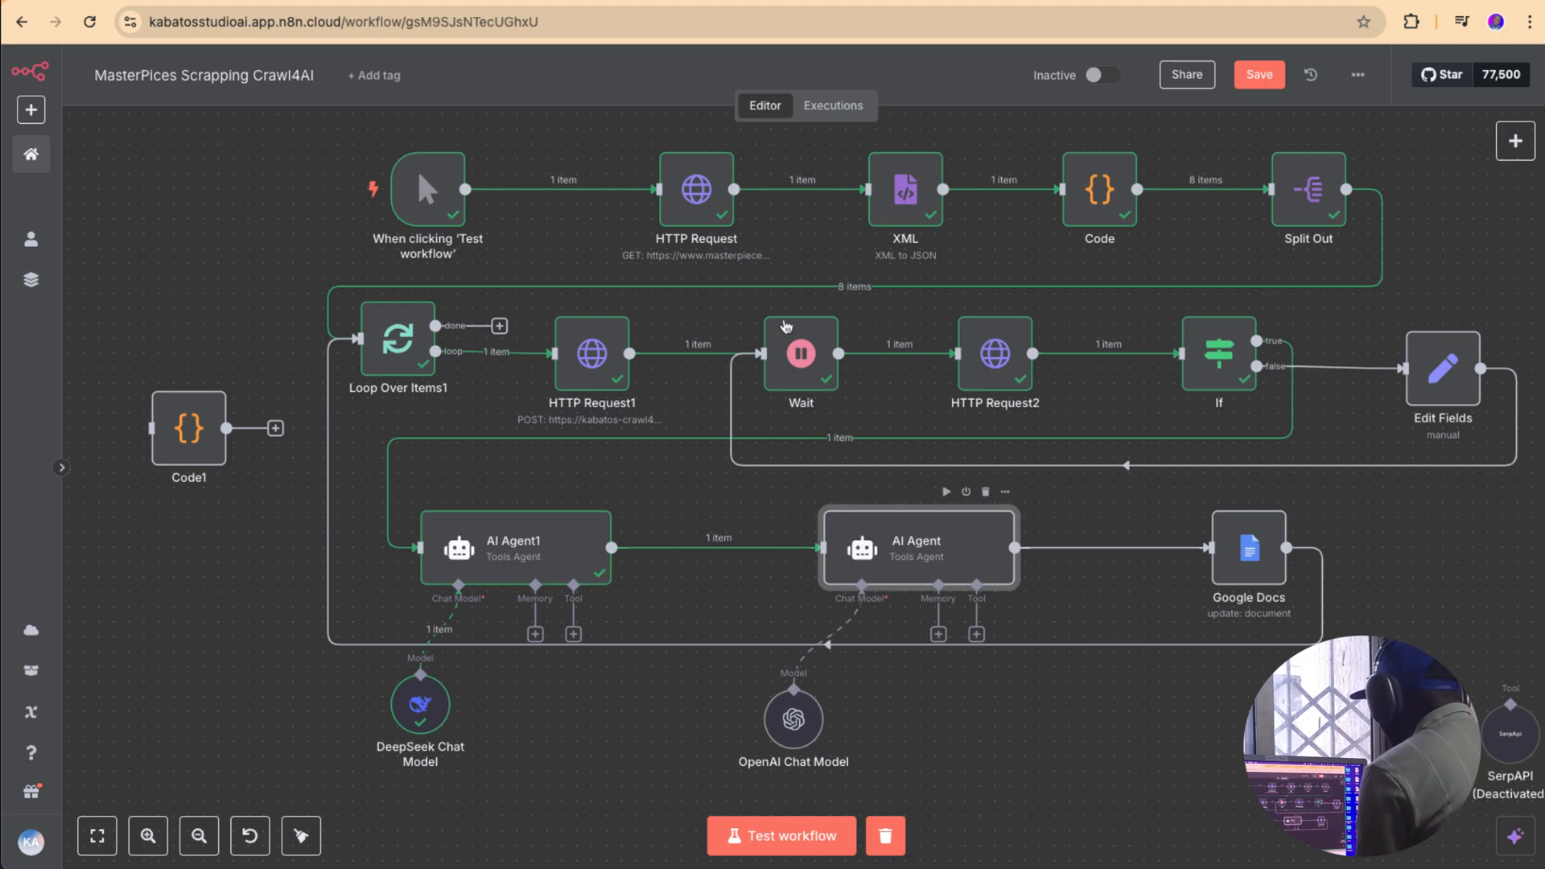
# Set the AI Agent's prompt to {{ $('If').item.json.result.markdown }}.
pyautogui.doubleClick(863, 548)
pyautogui.click(855, 319)
pyautogui.hotkey('ctrl', 'a')
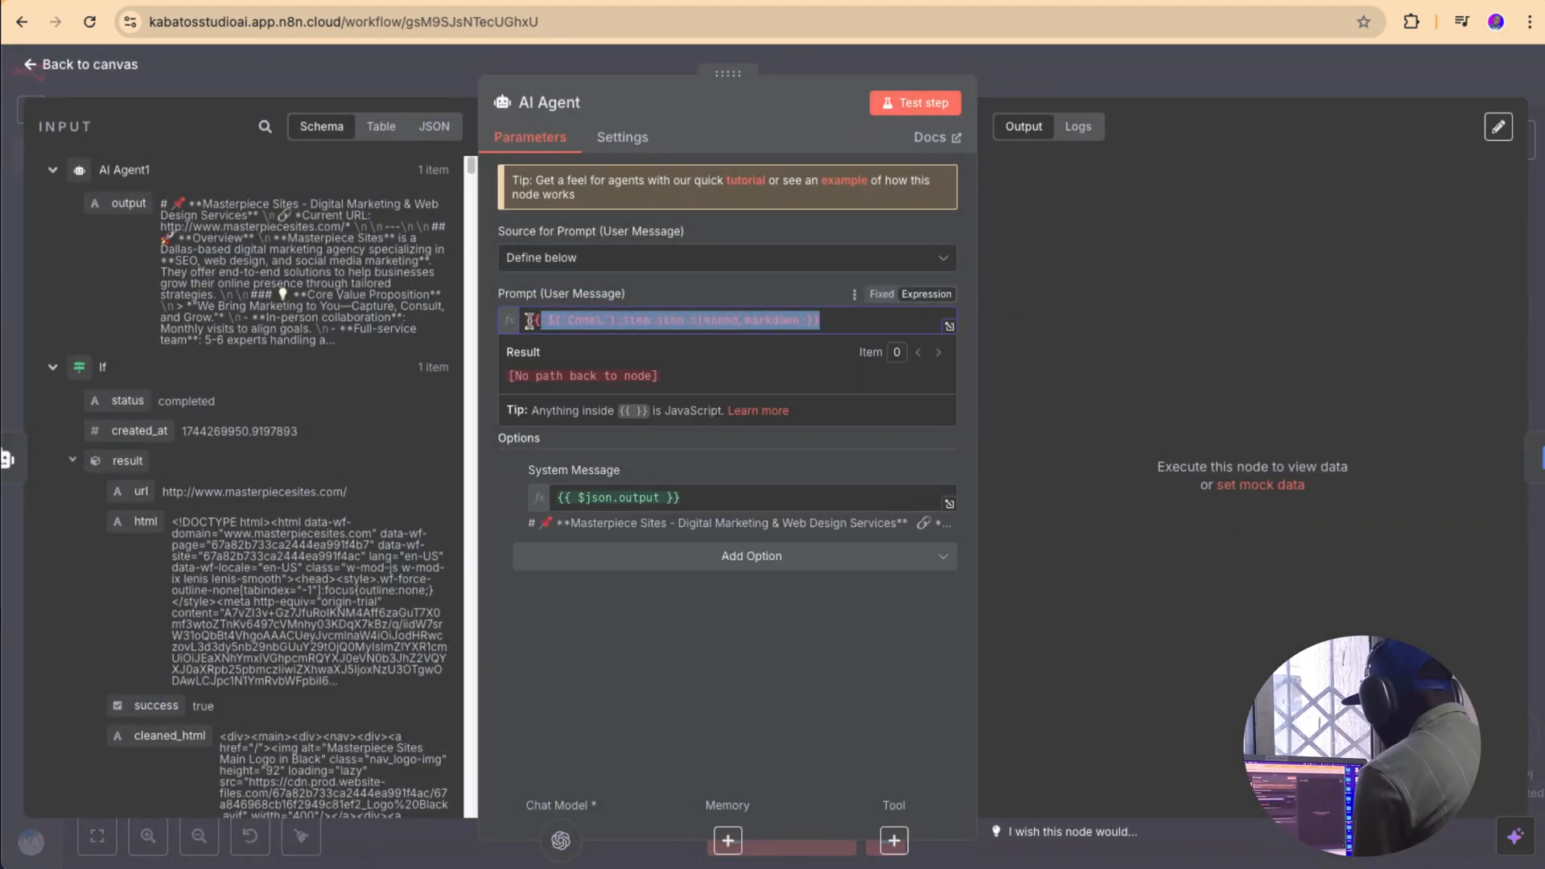
pyautogui.press('BackSpace')
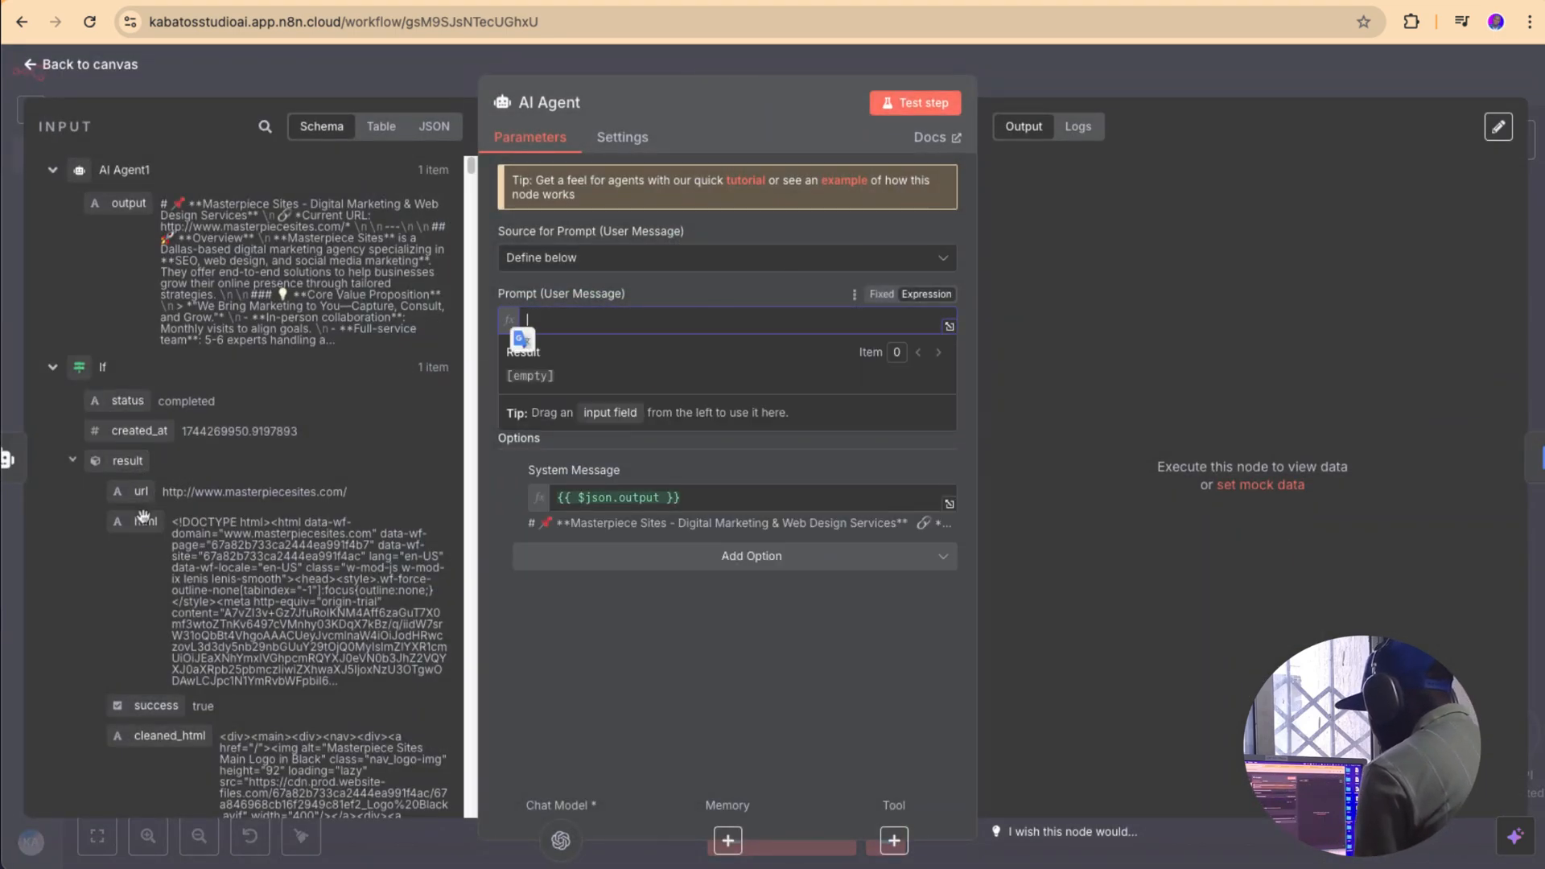
pyautogui.scroll(-15, 140, 524)
pyautogui.scroll(5, 140, 523)
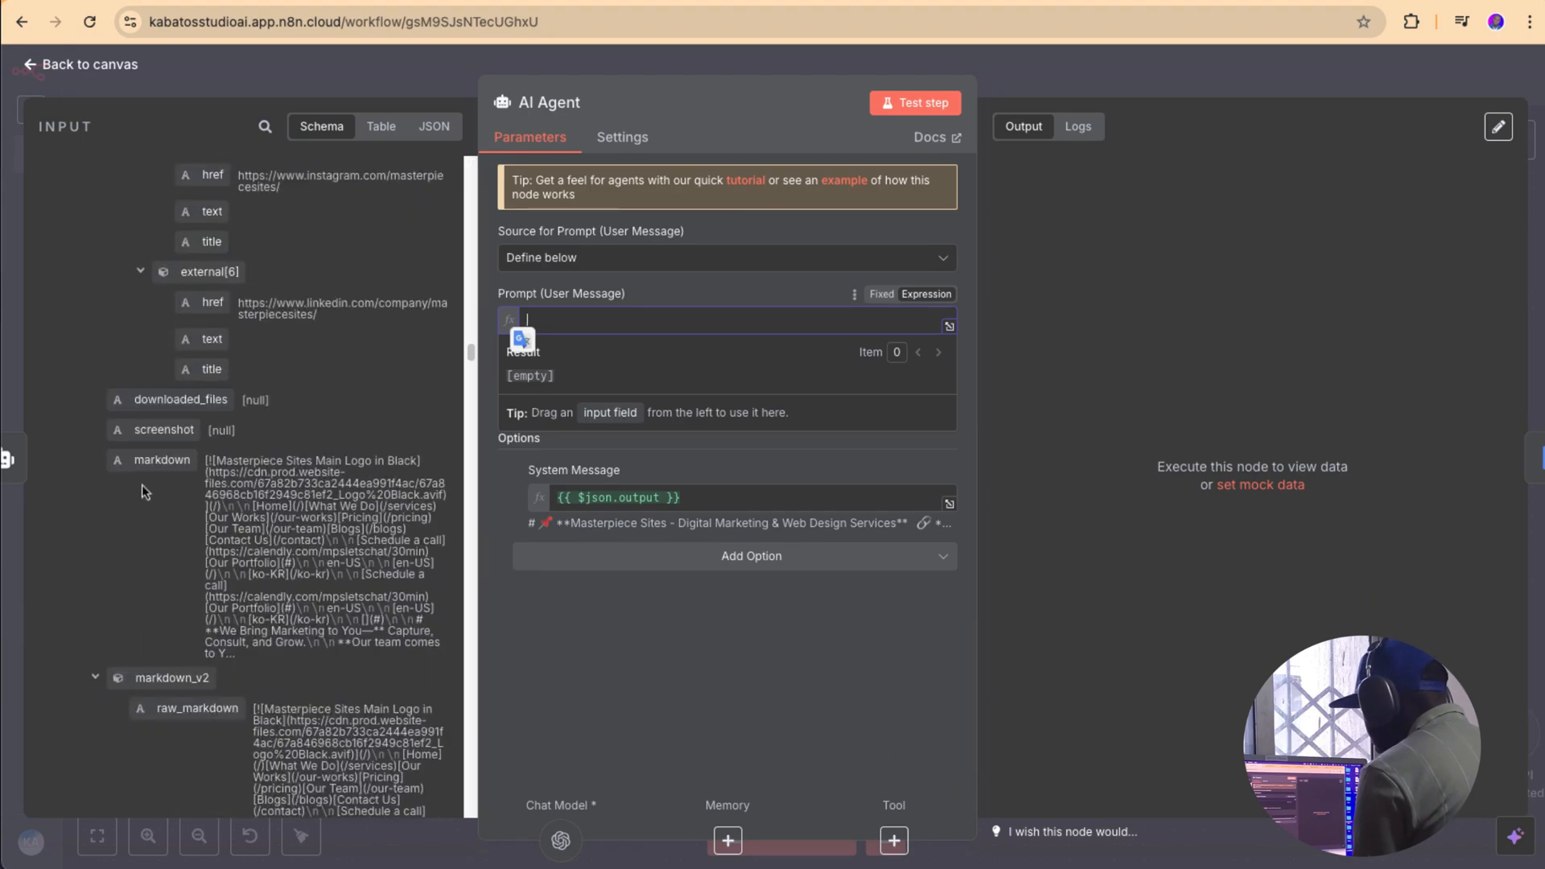
pyautogui.moveTo(161, 460); pyautogui.dragTo(570, 337)
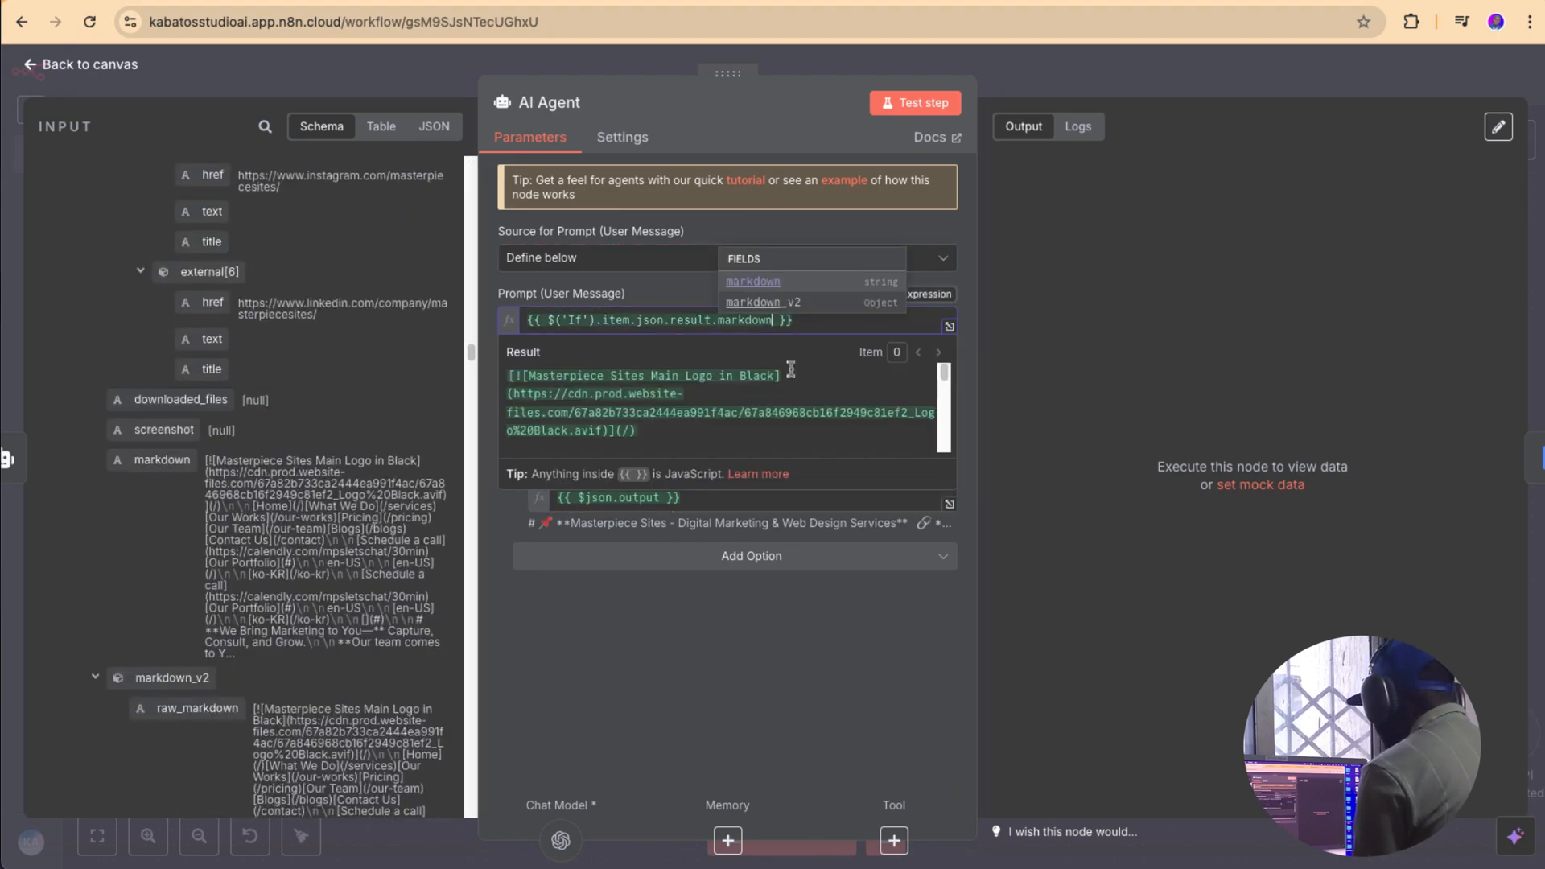
pyautogui.click(1004, 100)
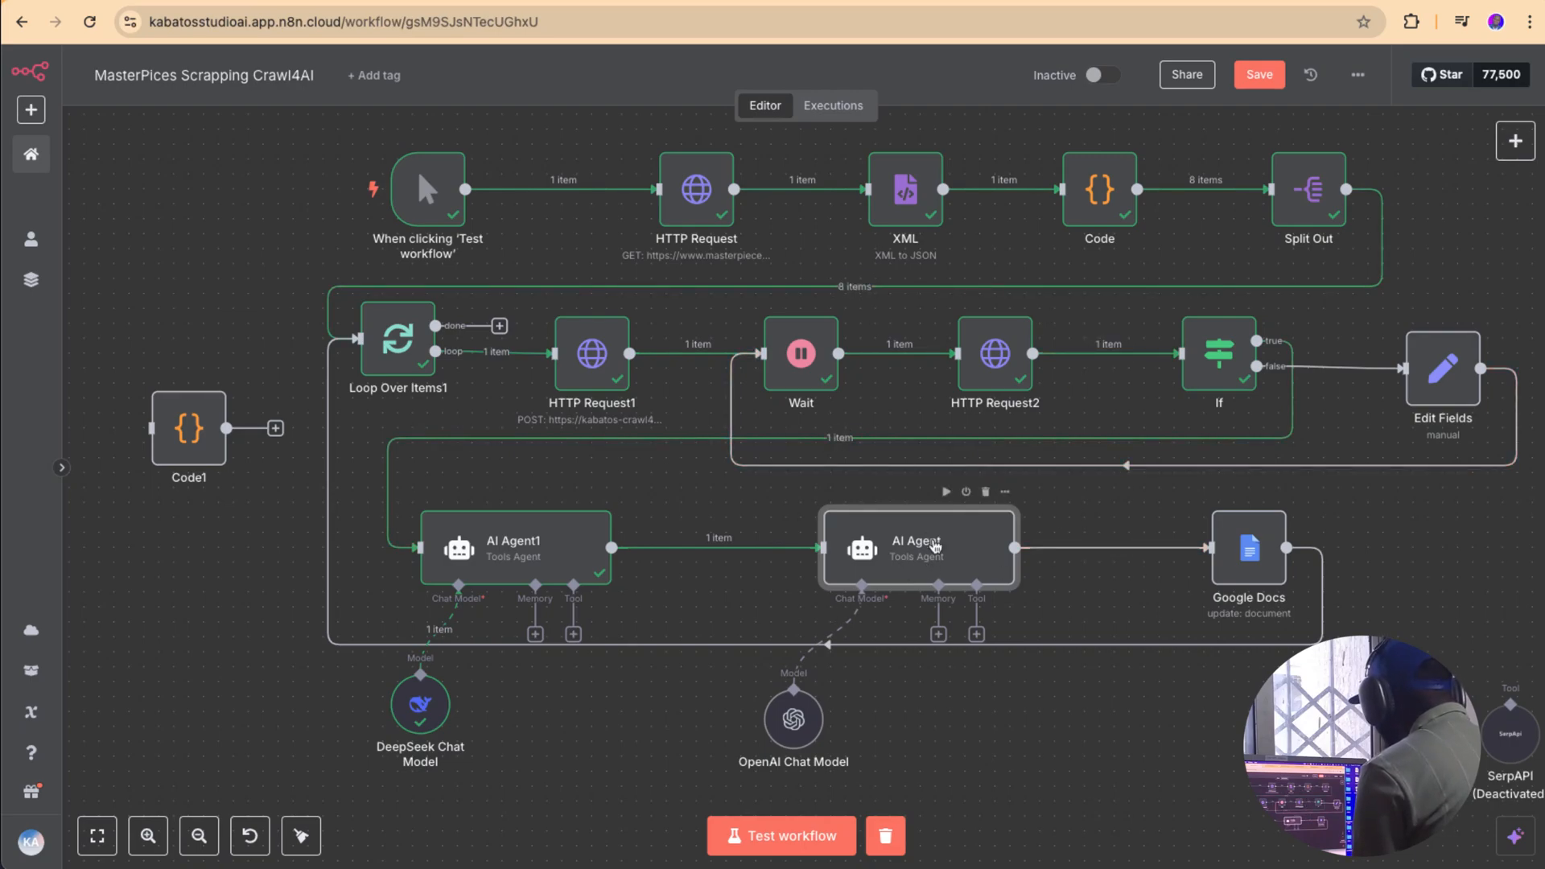
pyautogui.doubleClick(935, 547)
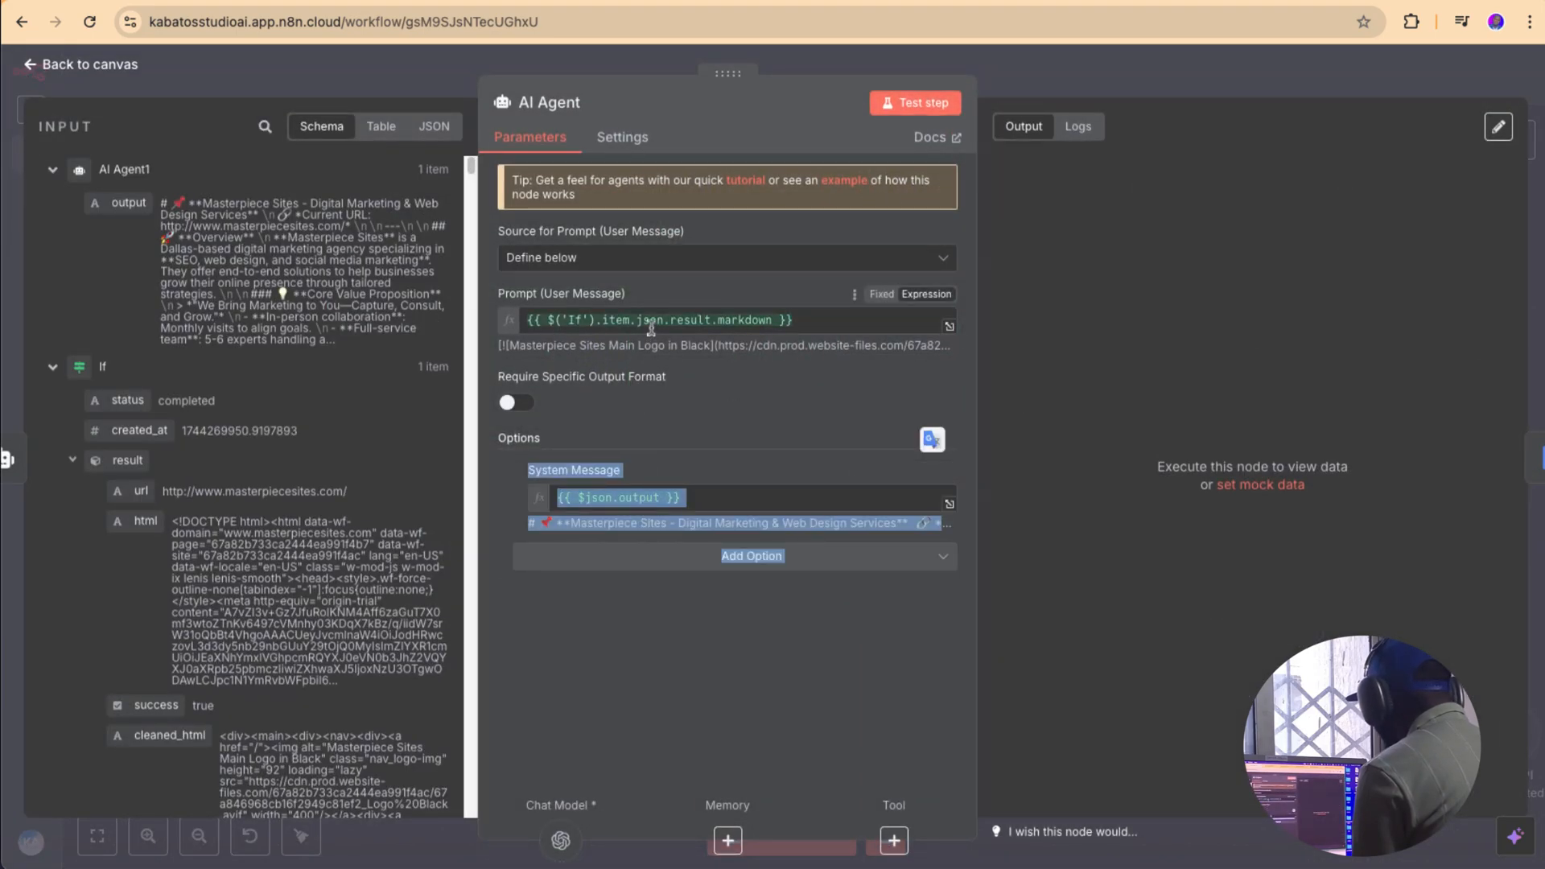
pyautogui.click(731, 451)
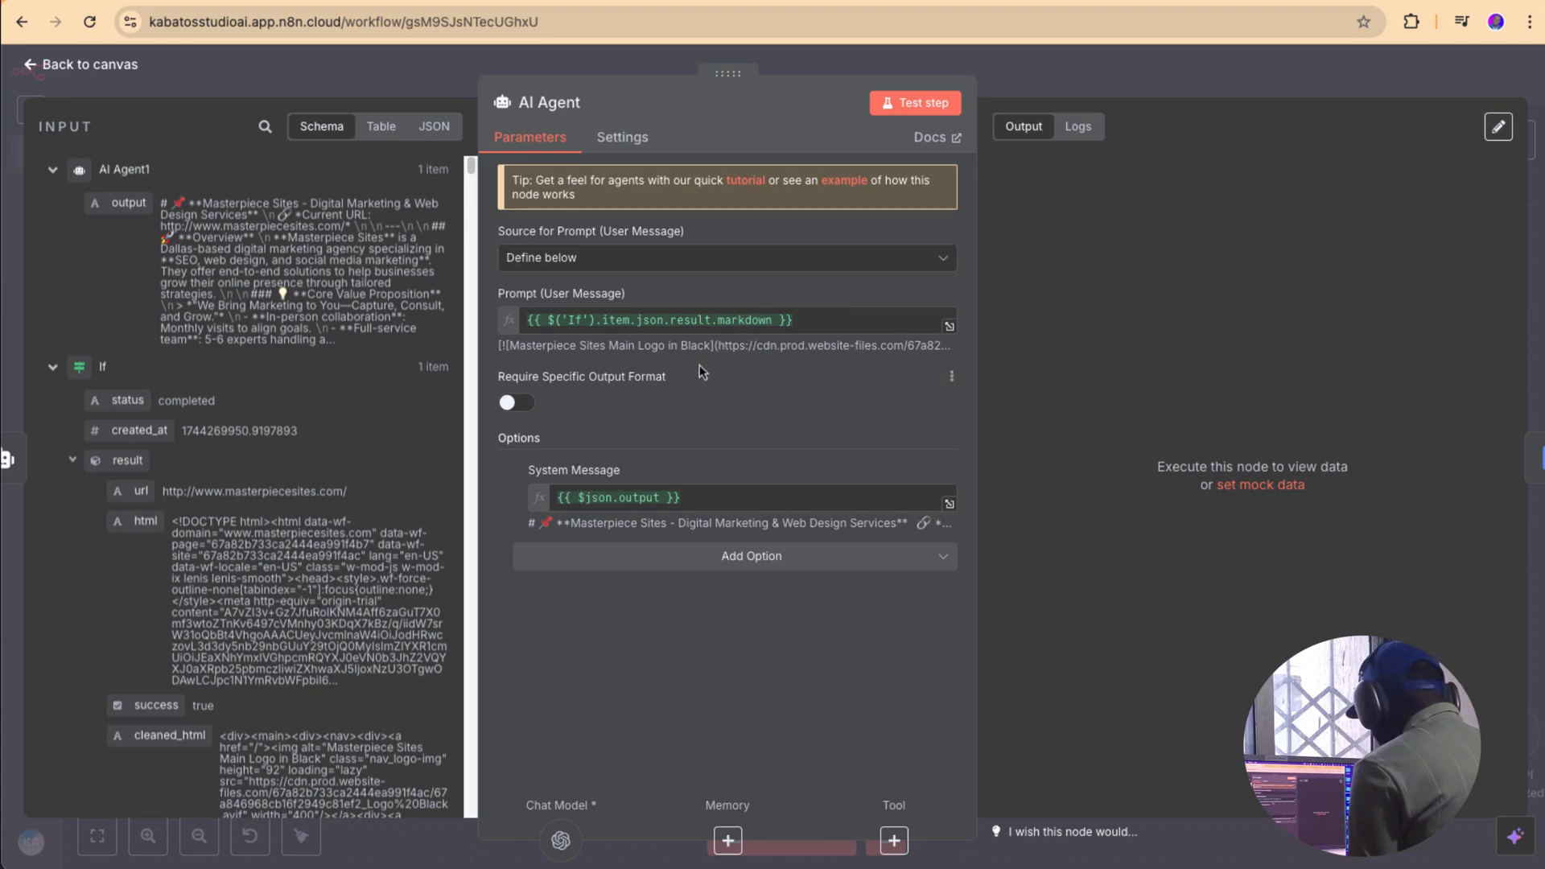
# Test the AI Agent step and pin its formatted markdown output.
pyautogui.click(923, 102)
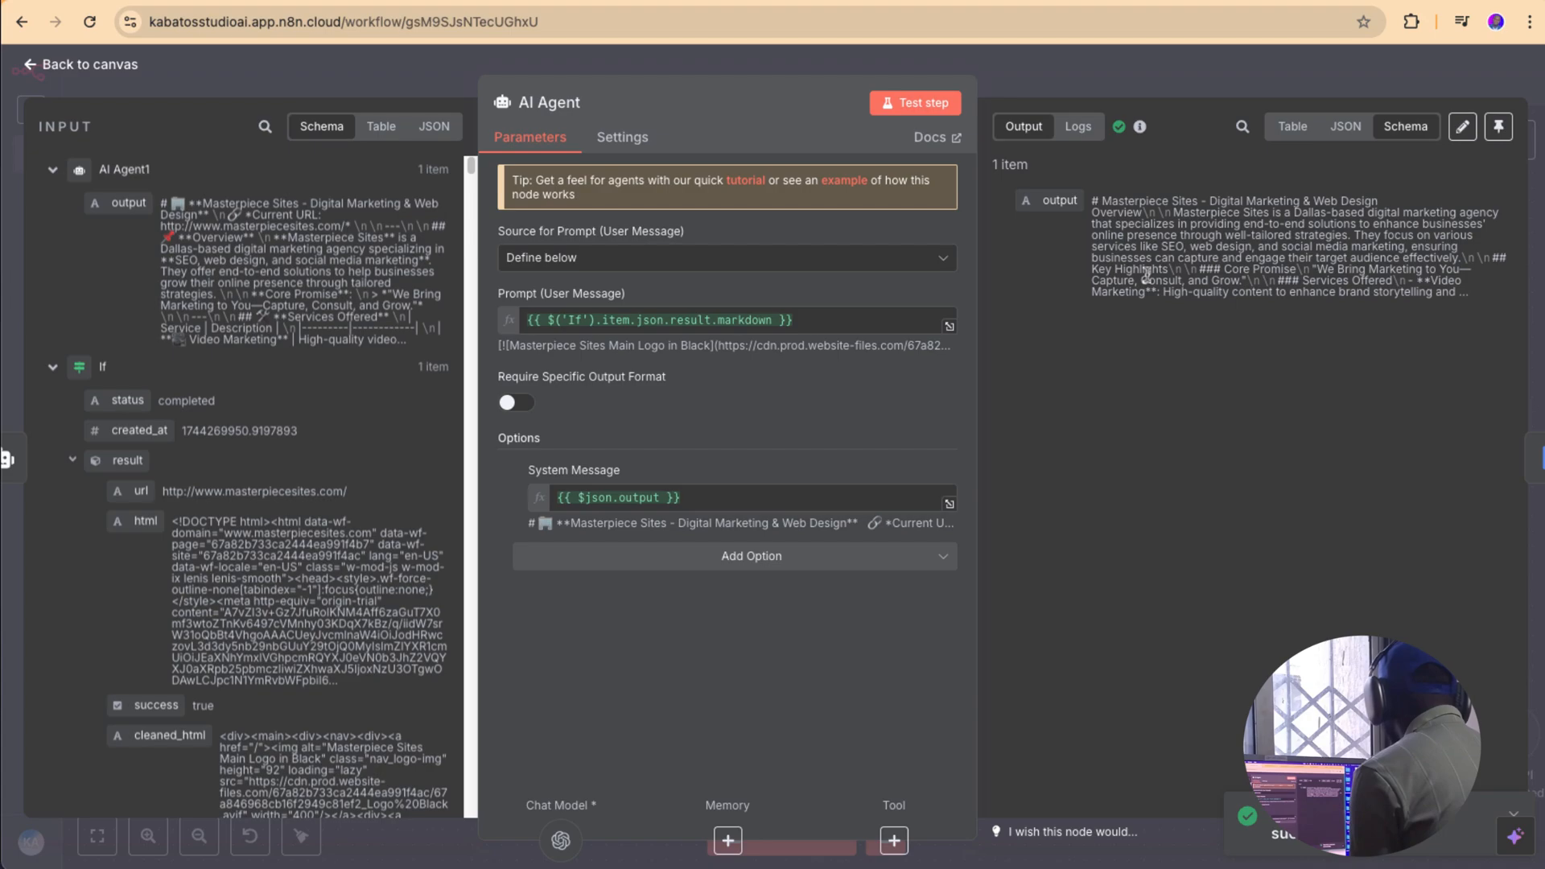
pyautogui.click(1498, 126)
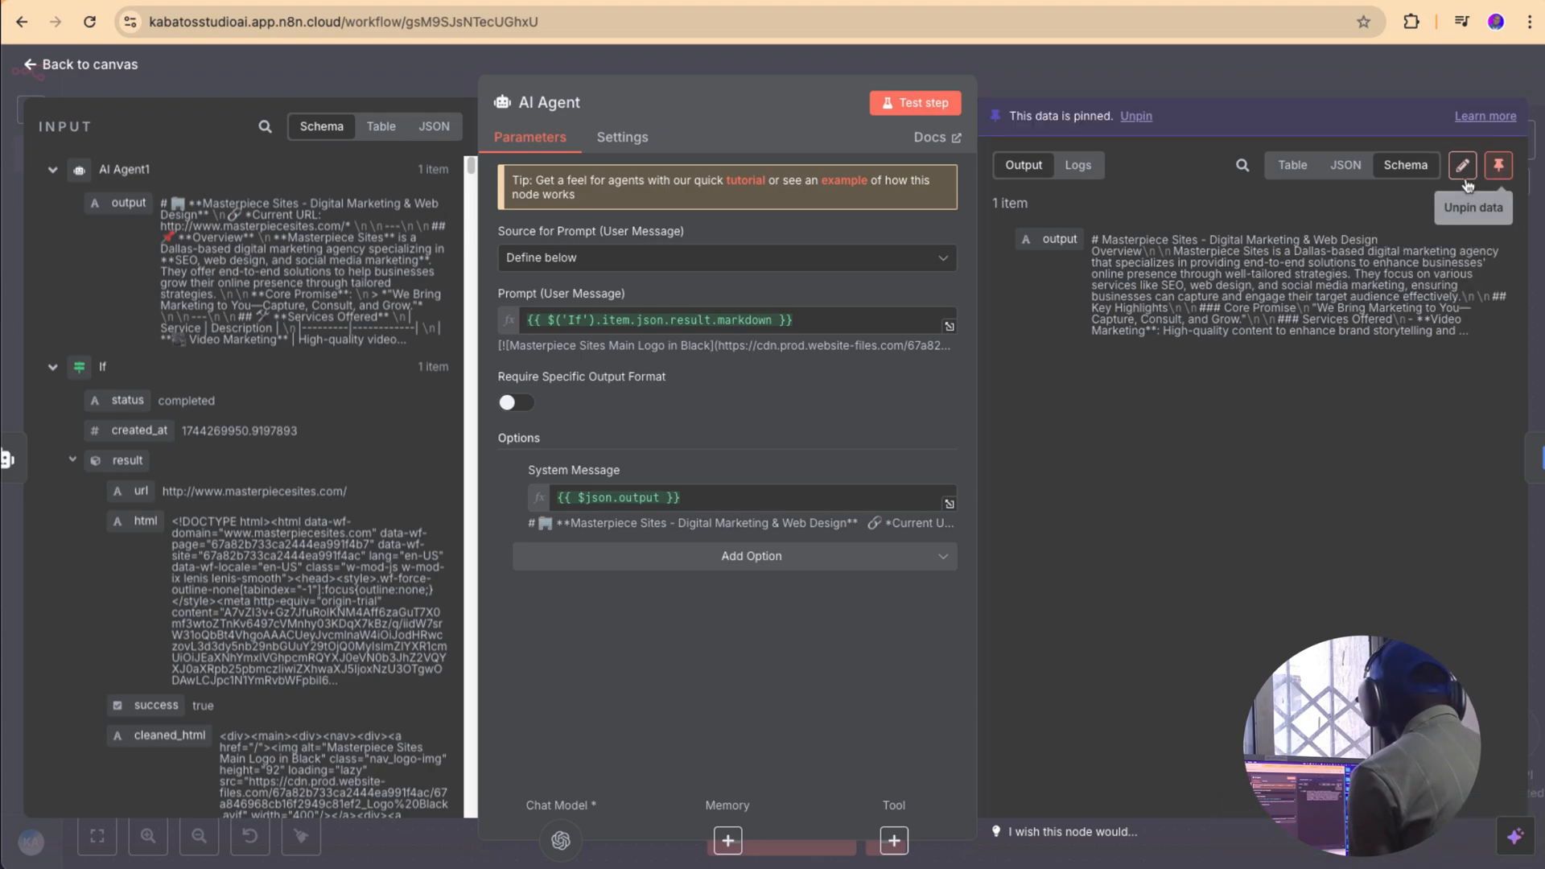
pyautogui.click(1451, 70)
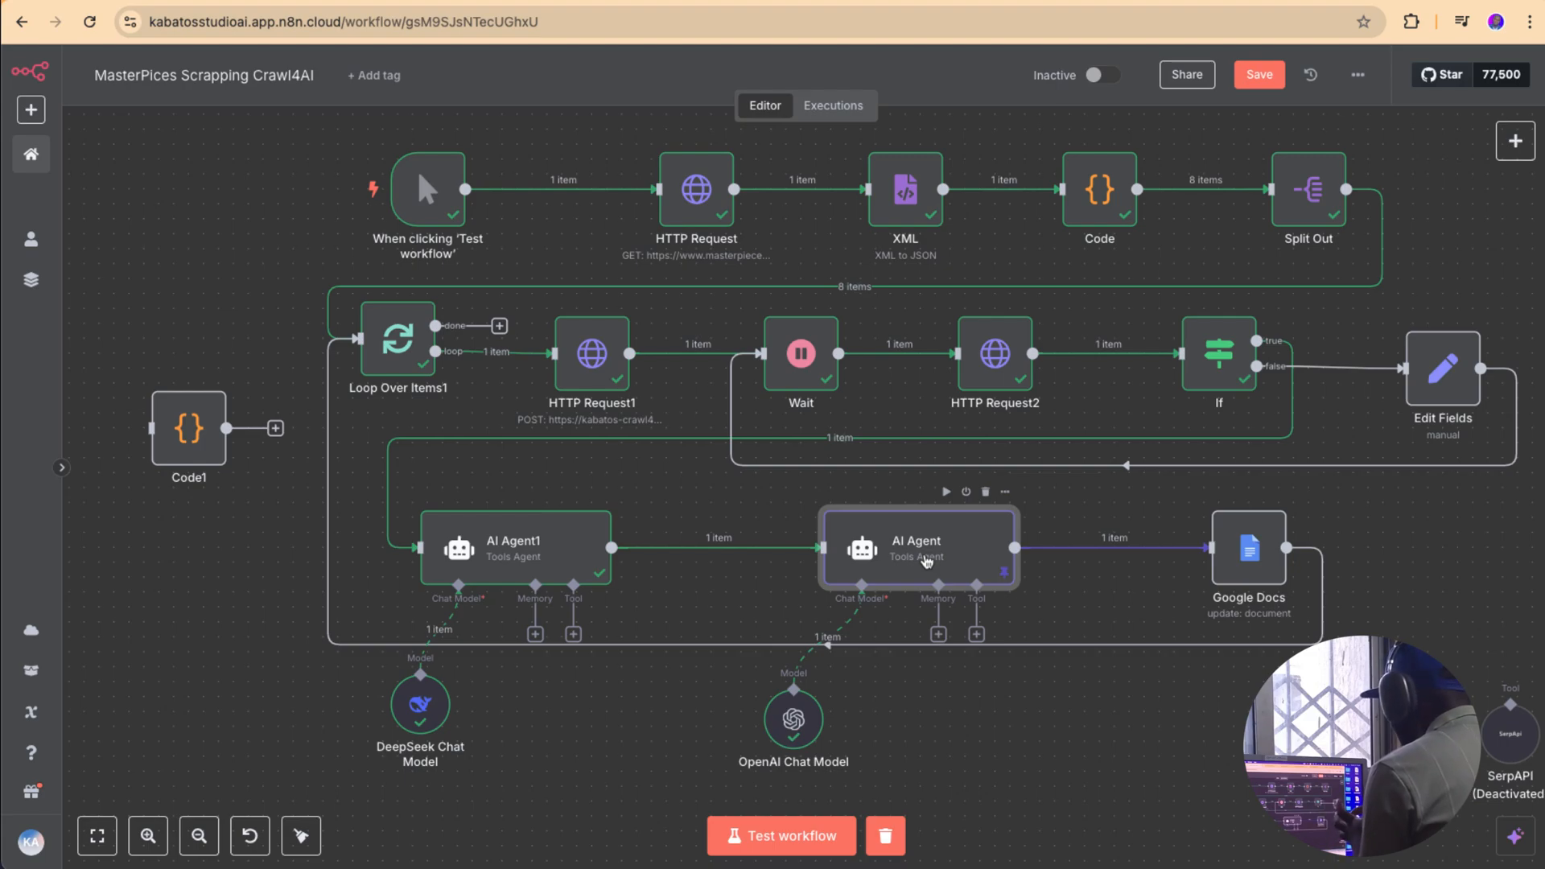
# Open the Google Docs node that inserts {{ $json.output }} into the document body.
pyautogui.click(290, 864)
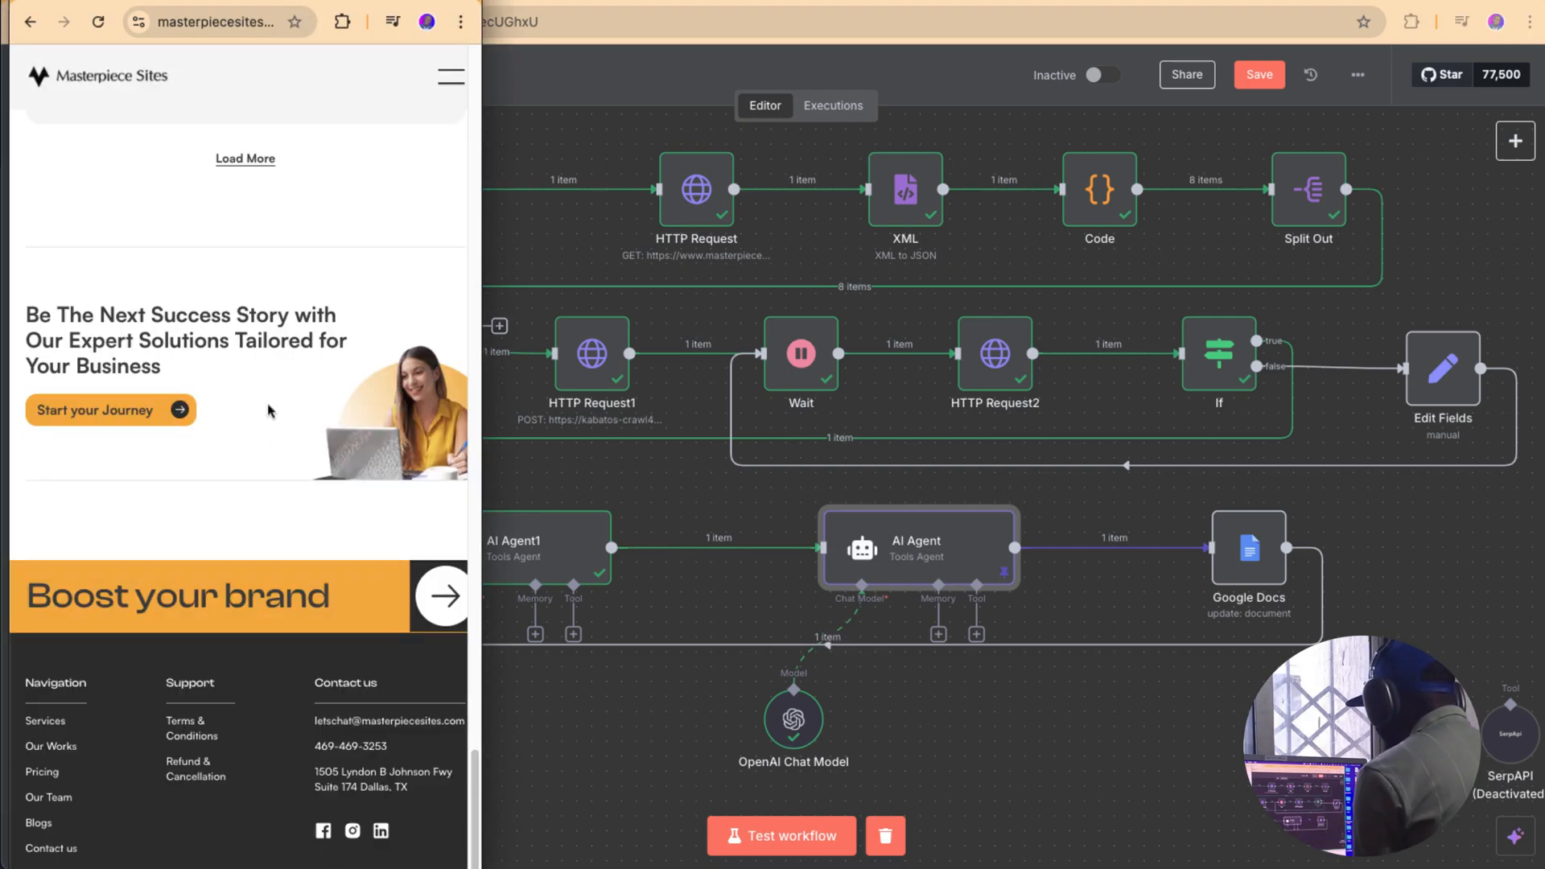
pyautogui.click(1257, 552)
pyautogui.doubleClick(1255, 547)
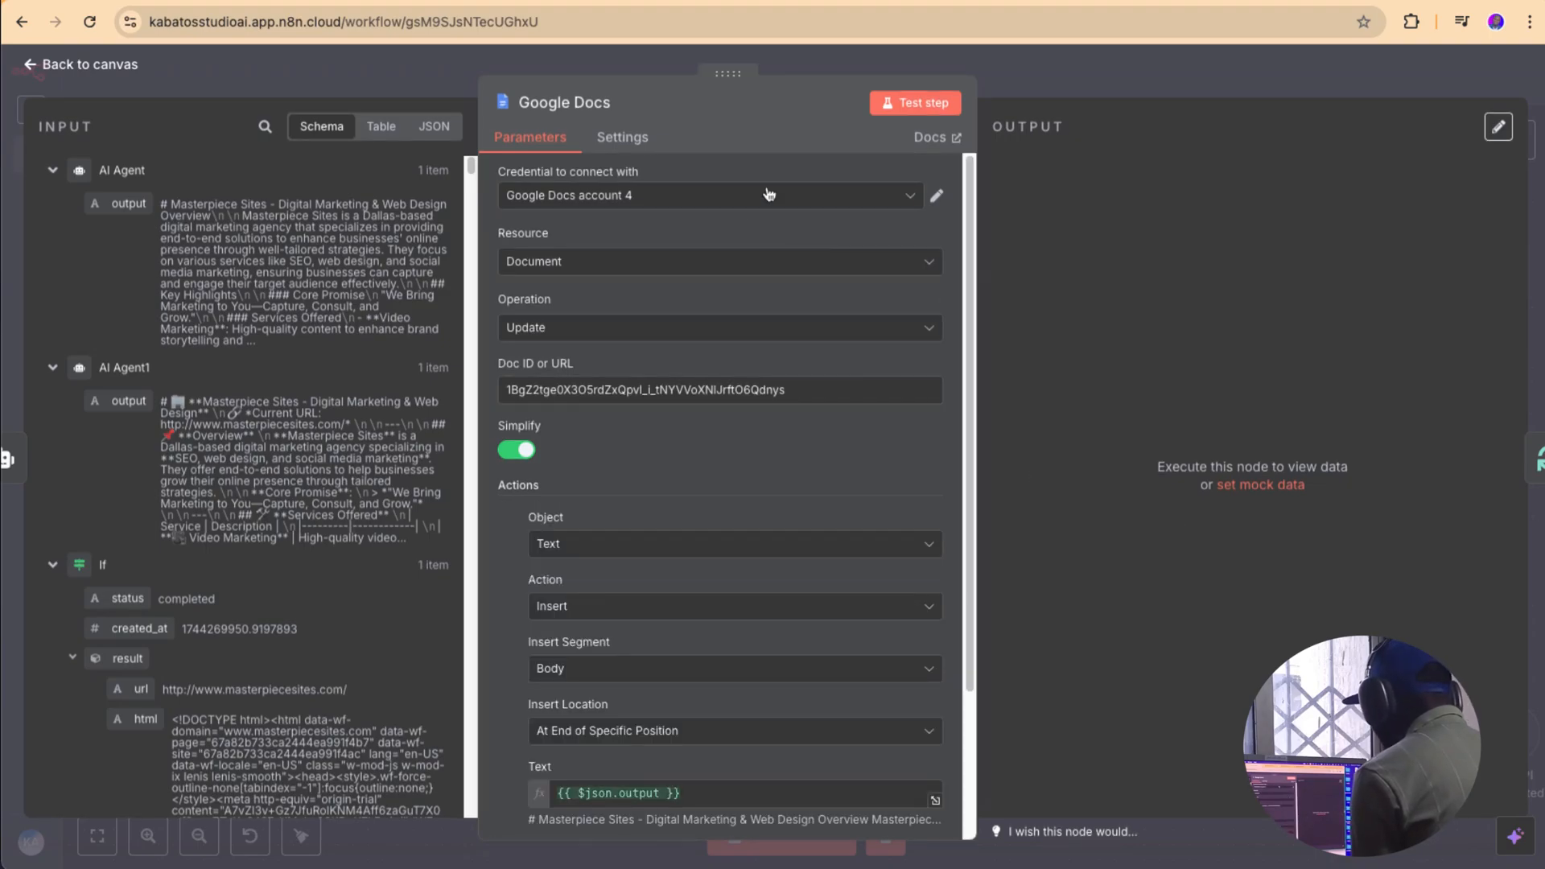
pyautogui.click(911, 204)
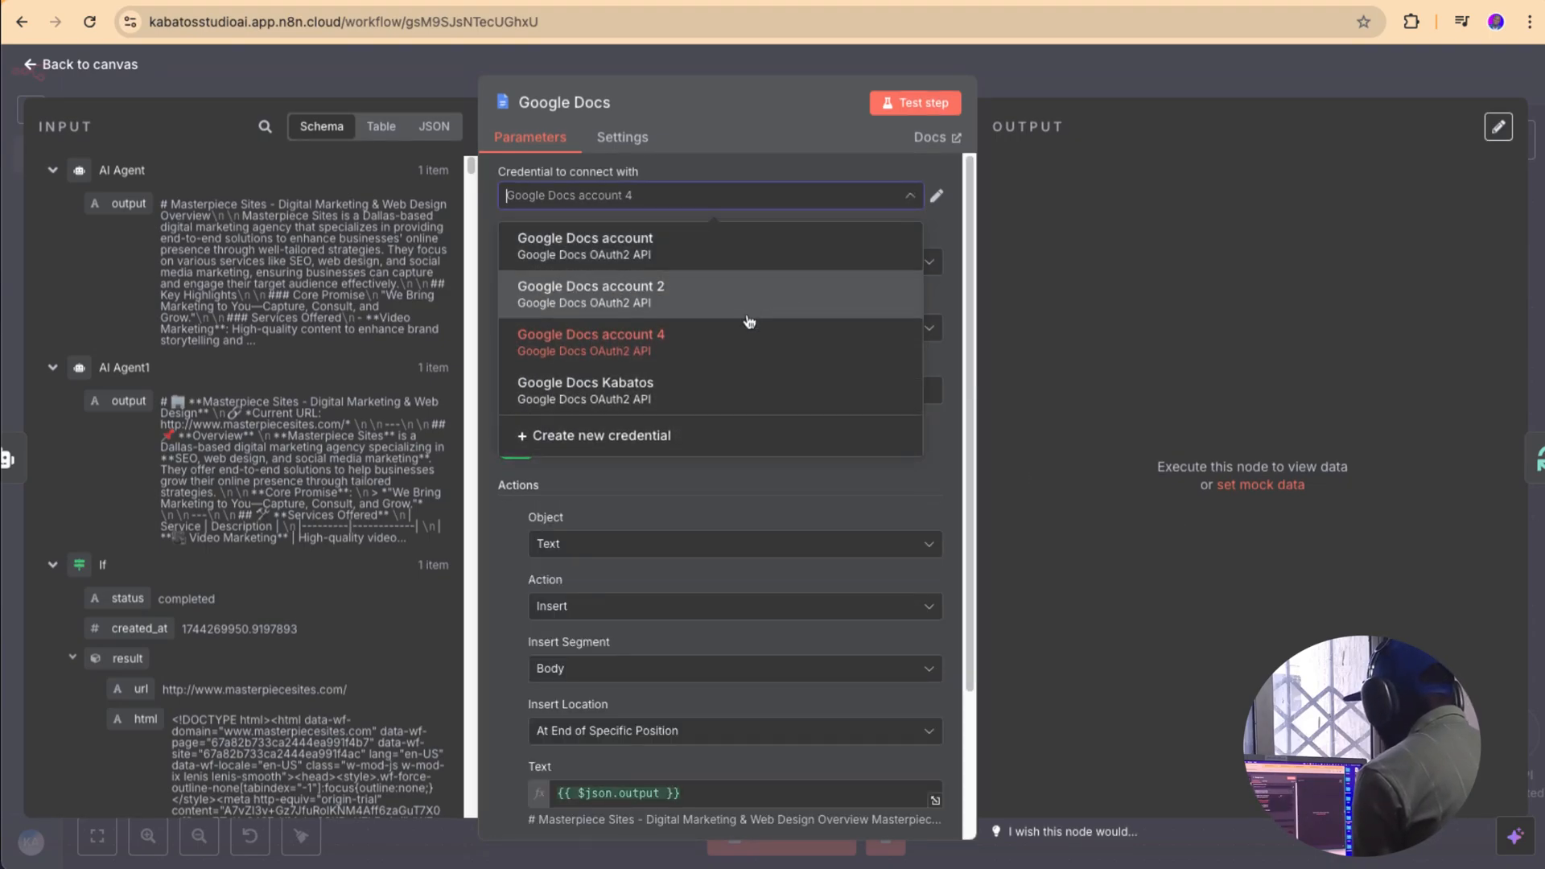
pyautogui.click(661, 435)
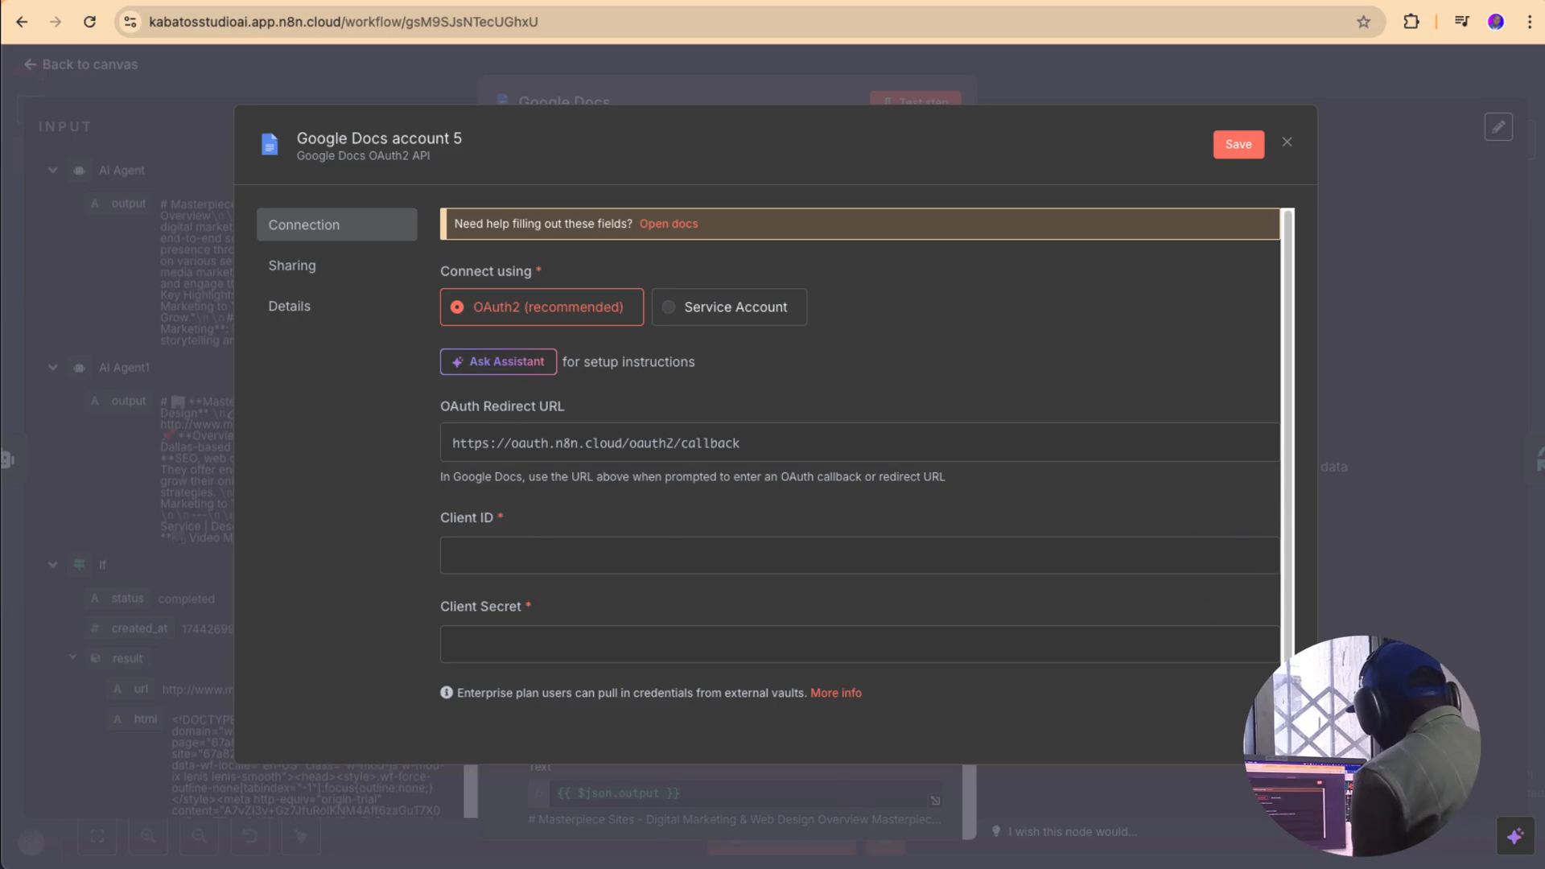
pyautogui.press('super+Tab')
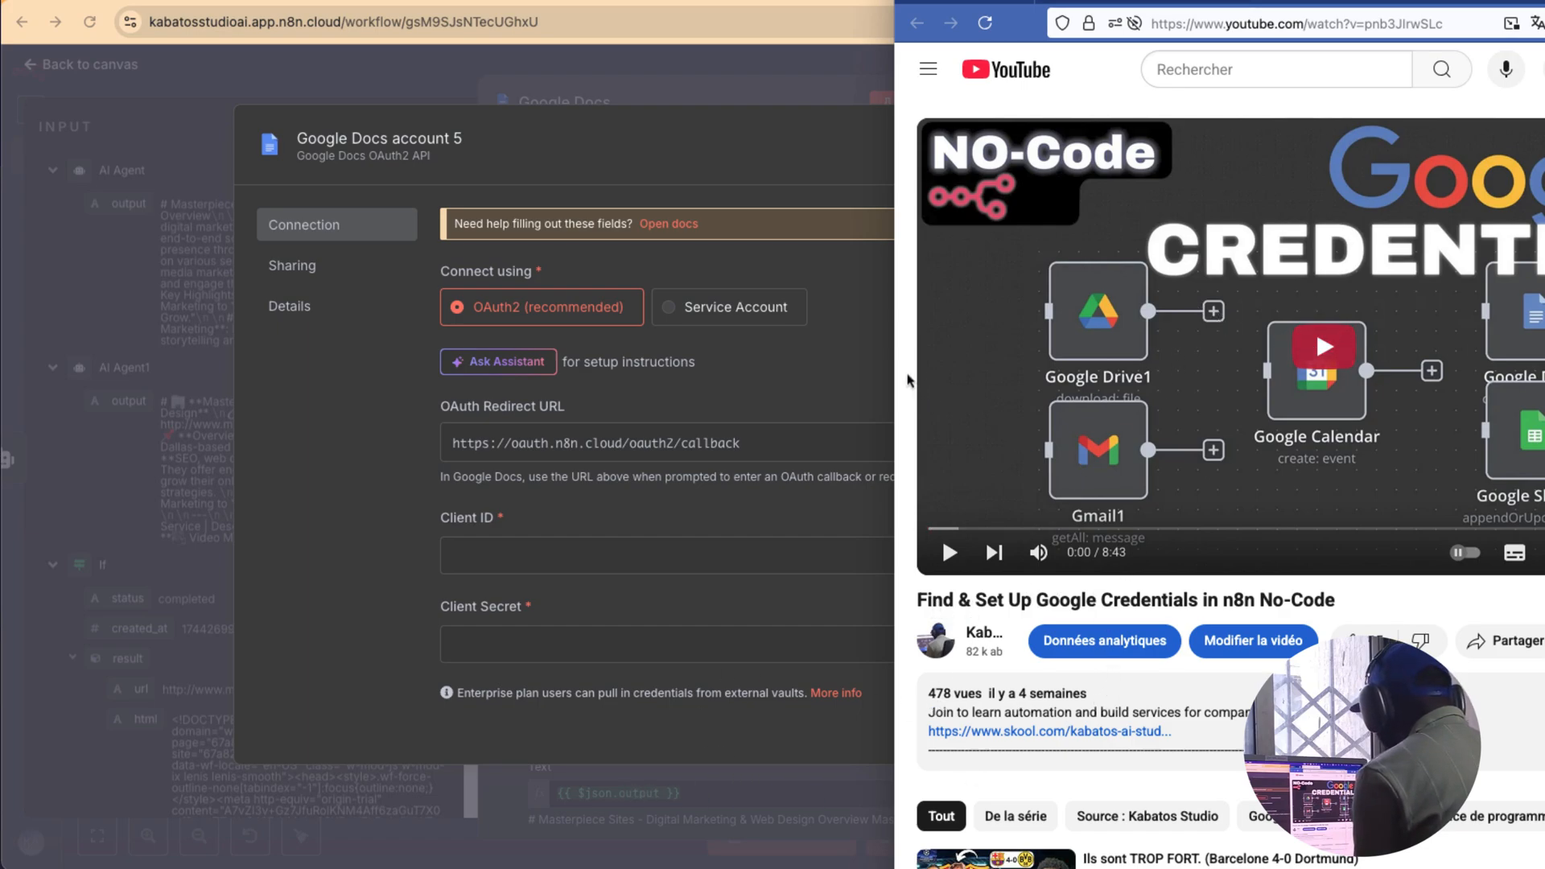
pyautogui.moveTo(896, 377); pyautogui.dragTo(614, 378)
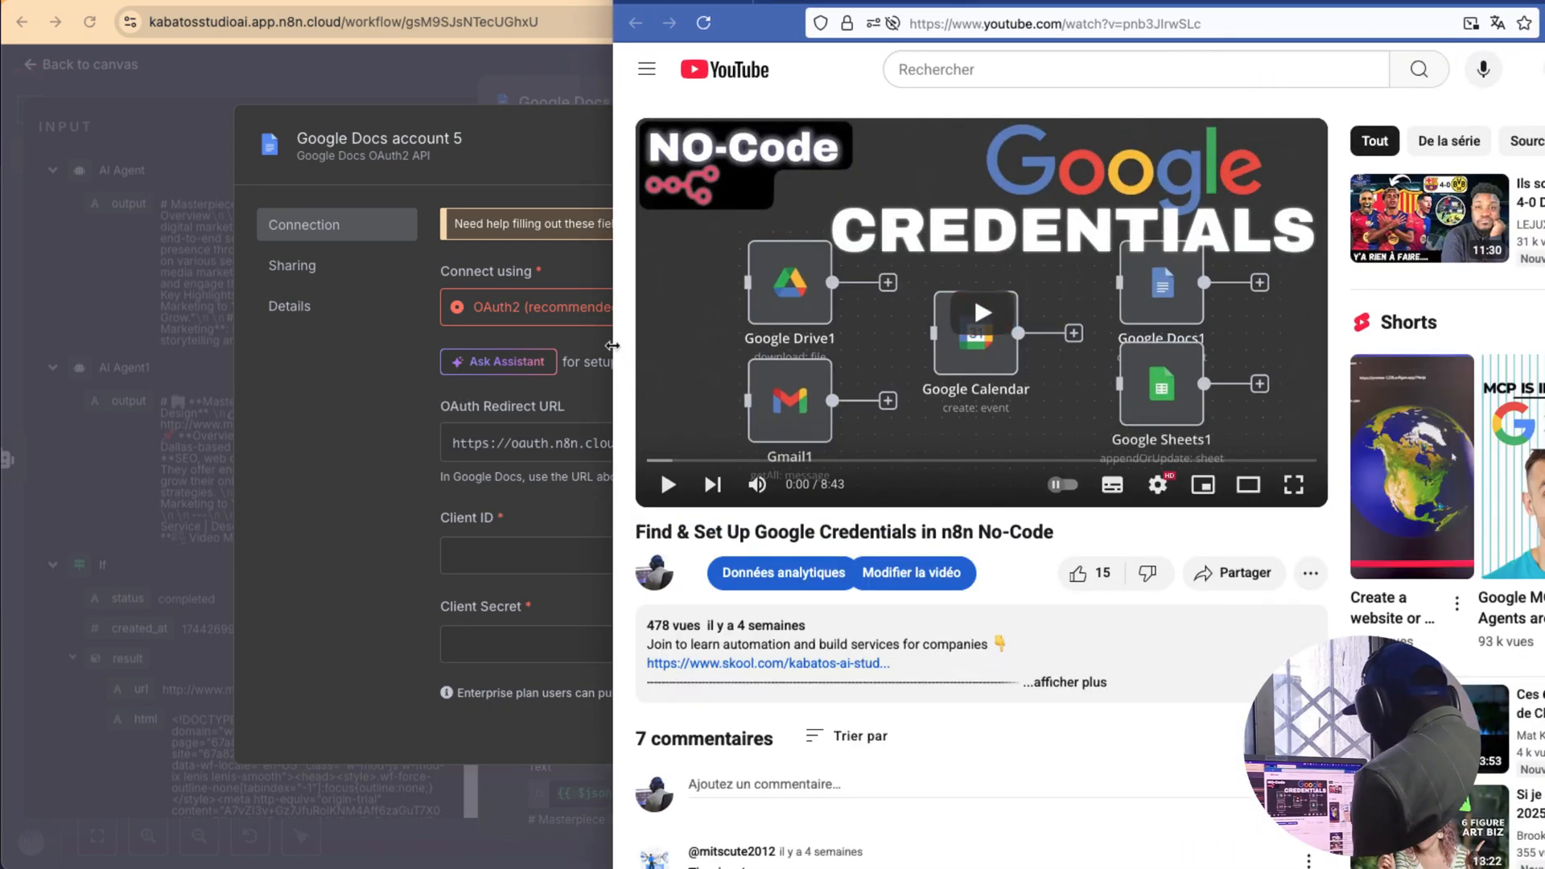
pyautogui.moveTo(613, 345); pyautogui.dragTo(724, 326)
pyautogui.click(664, 270)
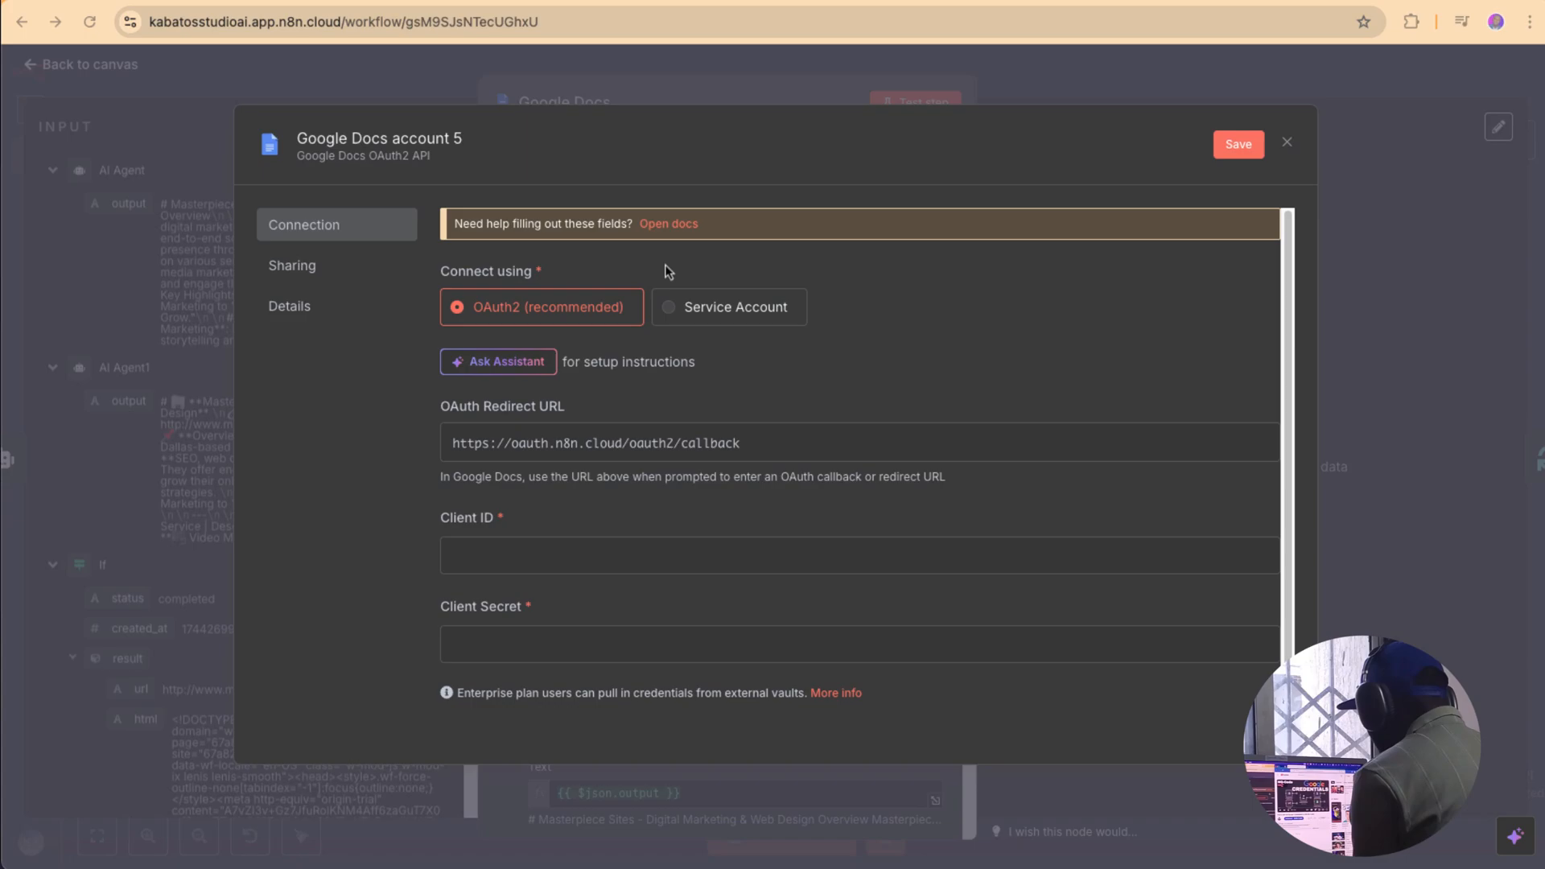
pyautogui.click(1287, 143)
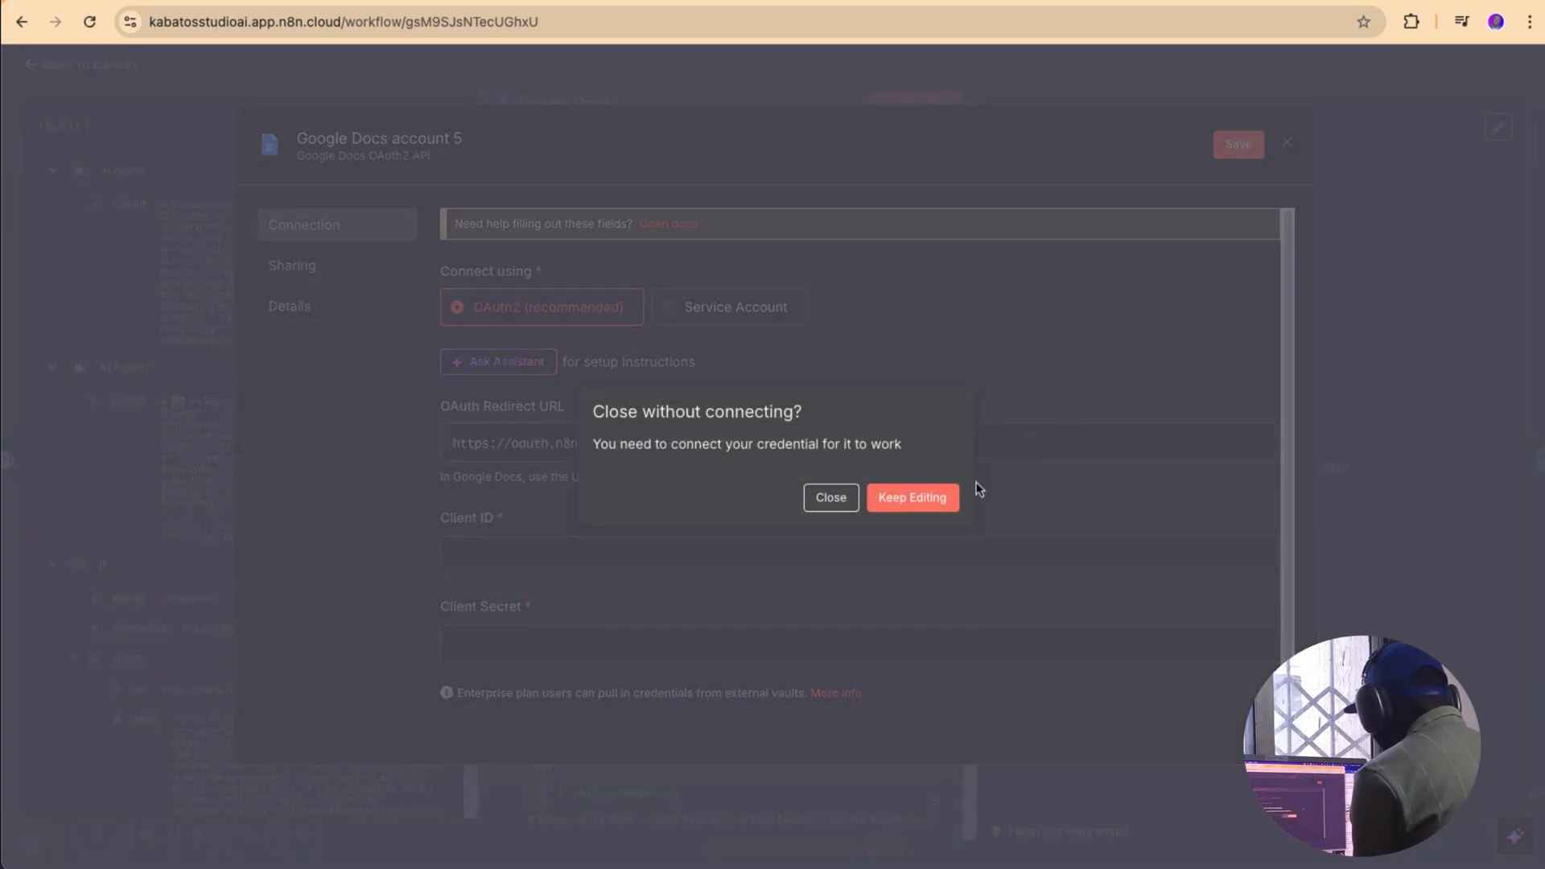
pyautogui.click(831, 499)
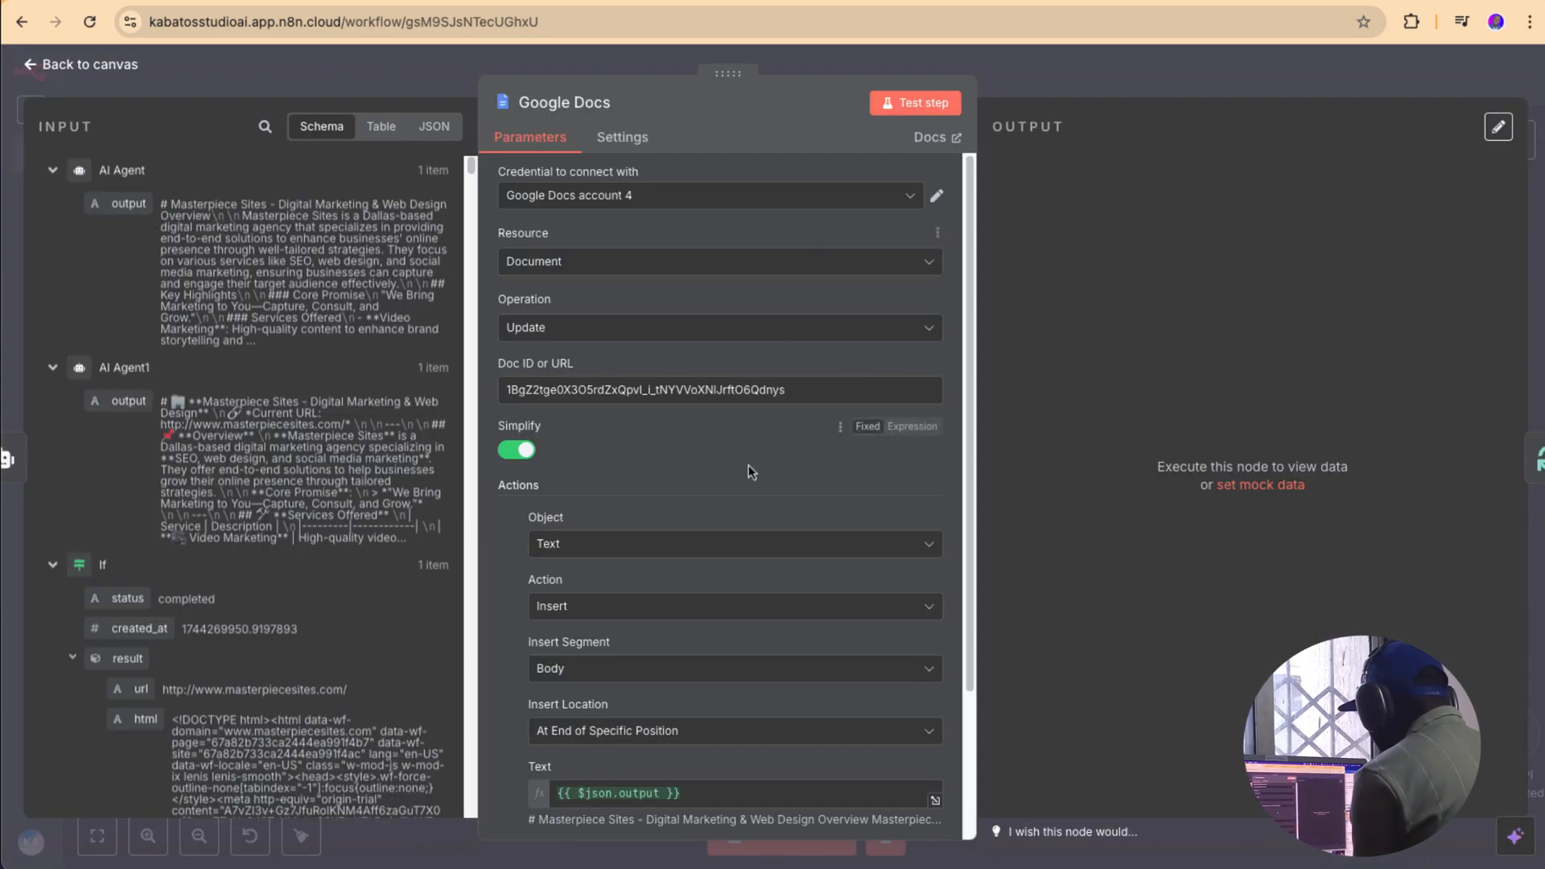
pyautogui.scroll(-2, 747, 475)
pyautogui.scroll(1, 744, 480)
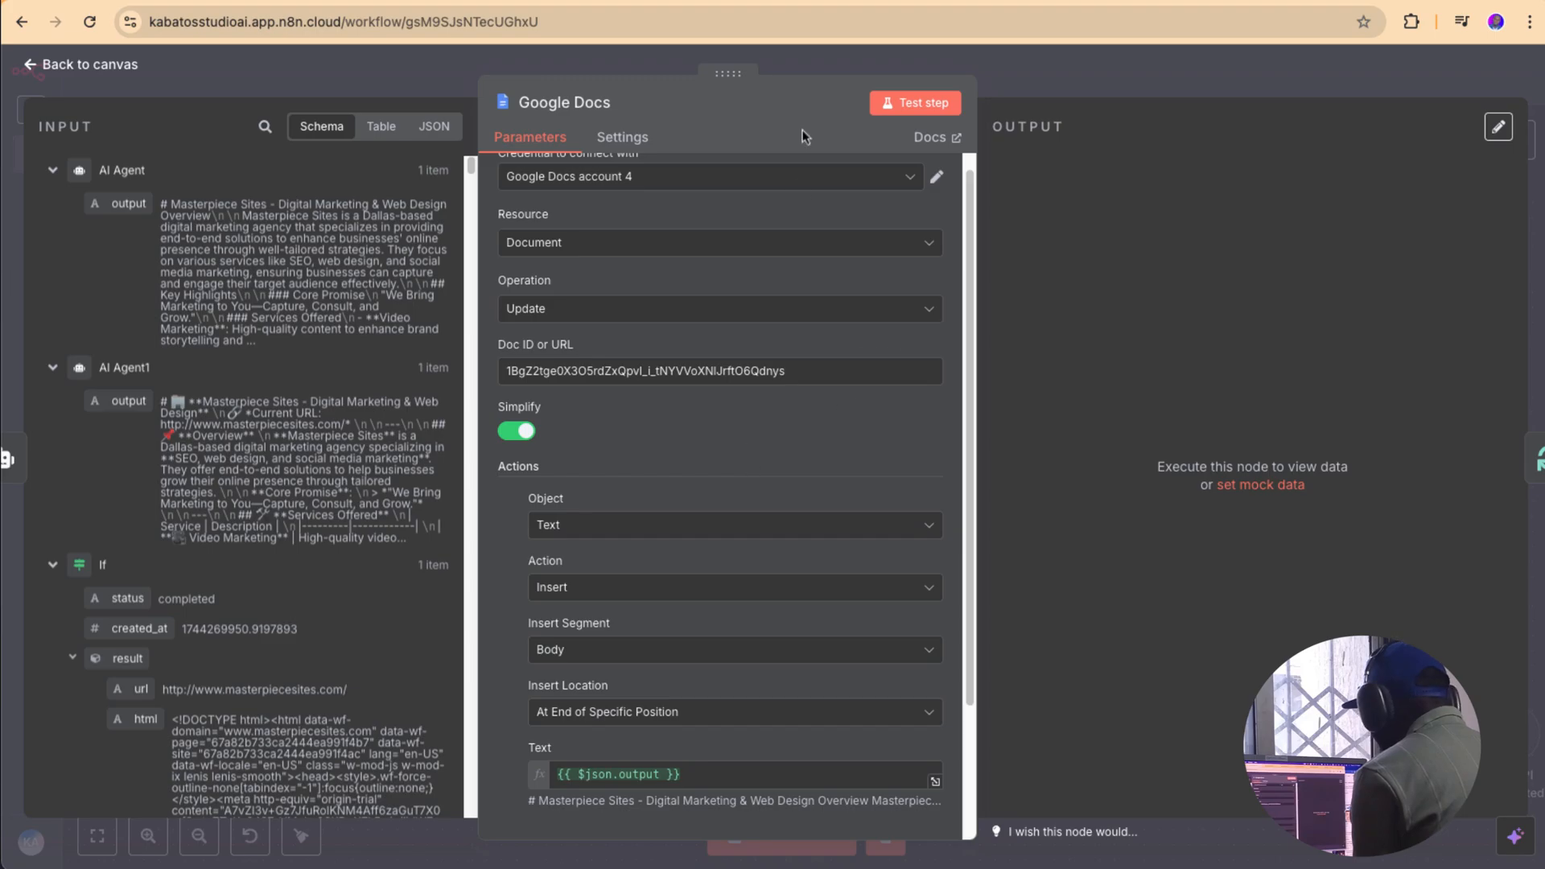
# Open docs.google.com in a new tab, switch Google accounts, and create a Blank document.
pyautogui.press('super+t')
pyautogui.write('goo')
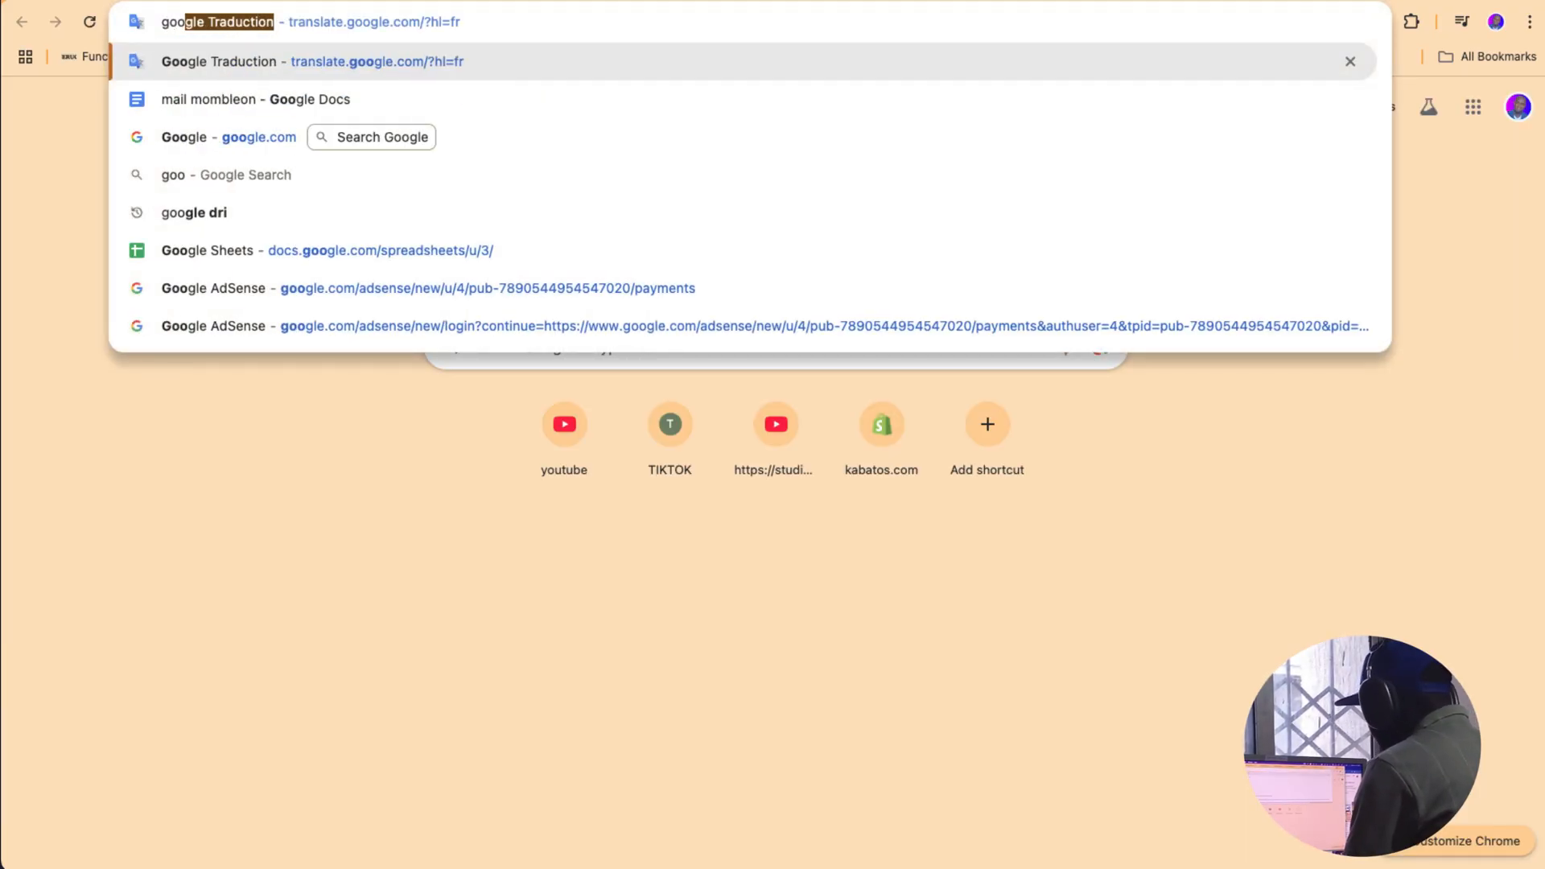
pyautogui.write('gle d')
pyautogui.press('Return')
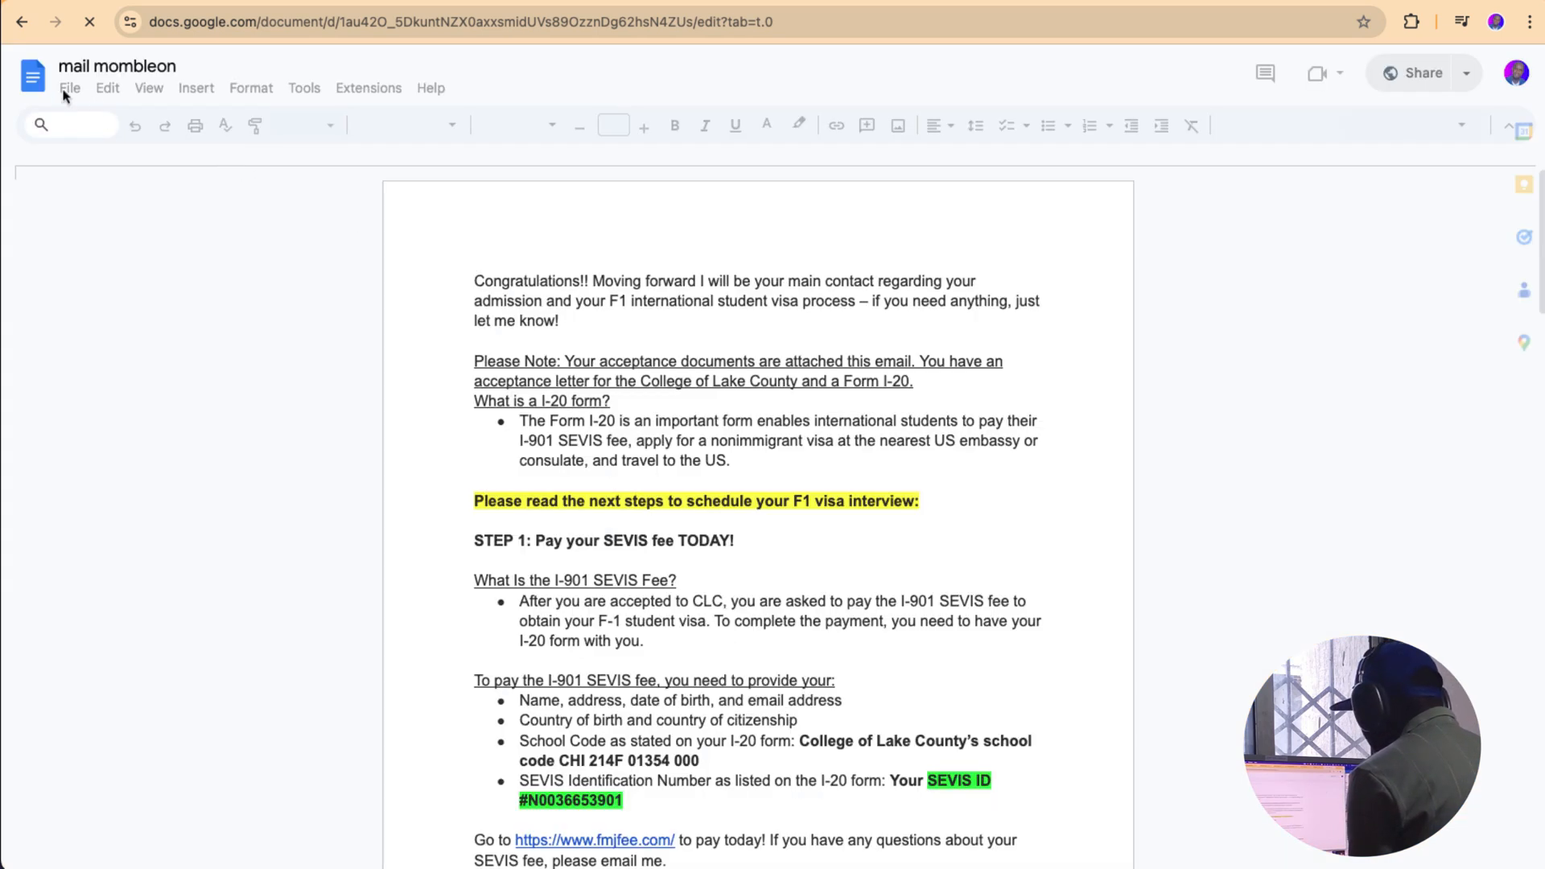
pyautogui.click(46, 83)
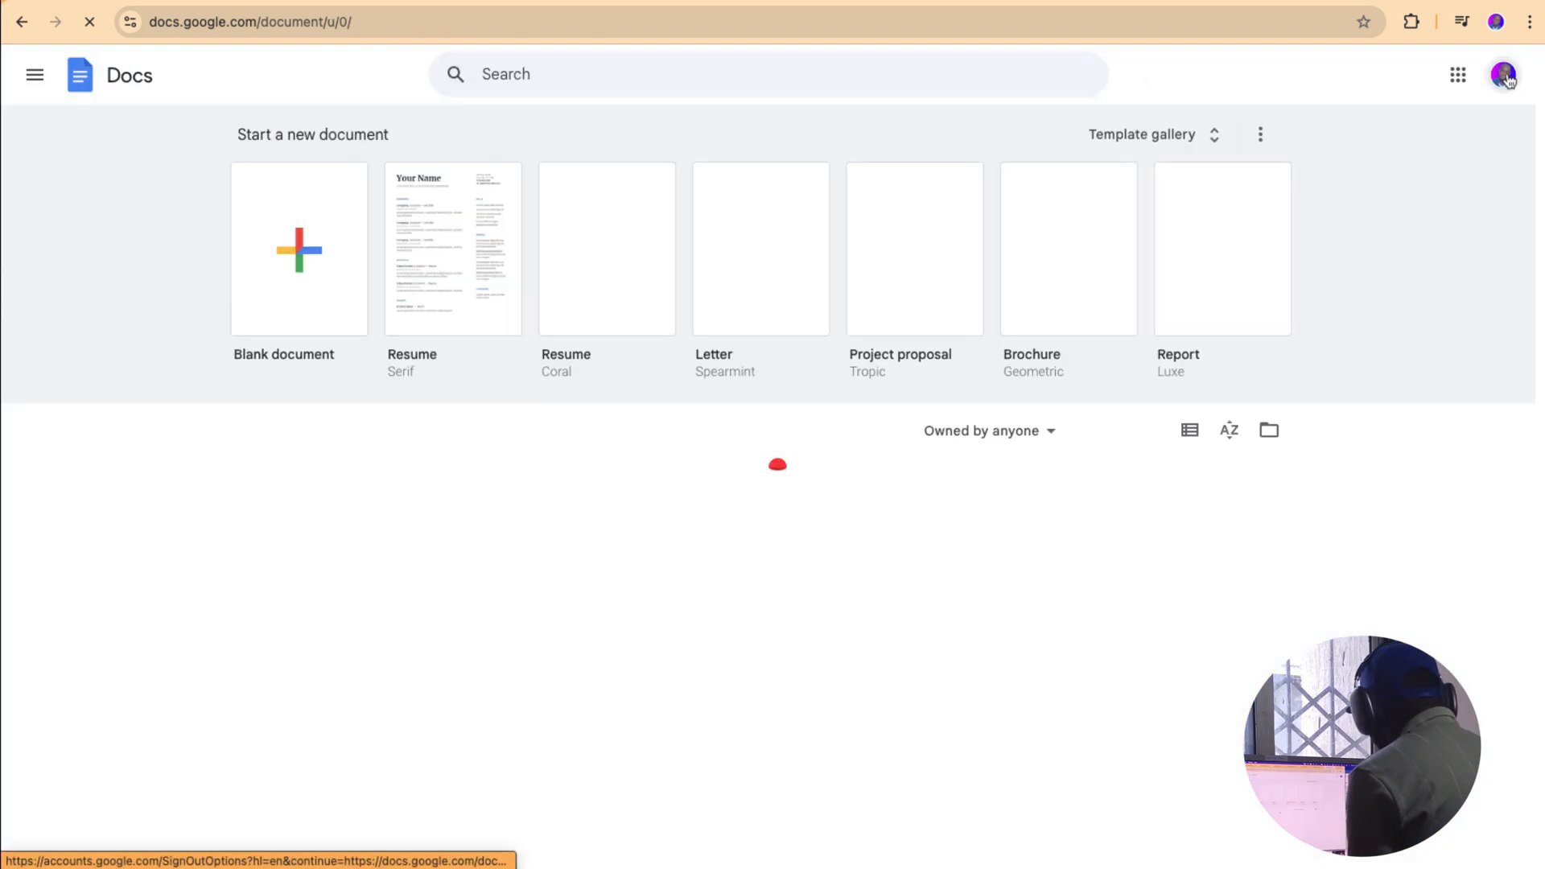
pyautogui.click(1505, 74)
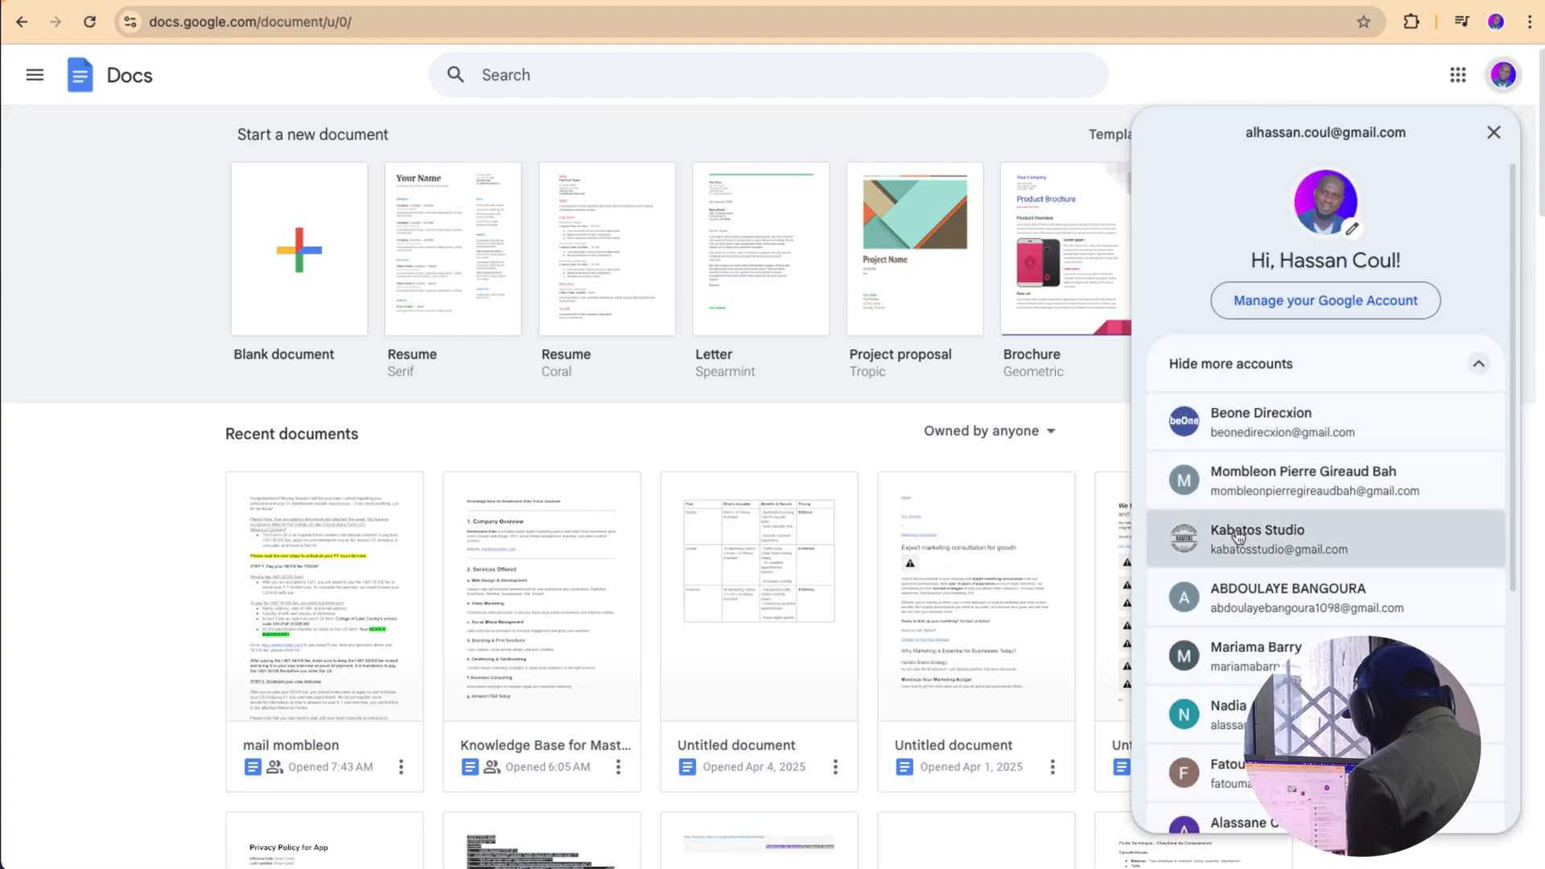
pyautogui.click(1237, 538)
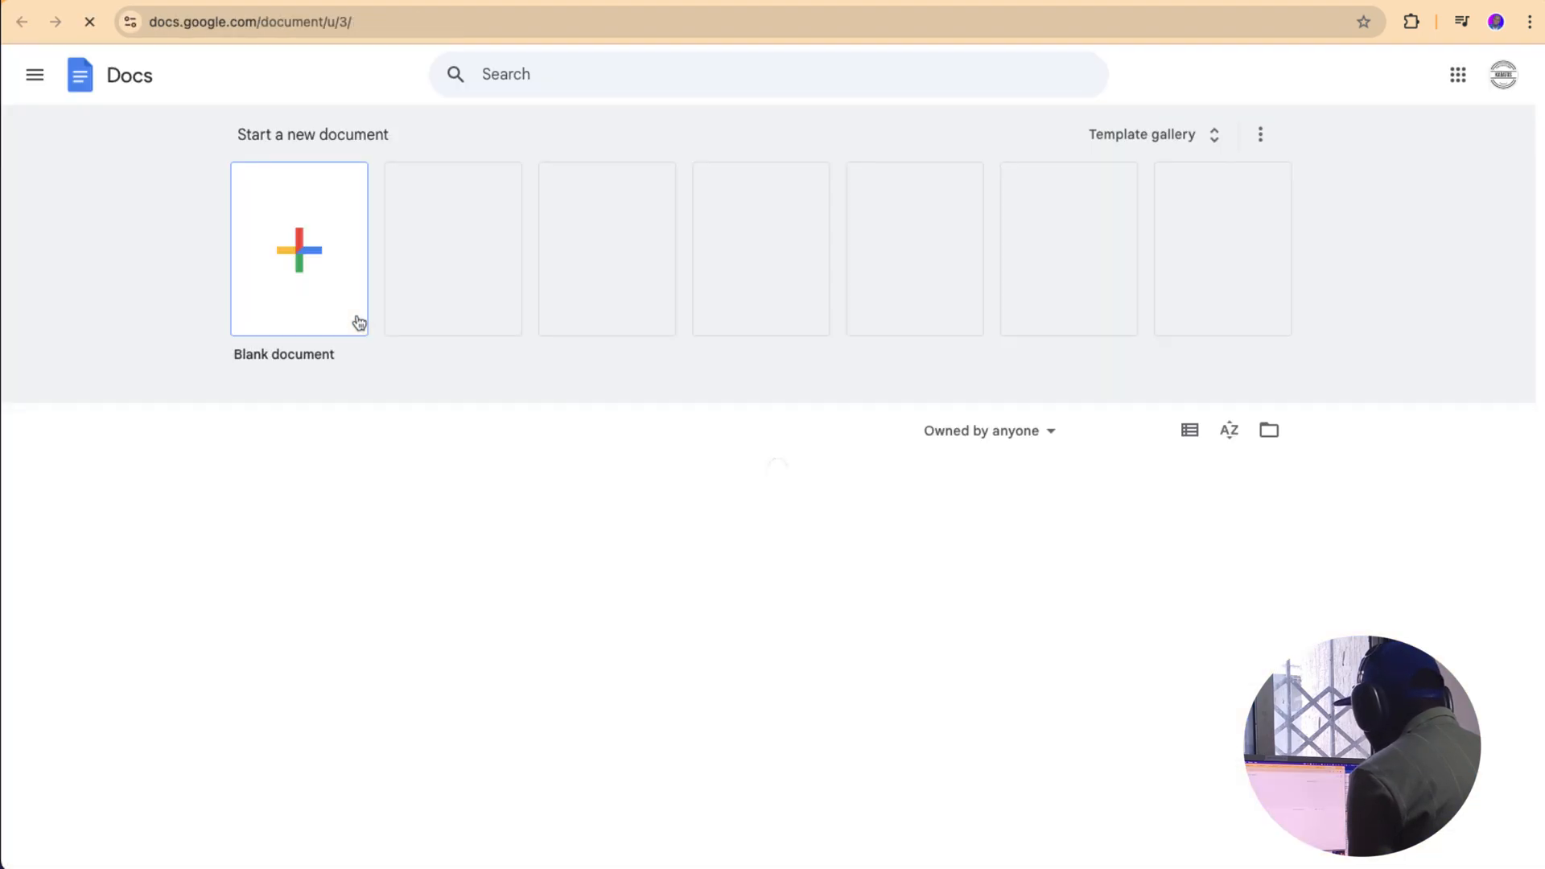
pyautogui.click(304, 252)
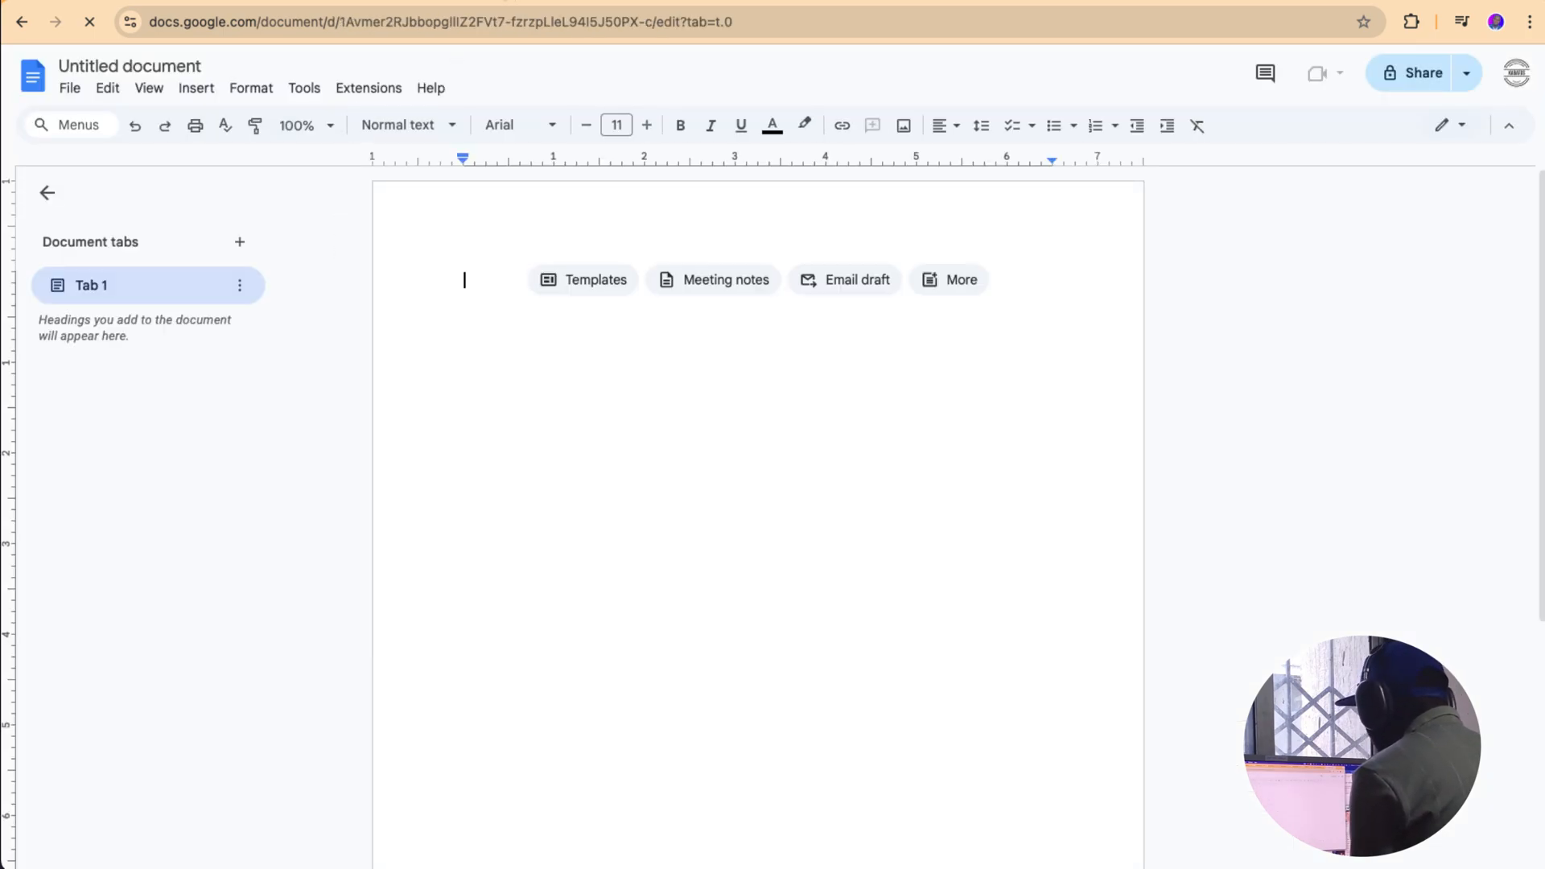
pyautogui.click(426, 1)
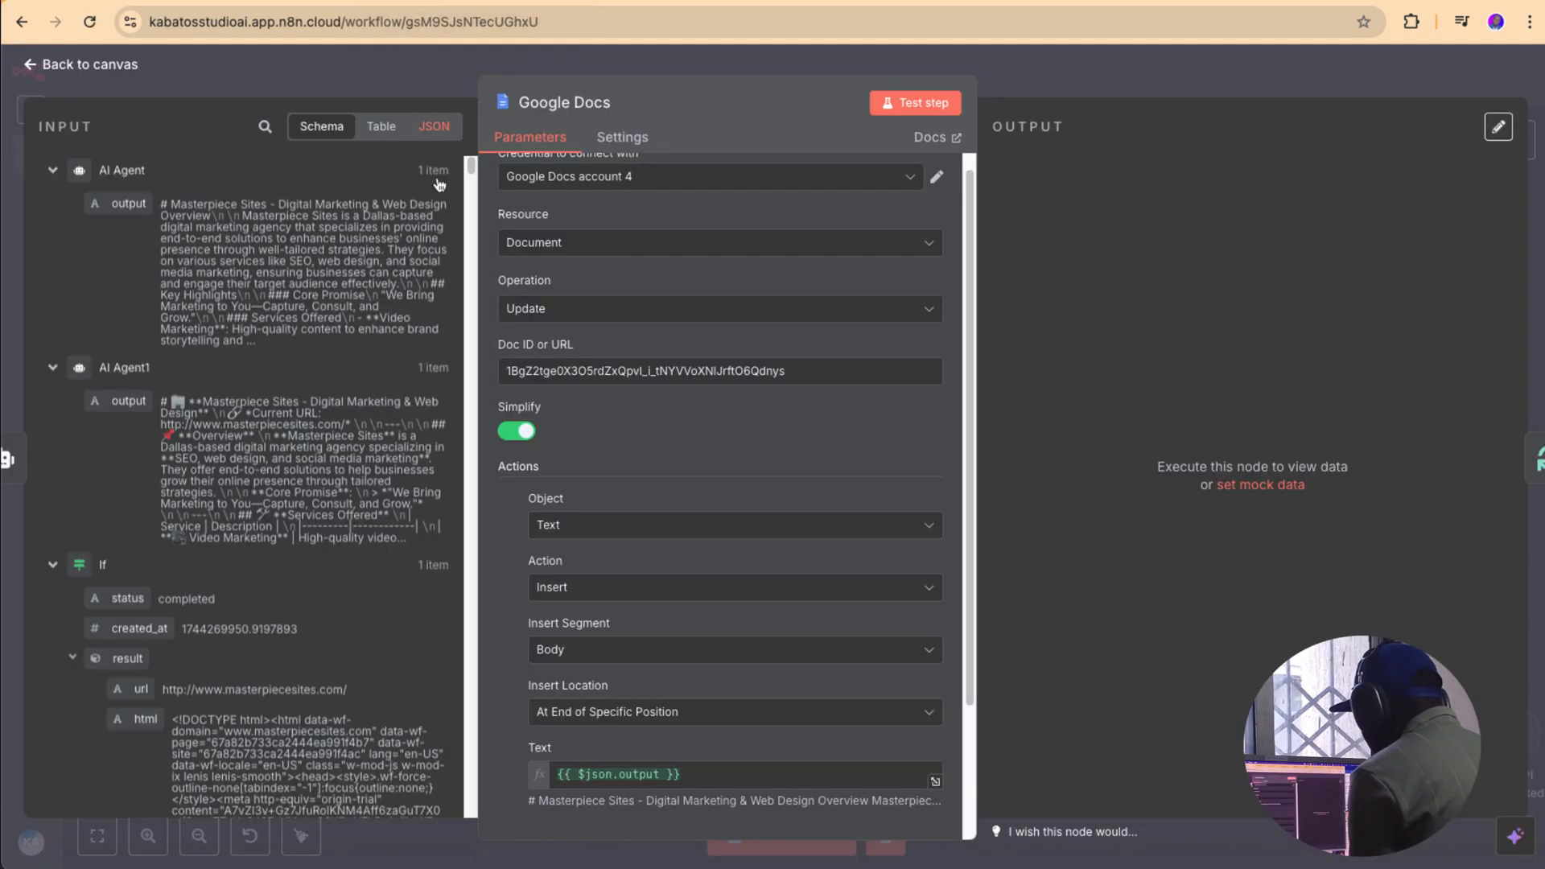
# Replace the Google Docs node's Doc ID with the new blank document's ID.
pyautogui.scroll(1, 596, 195)
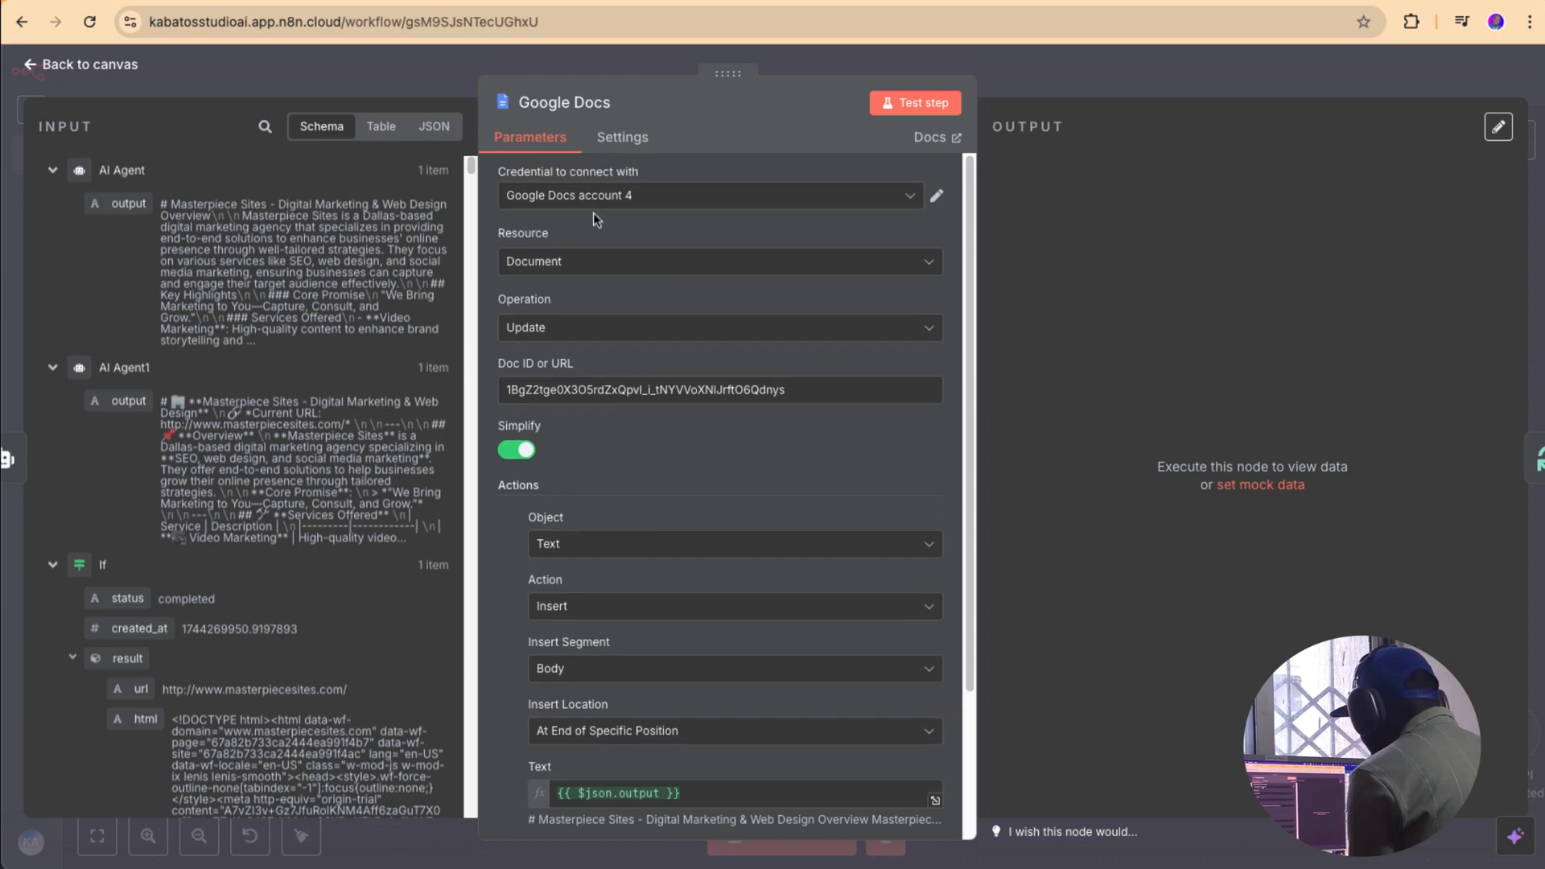
pyautogui.doubleClick(557, 392)
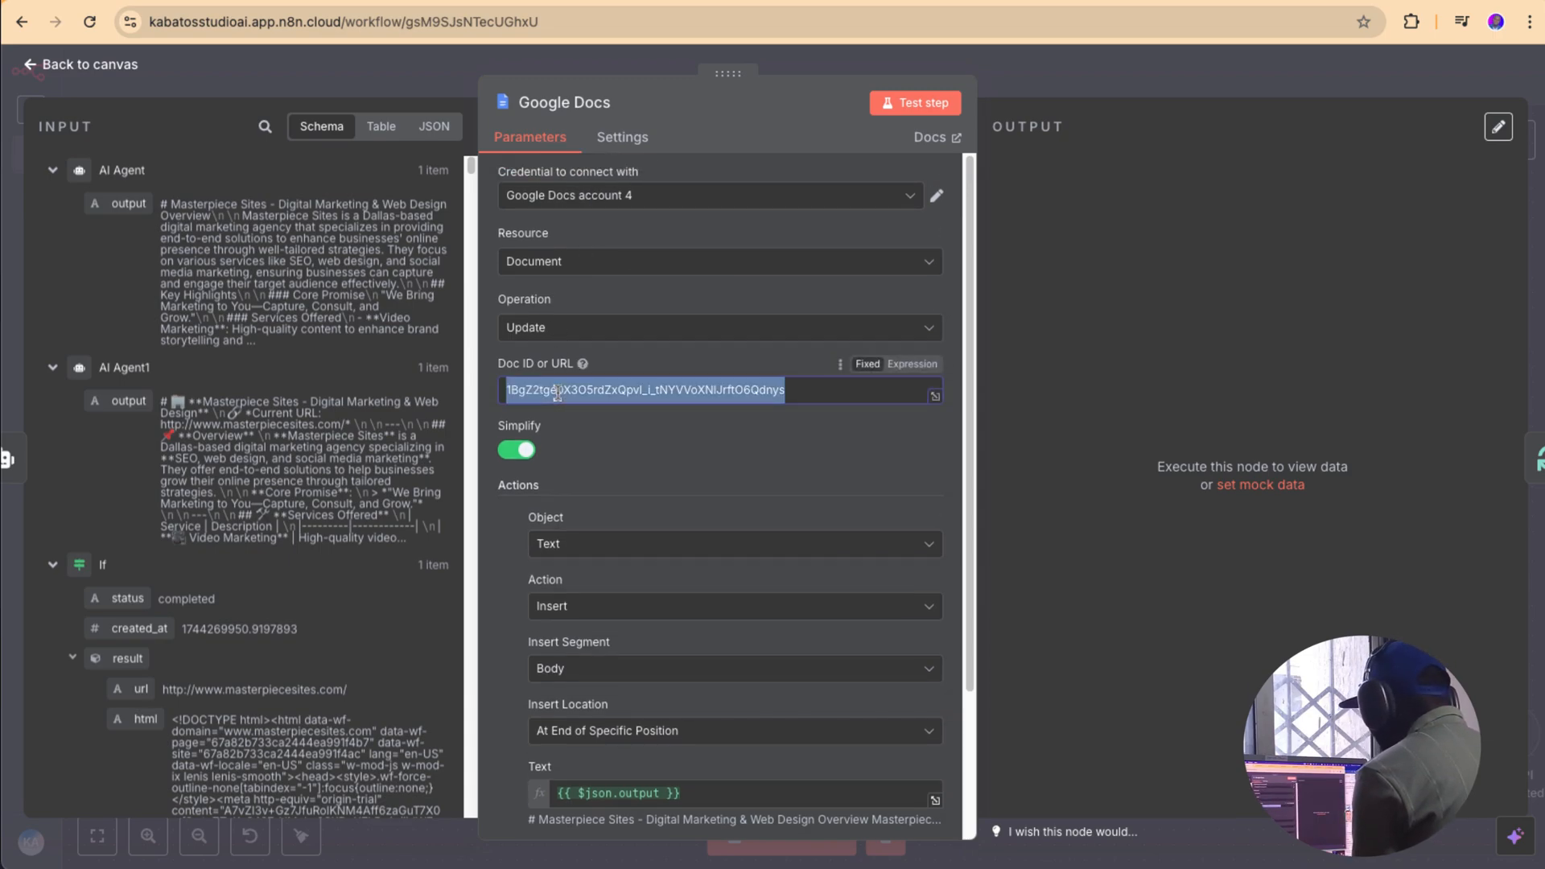
pyautogui.press('BackSpace')
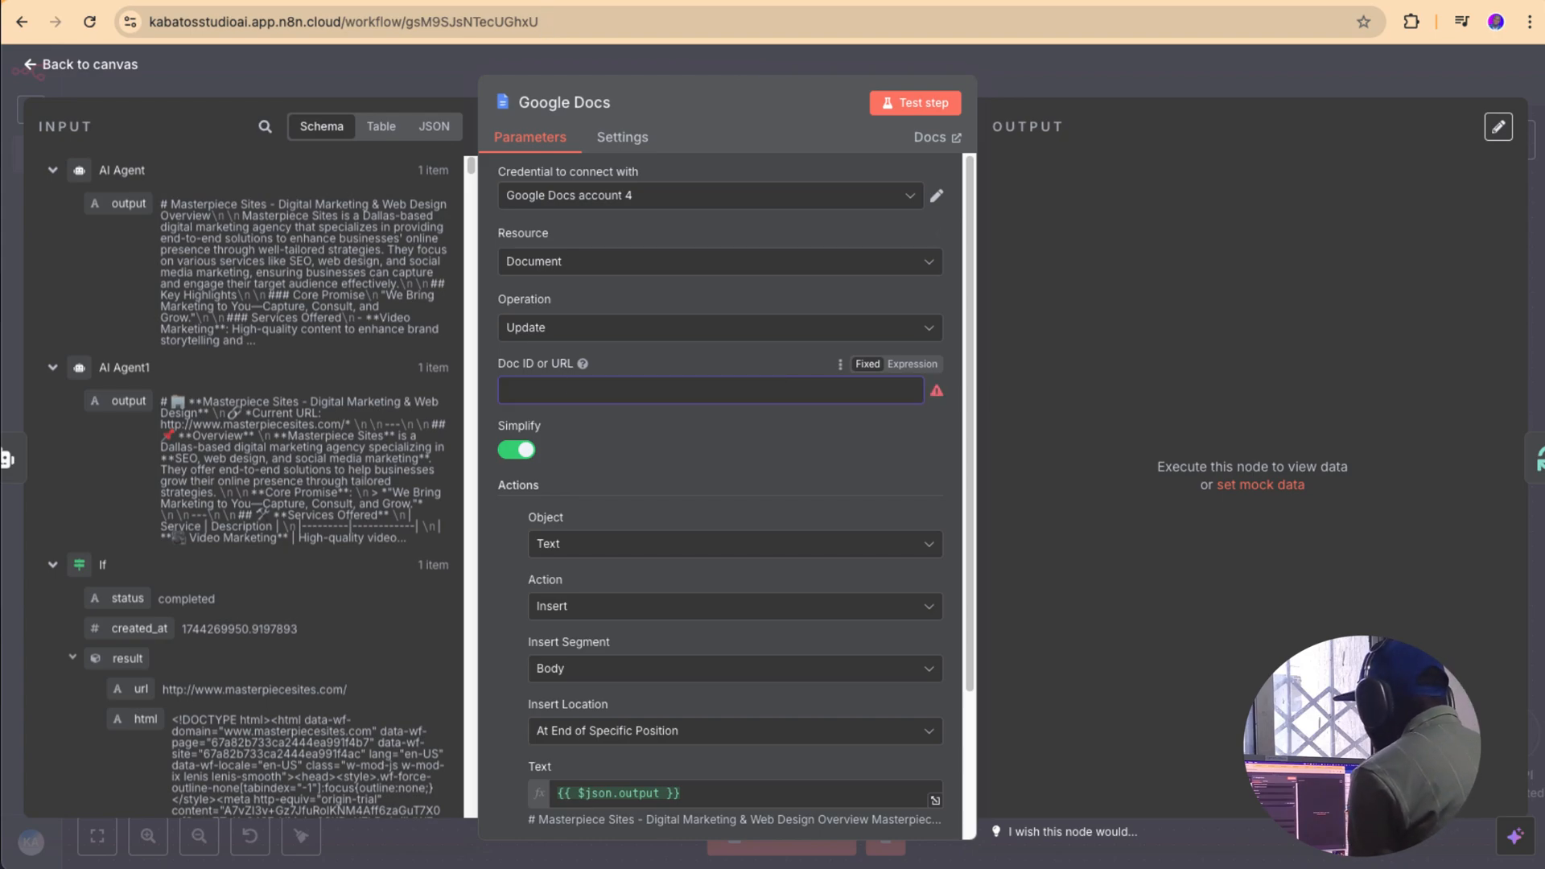
pyautogui.click(1286, 0)
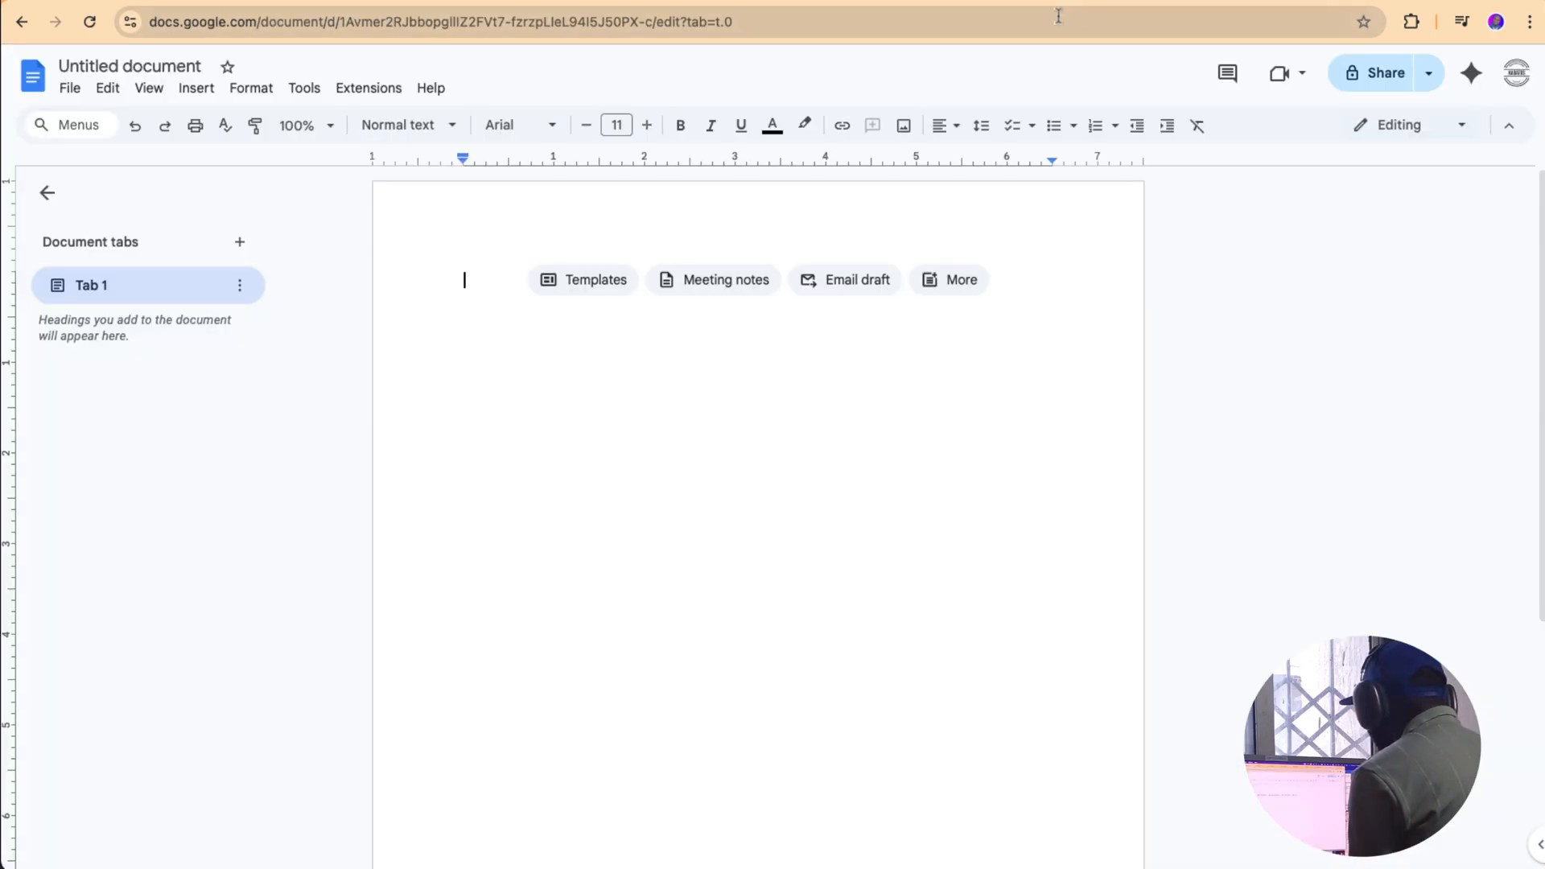
pyautogui.moveTo(339, 22); pyautogui.dragTo(659, 32)
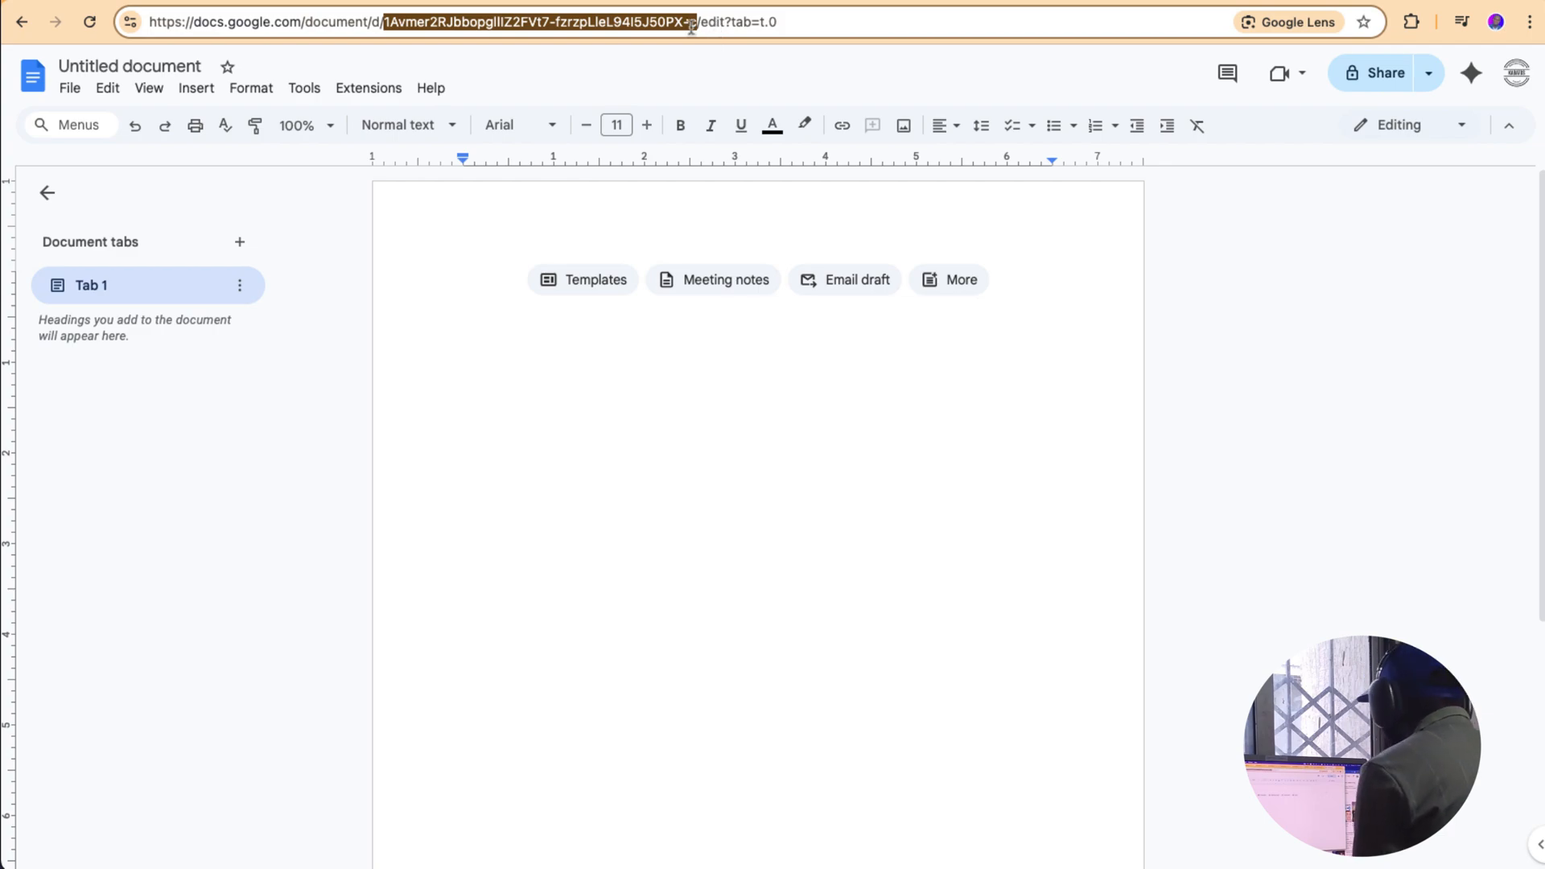
pyautogui.click(362, 1)
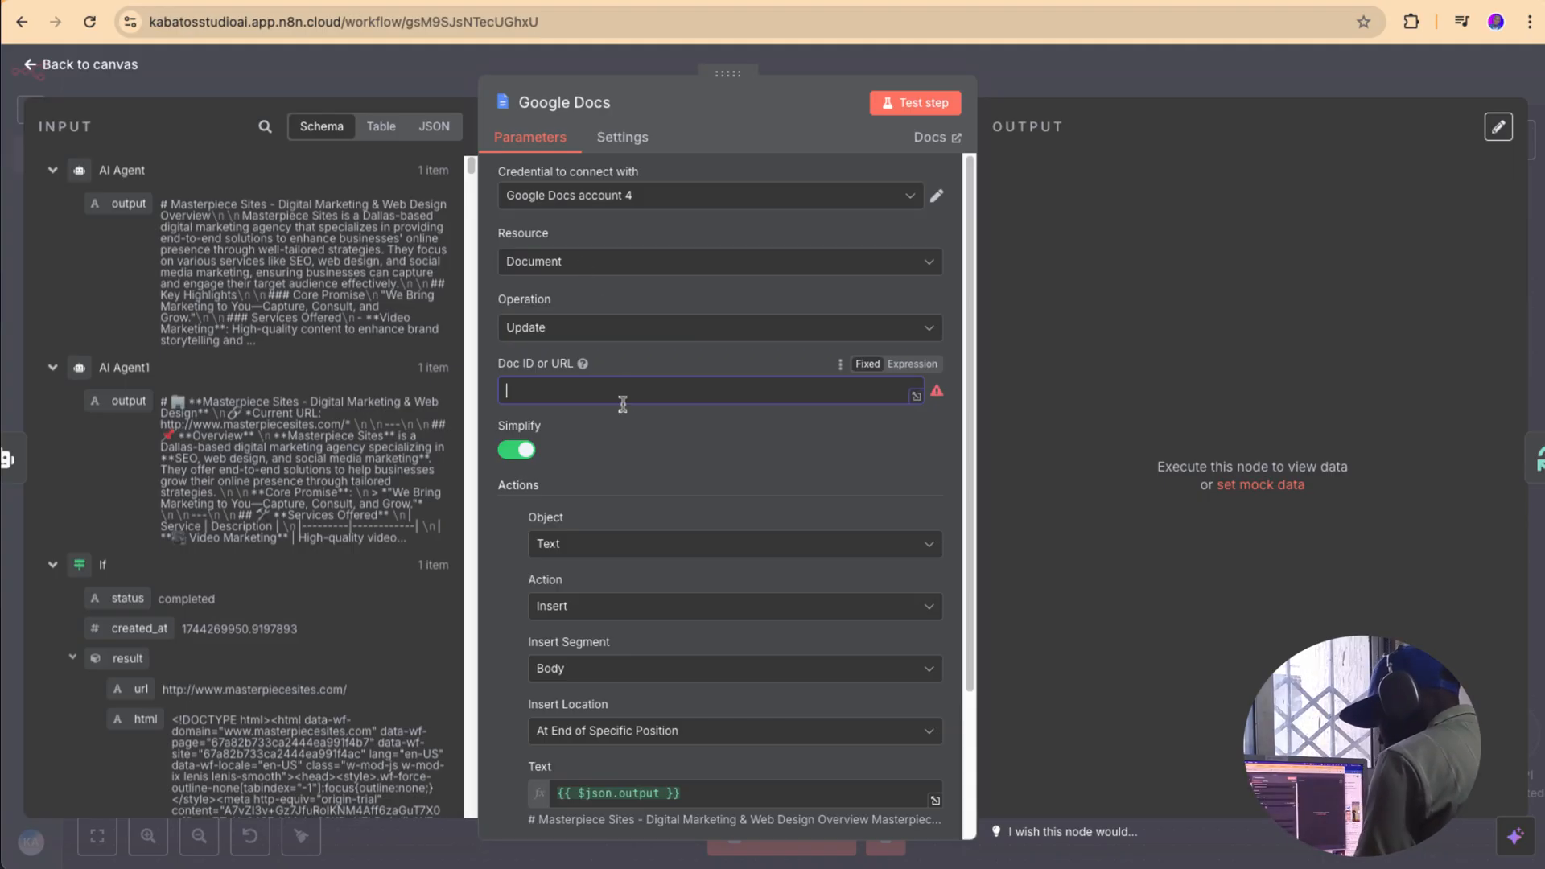
# Keep Text as the object the insert action adds.
pyautogui.scroll(-3, 630, 418)
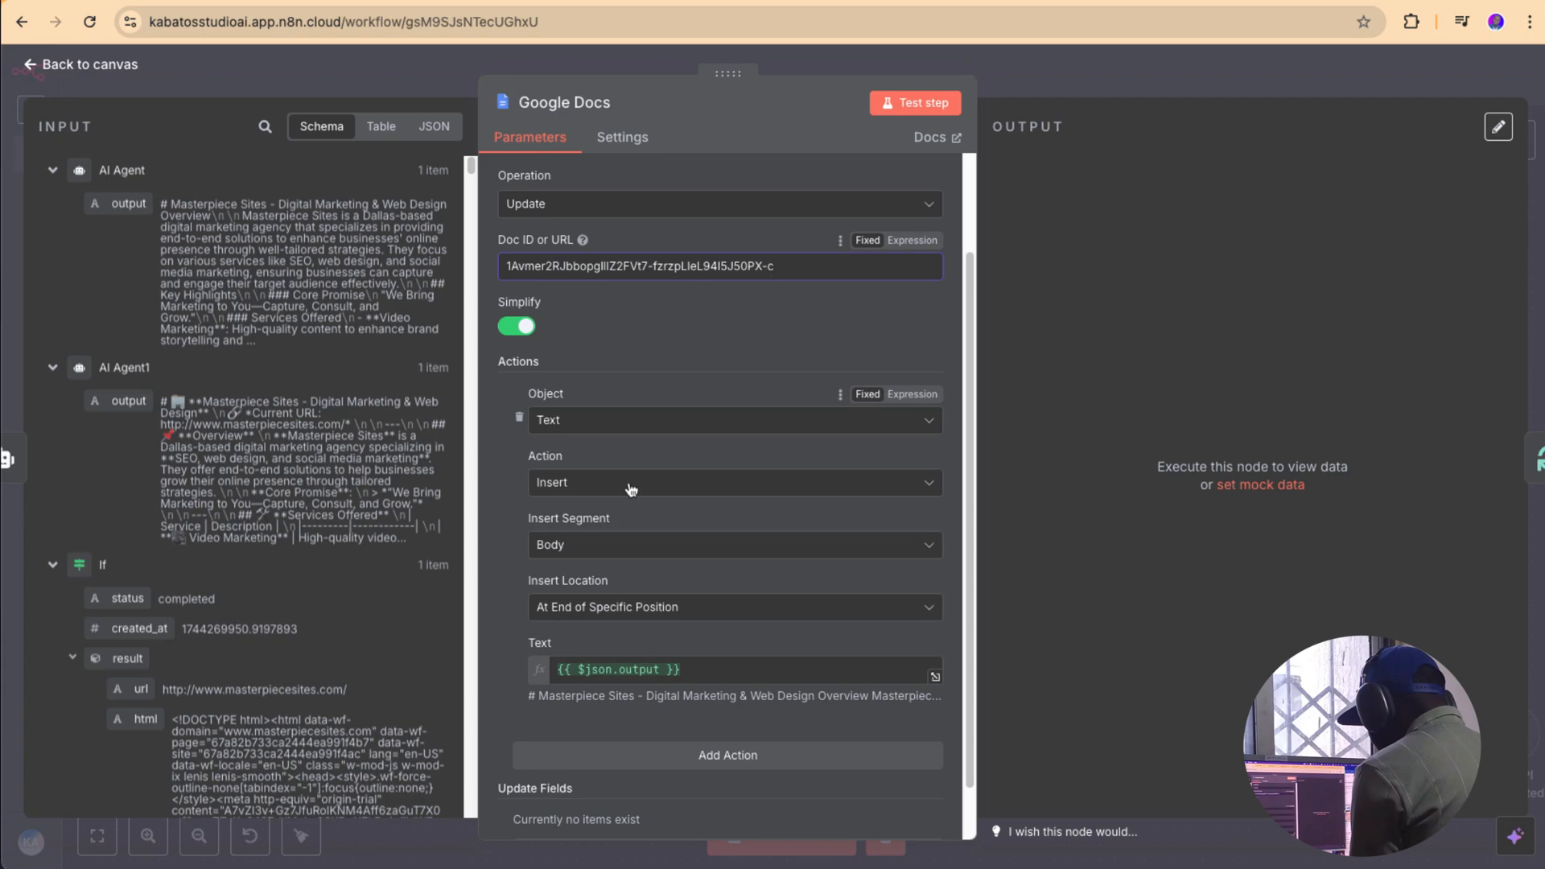
pyautogui.scroll(-1, 590, 452)
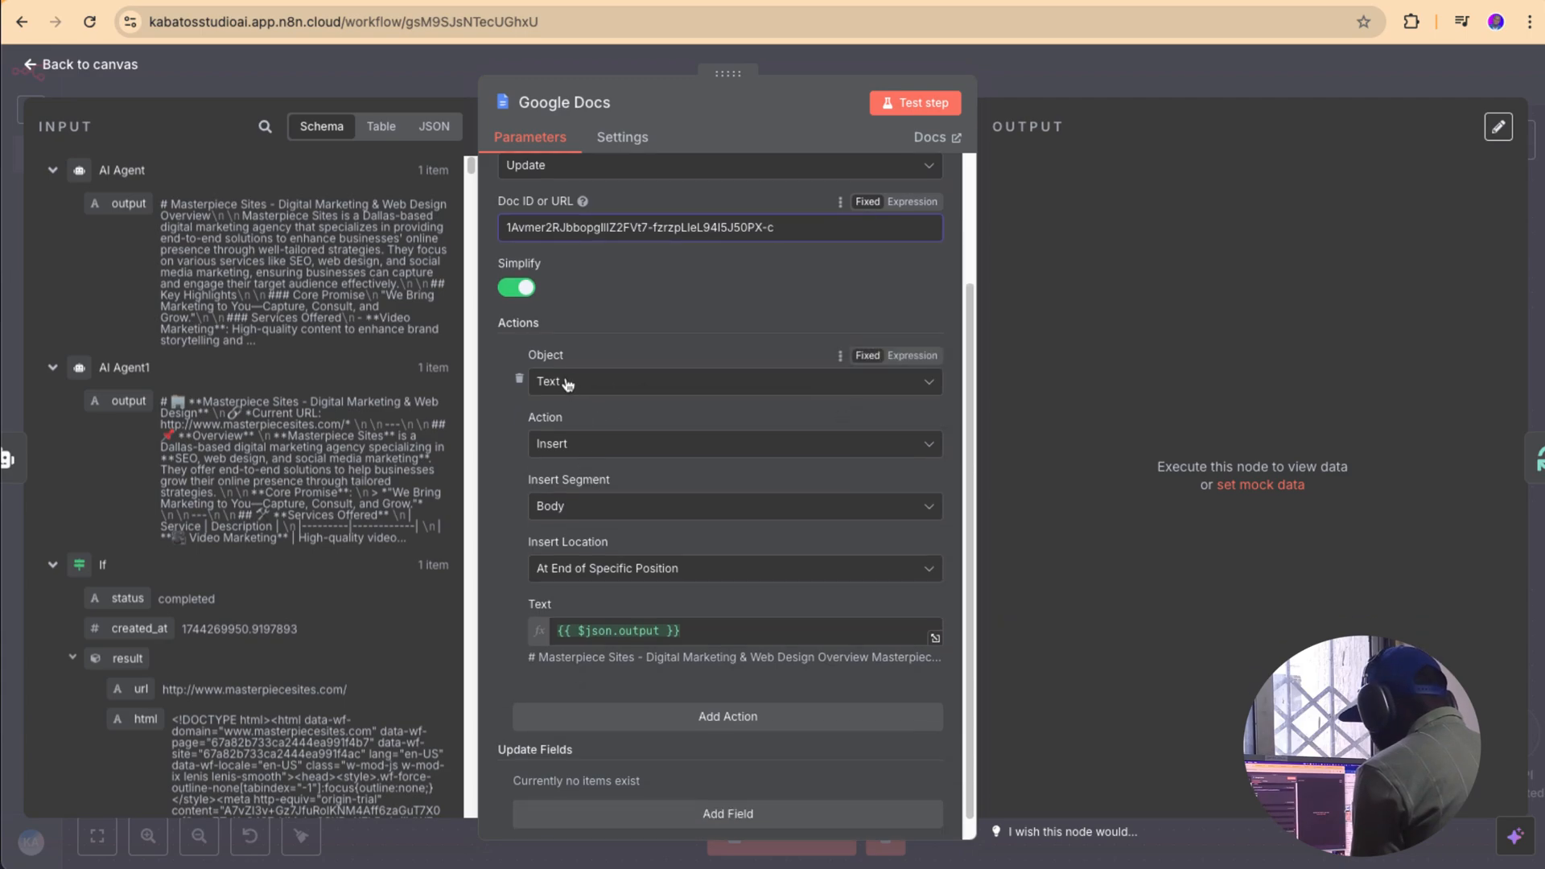
pyautogui.click(636, 383)
pyautogui.click(622, 384)
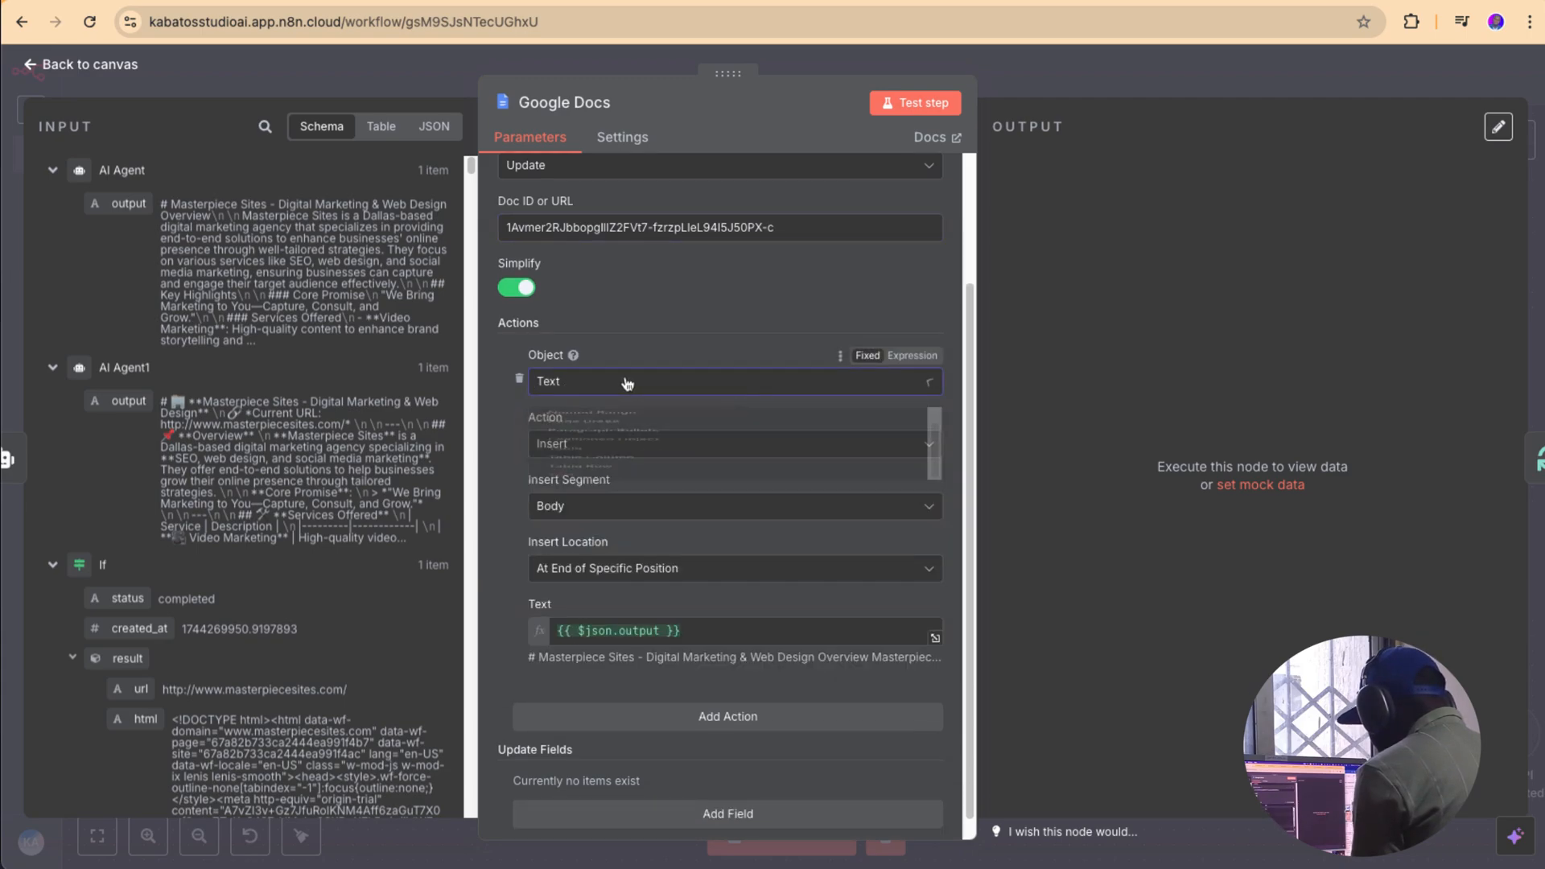
pyautogui.scroll(-1, 629, 443)
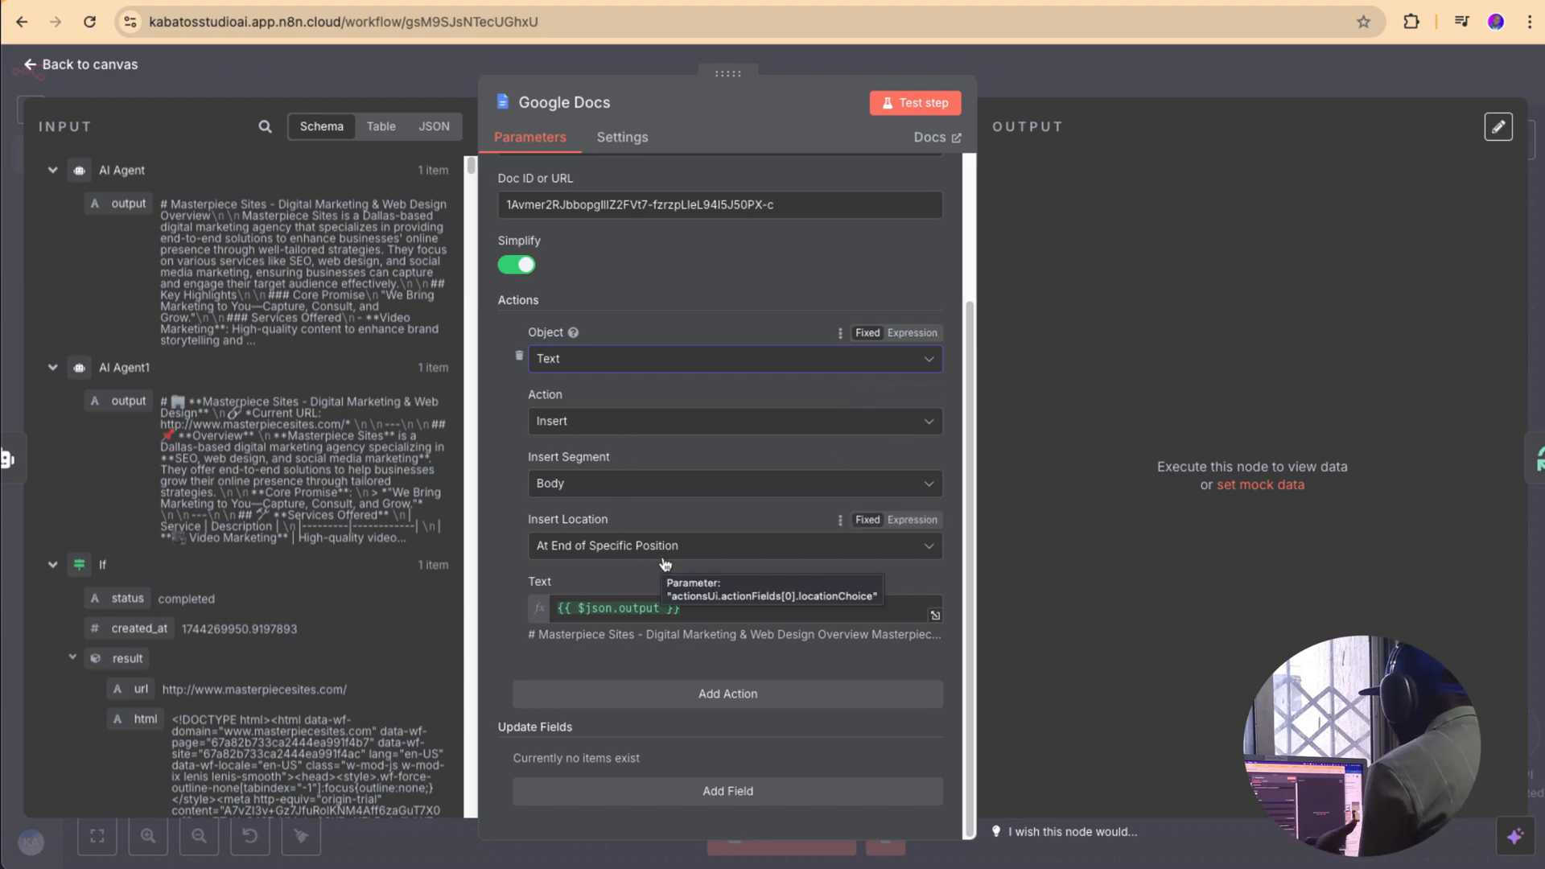
# Check the target Google document, then open the Code node's URL list in n8n.
pyautogui.click(1324, 2)
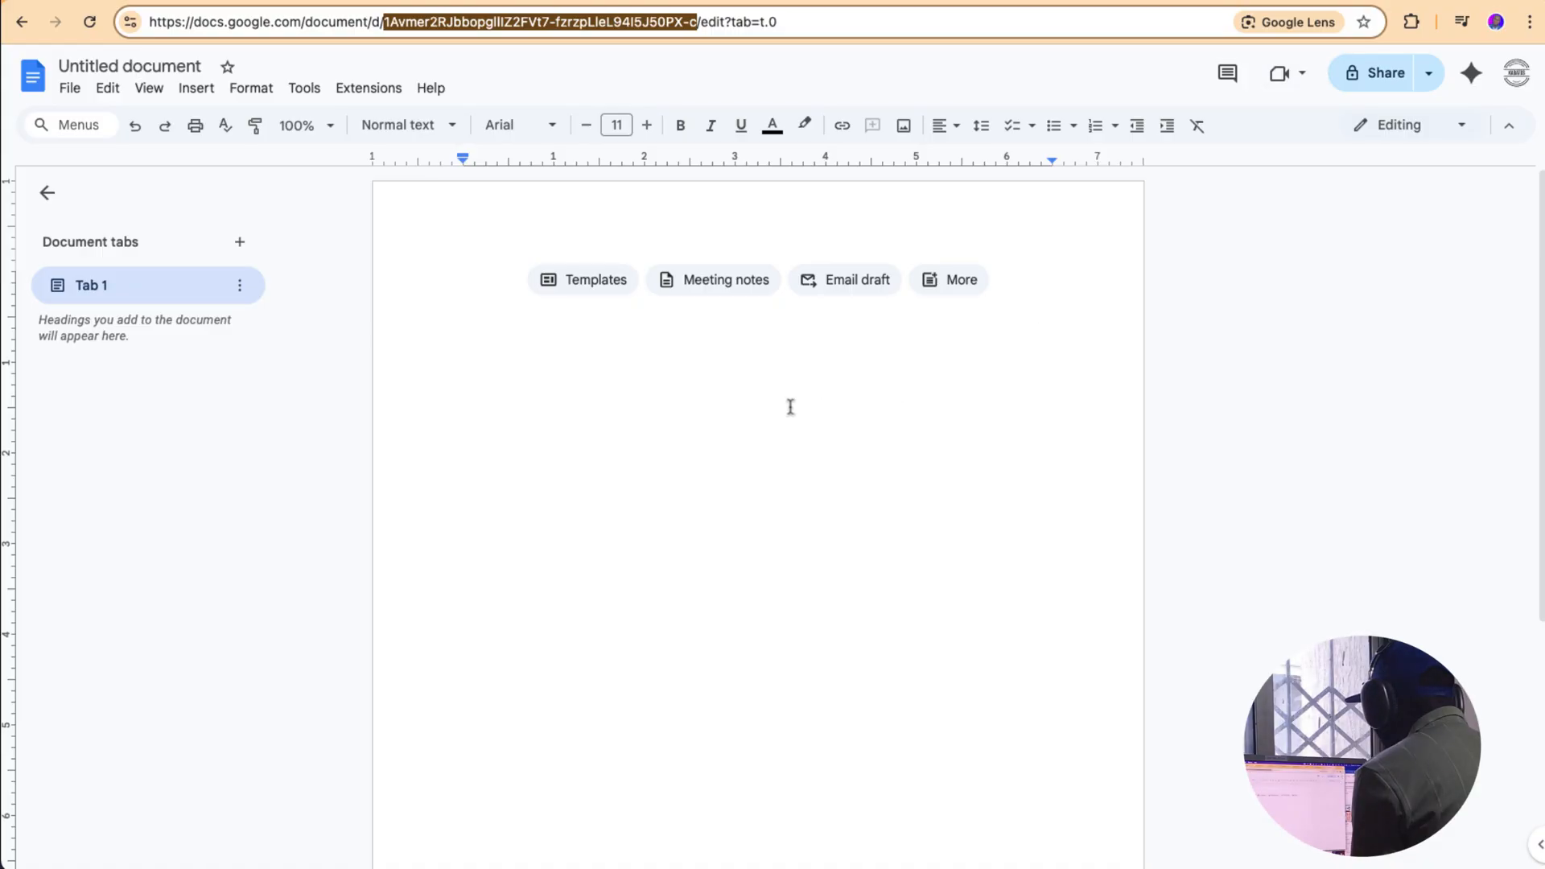
pyautogui.scroll(-3, 650, 552)
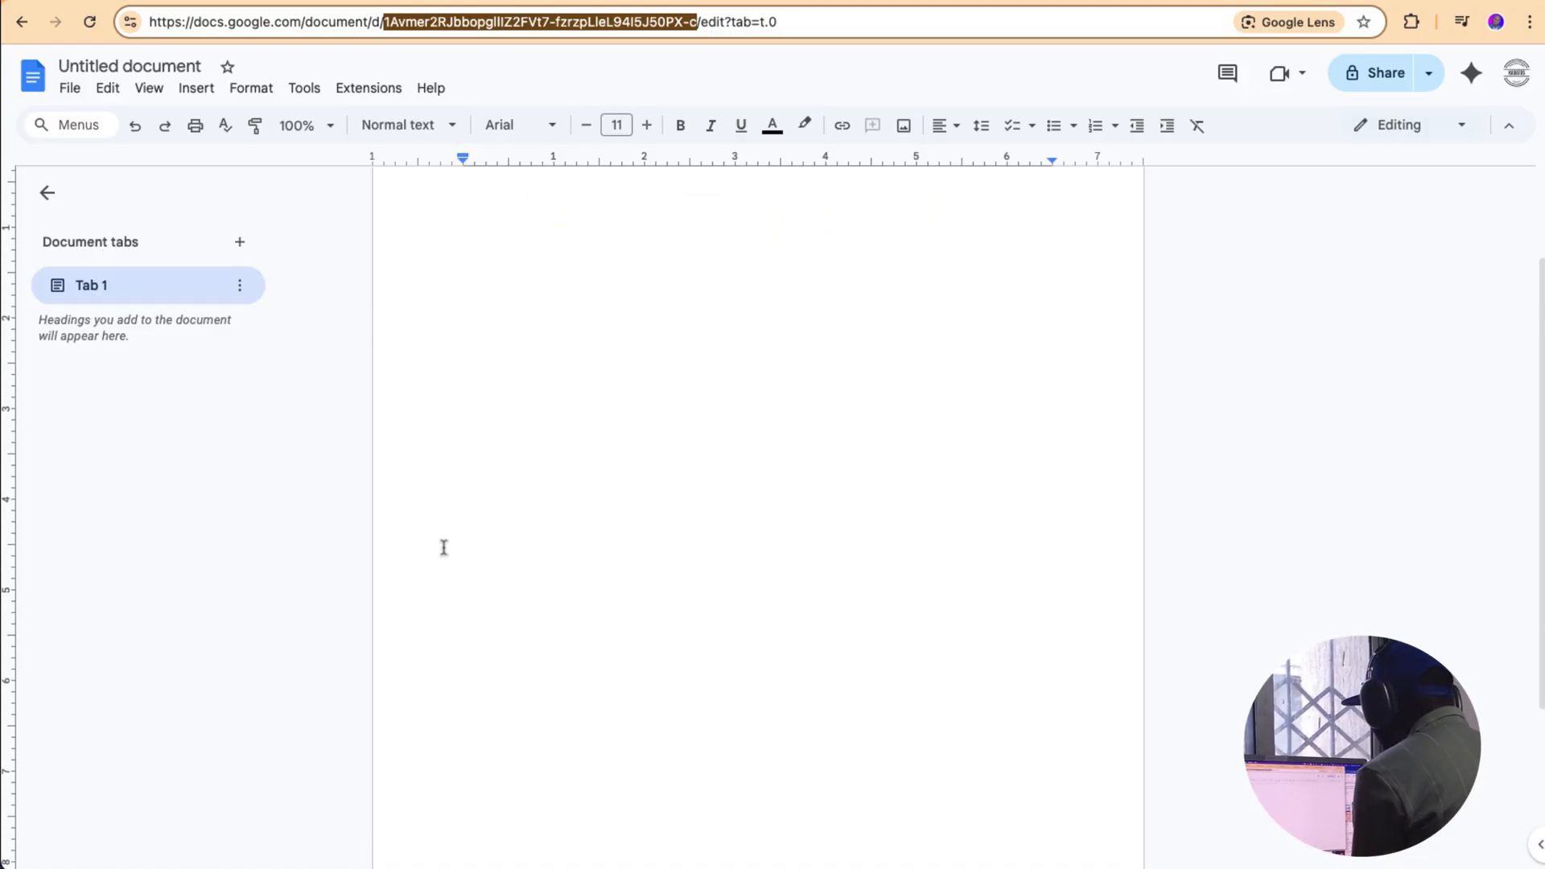
pyautogui.scroll(-2, 534, 551)
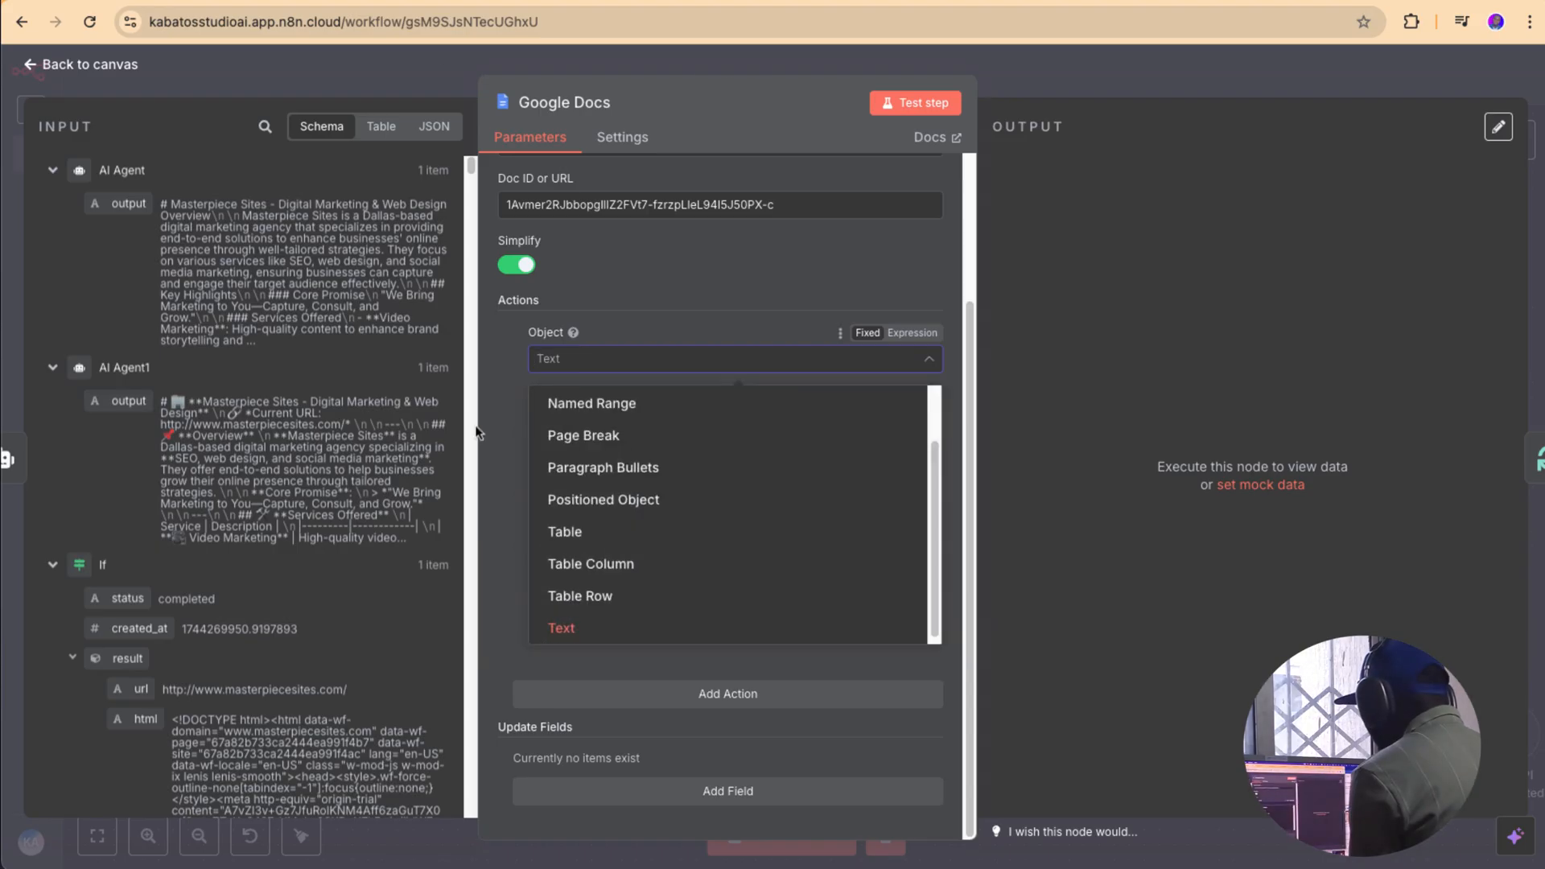
pyautogui.click(808, 61)
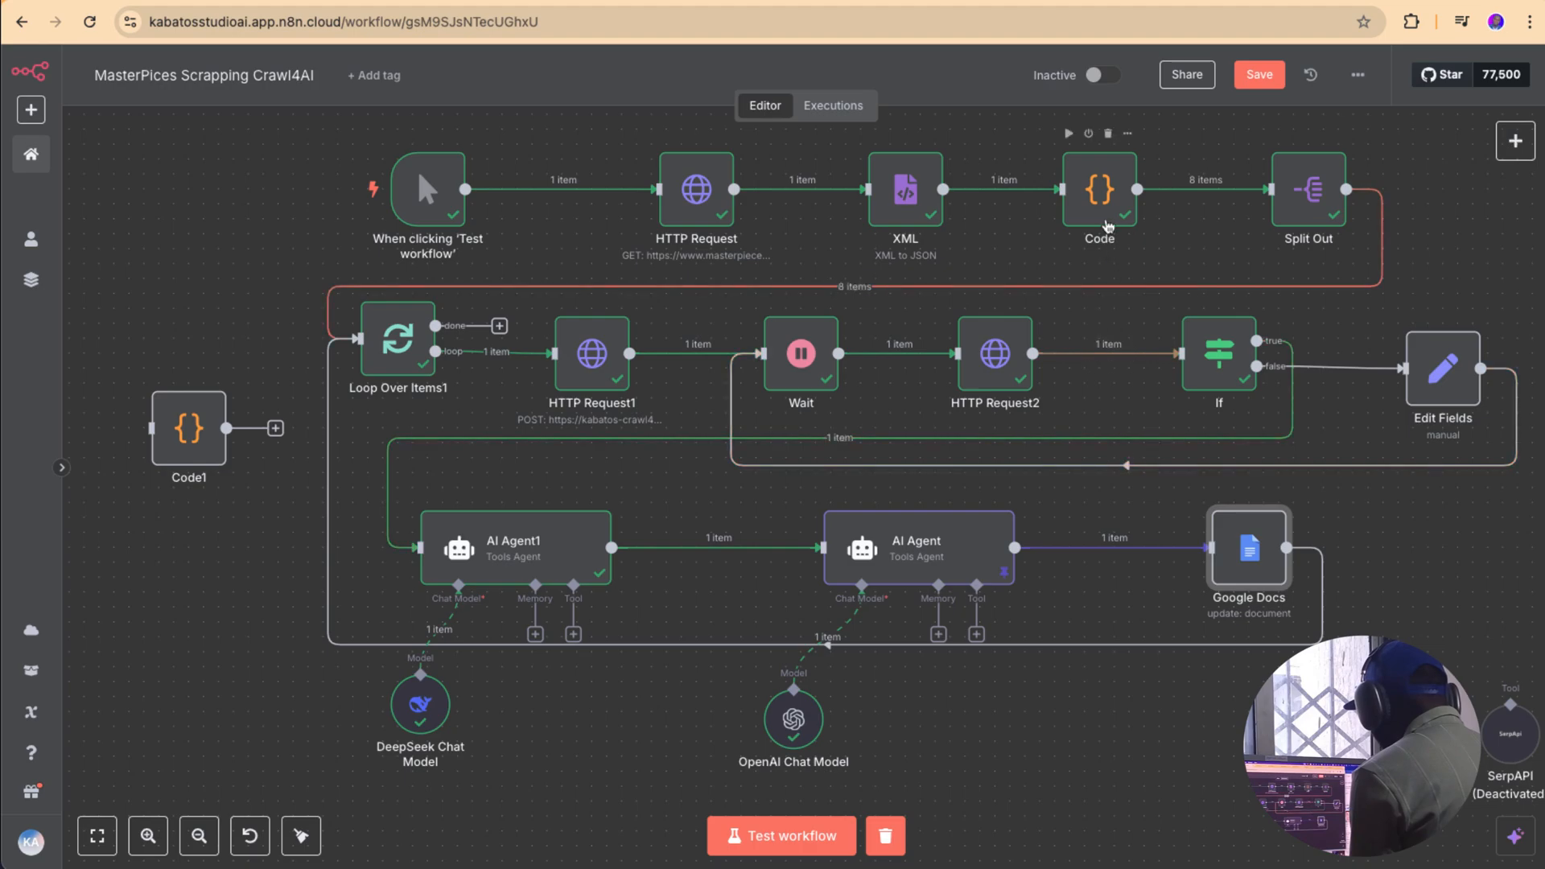
pyautogui.doubleClick(1099, 190)
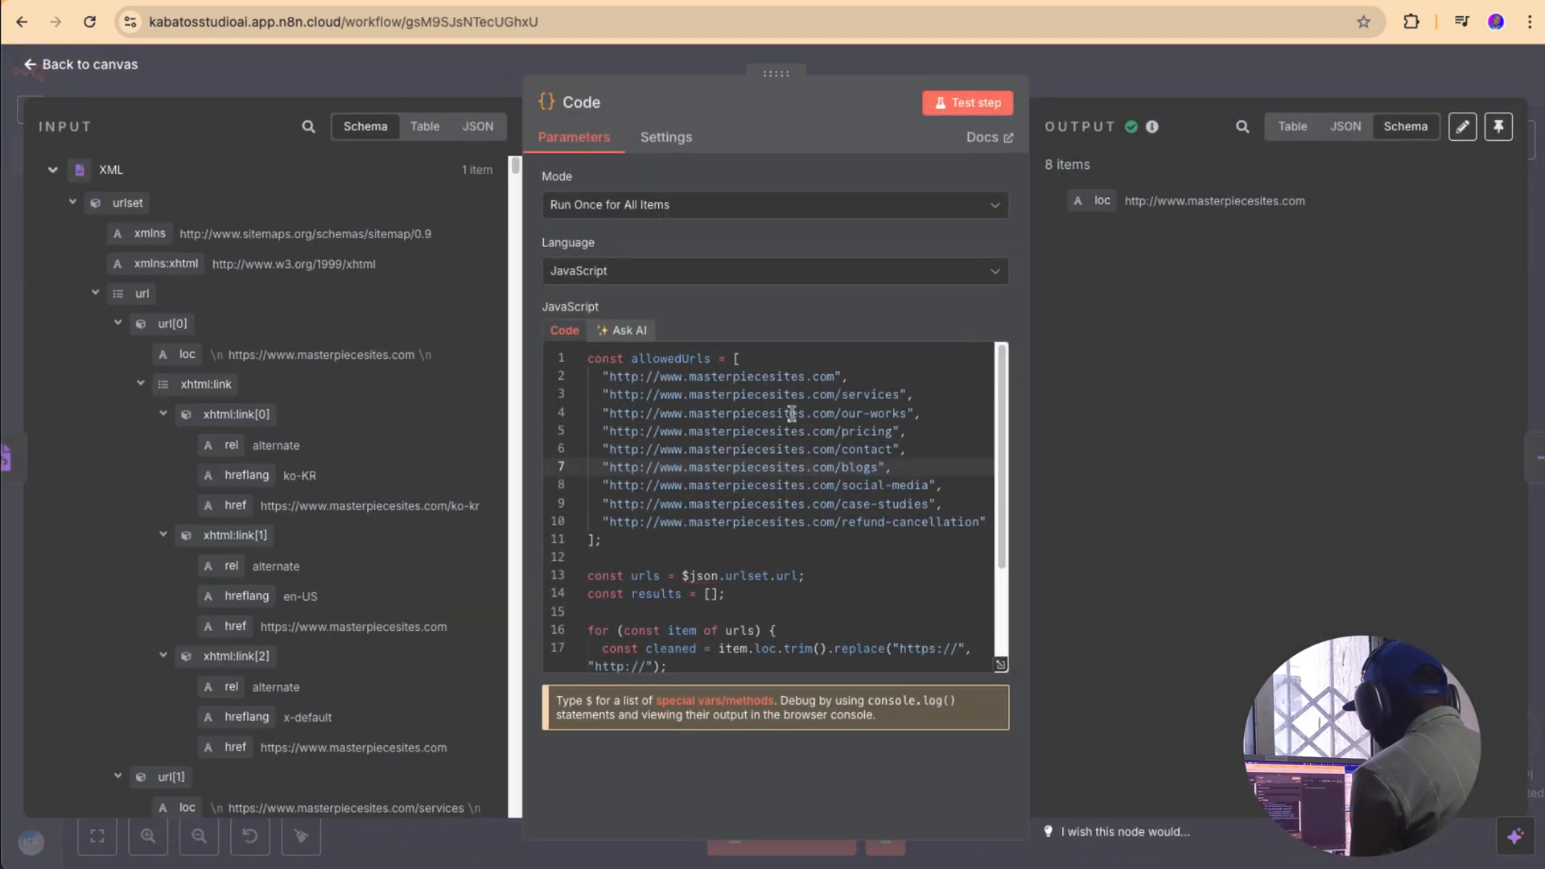
# Close the Code node, check the target document for text, and reopen the Google Docs node.
pyautogui.click(1105, 91)
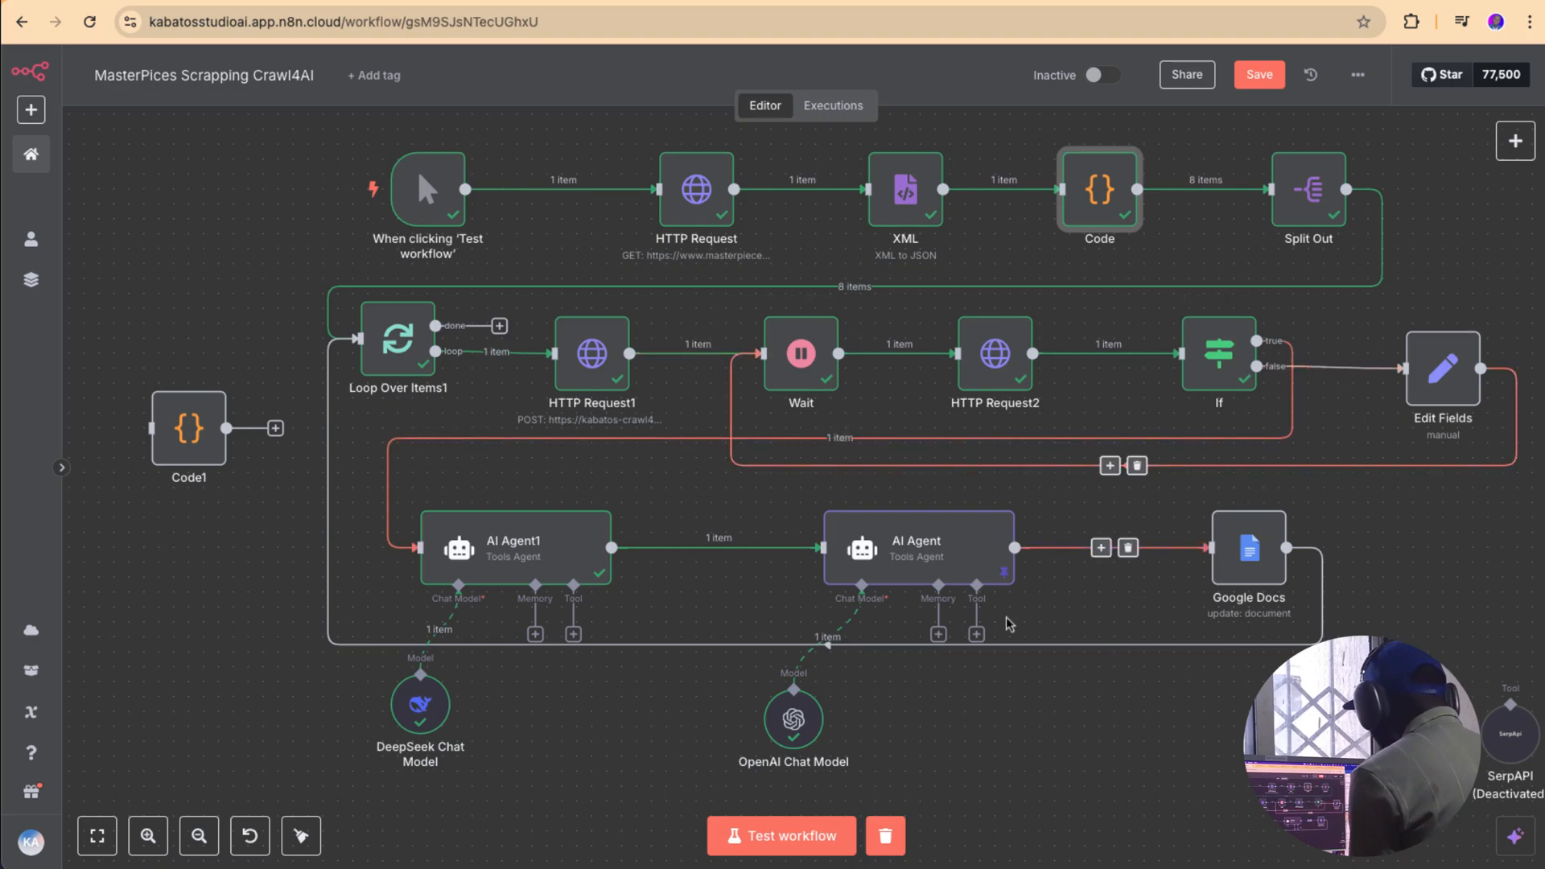
pyautogui.click(1305, 4)
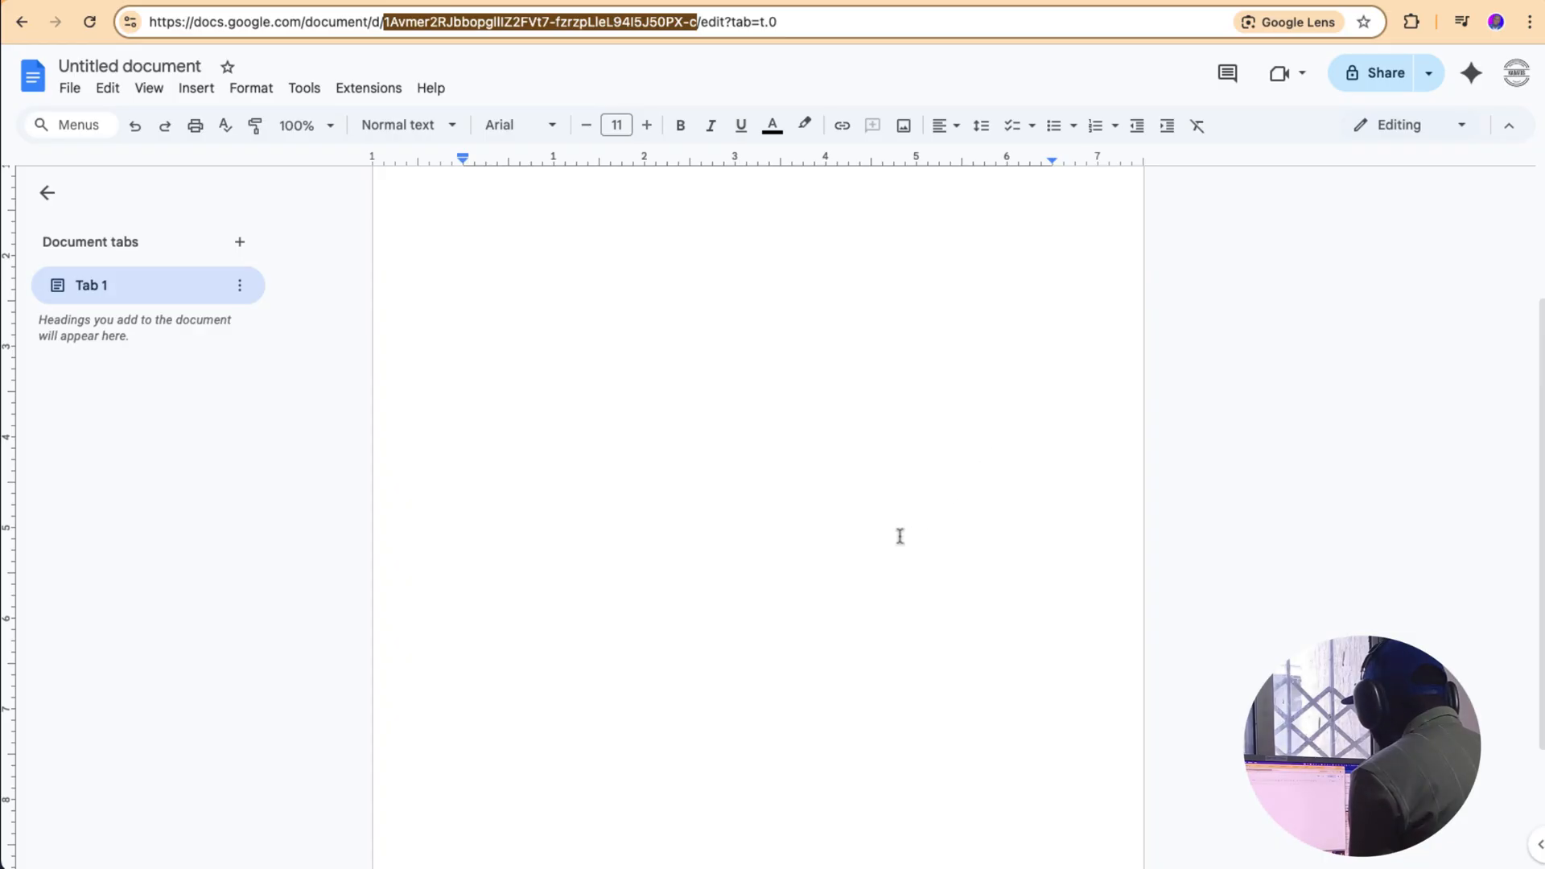
pyautogui.scroll(-1, 653, 605)
pyautogui.scroll(-1, 682, 630)
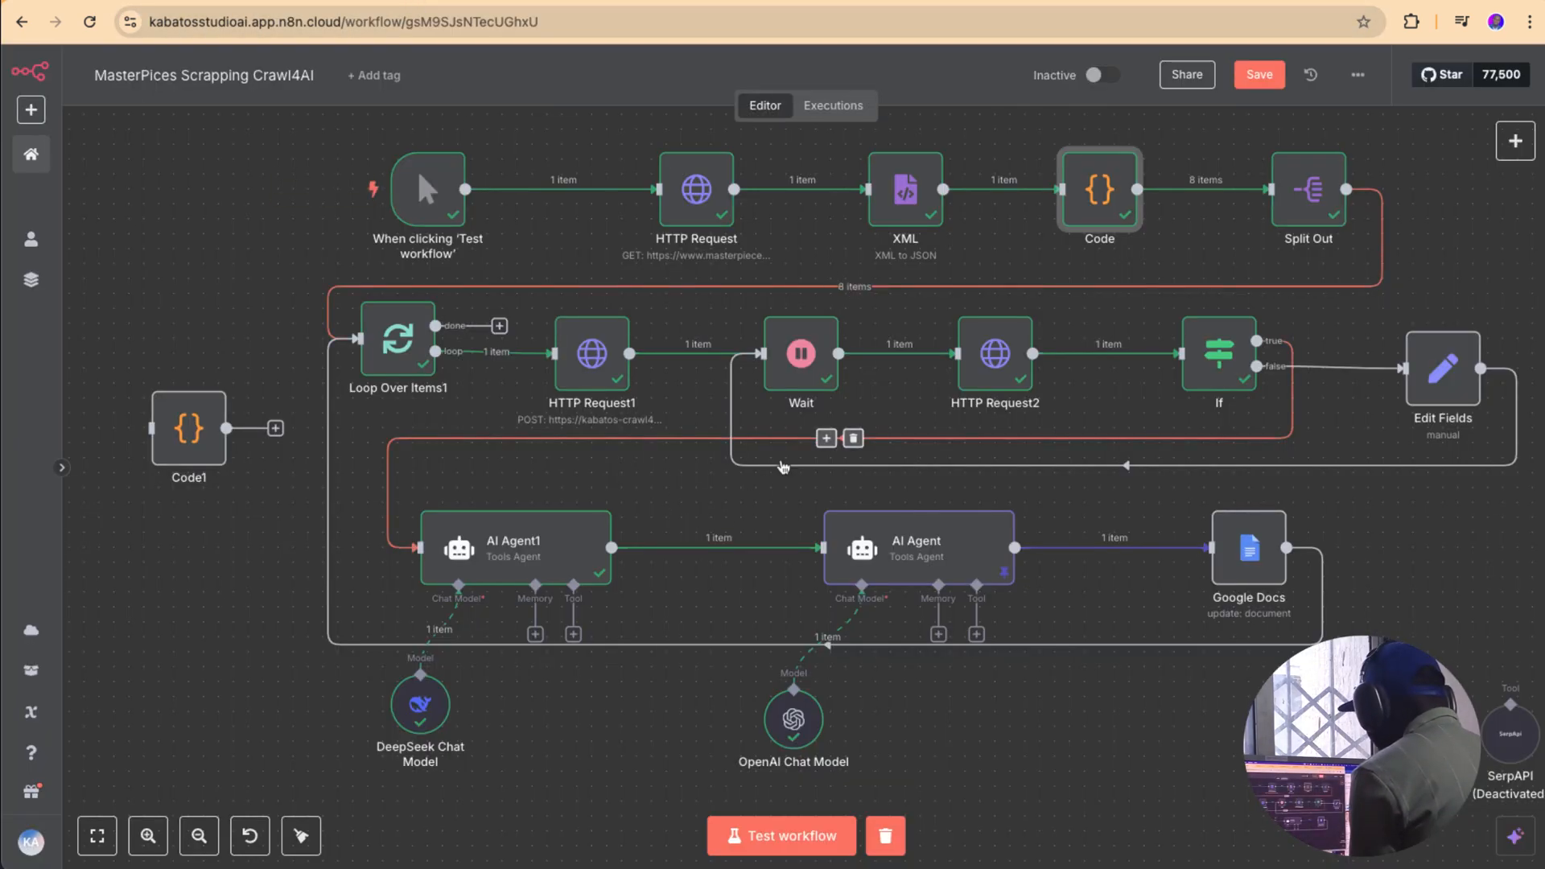
pyautogui.doubleClick(1238, 563)
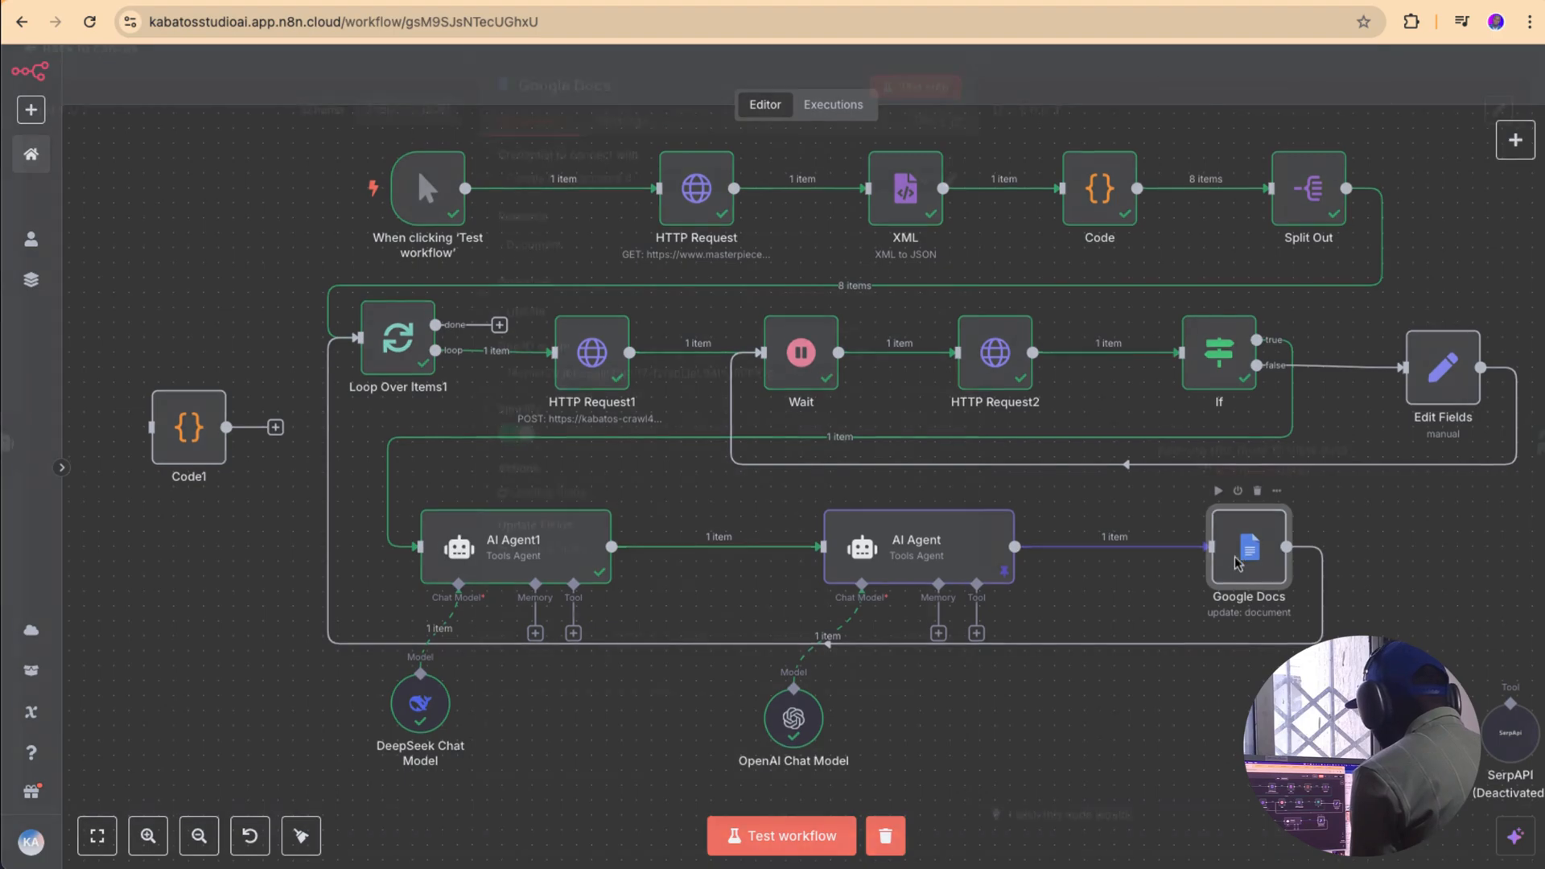
pyautogui.scroll(-3, 580, 525)
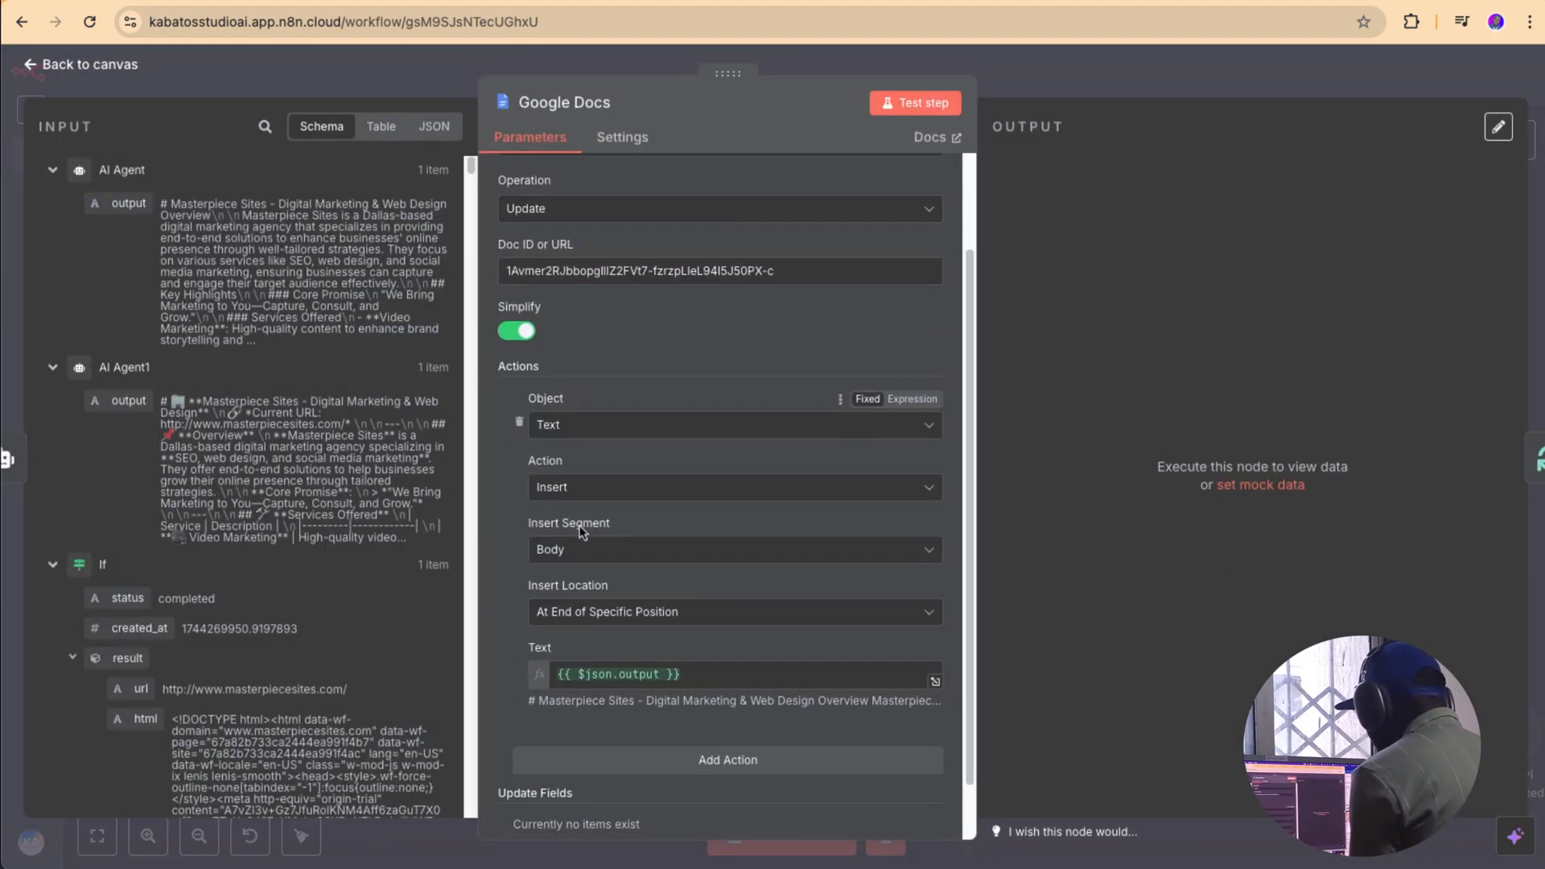
pyautogui.scroll(-1, 579, 524)
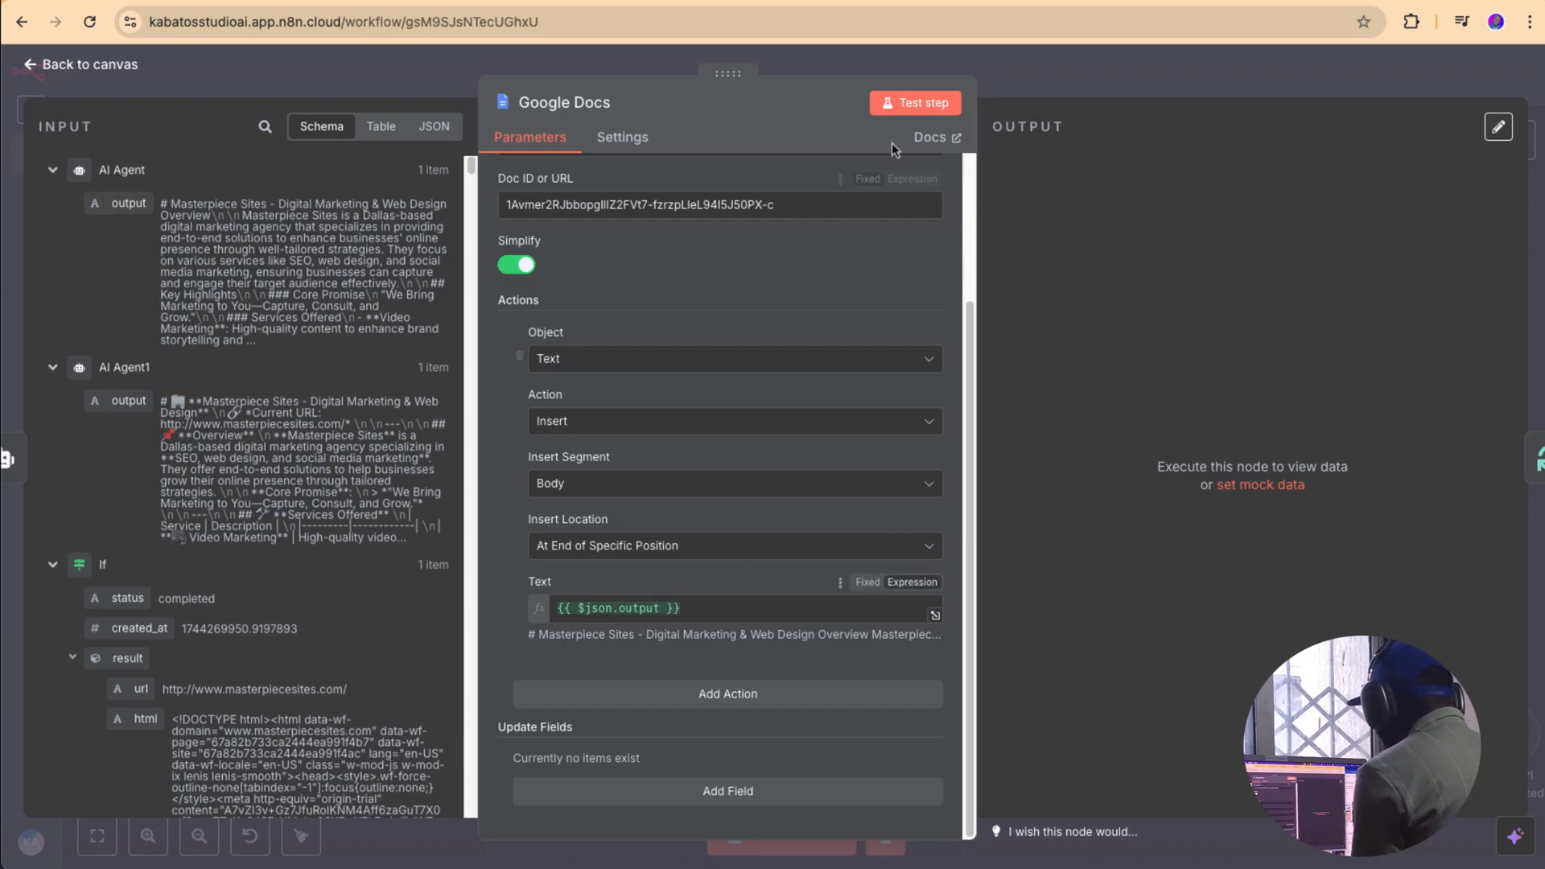
# Test the Google Docs node, inspect its error, and switch to a different account credential.
pyautogui.click(921, 103)
pyautogui.click(1010, 418)
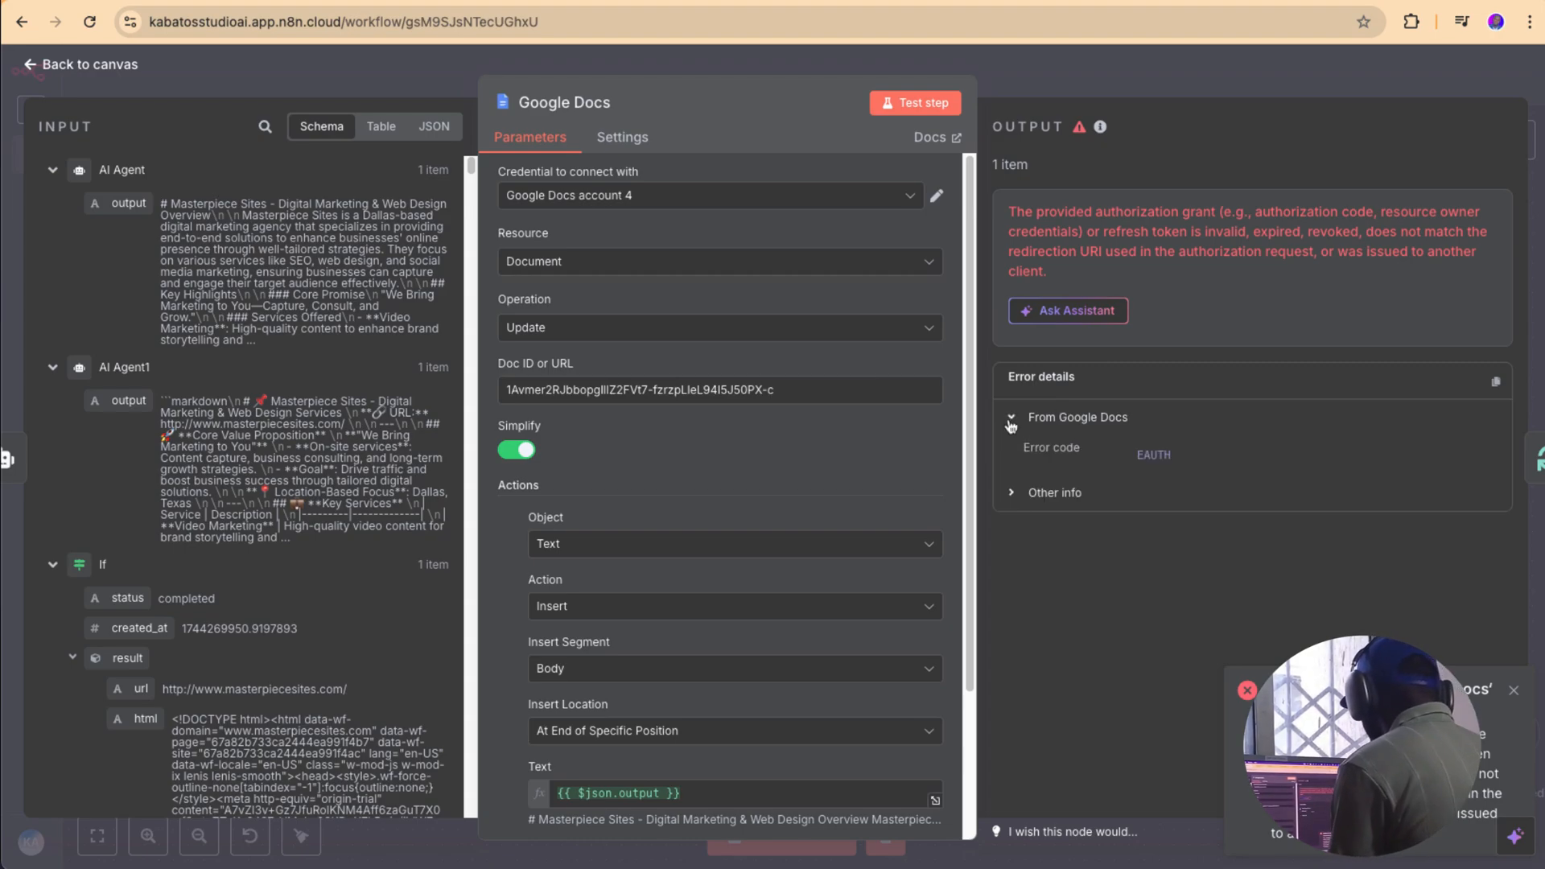
pyautogui.click(1010, 418)
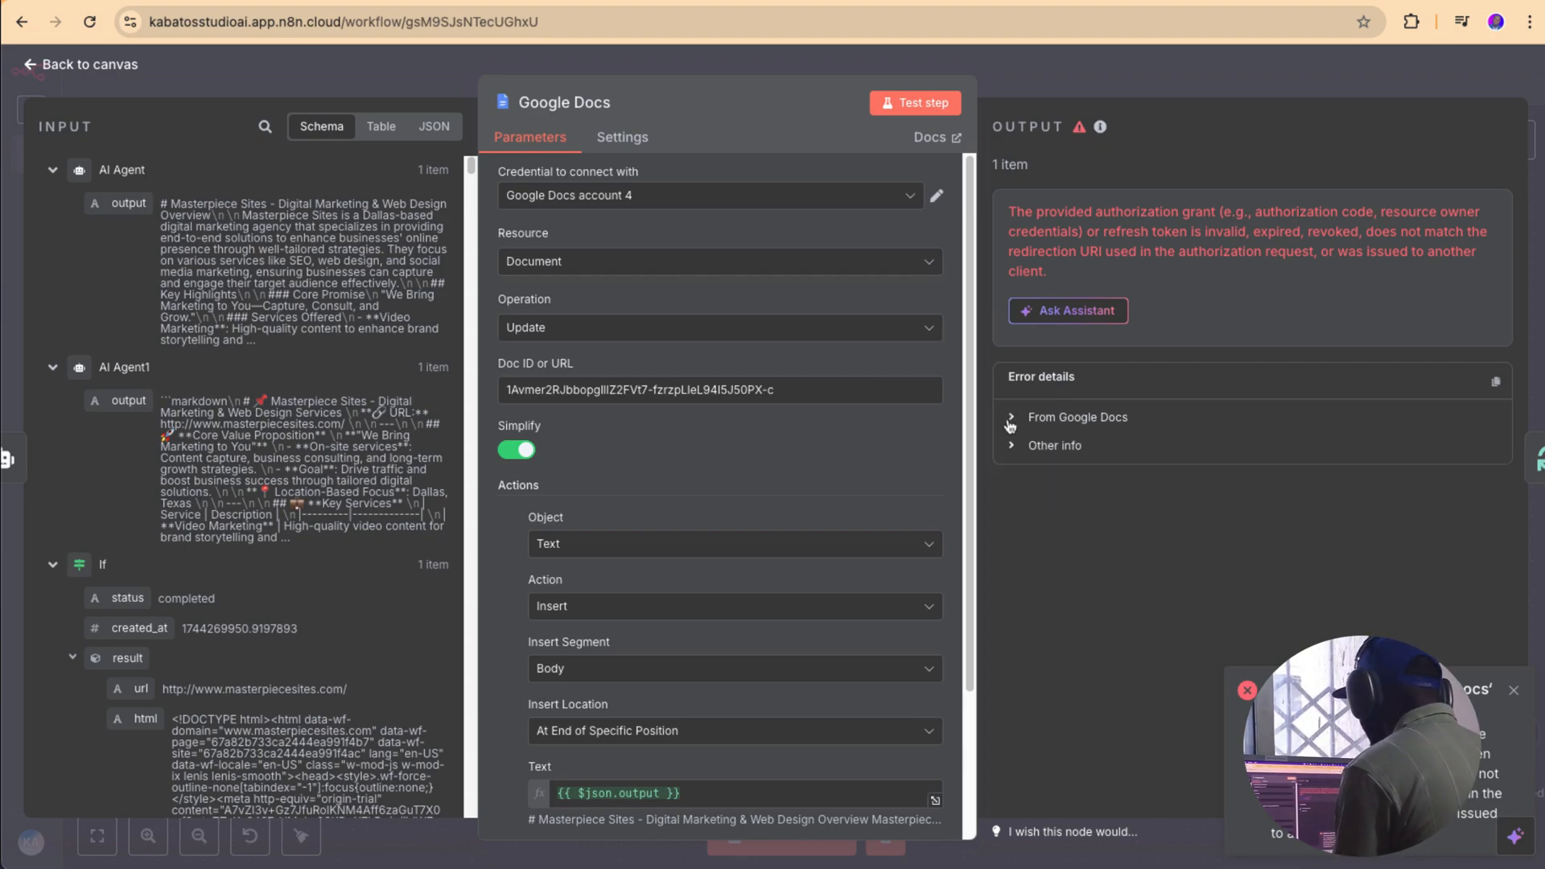
pyautogui.click(771, 196)
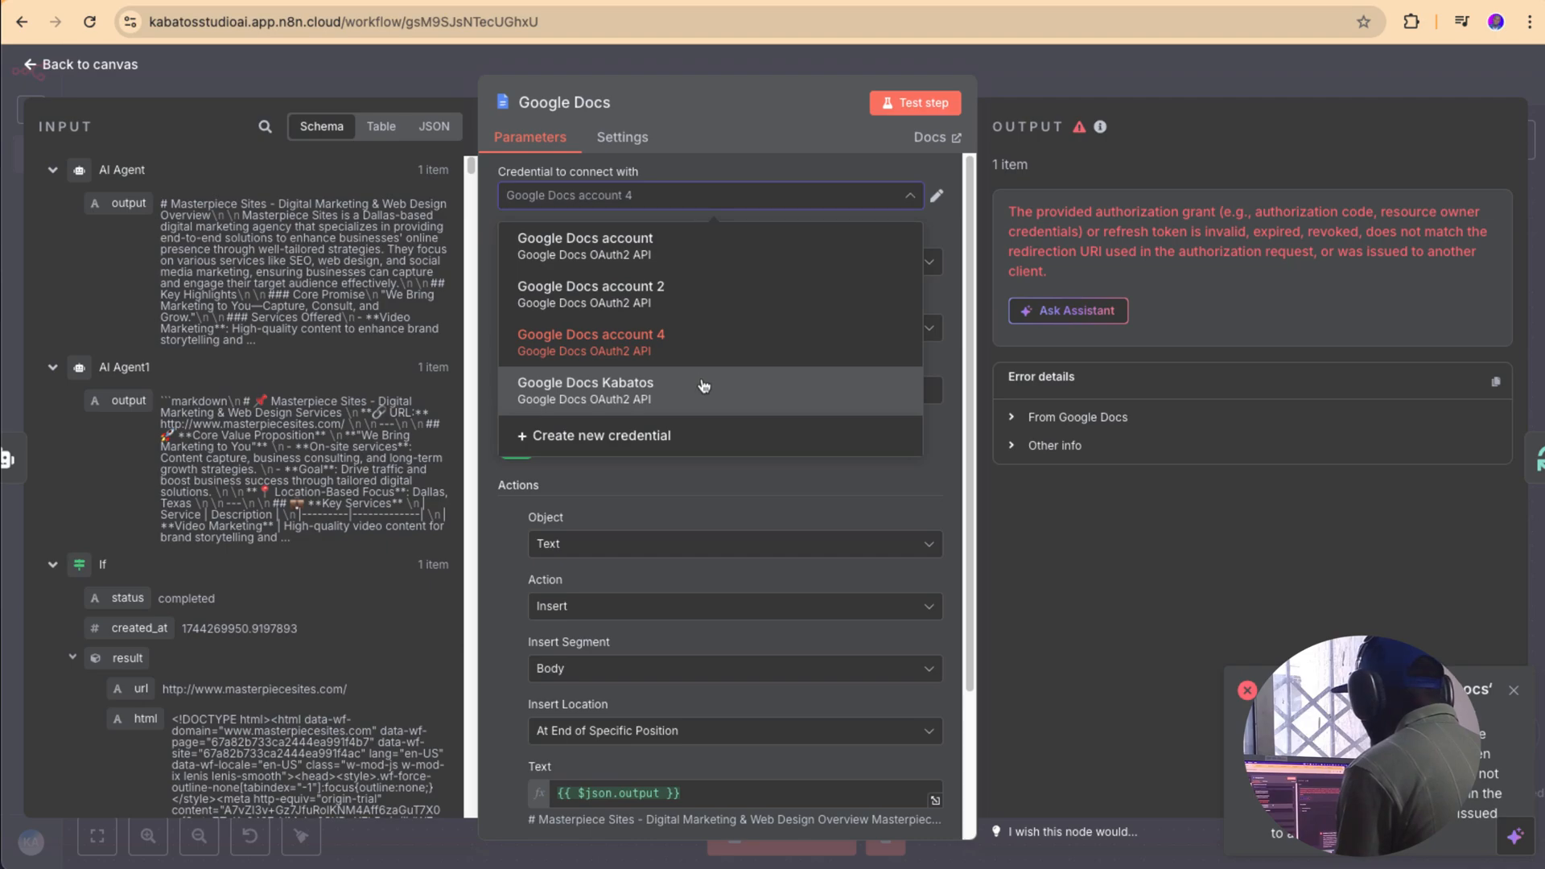
pyautogui.click(704, 386)
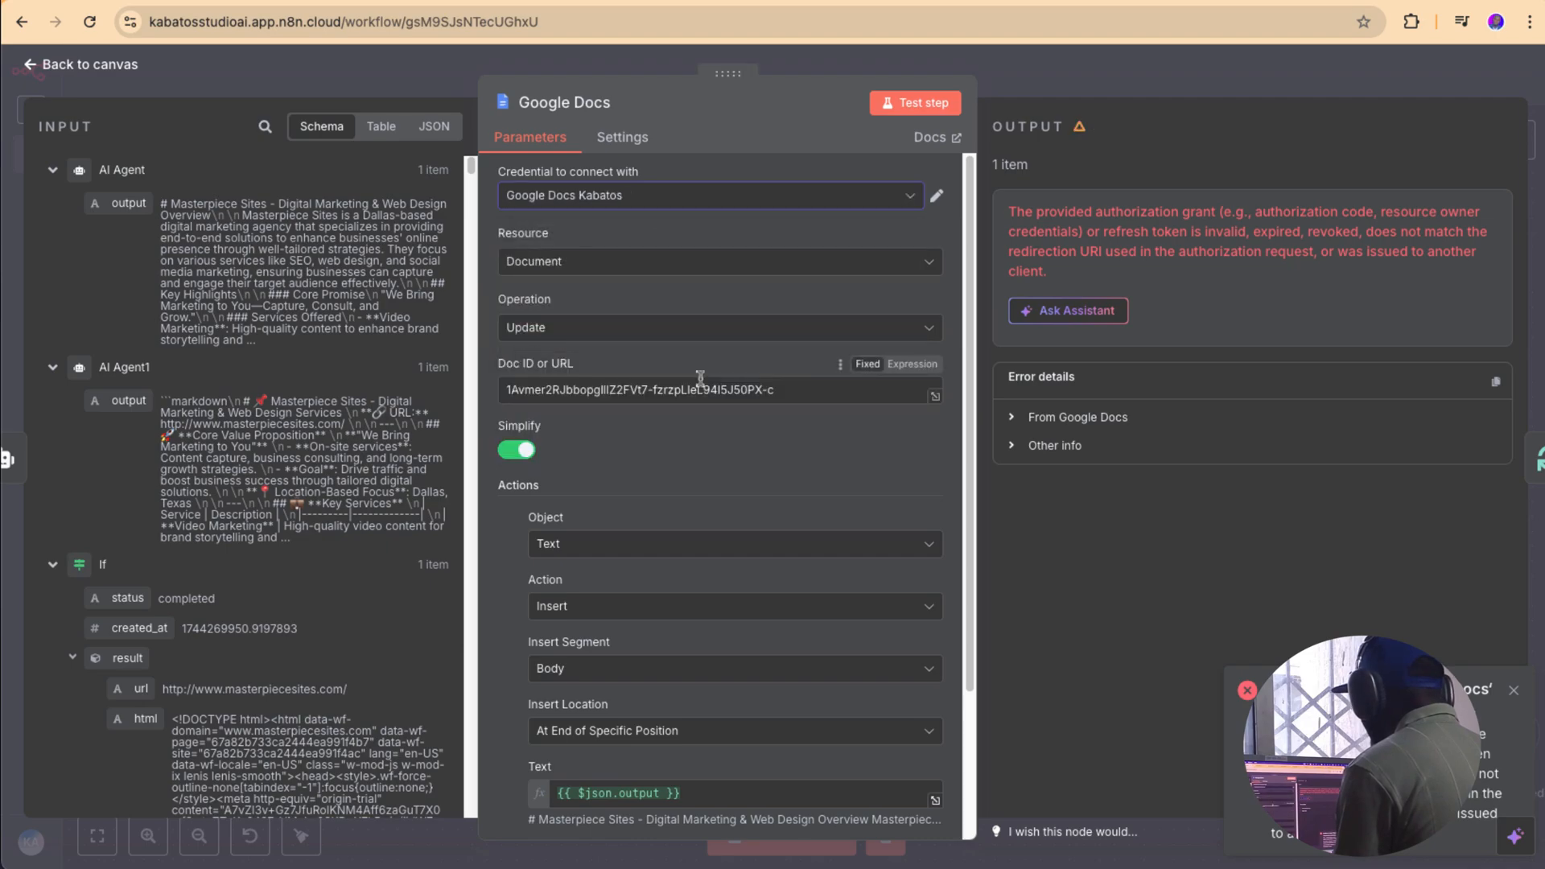
# Rerun the Google Docs node with the new credential and view its output as JSON.
pyautogui.click(832, 63)
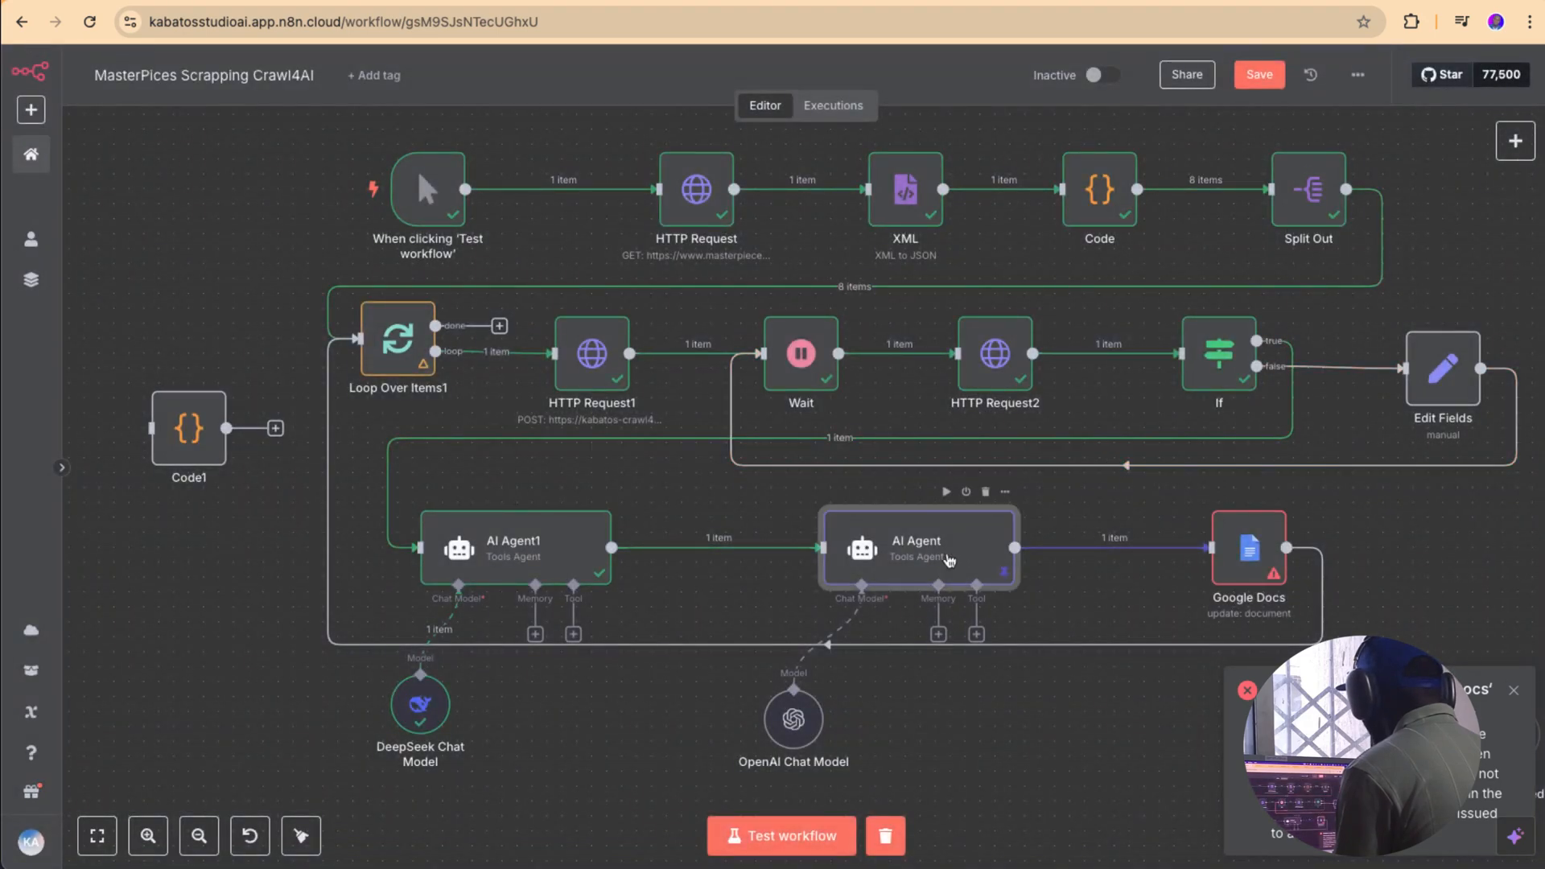
pyautogui.press('Return')
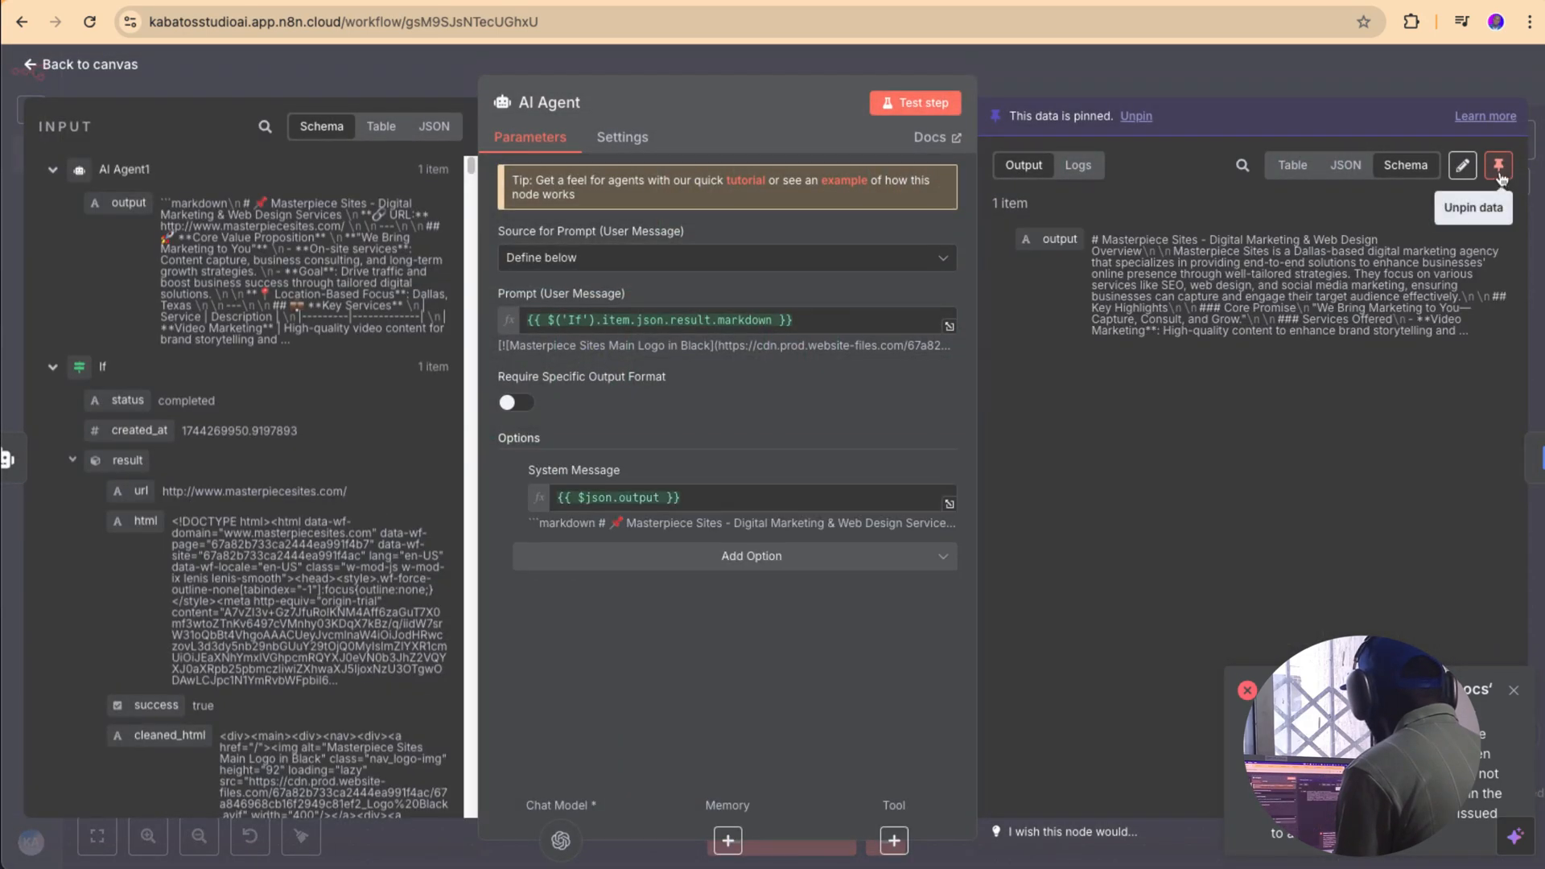
pyautogui.click(1464, 79)
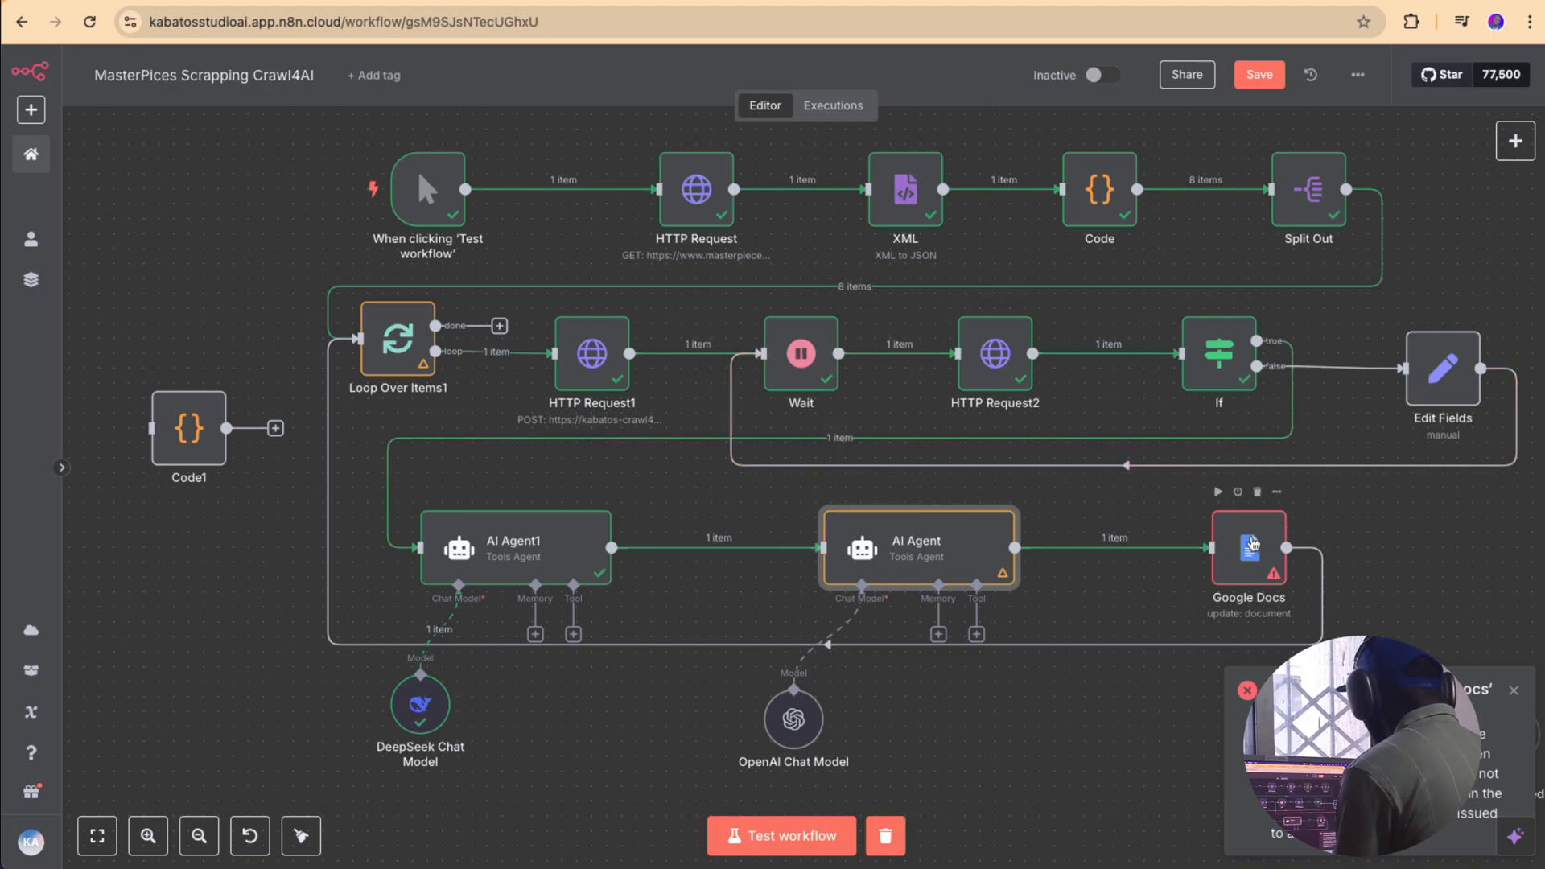
pyautogui.doubleClick(1251, 546)
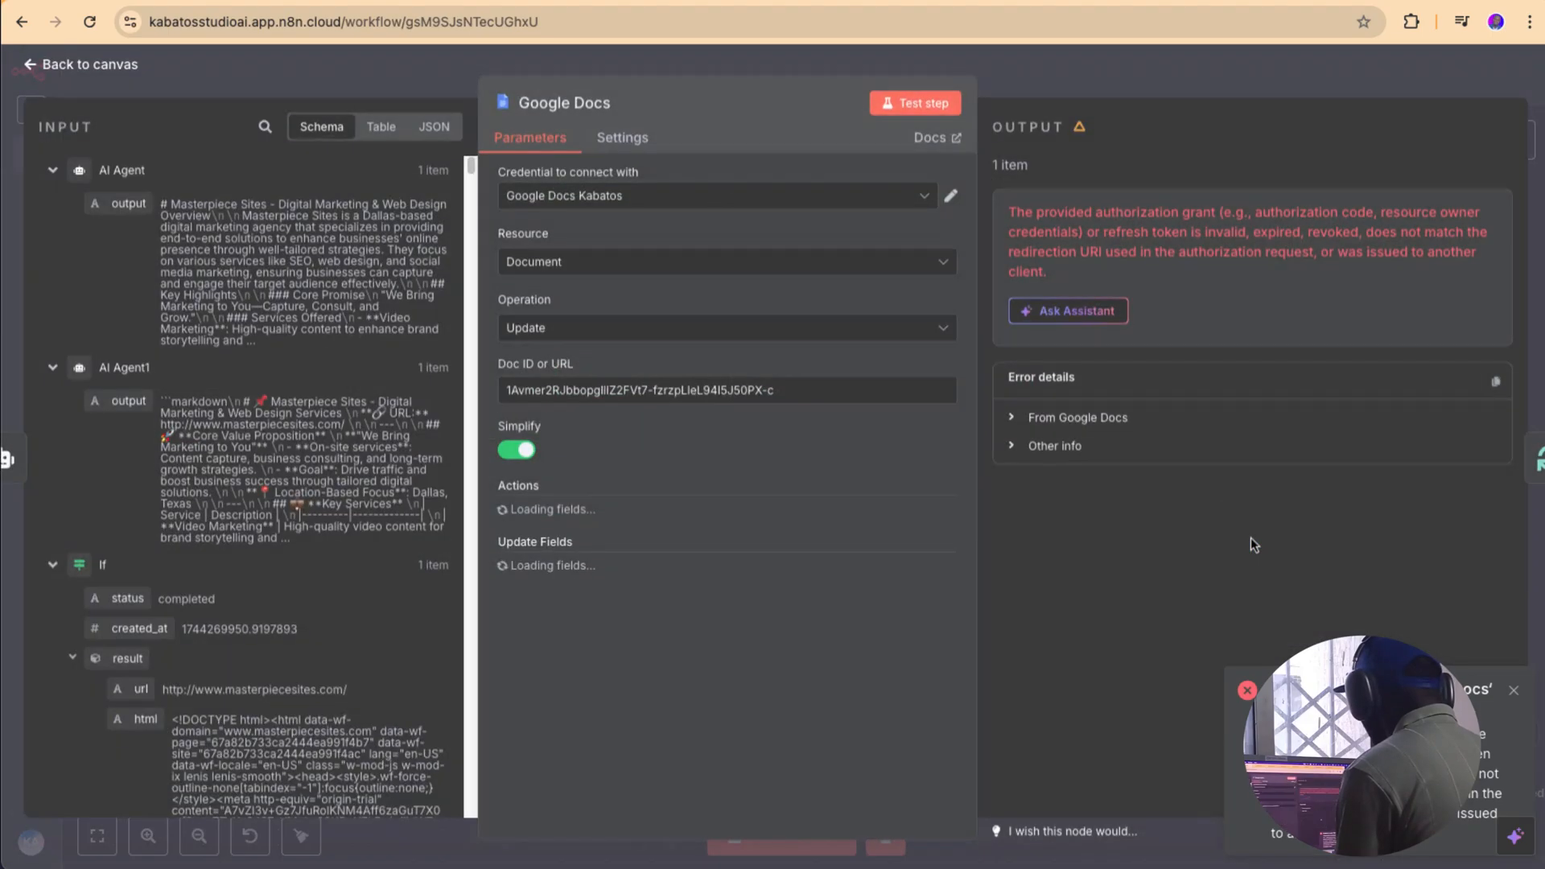
pyautogui.click(937, 109)
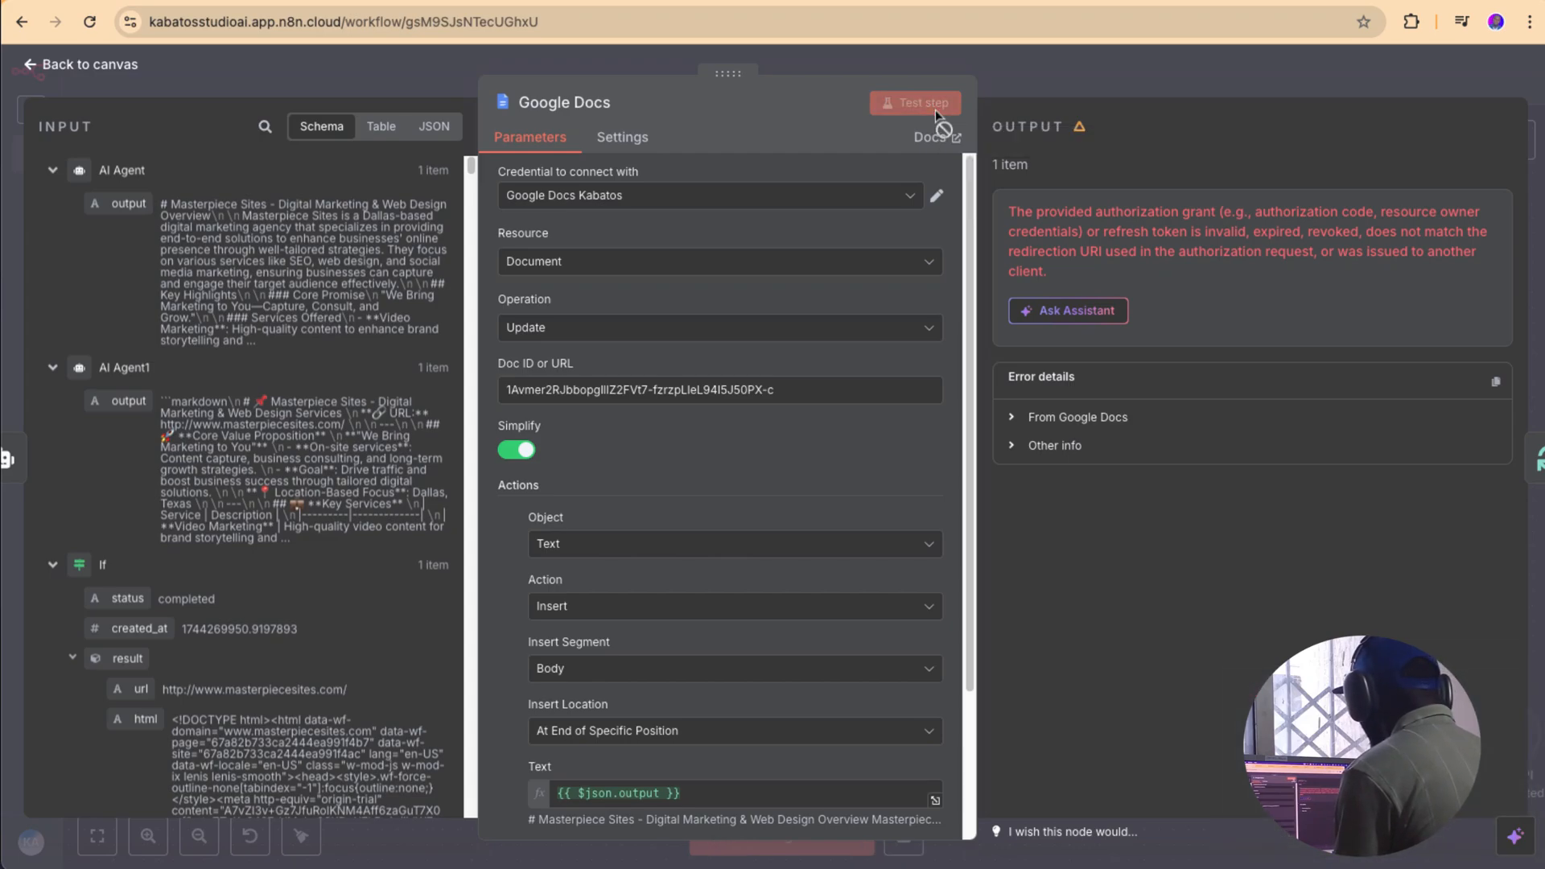
pyautogui.click(1022, 83)
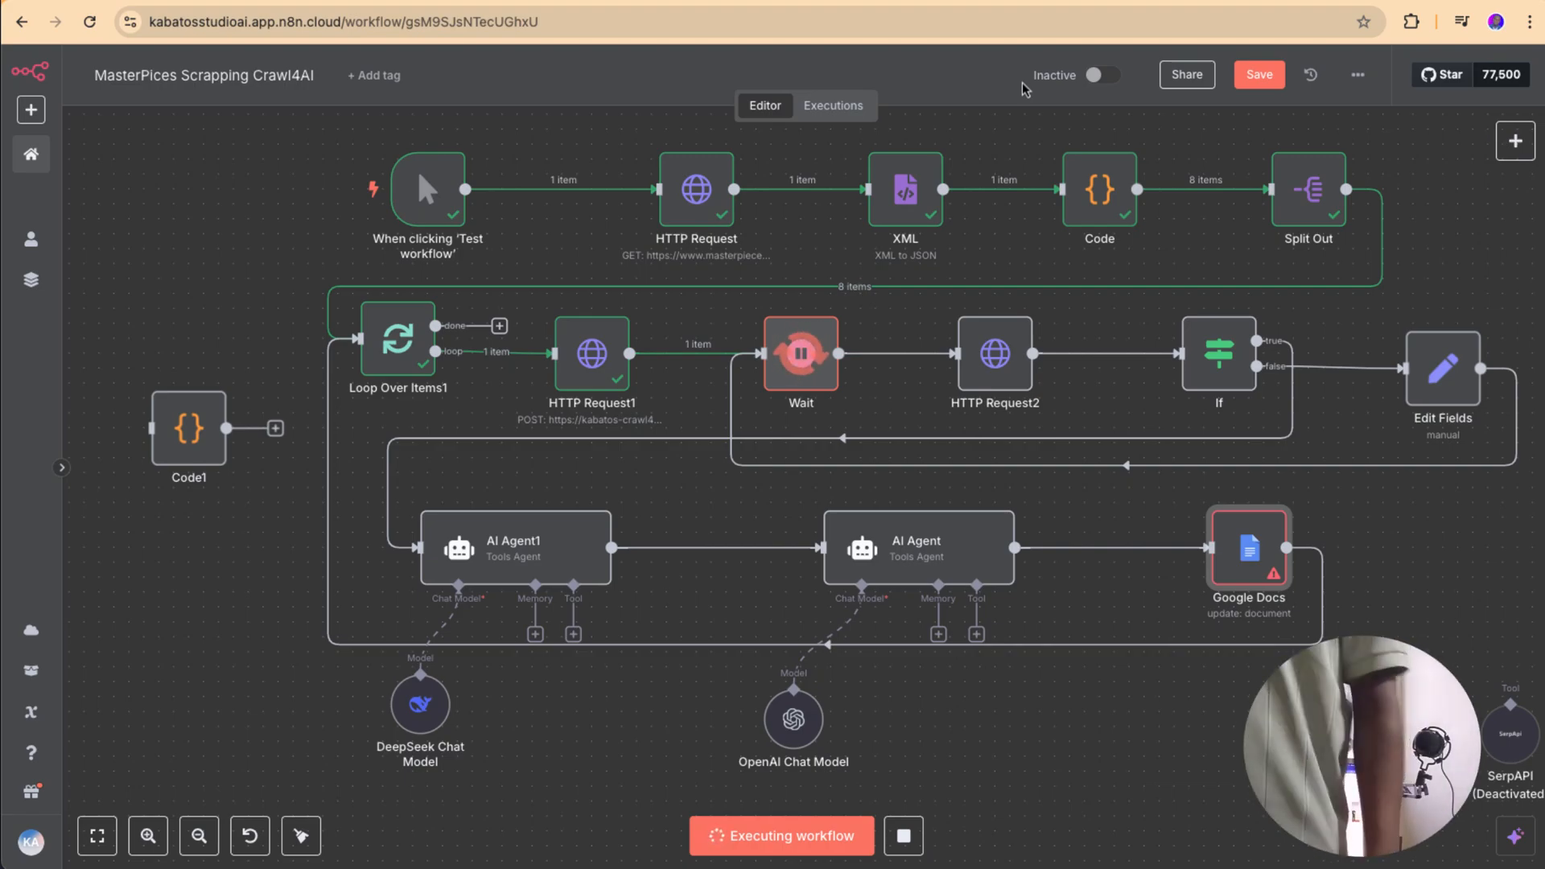
pyautogui.doubleClick(1235, 561)
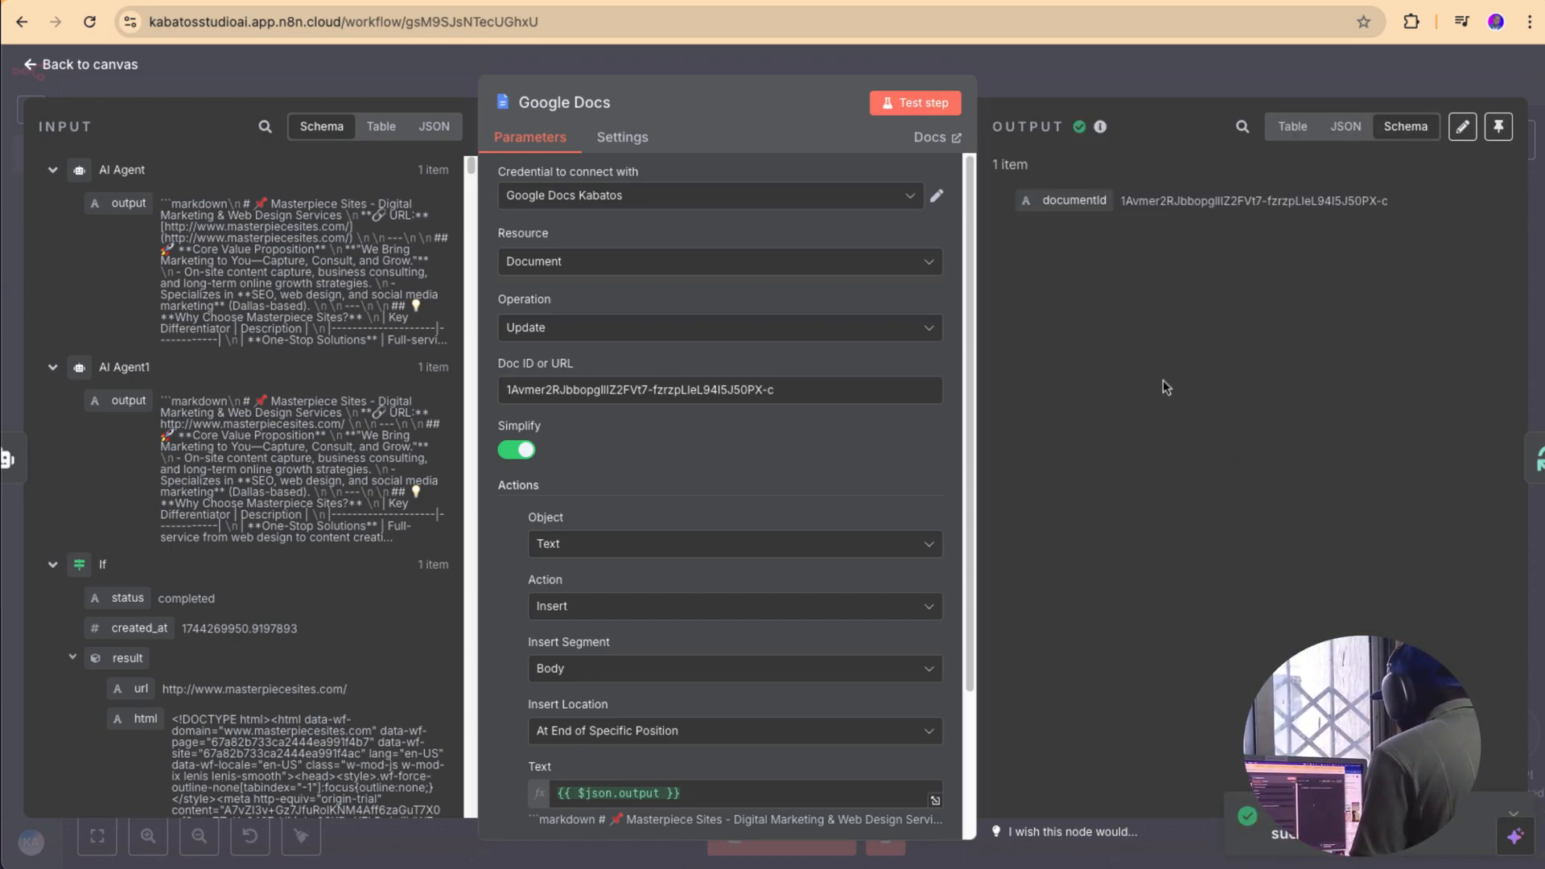
pyautogui.click(1345, 129)
# Review the node's output, then return to the Untitled document holding the raw Masterpiece Sites markdown.
pyautogui.click(1292, 129)
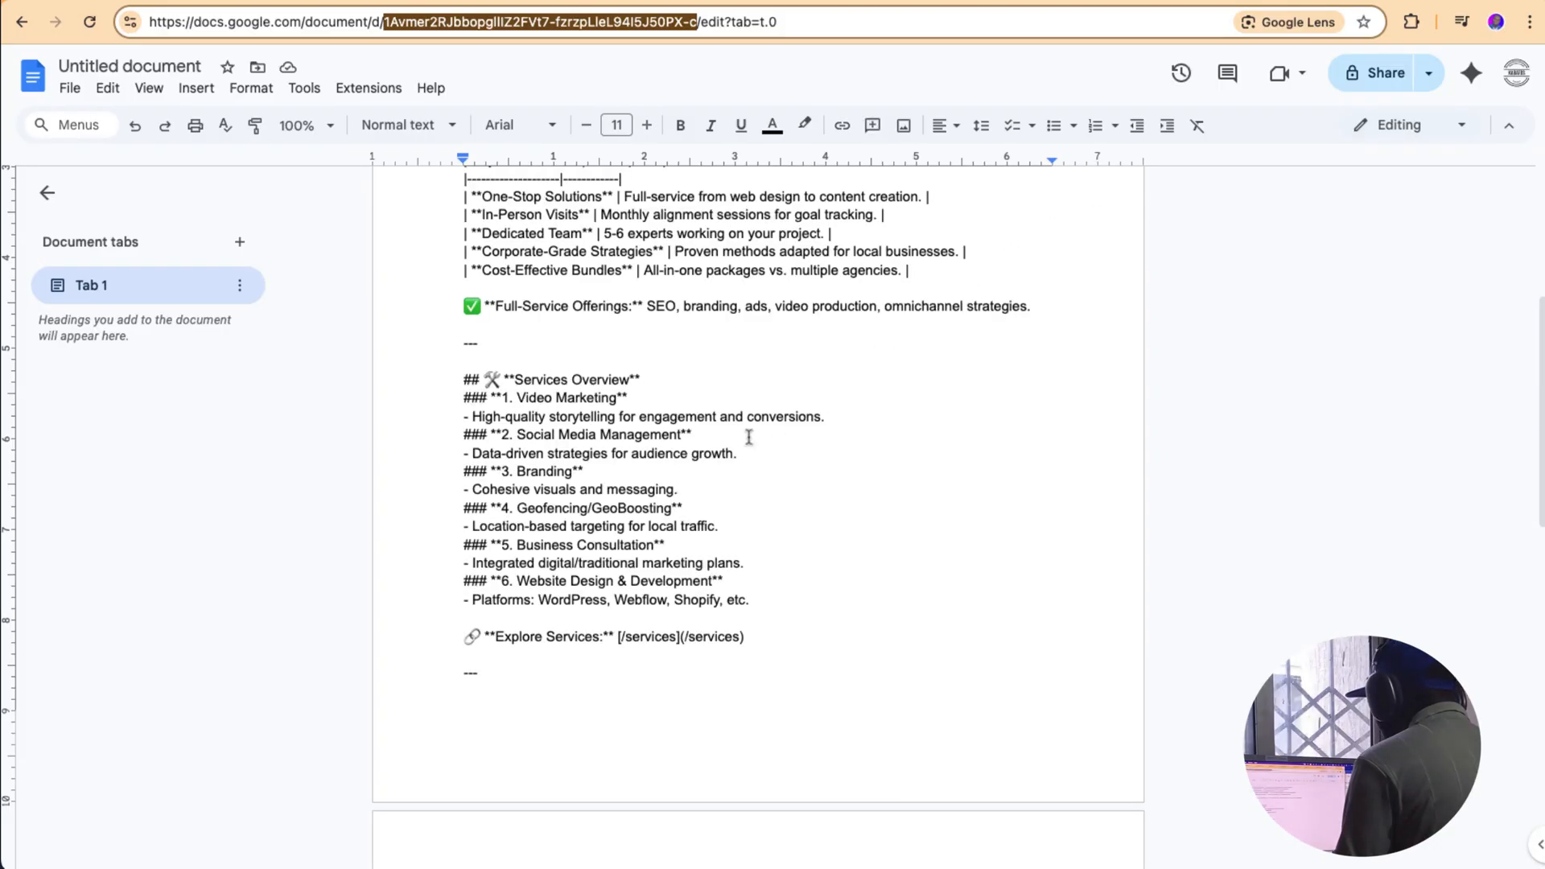
pyautogui.scroll(-7, 743, 436)
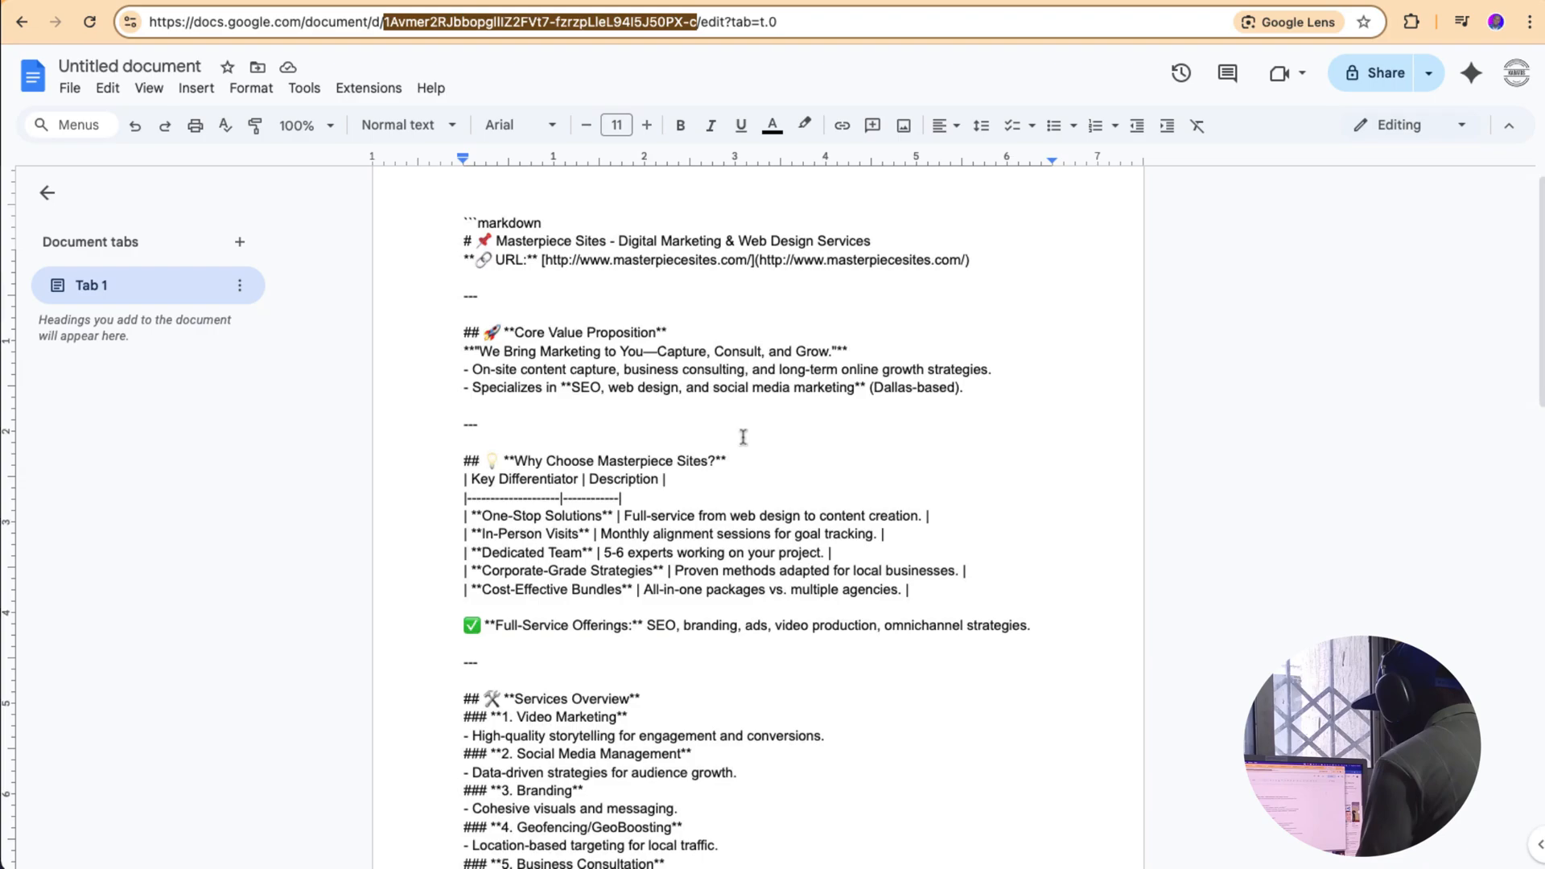
pyautogui.scroll(-10, 742, 437)
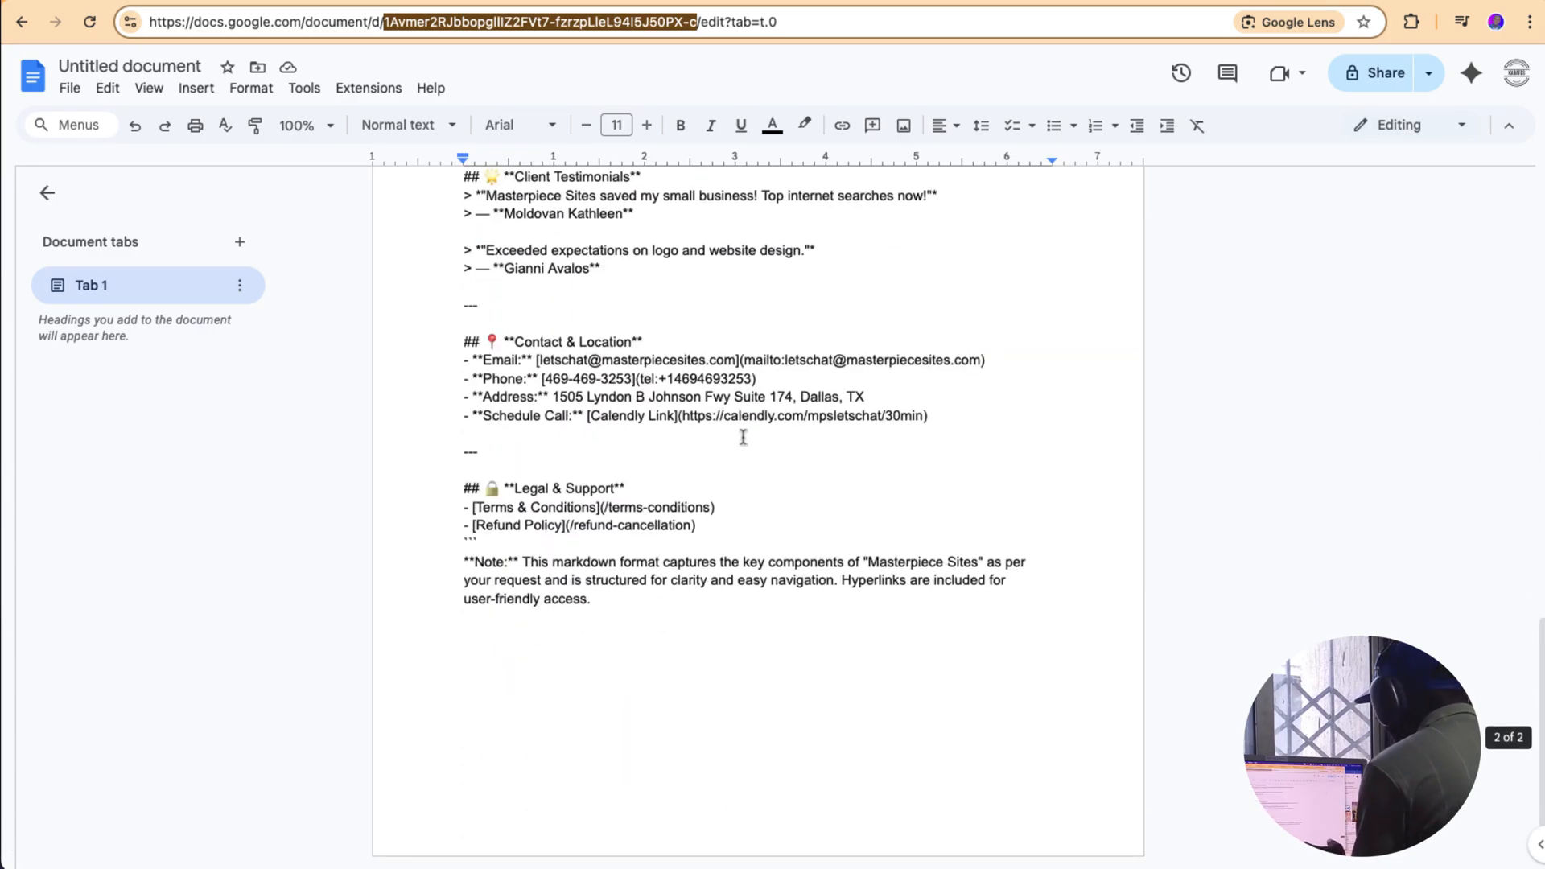
pyautogui.scroll(12, 742, 437)
pyautogui.scroll(6, 779, 515)
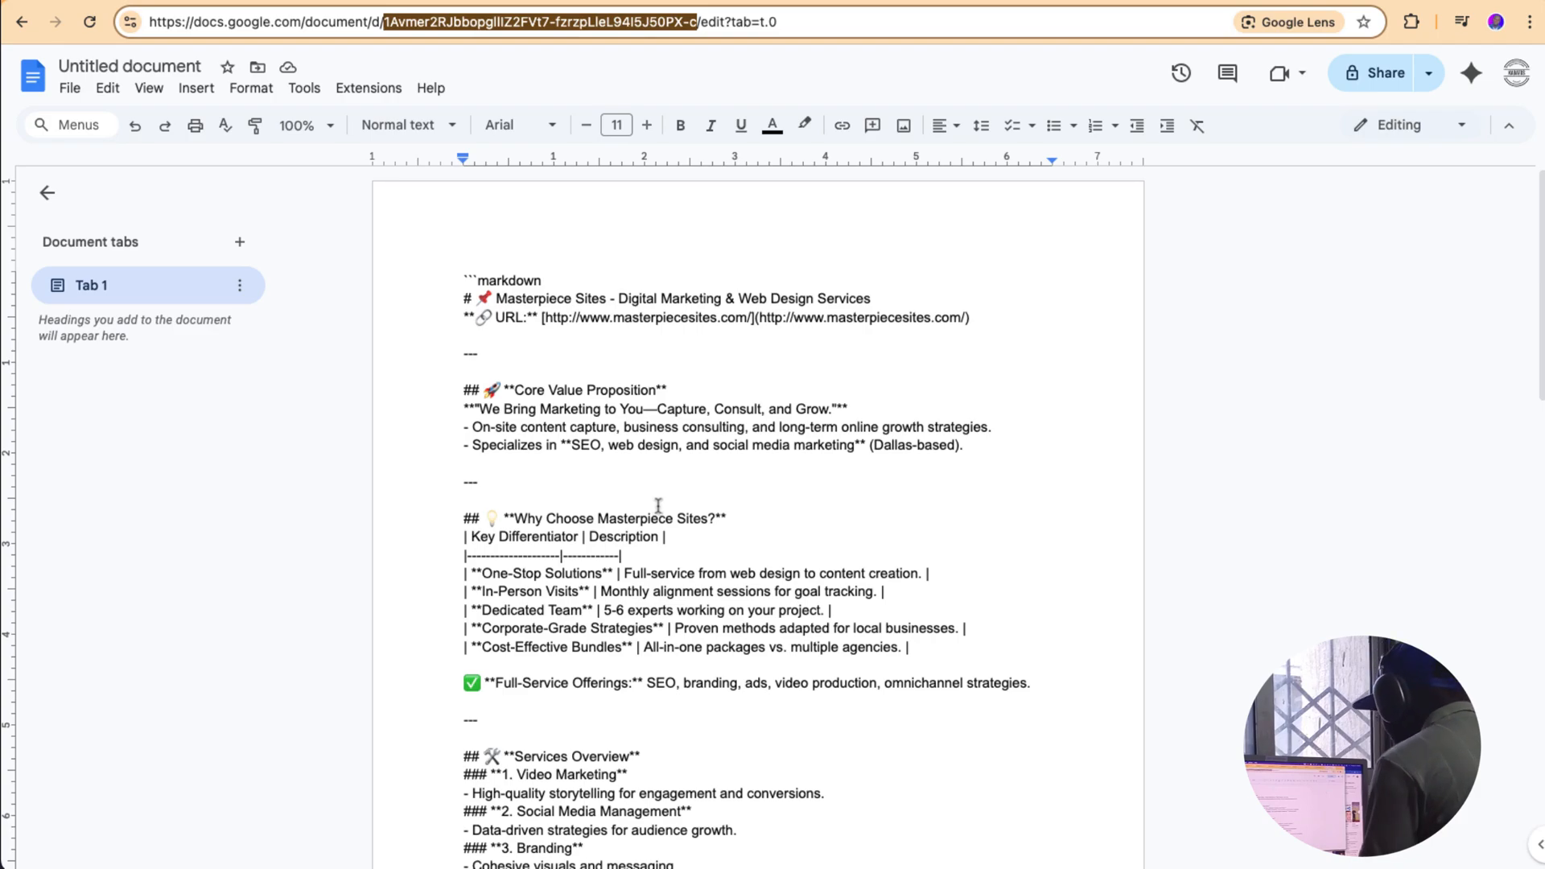
pyautogui.press('super+grave')
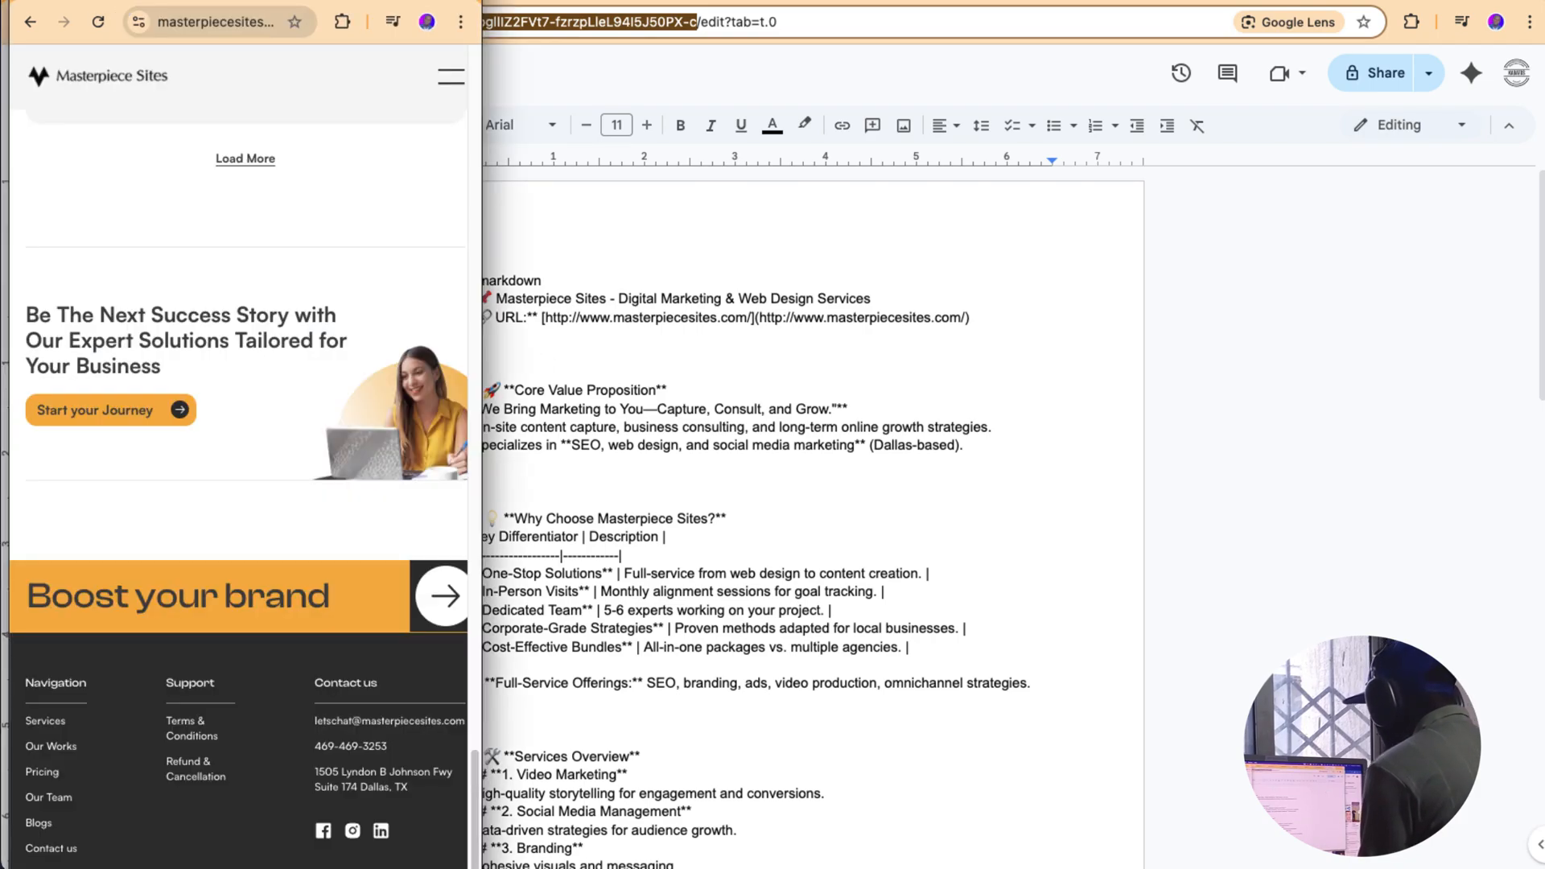
pyautogui.click(943, 519)
pyautogui.scroll(-1, 552, 490)
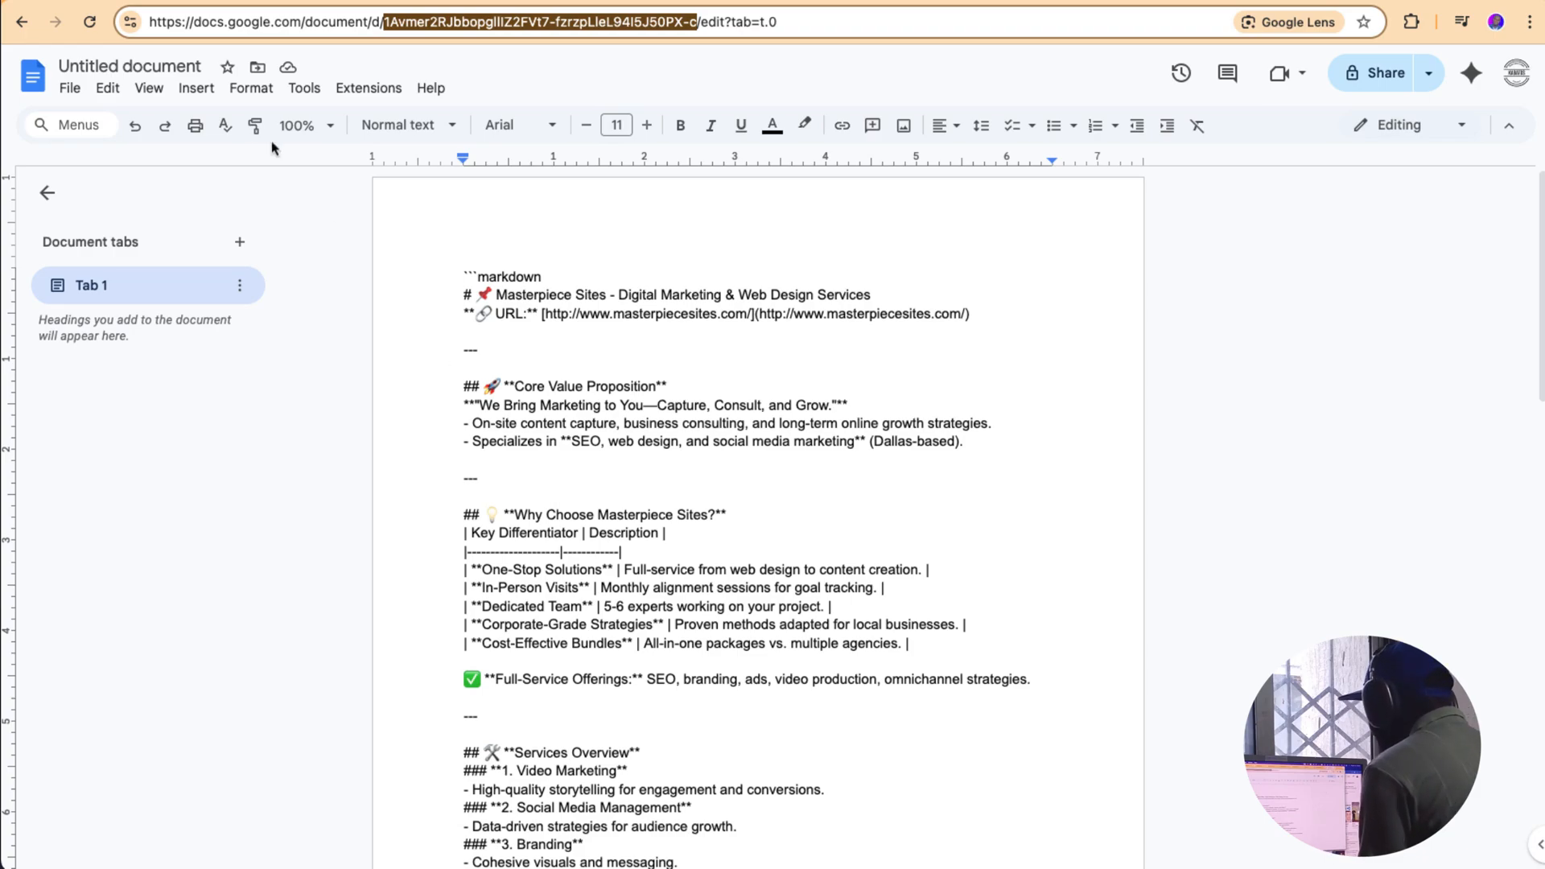
# Confirm Enable Markdown is turned on in Tools > Preferences.
pyautogui.click(303, 93)
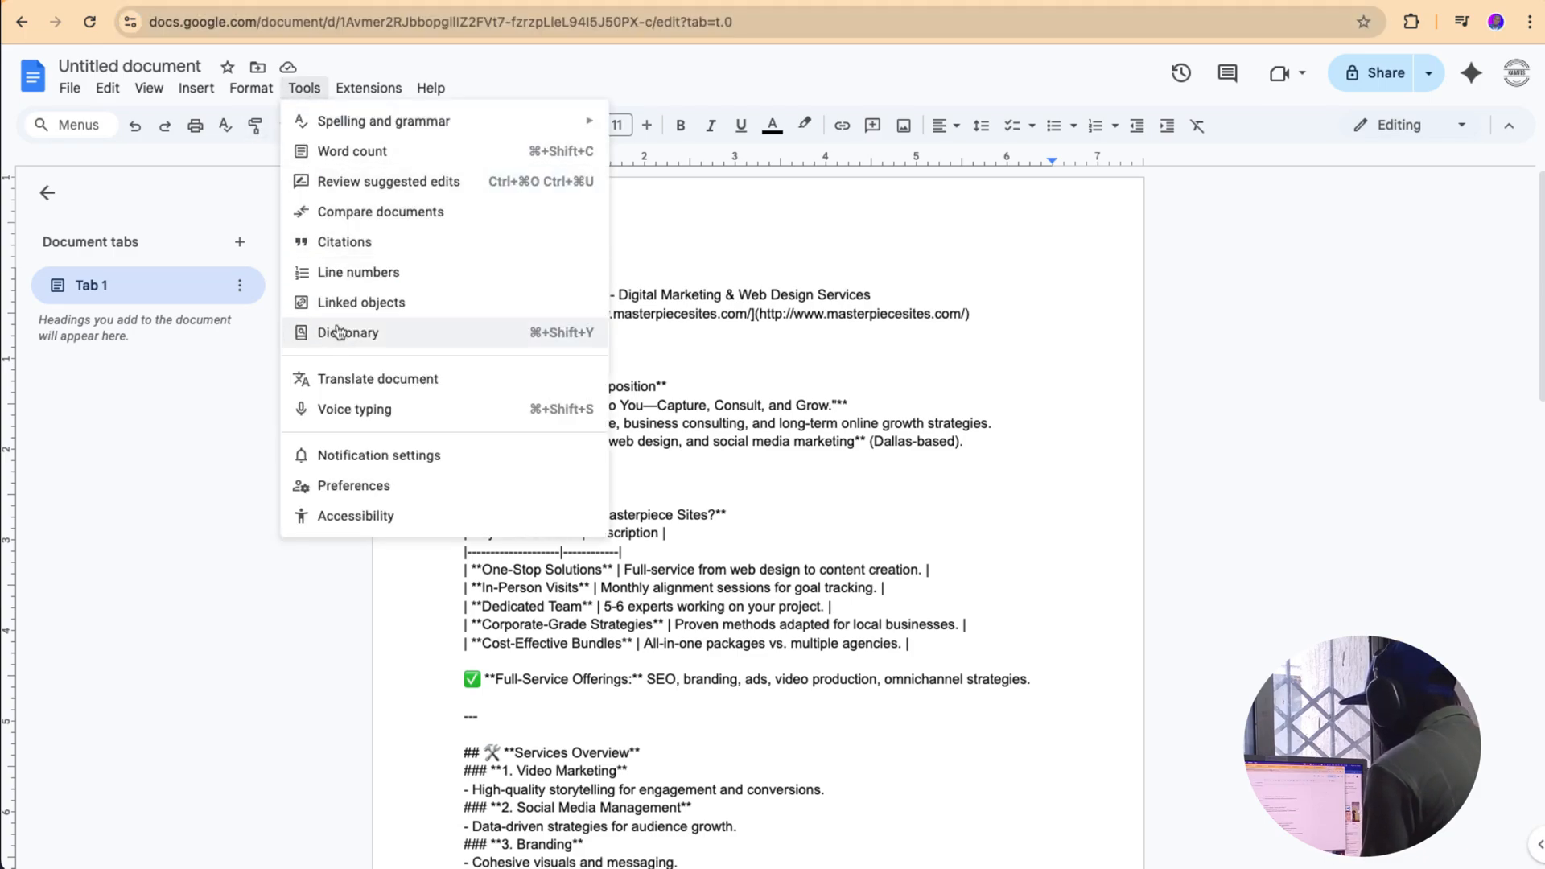
pyautogui.click(359, 486)
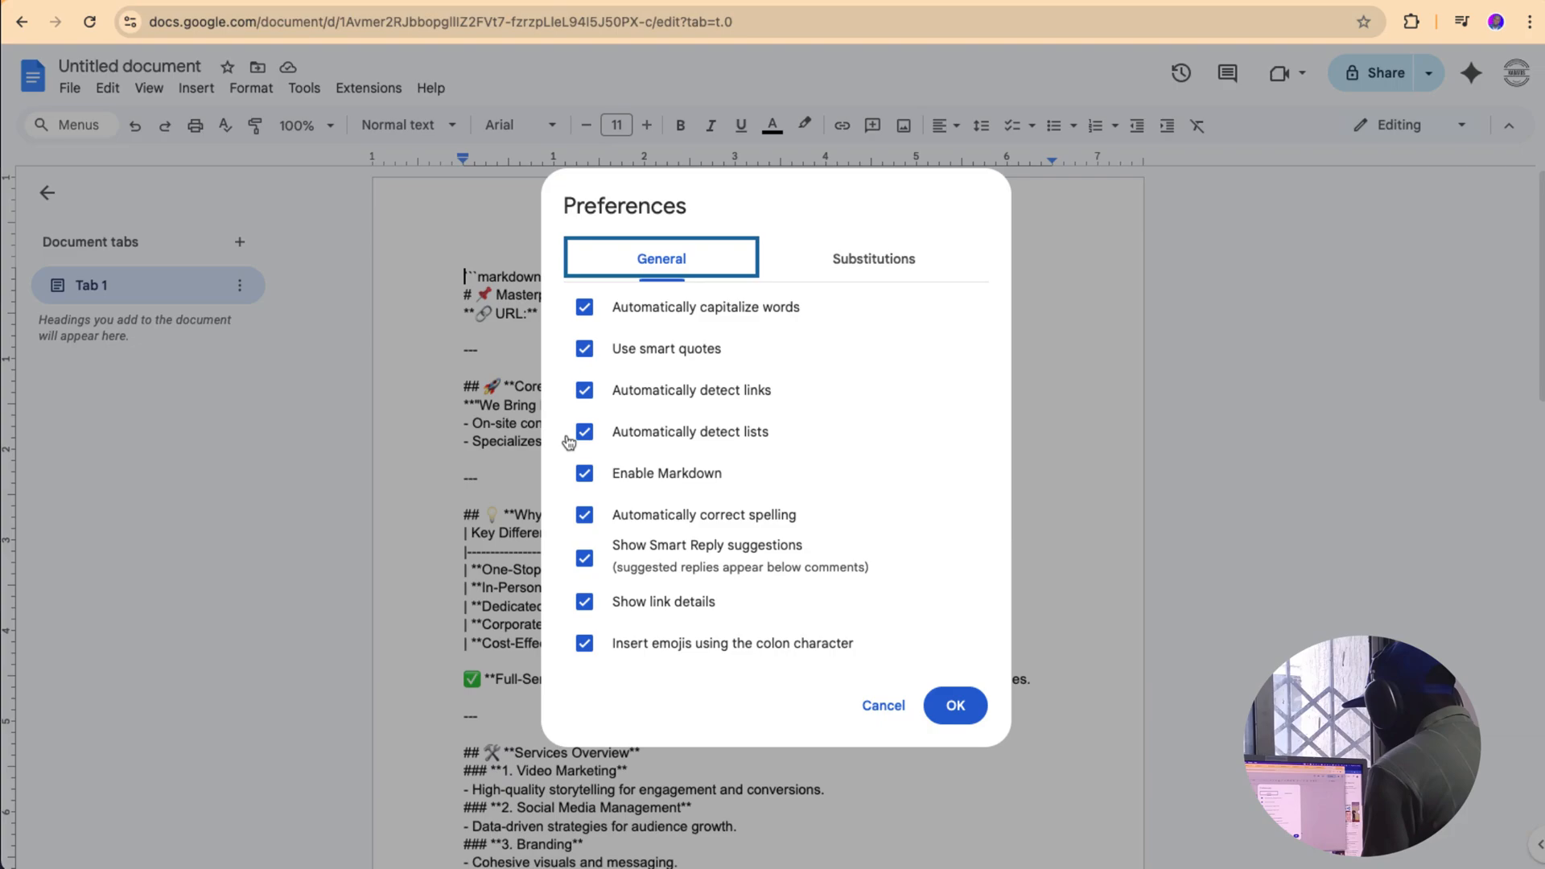
pyautogui.click(586, 476)
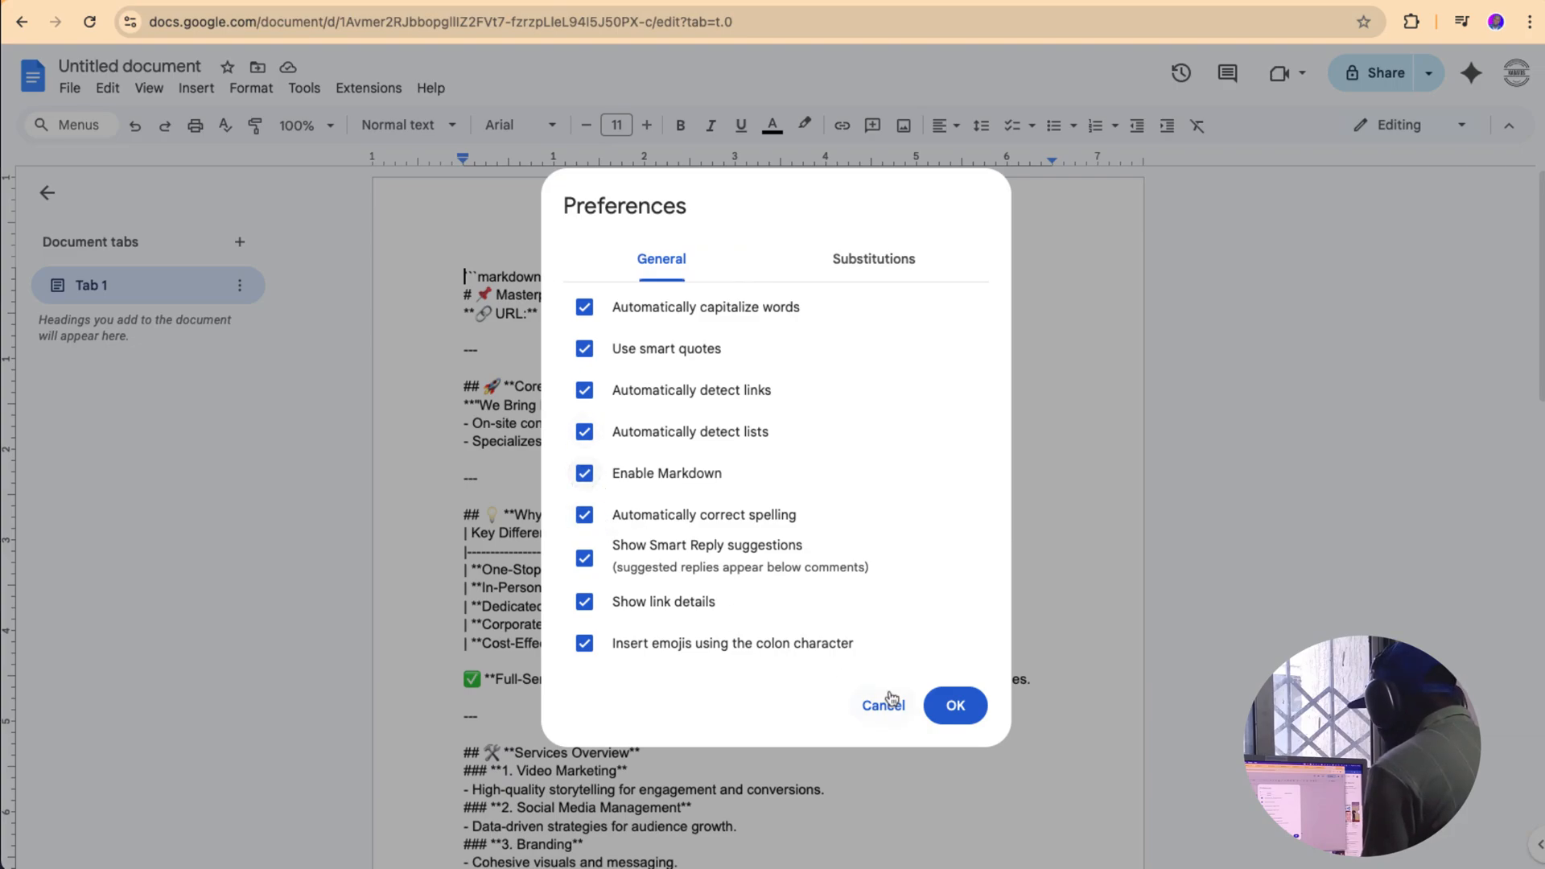
pyautogui.click(949, 707)
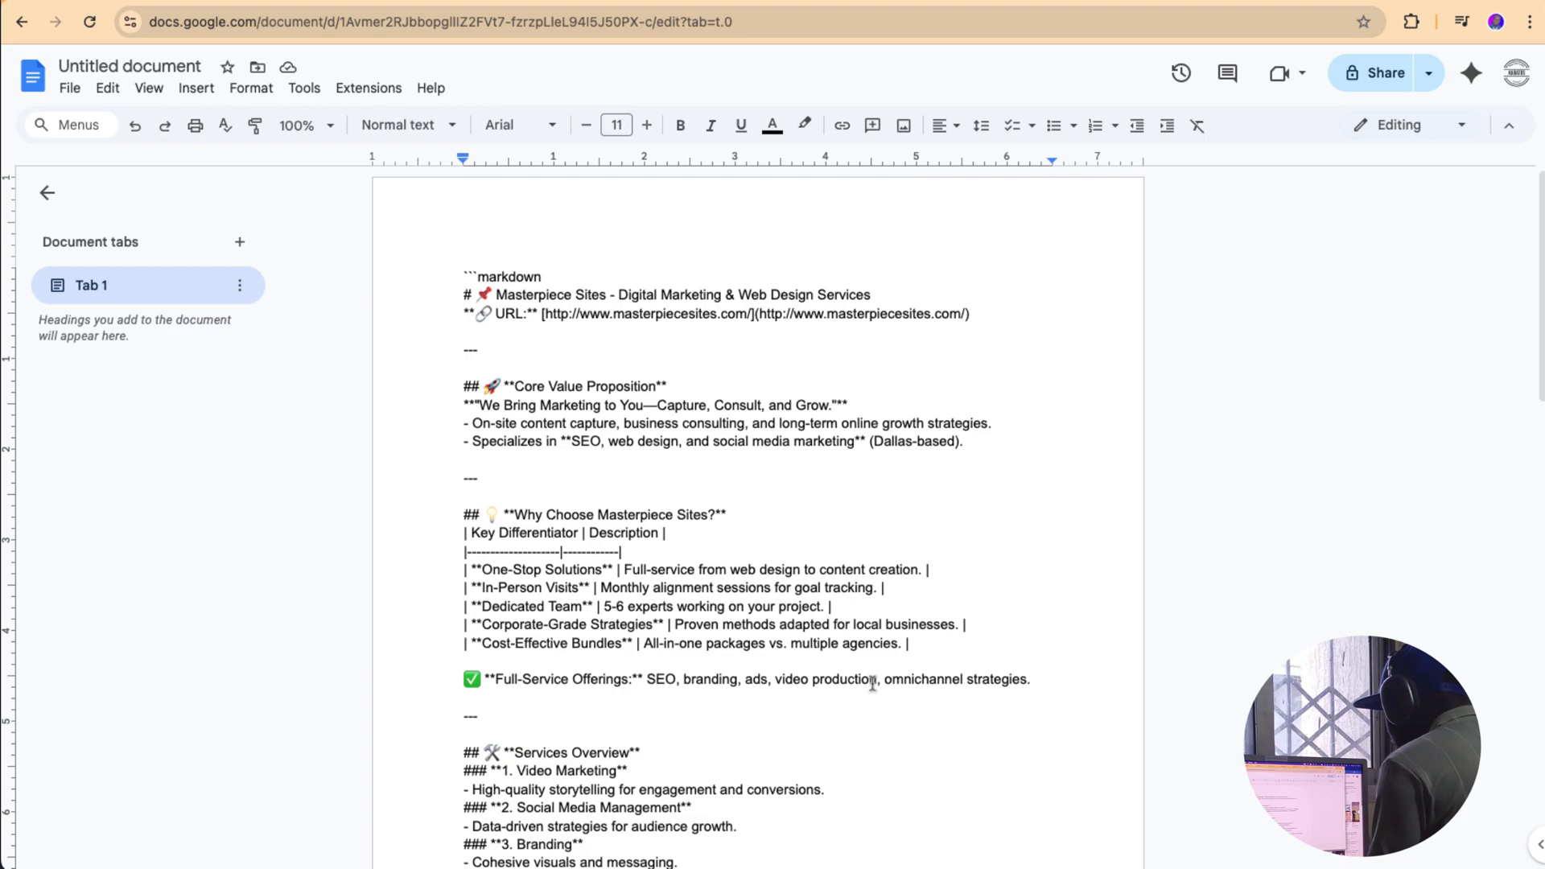
# Select all the raw markdown text and delete it, leaving the document empty.
pyautogui.hotkey('ctrl', 'a')
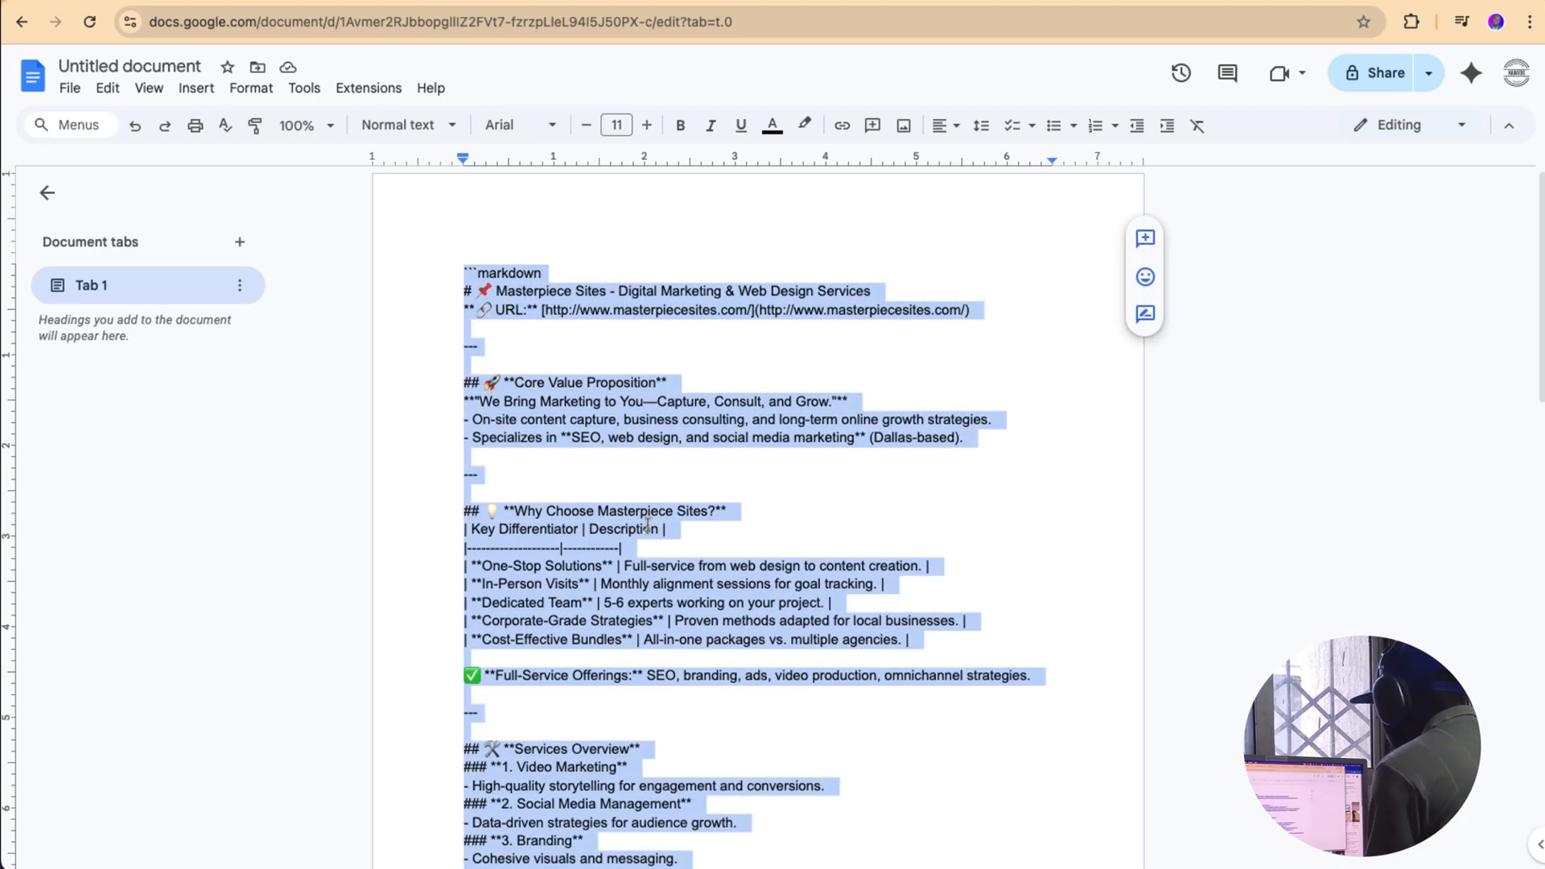
pyautogui.scroll(-5, 556, 438)
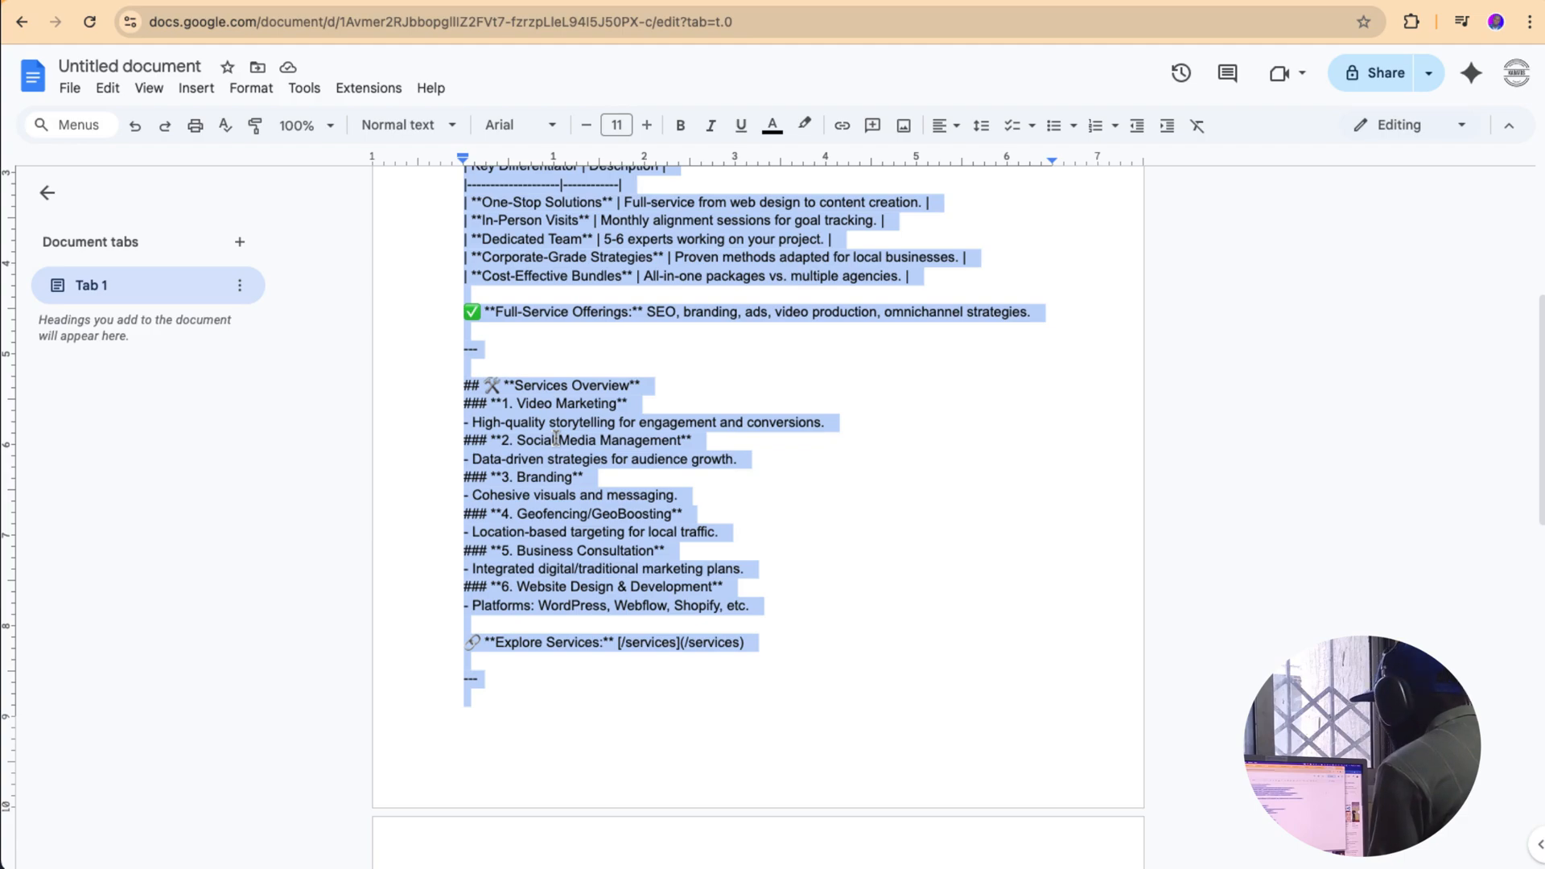
pyautogui.scroll(5, 556, 439)
pyautogui.press('BackSpace')
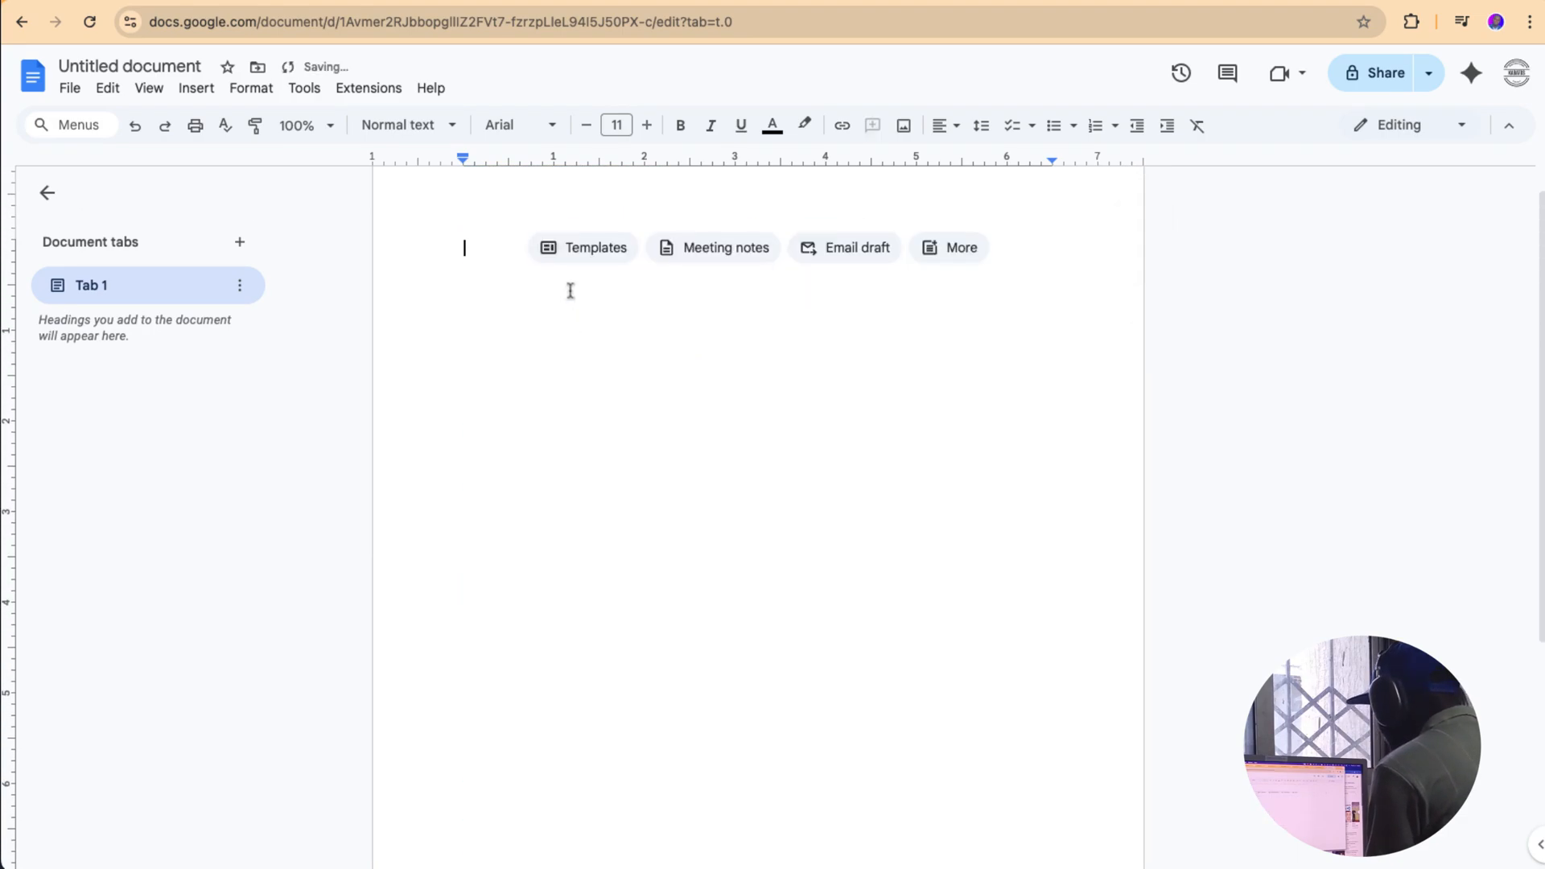
# Paste the clipboard into the empty page using Paste from Markdown and review the formatted result.
pyautogui.rightClick(474, 251)
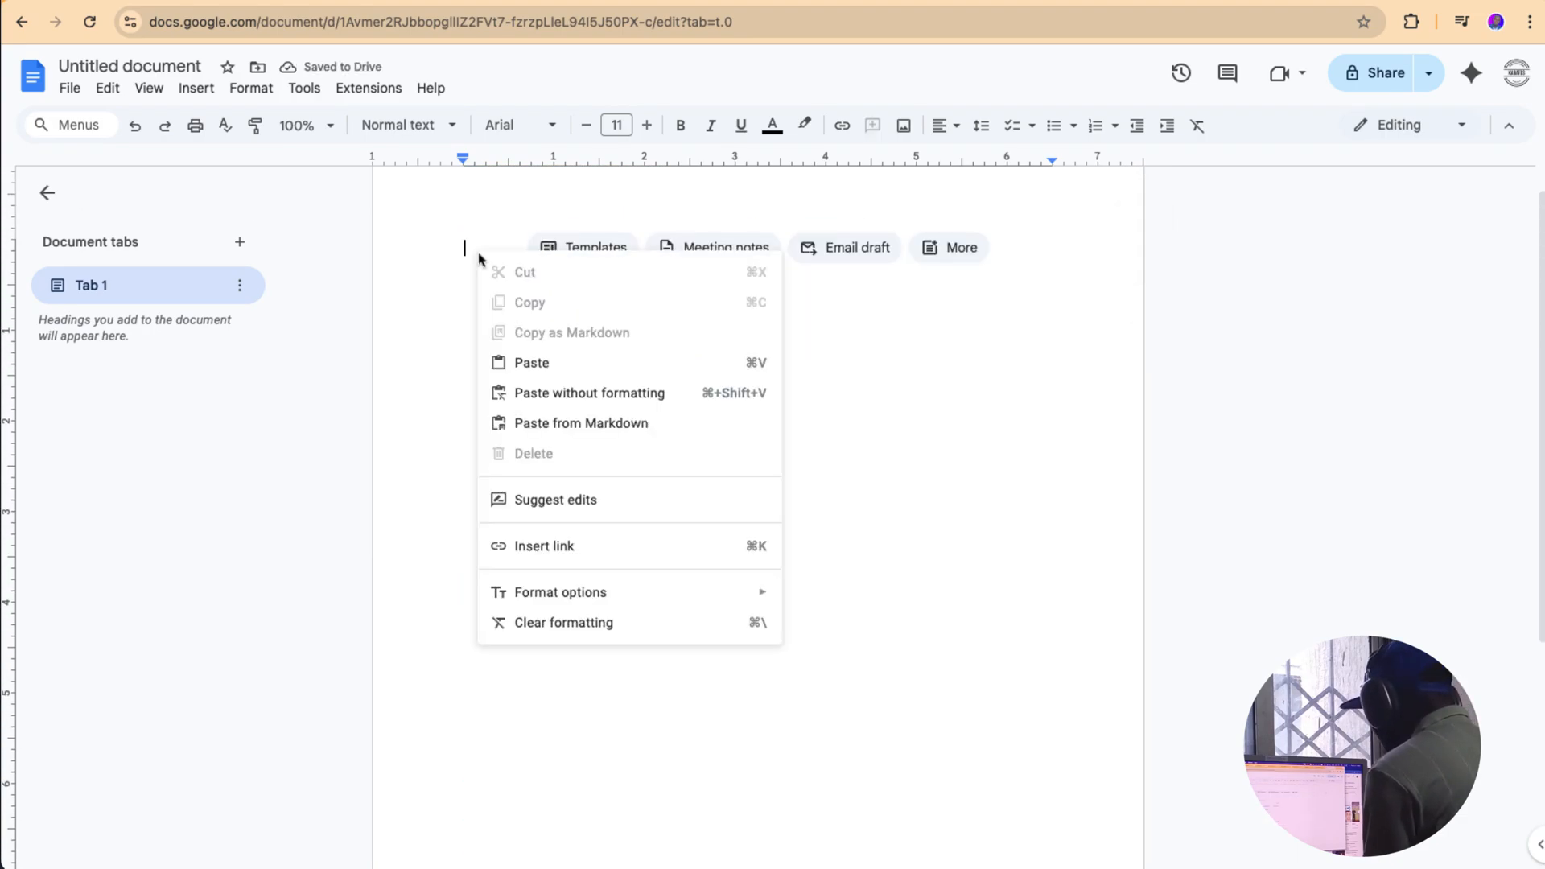
pyautogui.click(553, 424)
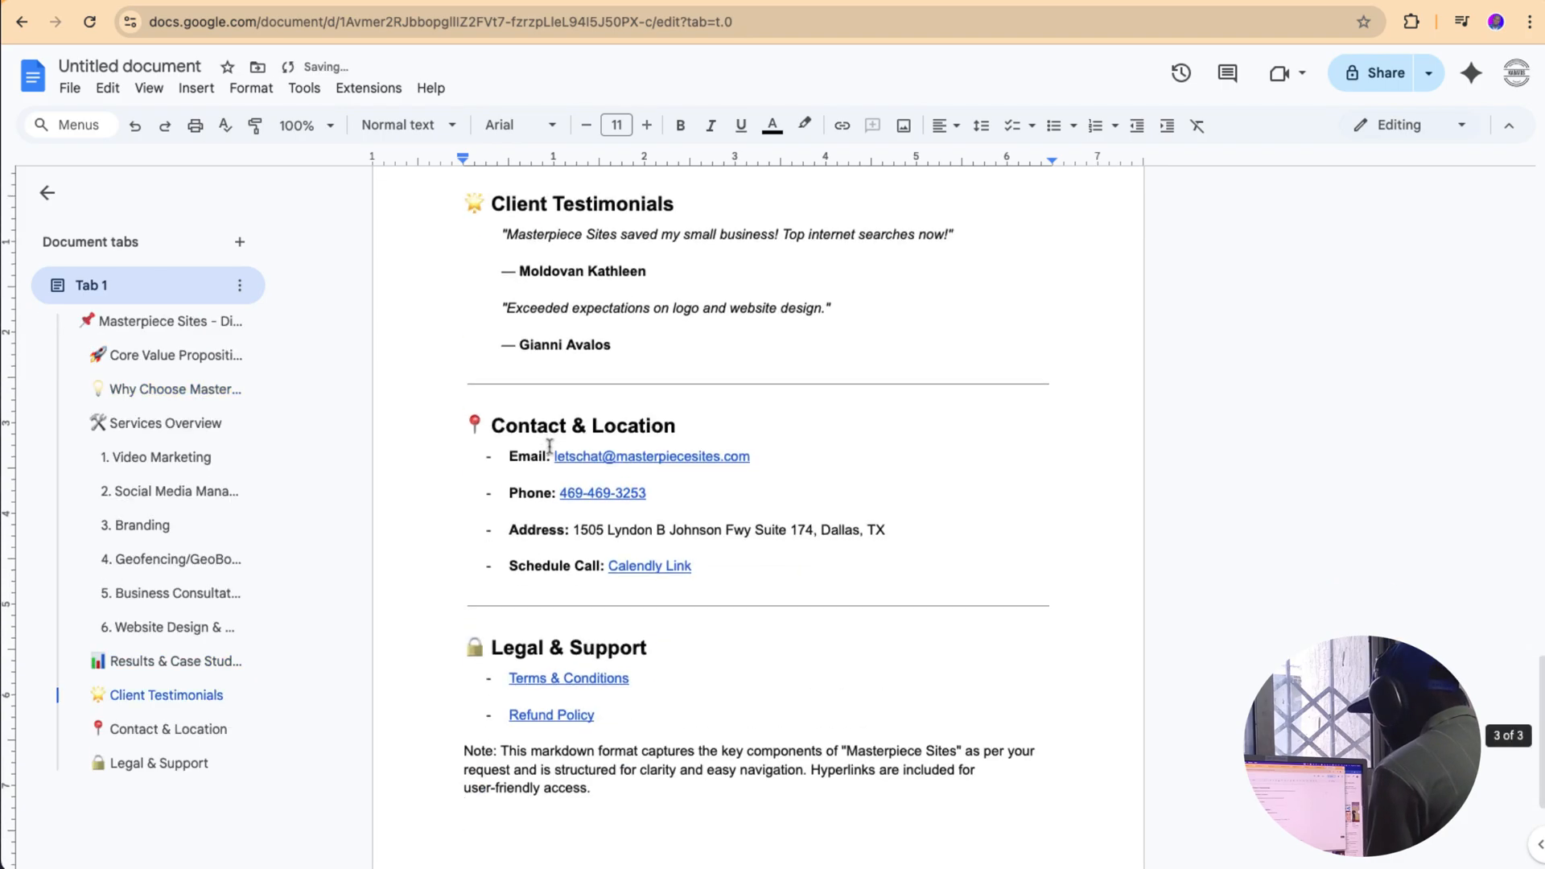
pyautogui.scroll(20, 548, 445)
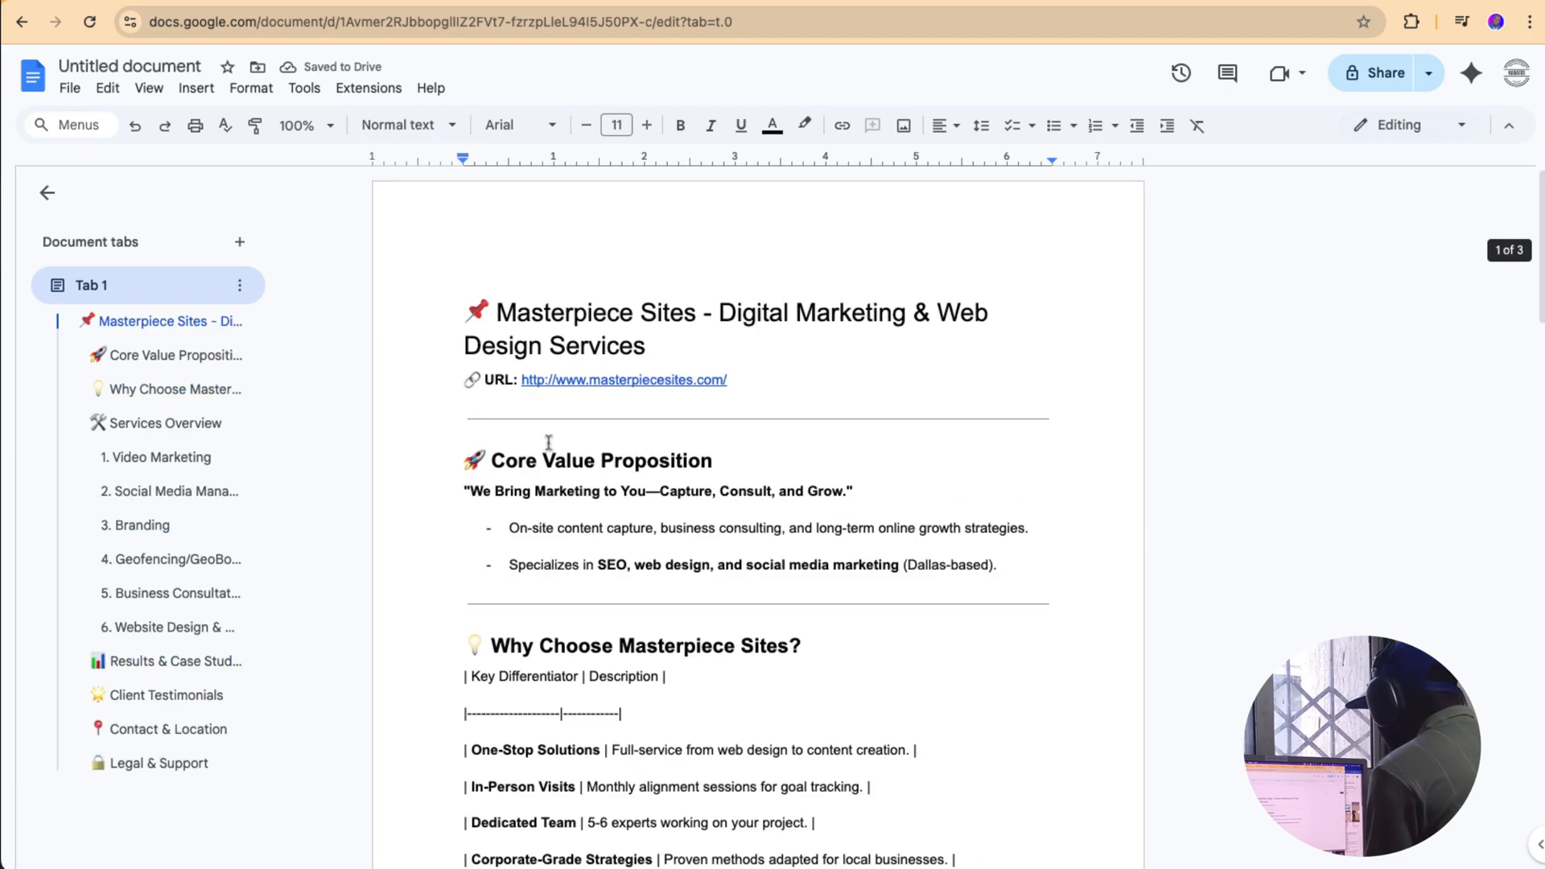
pyautogui.scroll(-5, 546, 450)
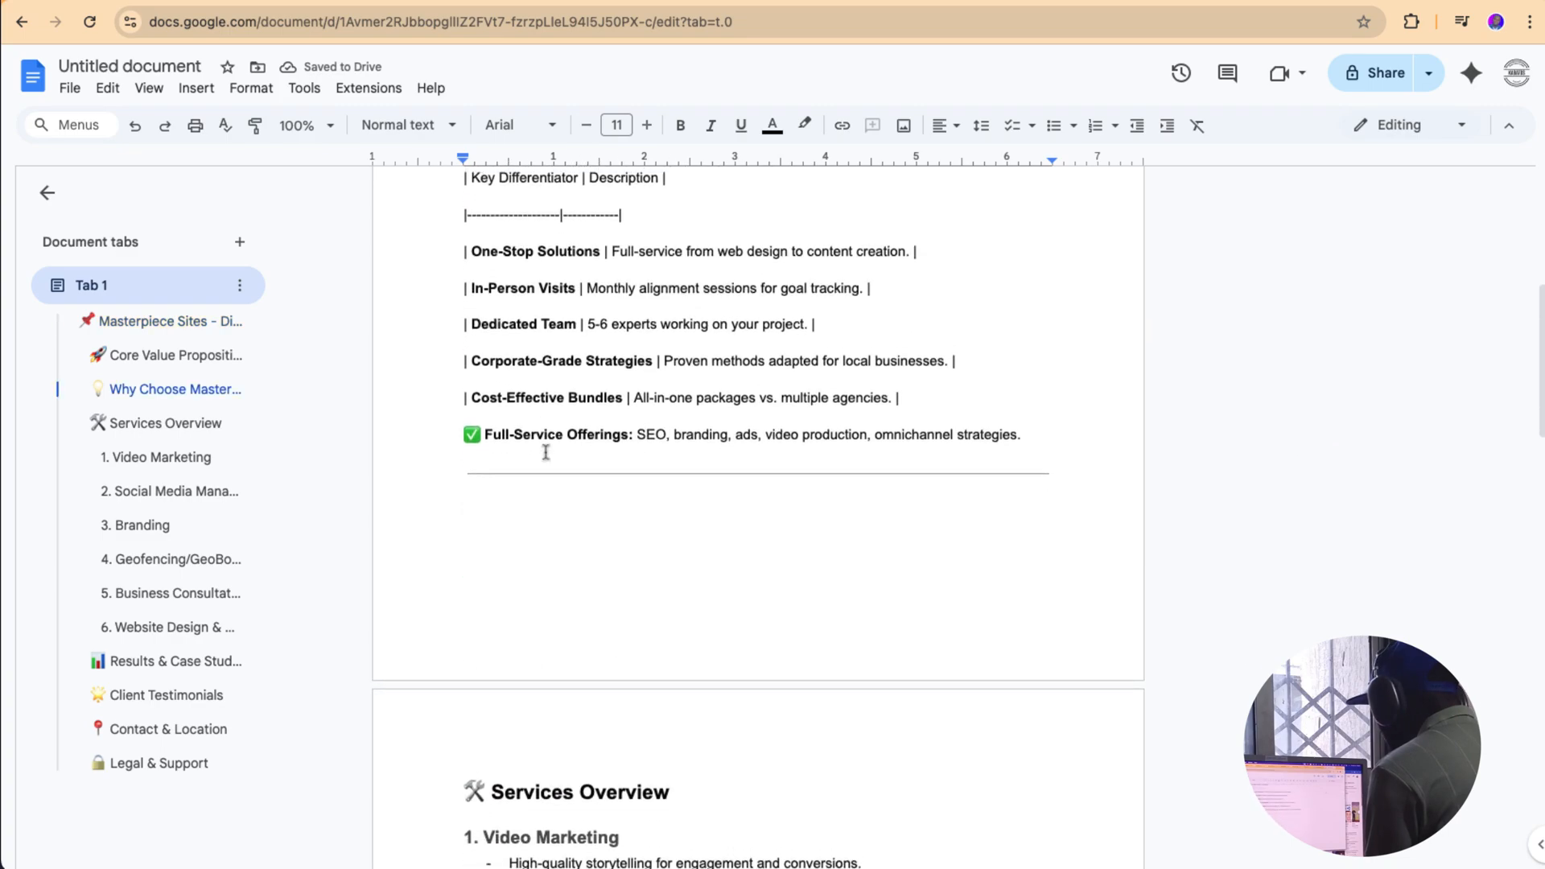
pyautogui.scroll(4, 546, 450)
pyautogui.scroll(-6, 546, 450)
pyautogui.scroll(-9, 545, 453)
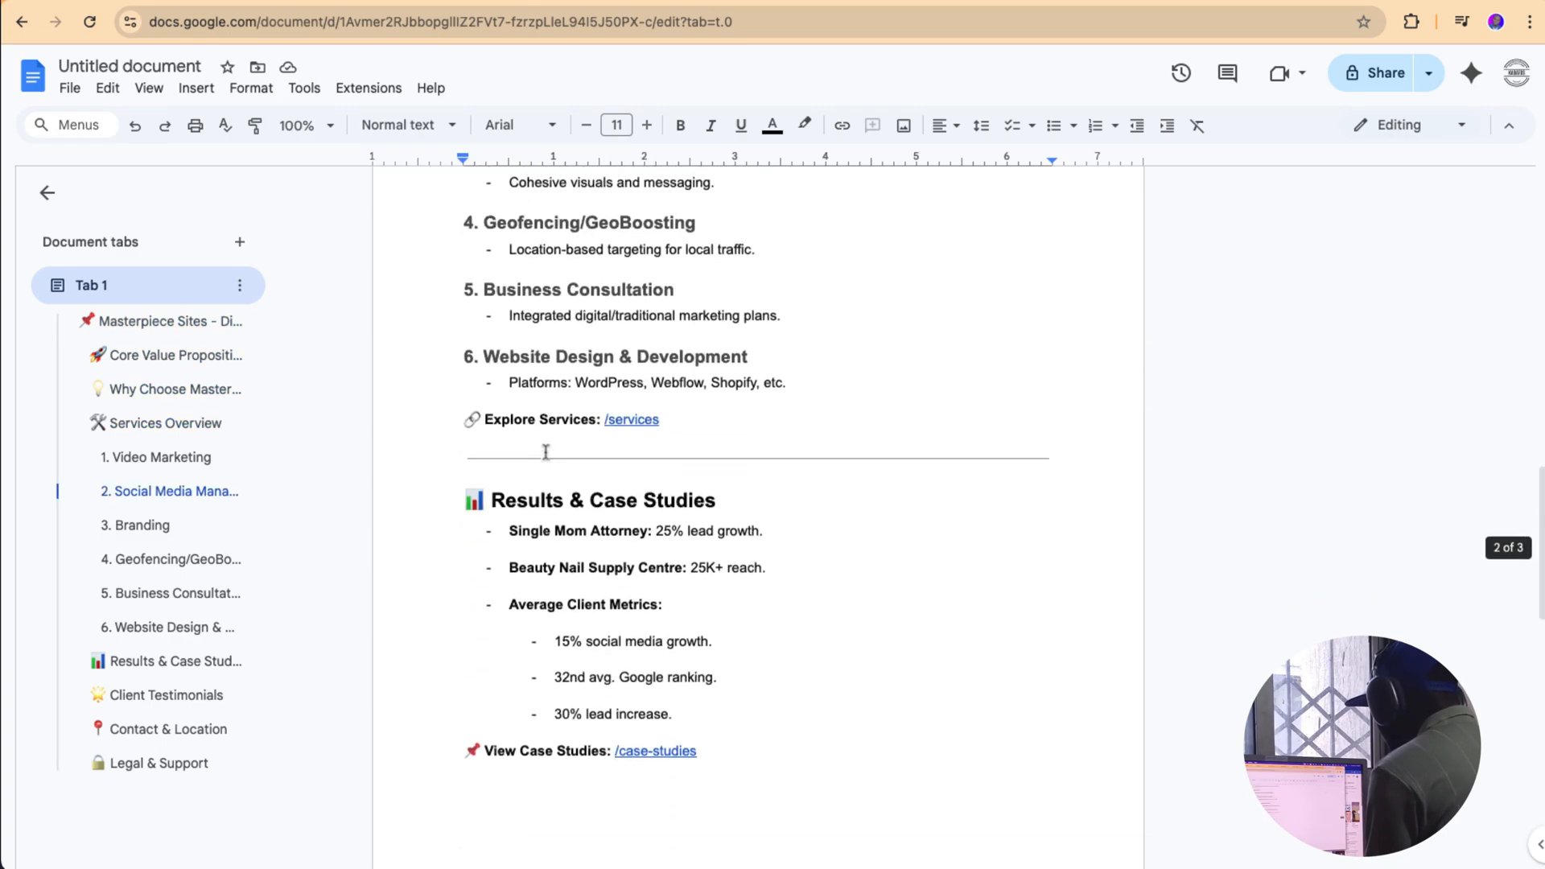
pyautogui.scroll(-6, 546, 452)
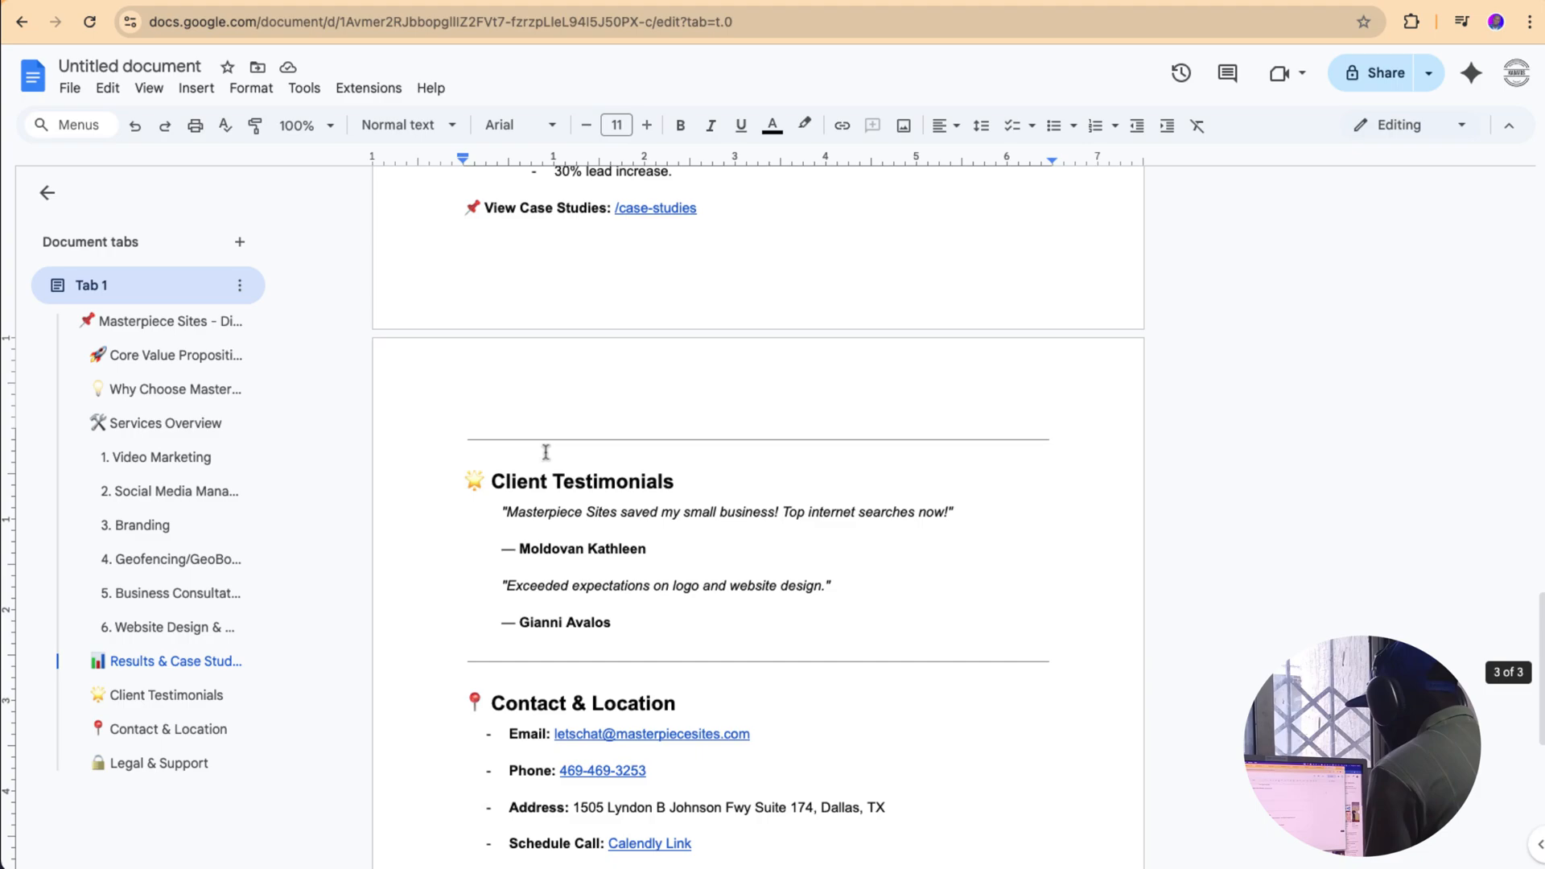
pyautogui.scroll(-4, 545, 451)
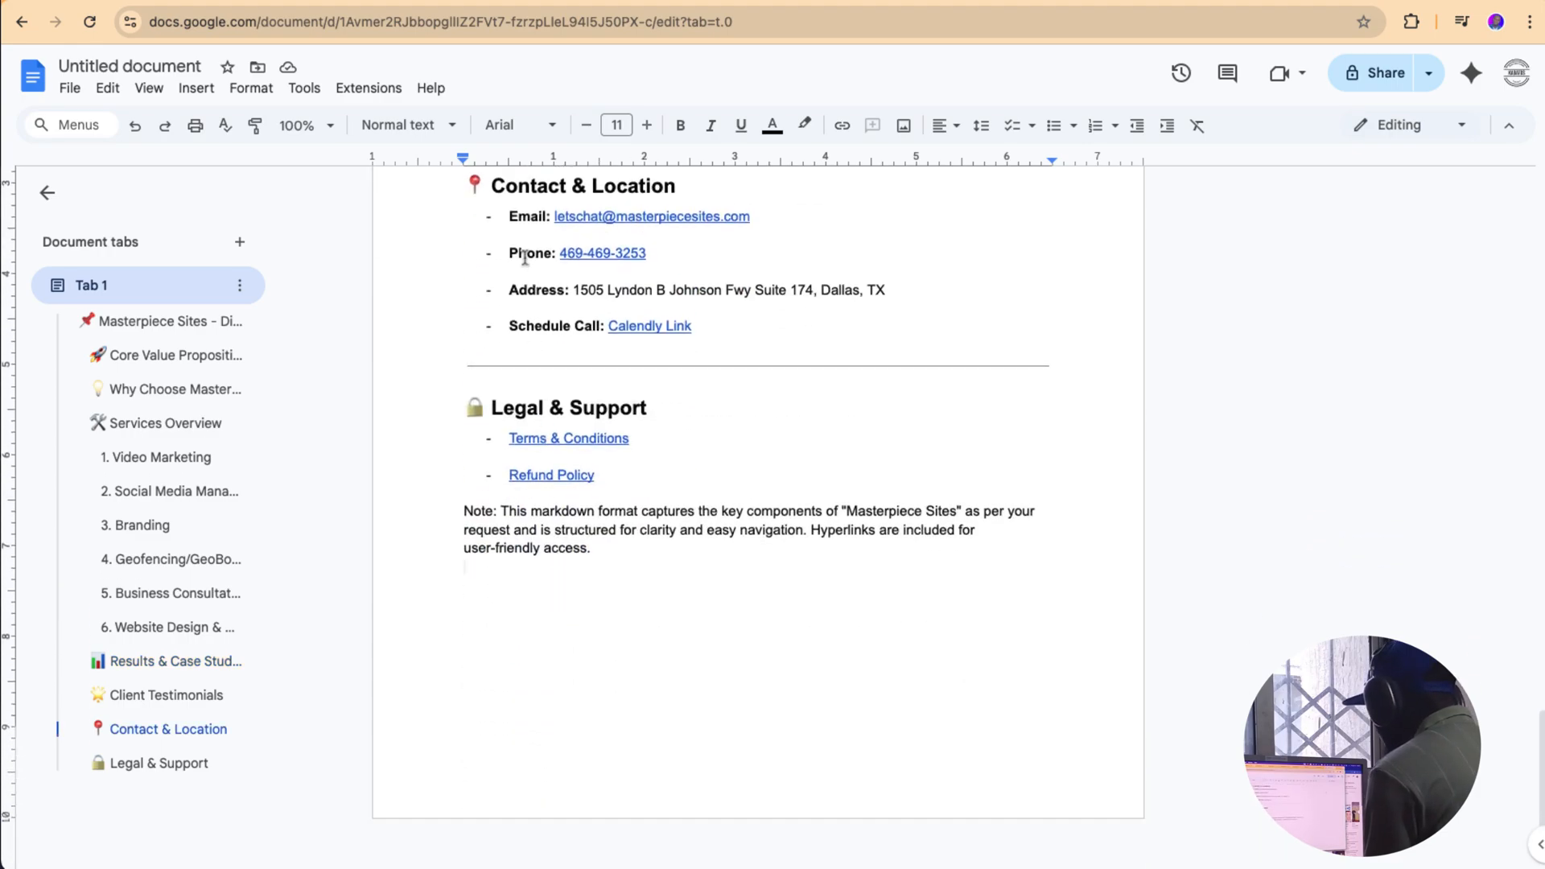
pyautogui.scroll(20, 610, 232)
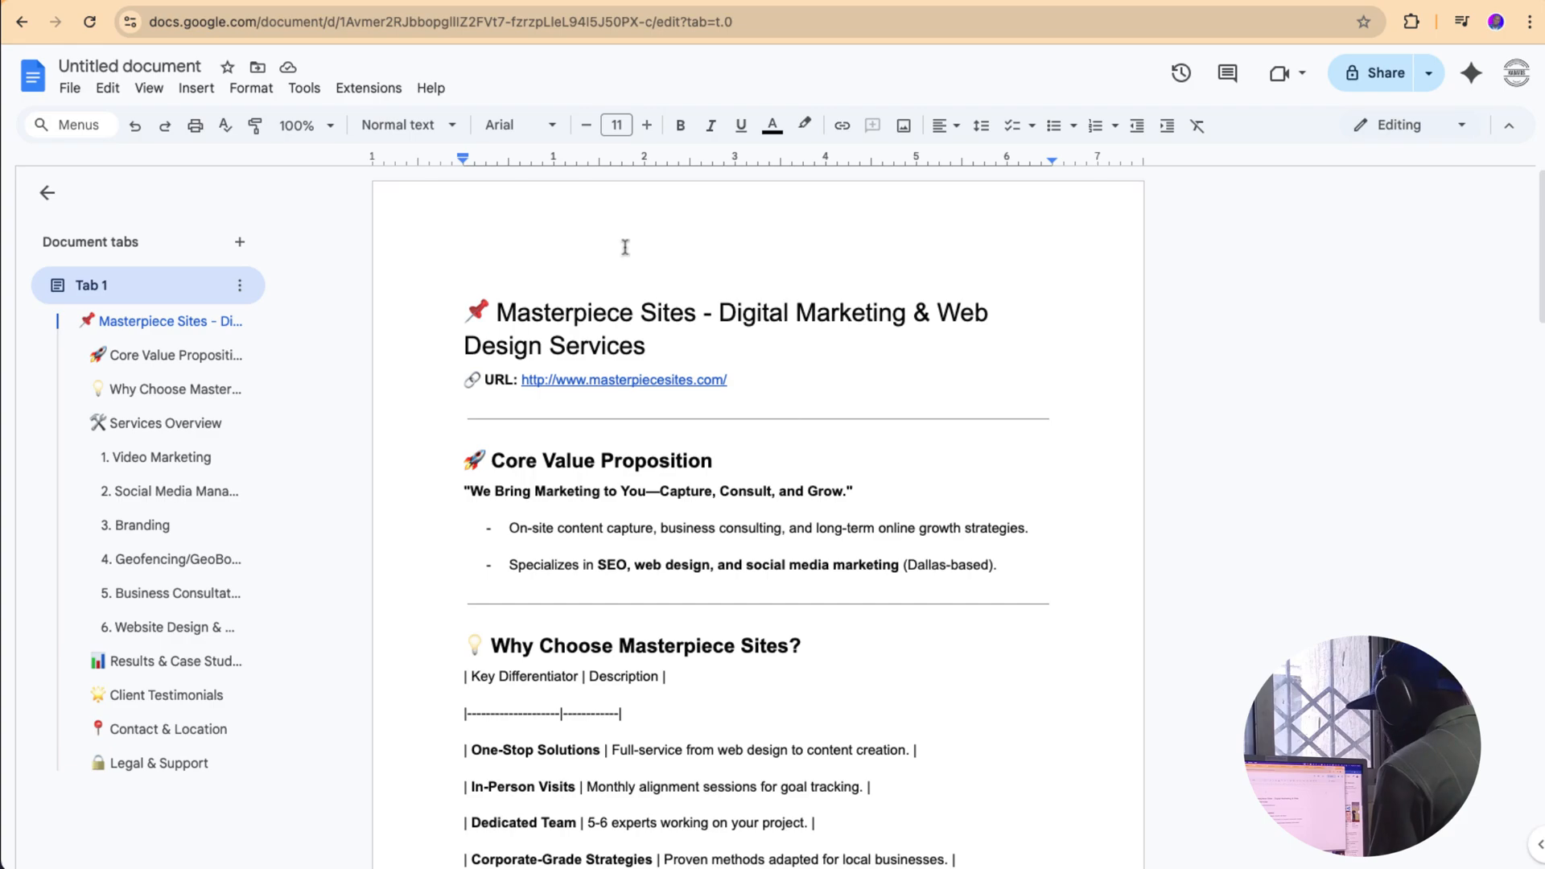
# Undo to the raw markdown and redo to compare it with the formatted version.
pyautogui.press('super+z')
pyautogui.press('super+z')
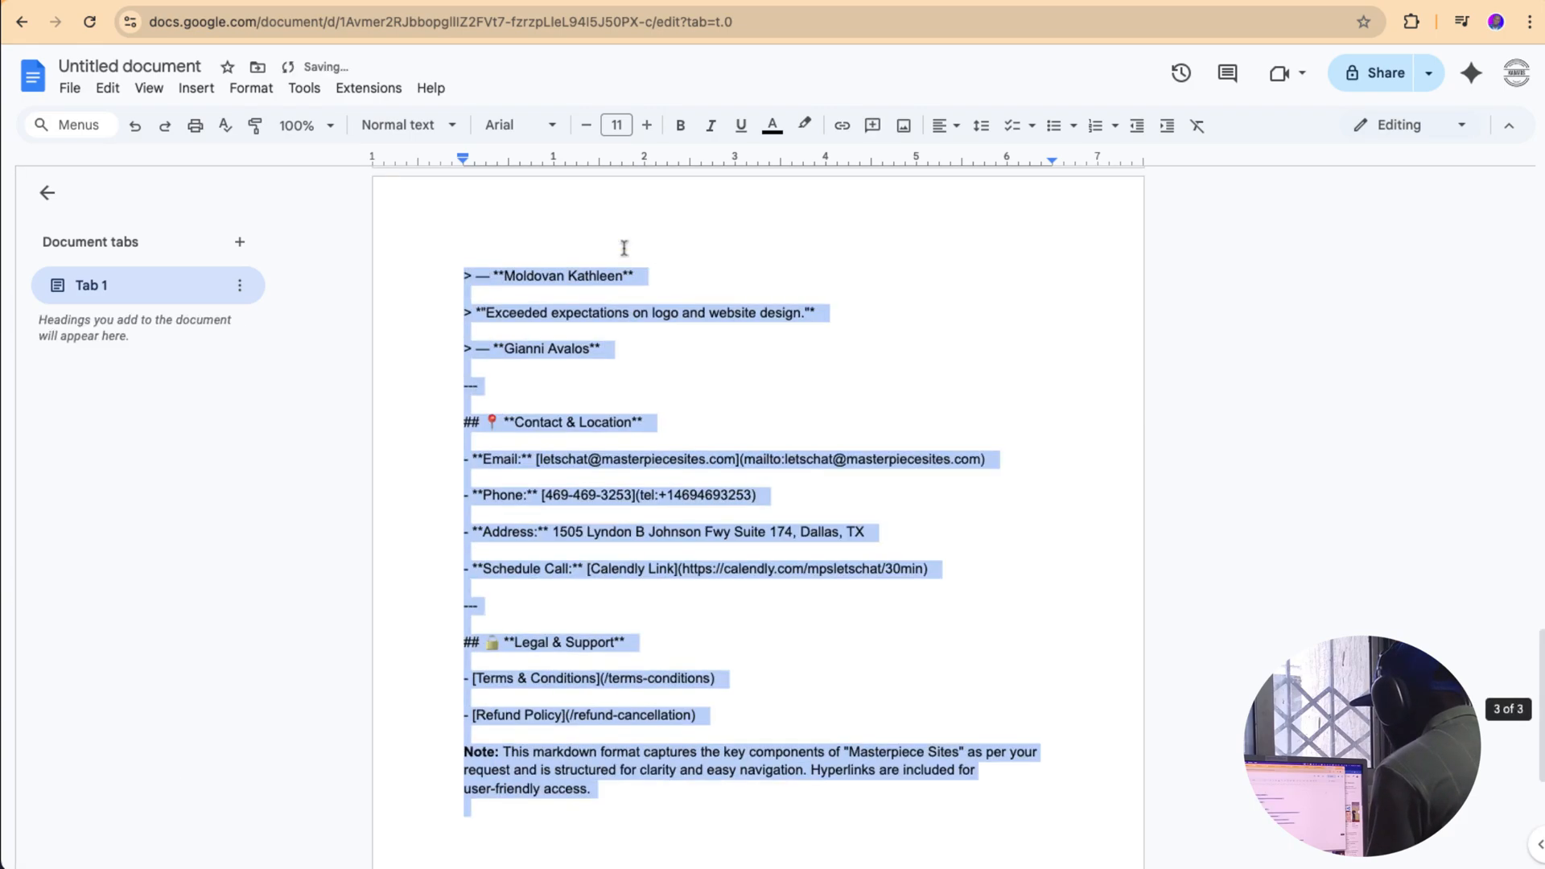
pyautogui.scroll(20, 624, 254)
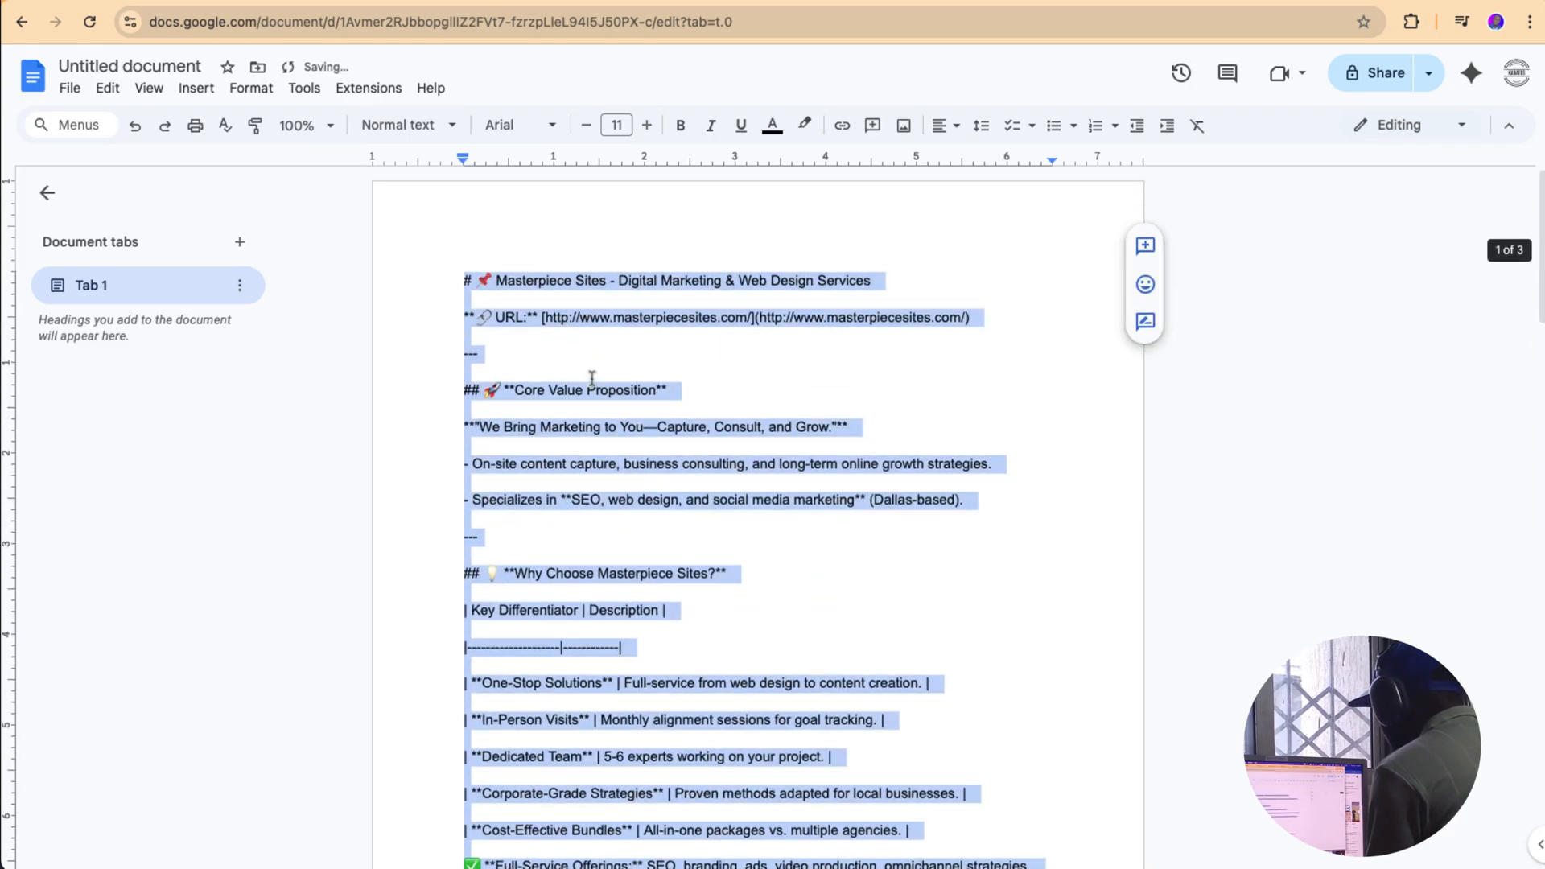
pyautogui.click(592, 378)
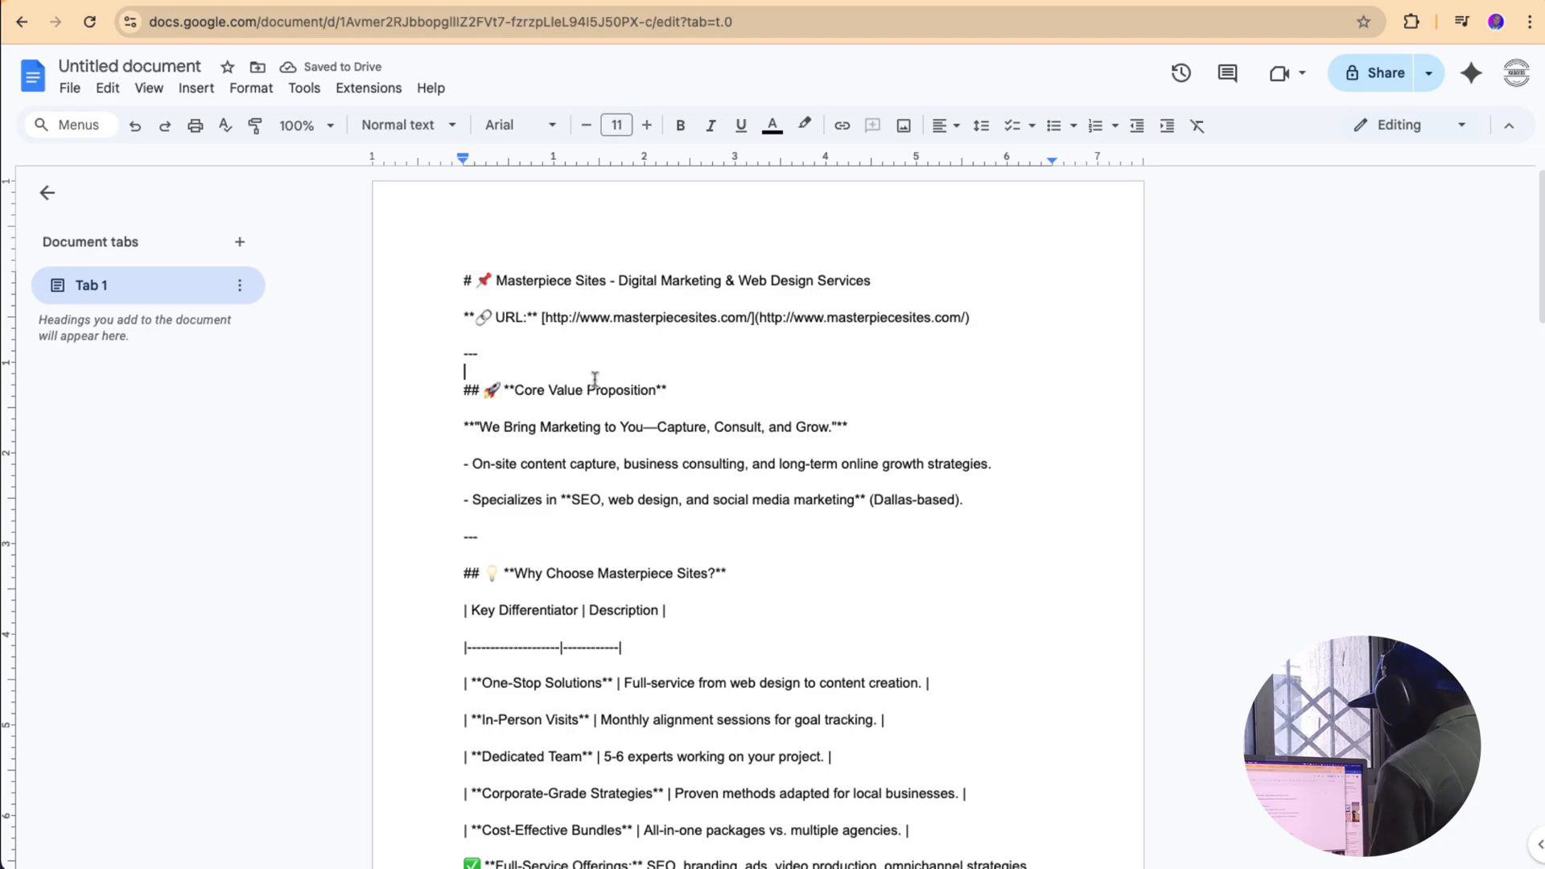
pyautogui.press('super+shift+z')
pyautogui.press('super+shift+z')
pyautogui.scroll(20, 595, 379)
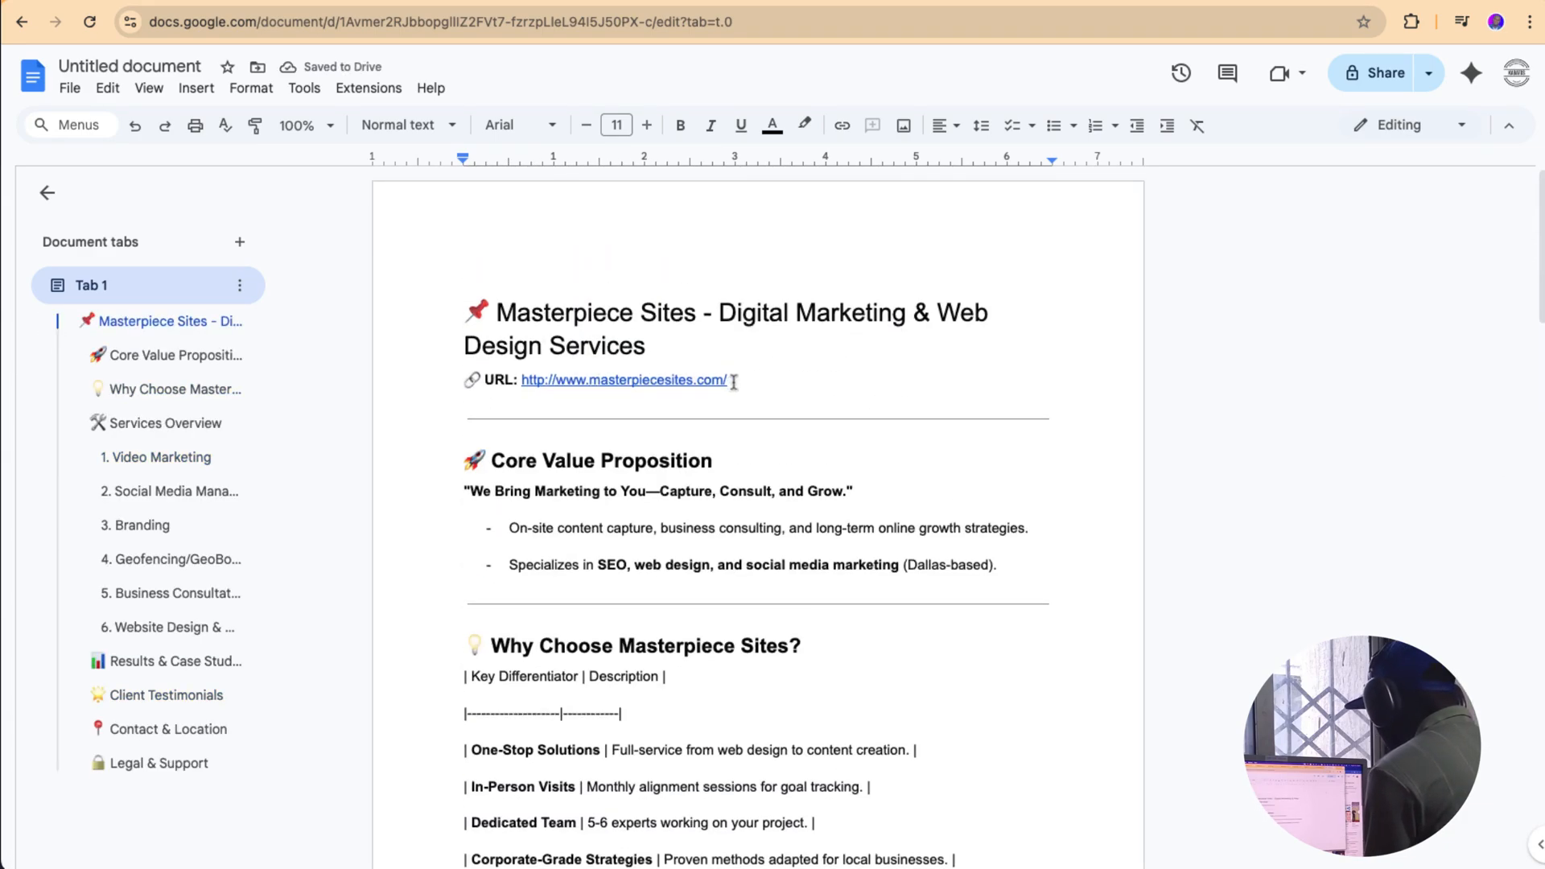
pyautogui.scroll(-15, 734, 382)
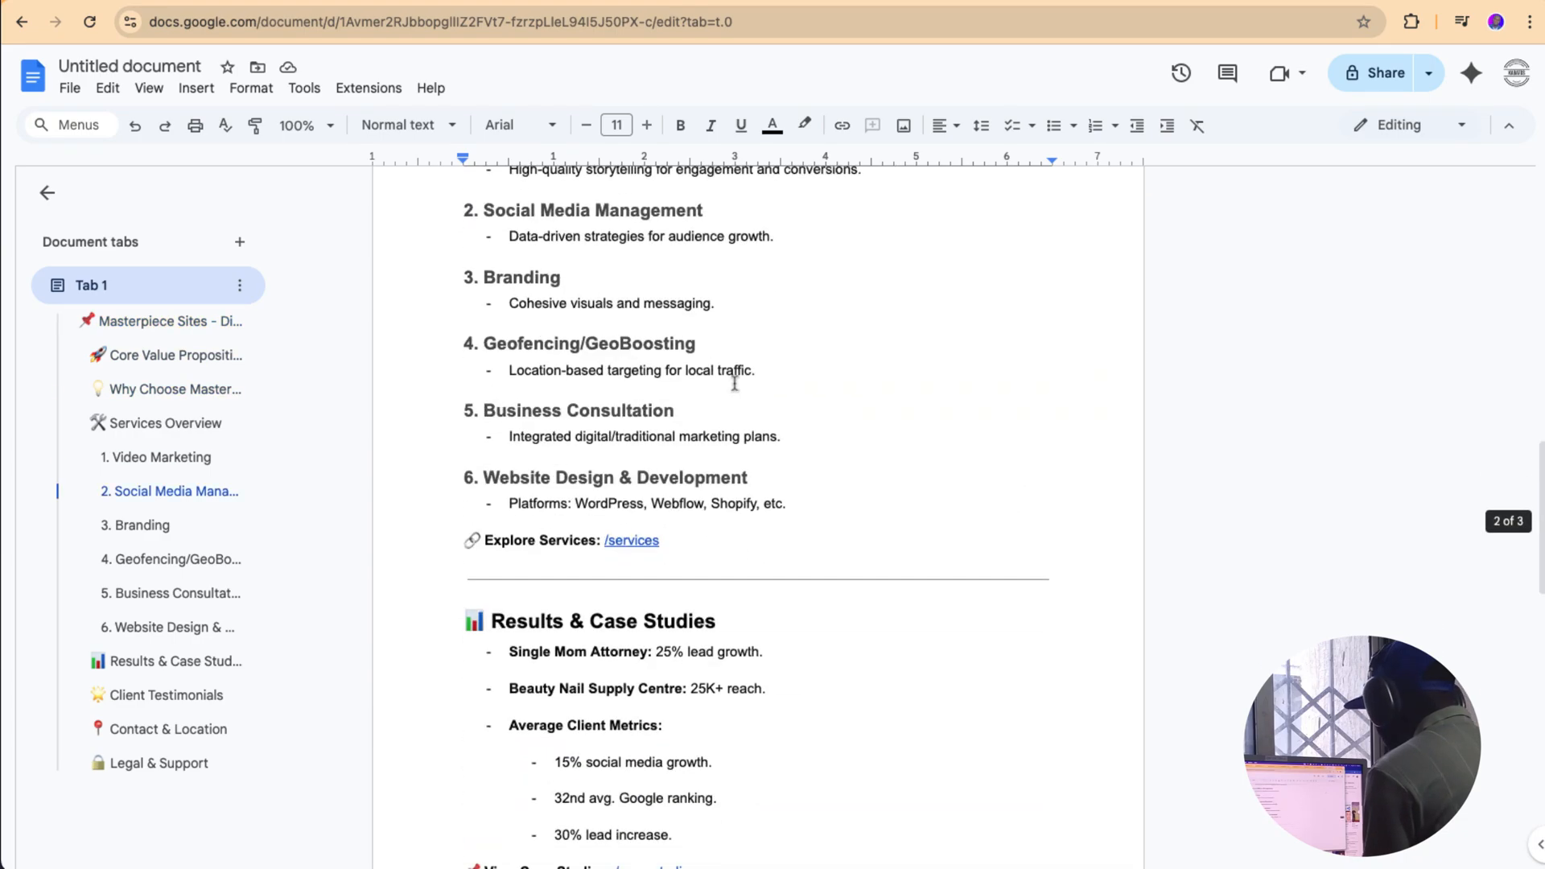
pyautogui.scroll(15, 734, 381)
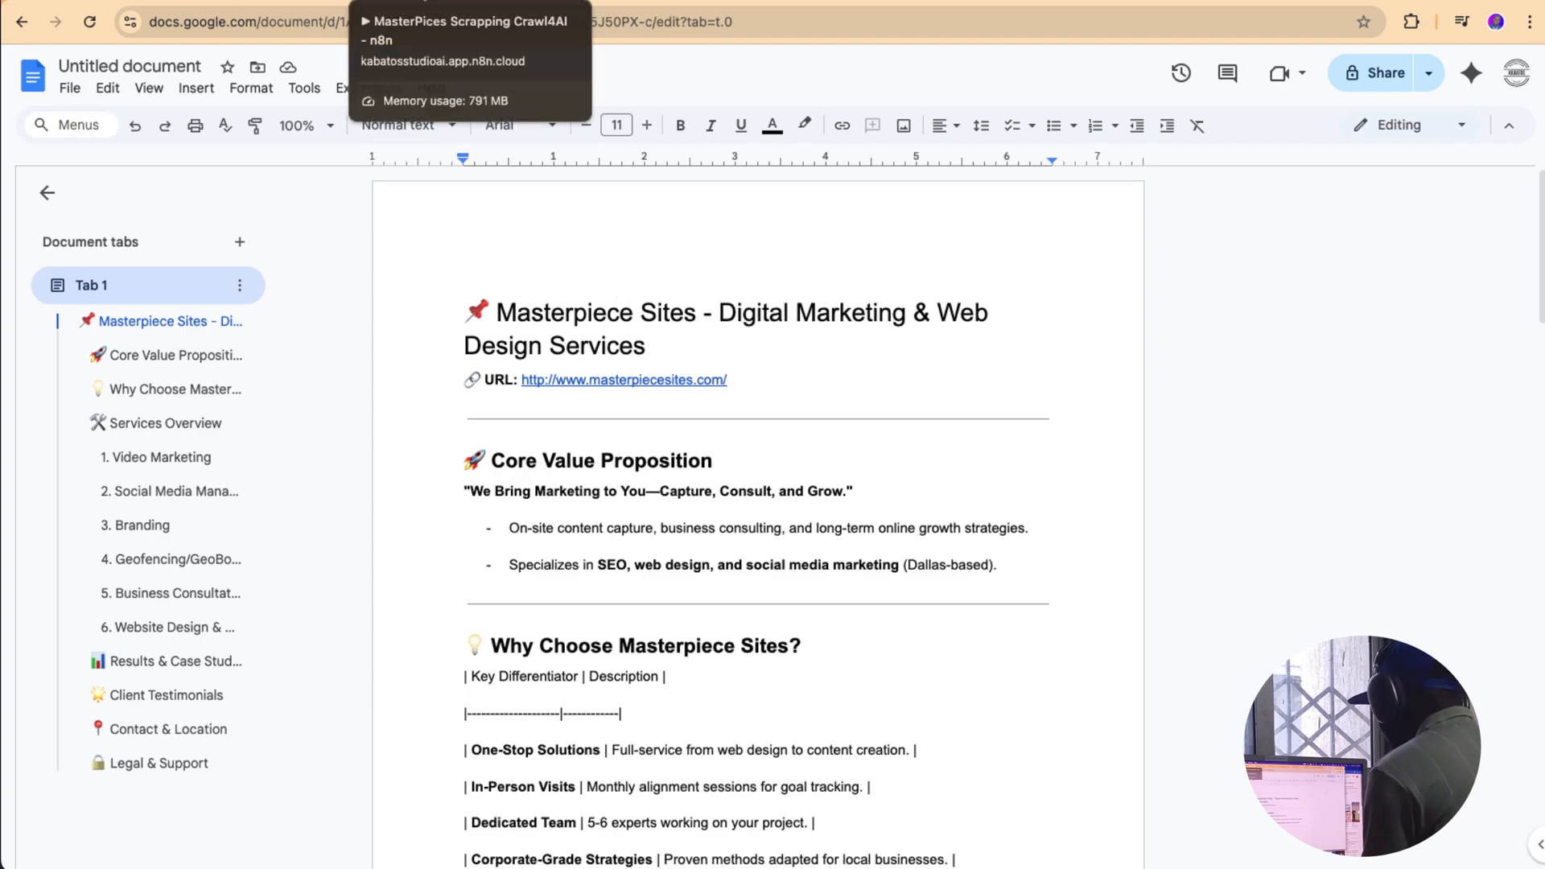
pyautogui.click(434, 3)
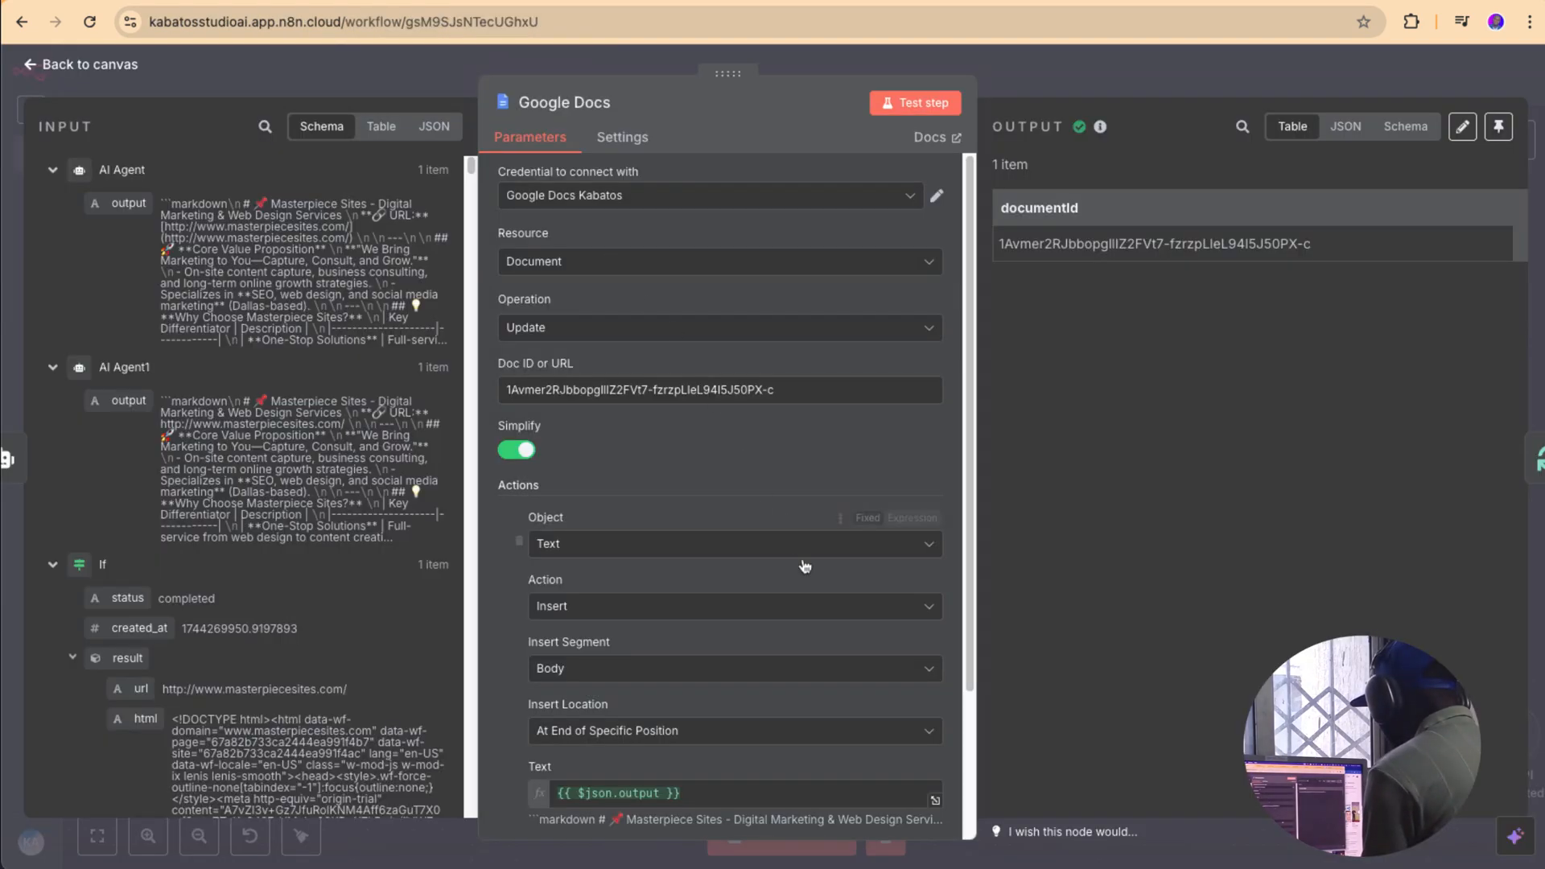
# Close the Google Docs and Code node panels, then scroll the formatted doc down to Legal & Support.
pyautogui.click(1024, 91)
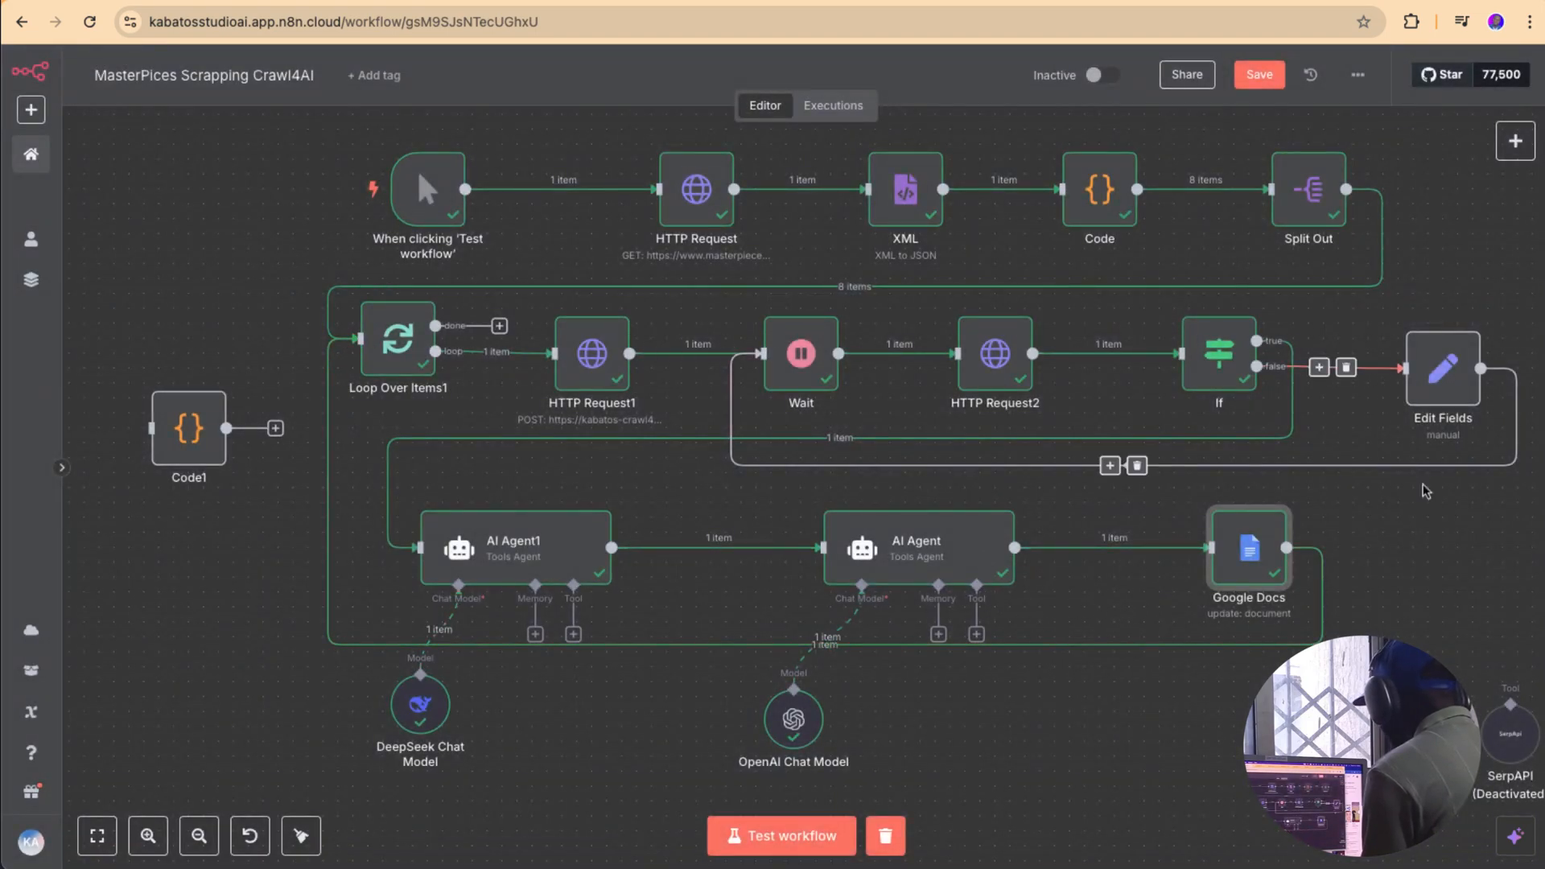
pyautogui.scroll(-1, 1048, 756)
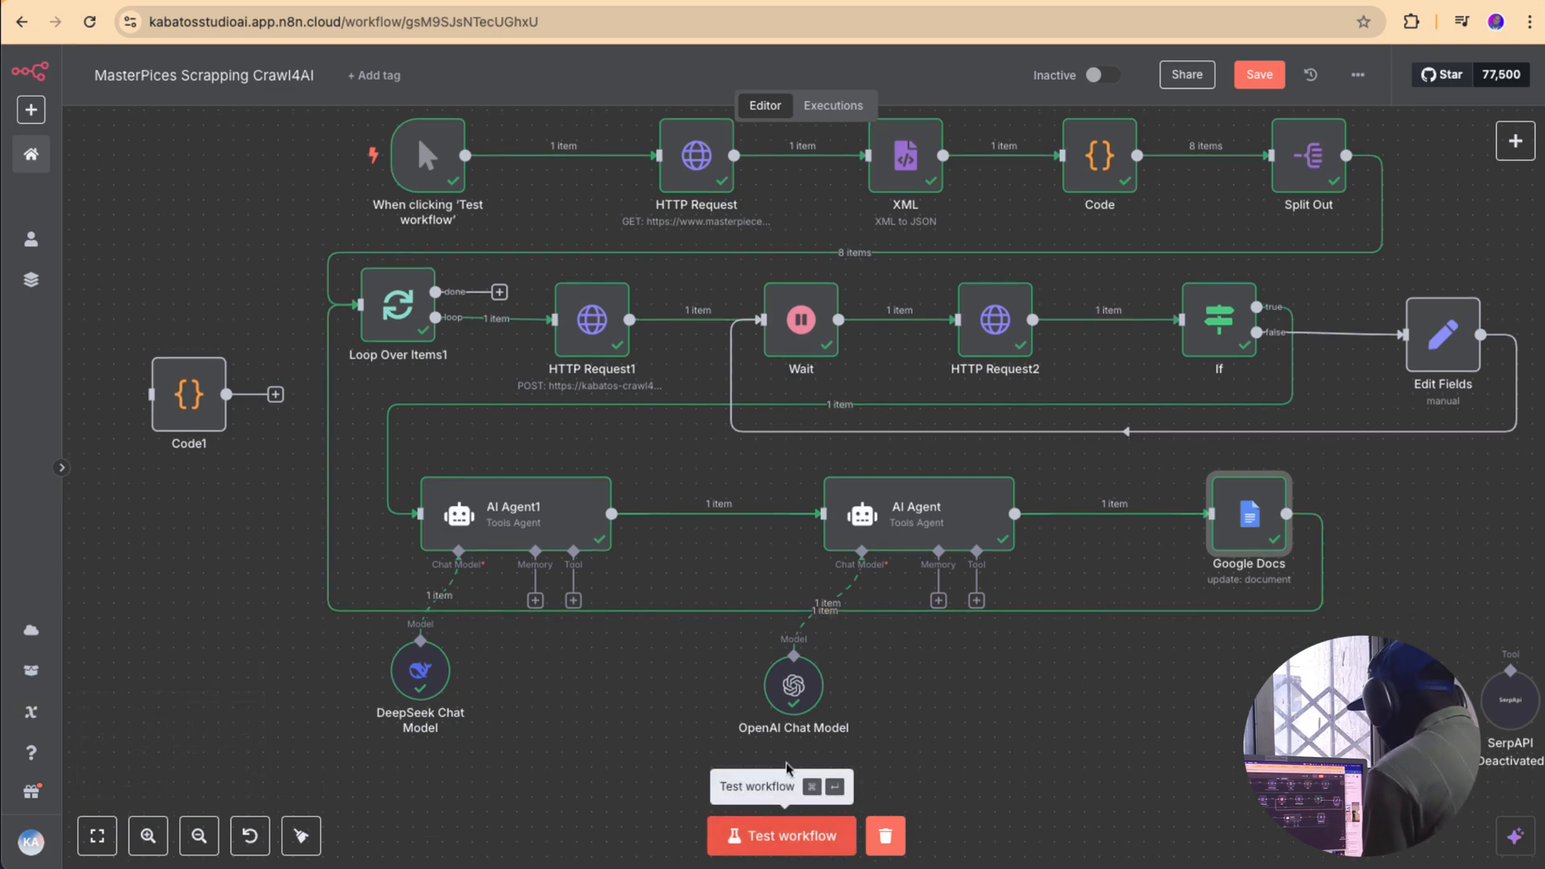
pyautogui.scroll(1, 813, 555)
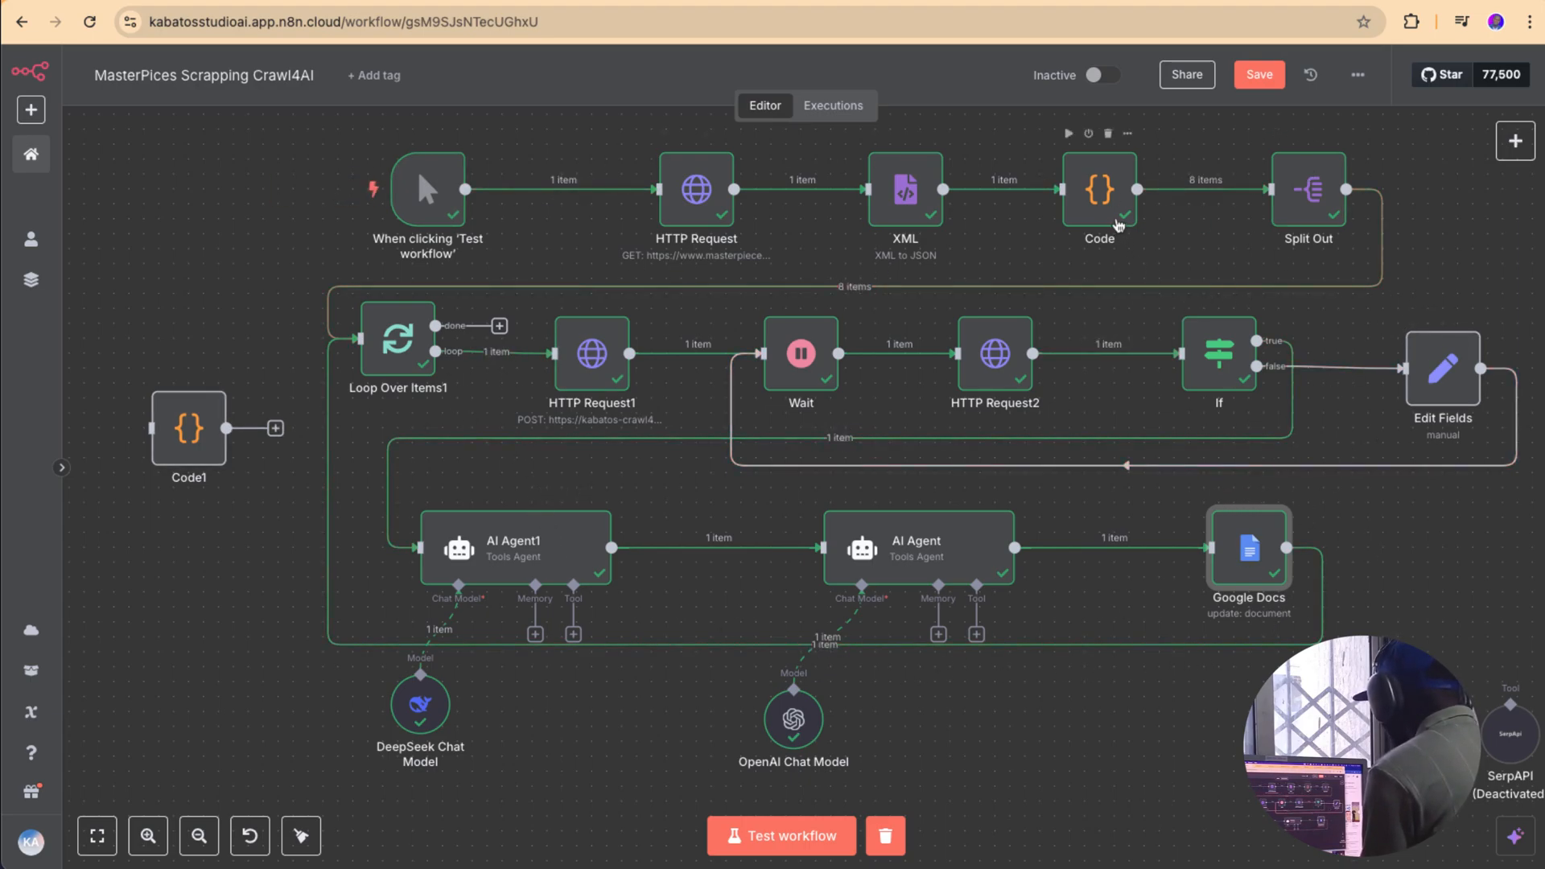
pyautogui.doubleClick(1118, 225)
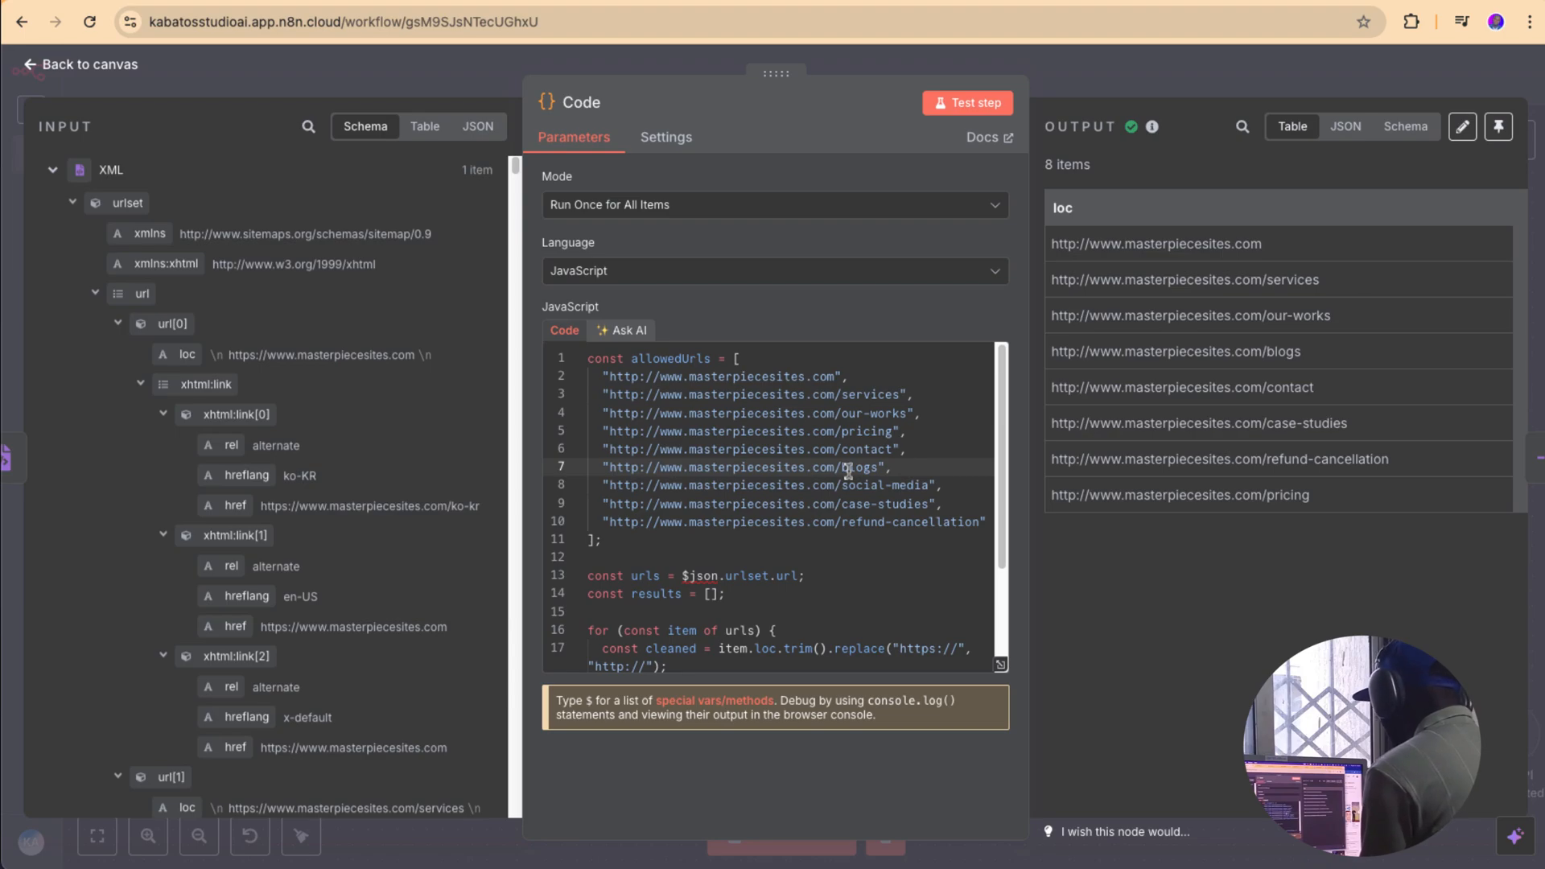
pyautogui.click(813, 69)
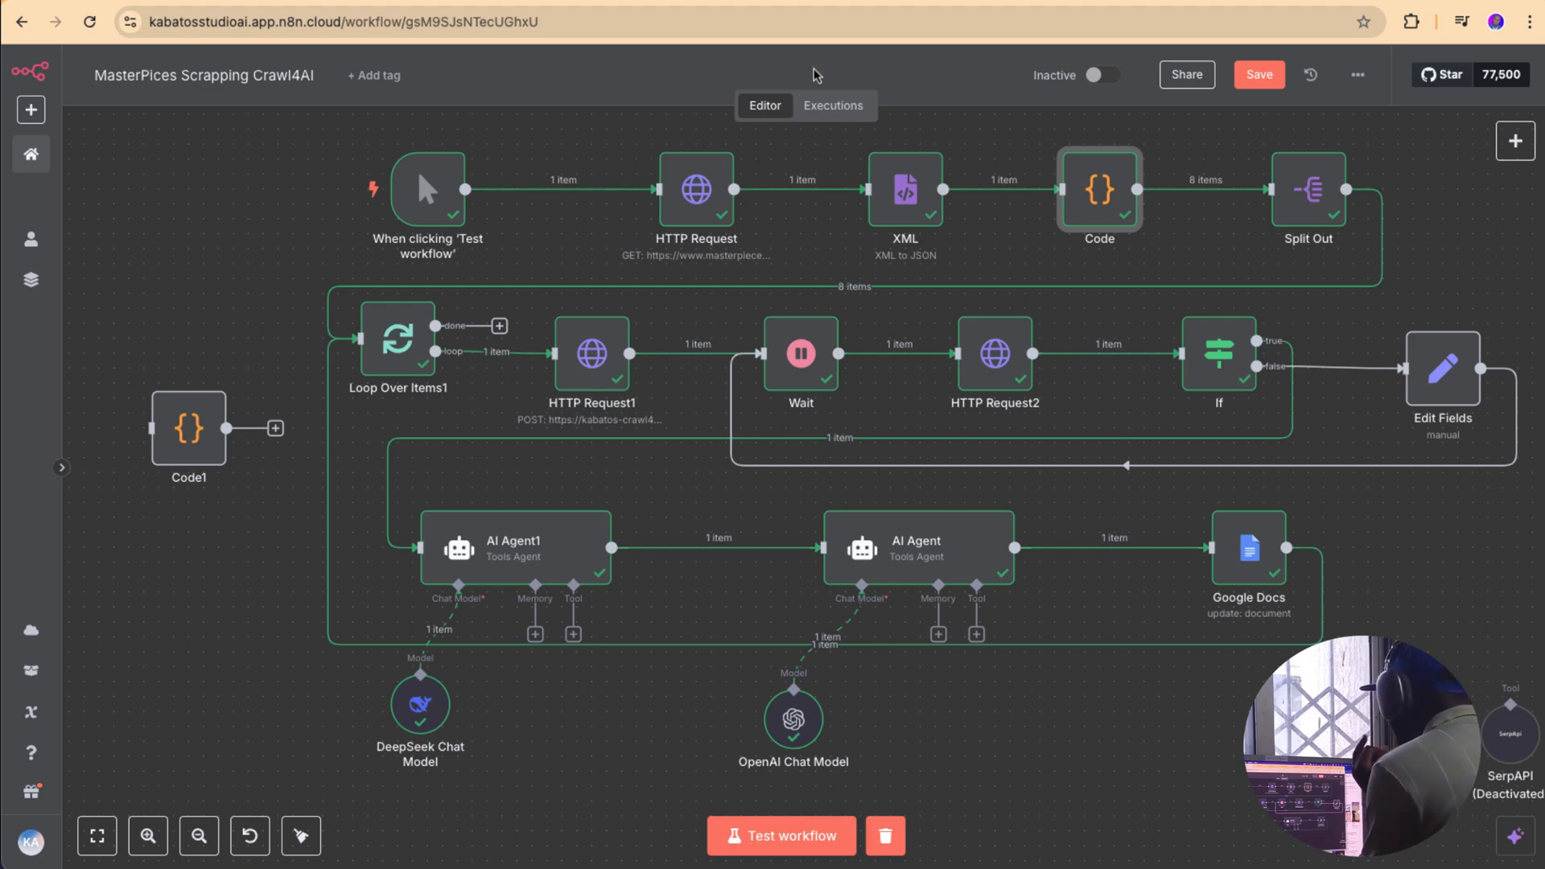
pyautogui.doubleClick(1113, 194)
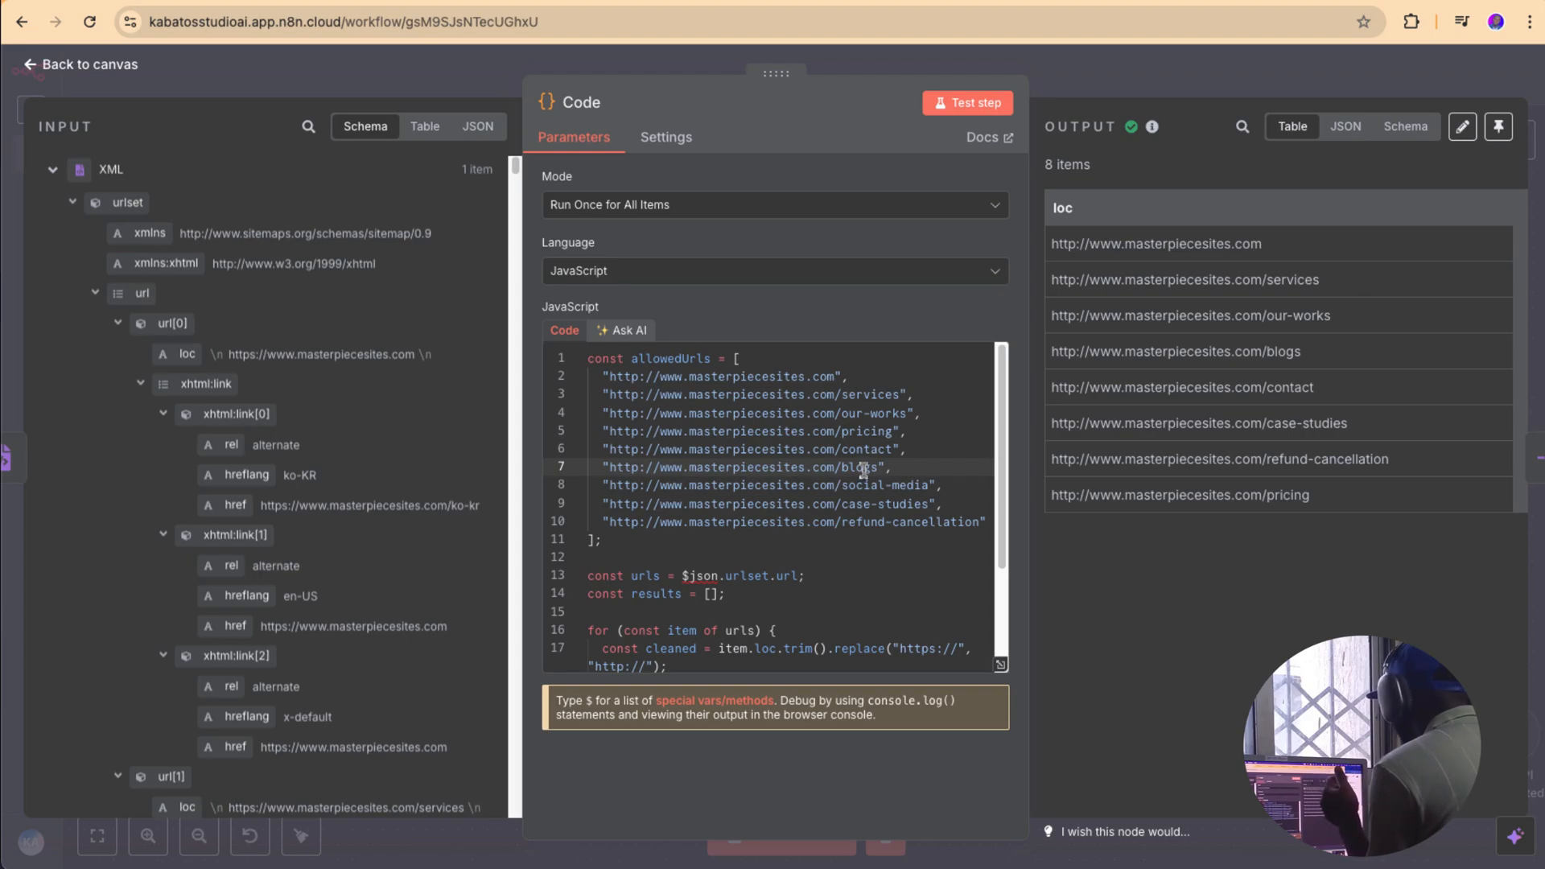
pyautogui.click(1114, 77)
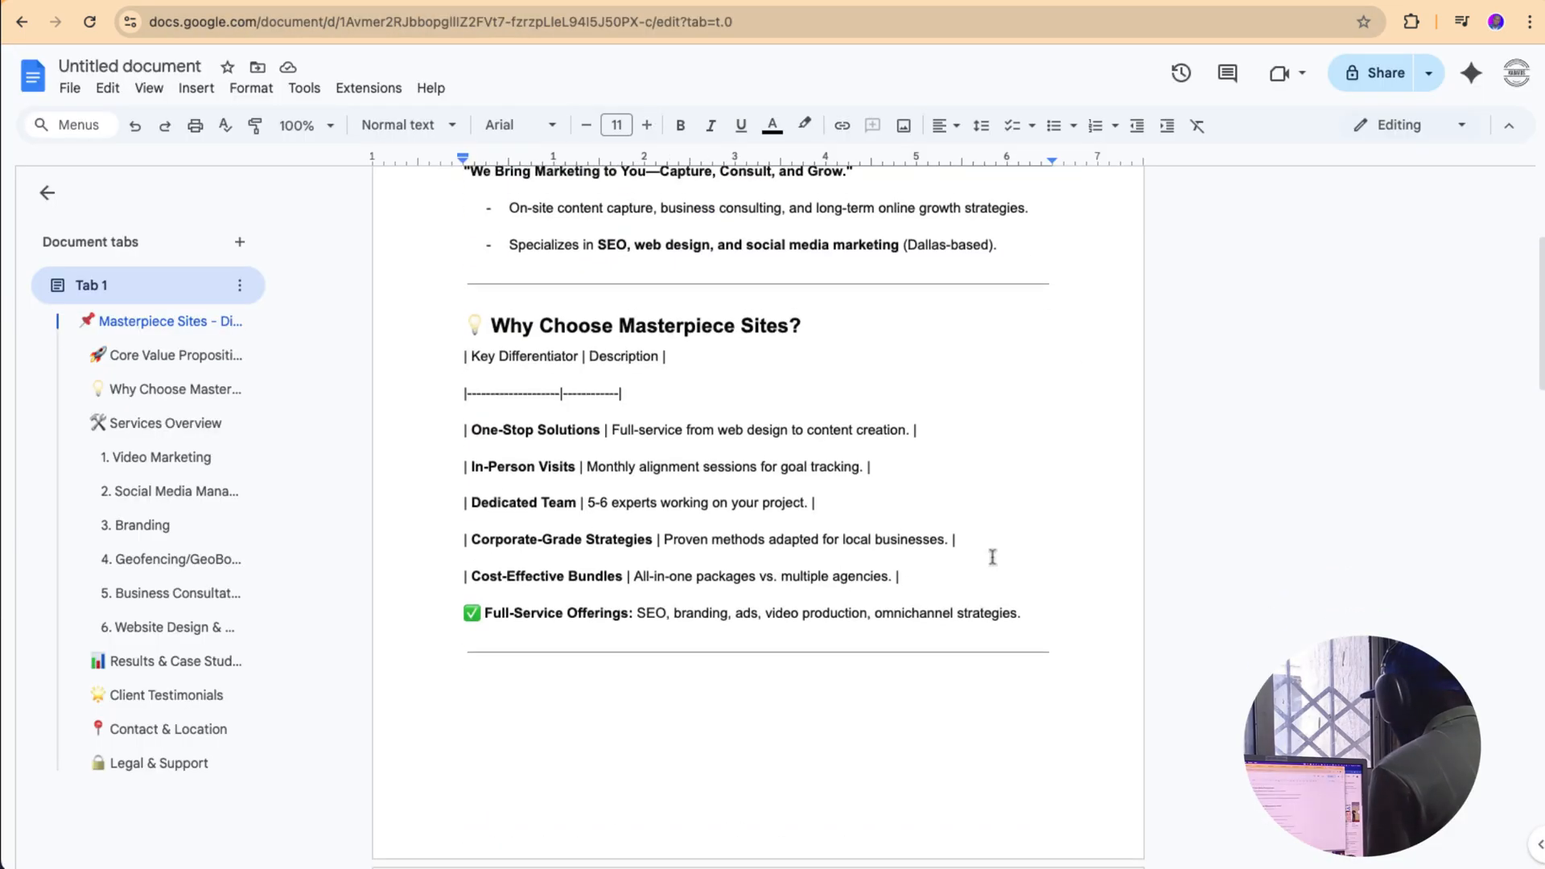
pyautogui.scroll(-10, 944, 577)
pyautogui.scroll(-9, 945, 577)
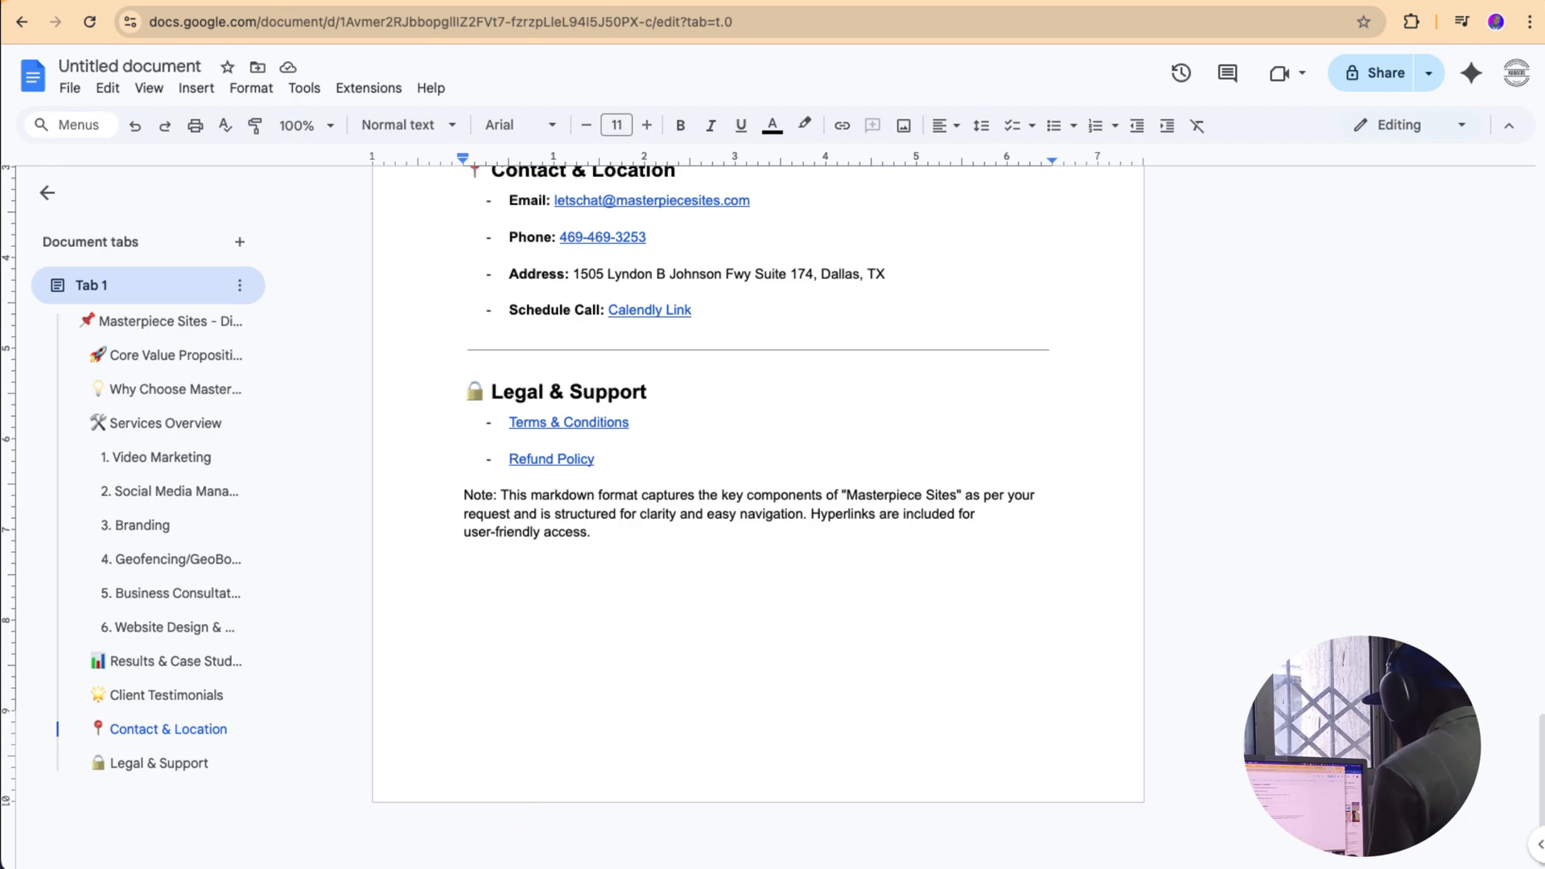
# Go to Render's Kabatos-crawl4ai-tool Environment page showing CRAWL4AI_API_TOKEN and PORT.
pyautogui.click(437, 1)
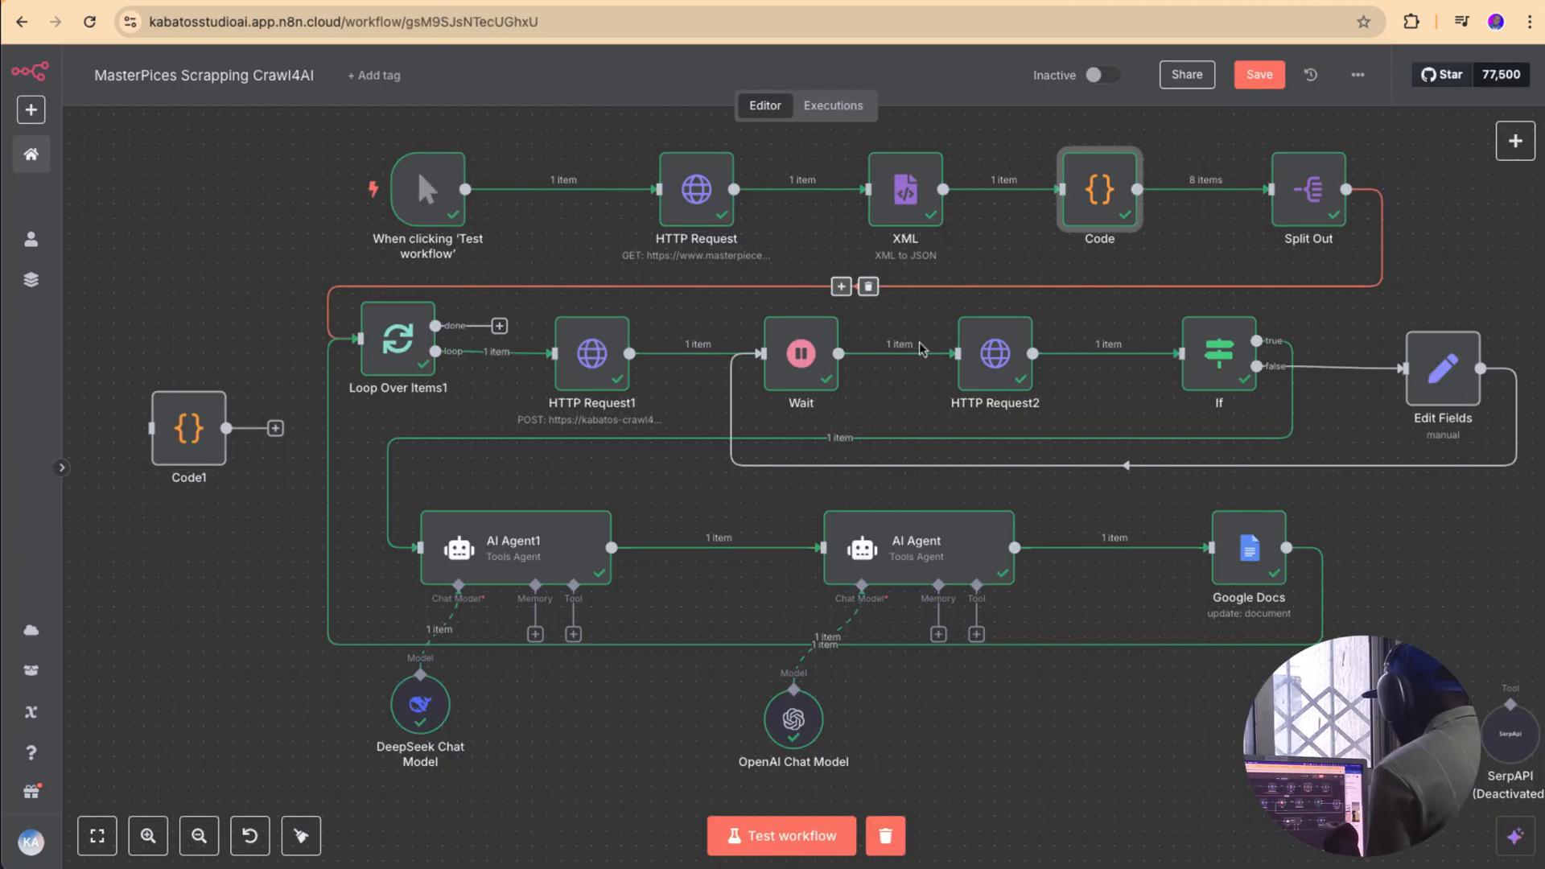
pyautogui.scroll(2, 922, 348)
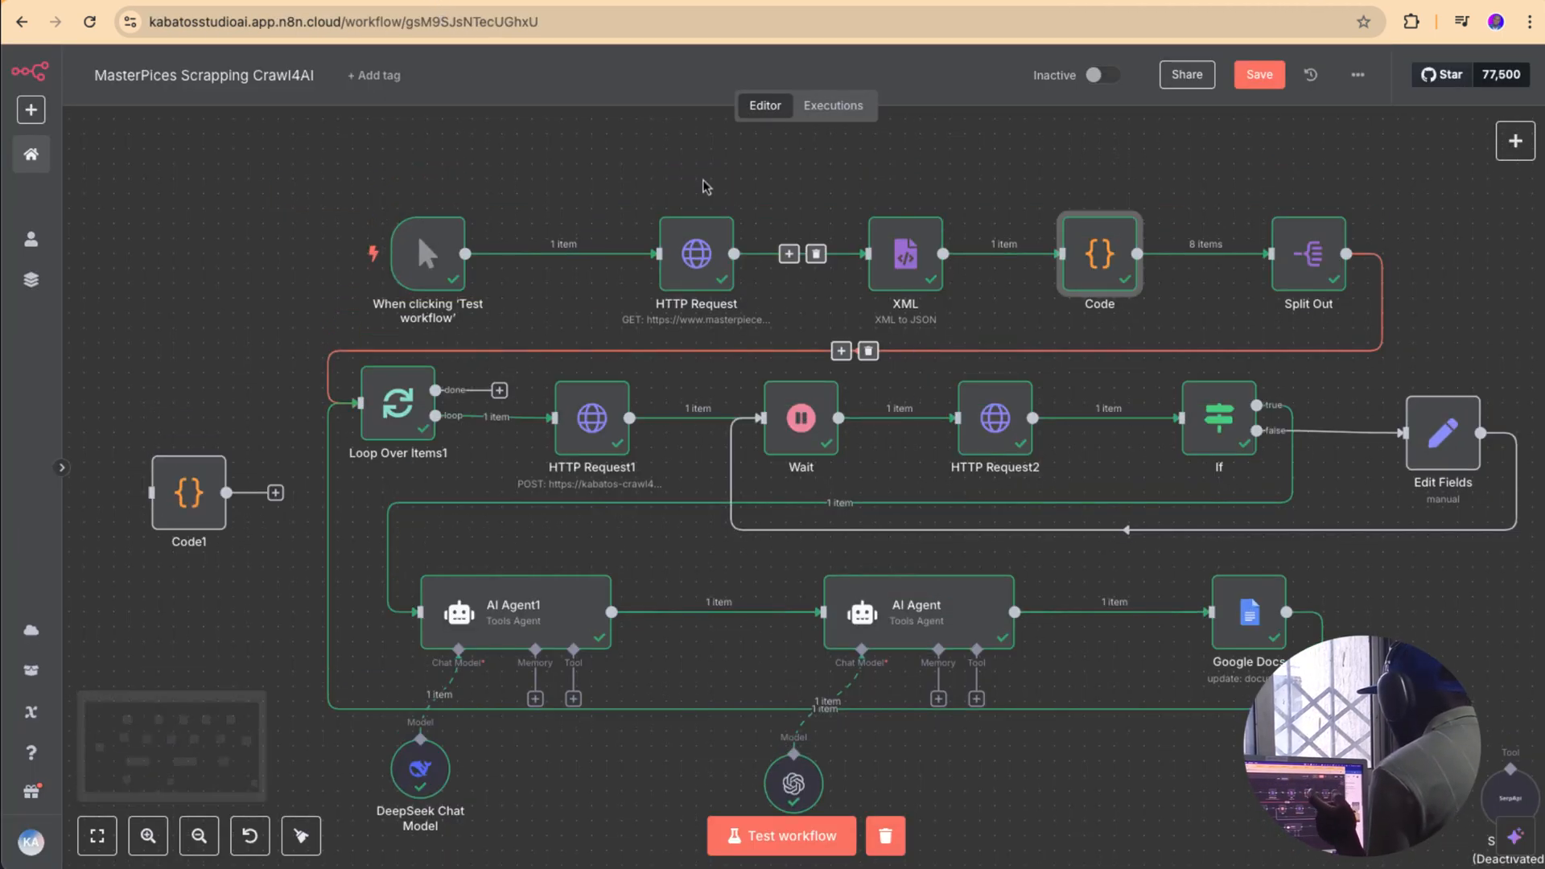
pyautogui.click(378, 0)
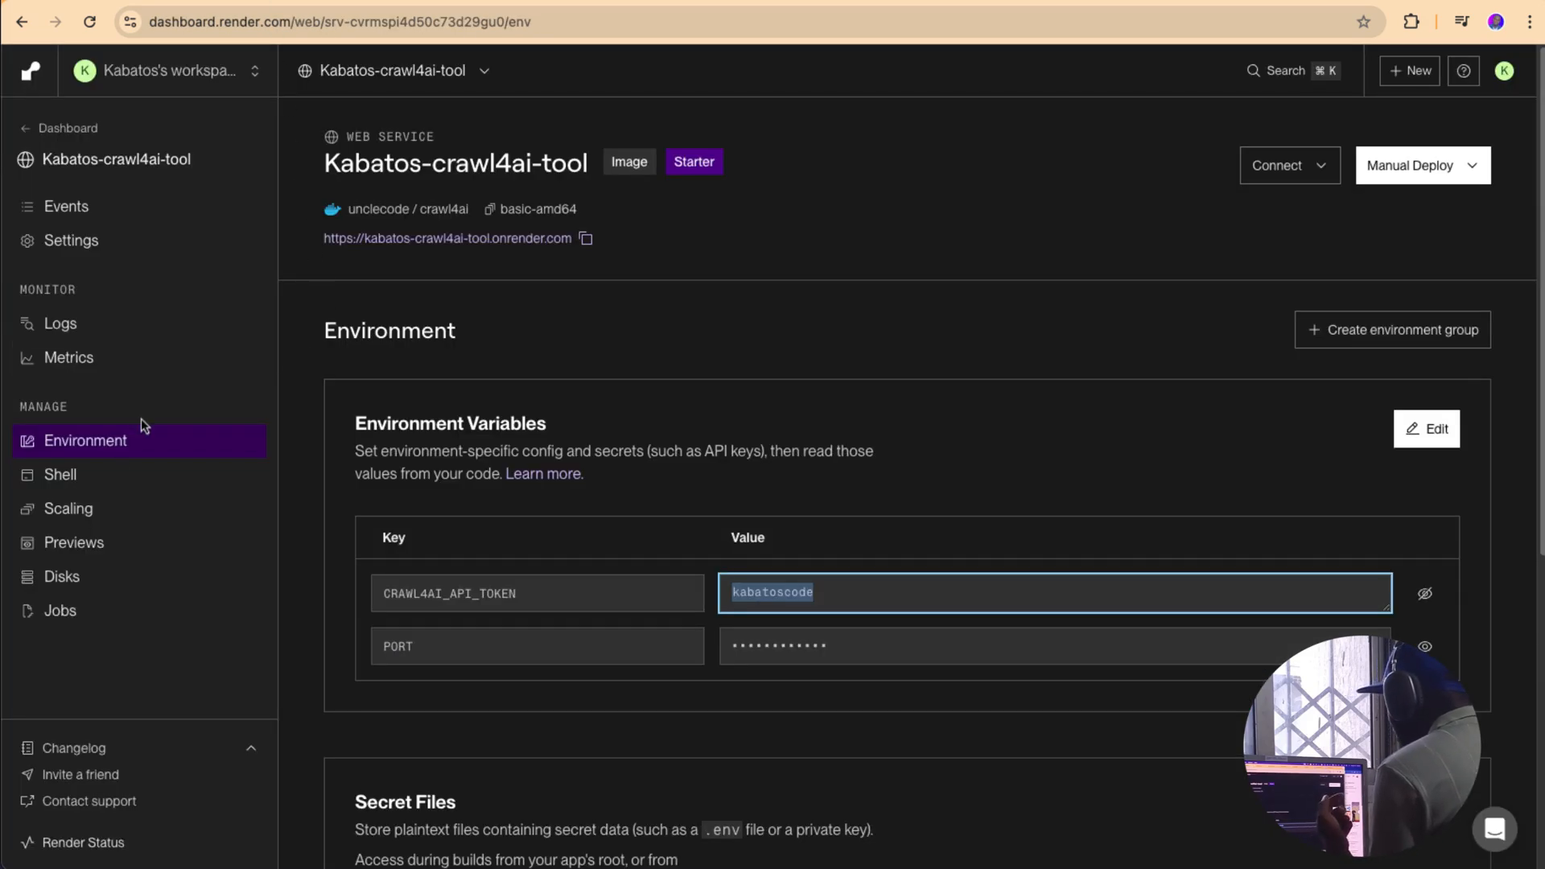
# View Render's Billing change-plan options, Hobby through Enterprise, then return to the n8n workflow.
pyautogui.click(178, 76)
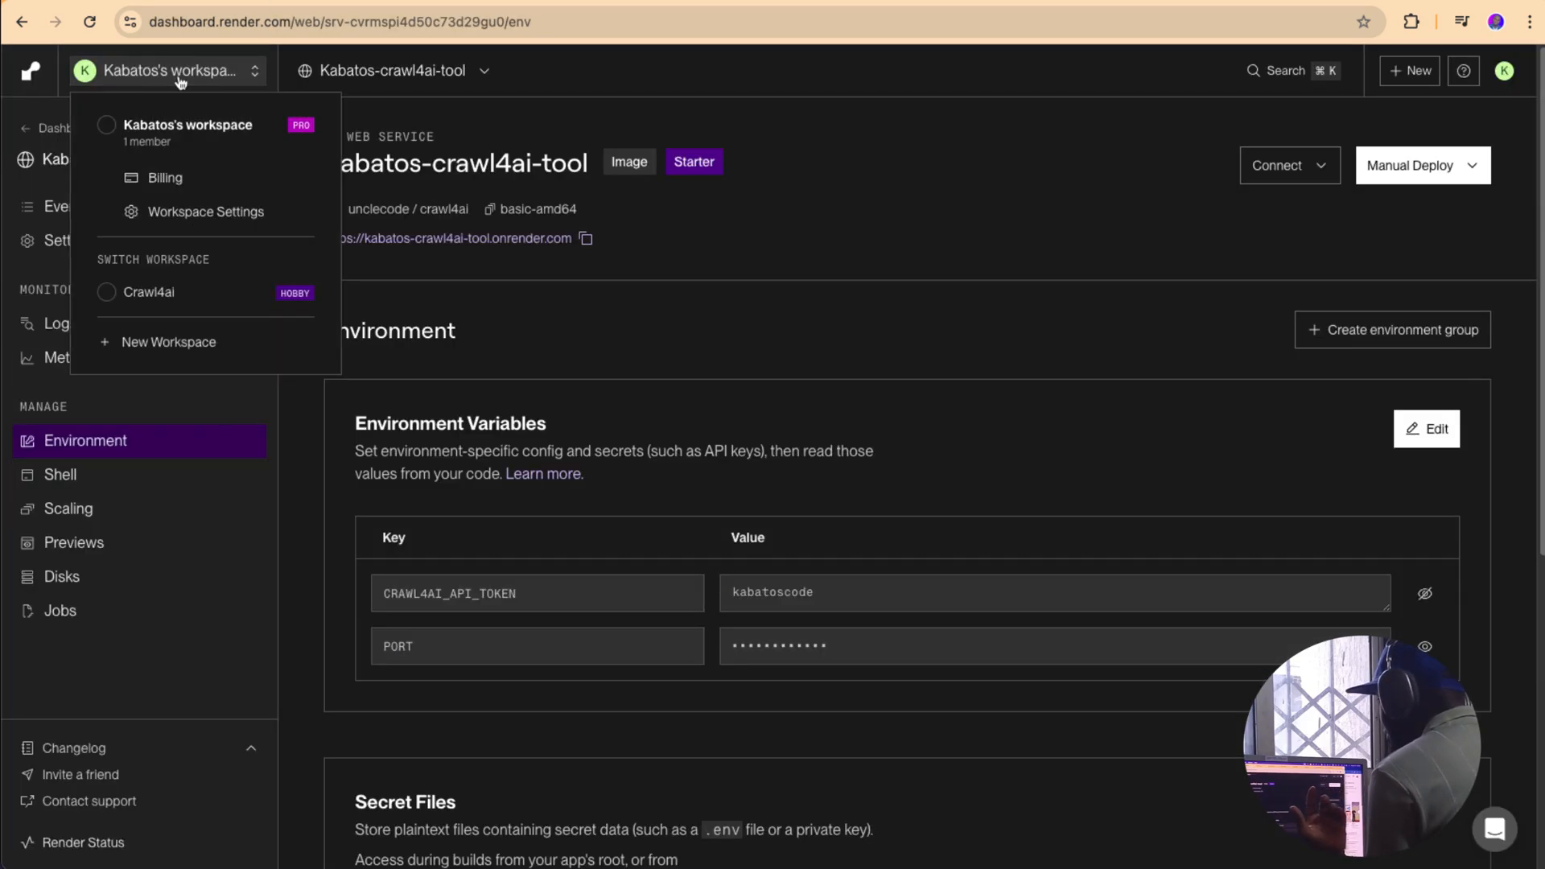
pyautogui.click(164, 179)
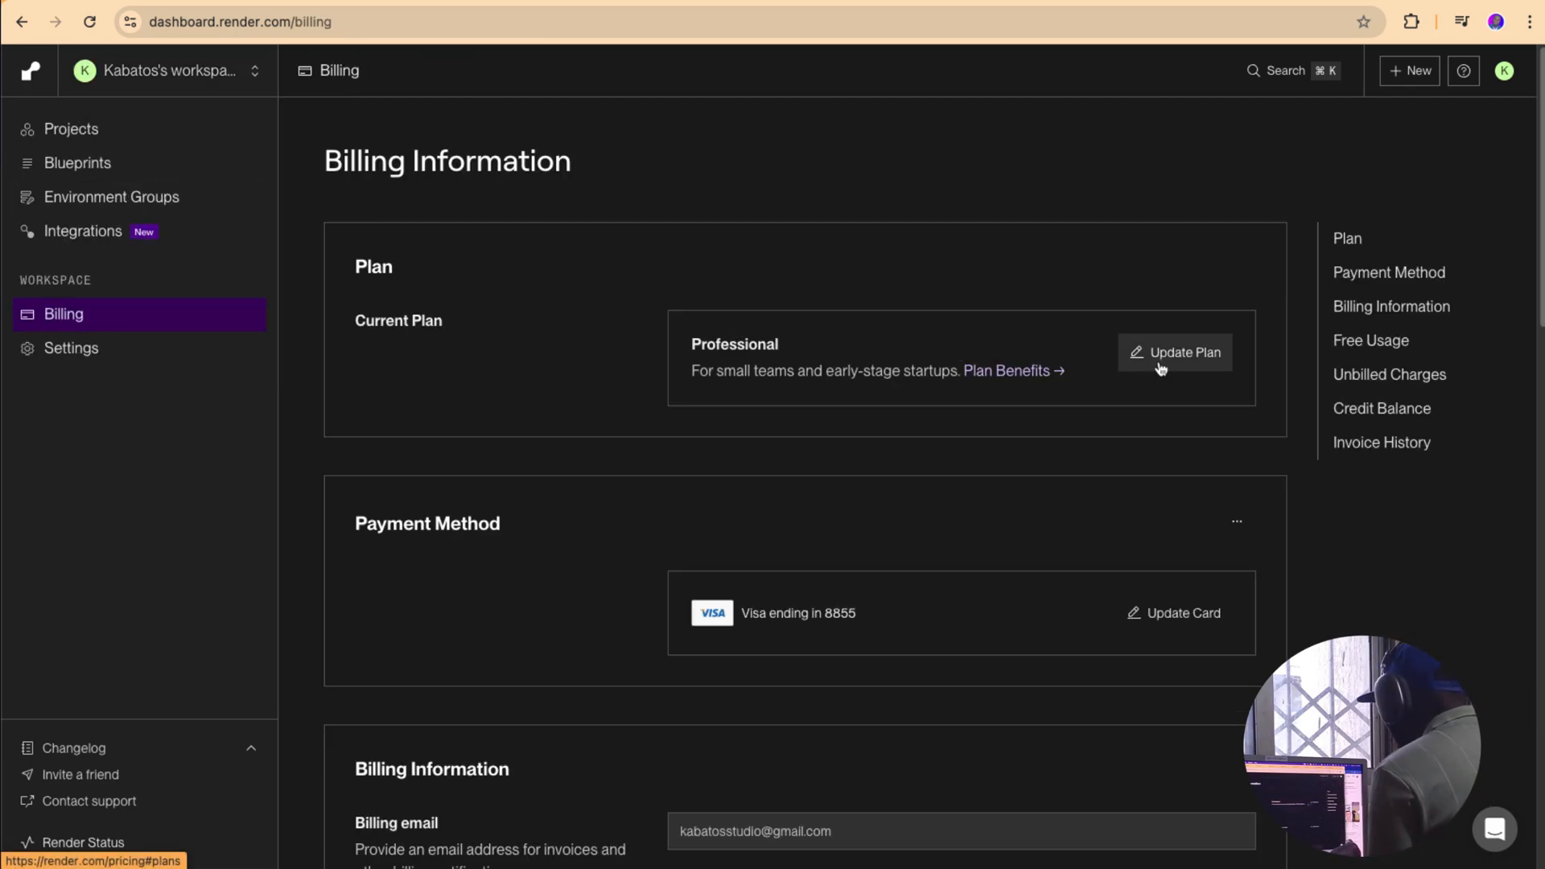
pyautogui.click(1161, 367)
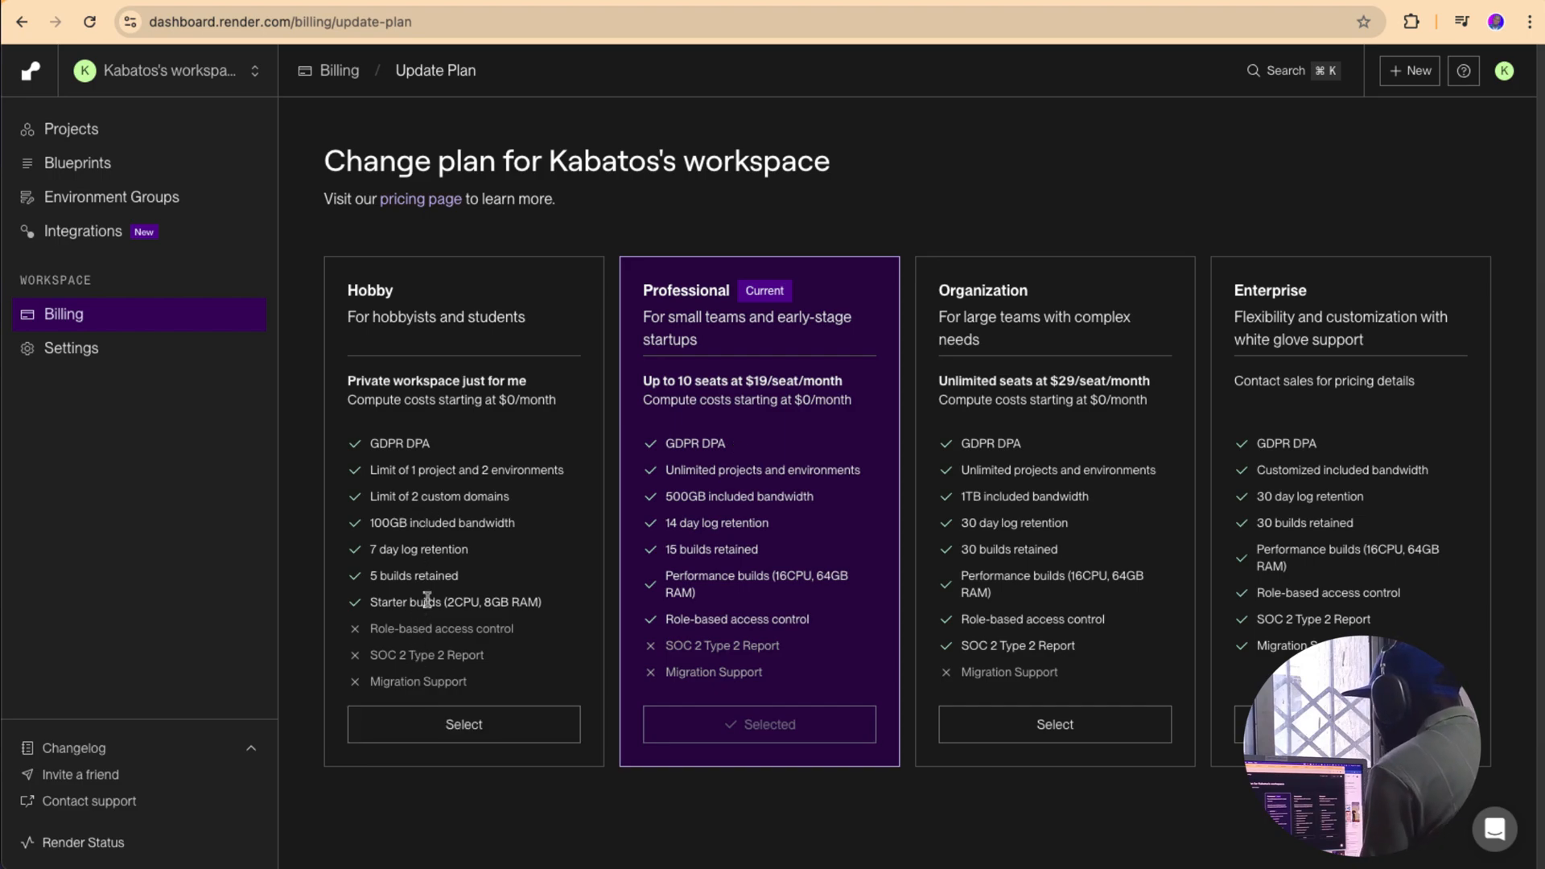
pyautogui.click(449, 0)
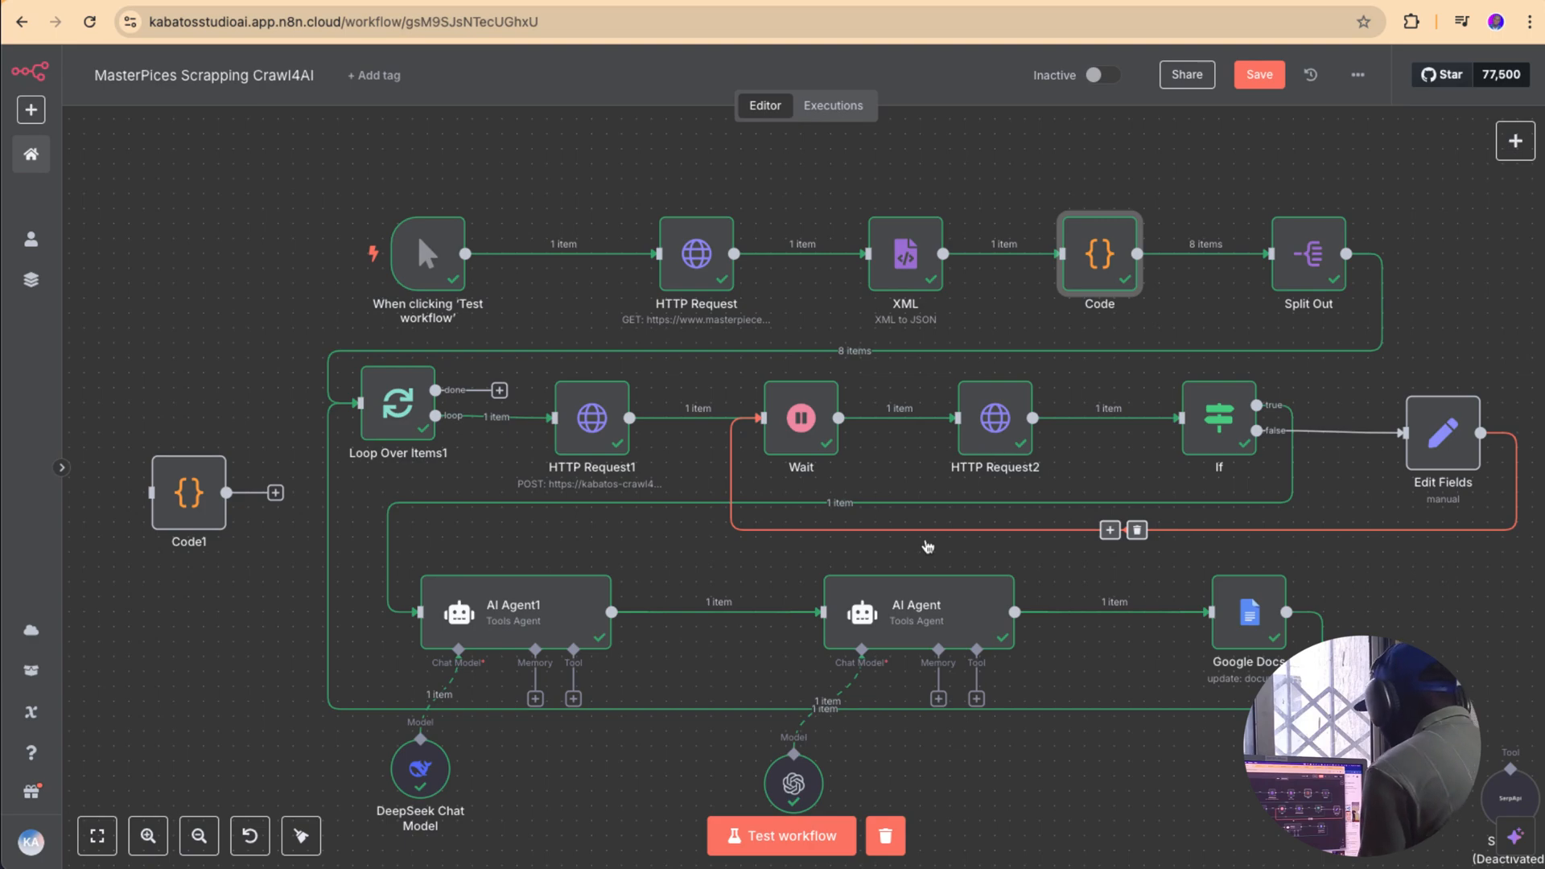
# Switch to the Skool classroom's W4 - Company Knowledge Base Workflow lesson.
pyautogui.hscroll(2, 692, 540)
pyautogui.scroll(-2, 692, 540)
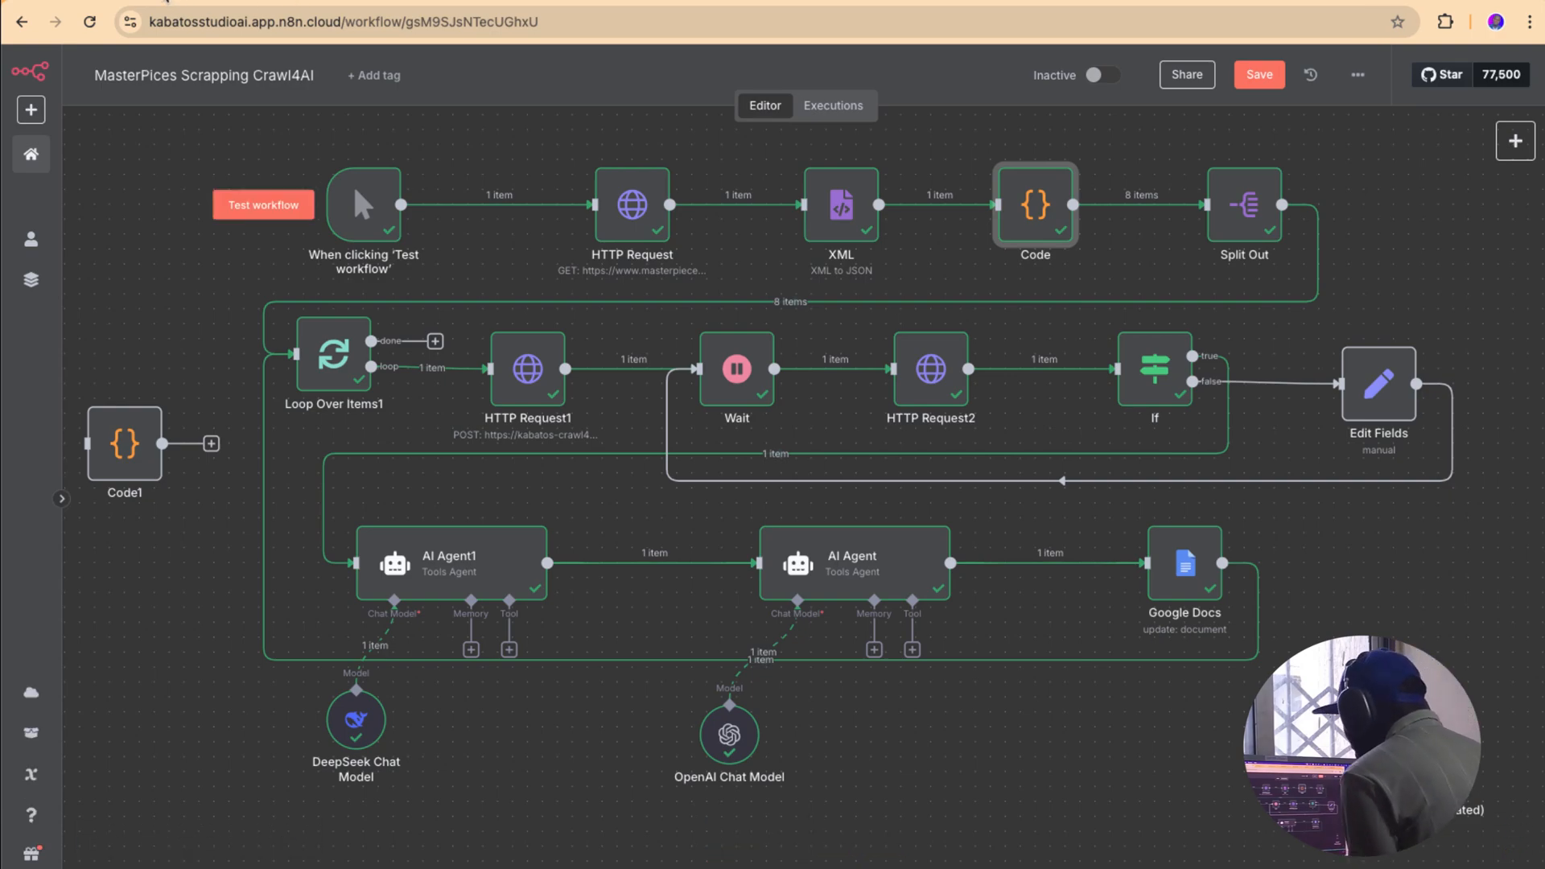
pyautogui.click(165, 1)
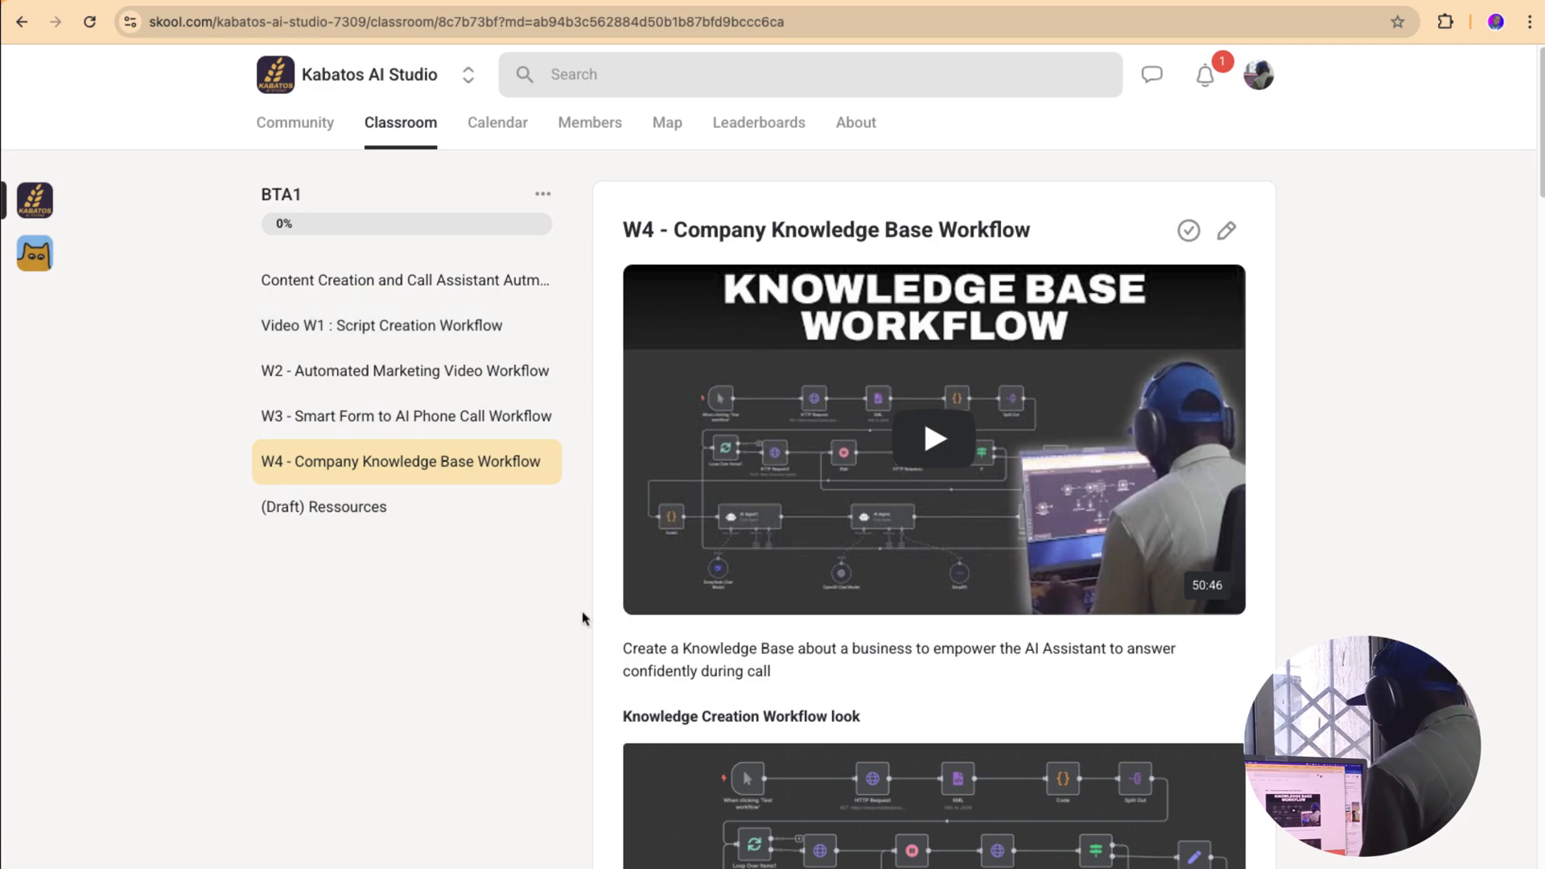
# Step through BTA1 lessons W1 Script Creation to W4 Company Knowledge Base, then open the Community feed.
pyautogui.scroll(-1, 605, 625)
pyautogui.scroll(2, 605, 625)
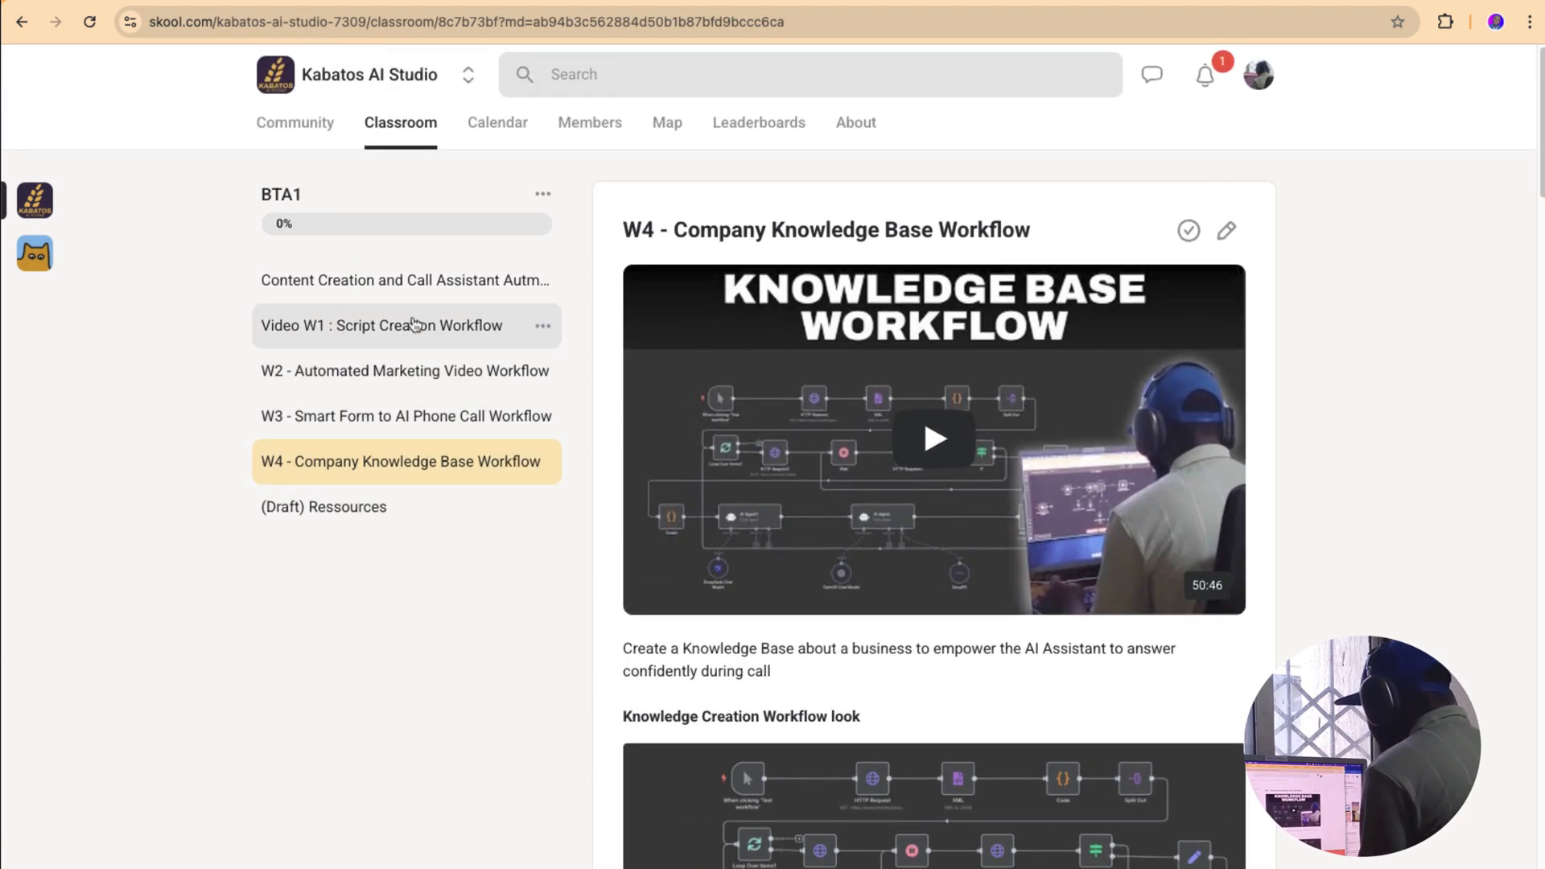
pyautogui.click(379, 333)
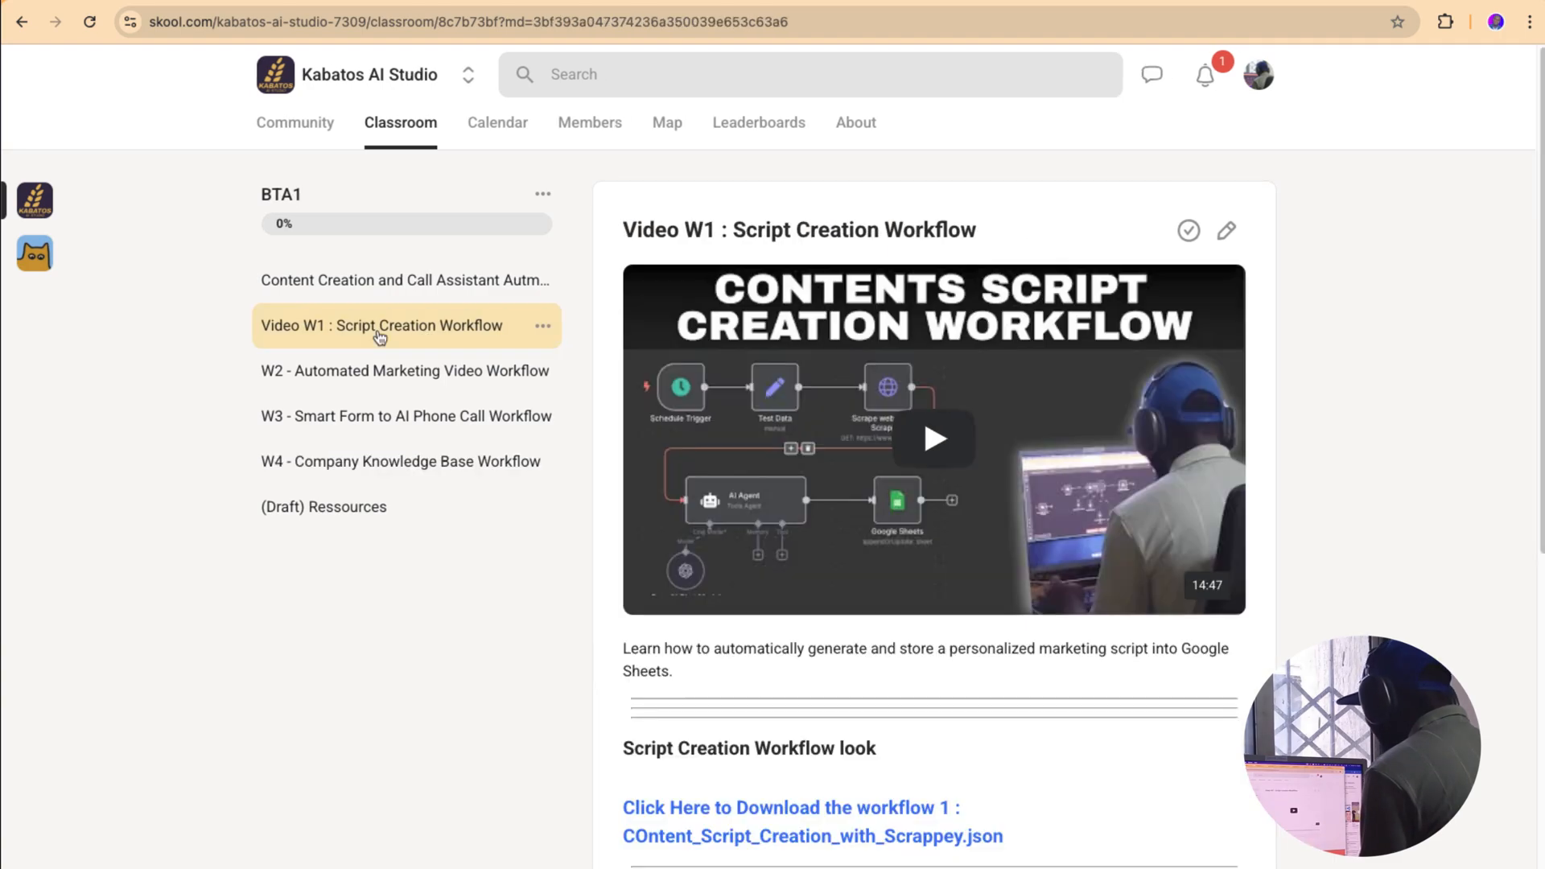
pyautogui.click(357, 376)
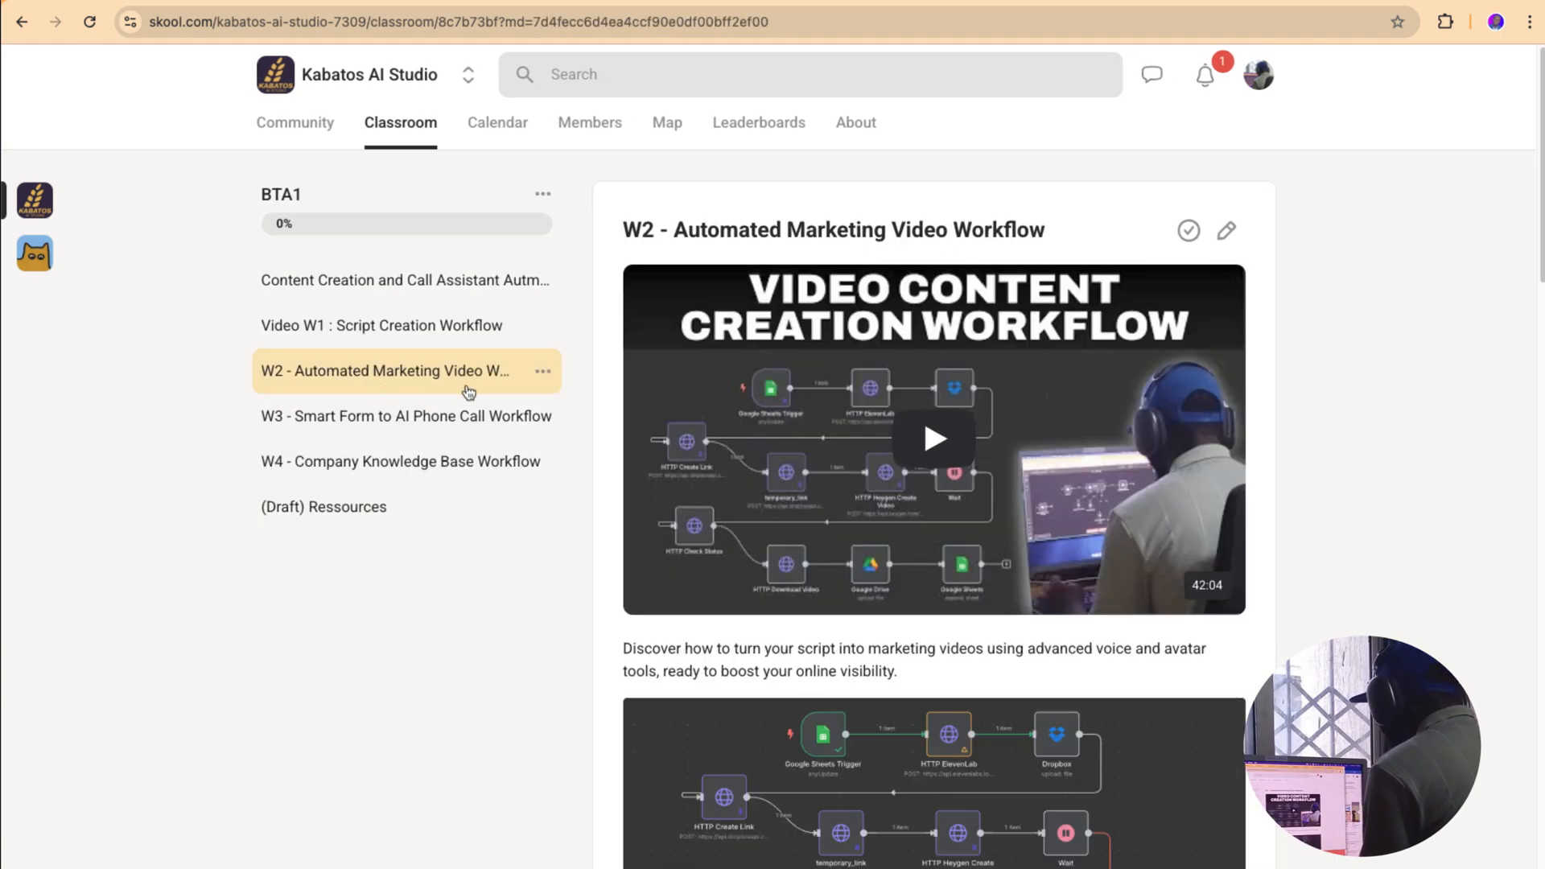
pyautogui.click(361, 426)
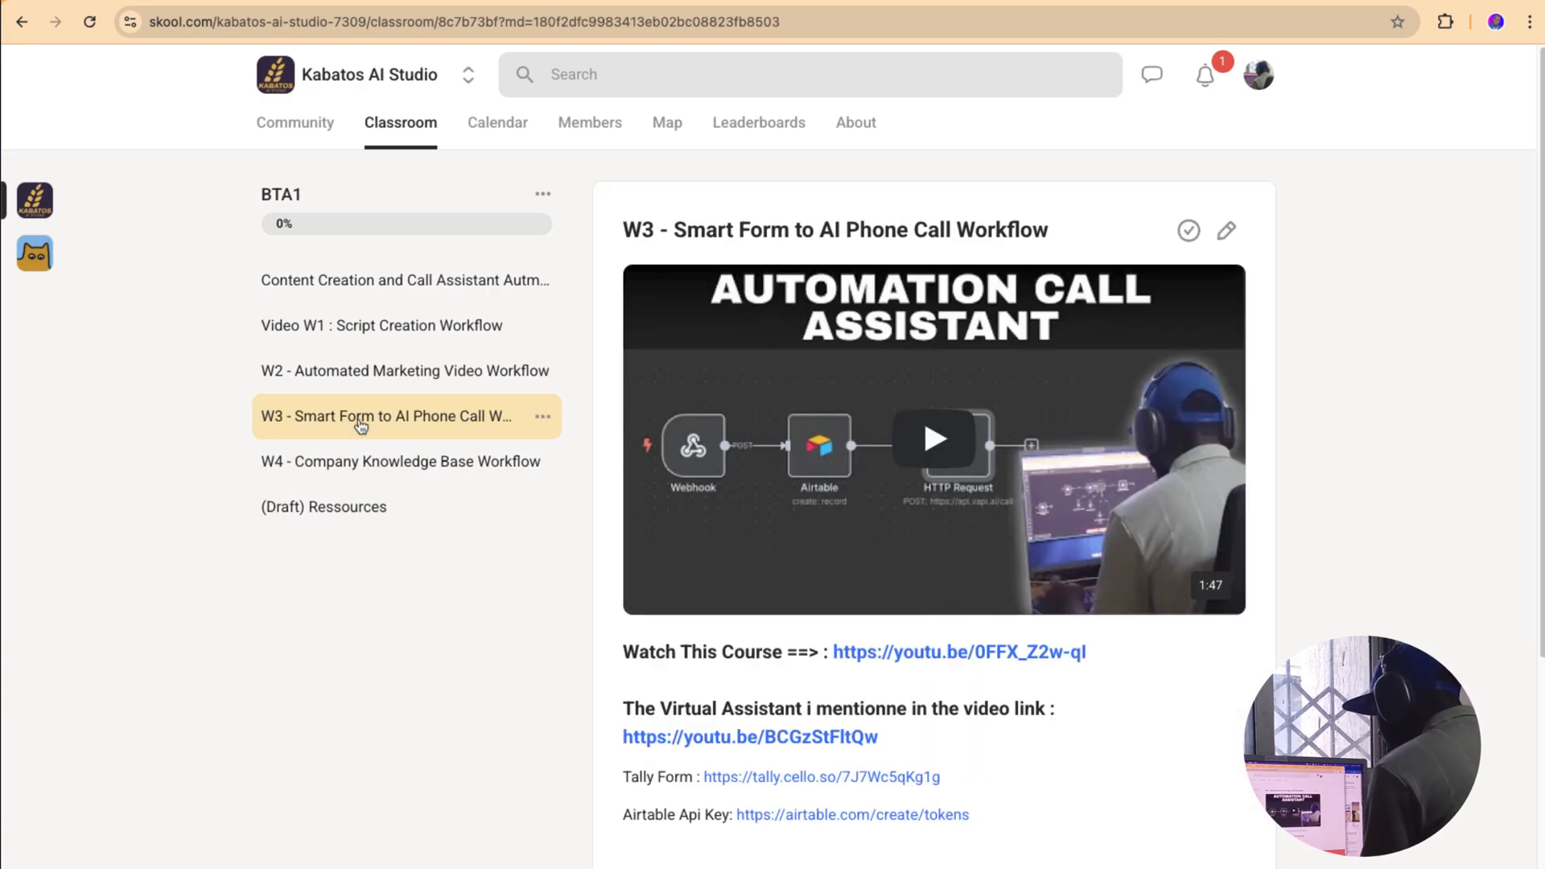
pyautogui.scroll(-1, 466, 474)
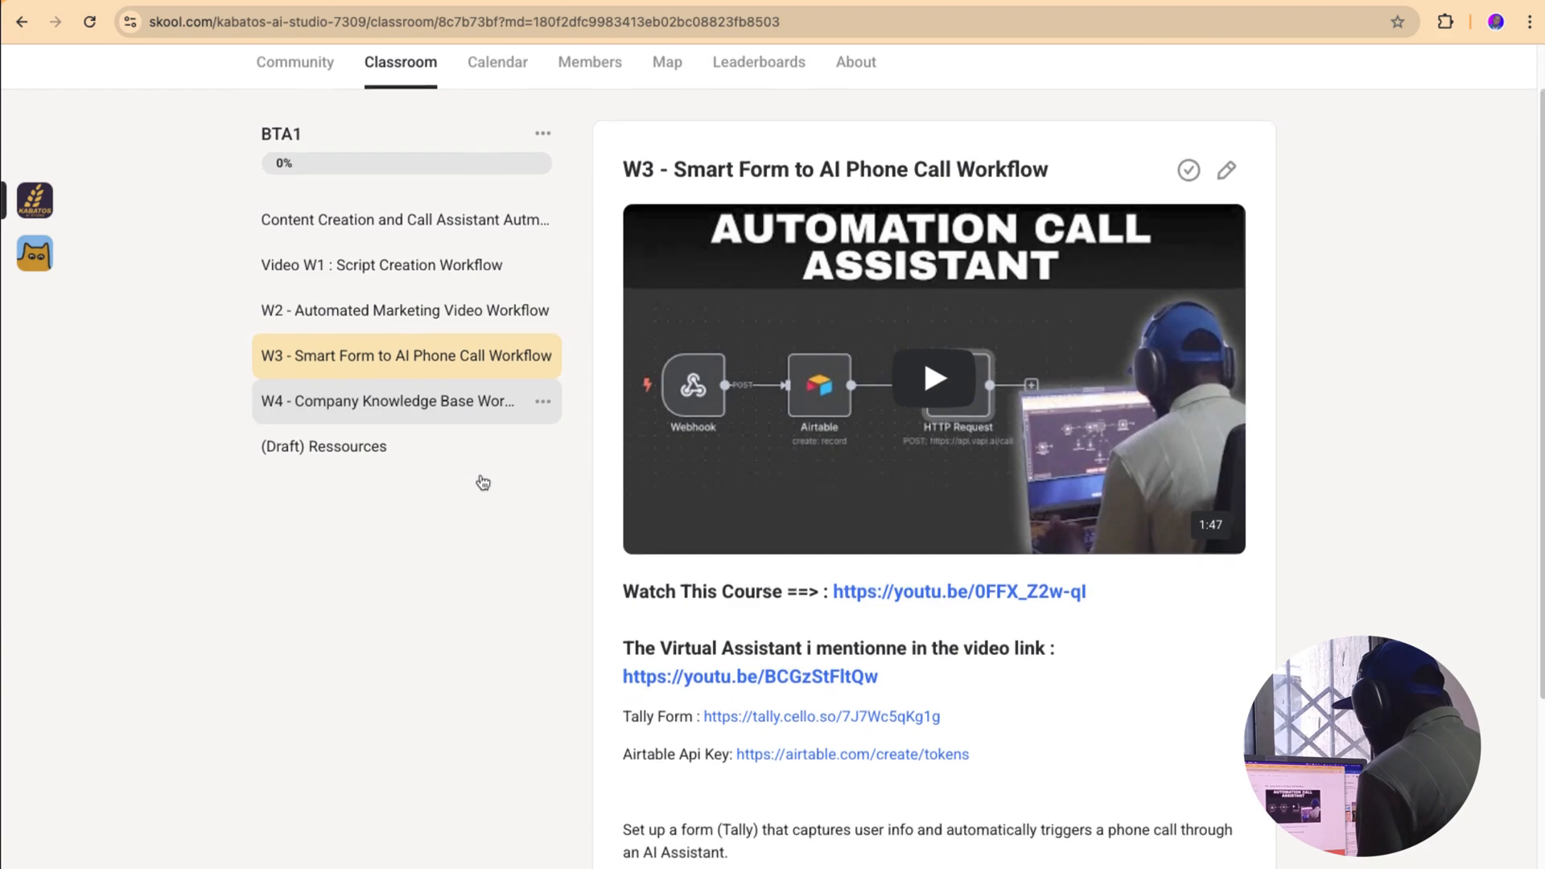
pyautogui.click(433, 417)
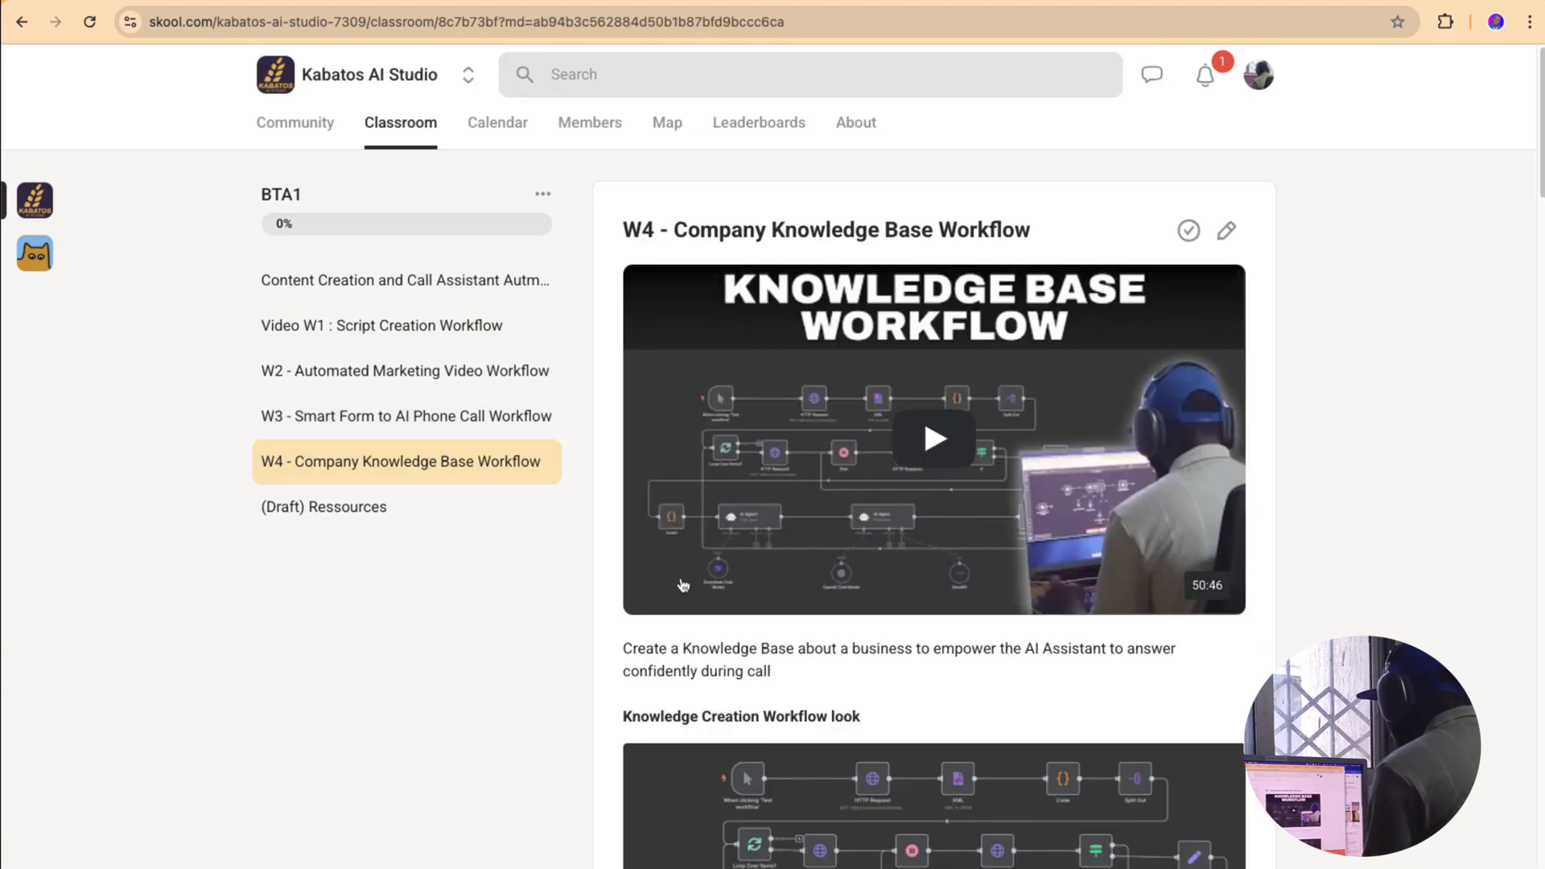
pyautogui.scroll(-6, 786, 584)
pyautogui.scroll(6, 786, 579)
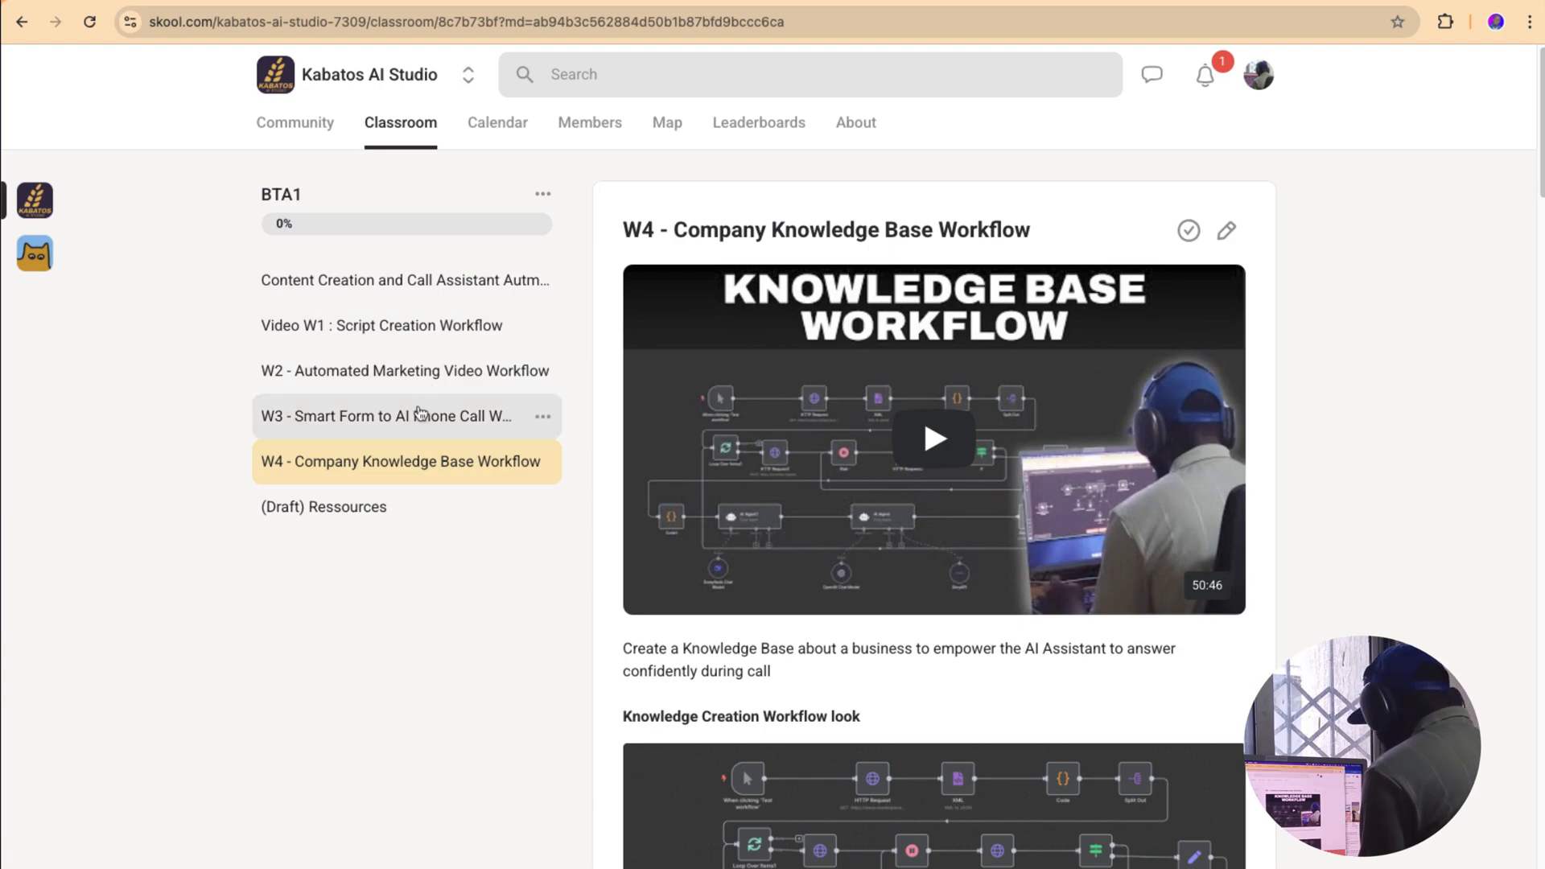
pyautogui.click(314, 137)
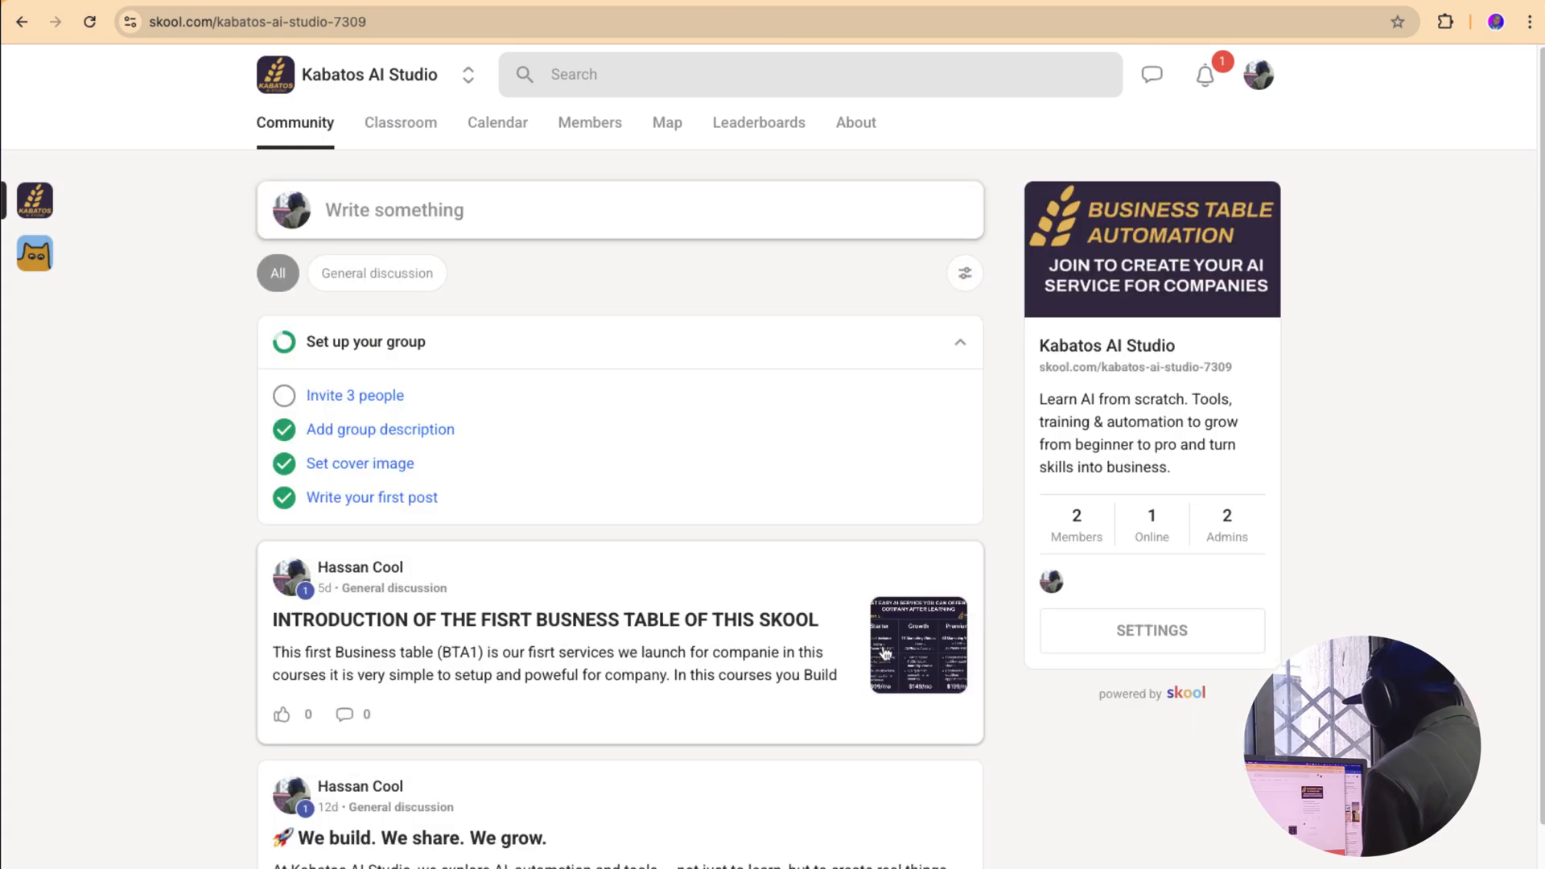
# View the BTA1 intro post's pricing image full size, then close it and the post.
pyautogui.click(919, 647)
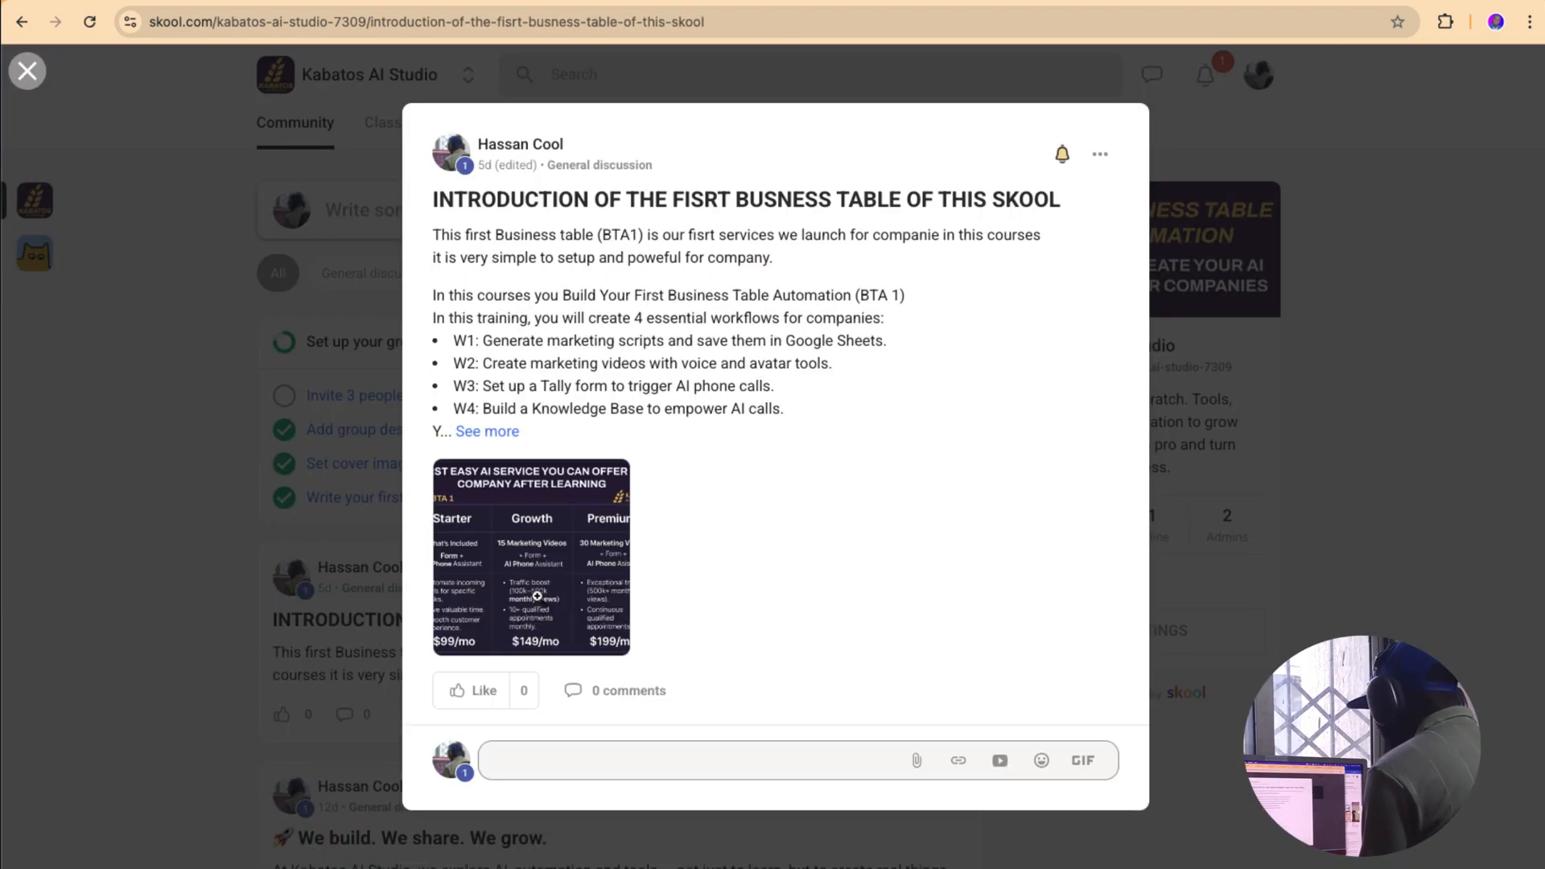
pyautogui.click(531, 573)
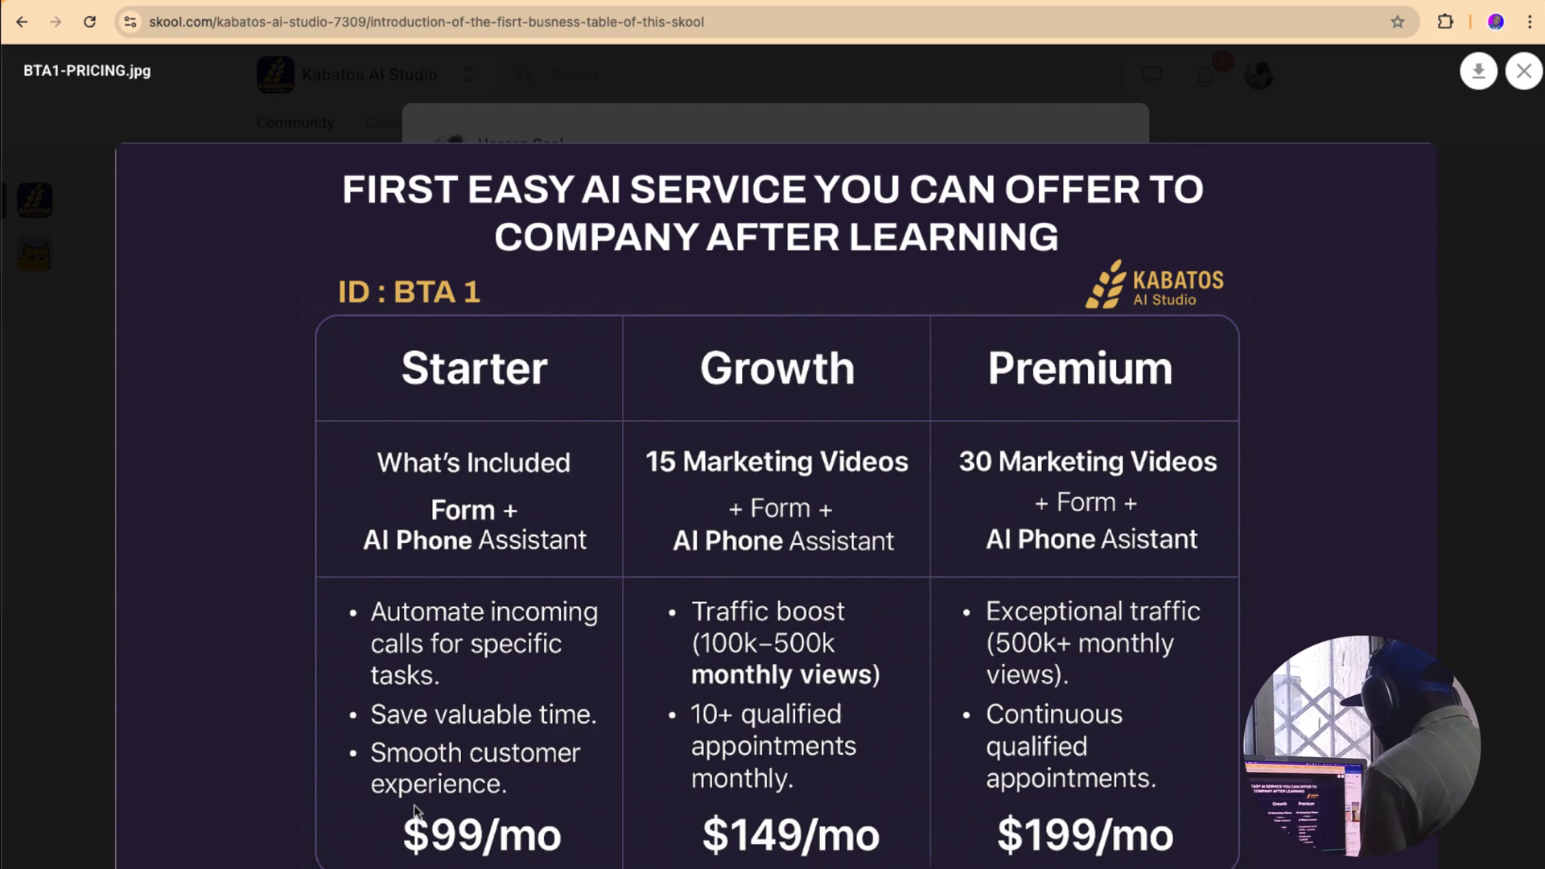
pyautogui.click(1469, 177)
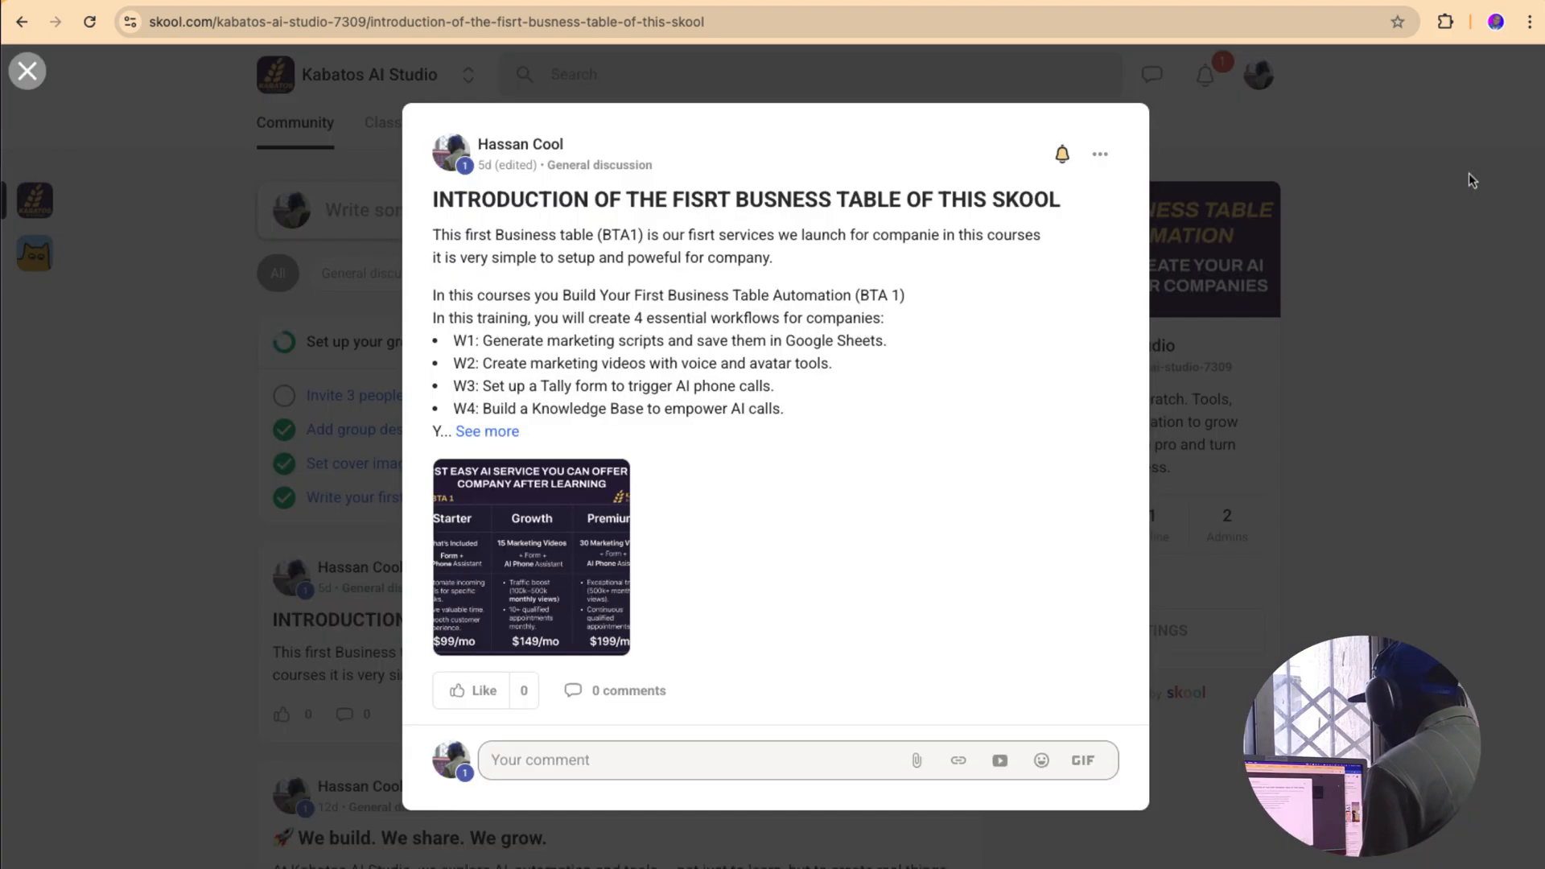
pyautogui.click(1284, 167)
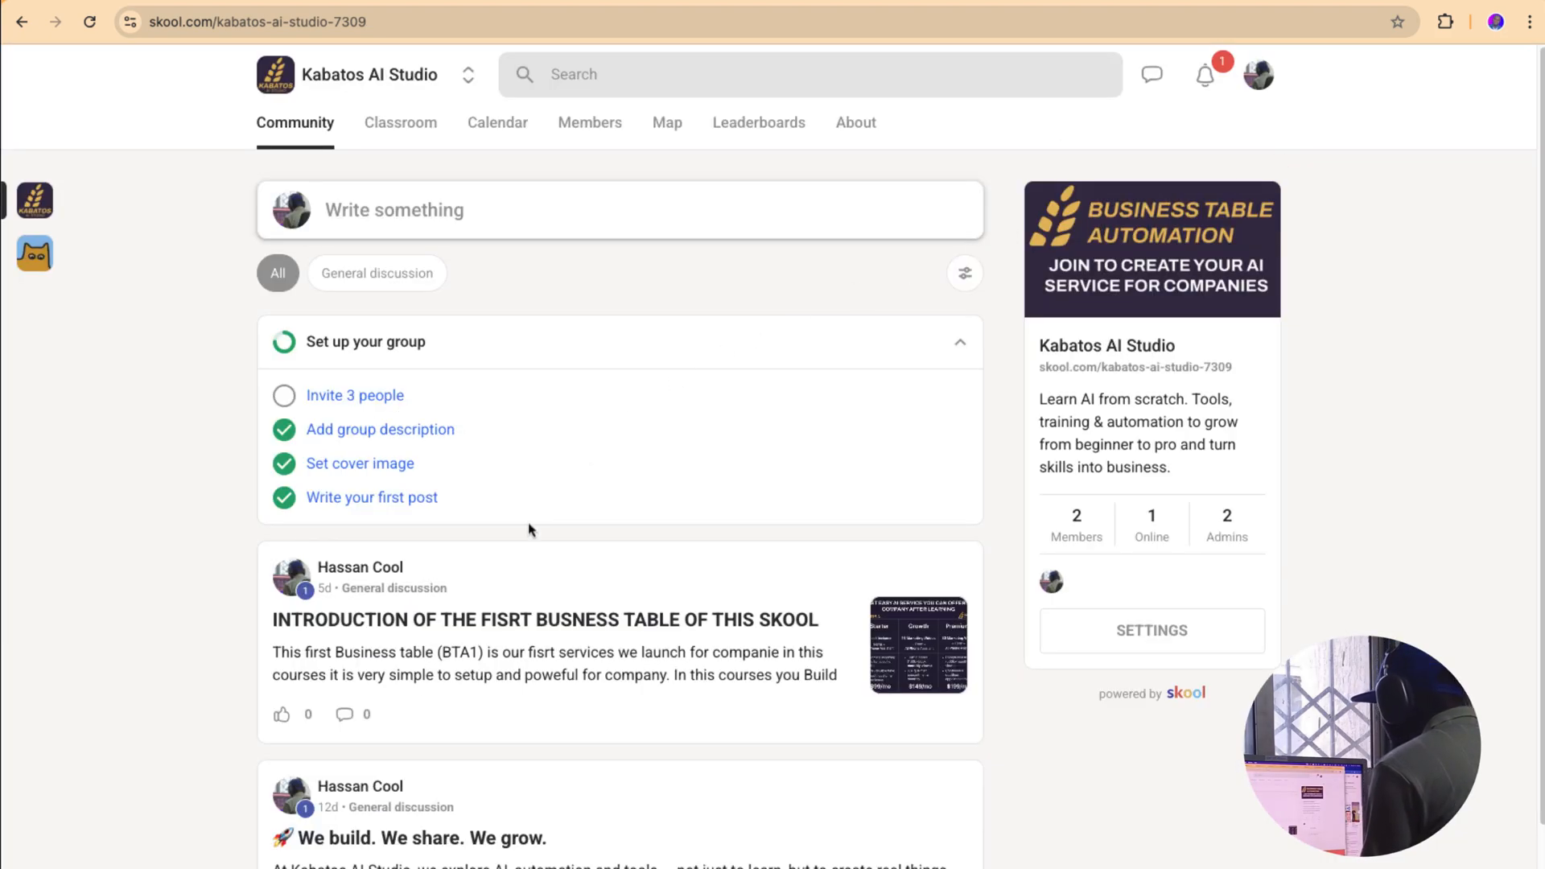
pyautogui.scroll(-1, 528, 527)
pyautogui.scroll(1, 527, 524)
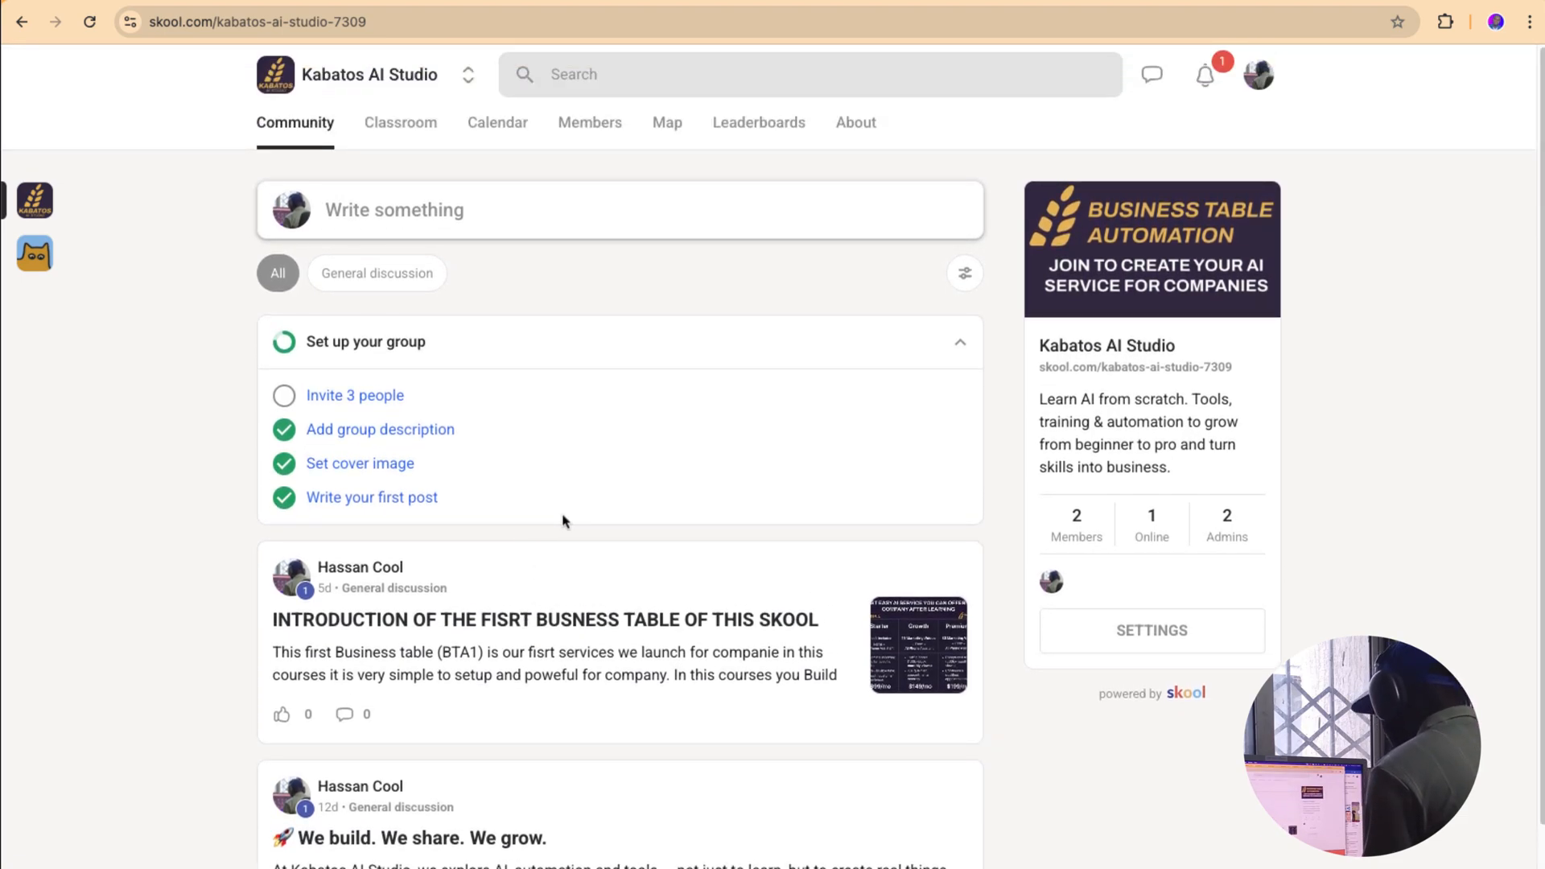
# Check the Classroom course list, then return to the top of the formatted Google Doc.
pyautogui.click(415, 132)
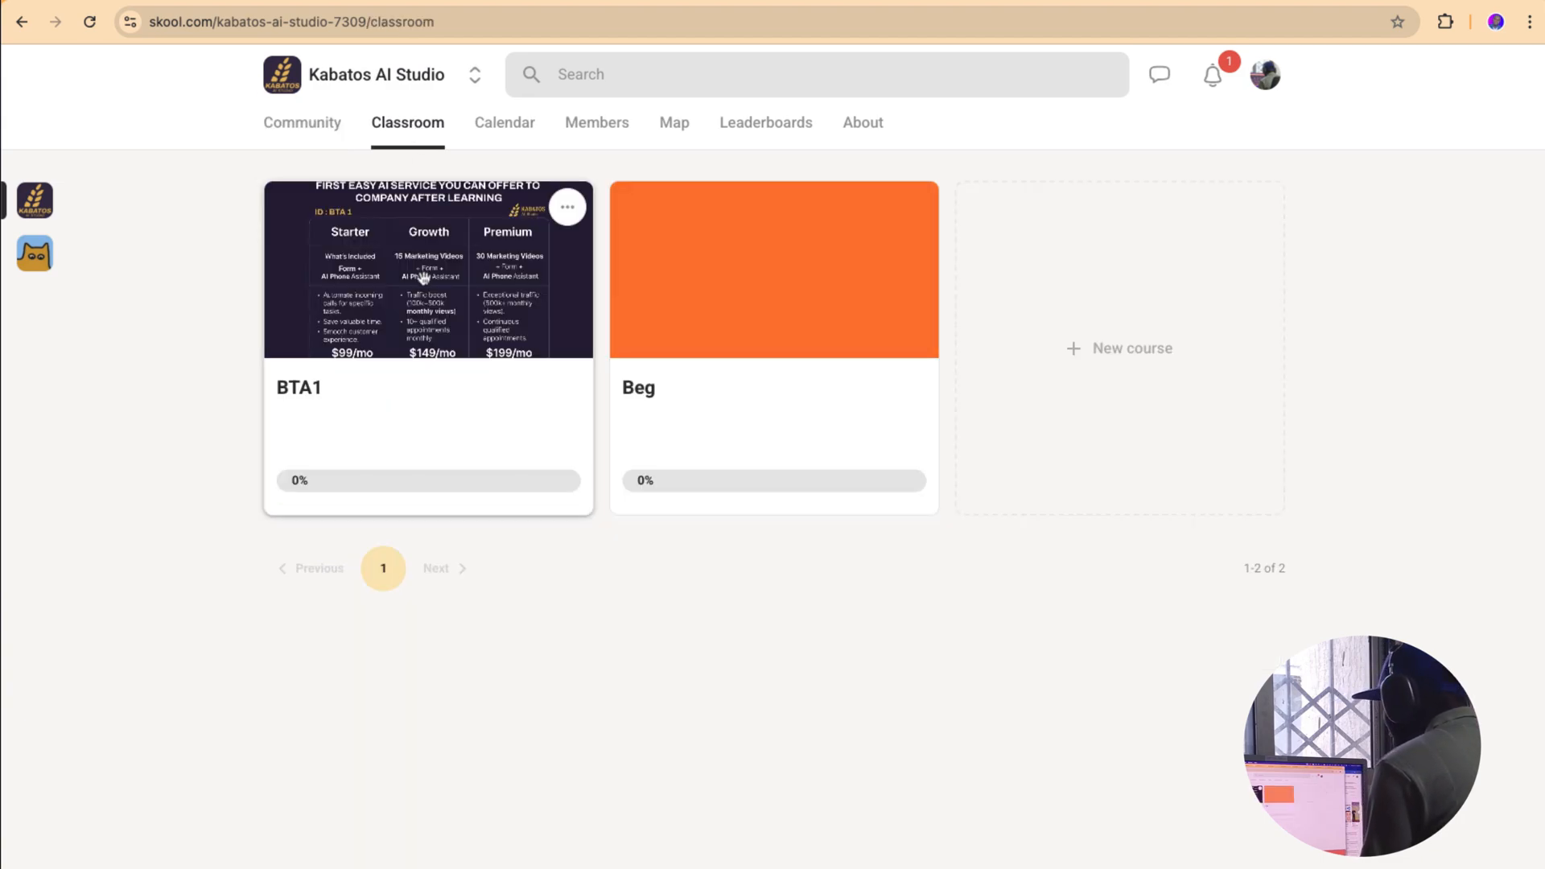
pyautogui.click(410, 1)
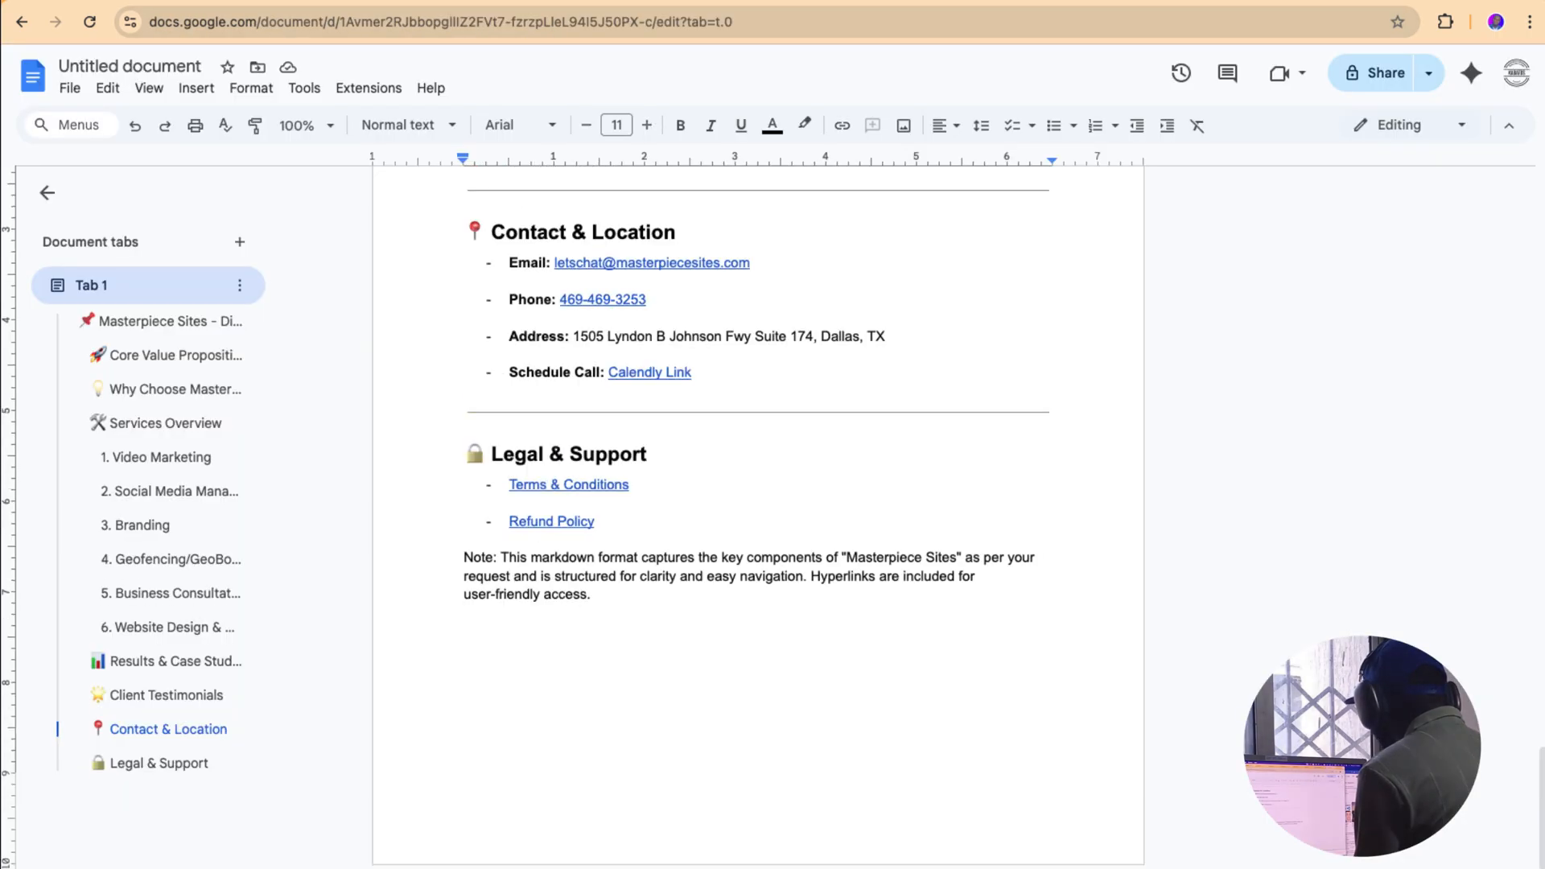
pyautogui.scroll(20, 848, 370)
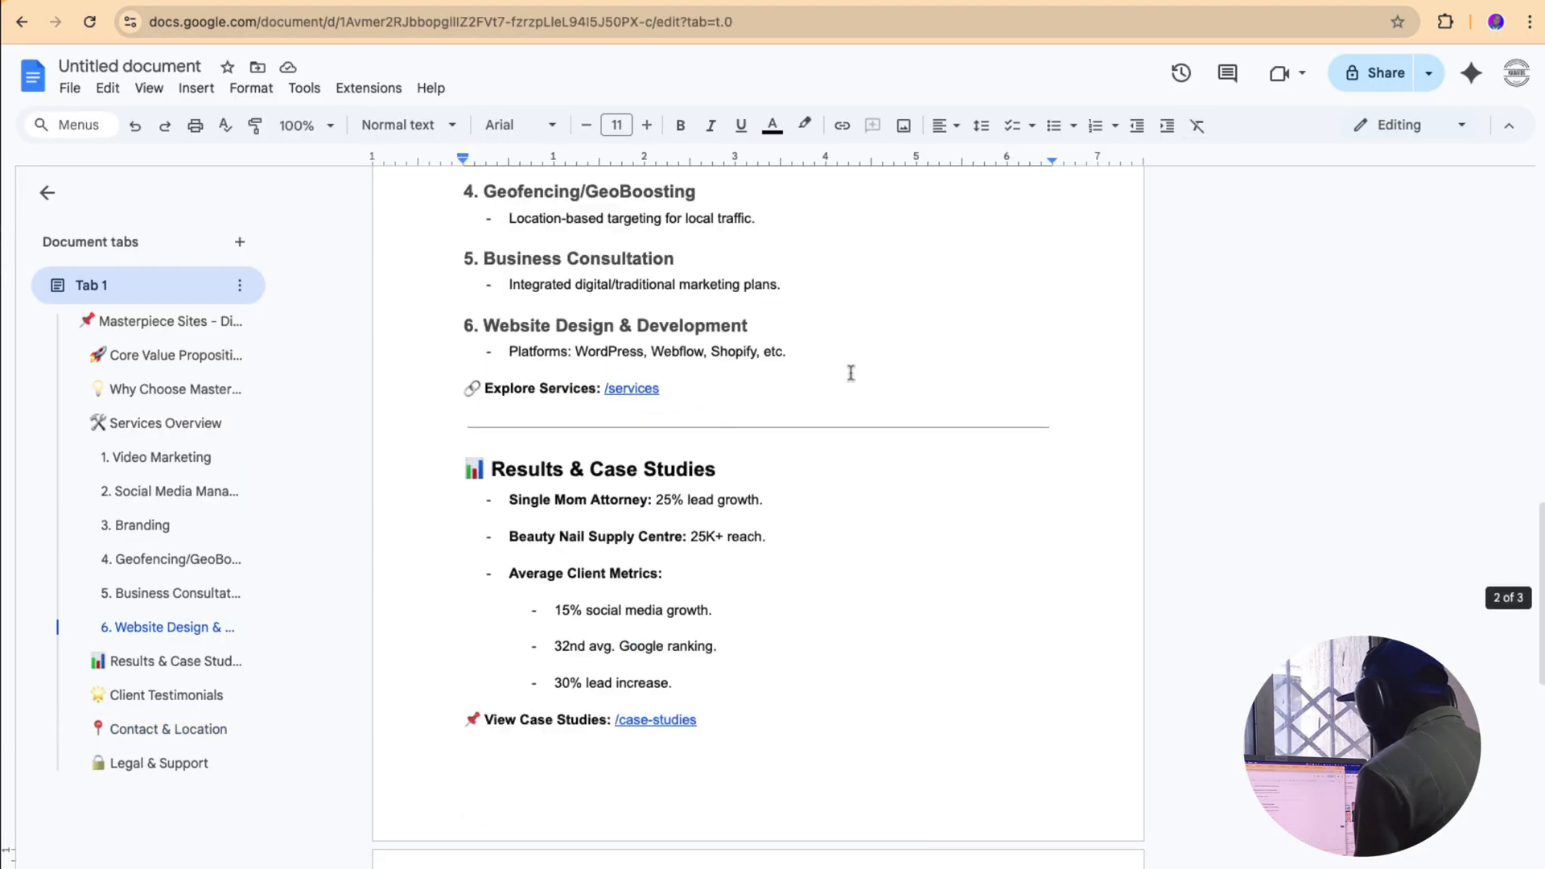